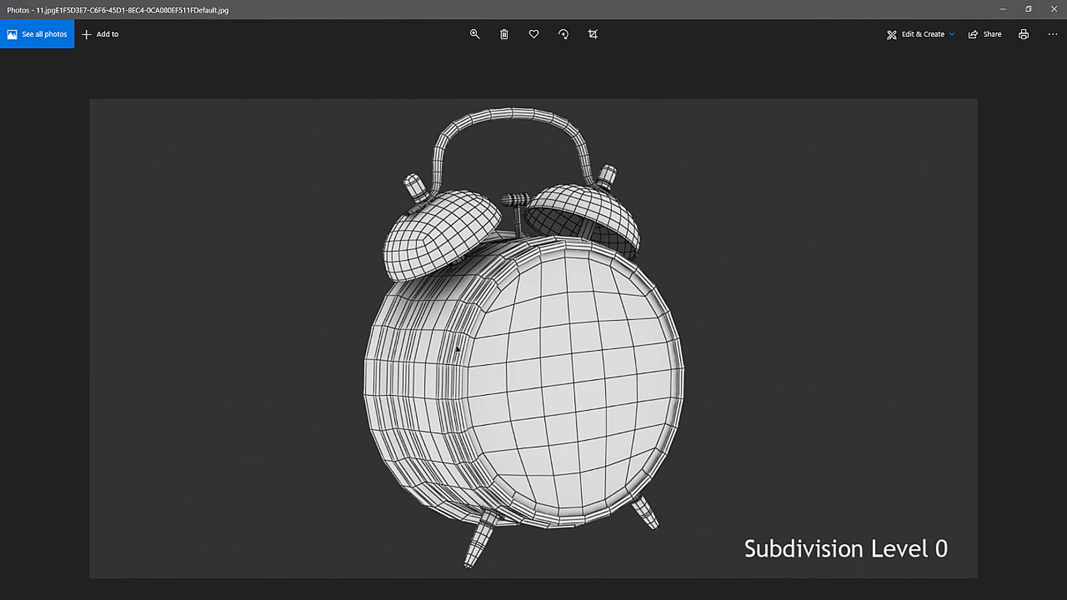
- Examine the alarm clock wireframe reference images from the front and back, and switch to Cinema 4D
key("Right")
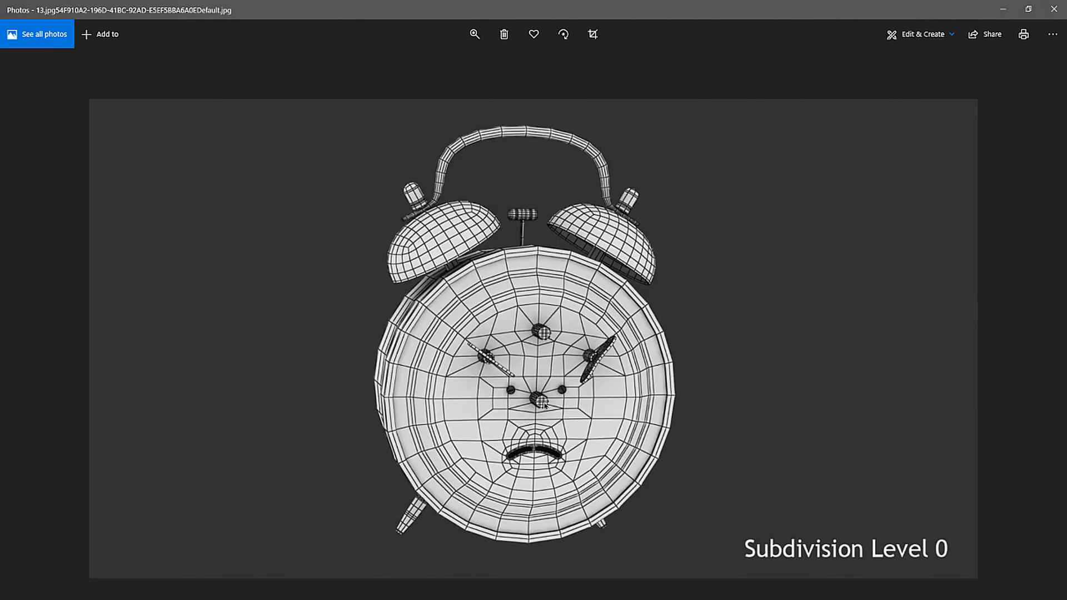
key("Left")
key("Left")
key("Right")
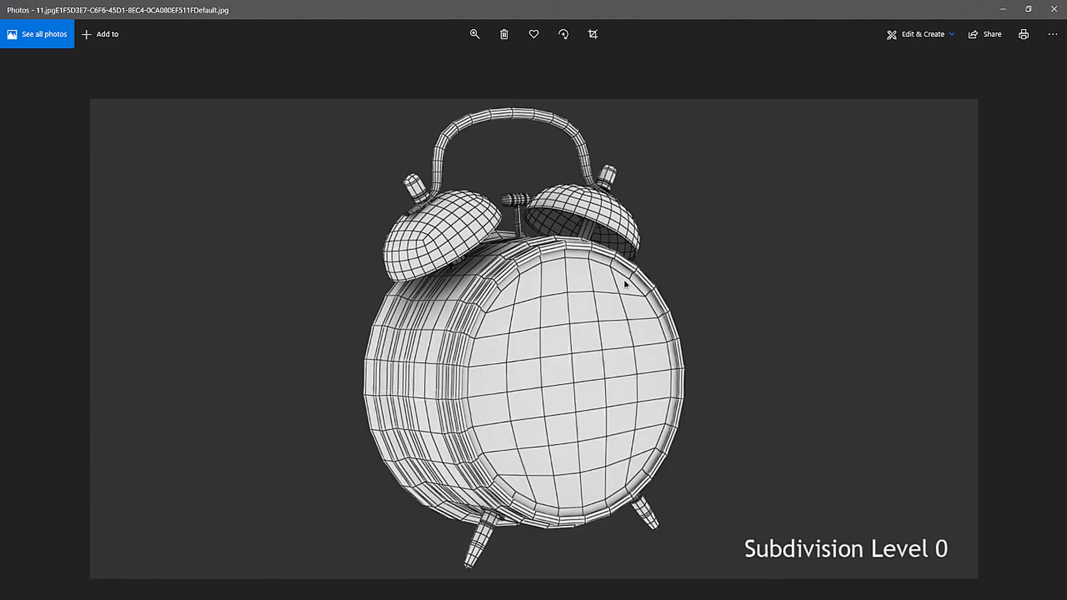
key("Left")
key("Left")
key("Right")
key("Right")
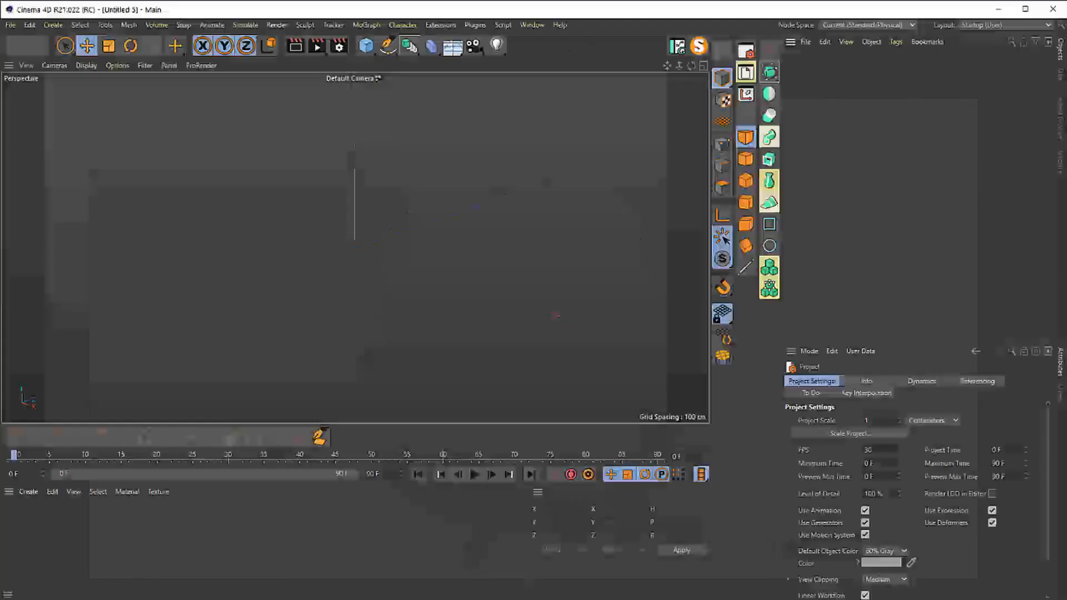
key("XF86AudioLowerVolume")
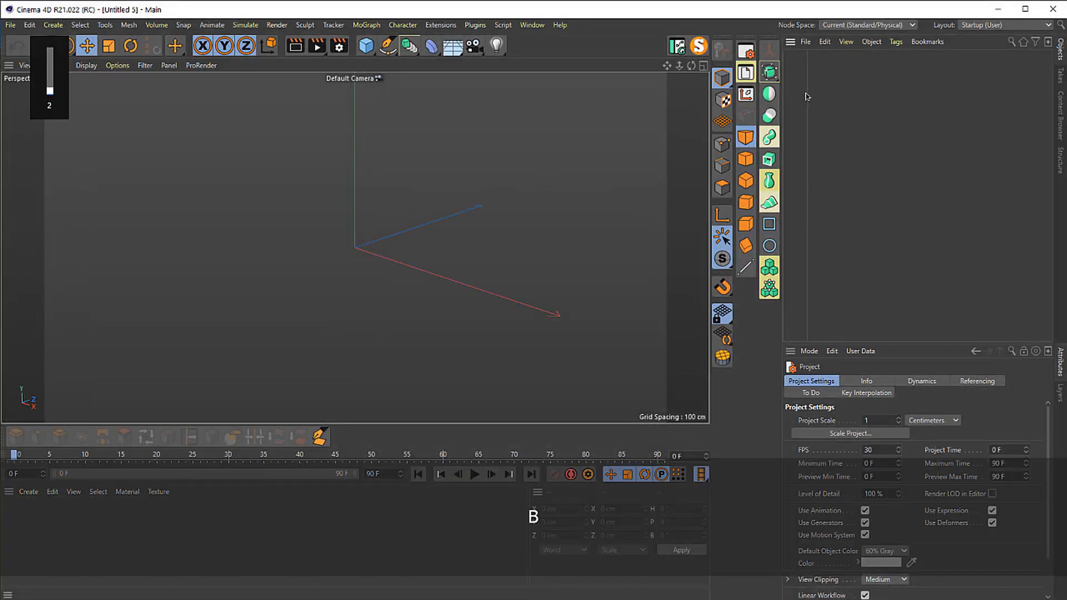
- Add a cylinder with -Z orientation and resize it to a radius of about 199 cm and a height of about 100 cm
left_click(366, 45)
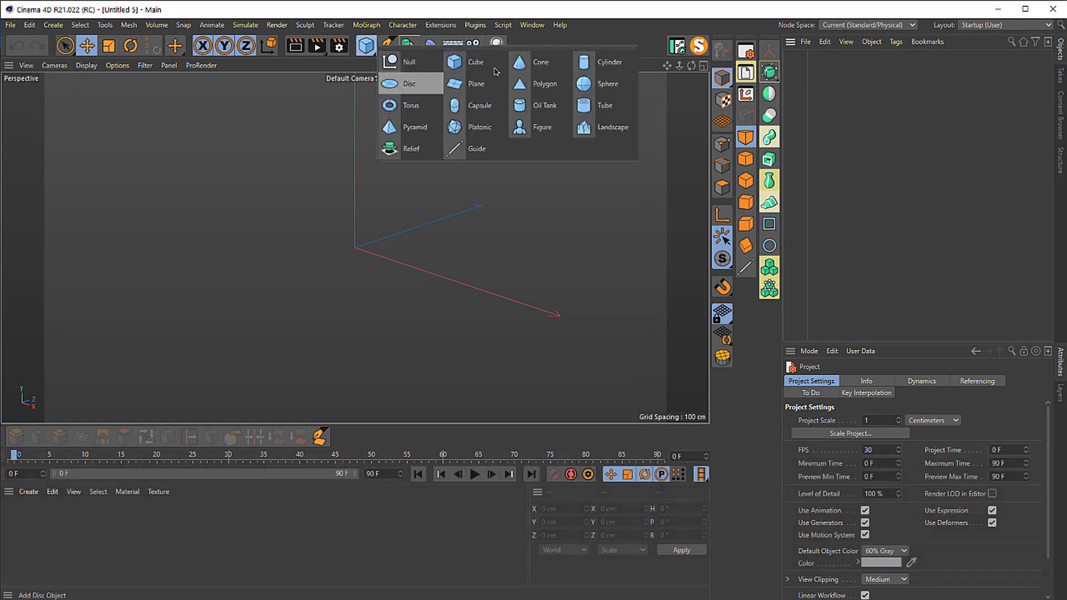
left_click(603, 65)
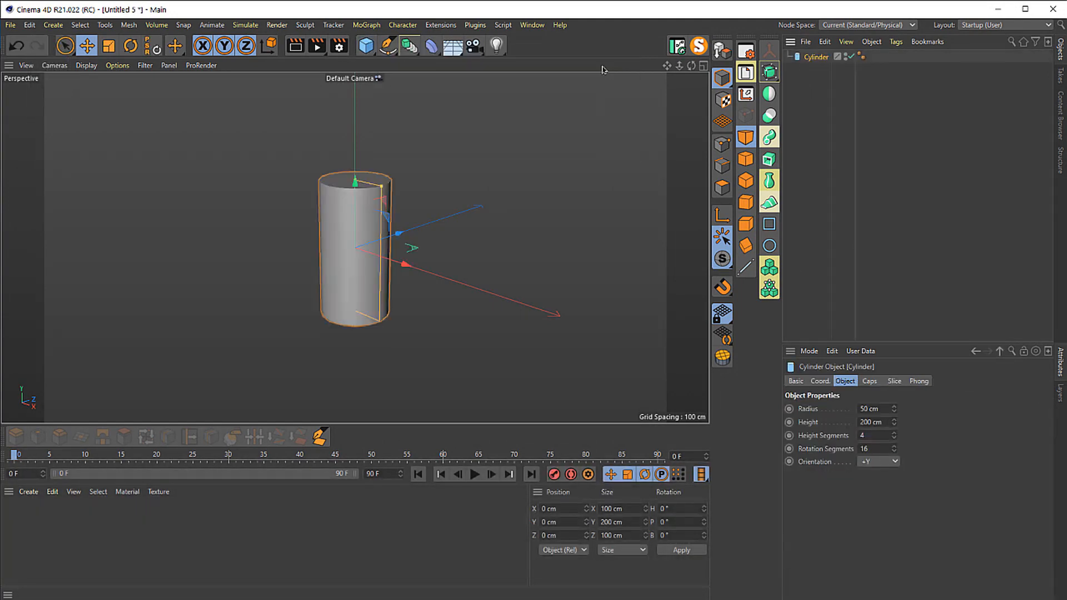
left_click(886, 462)
left_click(866, 543)
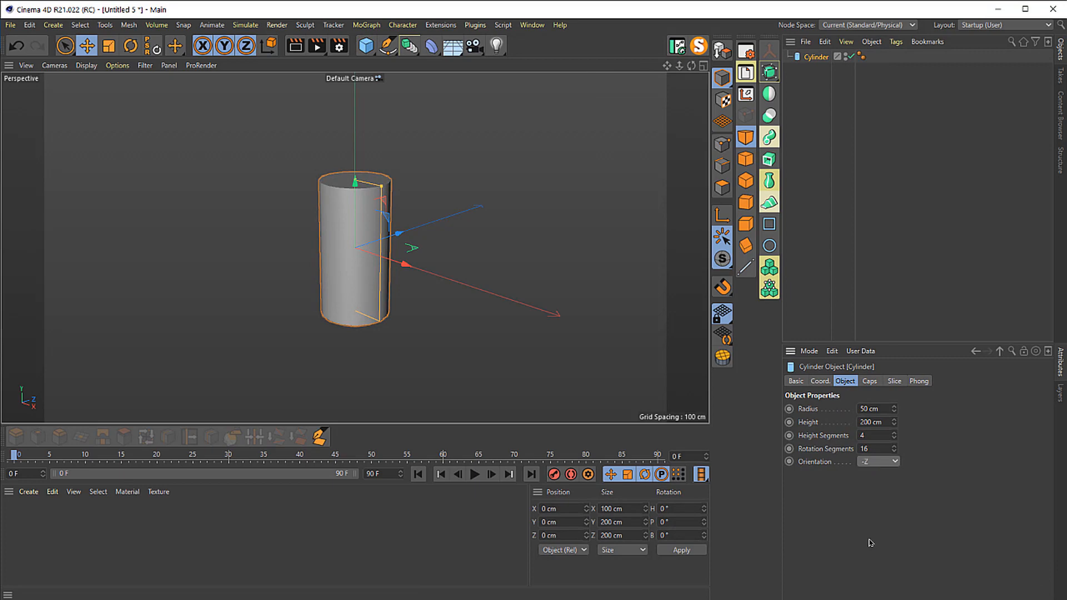
left_click_drag(329, 278, 372, 255)
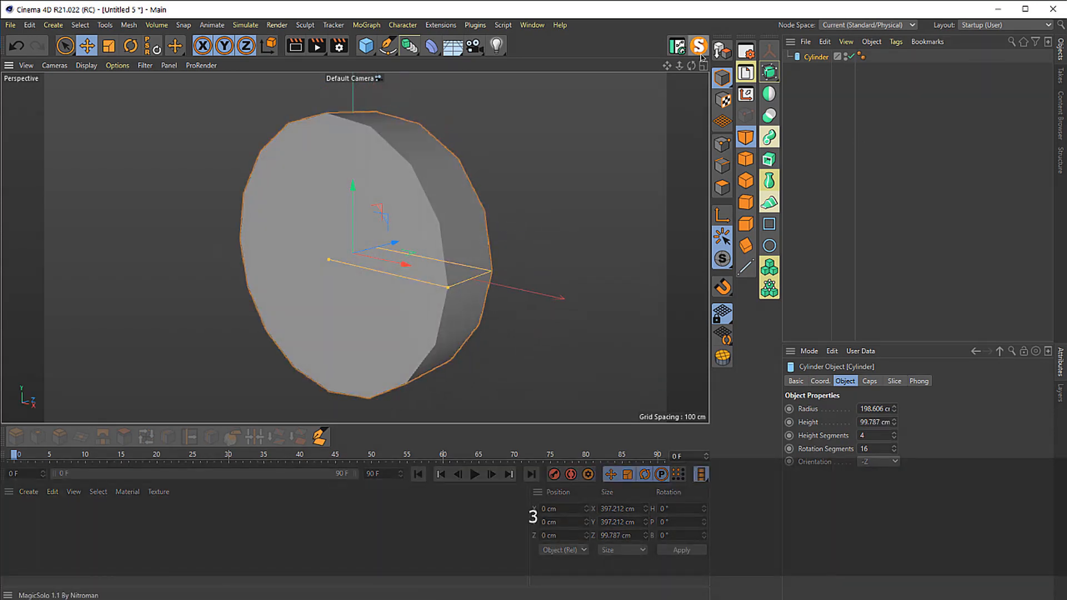
- Set the cylinder's height segments to 3 and convert it to an editable polygon object
left_click(884, 435)
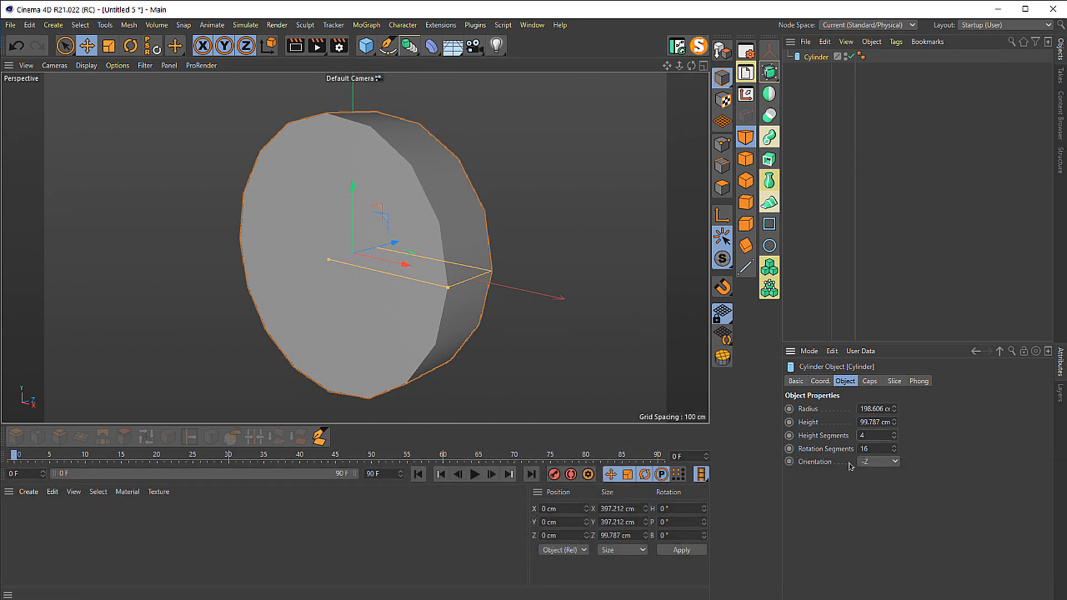
key("Up")
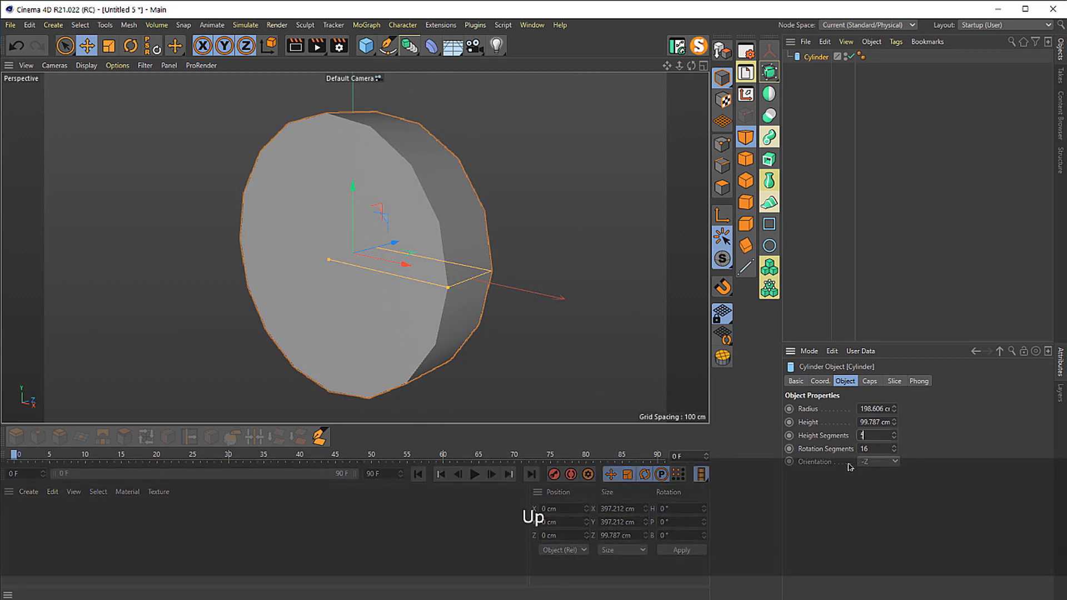
key("Down")
key("Return")
left_click(722, 50)
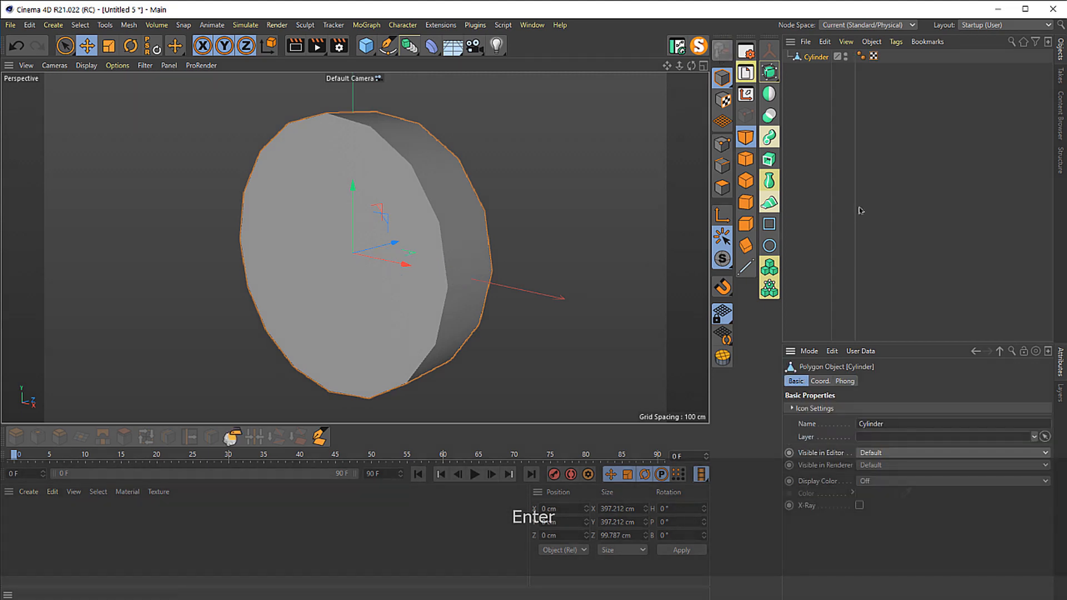
- Try the point, edge and polygon component modes on the cylinder's rim, ending in edge mode
key("3")
left_click_drag(300, 245, 639, 231)
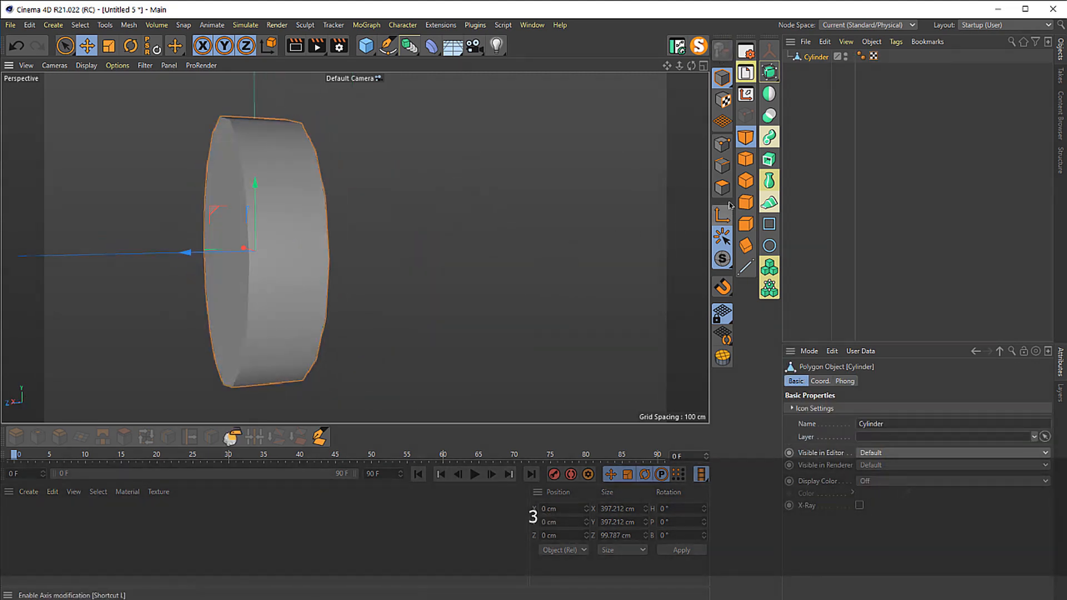
left_click(723, 167)
key("2")
left_click_drag(235, 274, 310, 209)
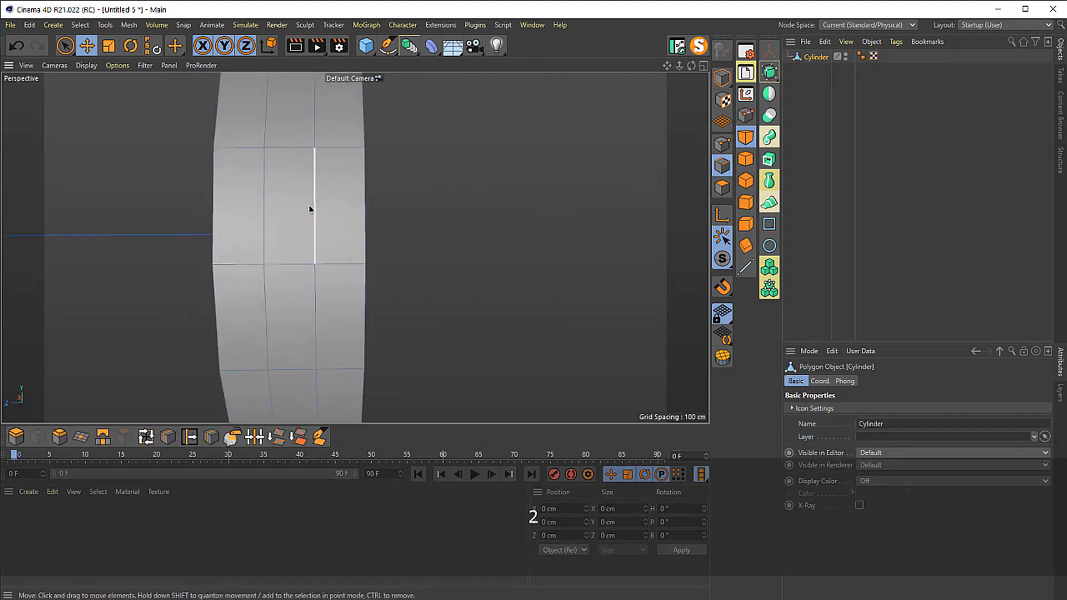
key("w")
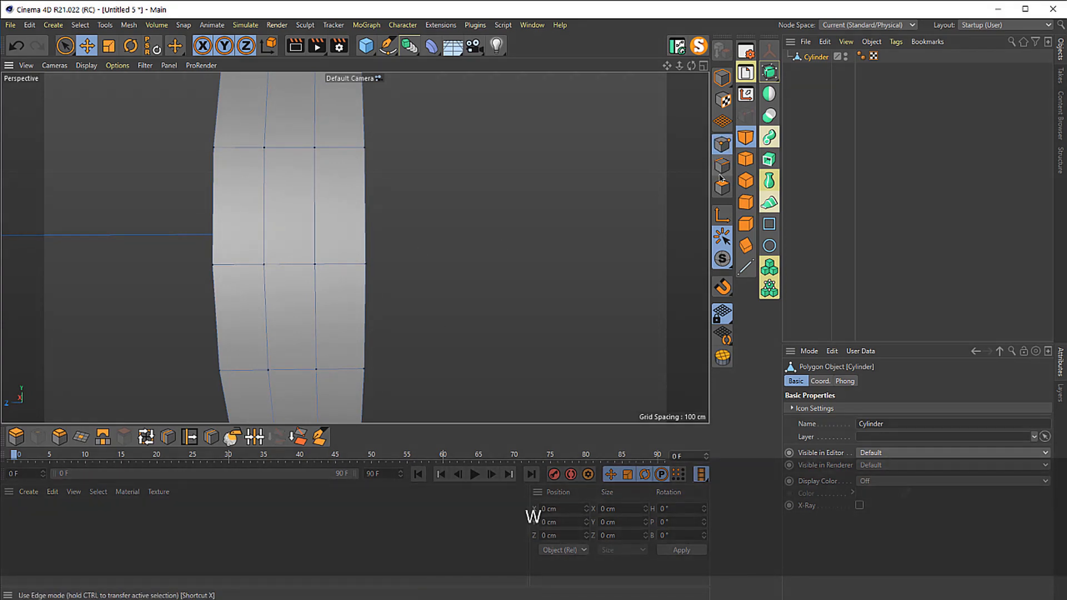
key("x")
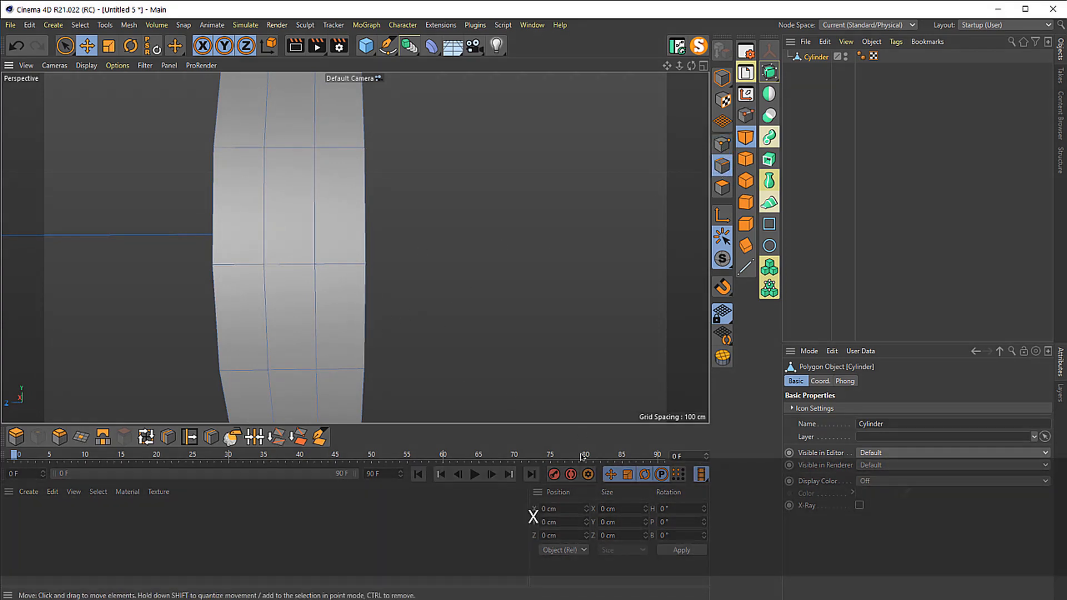
key("c")
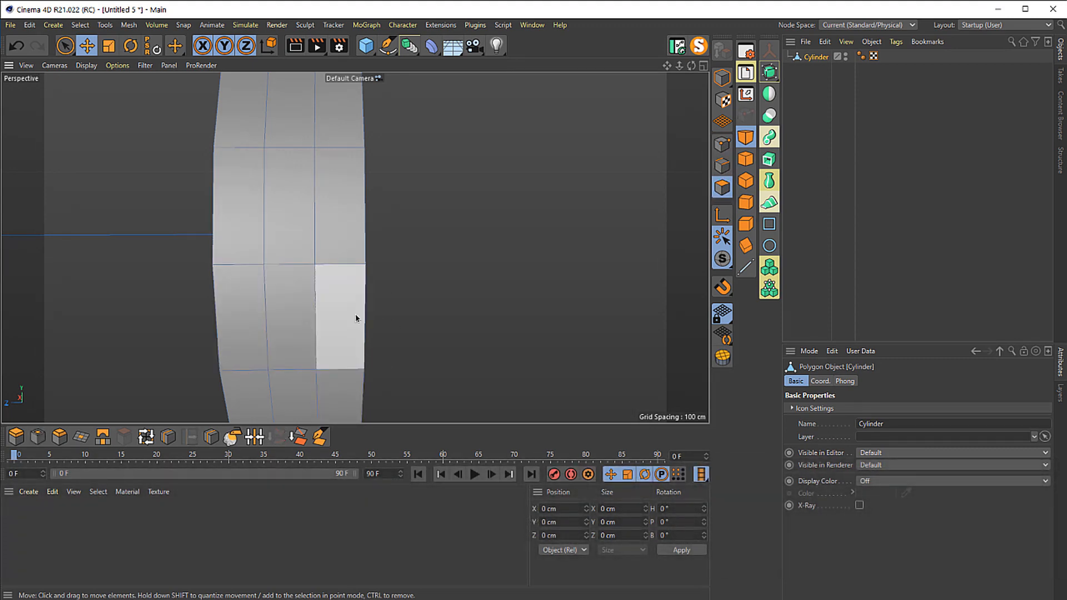
key("c")
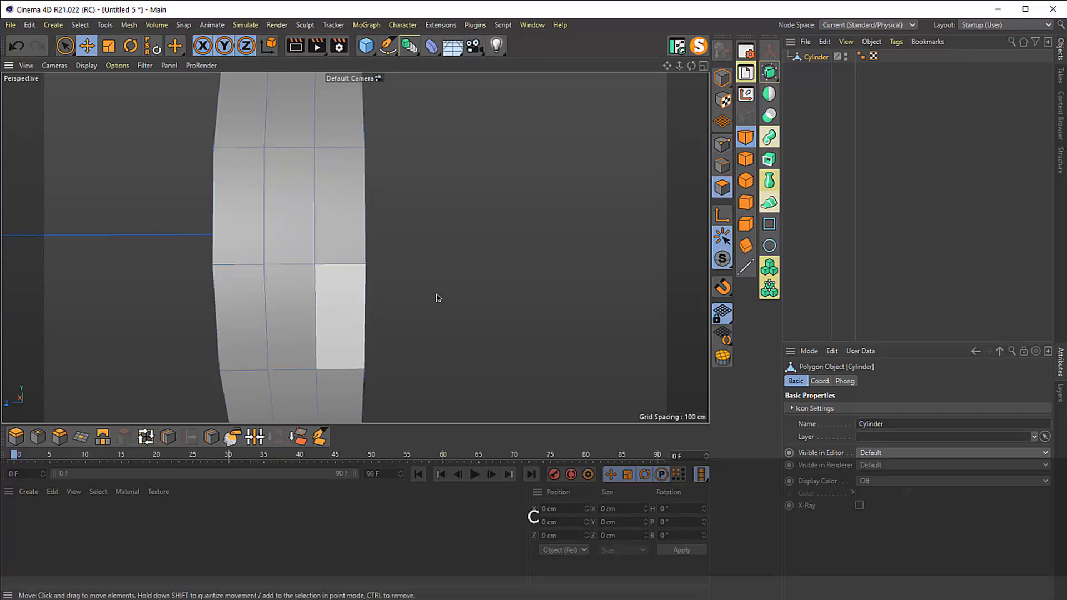
key("x")
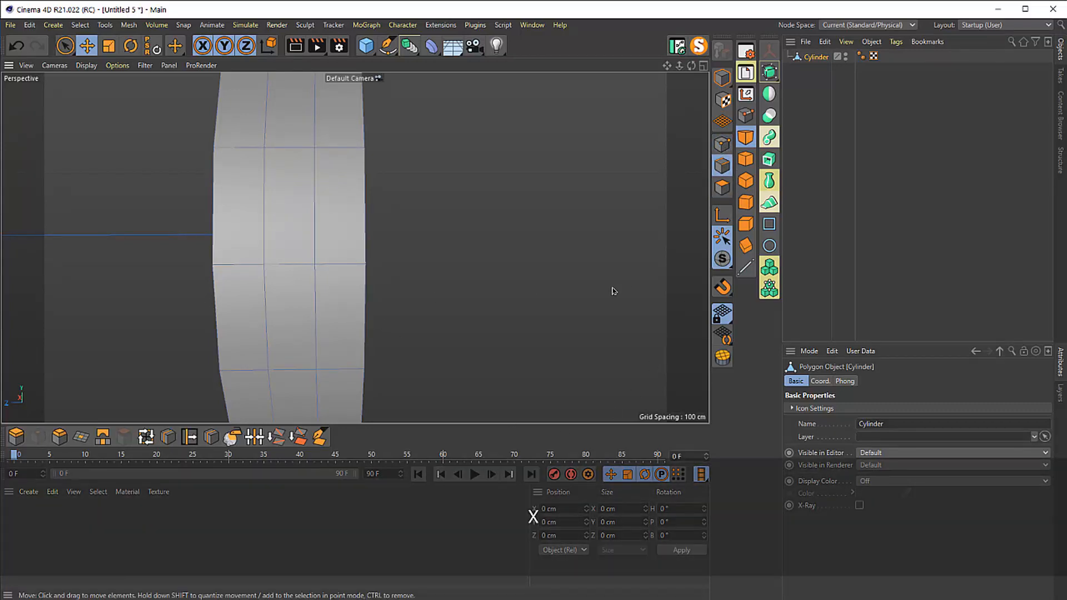
- Loop-select the two inner edge loops on the cylinder's side and scale them apart along Z to about 87 cm
key("l")
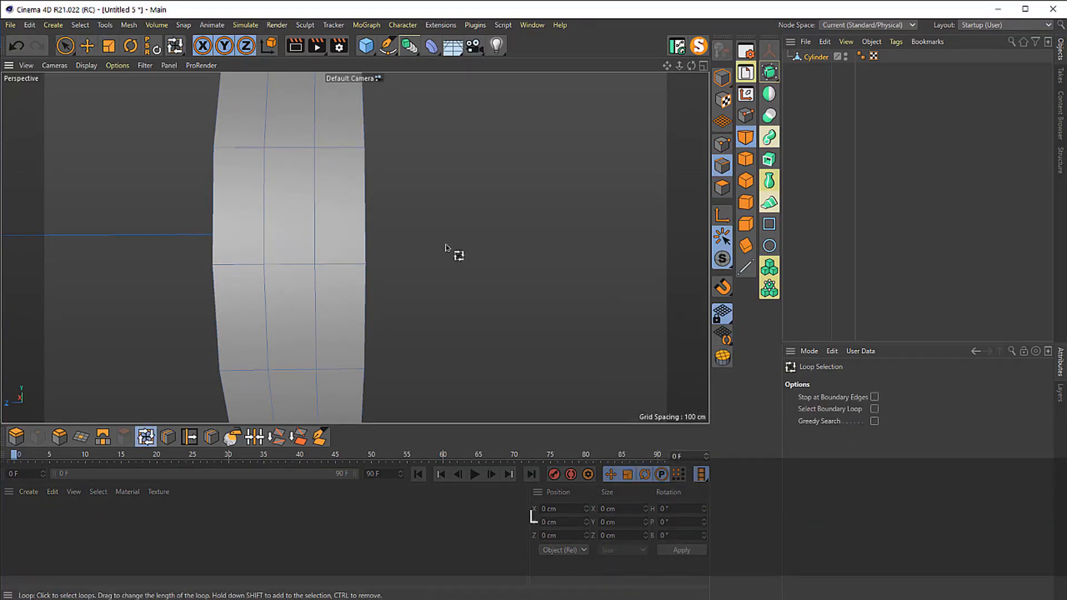
left_click(263, 313)
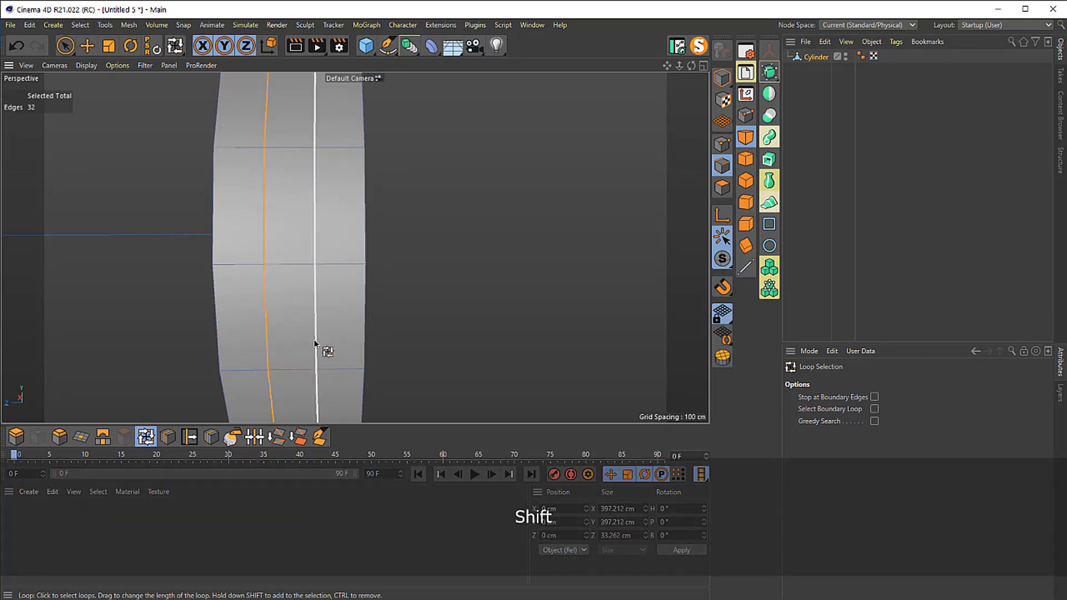
key("t")
left_click_drag(231, 233, 122, 248)
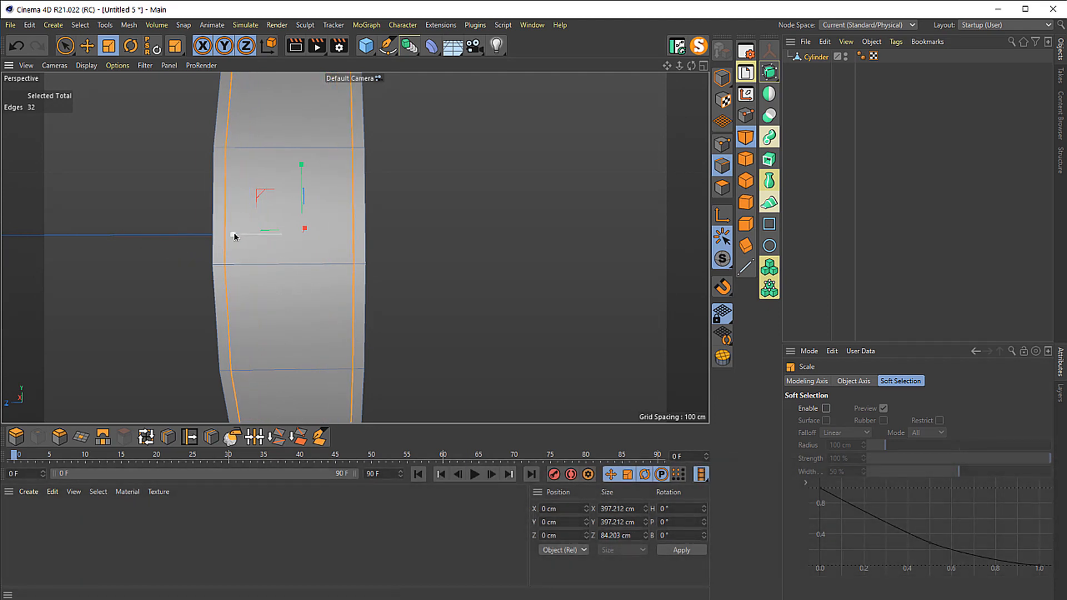
left_click_drag(234, 236, 234, 234)
- Cut three new edge loops around the middle of the cylinder's side with Loop/Path Cut, at about 60.9%, 8.2% and 80.2% offset
scroll(250, 231, "up", 5)
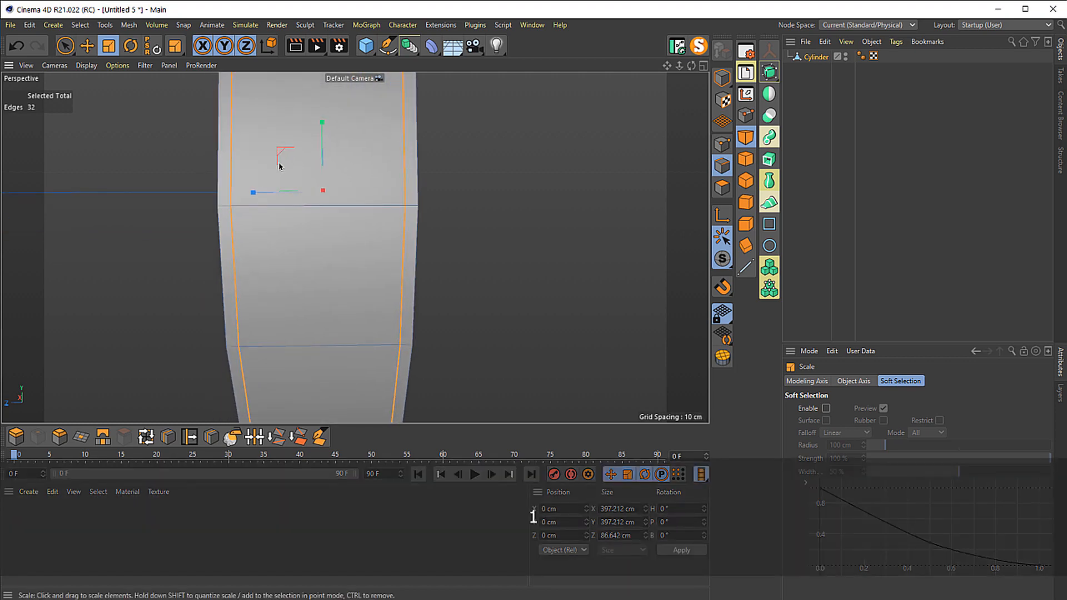
key("k")
key("l")
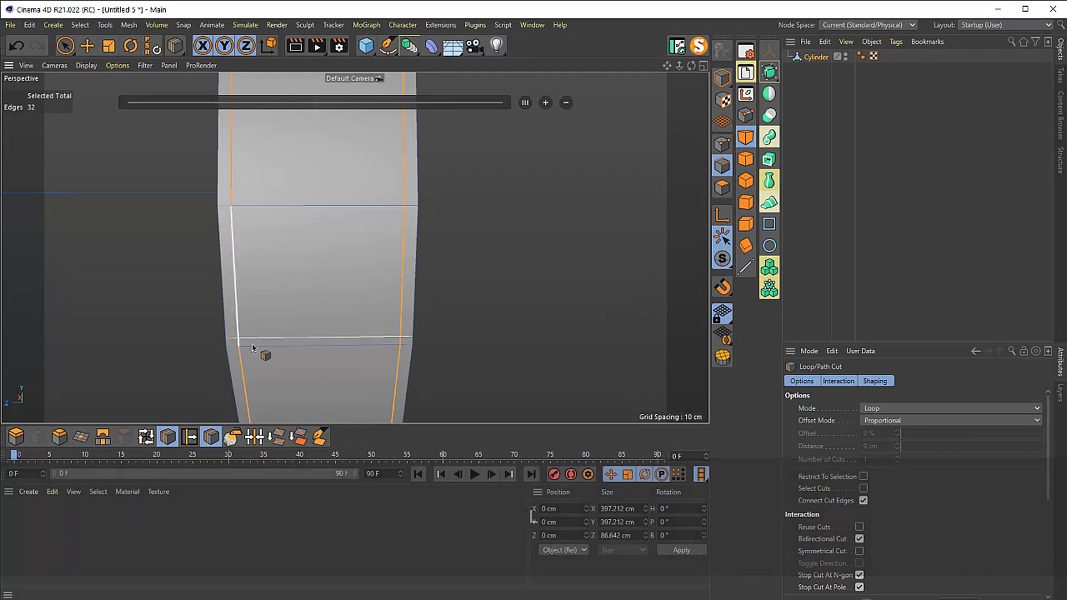
left_click(291, 350)
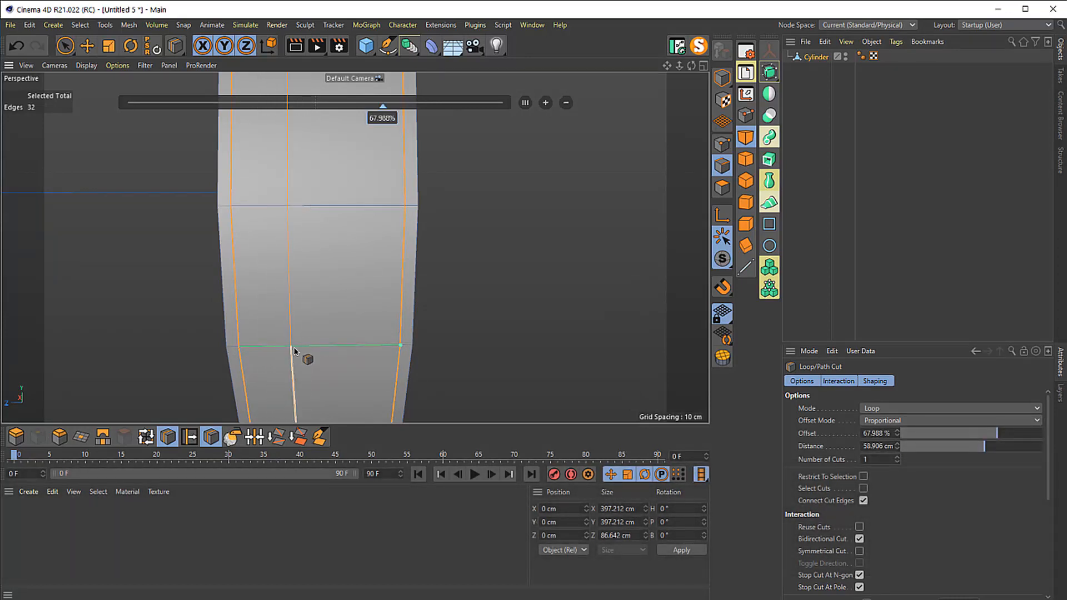
scroll(295, 347, "up", 3)
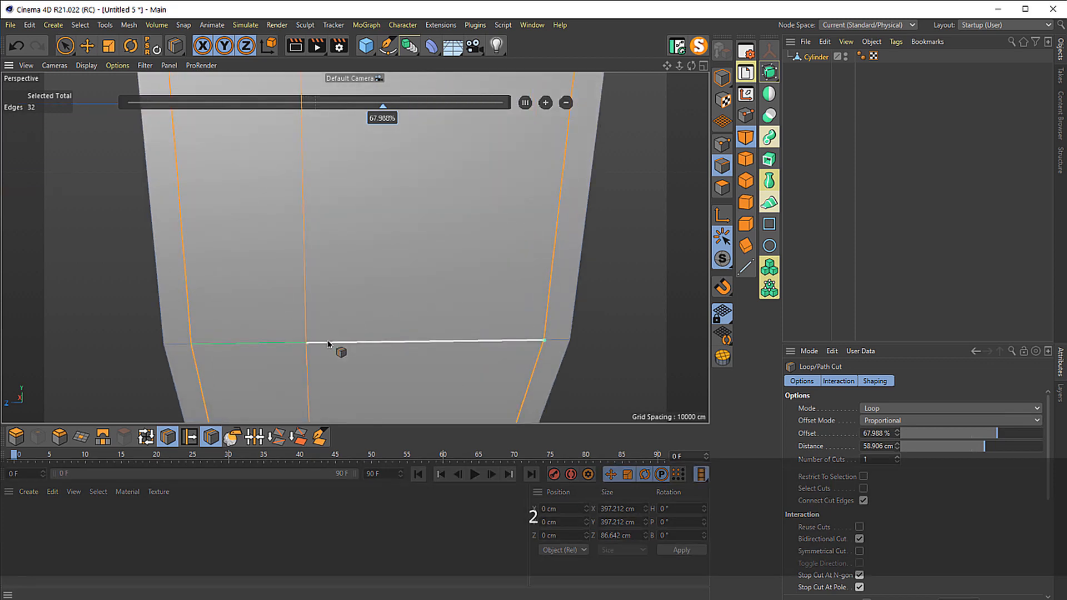
key("ctrl+z")
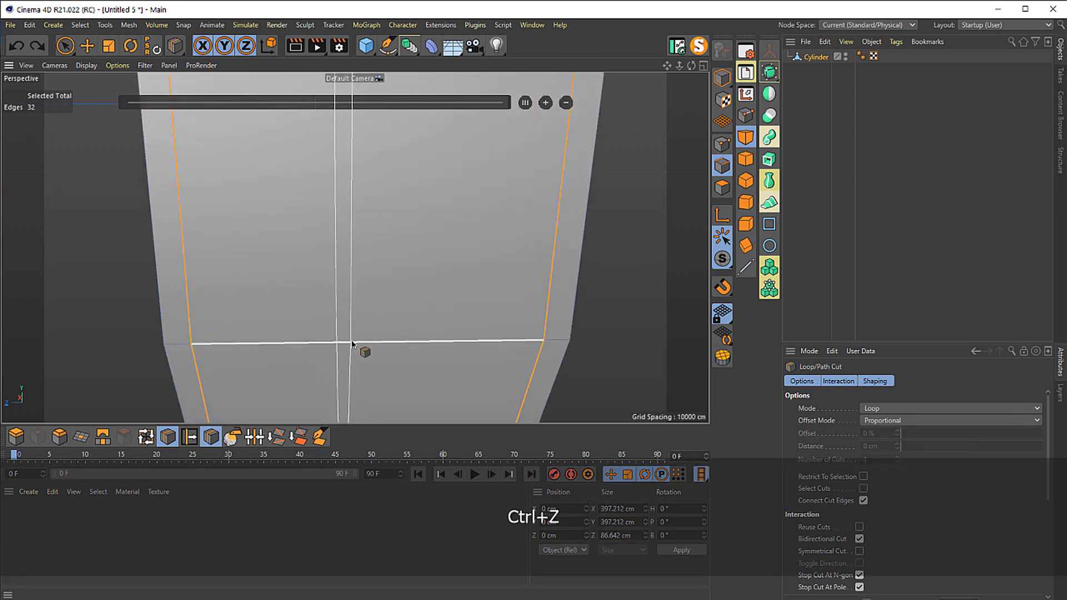
left_click(334, 344)
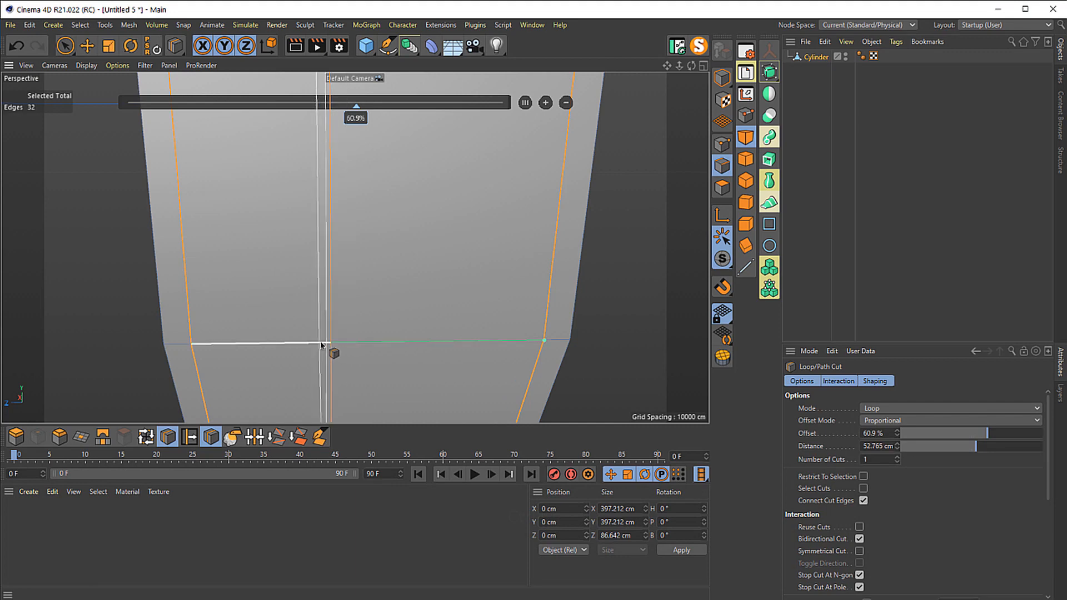
left_click(321, 344)
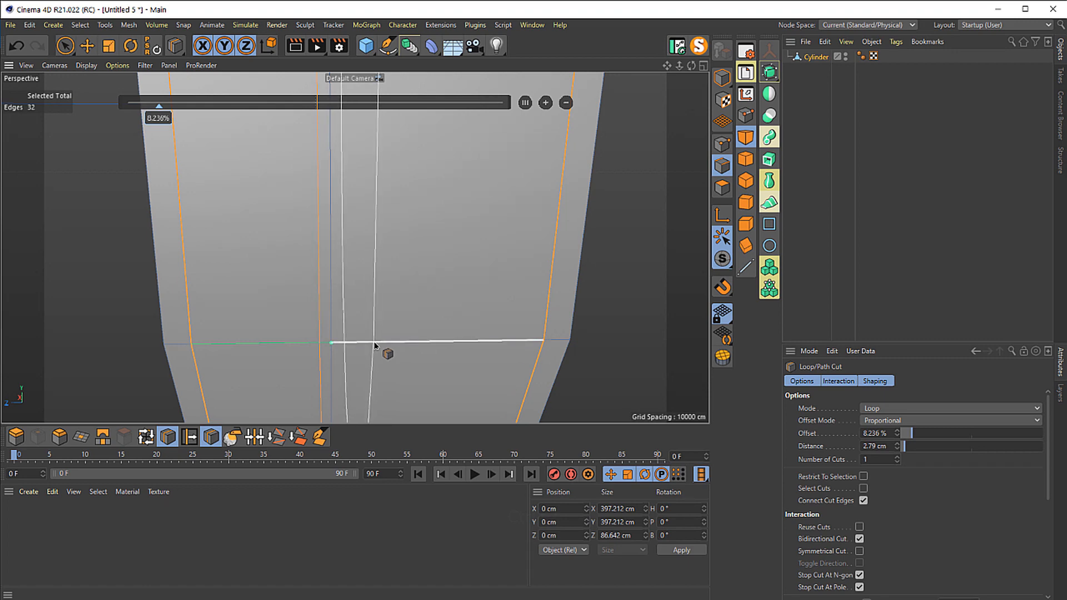
left_click(375, 346)
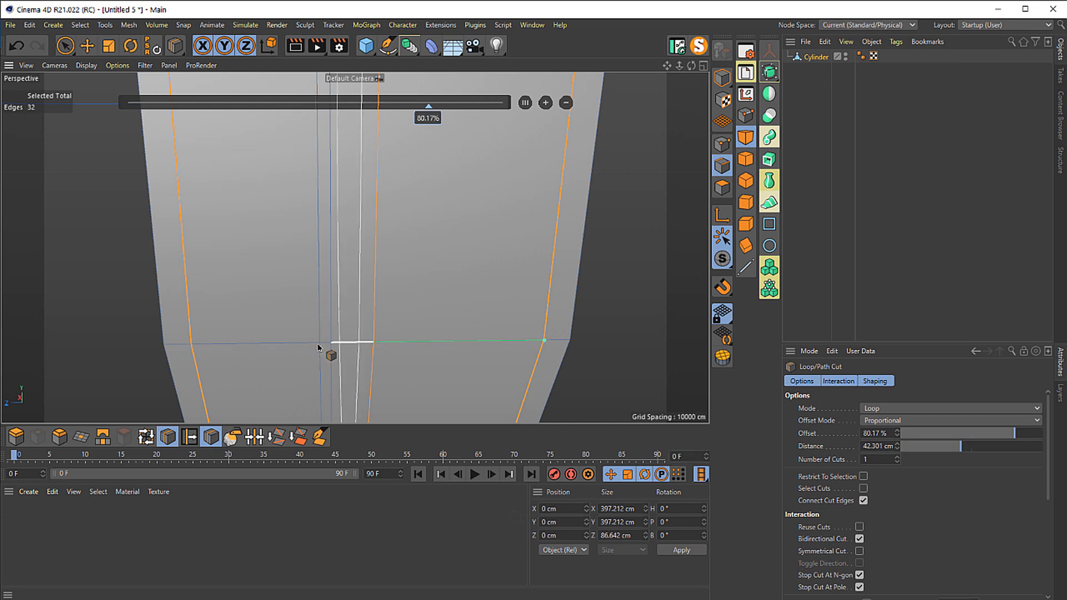
- Select four edge loops from the cylinder's middle to its +Z rim and scale them outward to about 407 cm in diameter
left_click(65, 46)
left_click(86, 45)
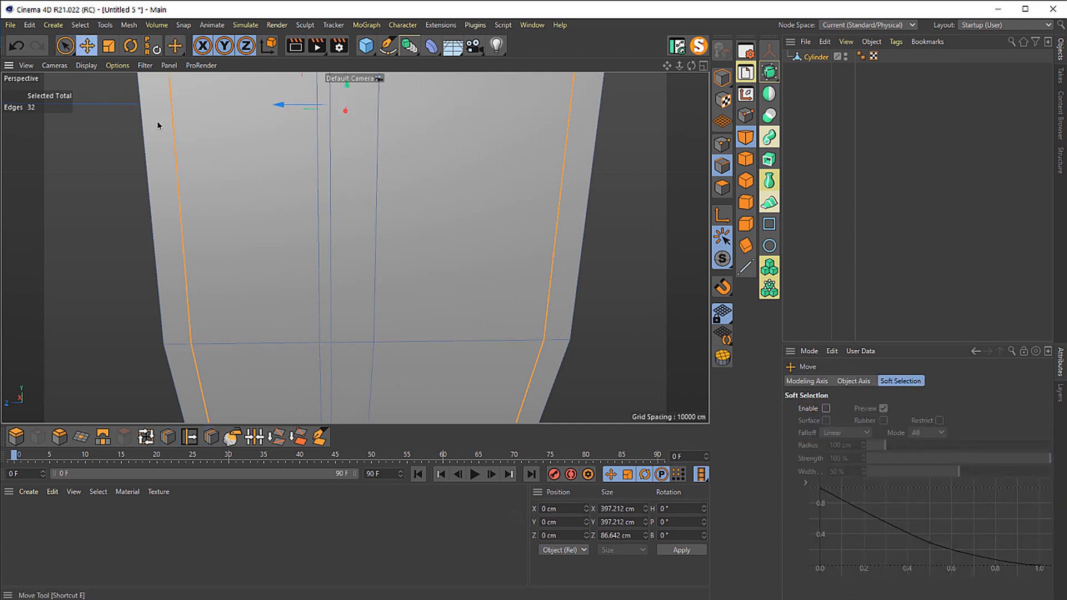
double_click(329, 285)
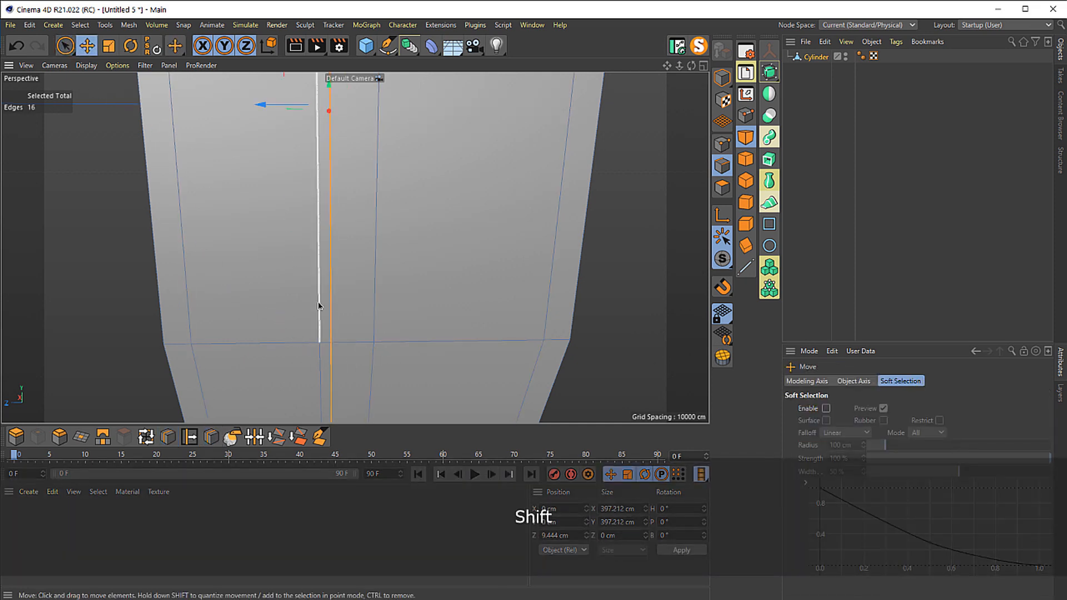
double_click(187, 322, "shift")
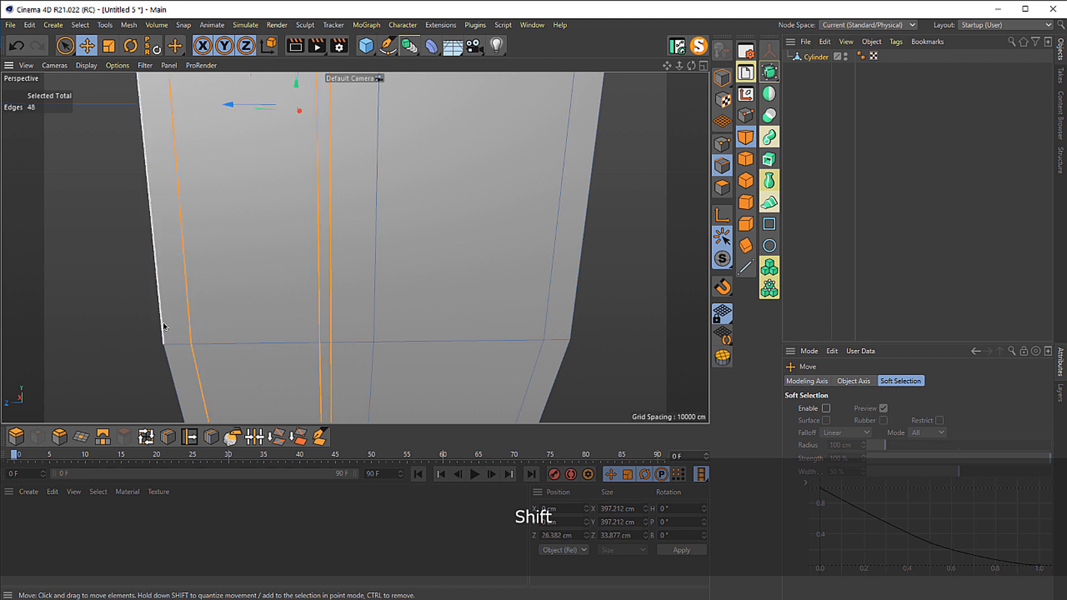
left_click(109, 45)
mouse_move(114, 293)
left_mouse_down()
mouse_move(150, 291)
mouse_move(121, 293)
left_mouse_up()
- Add a Subdivision Surface generator and make the cylinder its child
key("2")
left_click_drag(300, 253, 255, 353)
key("3")
left_click_drag(306, 287, 211, 289)
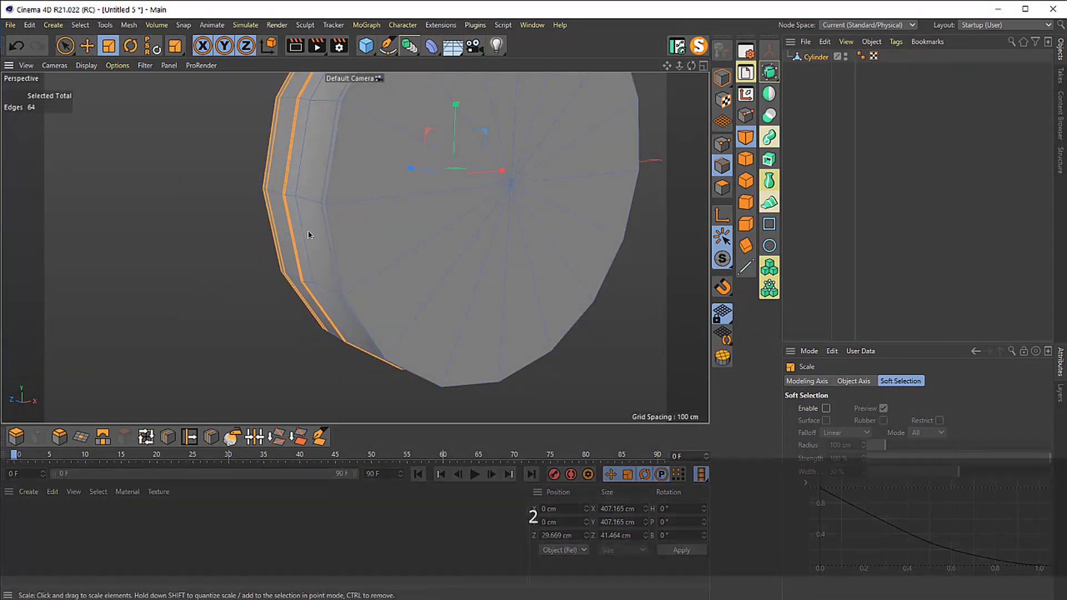
left_click_drag(309, 233, 288, 295)
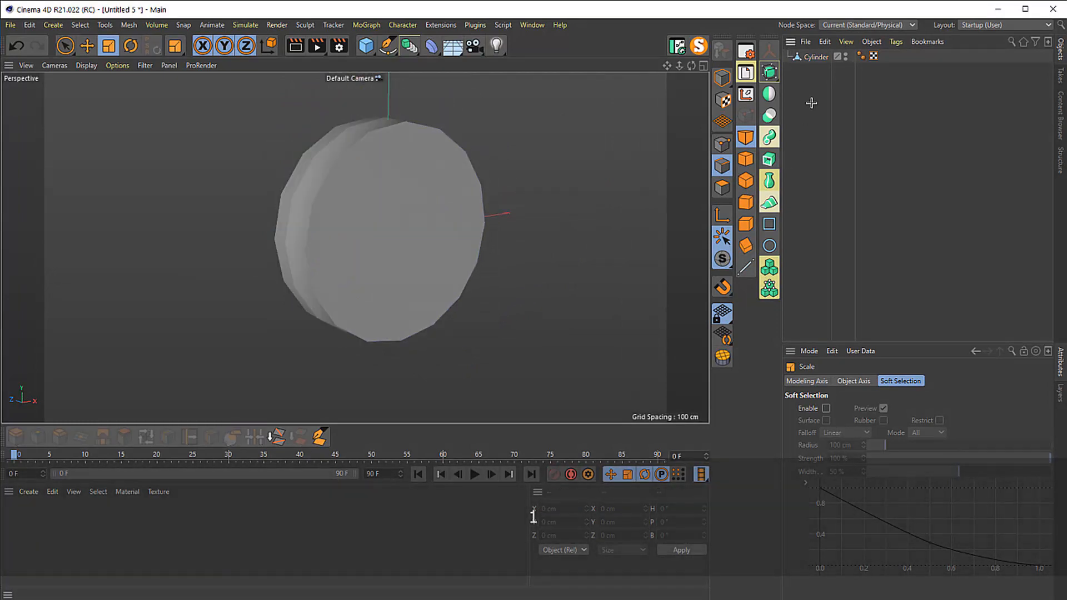
left_click(769, 71, "alt")
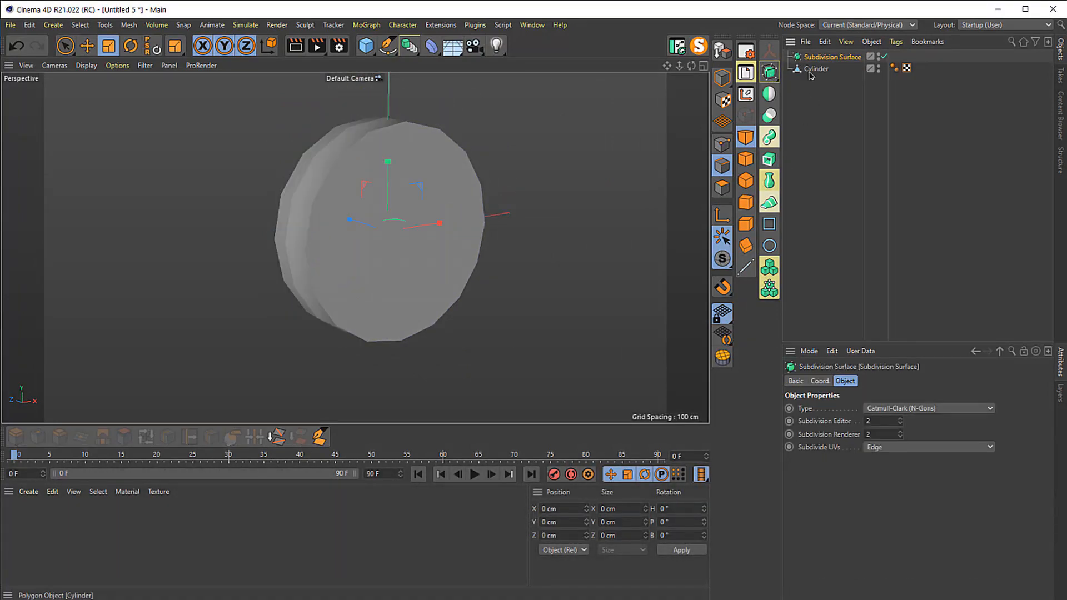
left_click(820, 69)
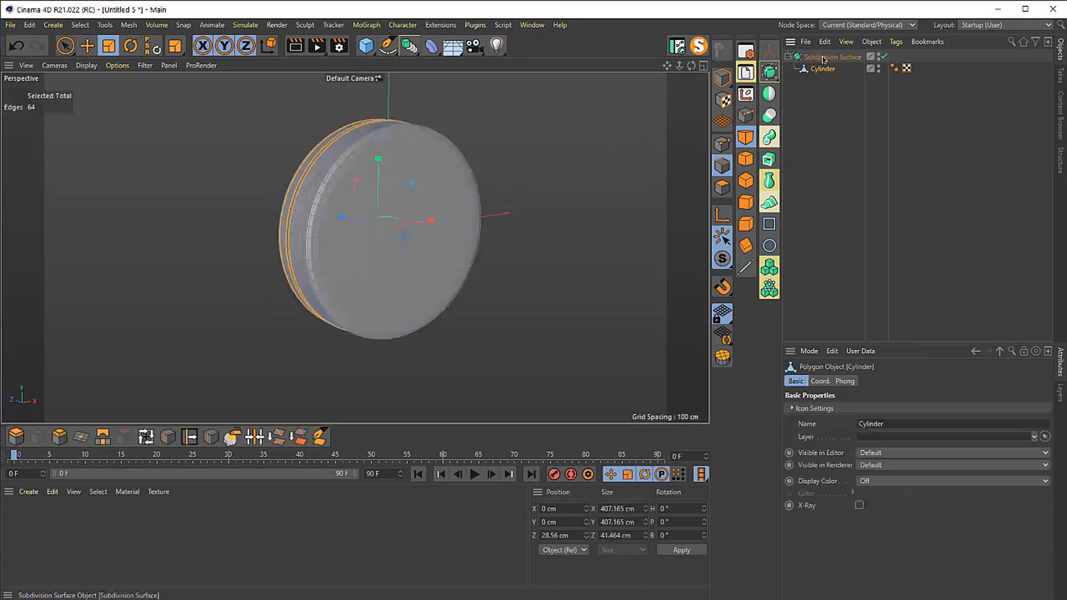
- Turn off the angle limit in the cylinder's Phong tag and check the smoothed side shading
left_click(829, 103)
key("3")
left_click_drag(493, 164, 374, 227)
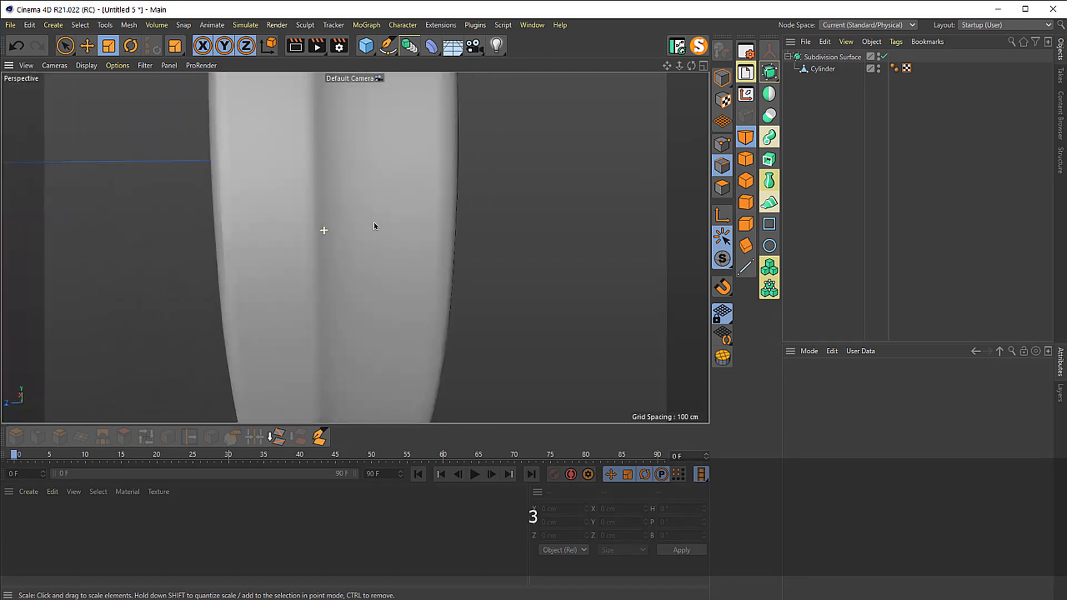
left_click(823, 69)
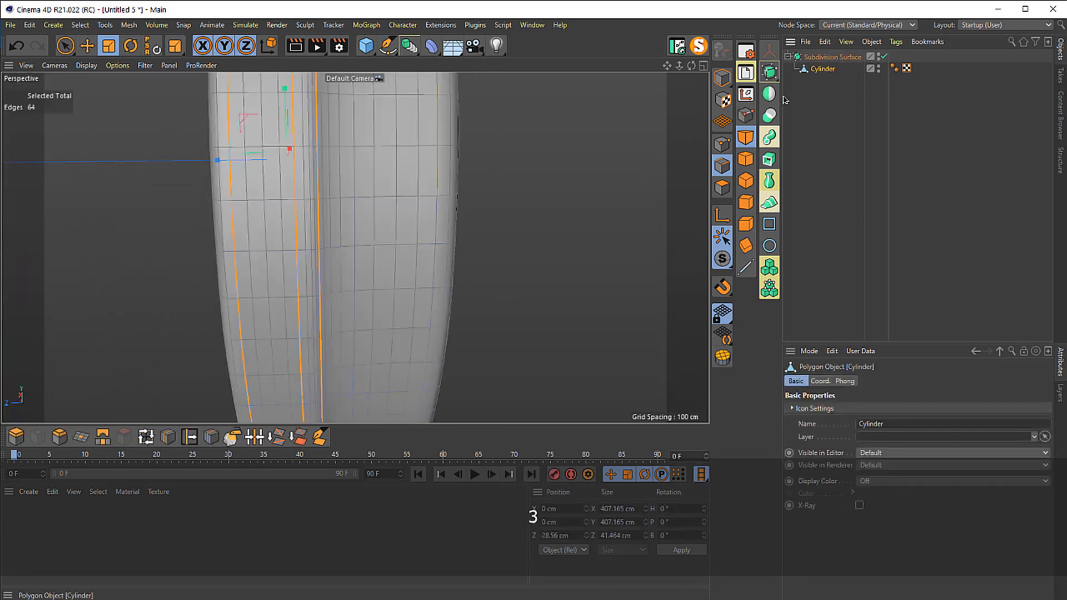
left_click(895, 68)
left_click(852, 408)
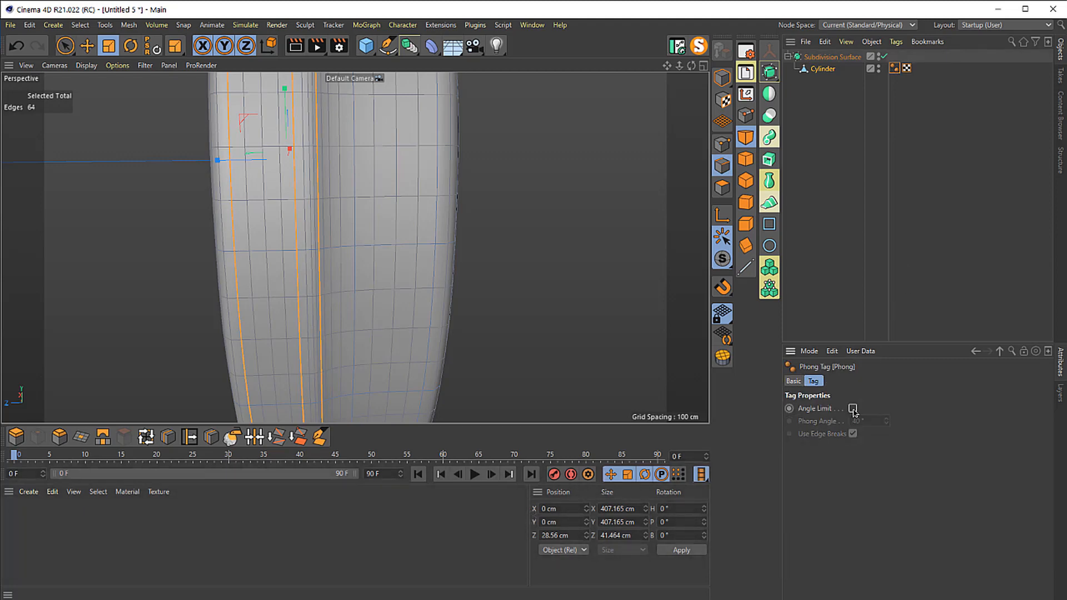
left_click(829, 144)
key("3")
left_click_drag(313, 218, 228, 214)
key("2")
left_click_drag(313, 165, 298, 188)
key("3")
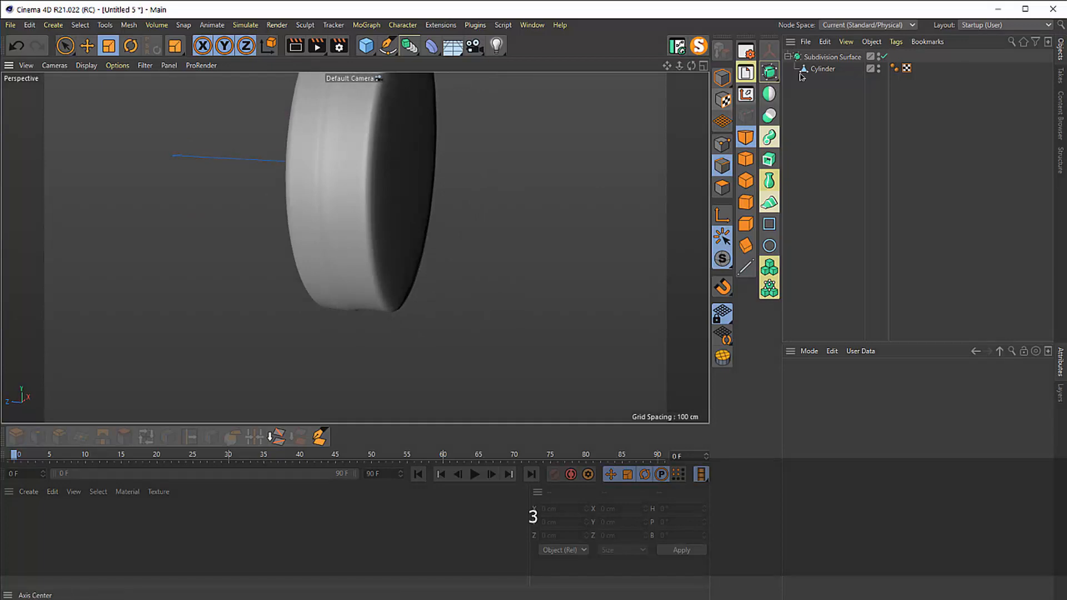
- Compare the cylinder with the Subdivision Surface on and off, leaving it off
left_click(821, 68)
key("q")
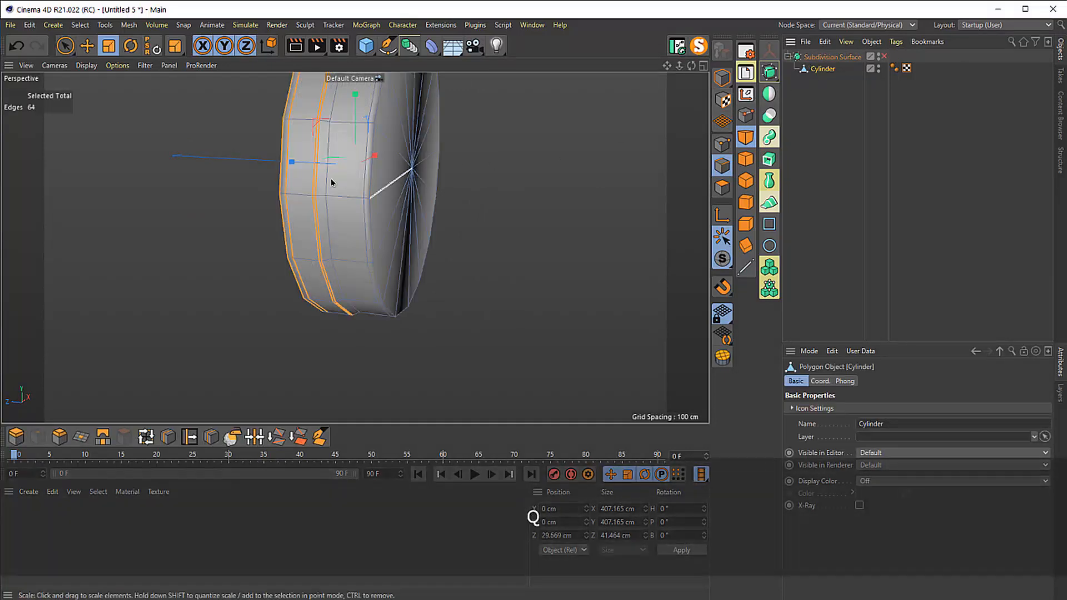
key("q")
key("q")
key("q")
key("q")
- Loop-select the edge loop beside the groove's +Z edge and move it closer to that edge, to about Z 10.1 cm
key("2")
left_click_drag(308, 215, 383, 319)
key("1")
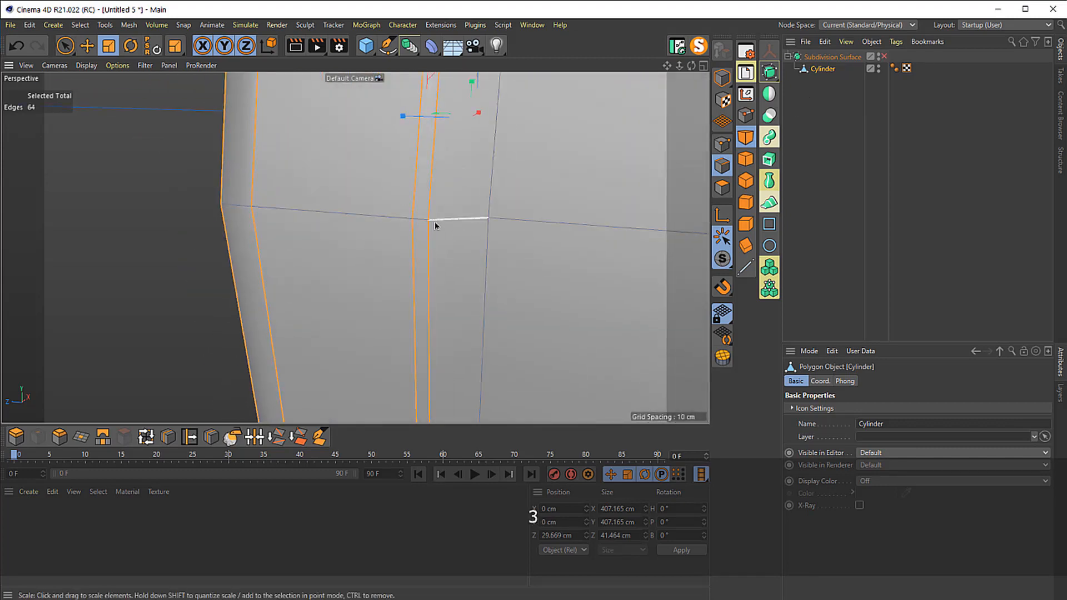
left_click_drag(434, 223, 437, 270)
double_click(412, 241)
key("1")
key("e")
left_click_drag(367, 189, 421, 191)
key("q")
key("q")
key("ctrl+z")
key("3")
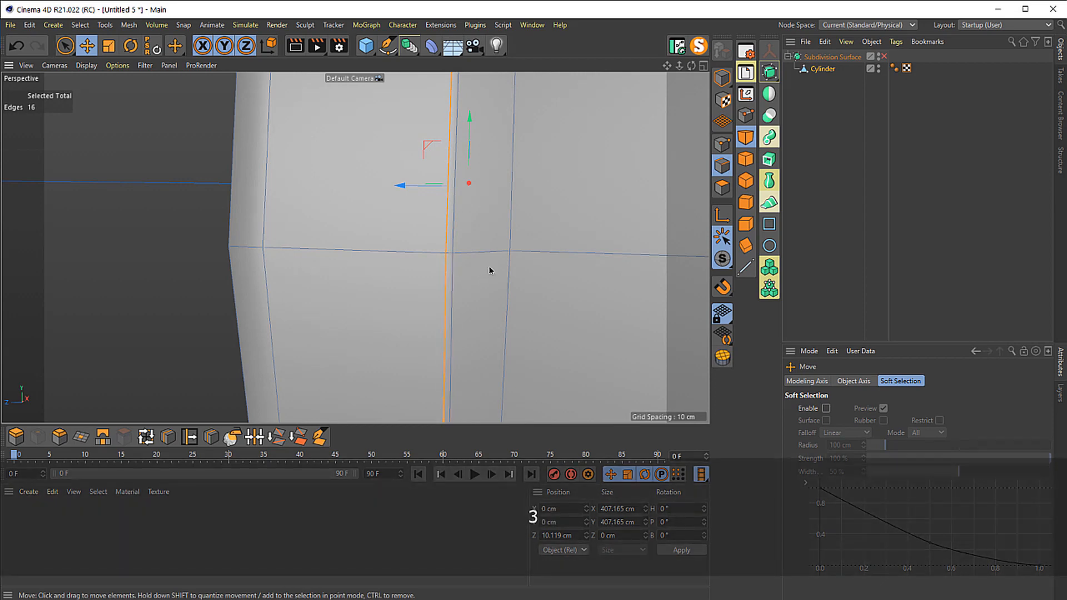
- Cut a supporting edge loop just outside the groove's -Z edge with Loop/Path Cut and turn the Subdivision Surface on
key("k")
key("l")
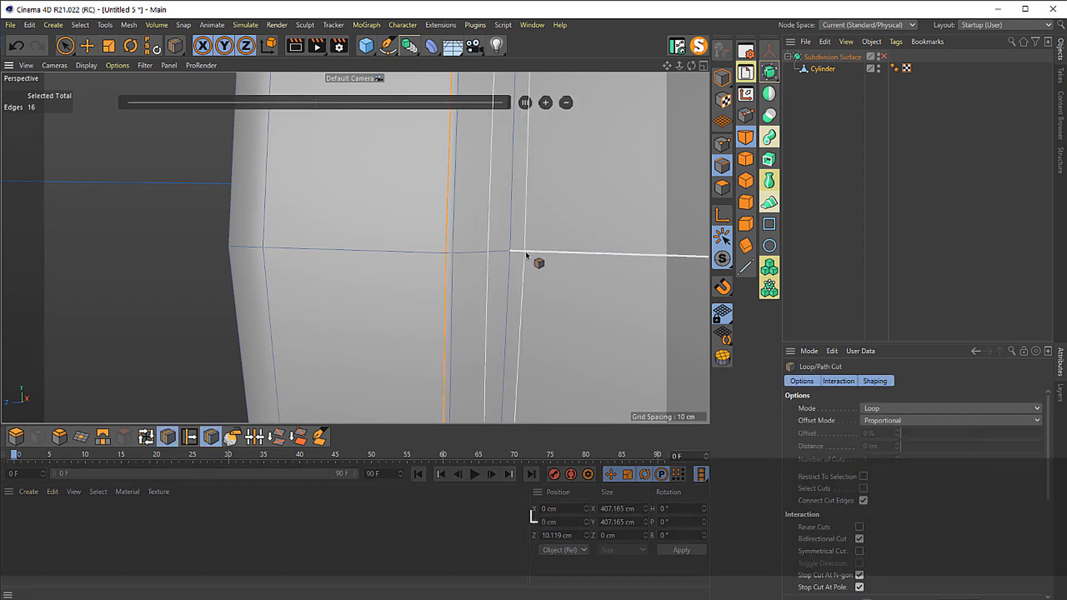
key("3")
left_click_drag(524, 252, 258, 286)
left_click(518, 252)
key("2")
key("3")
key("e")
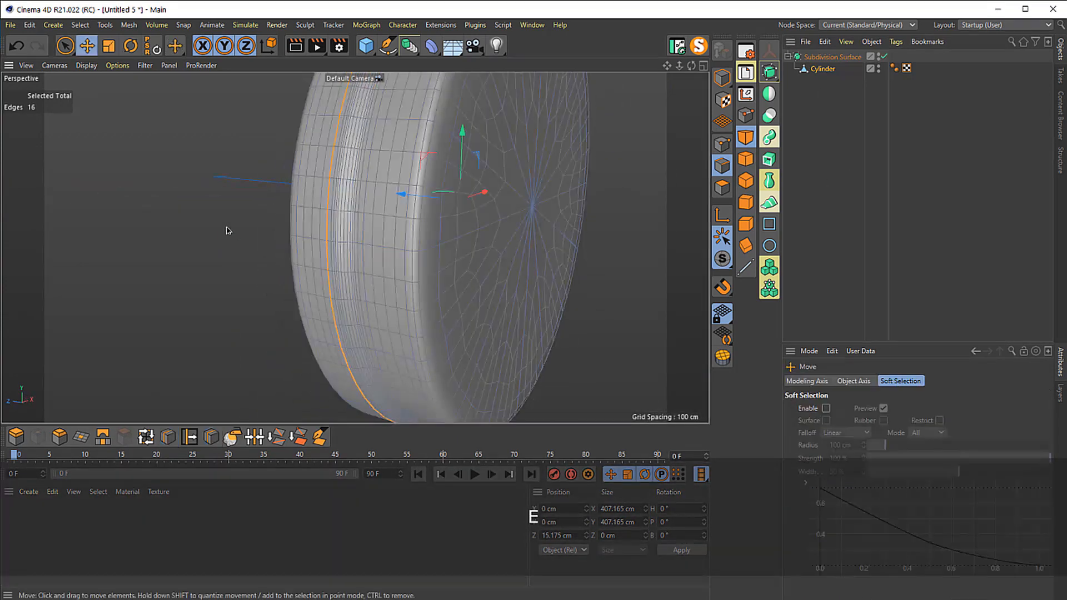
- Examine the groove on the smoothed cylinder from several angles
key("3")
left_click_drag(226, 226, 200, 232)
left_click(814, 140)
key("2")
left_click_drag(472, 184, 426, 224)
key("3")
left_click_drag(426, 224, 476, 208)
- Turn off the Subdivision Surface and switch the cylinder to polygon mode, facing its -Z cap
left_click(826, 57)
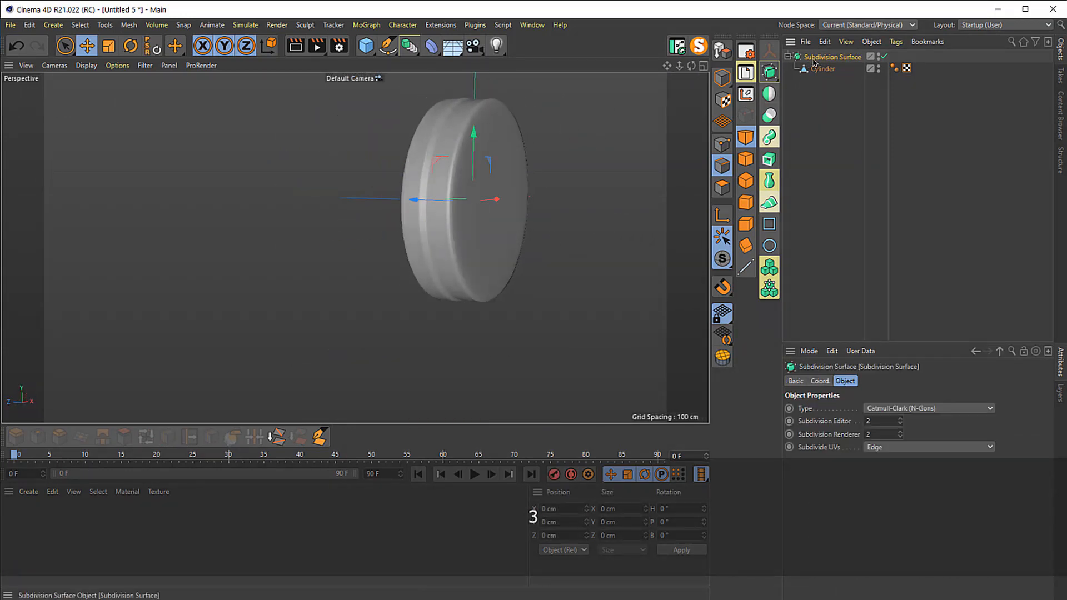
key("q")
key("3")
left_click_drag(547, 214, 311, 240)
key("1")
left_click_drag(311, 240, 478, 266)
key("2")
left_click_drag(478, 266, 498, 239)
key("3")
left_click_drag(498, 238, 496, 264)
left_click(823, 69)
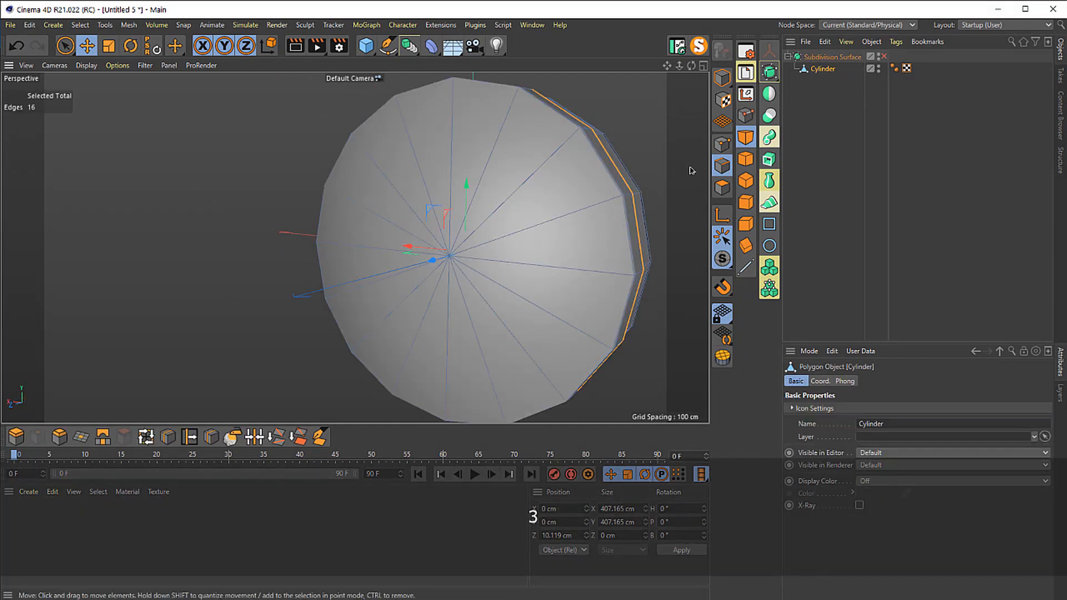
left_click(722, 187)
left_click_drag(428, 241, 349, 291, "alt")
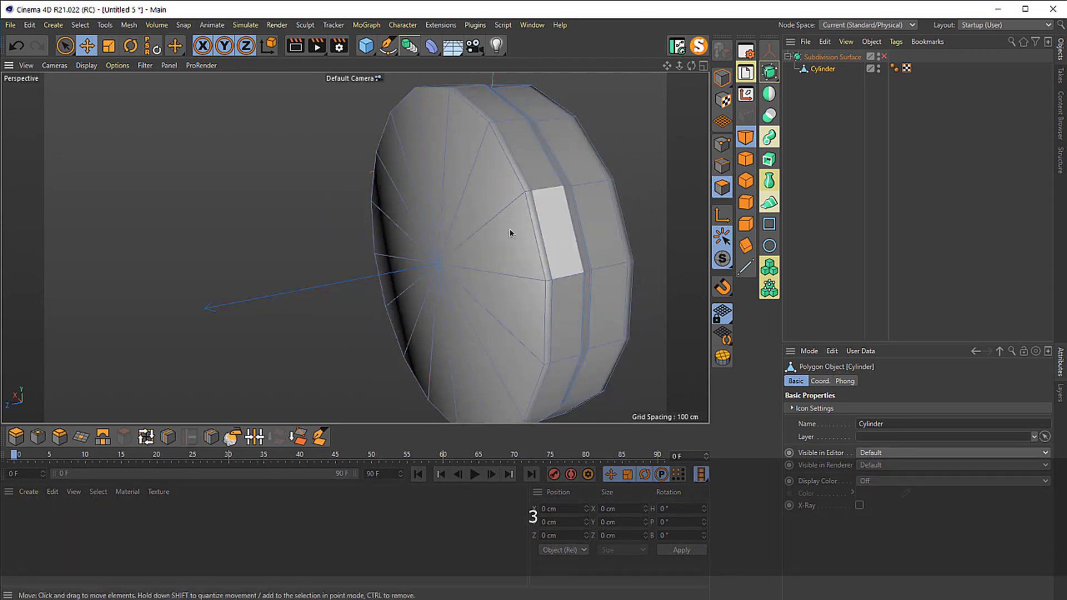
left_click_drag(510, 233, 78, 265, "alt")
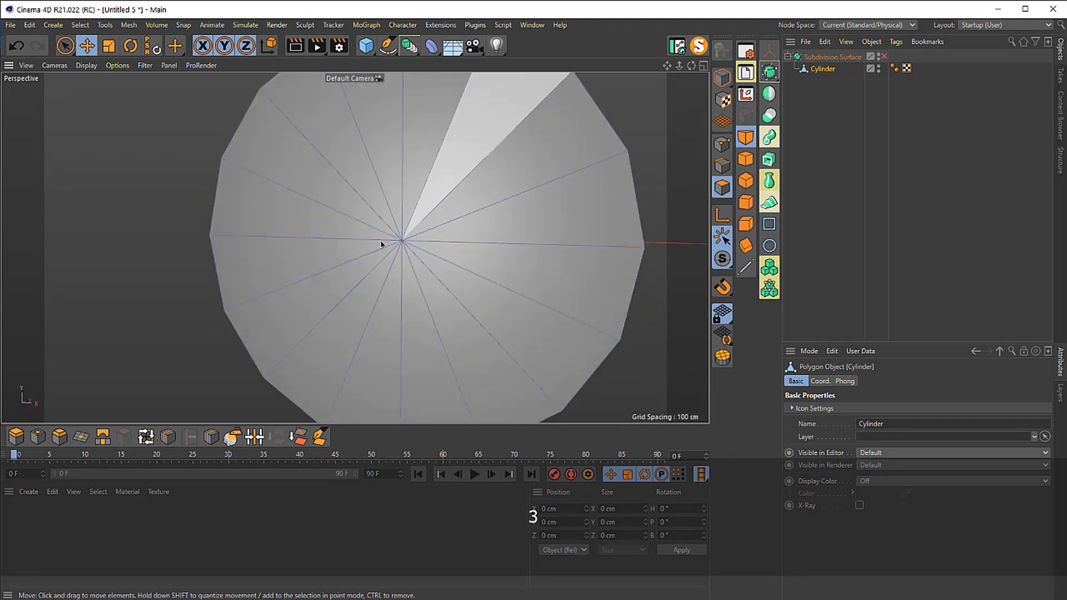
left_click(324, 278)
left_click_drag(324, 278, 445, 191, "alt")
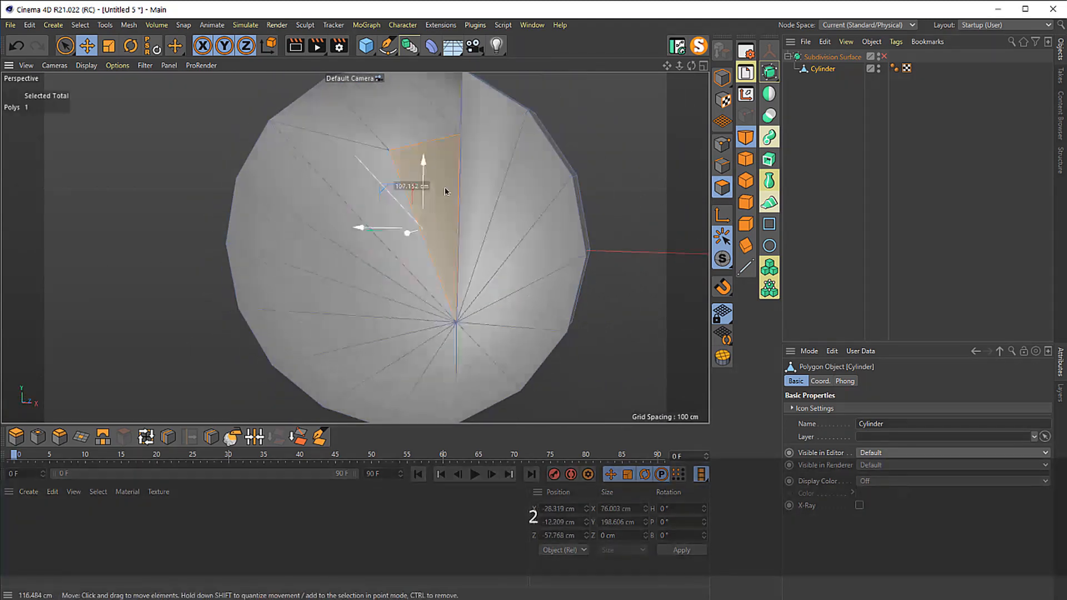
key("ctrl+z")
key("ctrl+z")
- Live-select all 16 polygons of the -Z cap and cut an edge loop through them with Loop/Path Cut at 86.5% offset
left_click(63, 47)
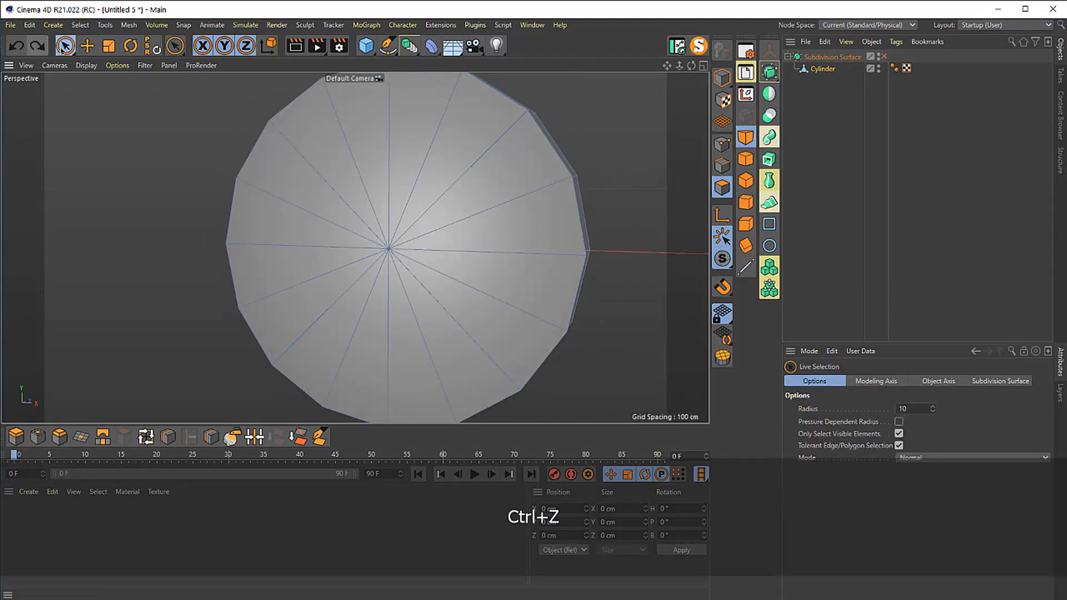
left_click_drag(428, 245, 417, 190)
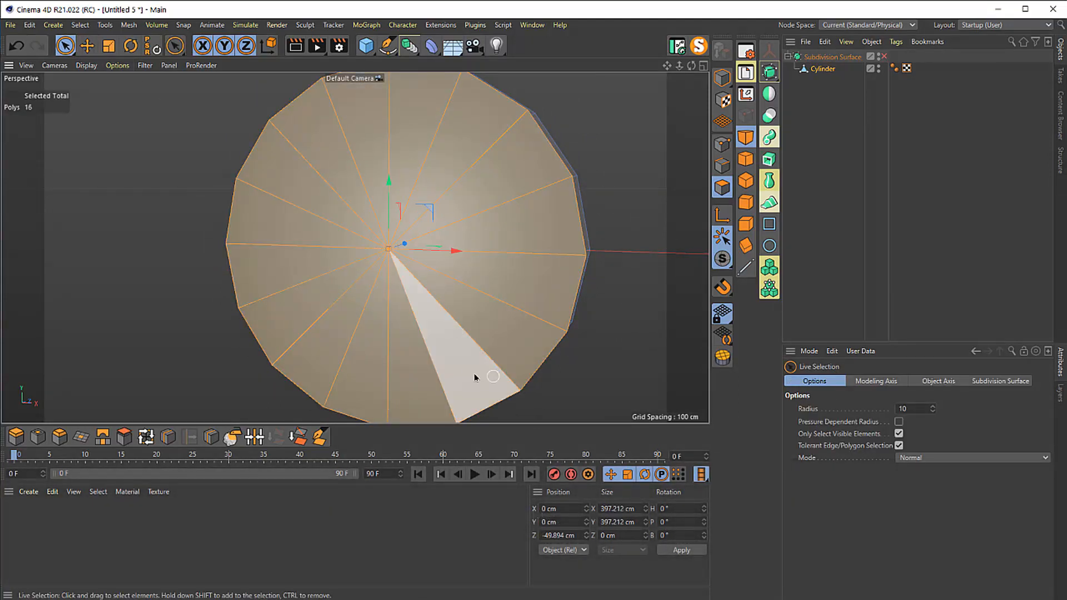
key("3")
left_click_drag(350, 371, 417, 352)
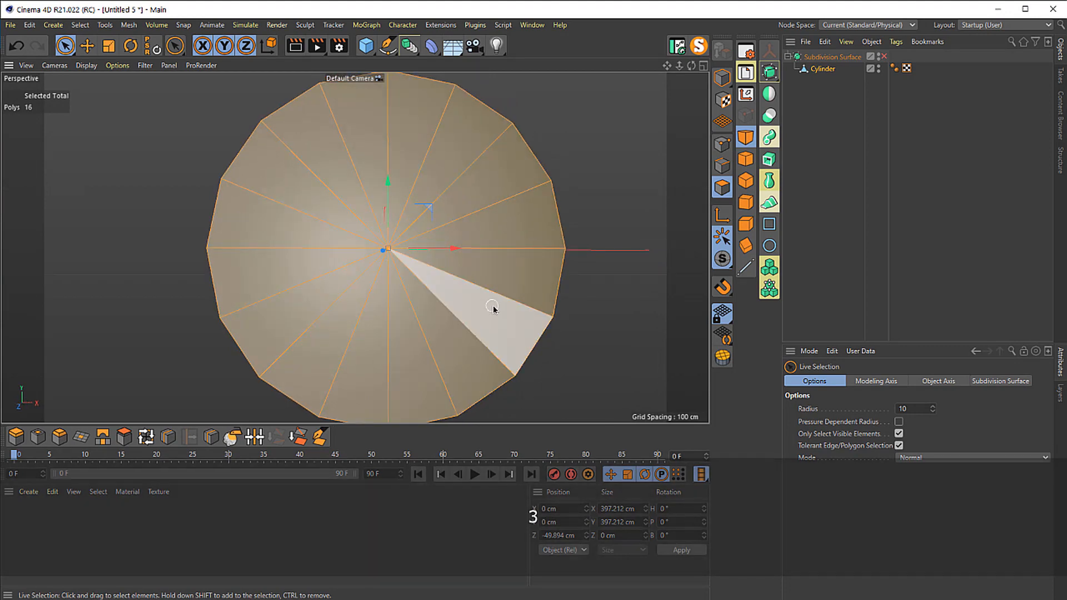
key("k")
key("l")
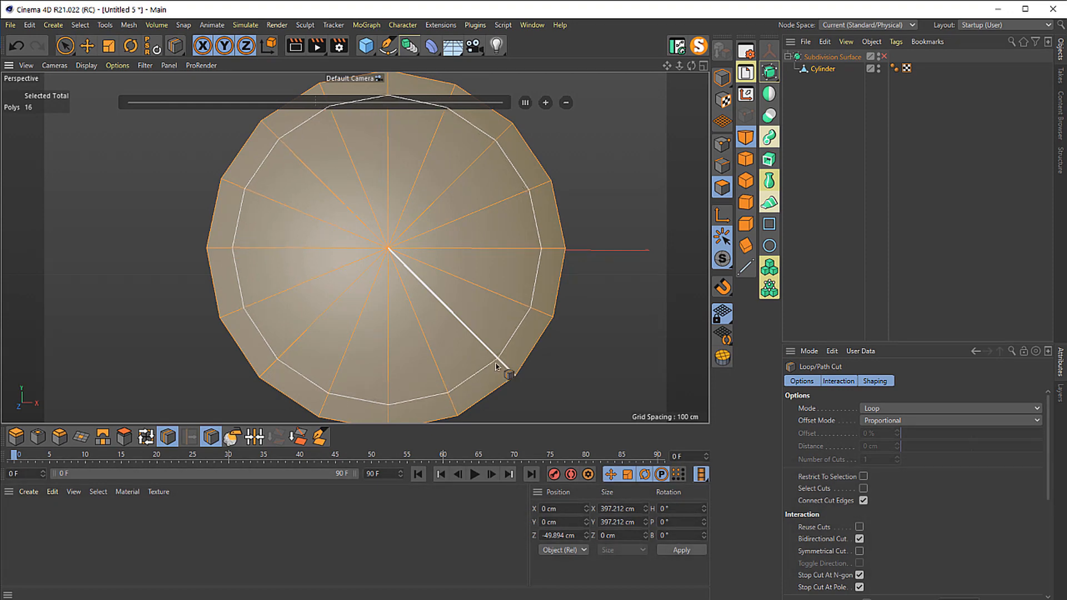
left_click(496, 366)
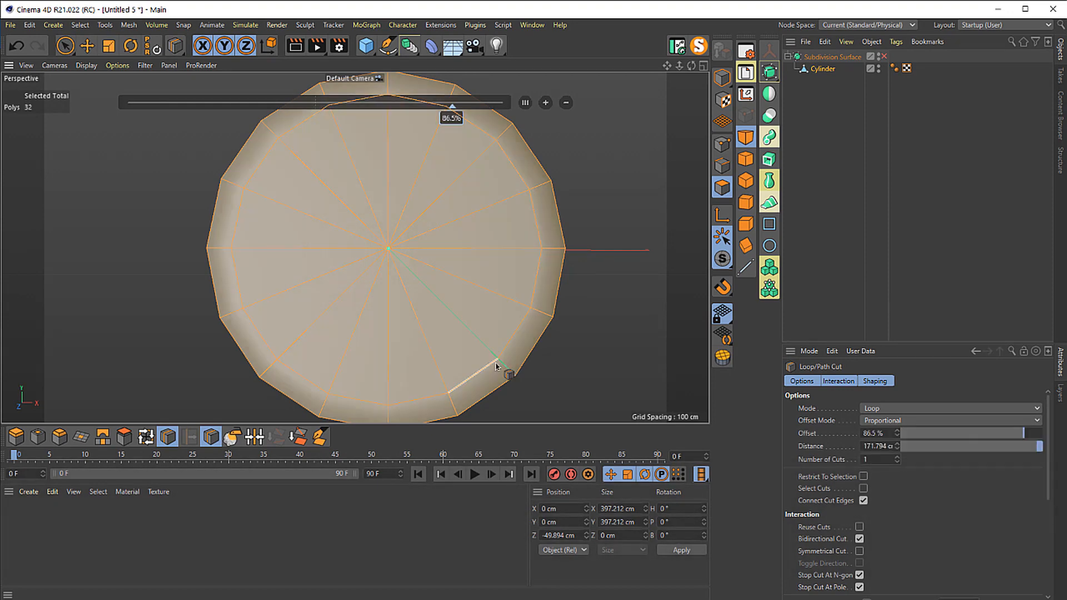
- Reduce the selection to the cap's 16 inner polygons, inside the new edge loop, with Live Selection
key("space")
left_click(387, 236, "ctrl")
left_click(387, 236, "shift")
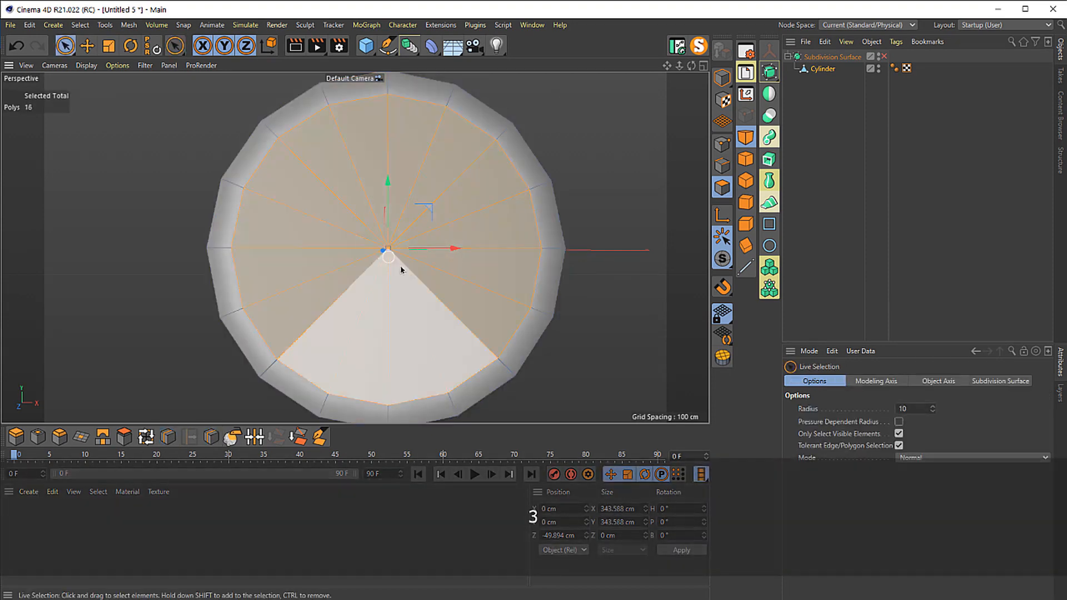
key("3")
left_click_drag(400, 267, 434, 261)
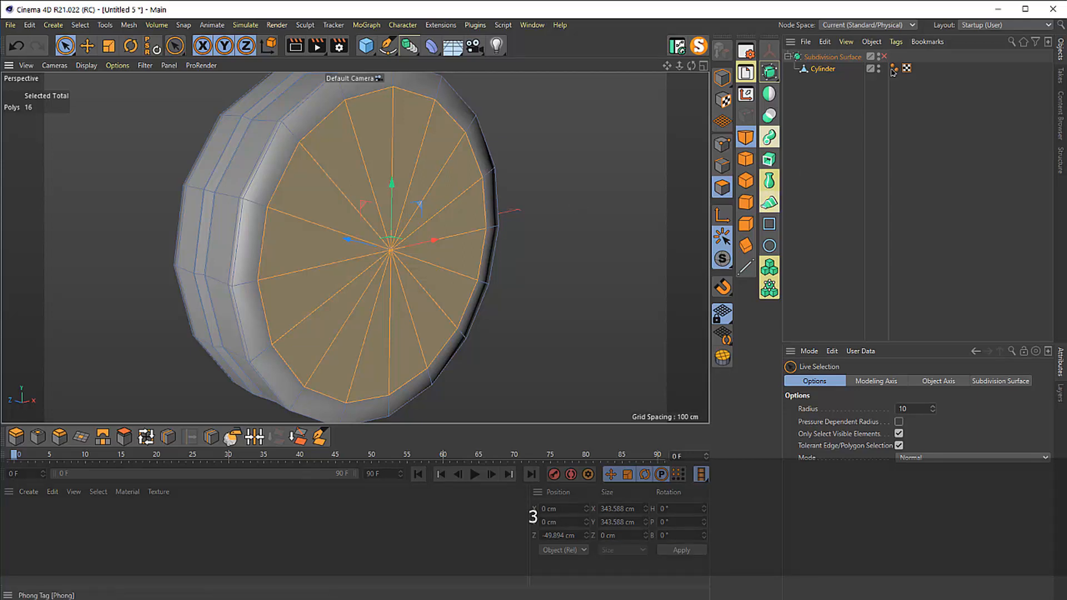
- Move the Phong tag from the cylinder to the Subdivision Surface and reselect the cylinder
left_click(895, 68)
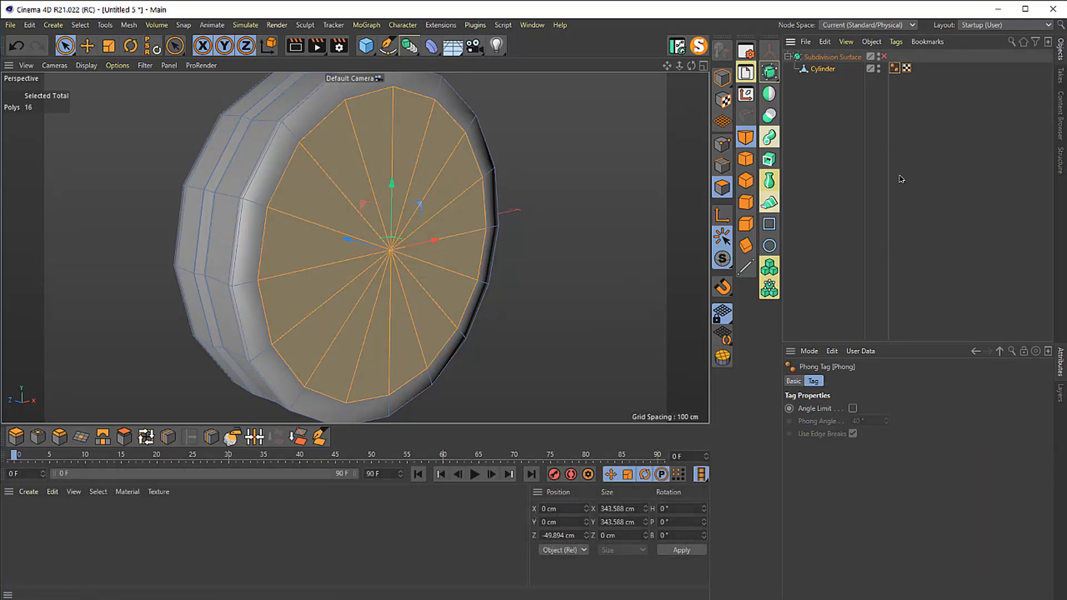
left_click_drag(895, 60, 896, 58)
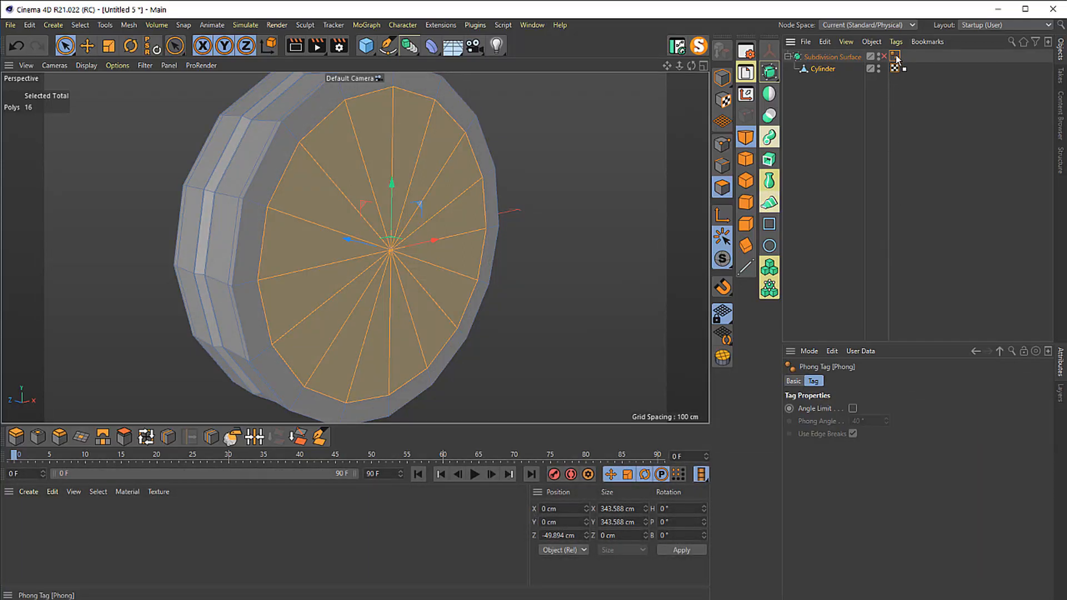
left_click(822, 69)
- Extrude the selected inner cap polygons inward along Z to about -24.8 cm
key("3")
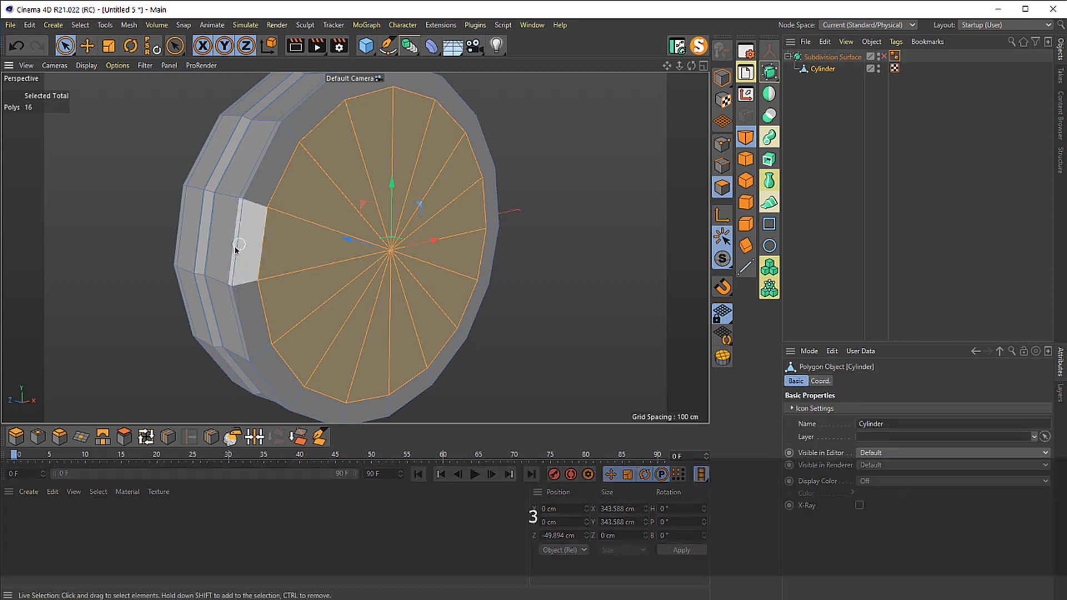
key("2")
left_click_drag(238, 238, 428, 238)
key("3")
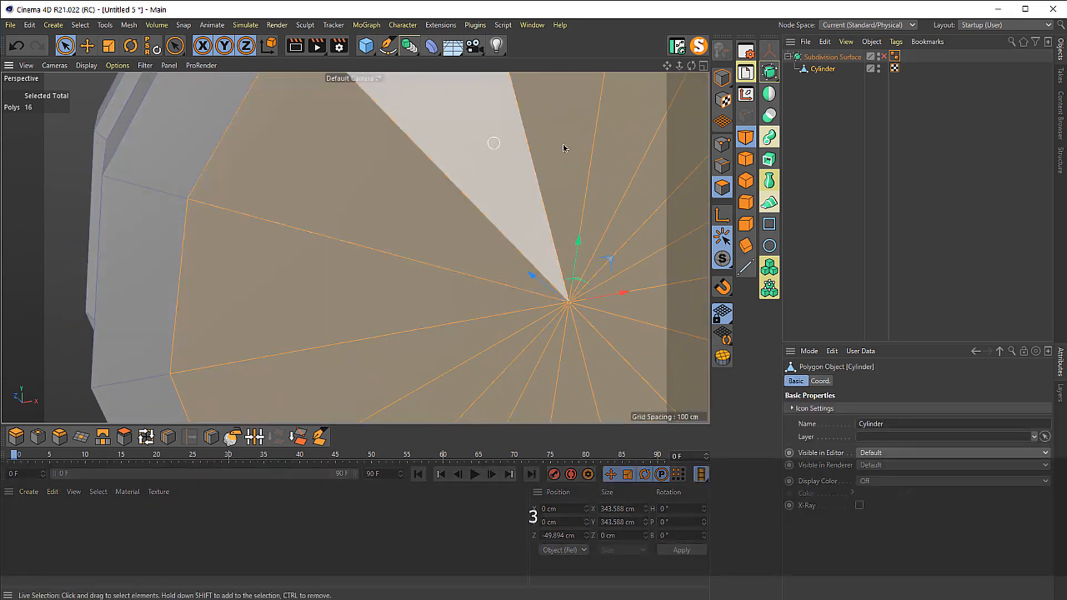
key("e")
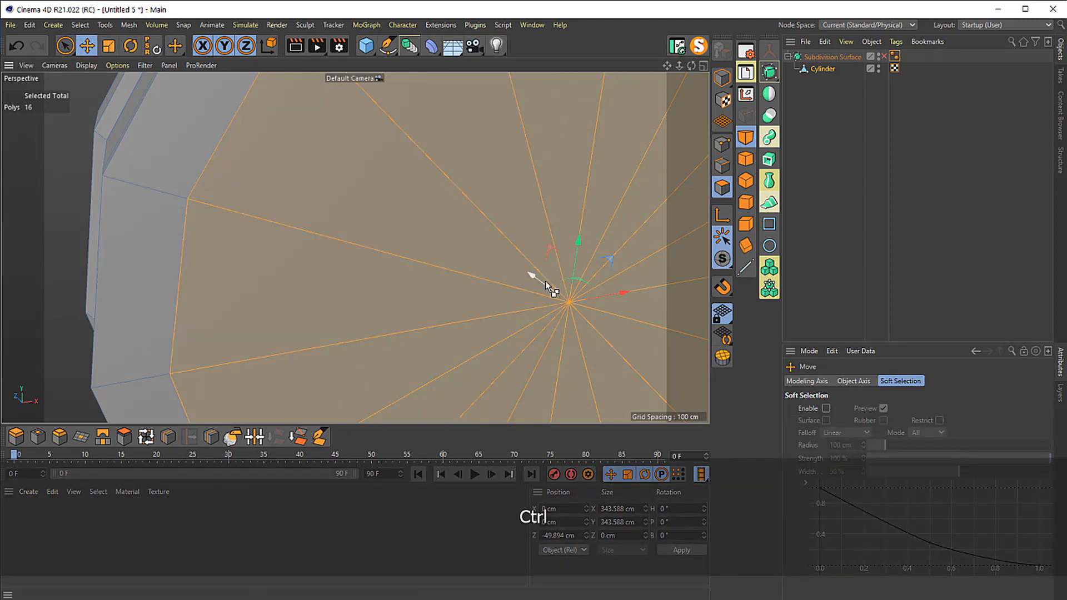
left_click_drag(534, 275, 407, 239, "ctrl")
- Cut an edge loop on the recess's inner wall with Loop/Path Cut at 12.131% offset, close to the recessed face
key("l")
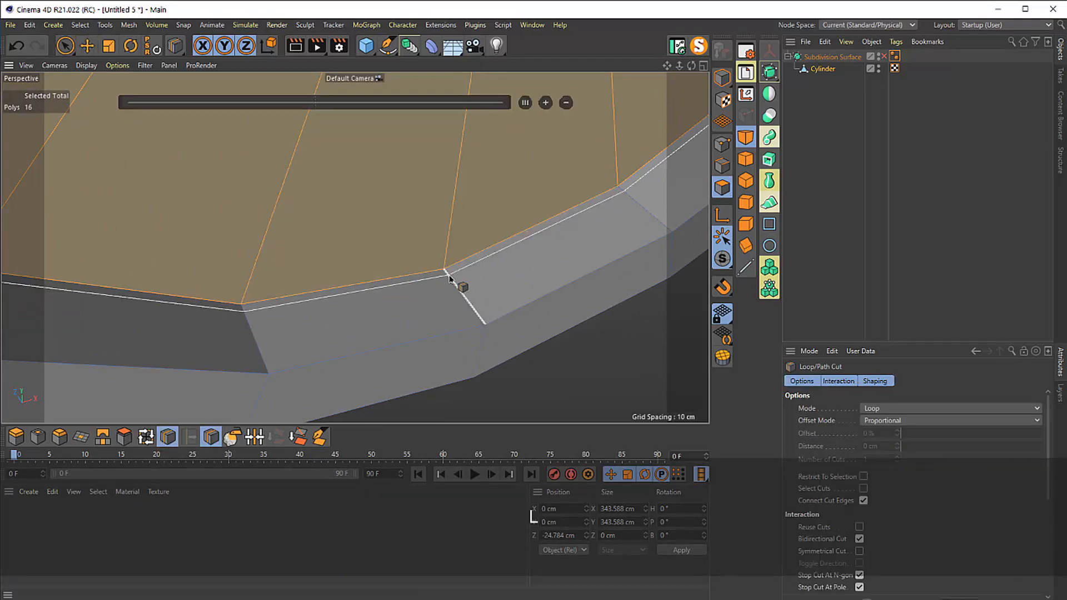
left_click(450, 278)
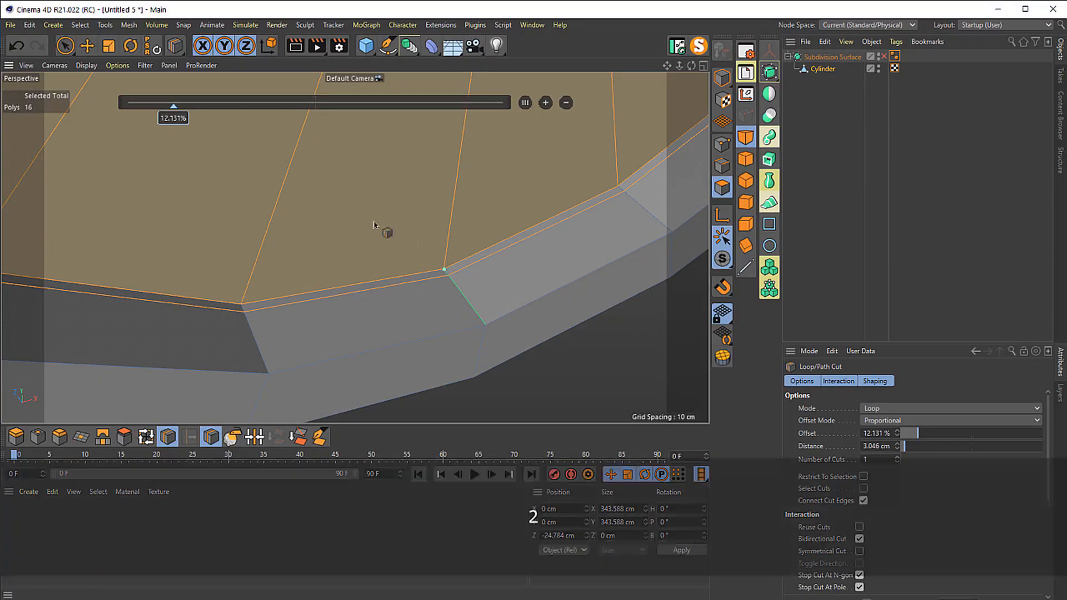
left_click_drag(374, 228, 648, 227)
left_click_drag(564, 210, 503, 175)
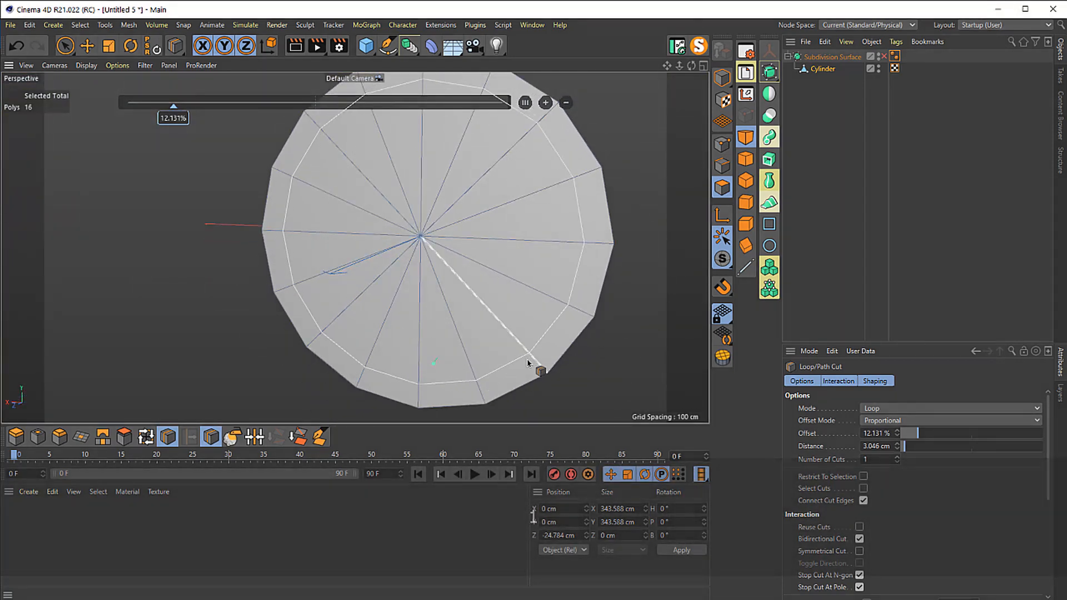
- Switch to Photos and browse to the reference image of the clock's back
key("alt+Tab")
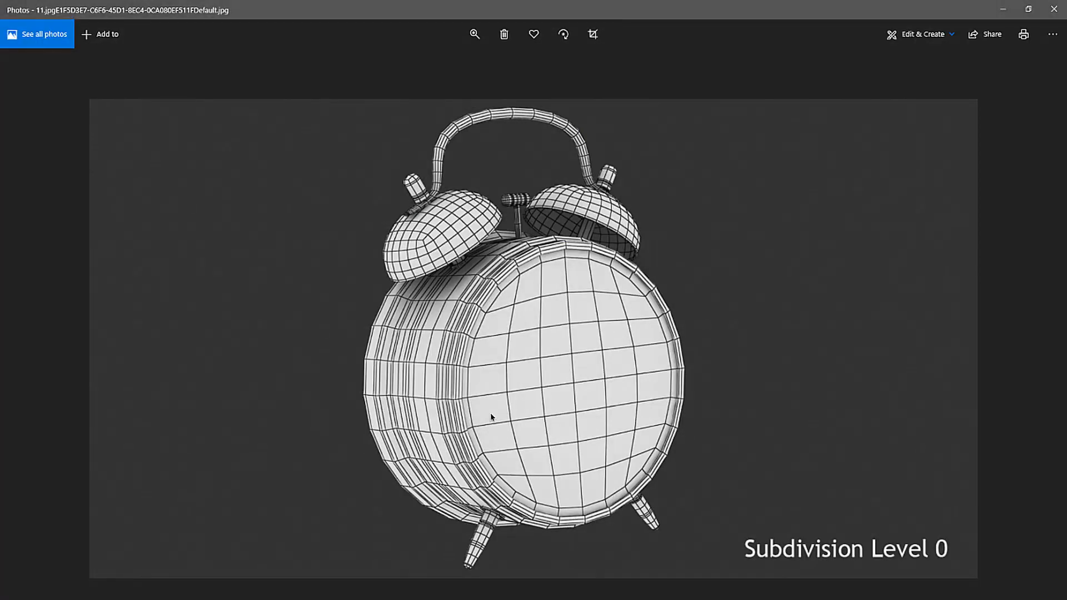
key("Right")
key("Right")
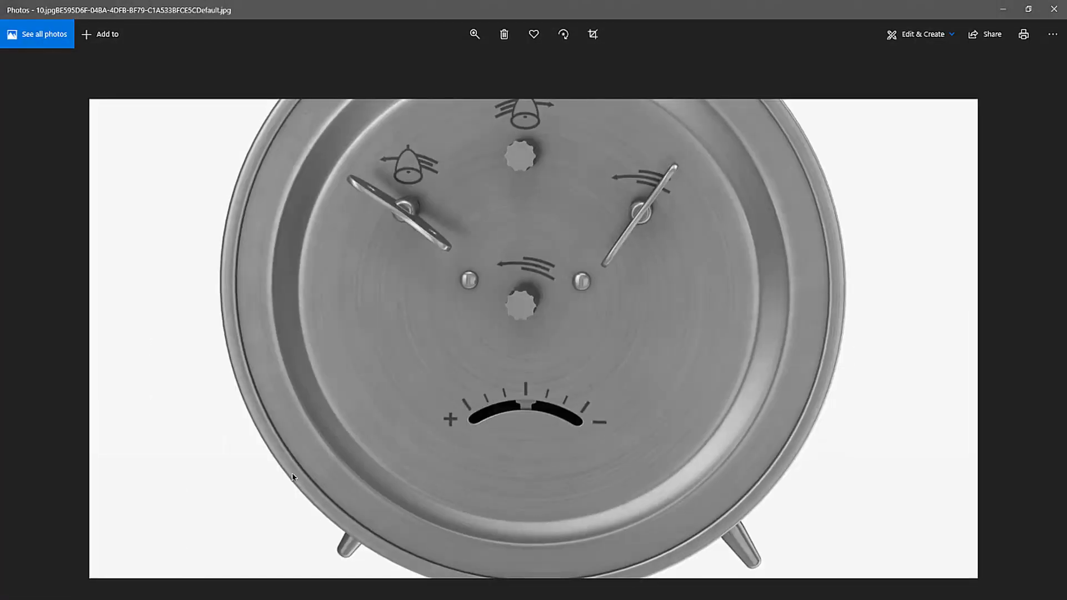
- Return to Cinema 4D and cut an edge loop at 96.584% offset near the recessed front face's outer edge
scroll(293, 477, "up", 2)
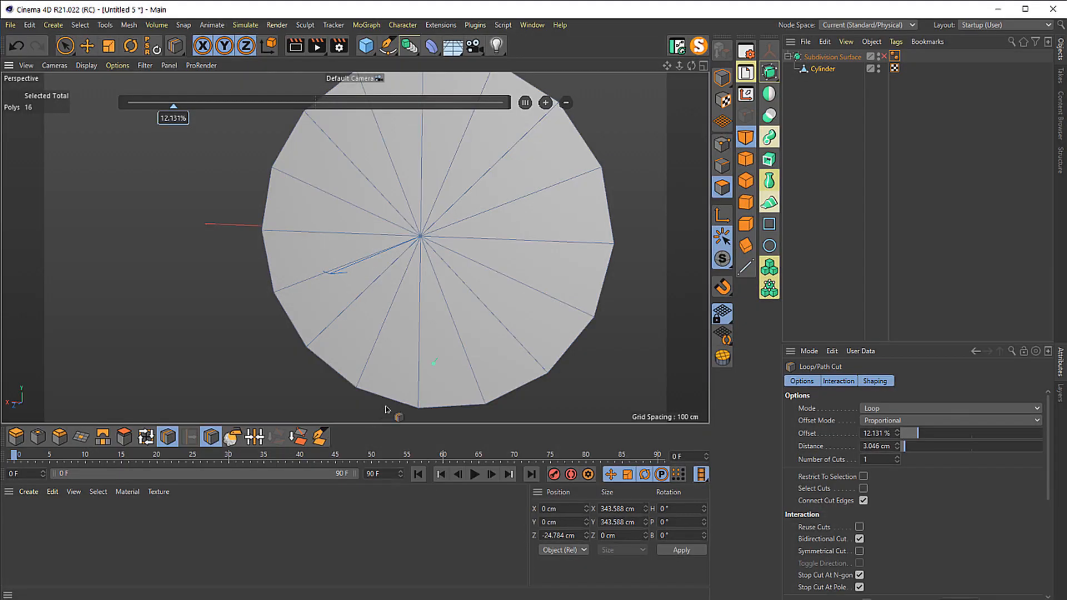
left_click_drag(436, 389, 423, 304)
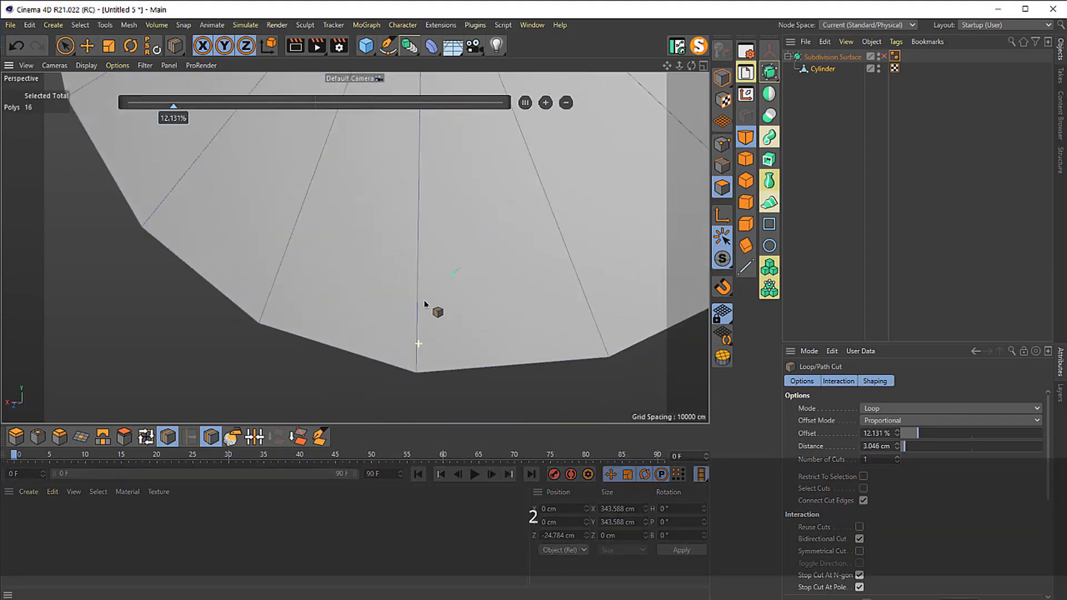
left_click(415, 361)
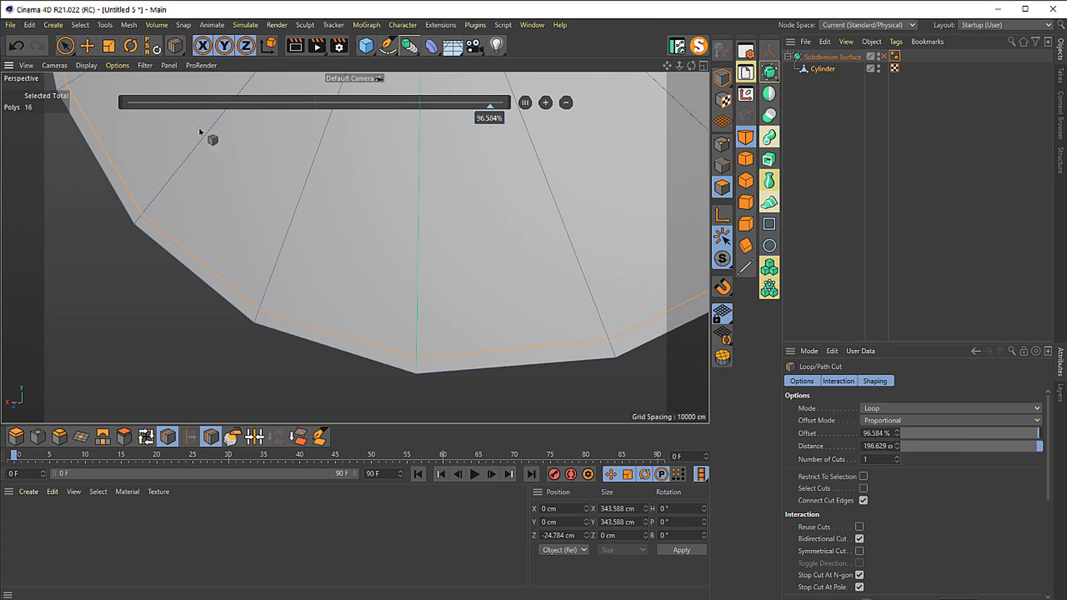
key("space")
scroll(384, 205, "down", 3)
key("1")
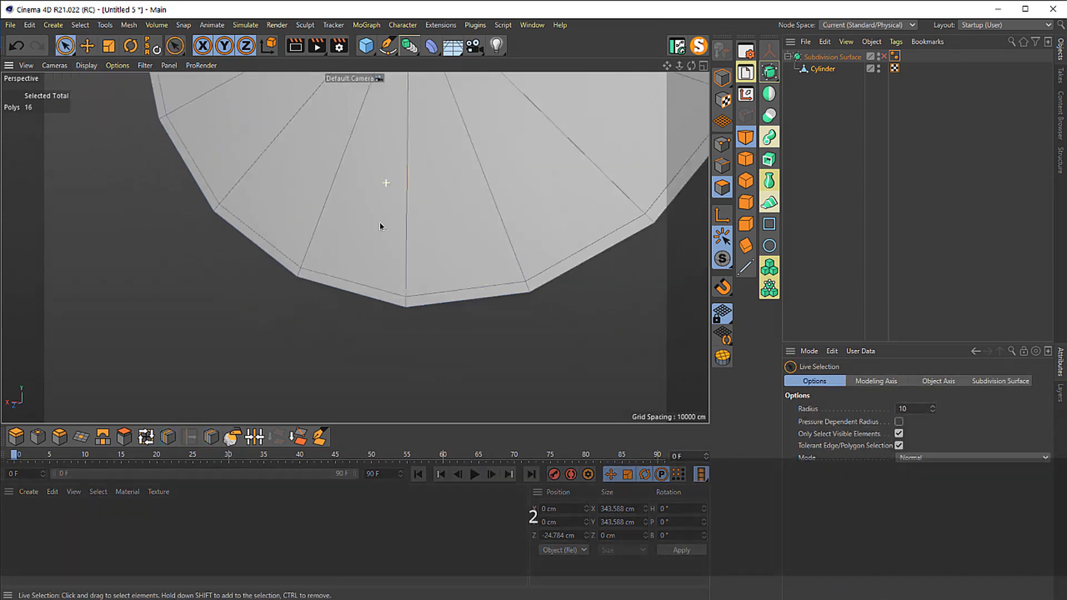
- Try extruding the back cap's polygons inward along Z to about 42.7 cm, and undo it
left_click_drag(380, 223, 330, 332)
left_click_drag(278, 145, 358, 99)
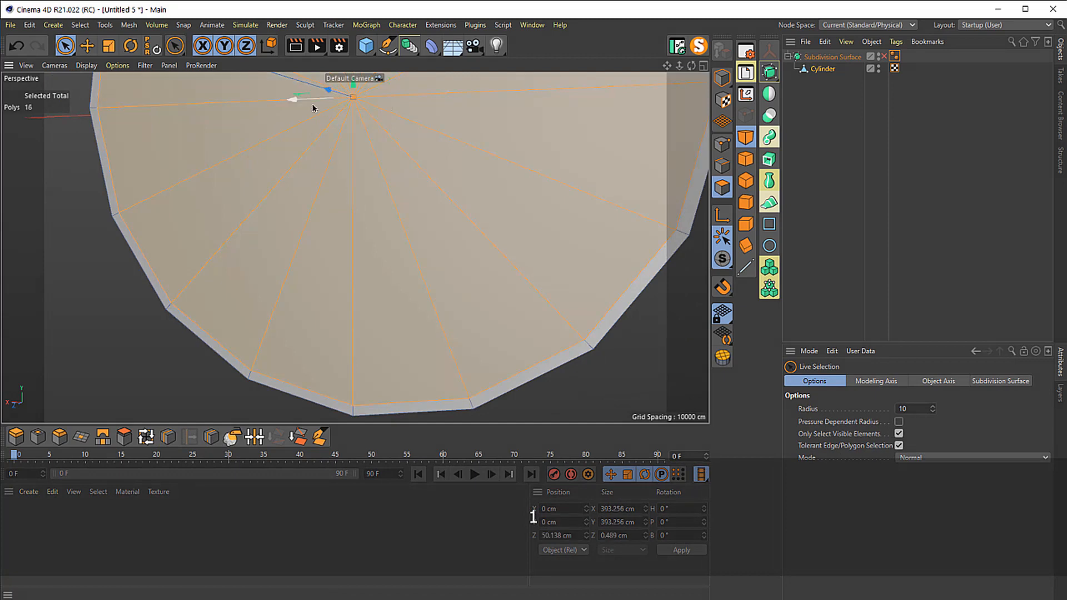
left_click_drag(293, 226, 318, 125)
left_click(372, 340, "ctrl")
key("k")
key("l")
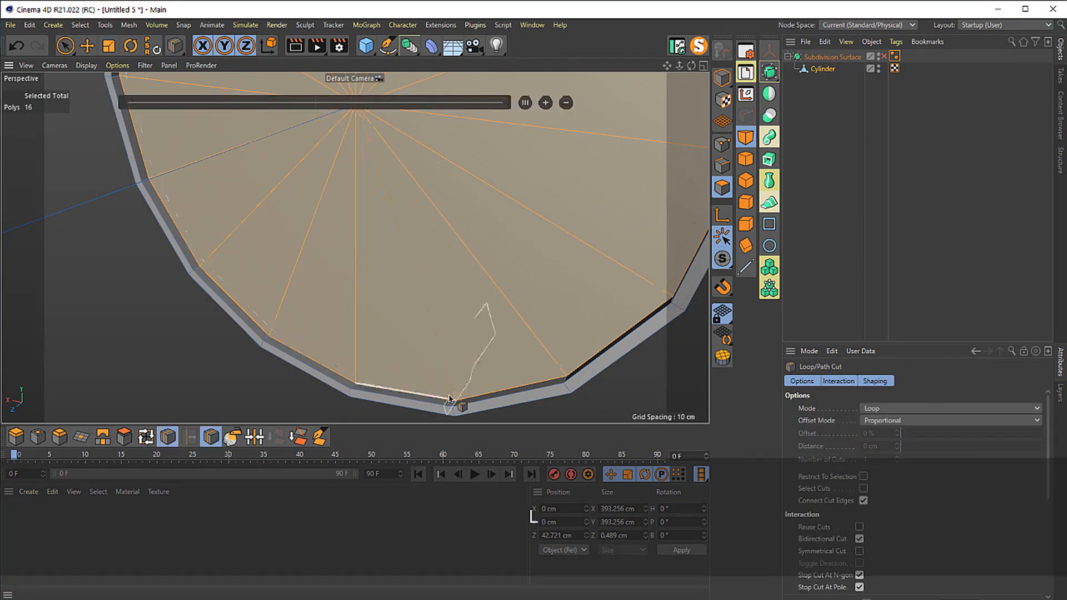
scroll(450, 342, "up", 3)
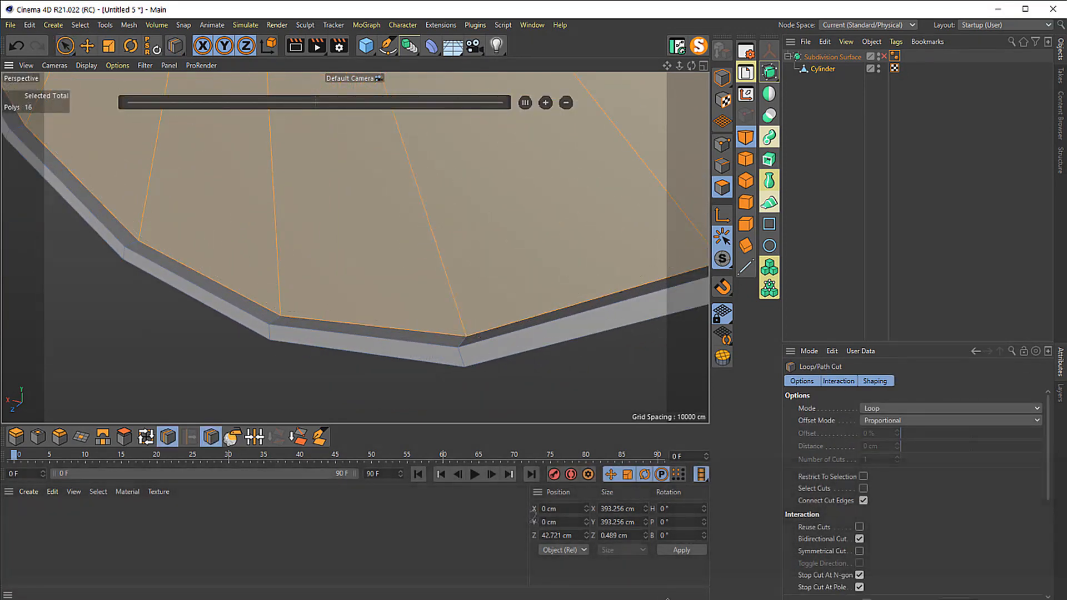
key("alt+Tab")
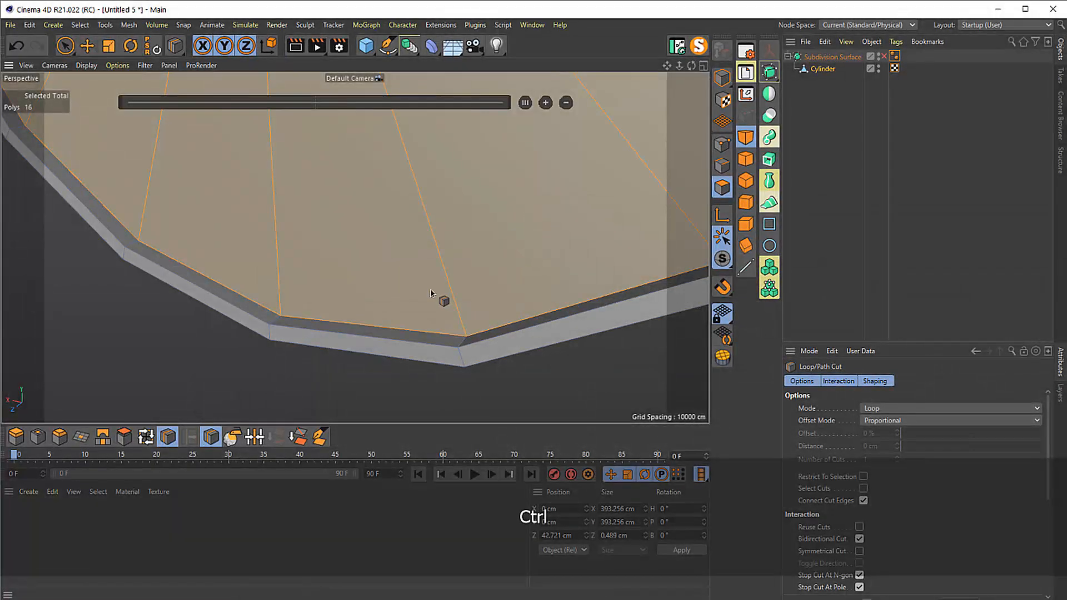
key("ctrl+z")
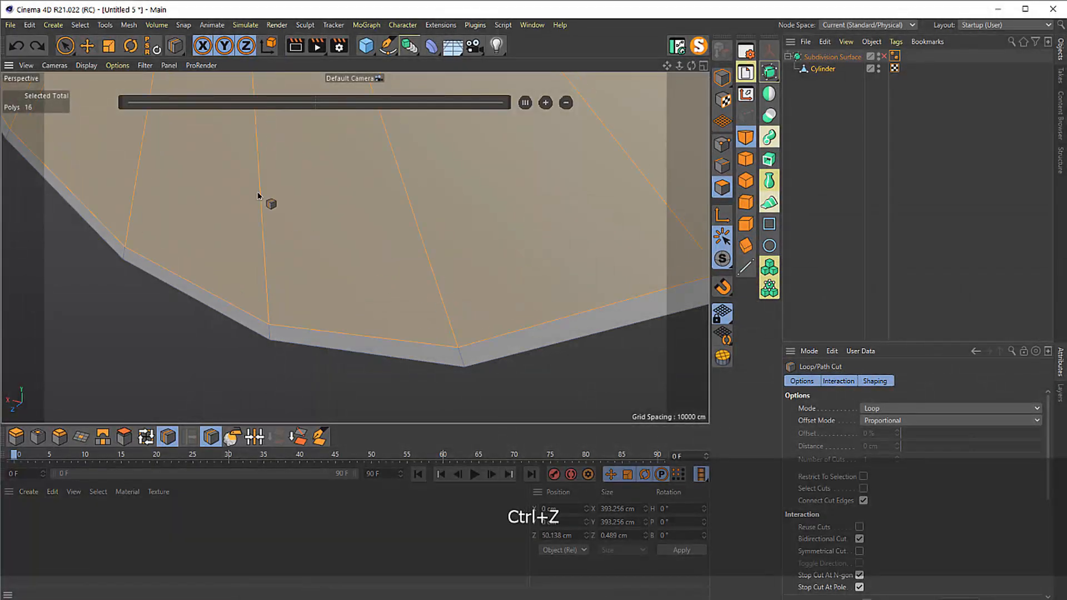
- Try a shallower inward extrusion of the back cap along Z, to about 45.9 cm
key("e")
key("2")
left_click_drag(311, 261, 405, 282)
key("3")
key("1")
key("3")
key("1")
key("2")
- Try cutting an edge loop near the extruded cap's outer edge and moving the selected polygons, then undo the move
key("k")
key("l")
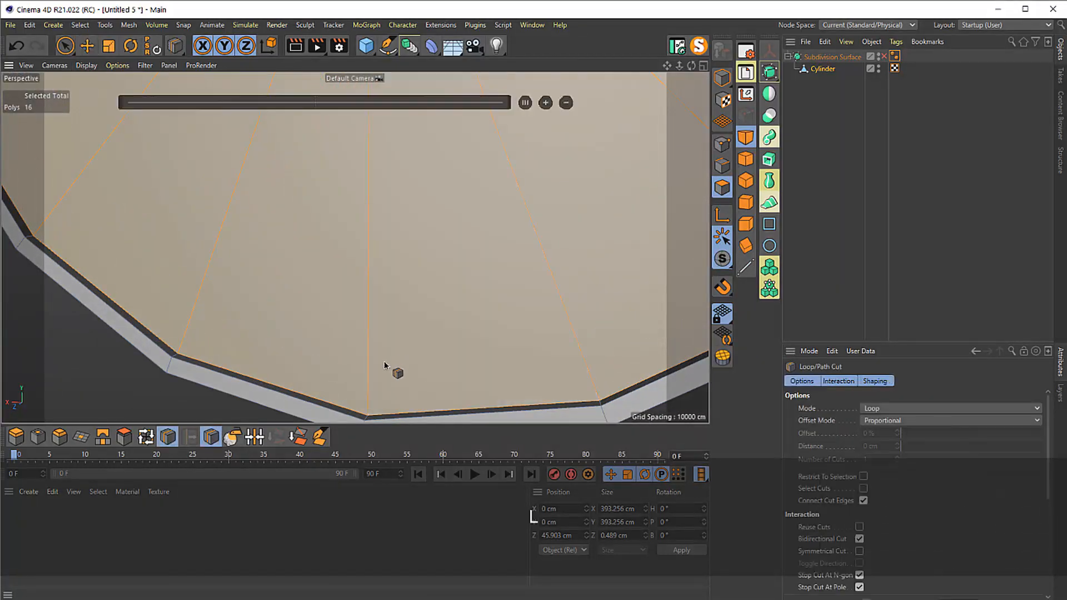
left_click(366, 413)
key("e")
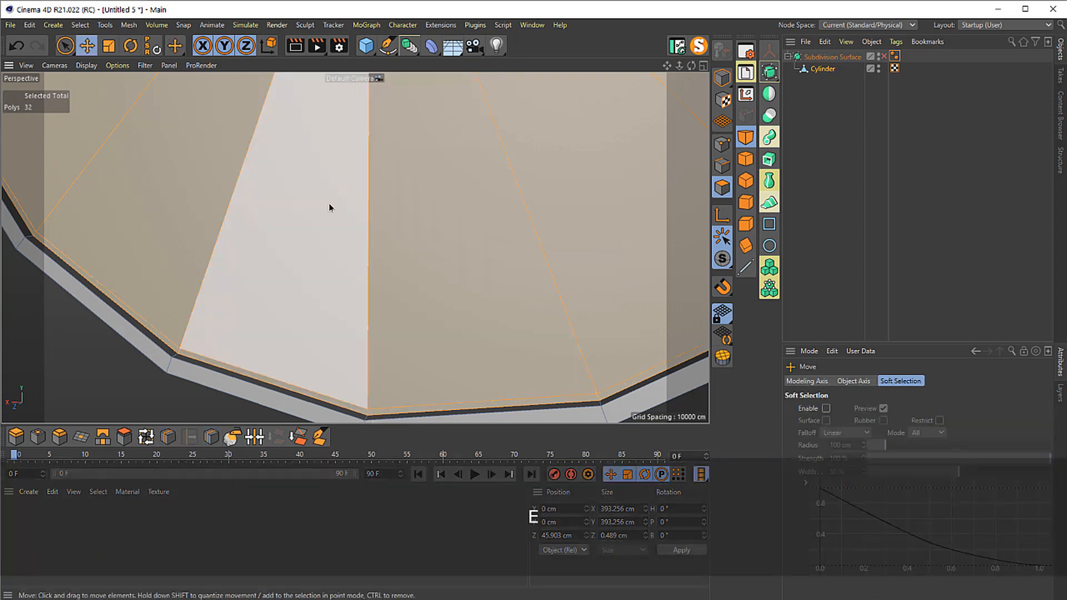
scroll(337, 201, "down", 5)
key("1")
left_click_drag(316, 237, 295, 224)
key("ctrl+z")
key("ctrl+z")
key("ctrl+z")
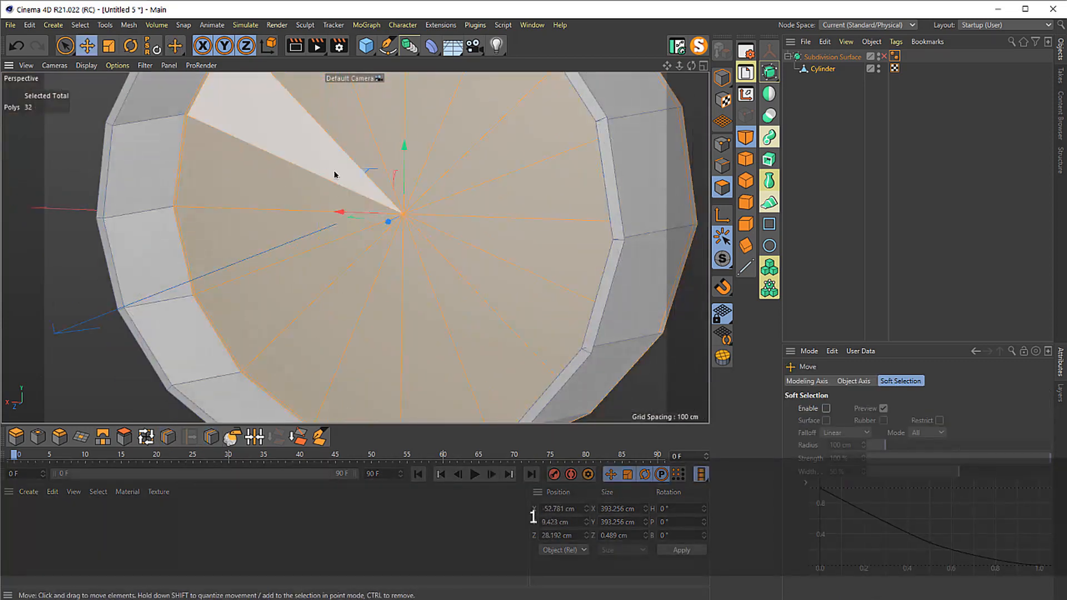
- Undo the back cap's edge loop and shallow extrusion
key("space")
left_click_drag(306, 281, 281, 215)
key("3")
mouse_move(293, 305)
left_mouse_down()
mouse_move(269, 335)
mouse_move(259, 198)
mouse_move(276, 241)
mouse_move(281, 211)
left_mouse_up()
key("1")
key("2")
key("1")
key("3")
left_click_drag(281, 212, 303, 250)
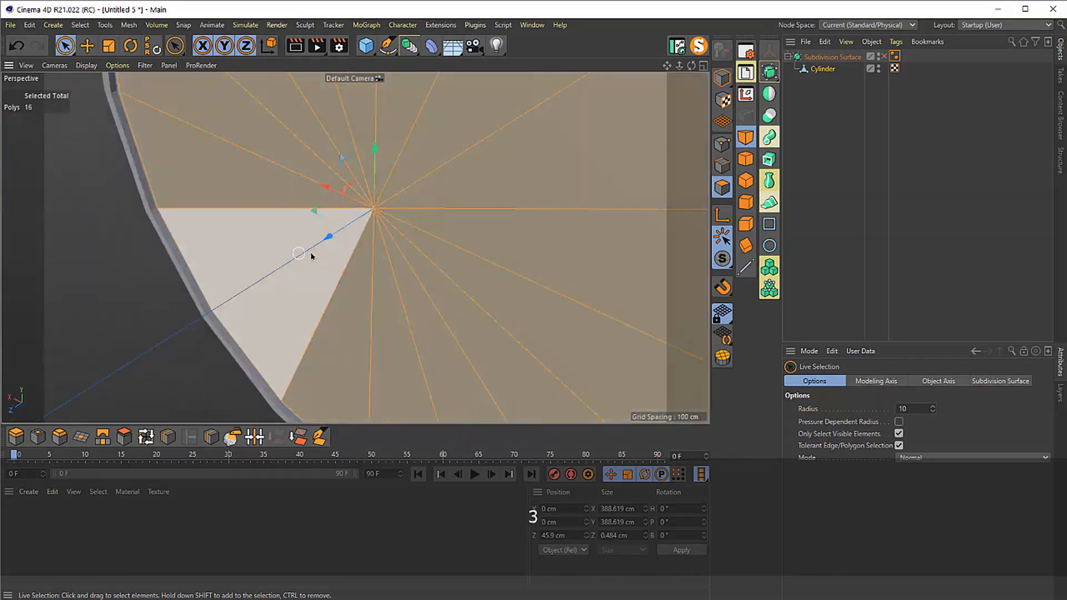
key("ctrl+z")
key("ctrl+z")
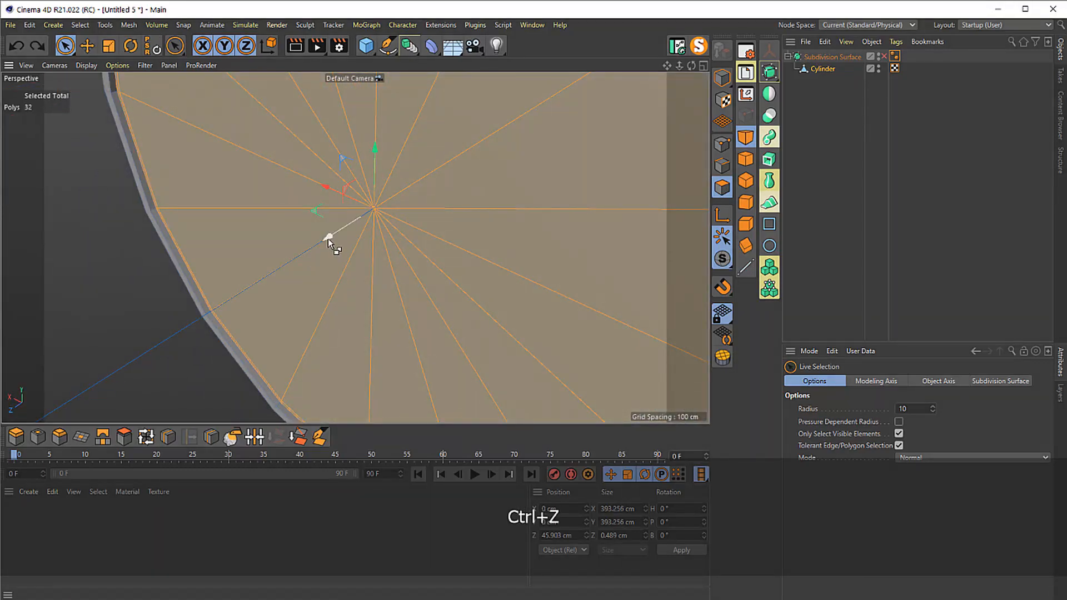
key("3")
left_click_drag(328, 239, 422, 206)
key("2")
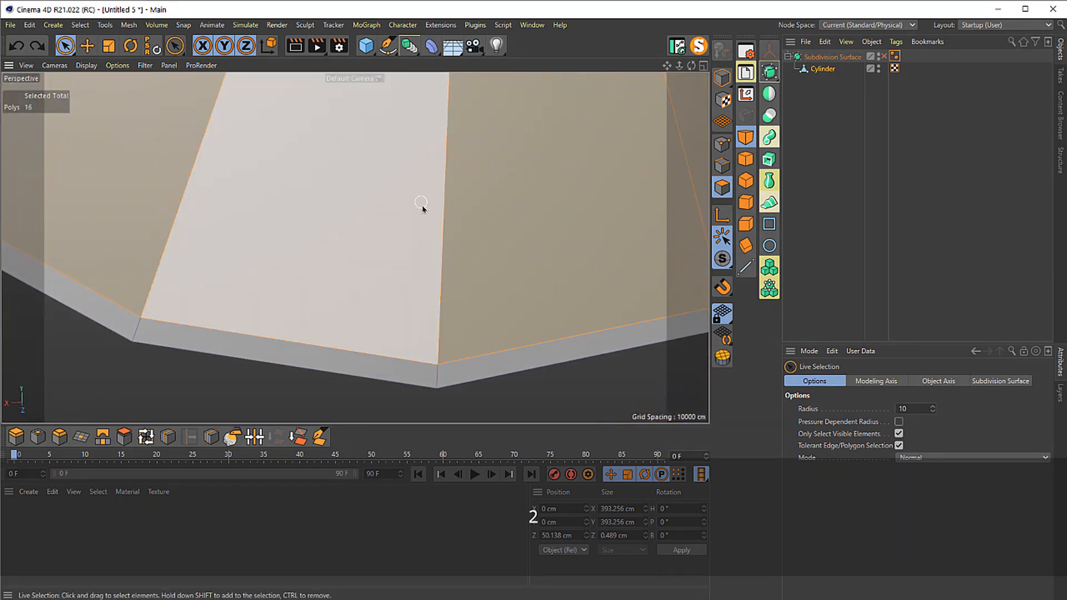
- Cut two concentric edge loops into the back cap with Loop/Path Cut, one at 1.768% and one at 15.496% offset
key("k")
key("l")
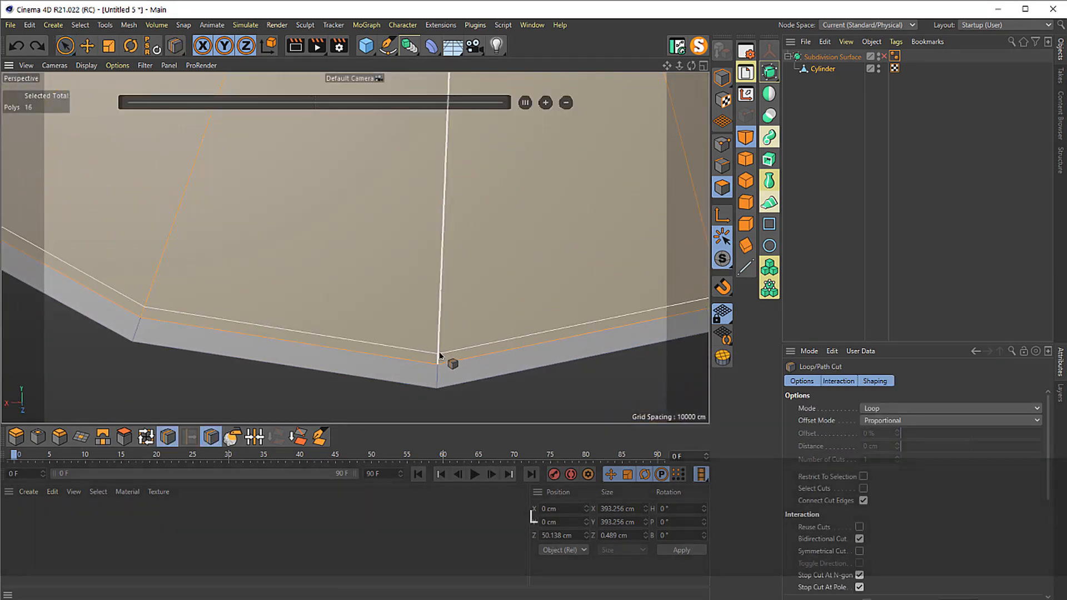
left_click(438, 355)
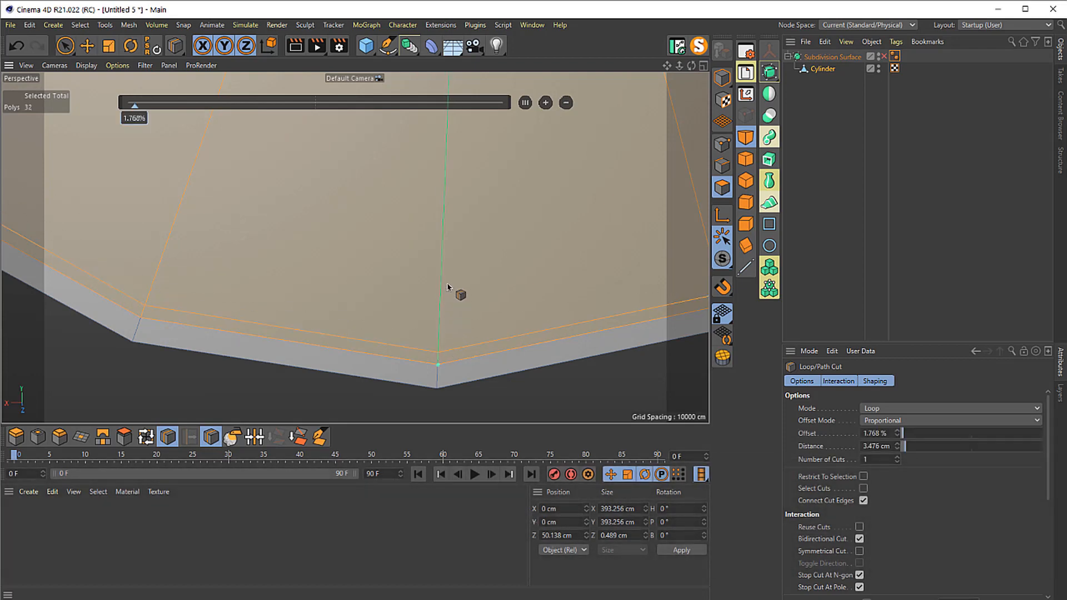
key("1")
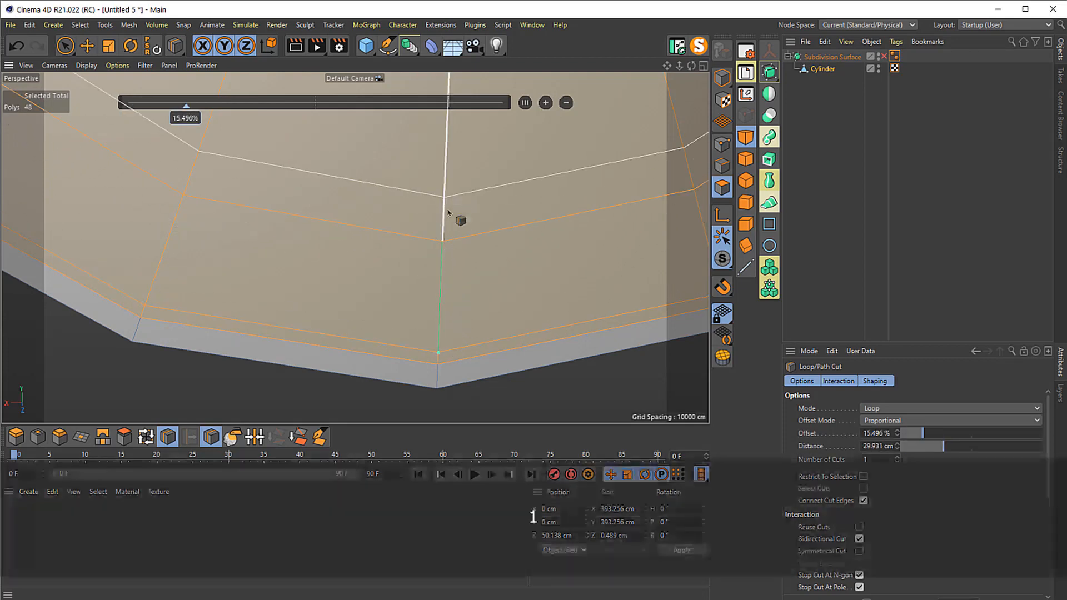
- Cut a third concentric edge loop into the back cap, a short distance inside the second one
left_click_drag(448, 208, 427, 373)
key("2")
key("1")
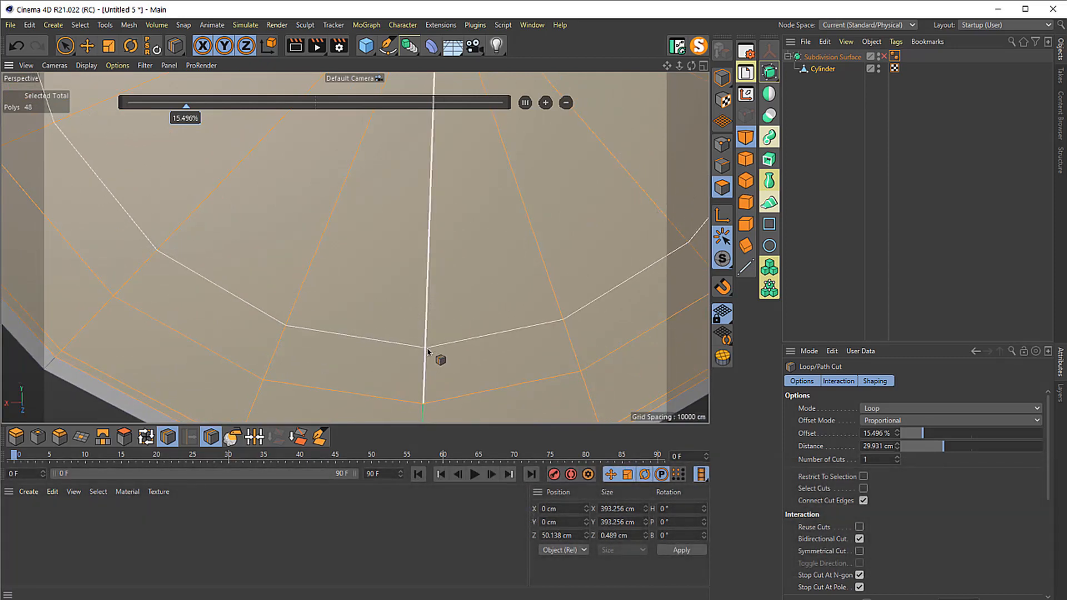
left_click(427, 348)
key("1")
left_click_drag(427, 349, 419, 283)
key("space")
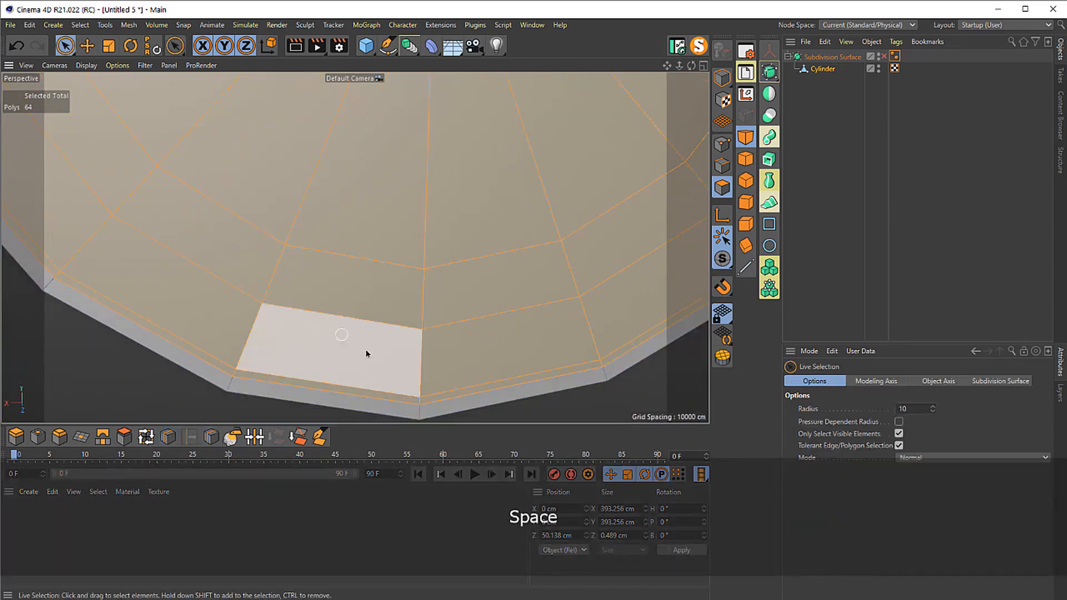
- Loop-select the narrow outermost ring of the back cap and extrude it inward along Z to about 49.3 cm
key("1")
left_click_drag(367, 359, 385, 303)
right_click(357, 348)
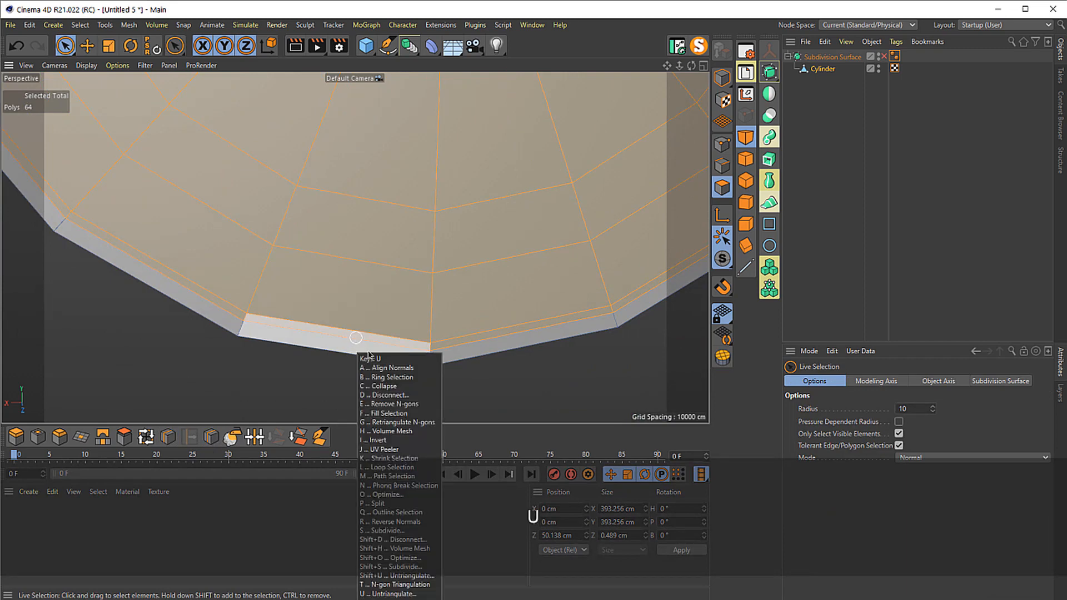
left_click(384, 376)
left_click(429, 349)
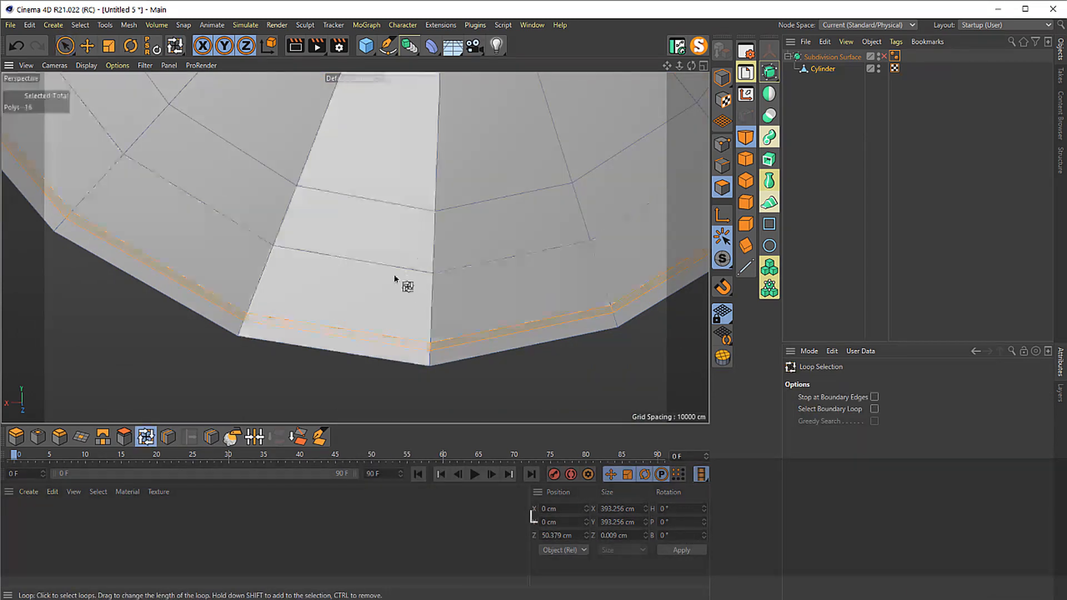
key("3")
left_click_drag(395, 278, 368, 289)
key("e")
key("2")
left_click_drag(368, 289, 345, 282)
key("1")
left_click_drag(326, 176, 342, 280)
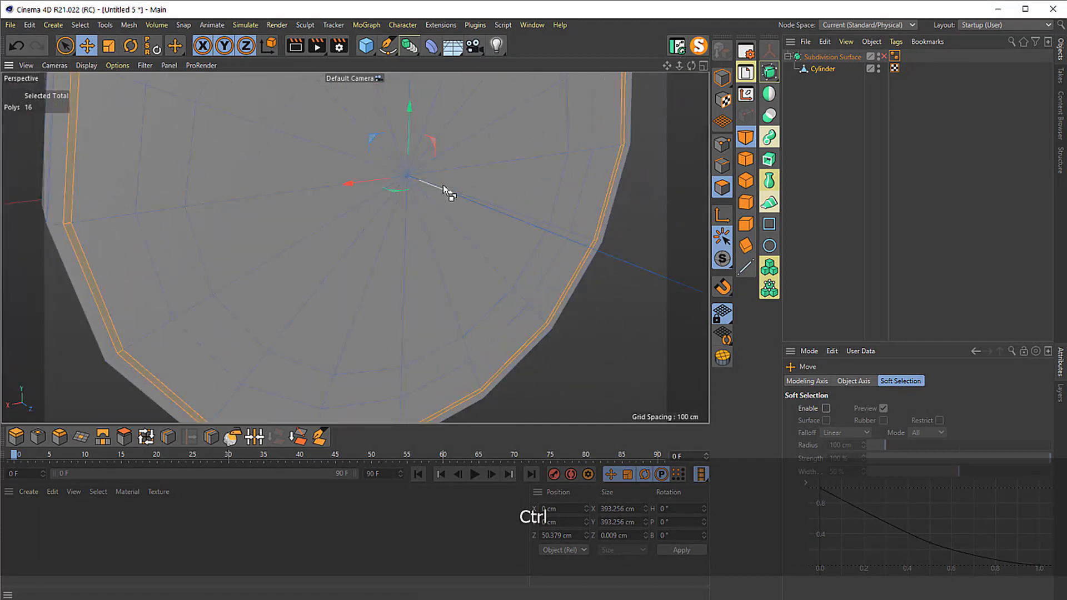
left_click_drag(443, 184, 431, 205, "ctrl")
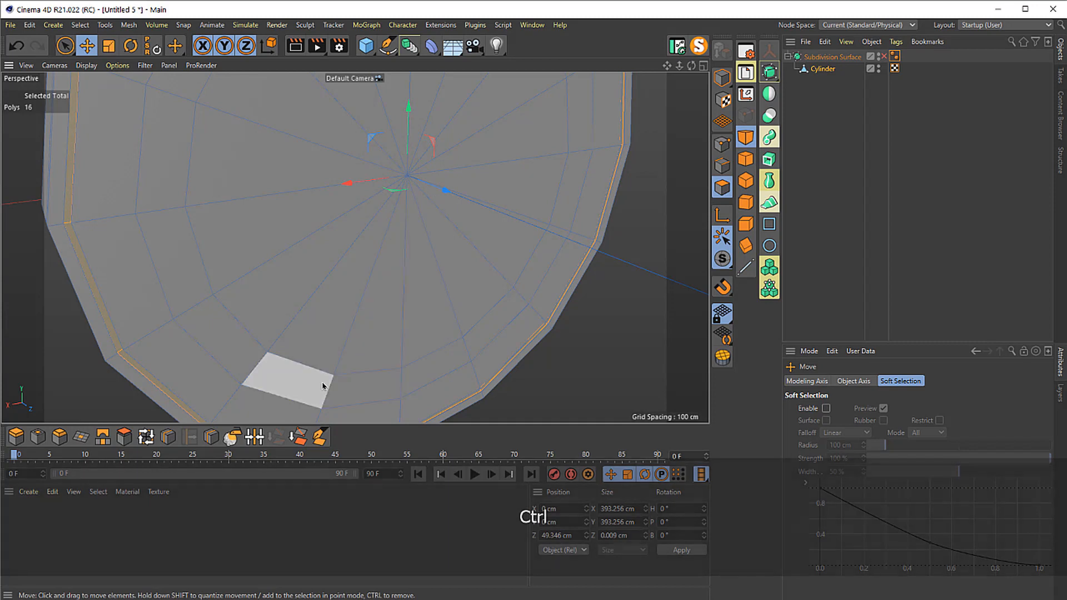
- Loop-select the ring between the second and third edge loops and extrude it inward along Z to about 28.8 cm
key("u")
key("l")
left_click(321, 387)
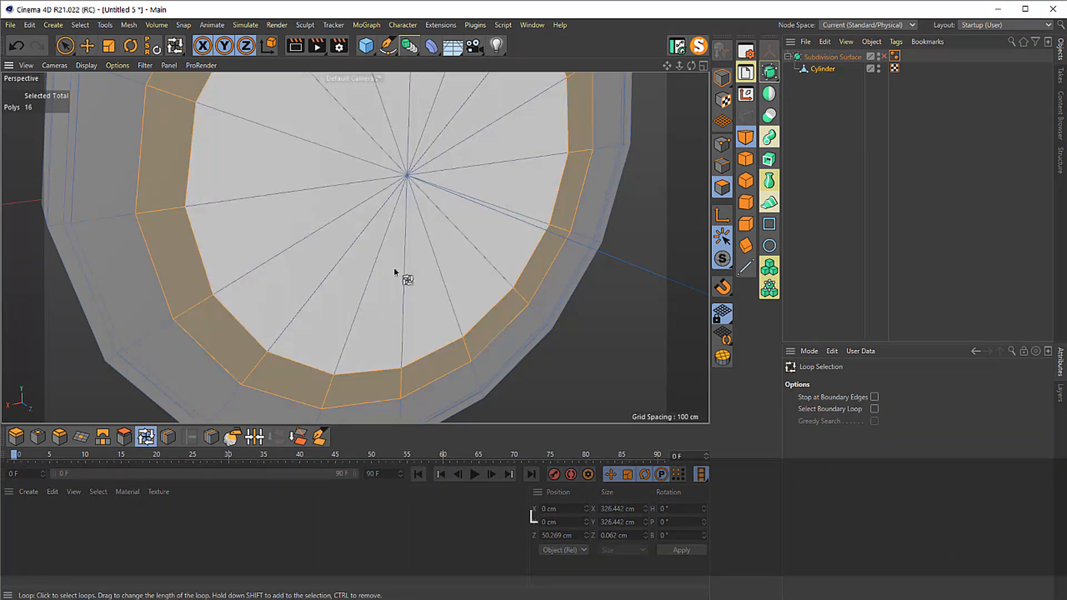
key("space")
left_click_drag(438, 187, 415, 184, "ctrl")
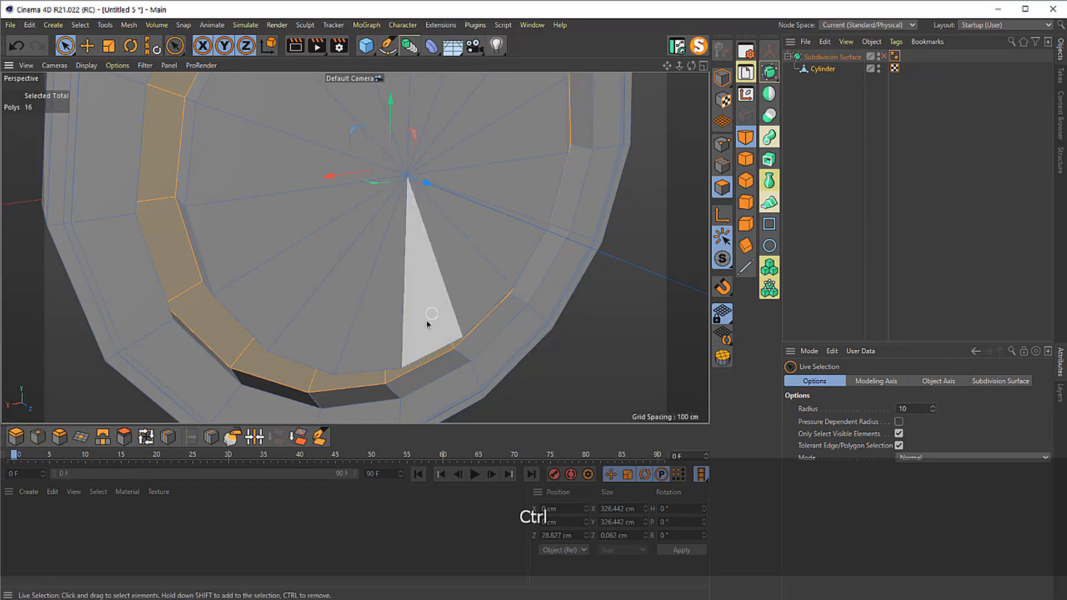
- Examine the depth and walls of the back cap's ring groove from several angles
key("3")
mouse_move(380, 345)
left_mouse_down()
mouse_move(314, 302)
mouse_move(241, 325)
mouse_move(350, 286)
mouse_move(376, 345)
left_mouse_up()
left_click_drag(391, 204, 381, 209)
key("2")
left_click_drag(400, 270, 413, 195)
key("3")
key("1")
left_click_drag(409, 234, 395, 356)
key("2")
left_click_drag(511, 259, 450, 261)
key("3")
key("1")
left_click_drag(353, 243, 422, 237)
- Select the central disc polygons inside the ring groove, delete them and clear the selection
key("3")
scroll(418, 239, "down", 5)
key("1")
mouse_move(318, 134)
left_mouse_down()
mouse_move(330, 239)
mouse_move(440, 231)
mouse_move(354, 270)
left_mouse_up()
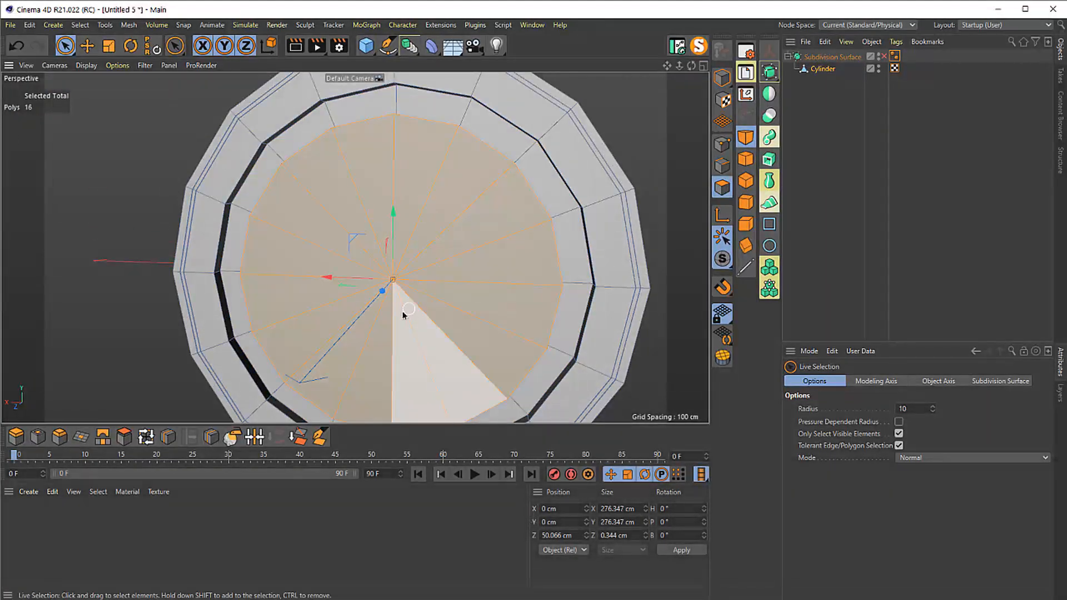
key("ctrl+shift+a")
key("3")
left_click_drag(404, 315, 200, 424)
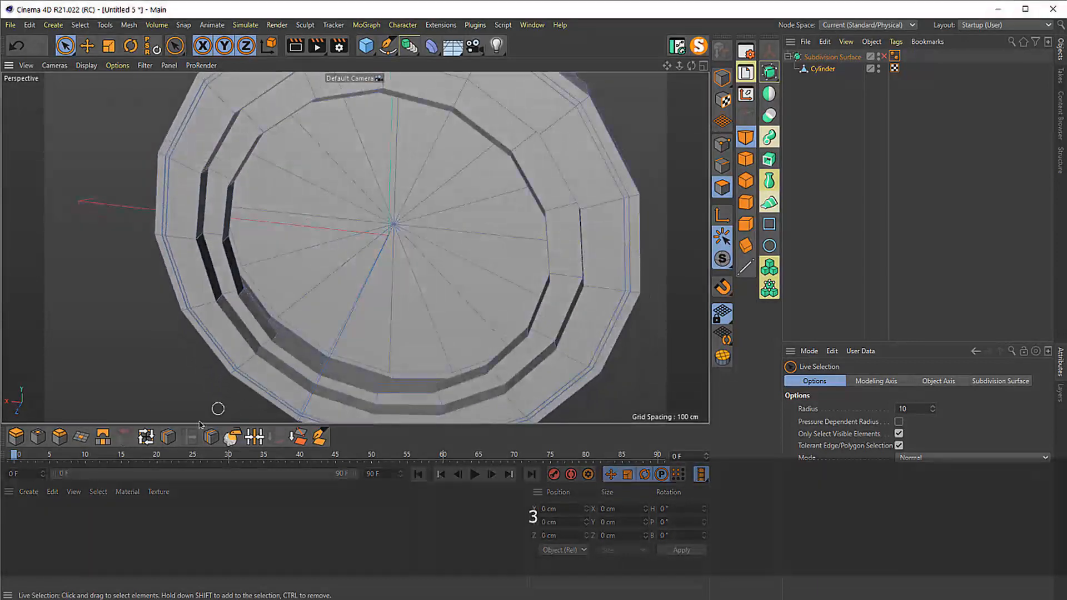
- Close the central opening inside the ring groove with Close Polygon Hole
left_click(81, 436)
key("2")
left_click_drag(336, 407, 384, 405)
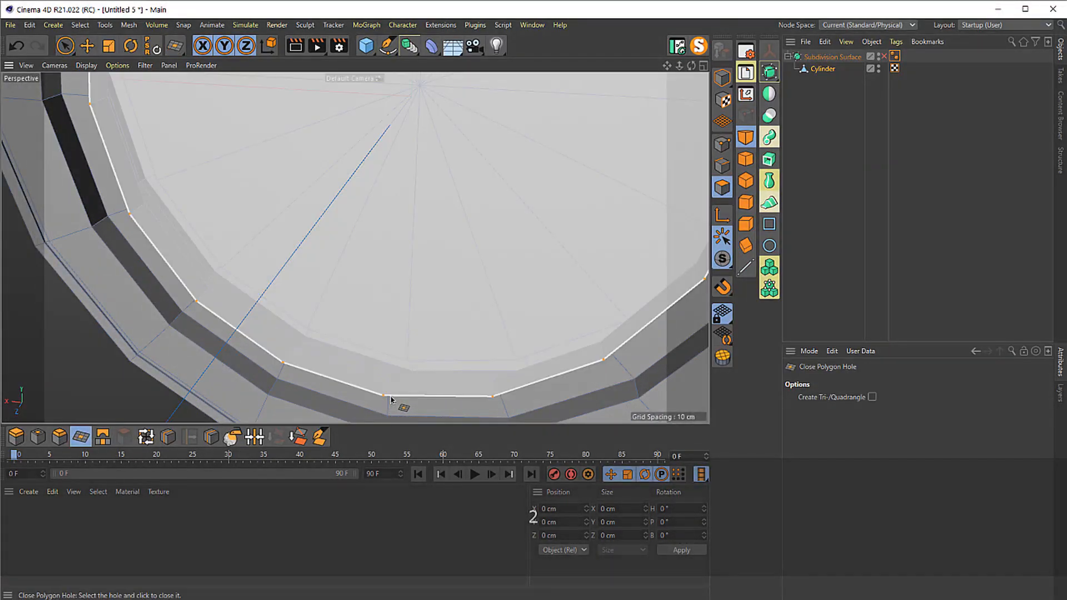
left_click(390, 398)
key("2")
left_click_drag(393, 400, 393, 229)
key("3")
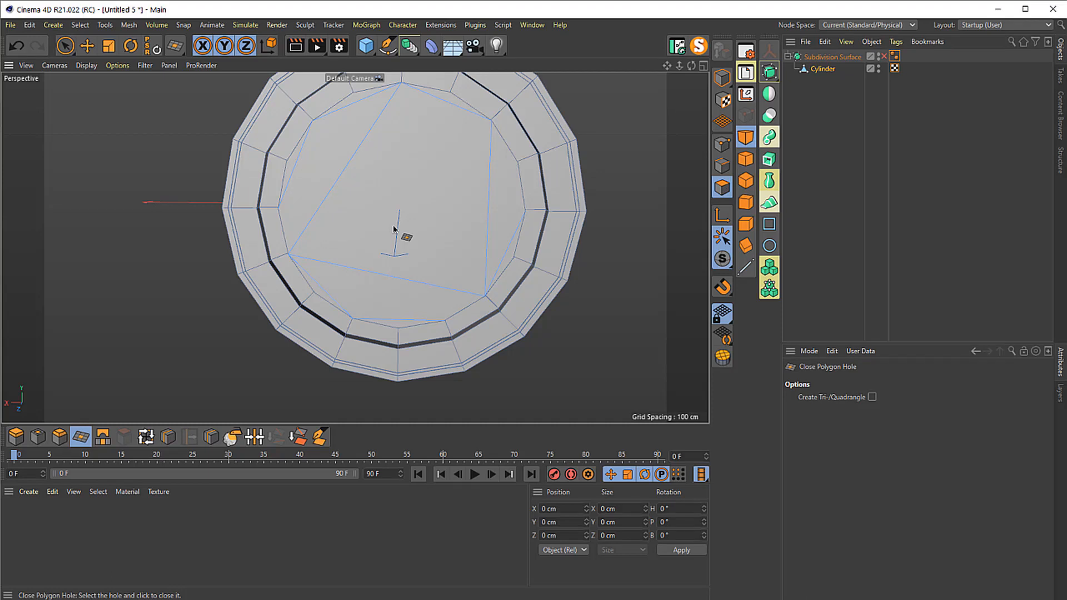
- Split the new central polygon vertically with a Line Cut from its bottom vertex to its top vertex
key("k")
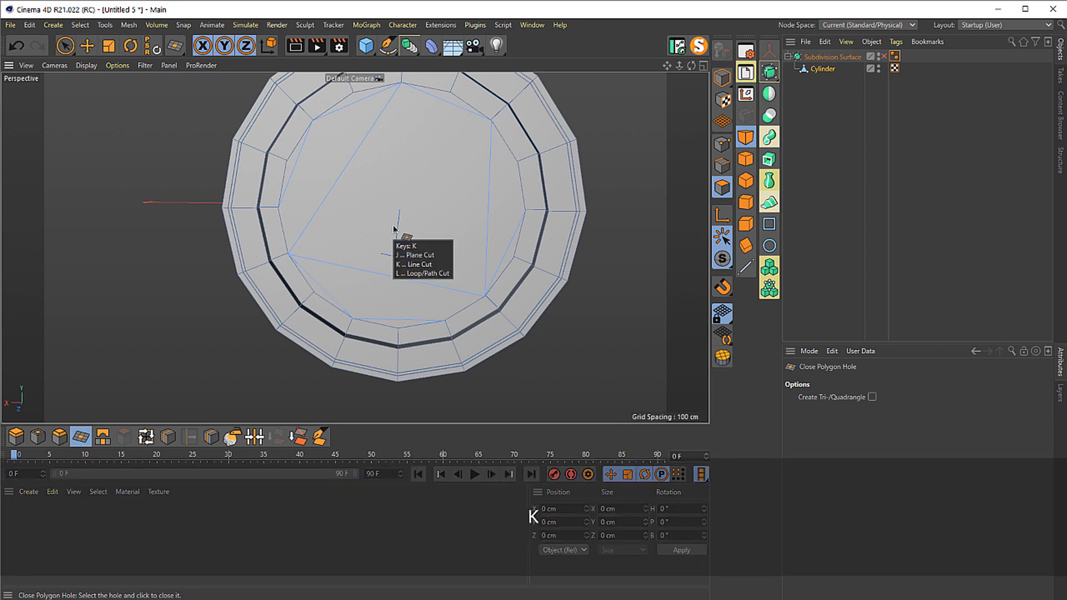
key("k")
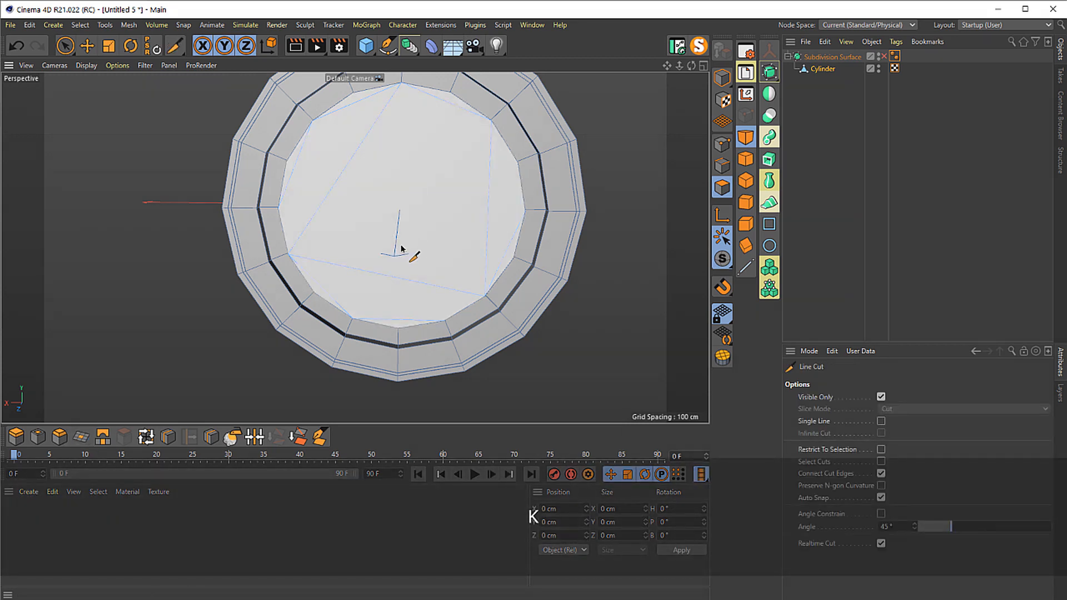
left_click(398, 329)
key("3")
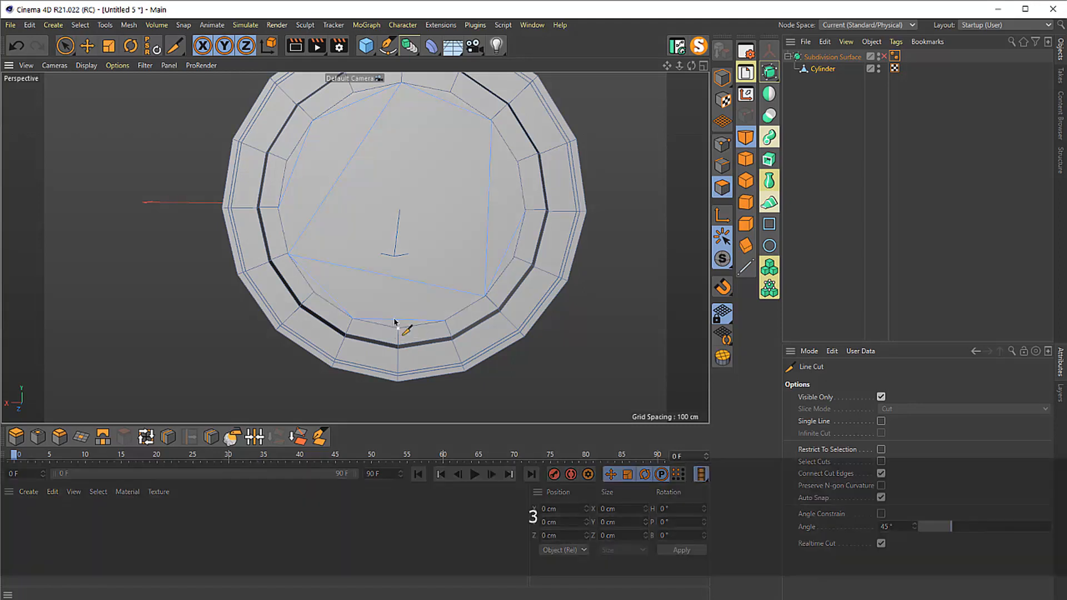
left_click_drag(403, 327, 403, 338)
left_click(395, 313)
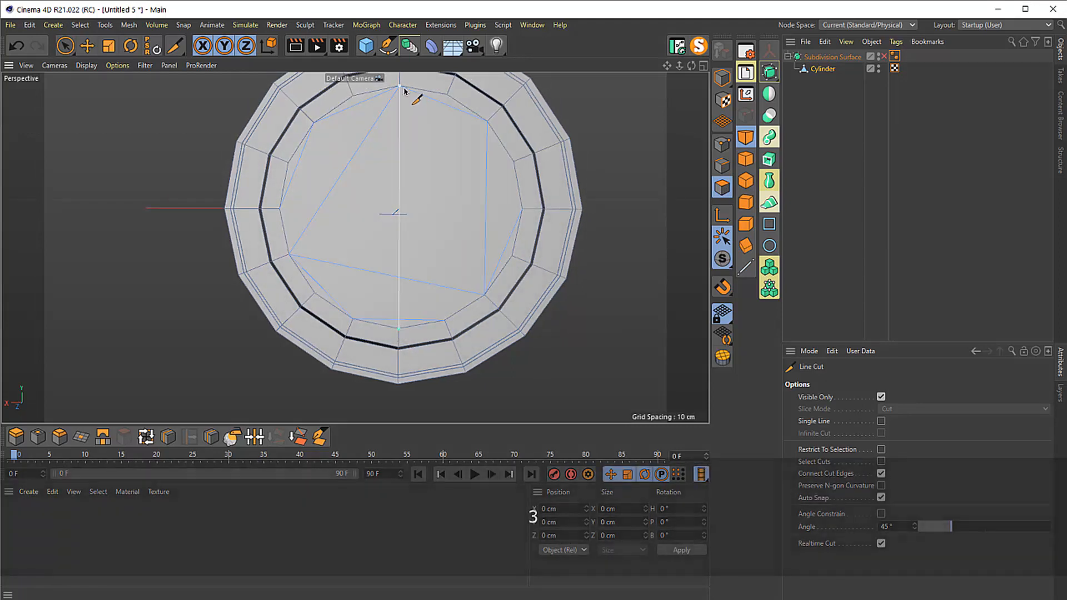
left_click(401, 88)
key("Escape")
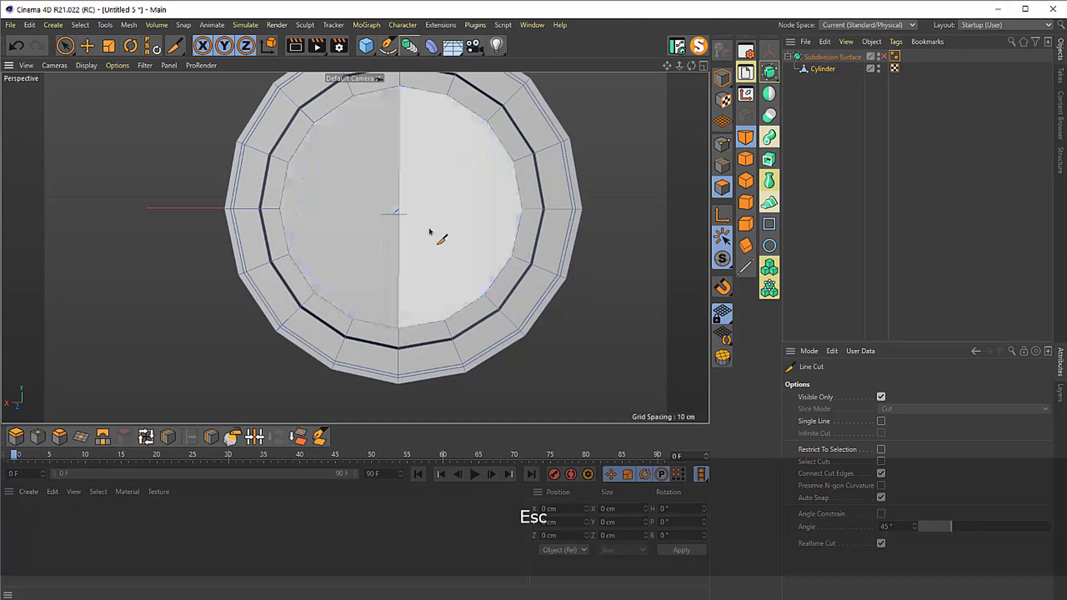
left_click(447, 326)
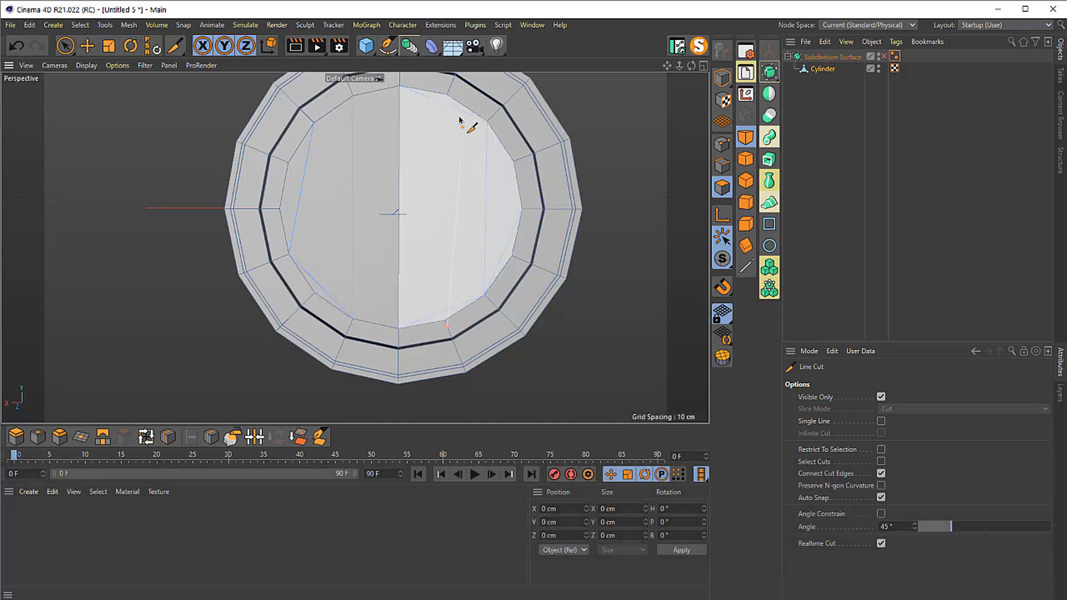
left_click(449, 98)
key("Escape")
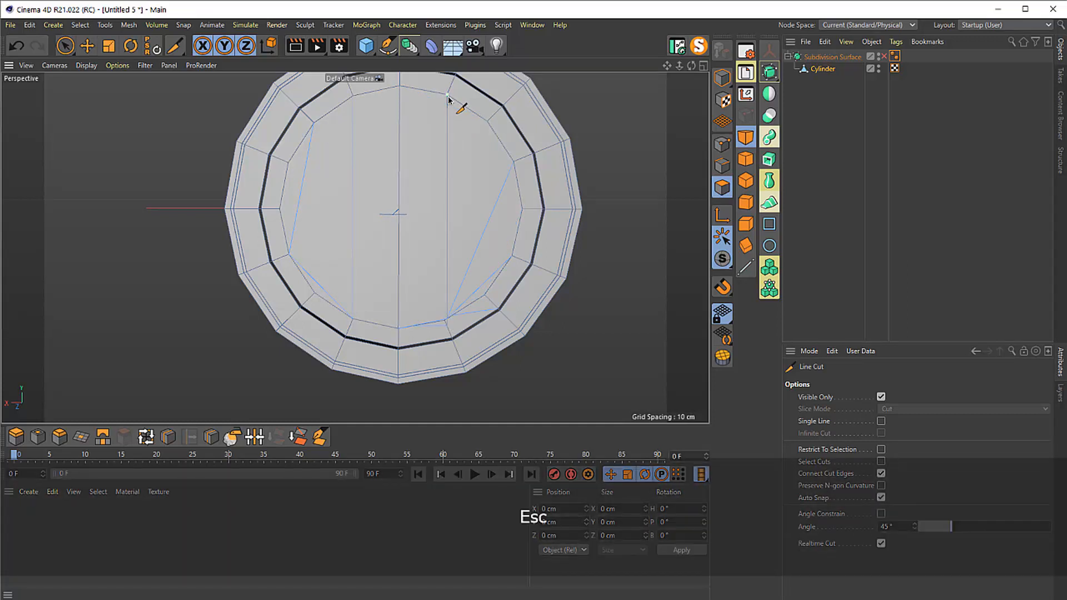
key("ctrl+z")
- Line Cut the central disc vertically just right of its centre line, joining the lower vertex to the opposite upper vertex
left_click(445, 323)
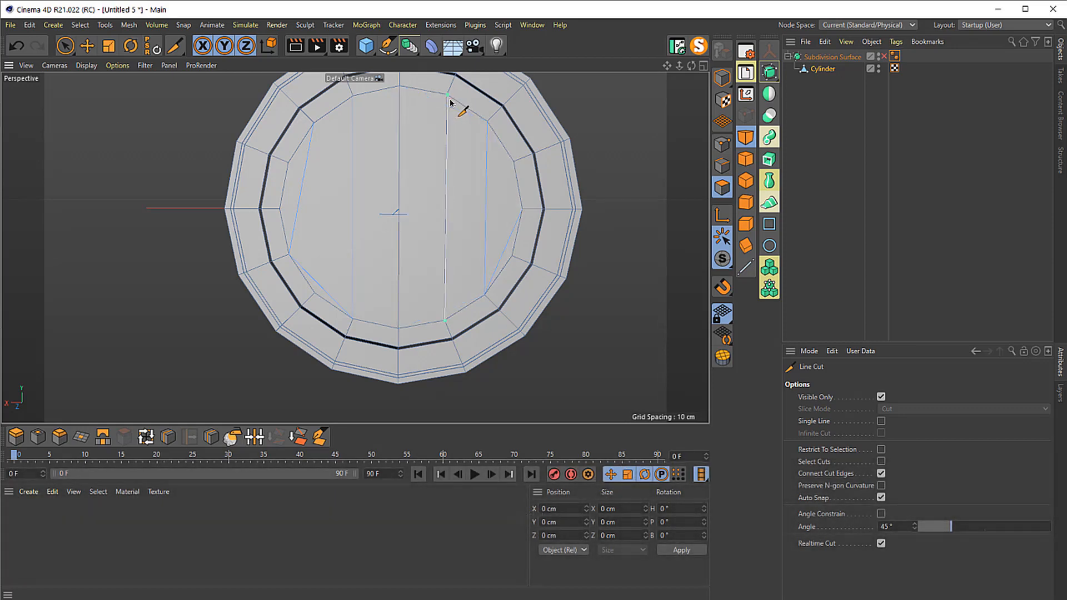
left_click(450, 101)
key("Escape")
- Line Cut the central disc horizontally between opposite rim vertices three times: through the centre, one row above and one row below
left_click_drag(466, 238, 412, 247)
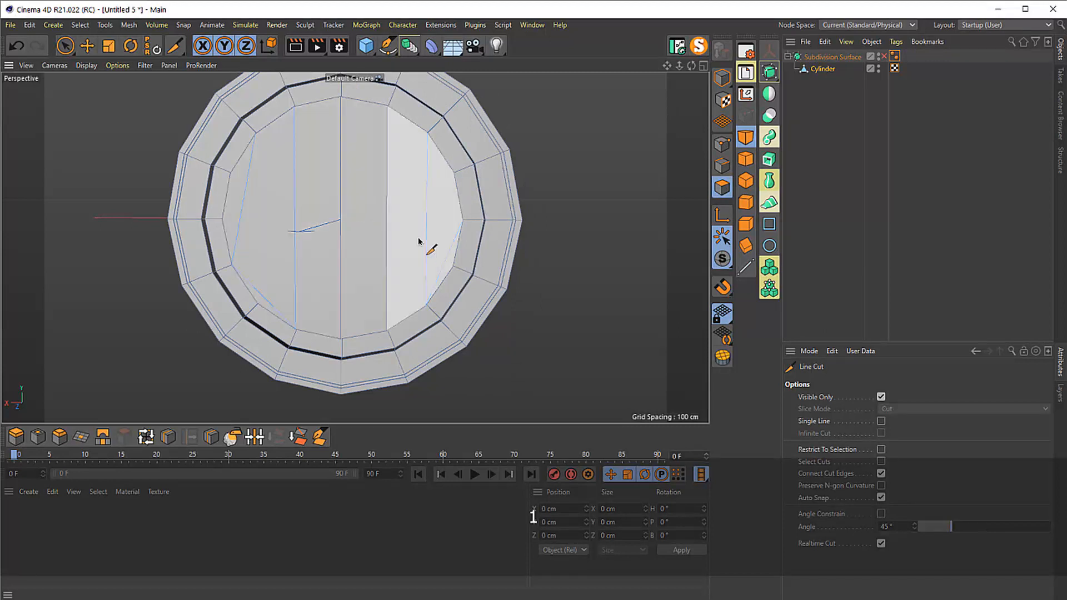
left_click(463, 220)
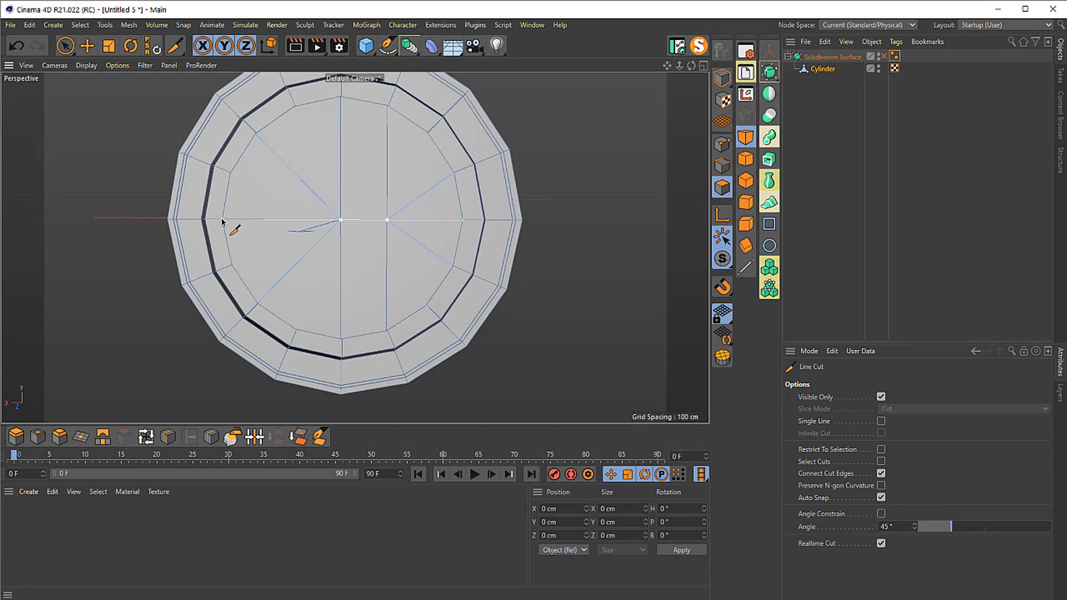
key("Escape")
left_click(454, 174)
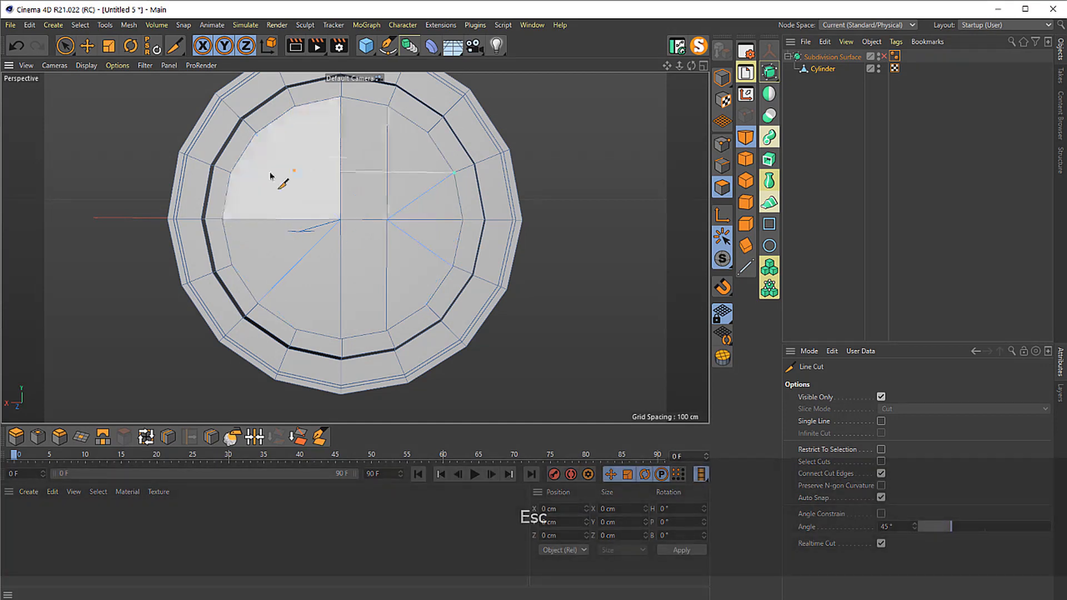
left_click(231, 176)
key("Escape")
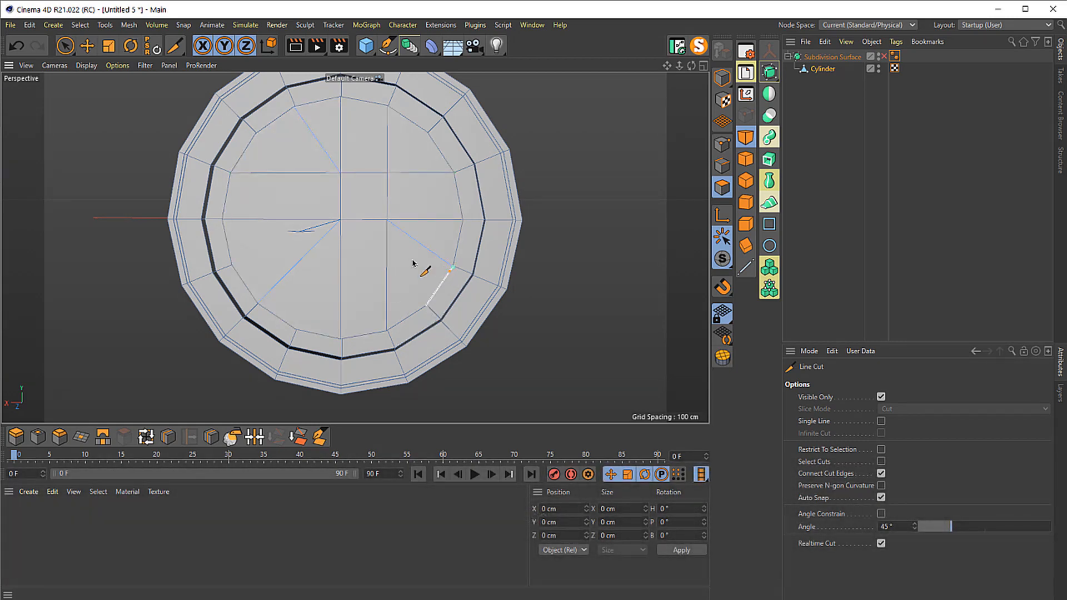
left_click(233, 267)
key("Escape")
- Complete the central disc's grid with a vertical Line Cut just left of the centre line, from lower to upper rim vertex
left_click(296, 331)
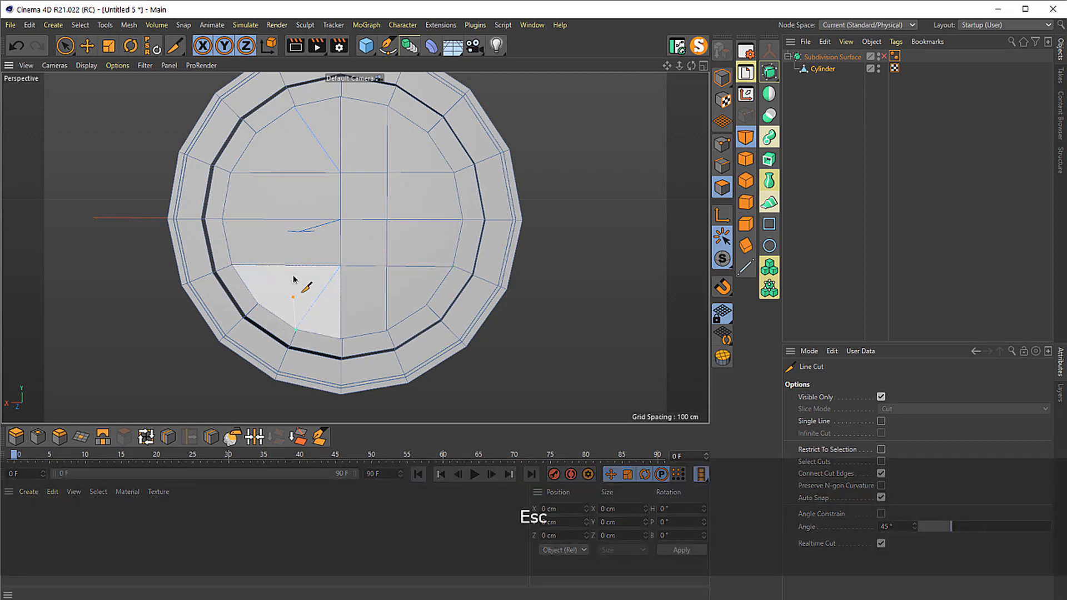
left_click(300, 125)
key("Escape")
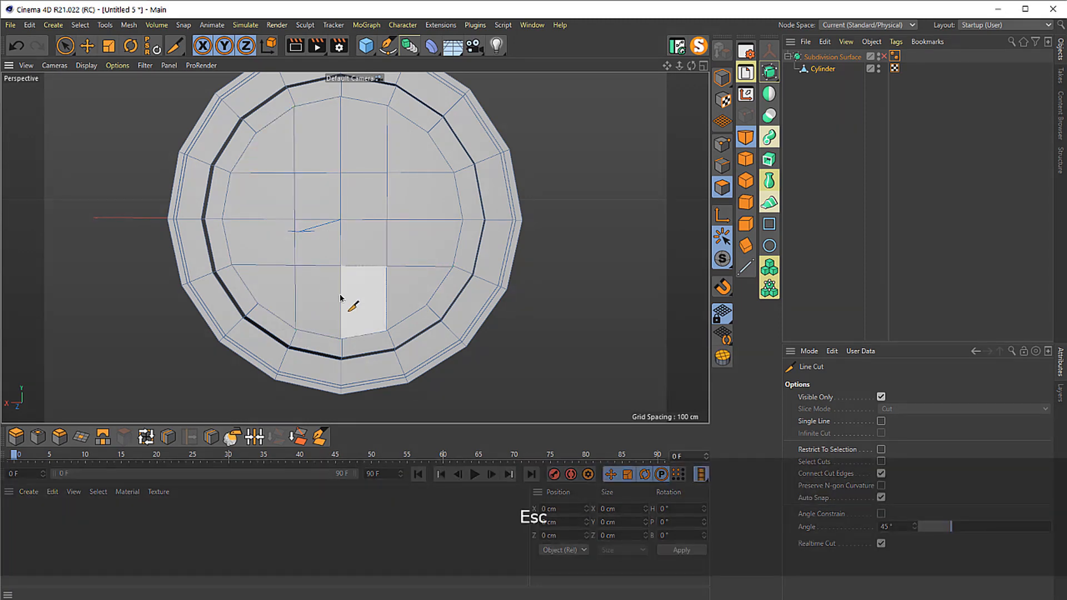
- Check that each corner polygon of the central disc's grid has four sides by selecting its bordering edges
key("e")
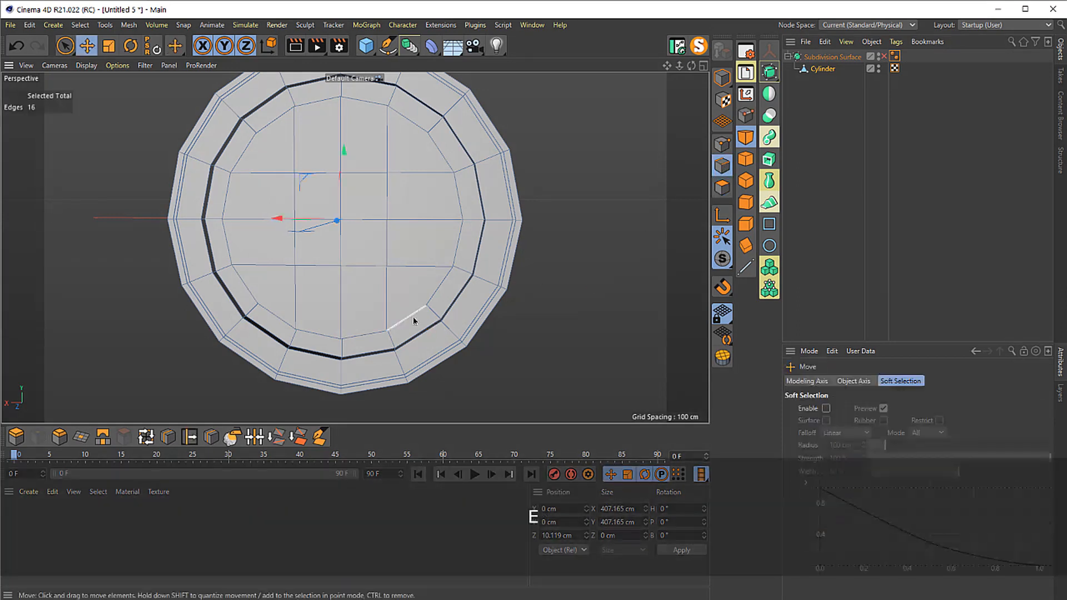
left_click(413, 319)
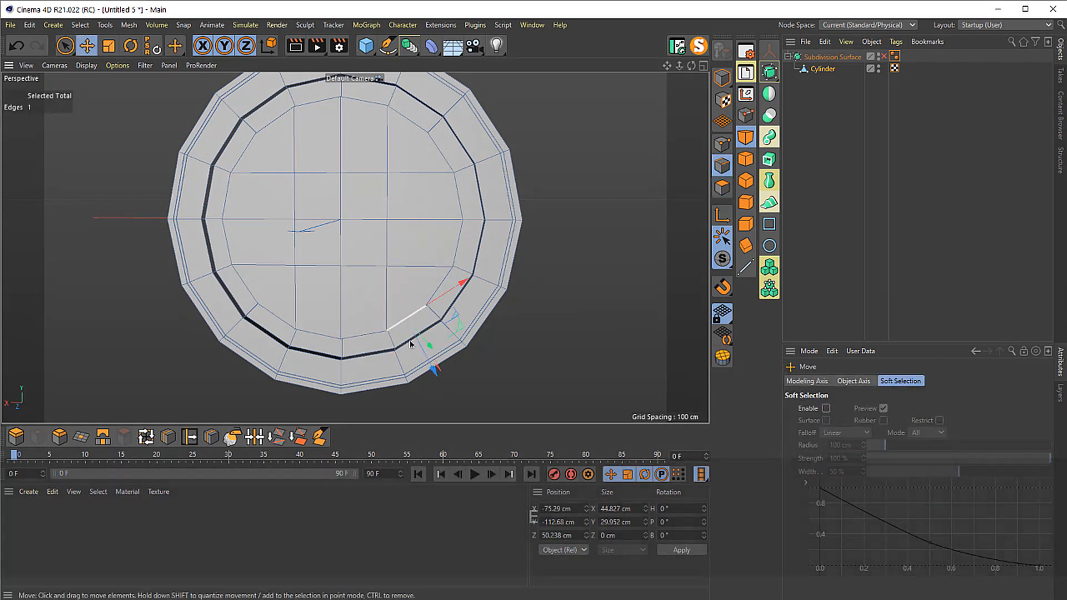
left_click(439, 287)
left_click(402, 311, "shift")
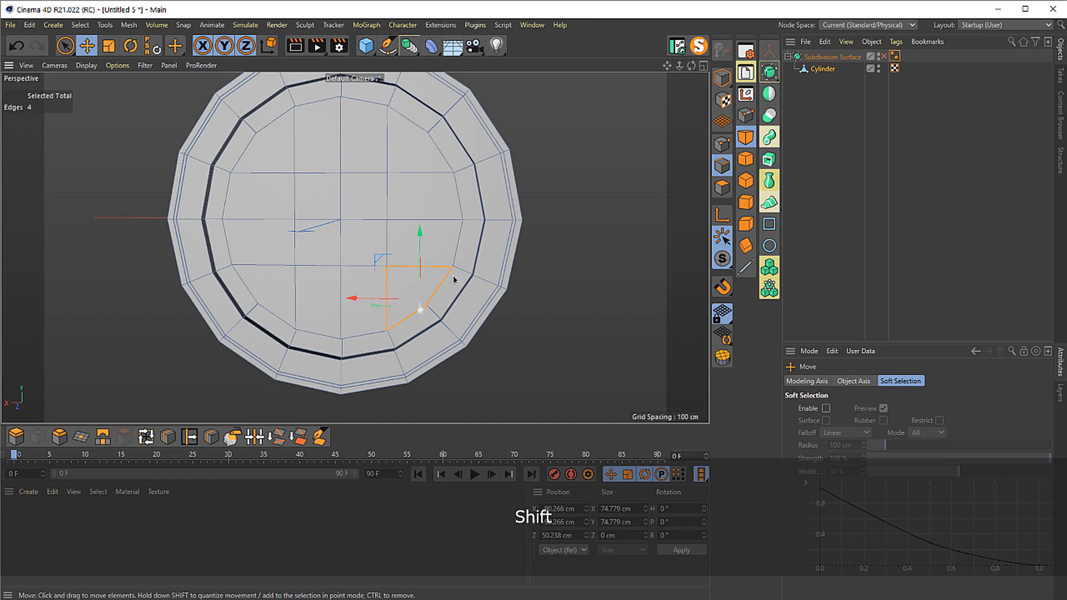
mouse_move(401, 316)
left_mouse_down()
mouse_move(452, 157)
mouse_move(443, 222)
mouse_move(384, 296)
mouse_move(391, 308)
left_mouse_up()
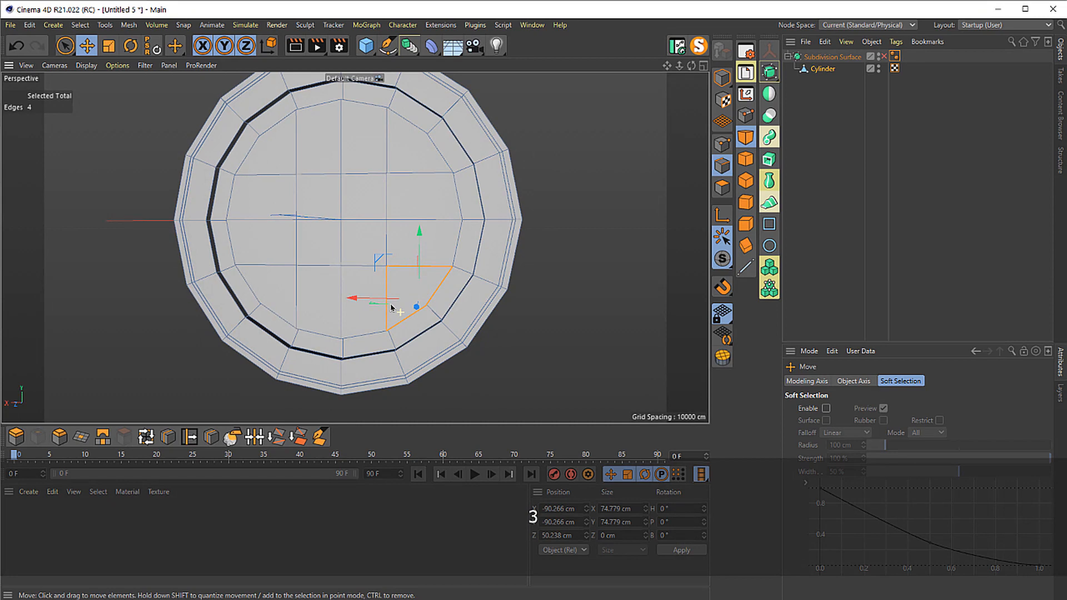
middle_click_drag(286, 313, 335, 308, "alt")
left_click(336, 318)
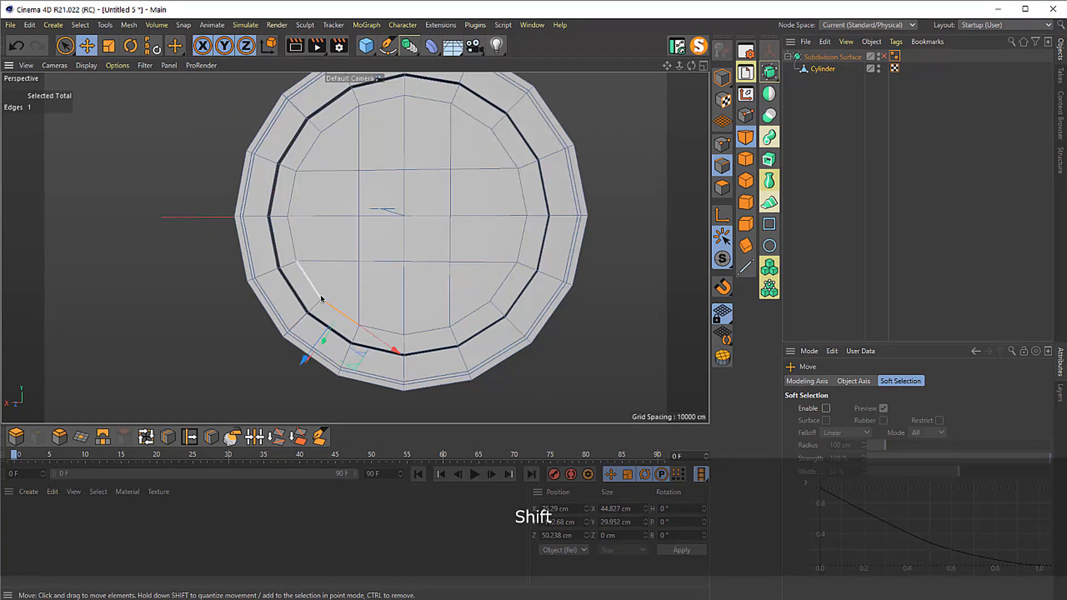
left_click(321, 291, "shift")
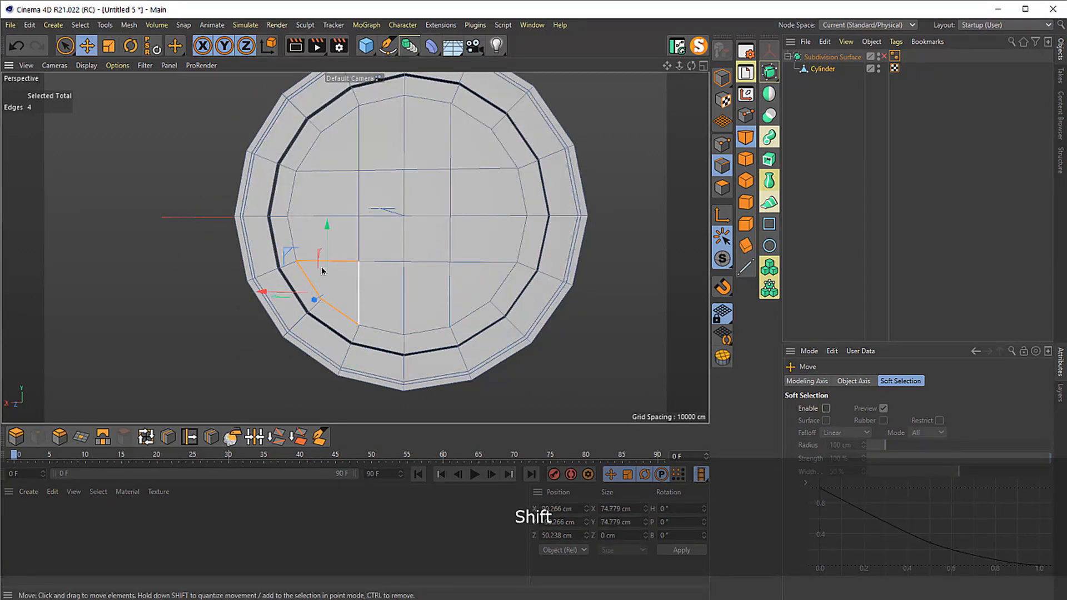
left_click(328, 172)
left_click(359, 153, "shift")
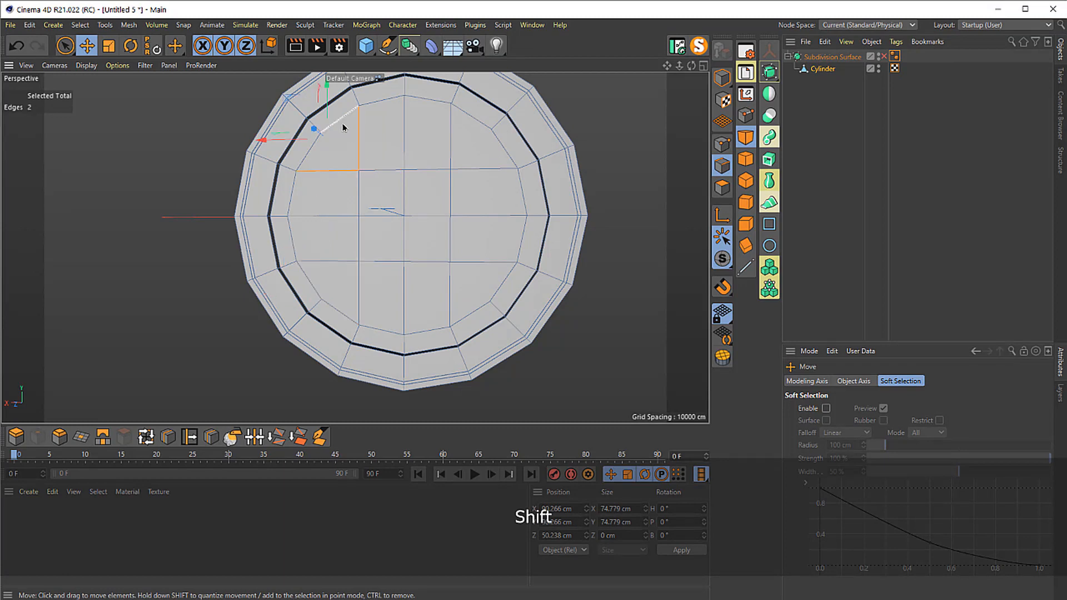
left_click(476, 129)
left_click(504, 149, "shift")
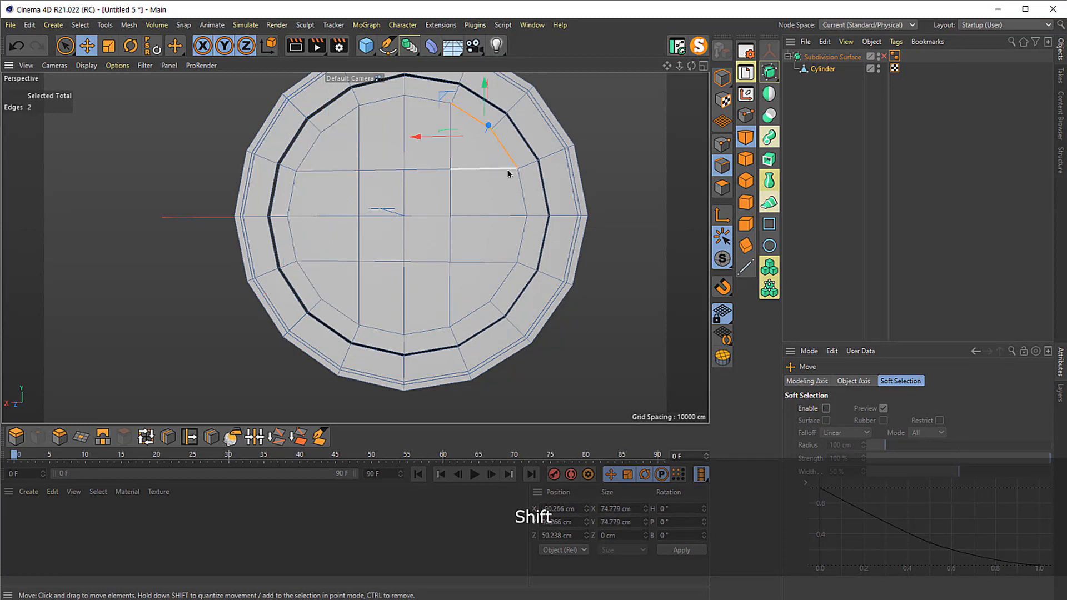
key("3")
left_click_drag(448, 246, 431, 227)
key("2")
key("1")
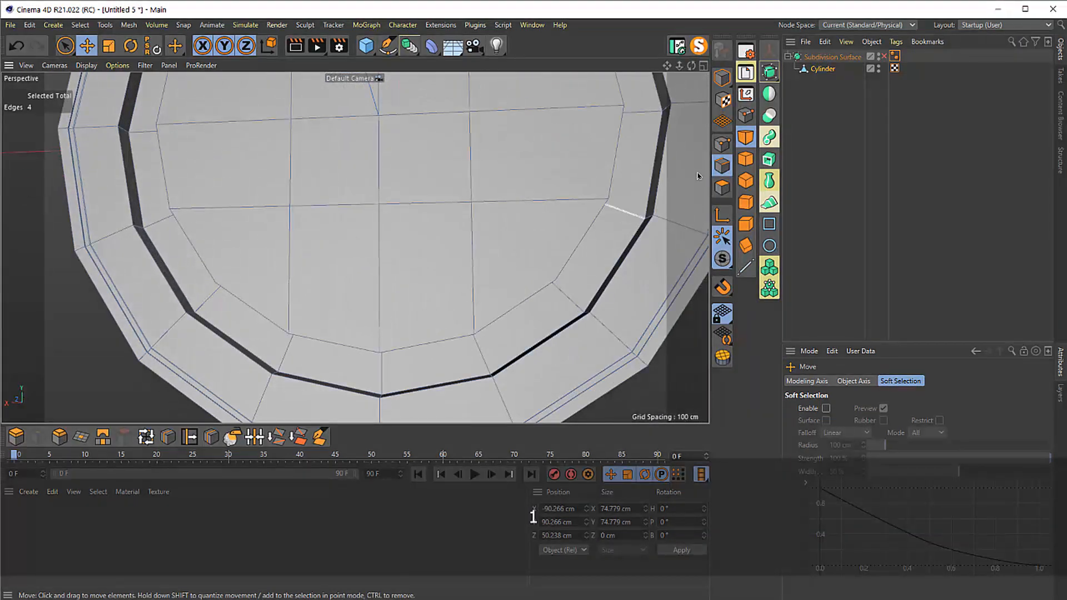
- Switch to polygon mode and examine the curved slot, screws and knob in the clock's back reference image in Photos
left_click(721, 187)
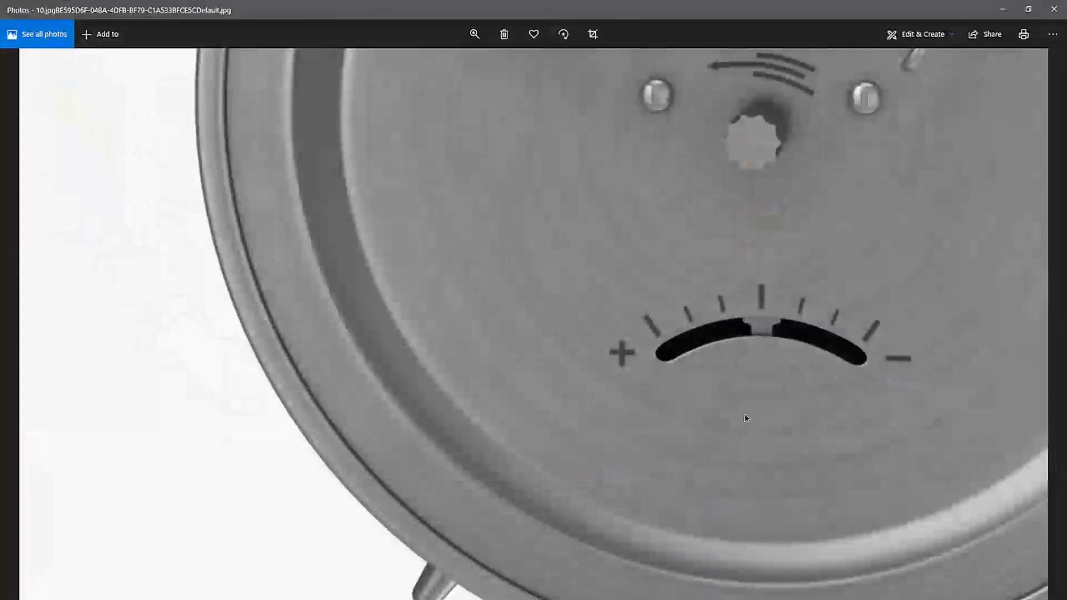
left_click_drag(745, 416, 440, 398)
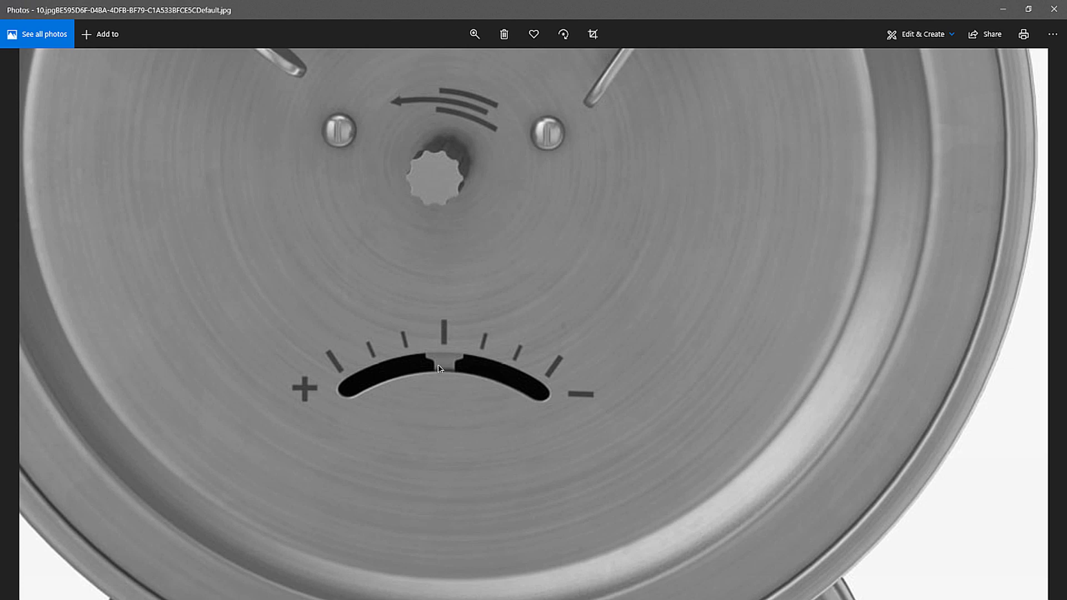
scroll(465, 113, "up", 2, "ctrl")
left_click_drag(463, 112, 423, 288)
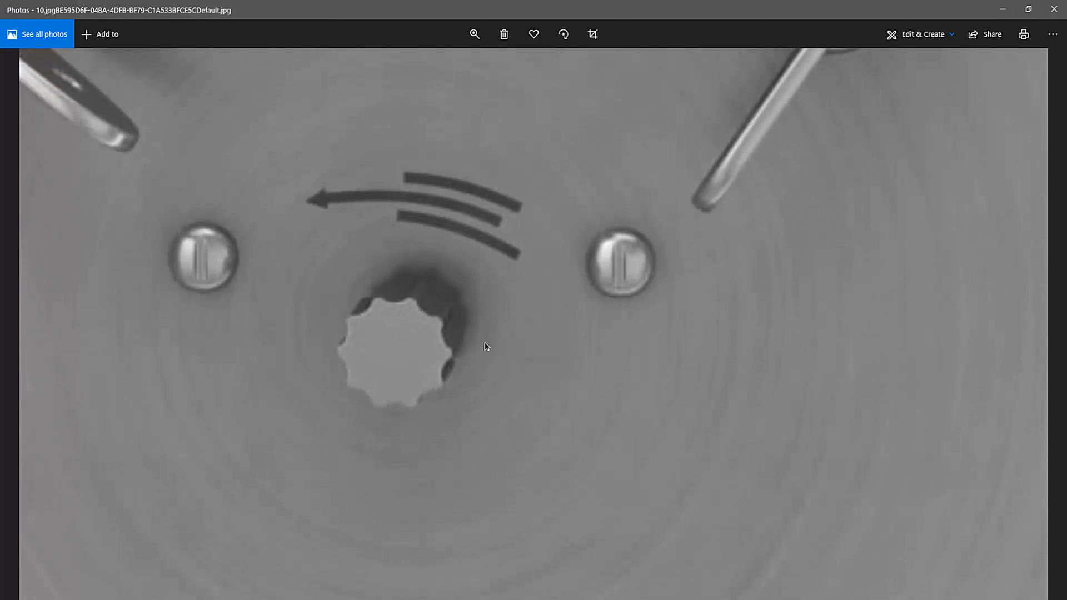
left_click_drag(468, 289, 545, 182)
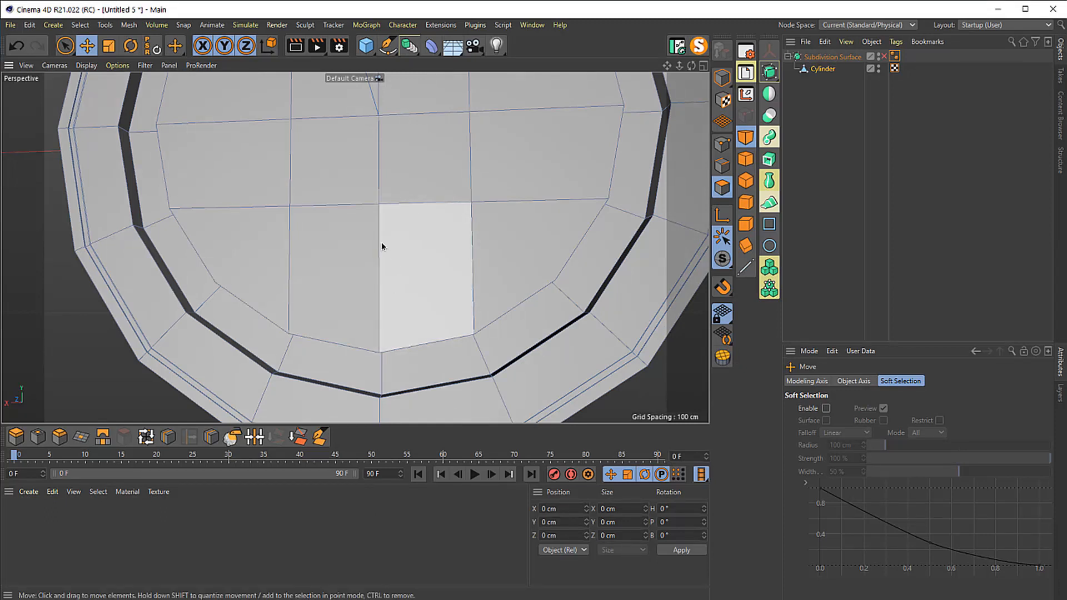
- Select the four central polygons in the lower half of the disc's grid, comparing their placement with the reference image
left_click(428, 264)
left_click(322, 248, "shift")
left_click(309, 167, "shift")
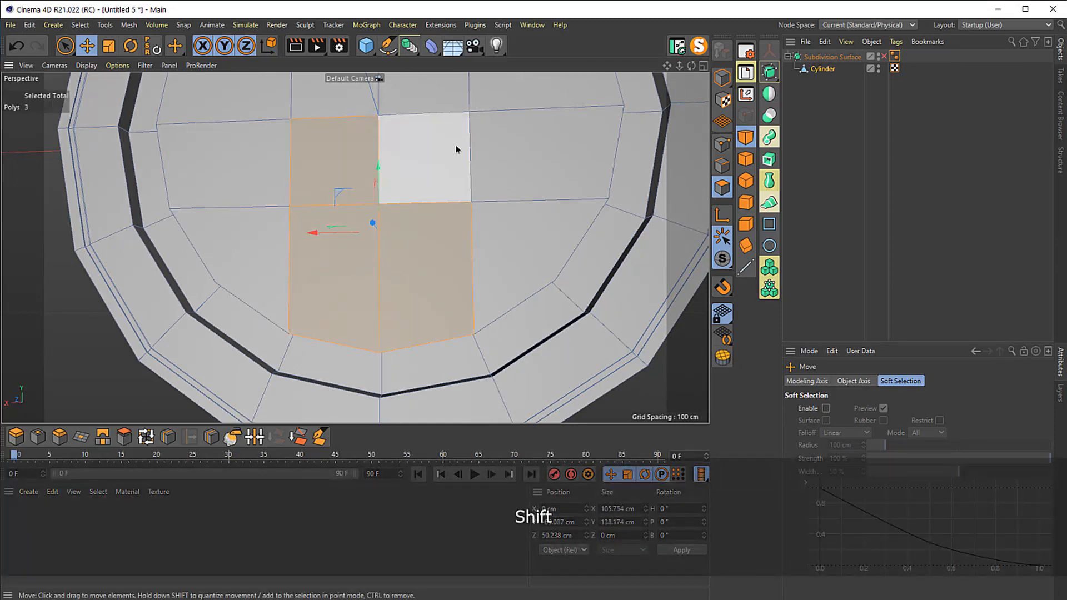
left_click(423, 161, "shift")
key("3")
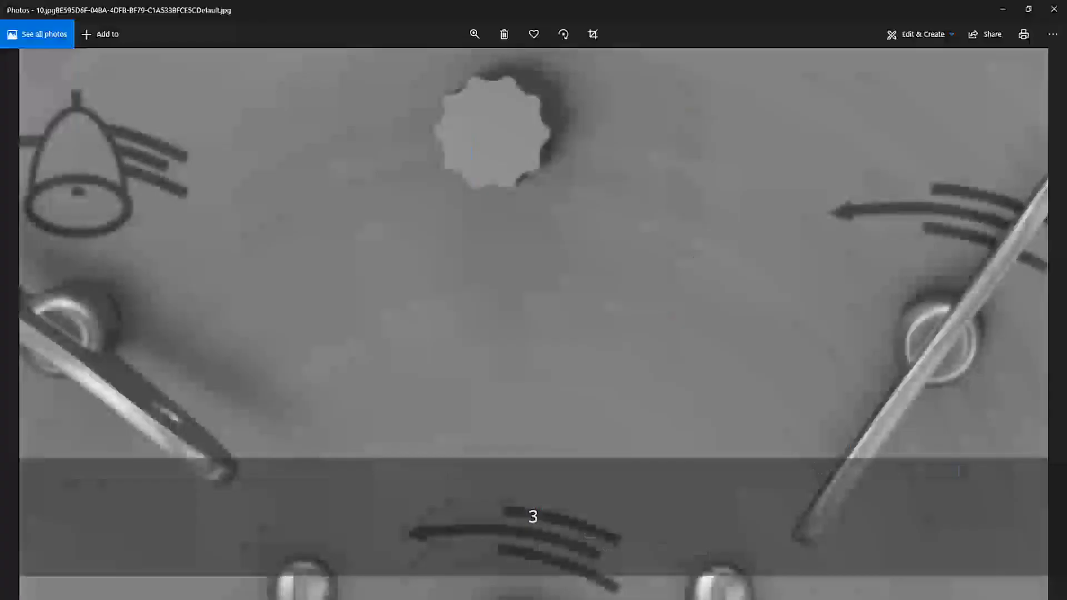
scroll(578, 369, "down", 5)
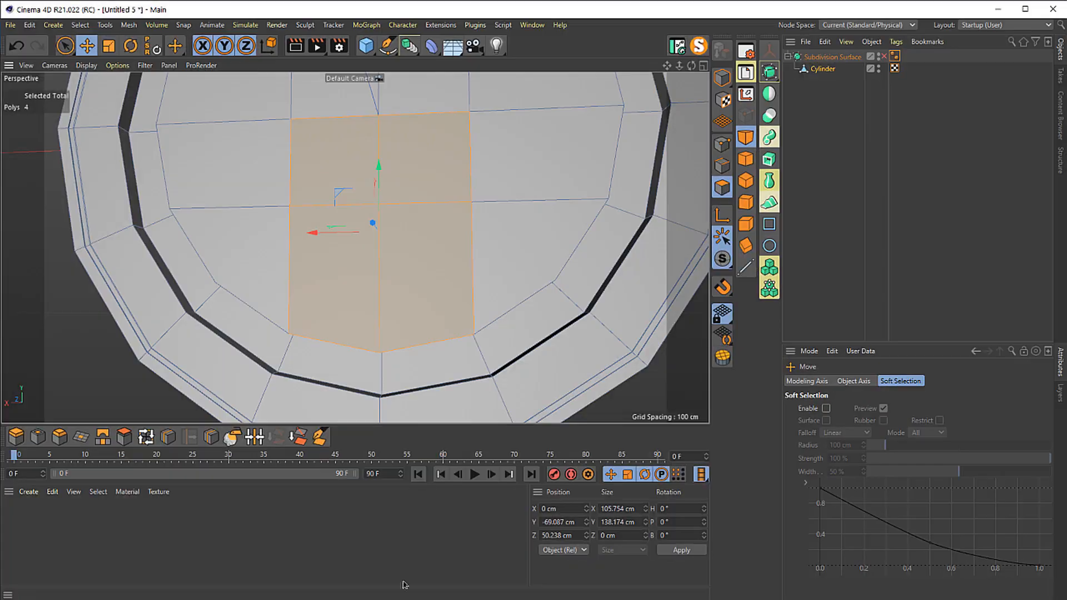
- Try to Bevel the four selected polygons outward with offset and extrusion of about 10.3 cm, and undo it
left_click_drag(423, 239, 496, 182)
key("2")
key("3")
key("2")
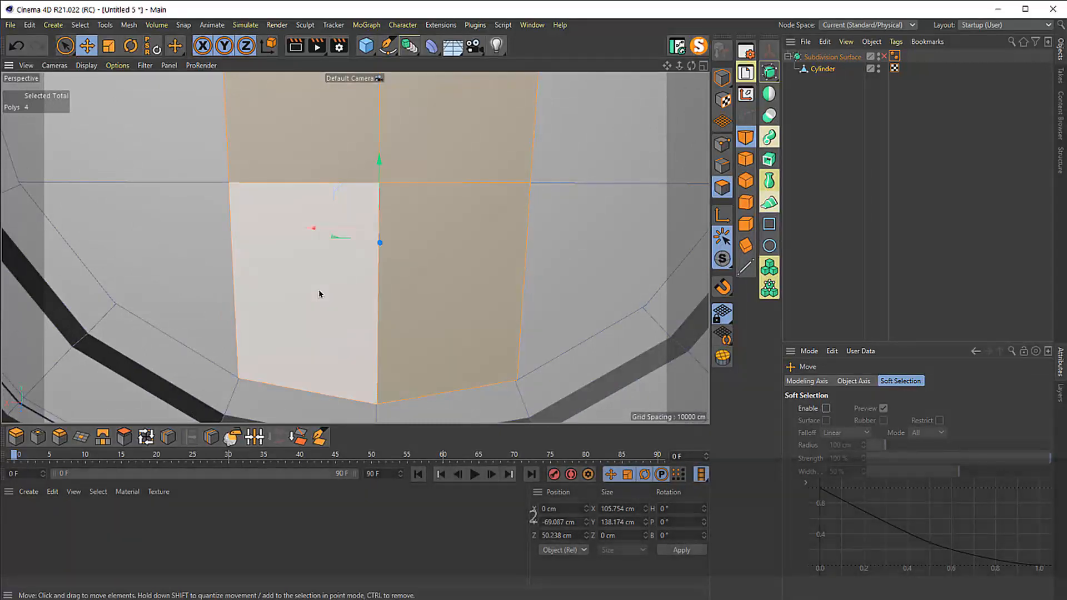
key("m")
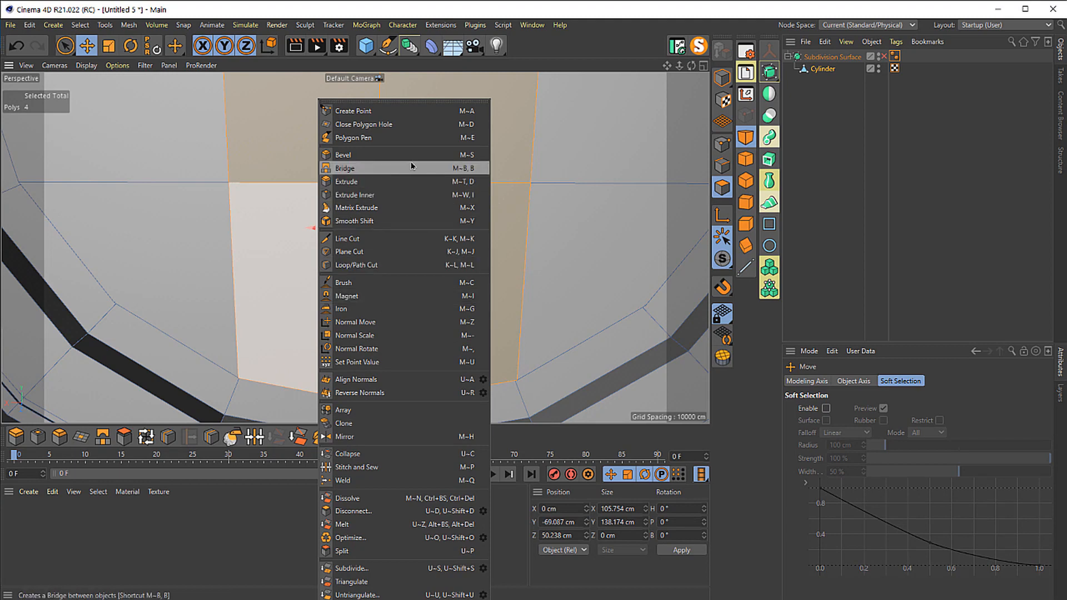
left_click(453, 159)
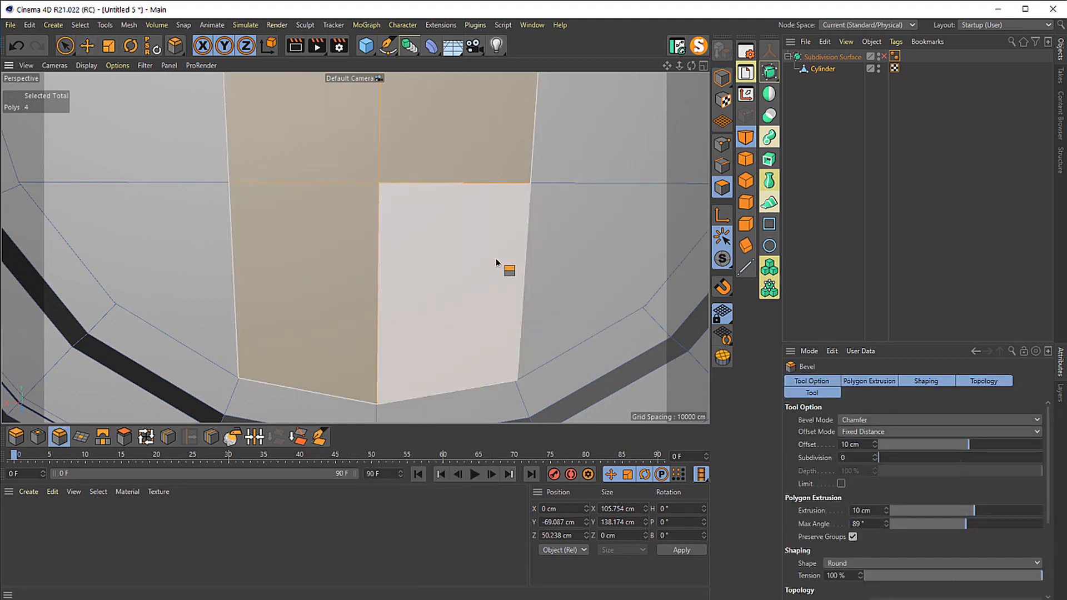
left_click_drag(500, 267, 352, 222)
key("3")
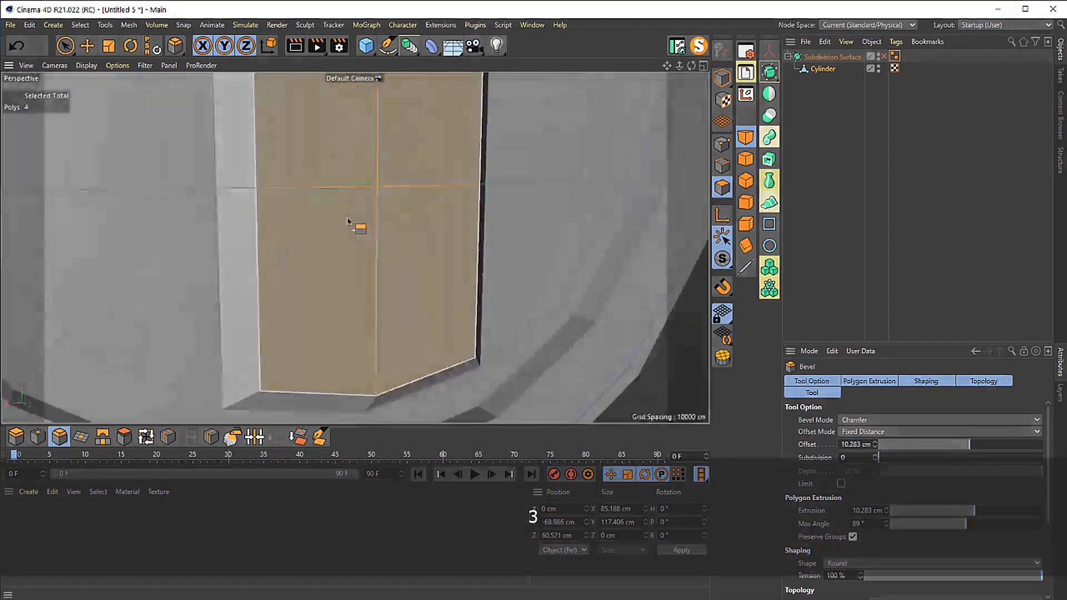
key("ctrl+z")
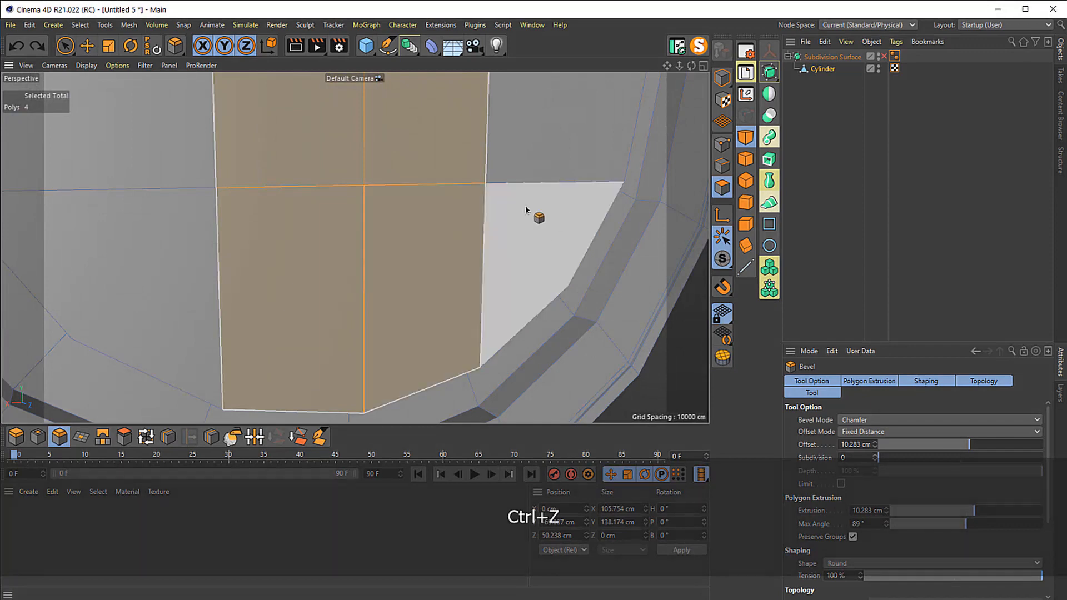
- Inset the four selected polygons as a group with Extrude Inner, using an offset of about 13.2 cm
key("e")
key("shift")
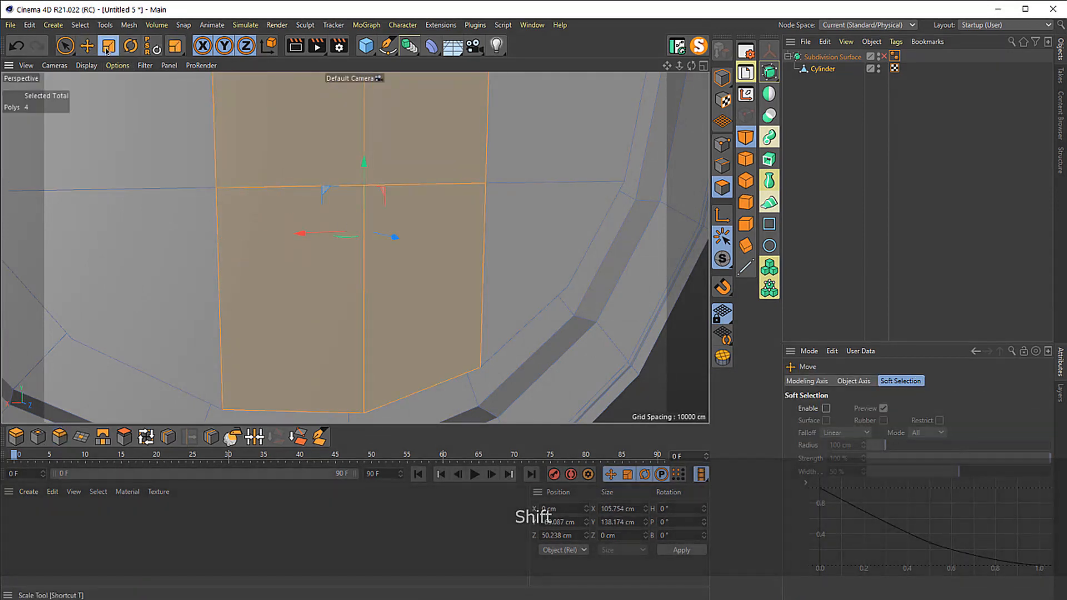
left_click(37, 436)
left_click_drag(355, 249, 329, 245)
key("3")
key("shift")
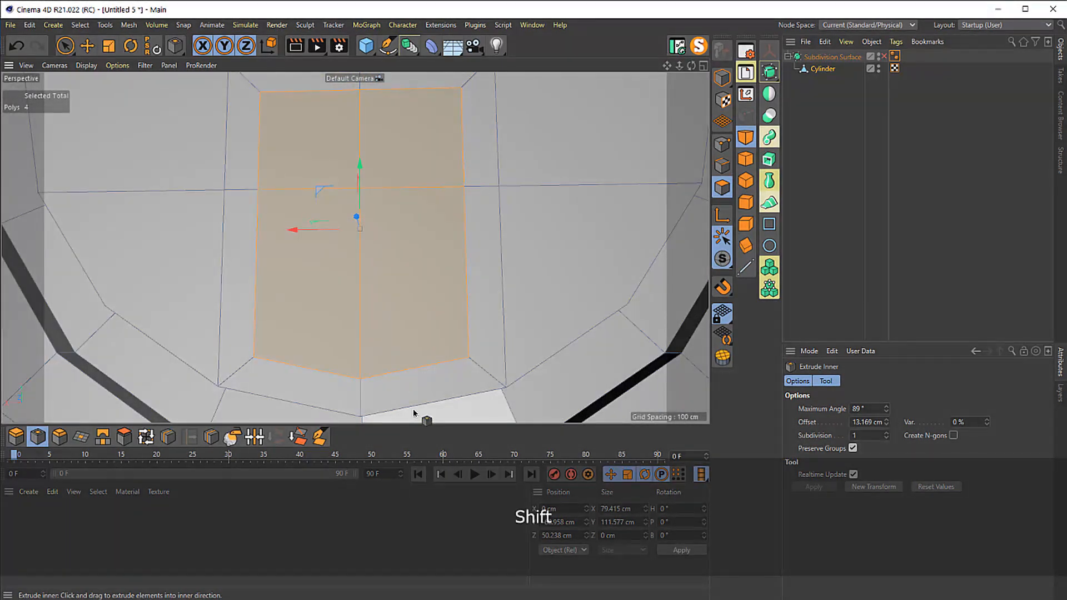
key("shift+c")
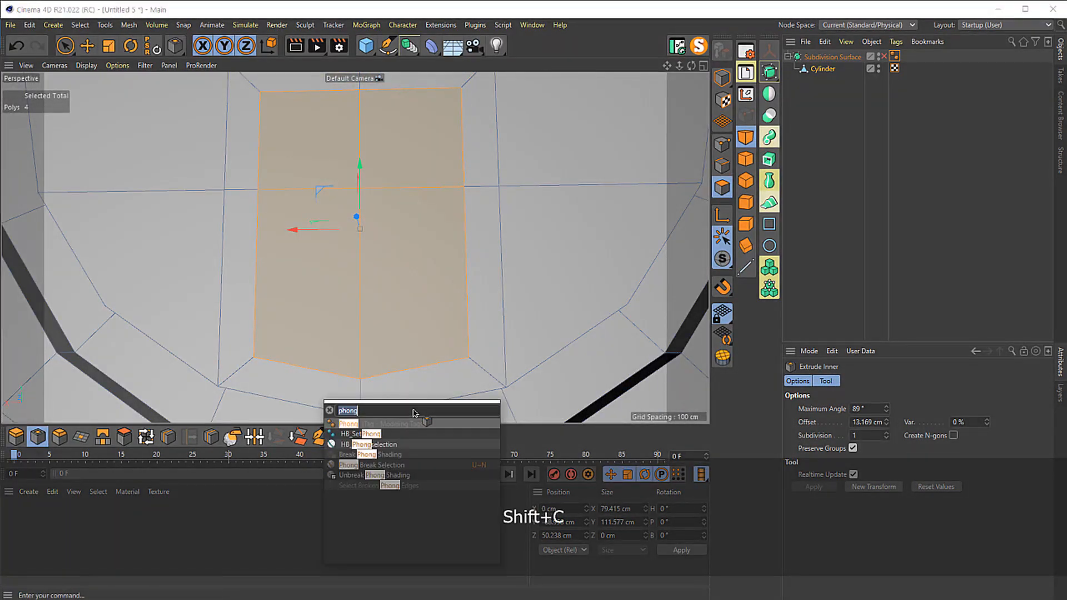
type("bevel")
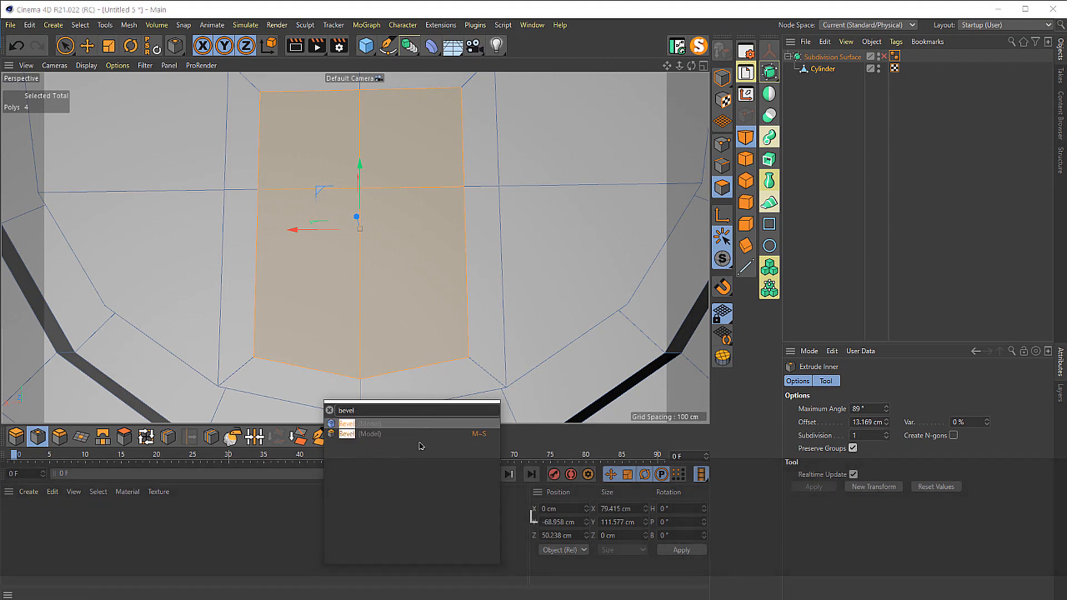
key("BackSpace")
key("Escape")
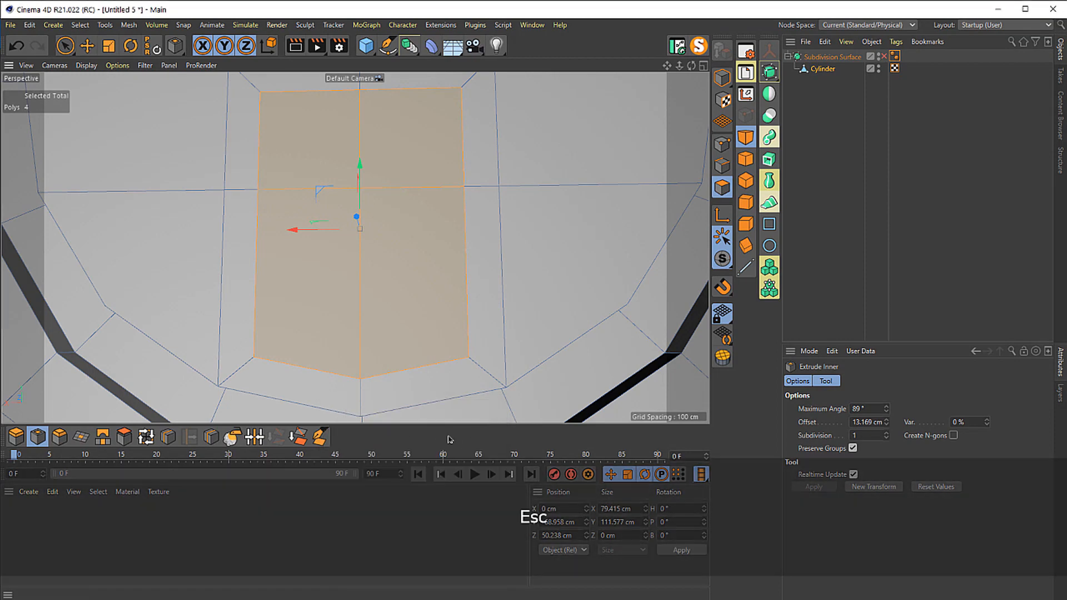
- Examine the polygons surrounding the inset on the disc, selecting them one at a time around the grid
key("3")
left_click_drag(392, 300, 373, 312)
key("2")
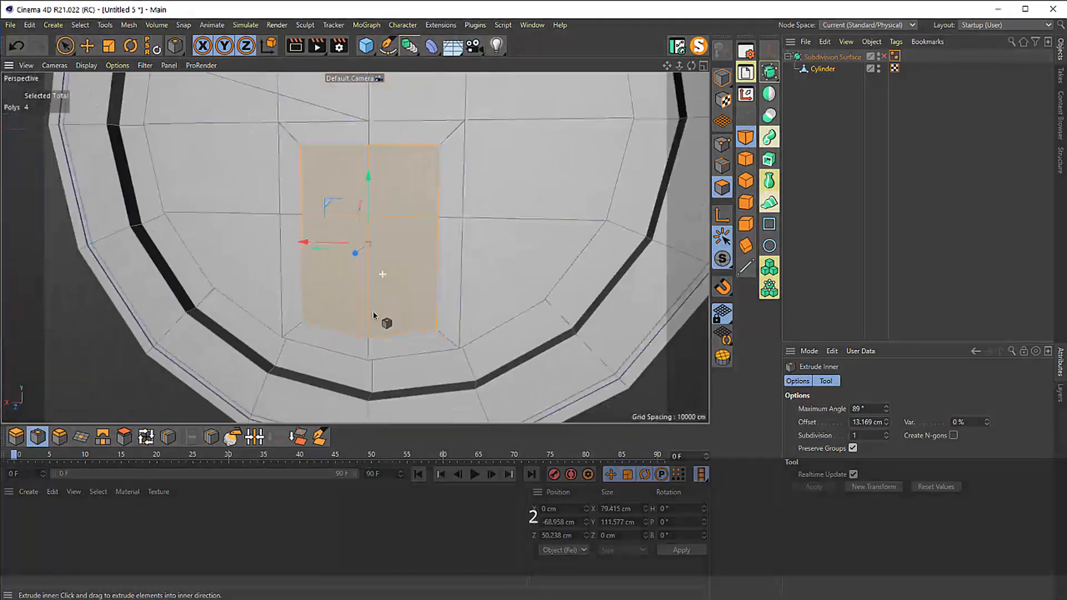
key("e")
key("1")
left_click_drag(362, 171, 351, 233)
key("3")
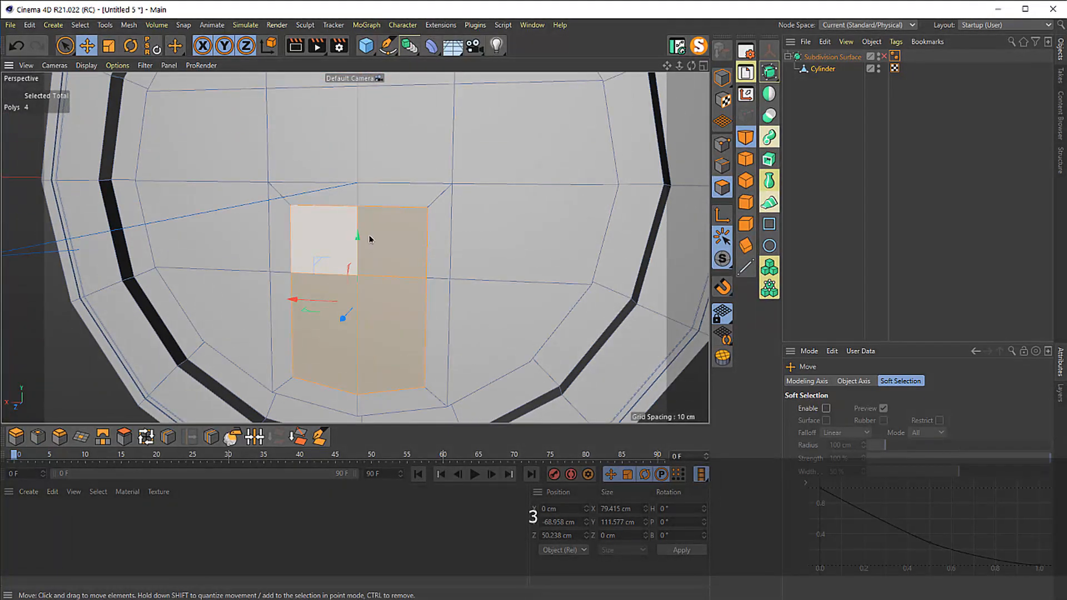
left_click(485, 339)
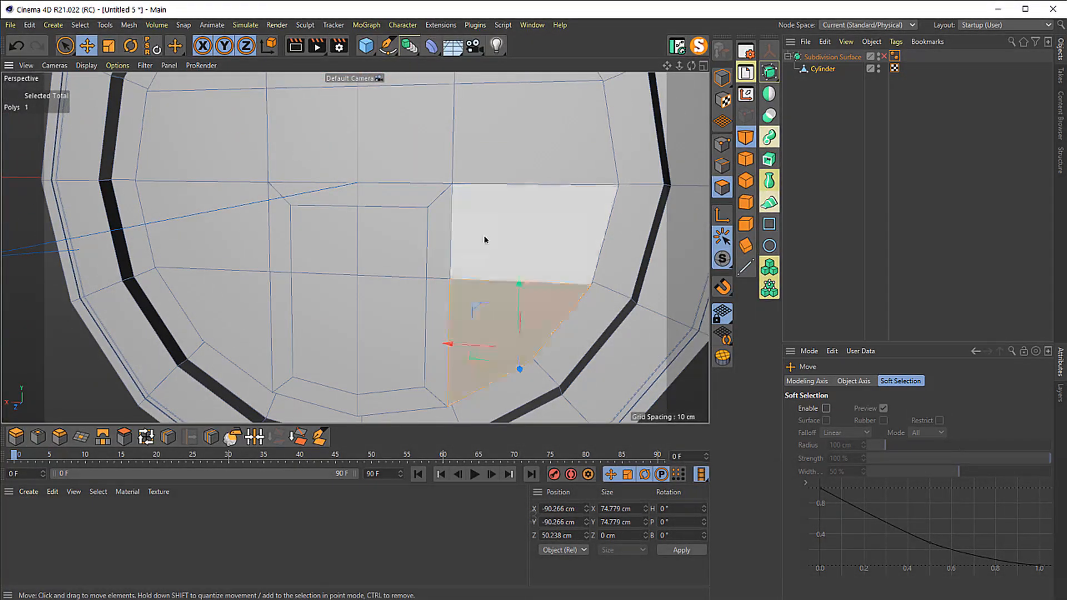
left_click(486, 236)
left_click(492, 158)
left_click(425, 135)
left_click(322, 128)
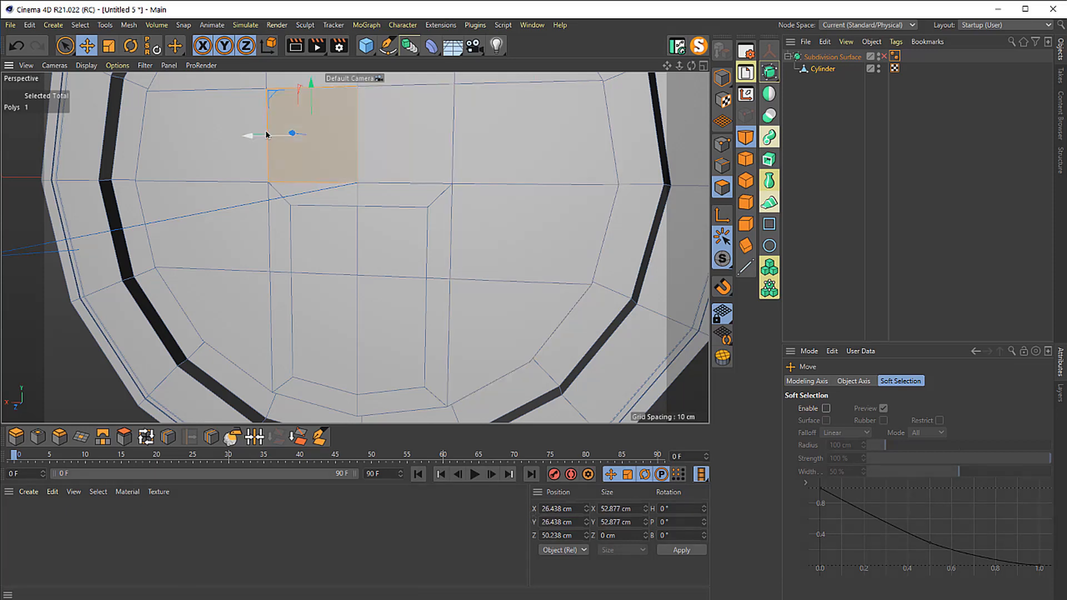
left_click(218, 169)
left_click(225, 233)
left_click(228, 311)
key("3")
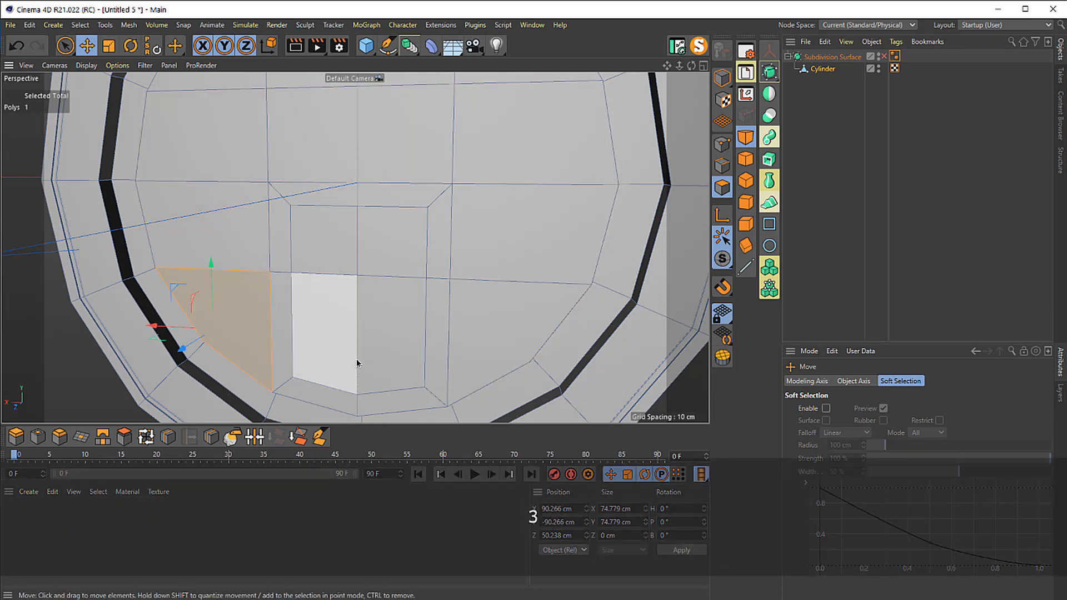
left_click_drag(359, 361, 362, 334)
left_click(363, 335)
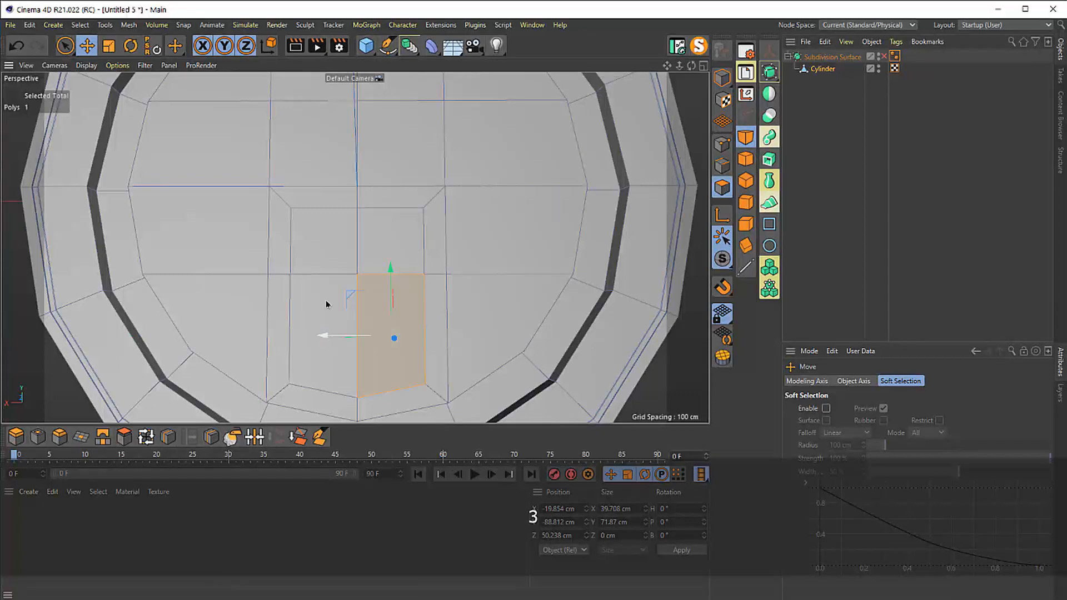
- Select the three lower points of the inset in point mode and scale them to 0% along Y to flatten its bottom edge
key("1")
left_click_drag(372, 368, 390, 354)
key("w")
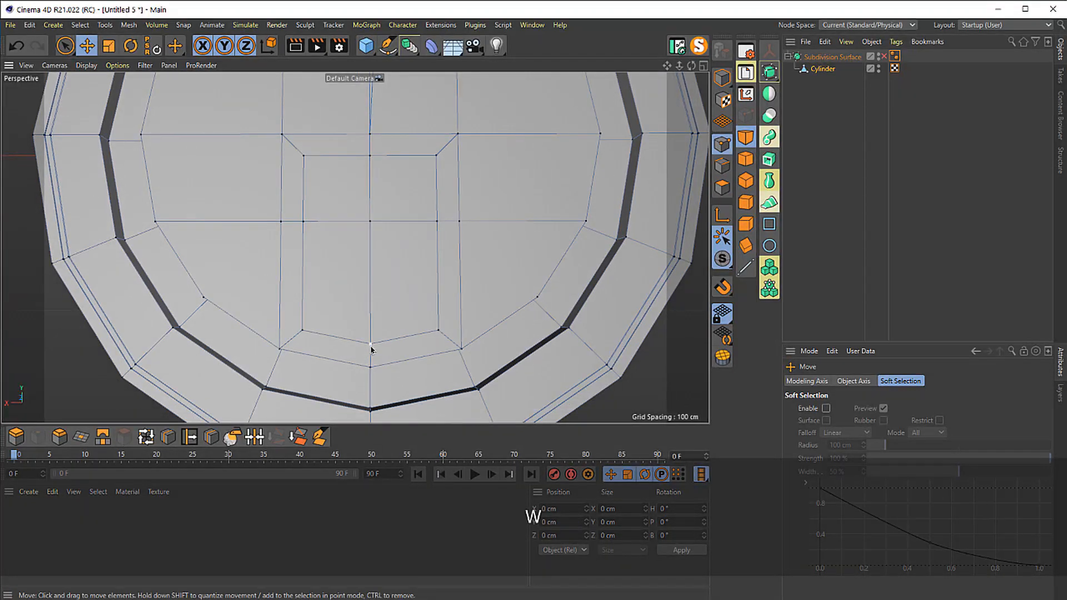
left_click(371, 344)
left_click(439, 332, "shift")
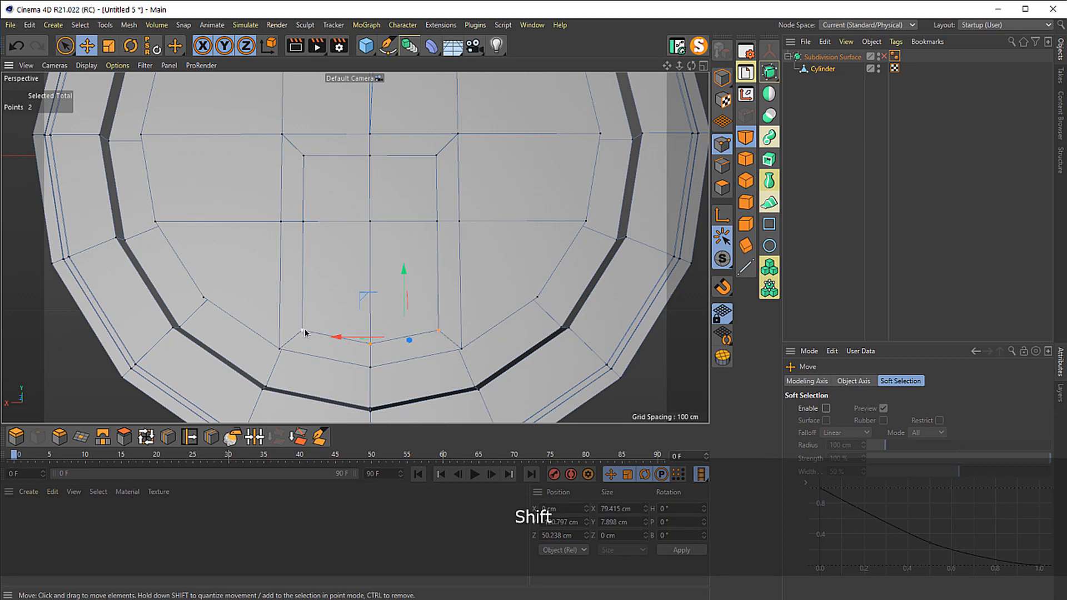
key("t")
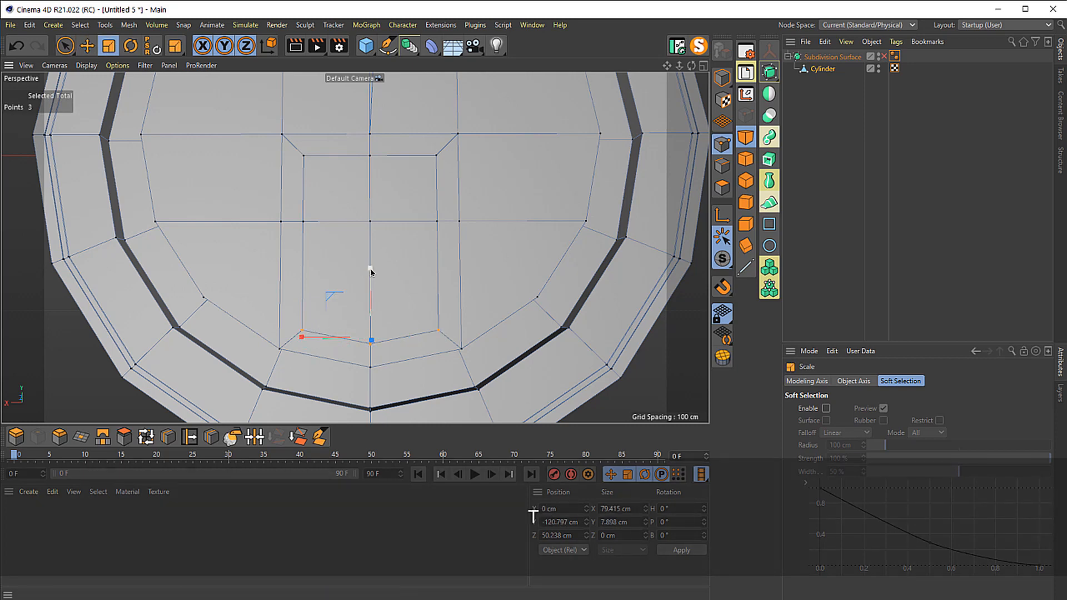
key("3")
left_click_drag(372, 279, 372, 272)
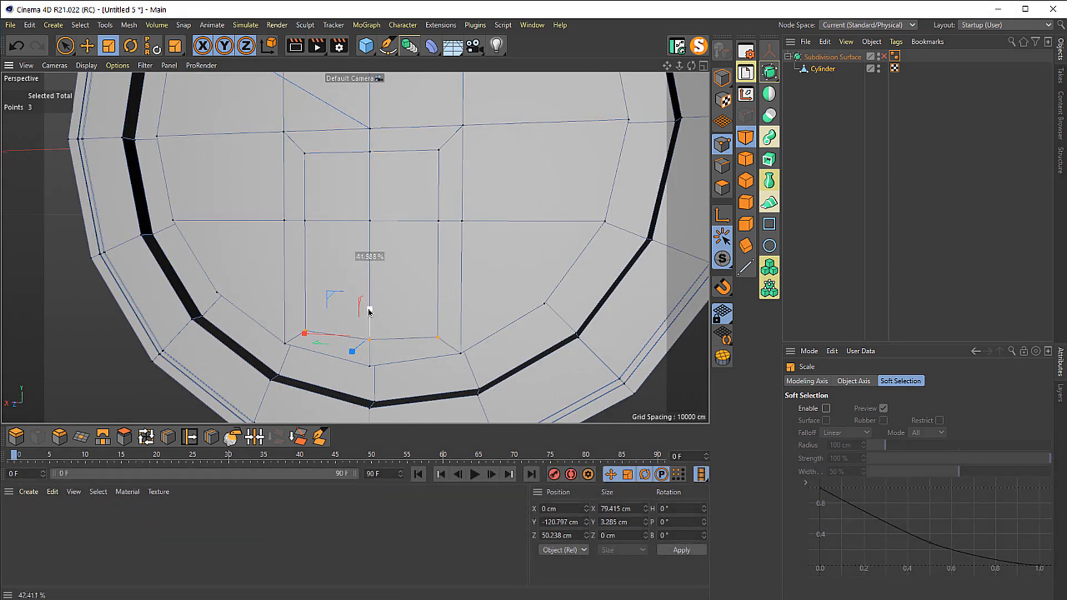
key("shift")
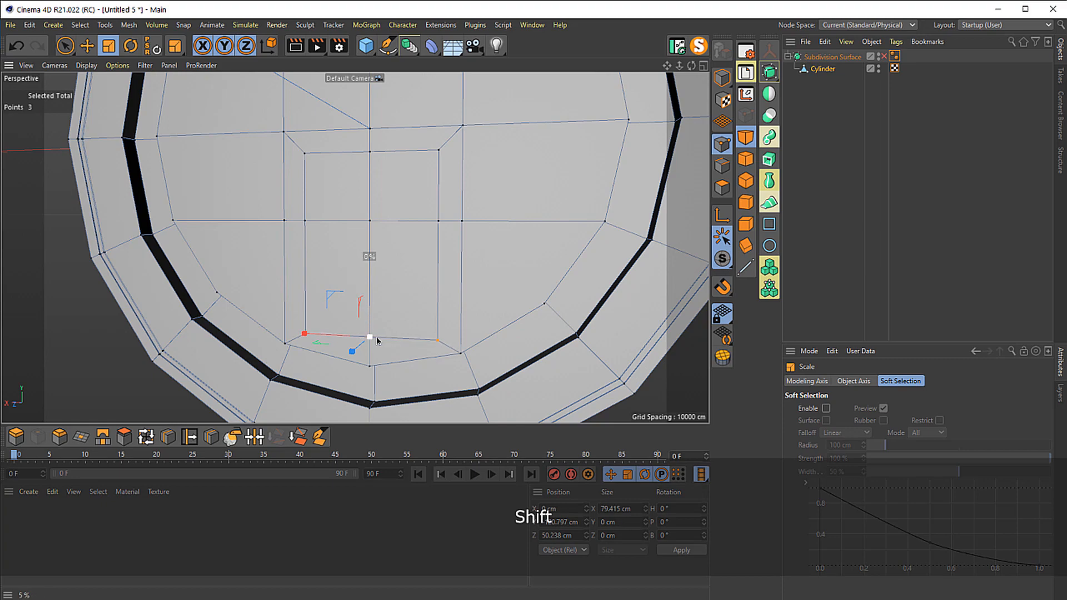
mouse_move(380, 199)
left_mouse_down()
mouse_move(424, 243)
mouse_move(384, 199)
left_mouse_up()
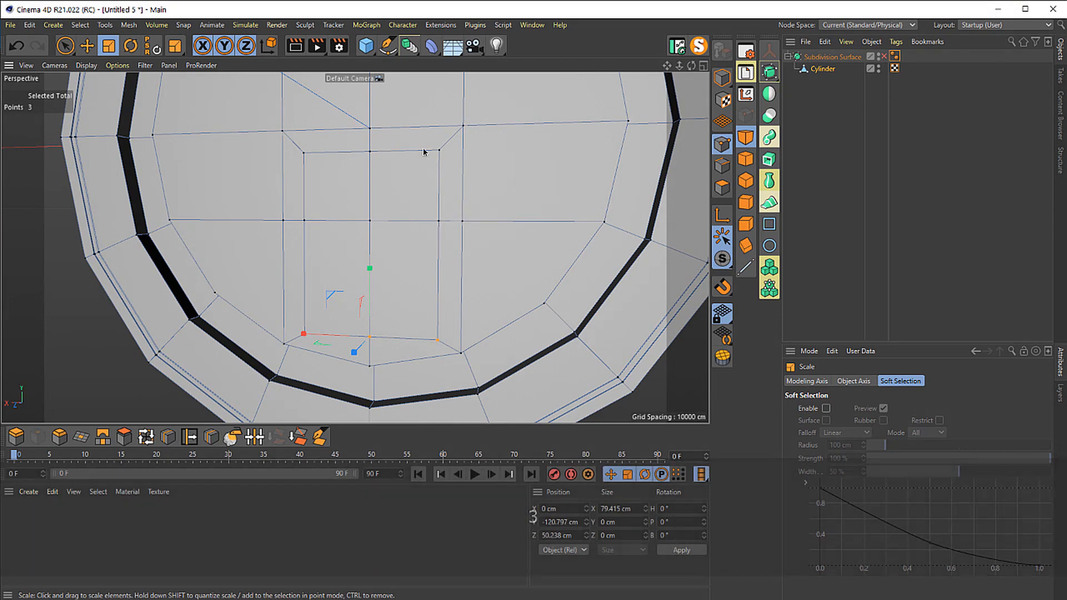
- Reselect the inset's three bottom points and move them up to about -94.8 cm in Y to shorten the inset
left_click(371, 151)
key("shift")
left_click_drag(406, 294, 436, 302)
key("e")
left_click(436, 340)
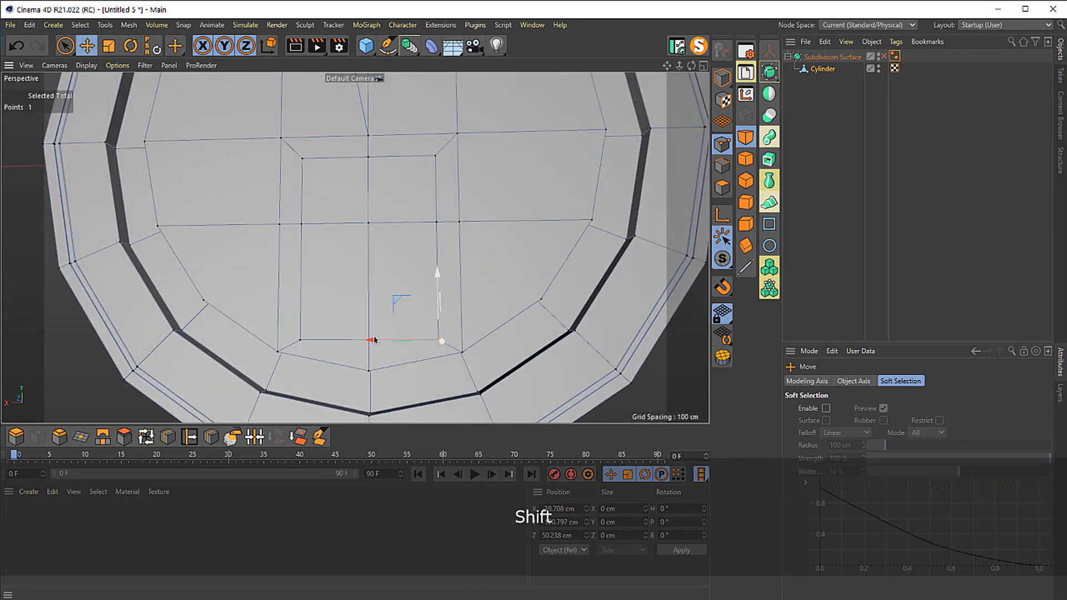
left_click(300, 339, "shift")
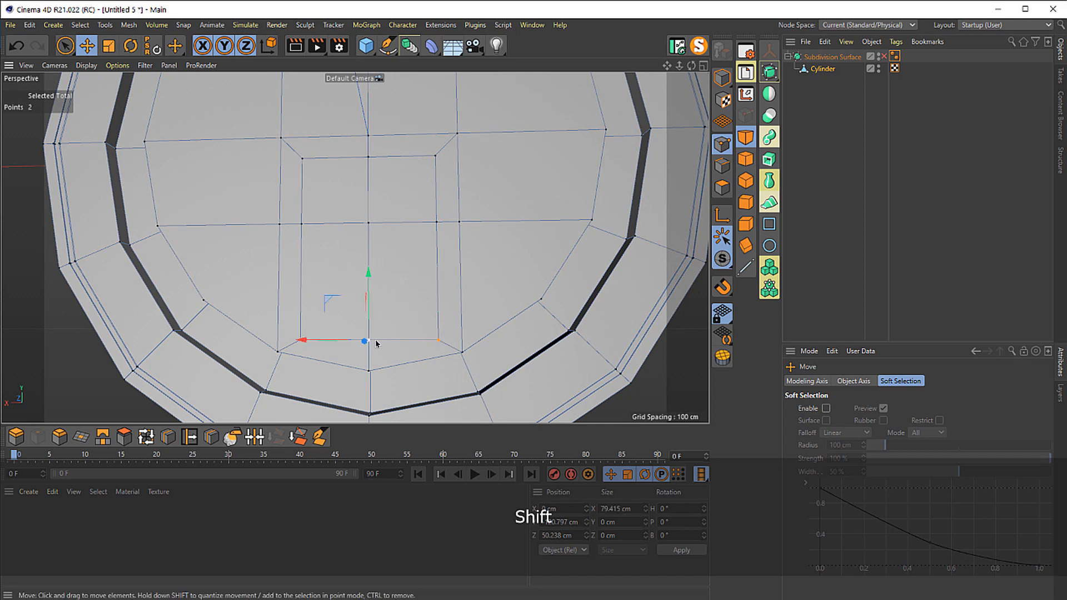
left_click(368, 340, "shift")
key("e")
mouse_move(368, 272)
left_mouse_down()
mouse_move(372, 244)
mouse_move(362, 294)
mouse_move(373, 264)
left_mouse_up()
key("3")
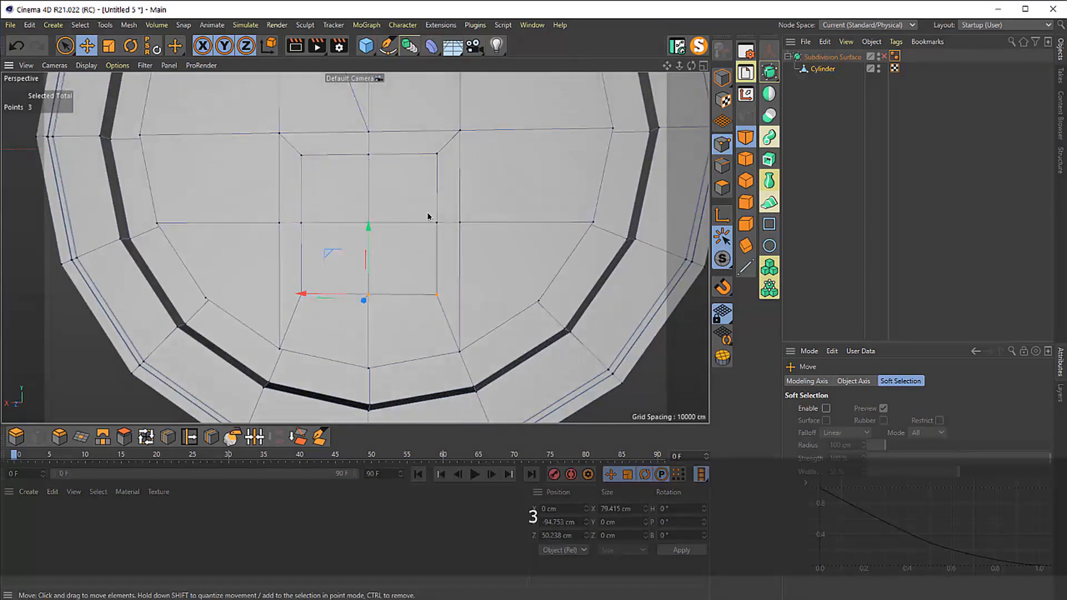
- Switch to the front view, deselect the cylinder and add a Rectangle spline at the origin
middle_click(420, 305)
middle_click(421, 305)
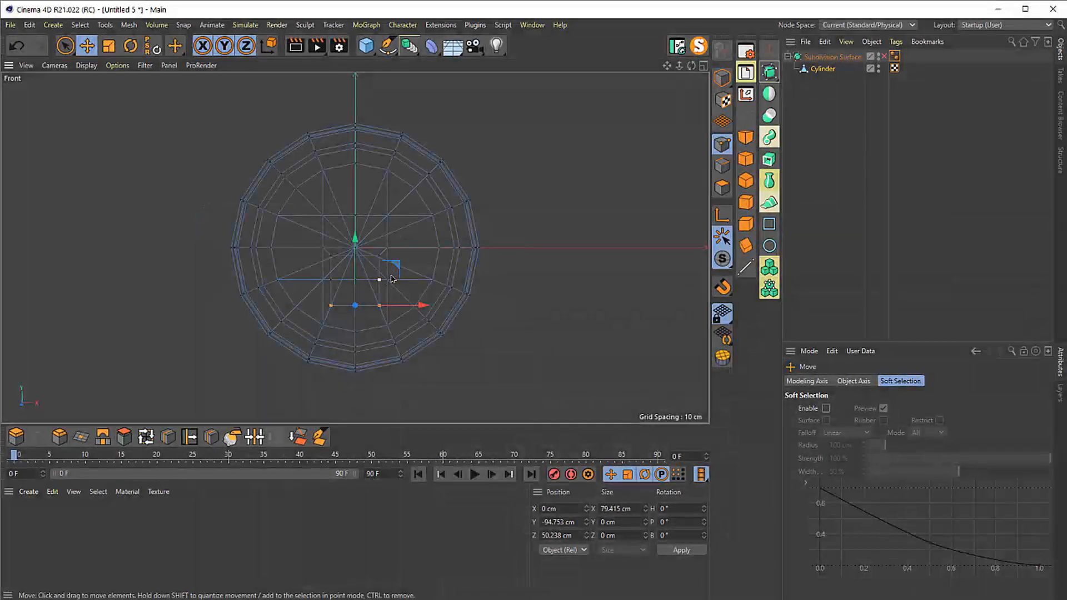
left_click(805, 100)
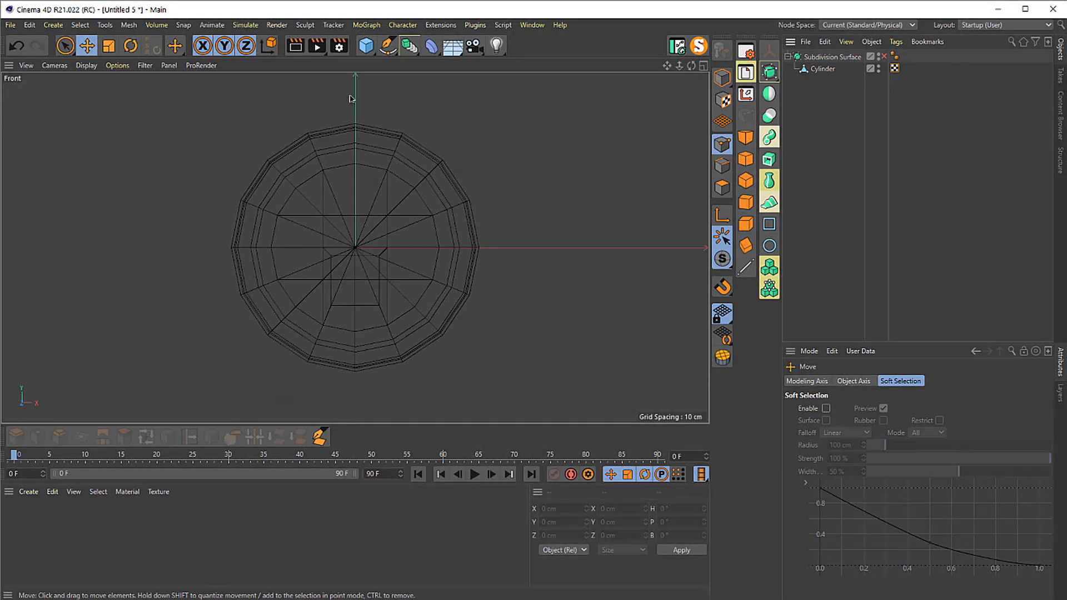
left_click(365, 45)
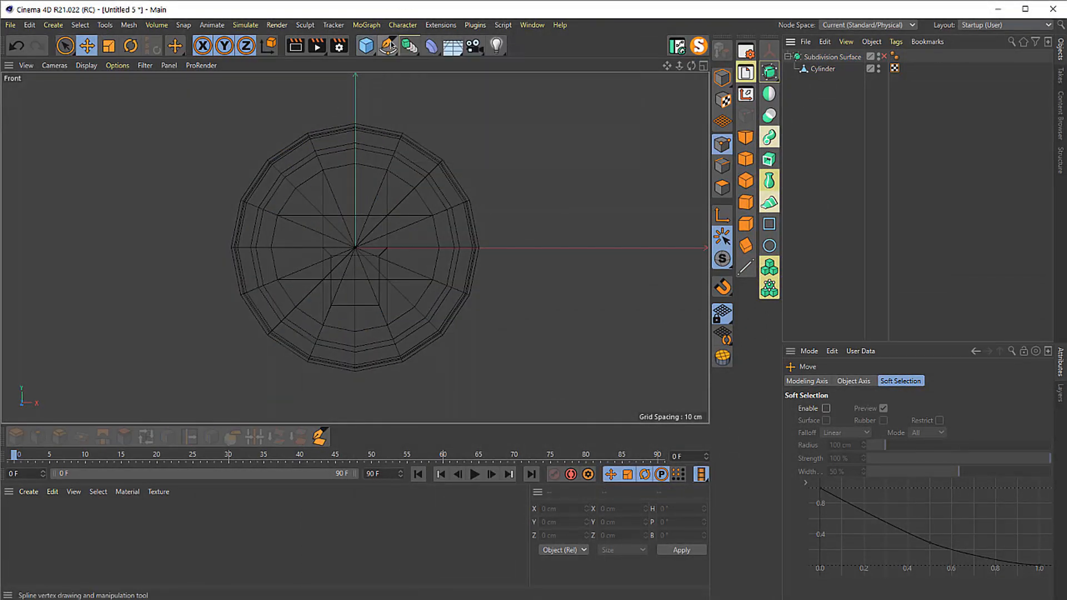
left_click(387, 45)
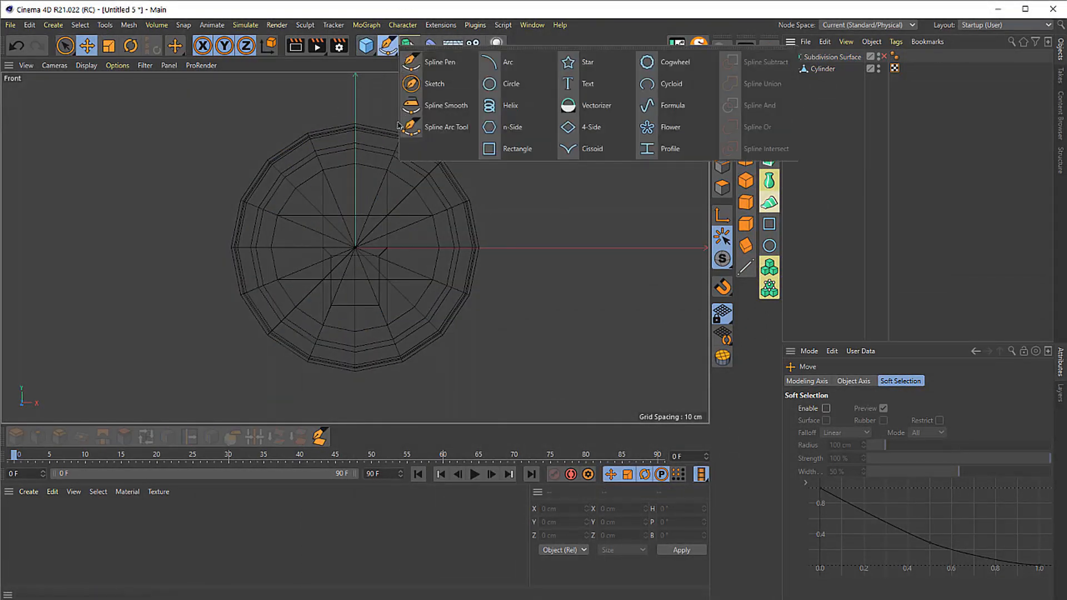
left_click(531, 150)
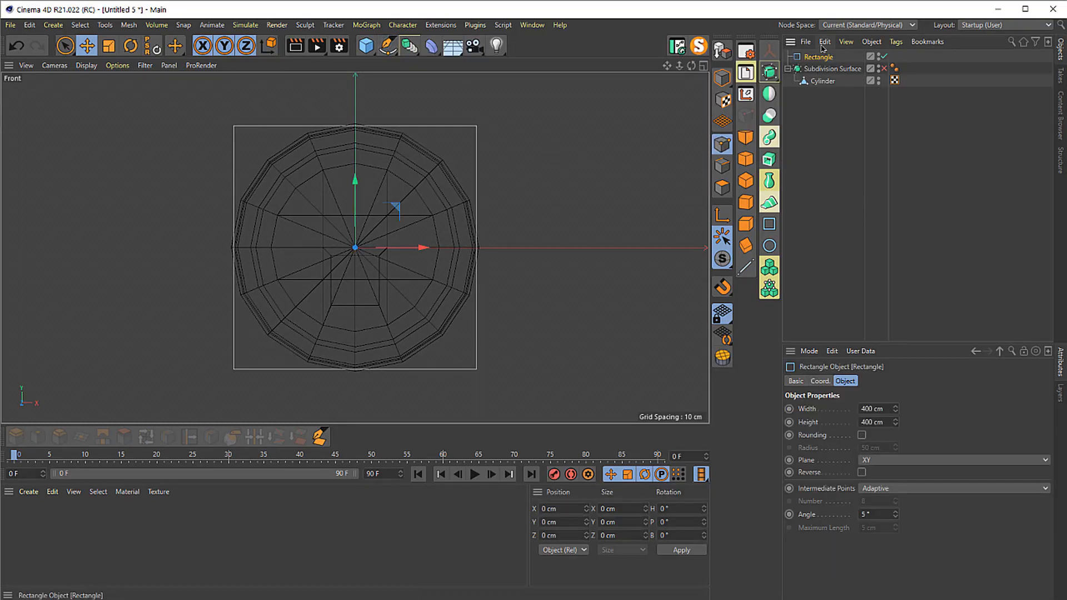
key("Delete")
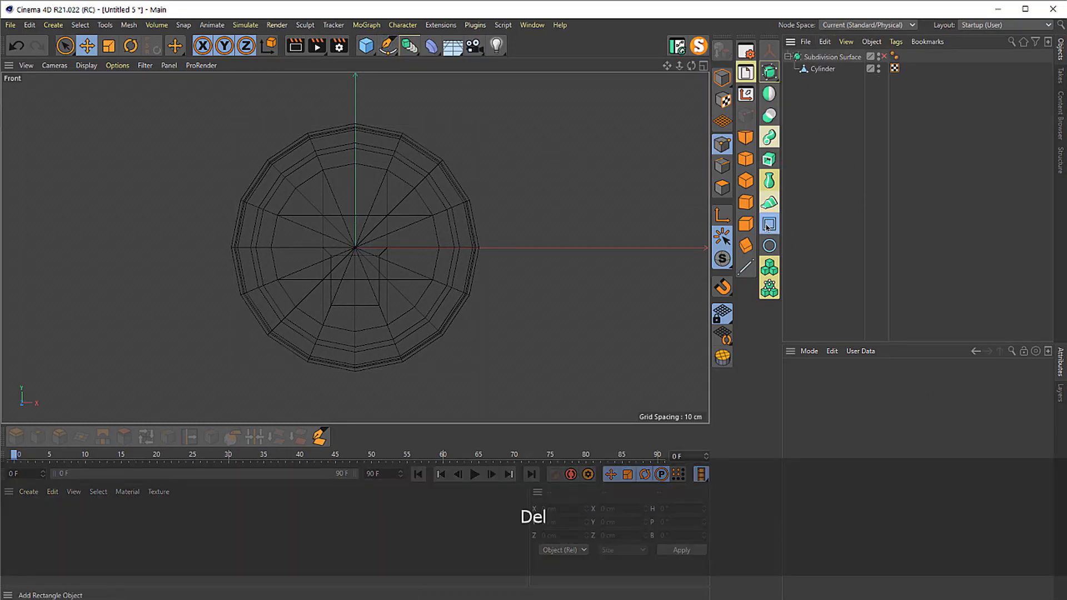
left_click(769, 224)
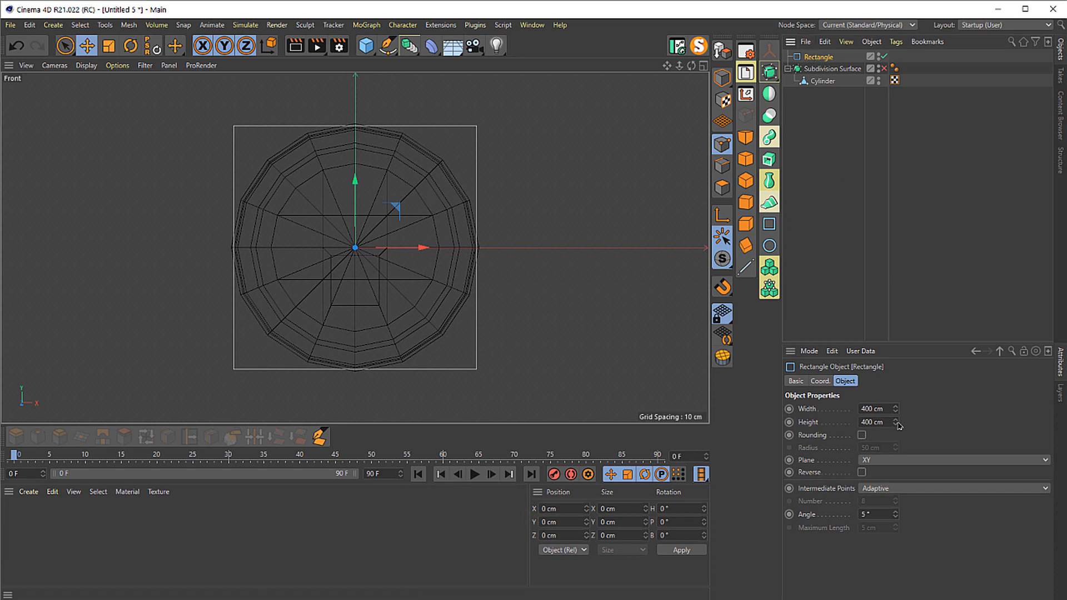
- Set the rectangle's width to 44 cm and height to 7 cm, and make it editable
left_click_drag(898, 411, 895, 432)
left_click_drag(353, 237, 380, 161)
left_click_drag(368, 103, 593, 281)
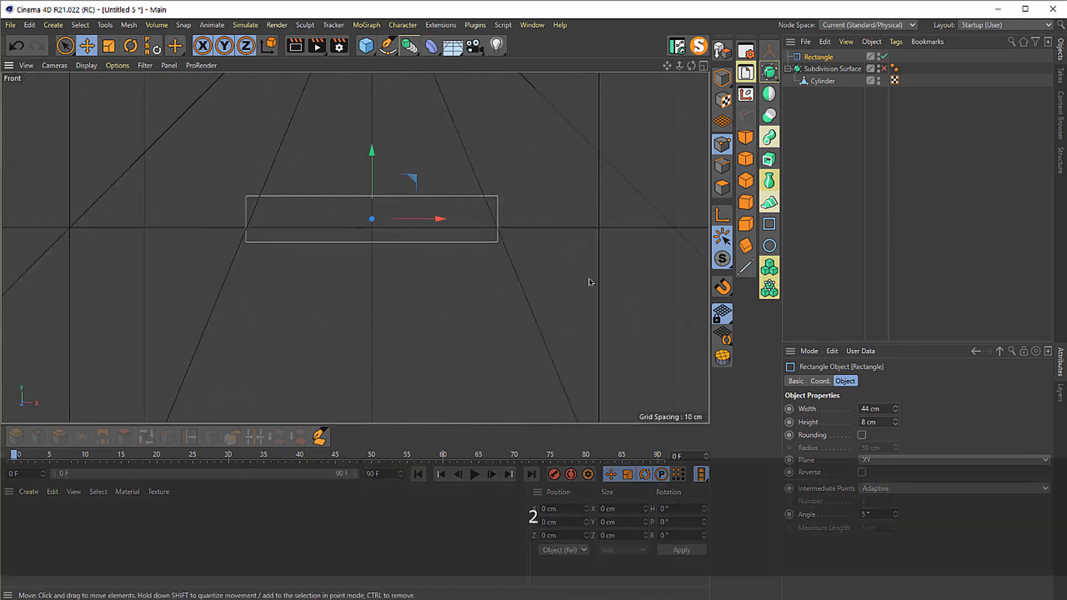
left_click(896, 426)
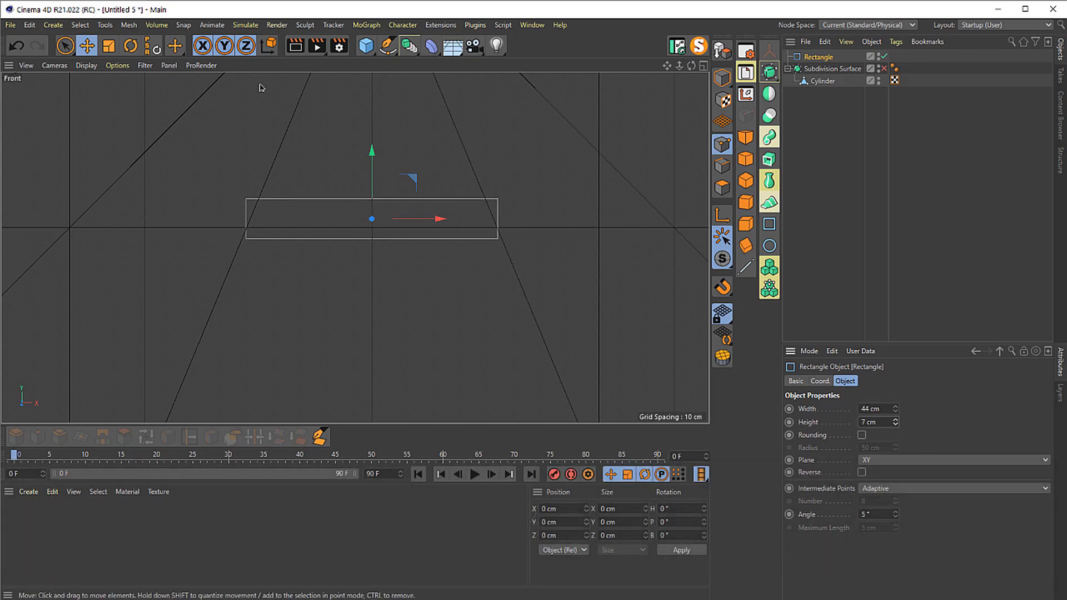
left_click(720, 50)
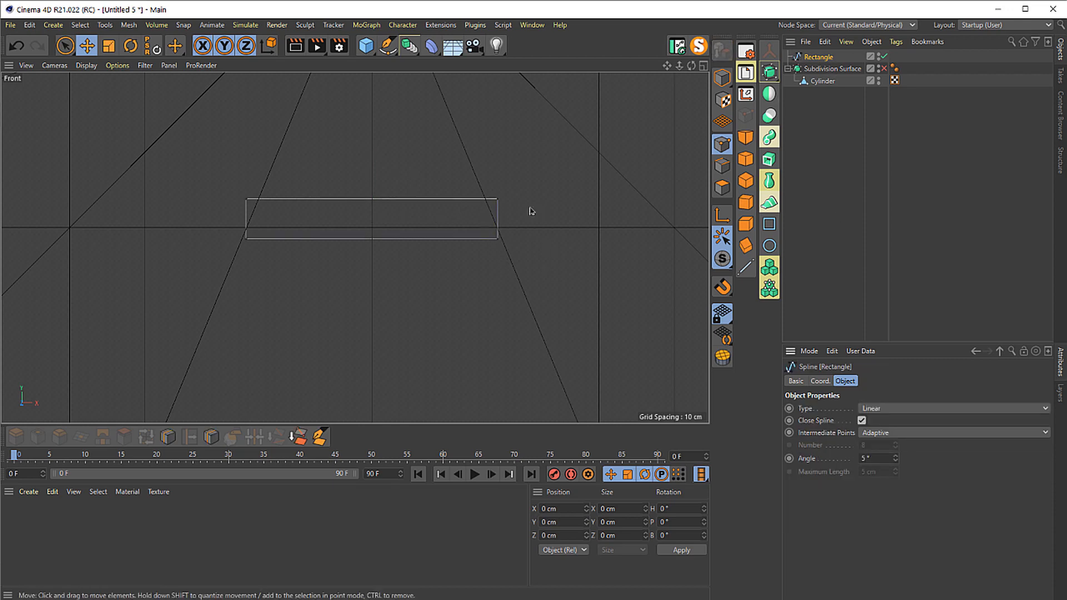
- Subdivide the rectangle spline's long upper and lower edges by selecting each edge's two corner points
left_click(257, 200, "shift")
left_click(250, 201, "shift")
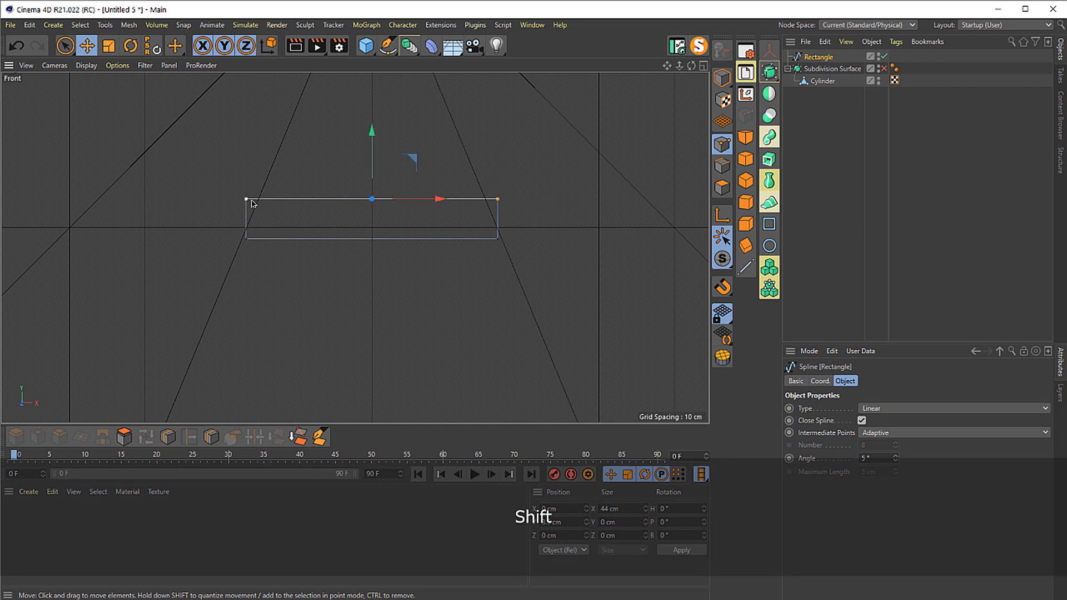
key("m")
key("s")
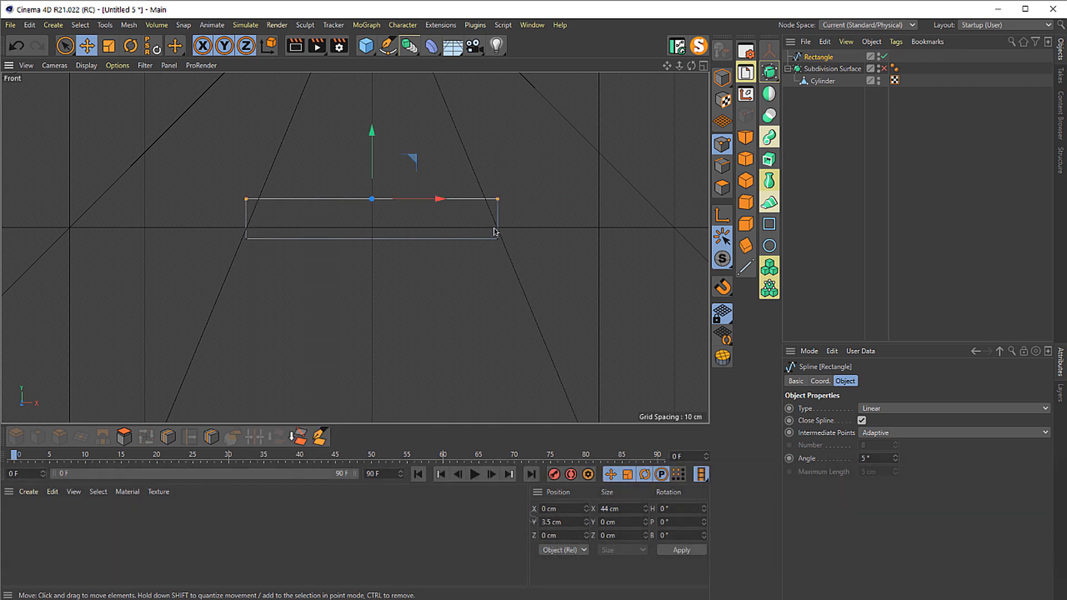
key("s")
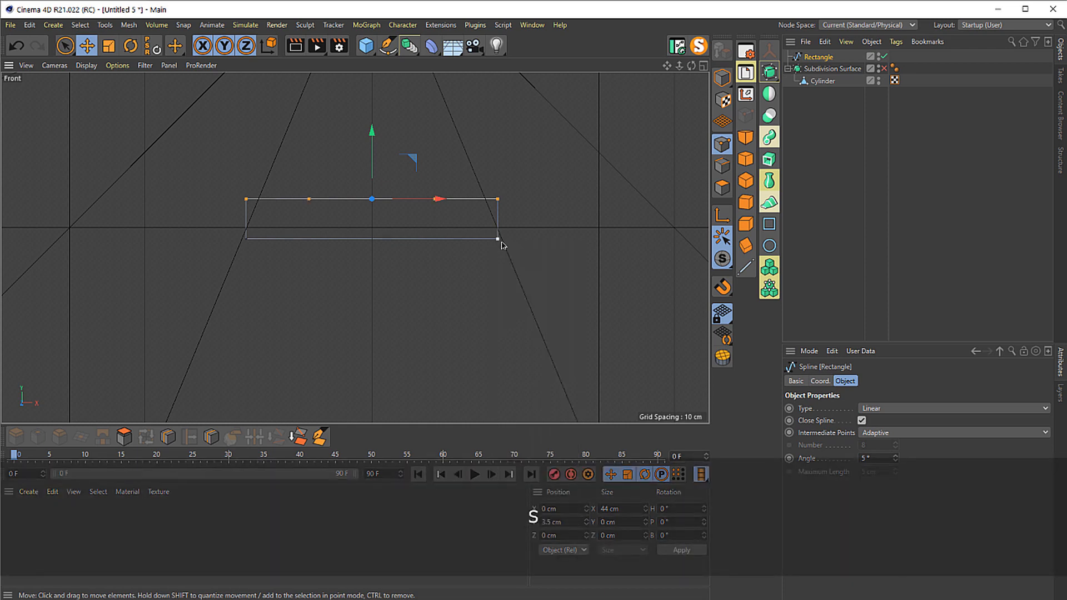
left_click(497, 239)
left_click(247, 241, "shift")
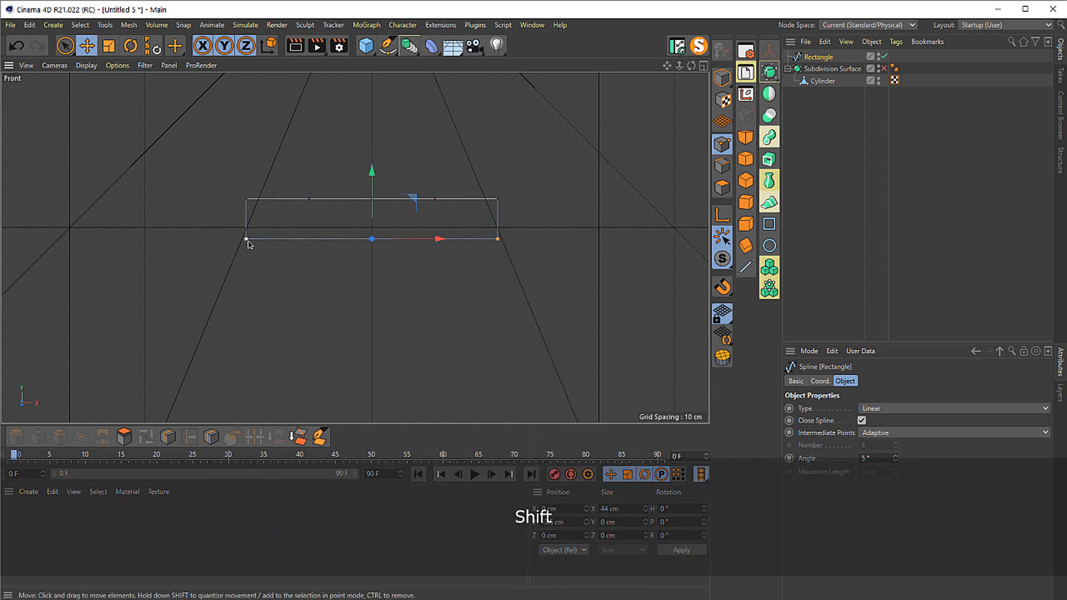
key("u")
key("s")
- Select all four corner points of the spline and subdivide its short ends to add a midpoint on each
left_click(247, 240)
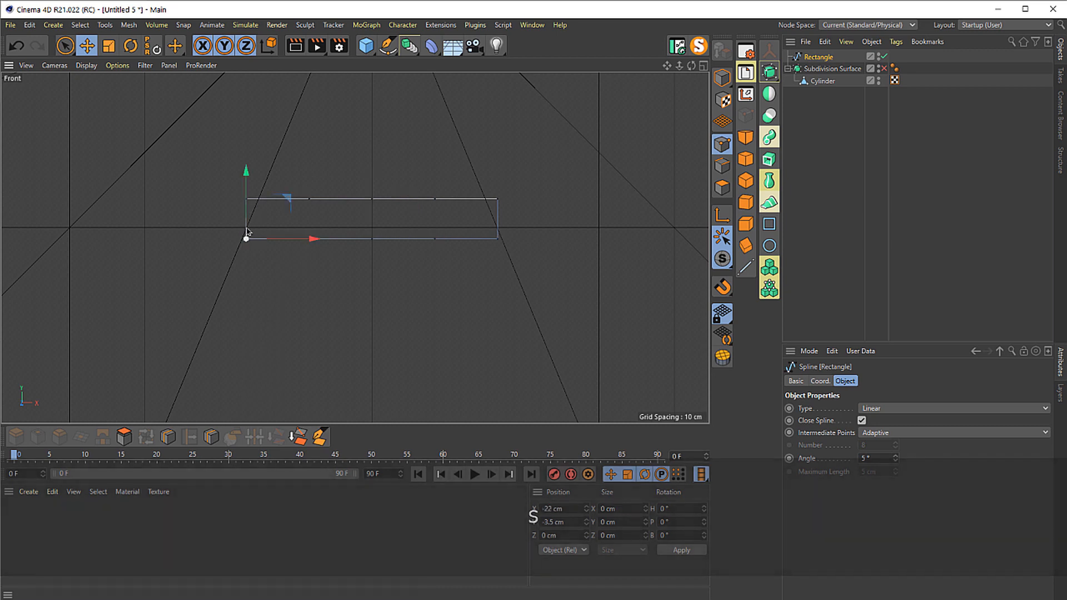
left_click(497, 200)
left_click(497, 239, "shift")
left_click(247, 199, "shift")
left_click(247, 239, "shift")
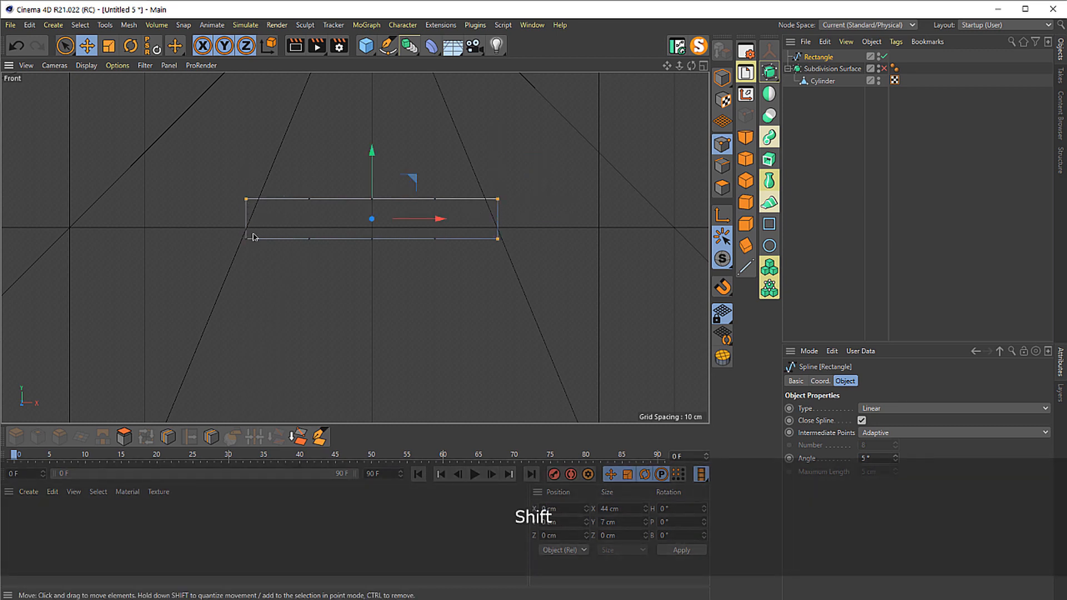
key("u")
key("s")
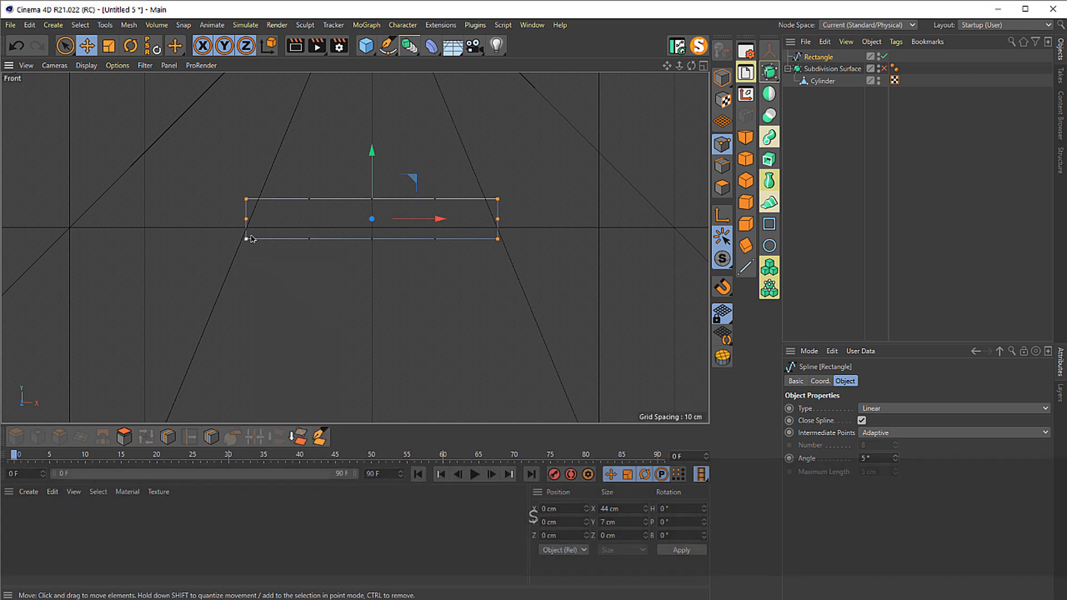
- Select the two end midpoints with Live Selection and scale them outward along X to give the spline pointed ends
left_click(65, 46)
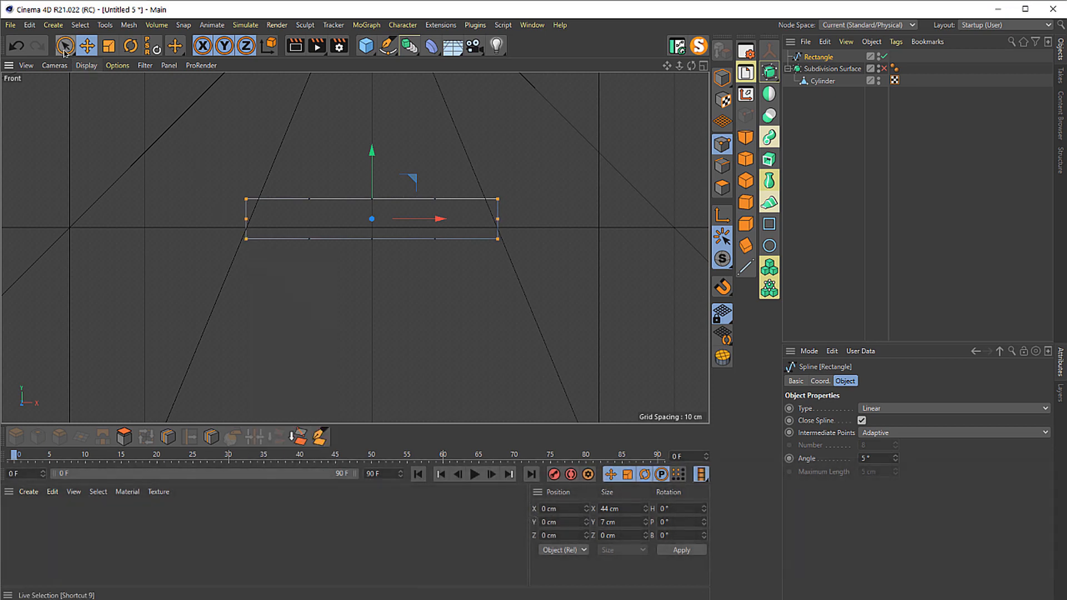
left_click(244, 219)
left_click(497, 222, "shift")
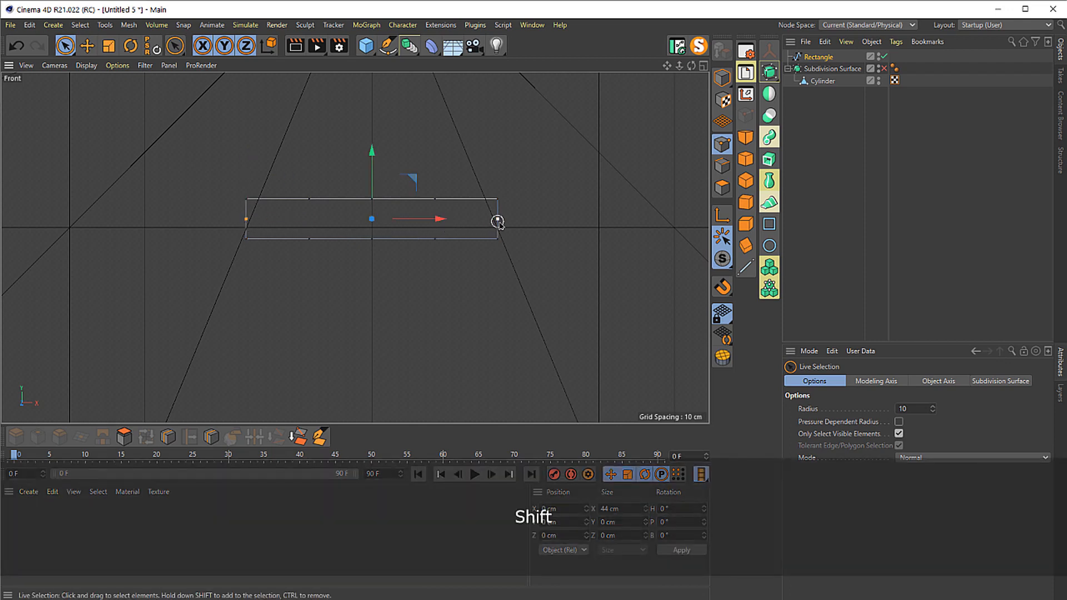
key("t")
left_click_drag(459, 222, 449, 225)
key("e")
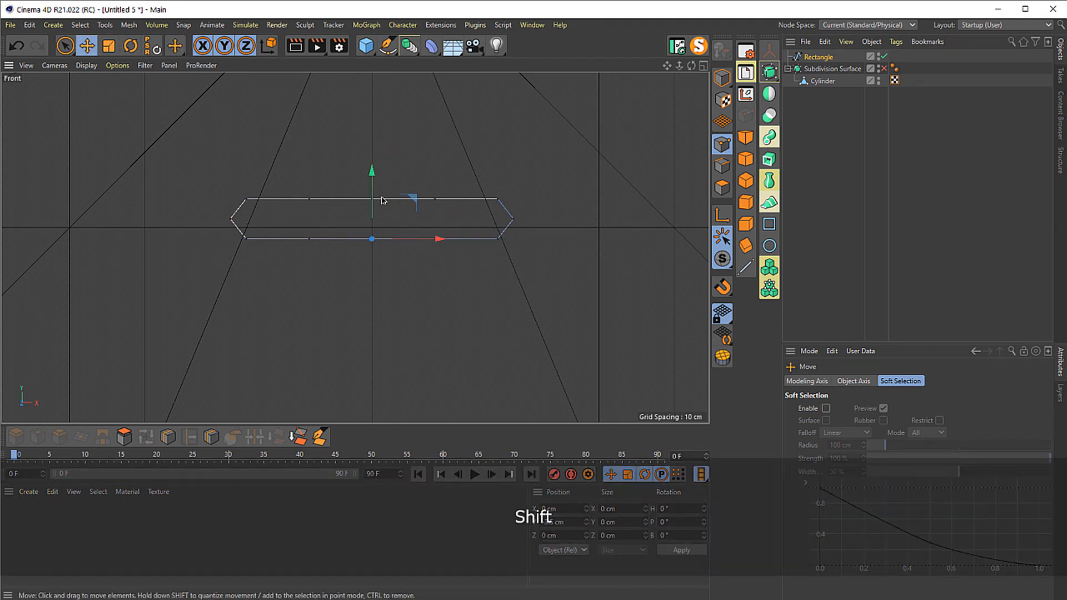
- Raise the upper and lower middle points of the spline together by about 2.8 cm
left_click(309, 199, "shift")
left_click(372, 199)
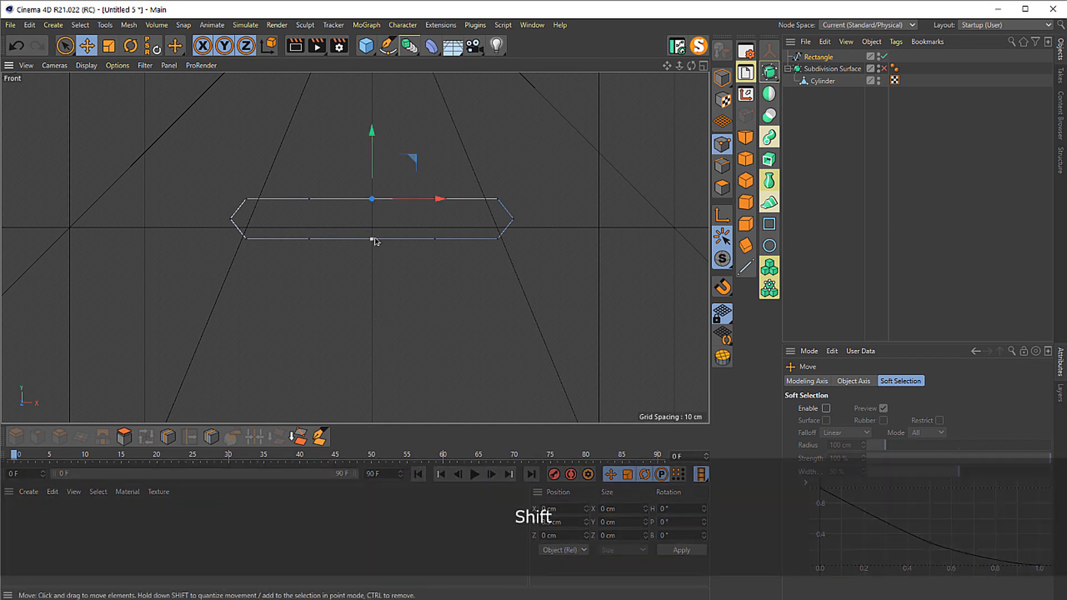
left_click(372, 239, "shift")
left_click_drag(373, 171, 374, 154)
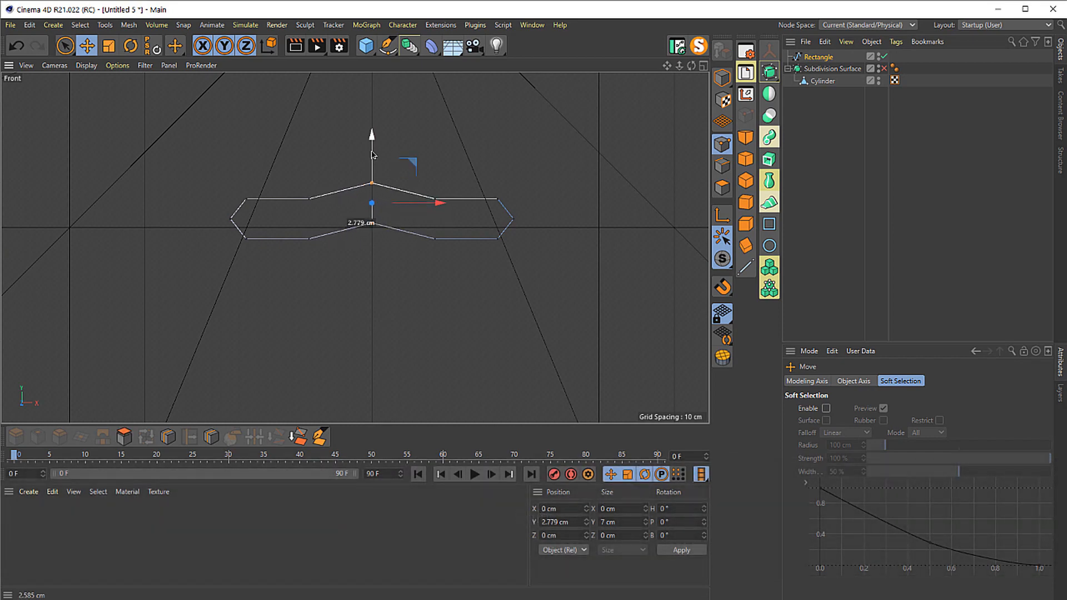
- Select the four spline points flanking the middle pair and raise them by about 2.3 cm to form an arch
left_click(435, 240)
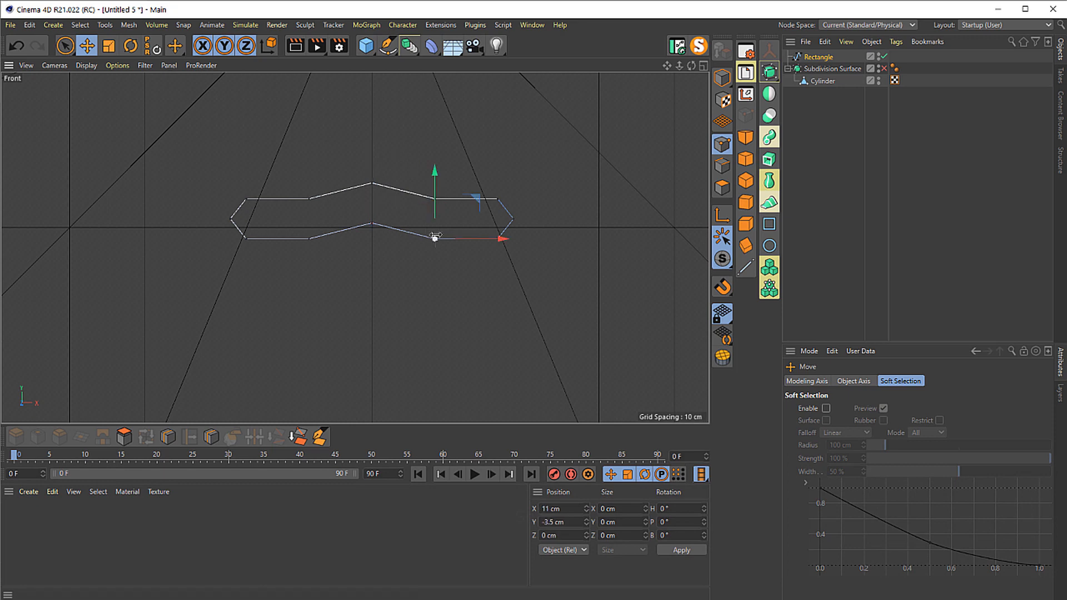
left_click(309, 200)
left_click(310, 239, "shift")
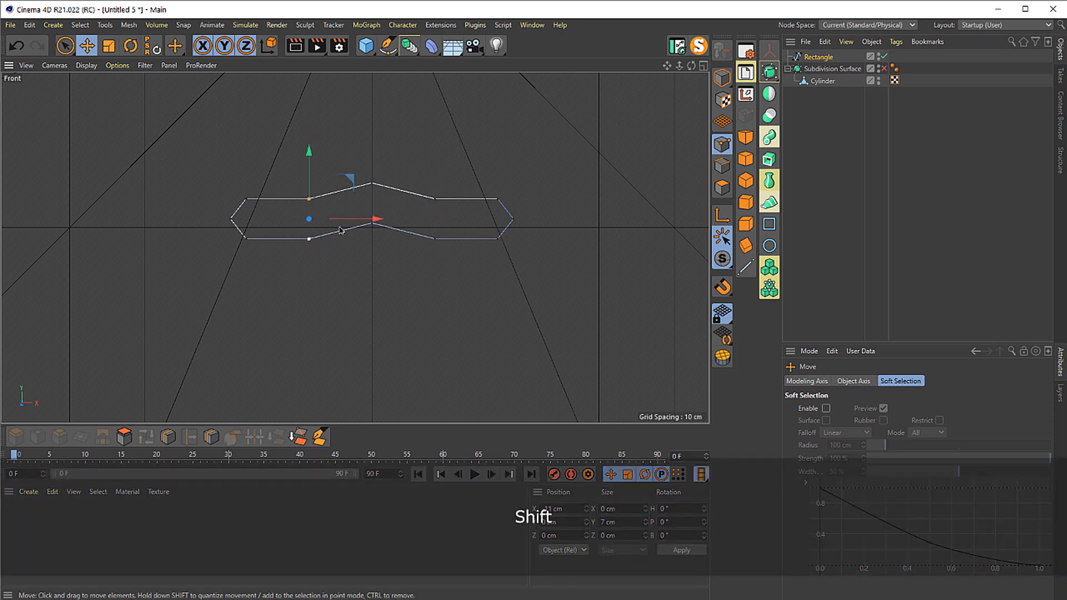
left_click(435, 199, "shift")
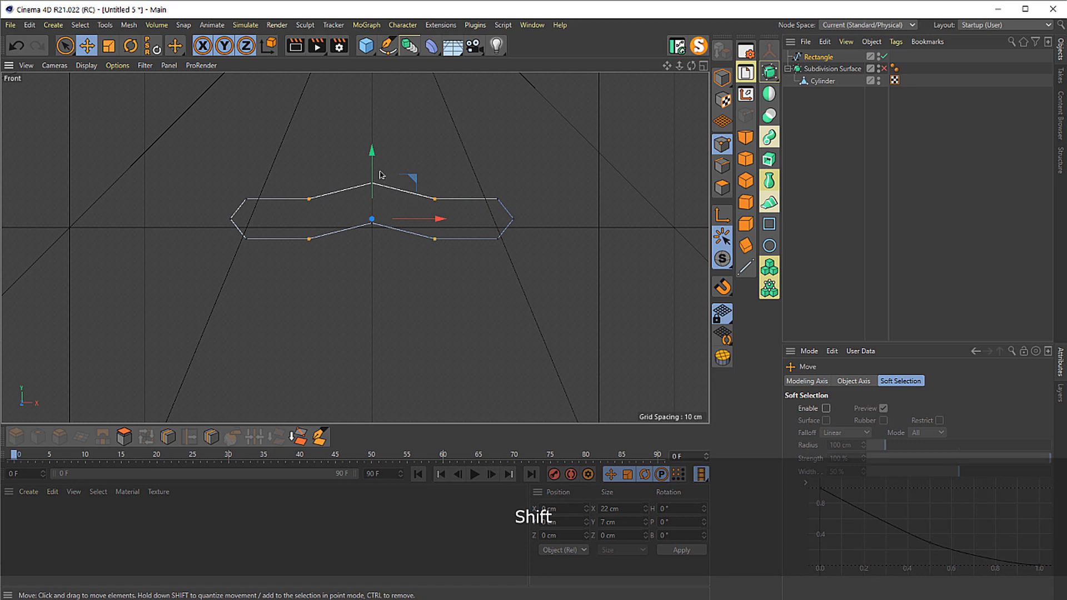
left_click_drag(381, 175, 382, 156)
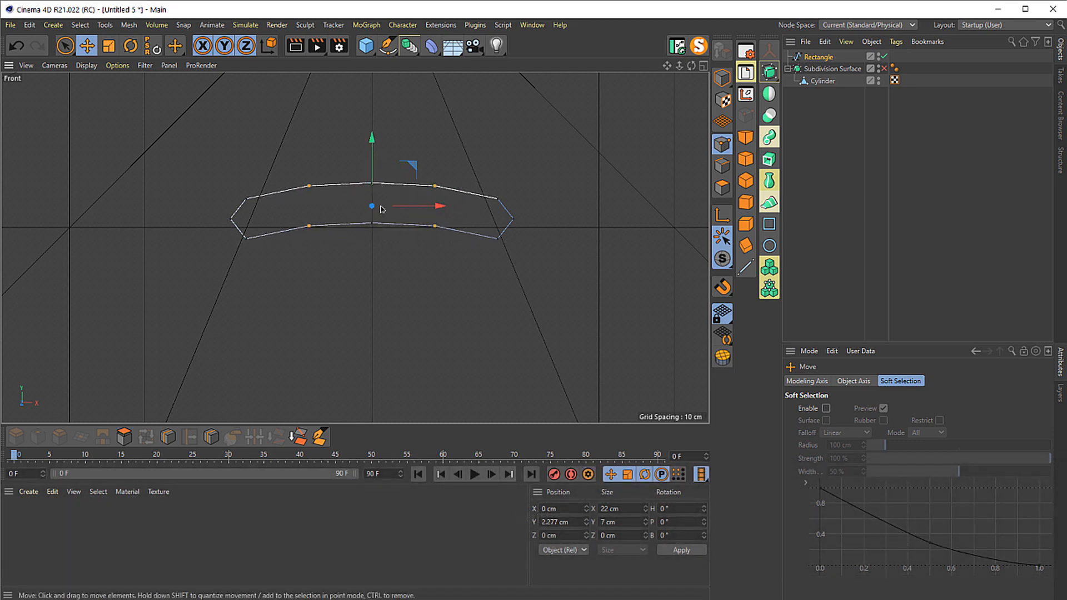
- Raise the two middle points of the spline slightly more, to about 3.1 cm in Y, to smooth the arch
left_click(356, 188)
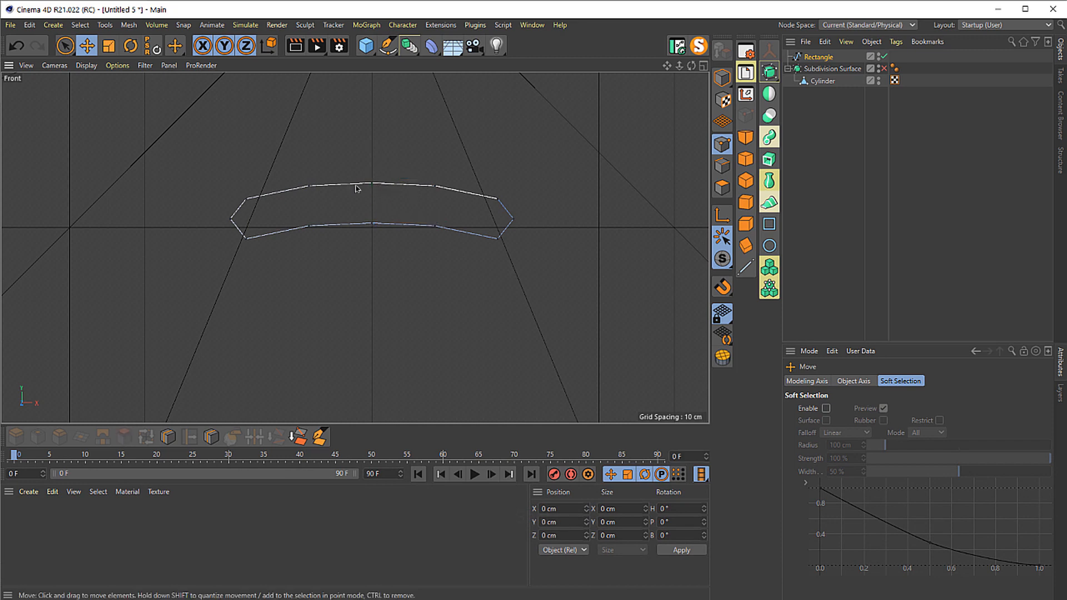
left_click(372, 224, "shift")
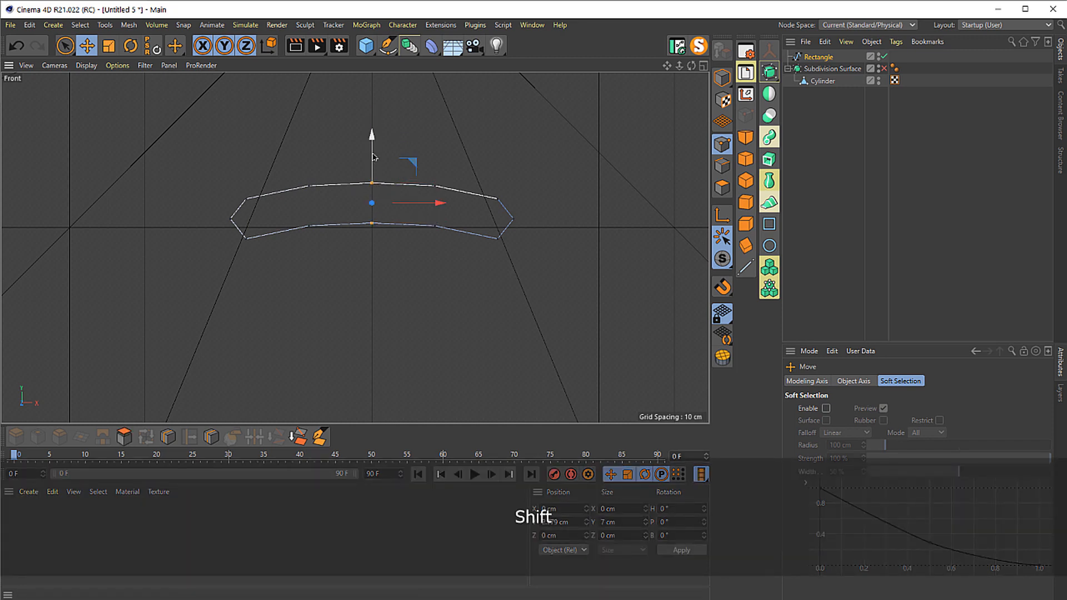
key("2")
left_click_drag(367, 234, 345, 250)
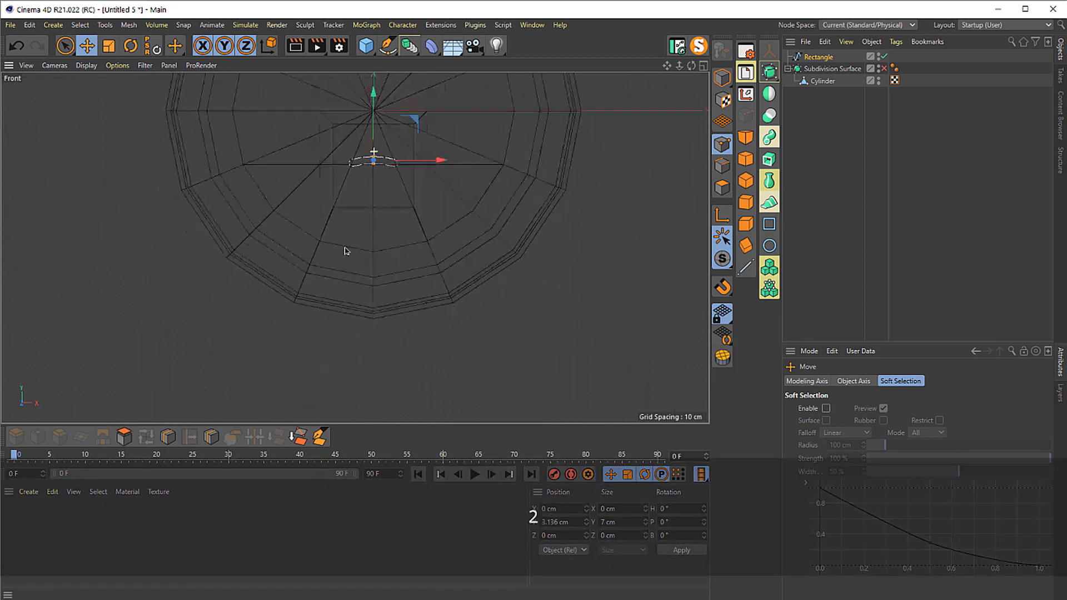
scroll(345, 250, "up", 5)
- Move the whole rectangle spline down along Y to about -52.7 cm in Model mode
left_click(828, 125)
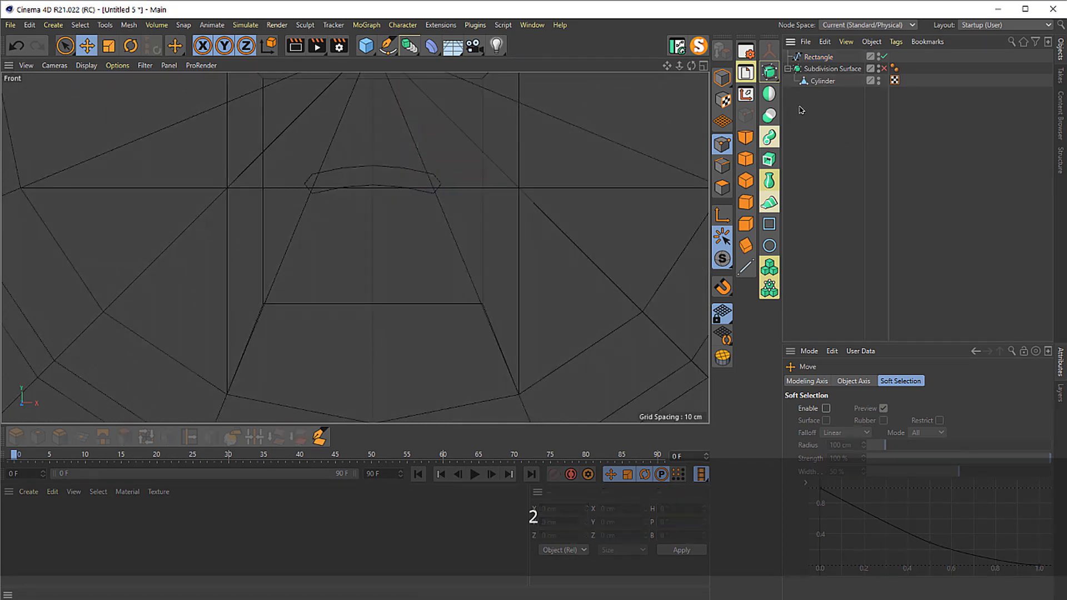
left_click(813, 58)
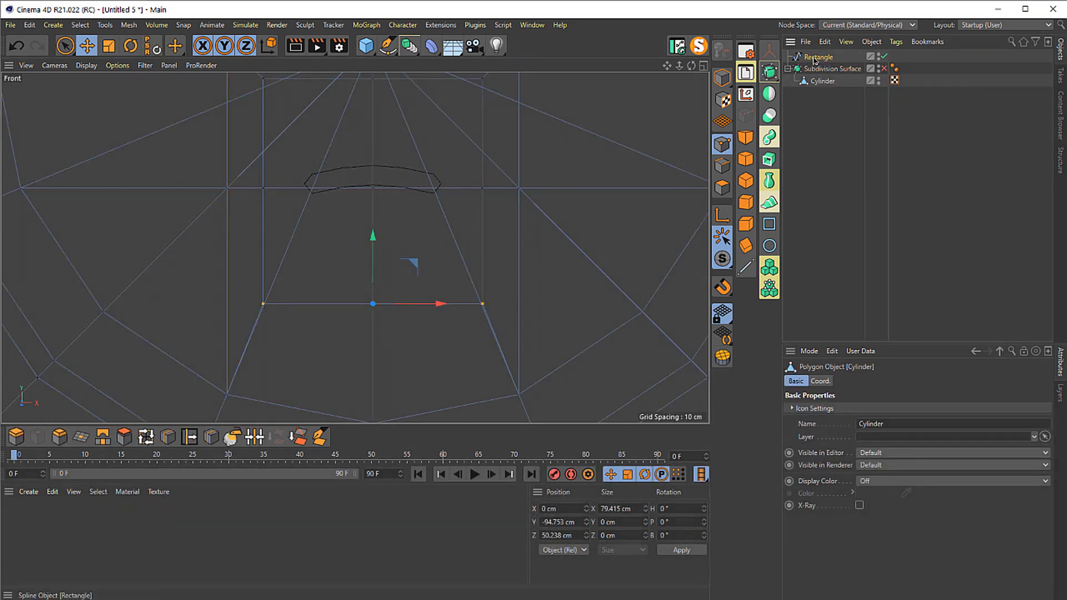
left_click(721, 78)
scroll(341, 164, "up", 6)
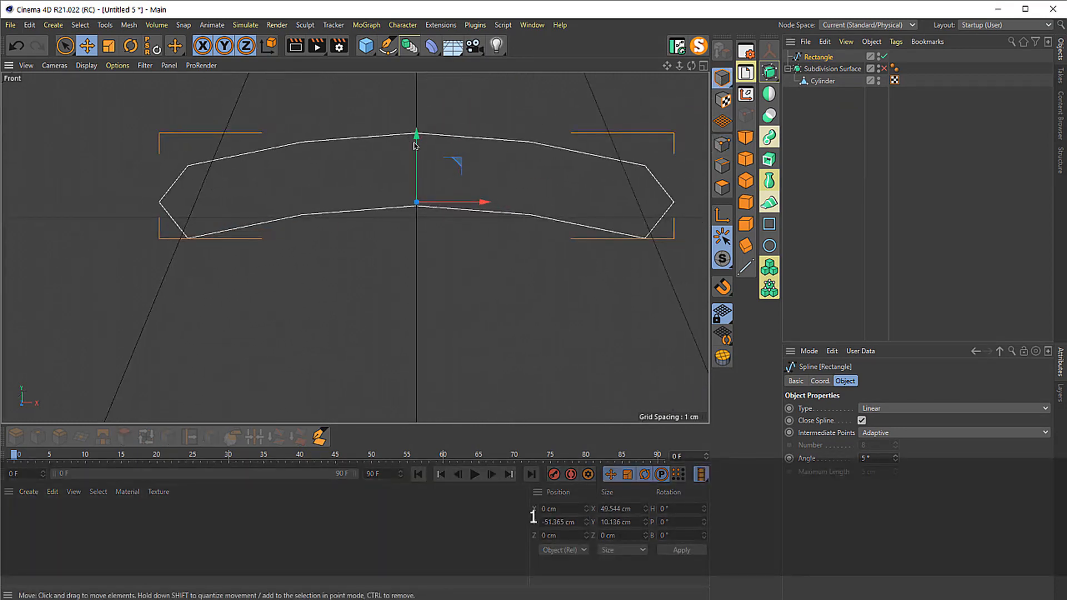
left_click_drag(414, 145, 261, 198)
scroll(418, 178, "down", 2)
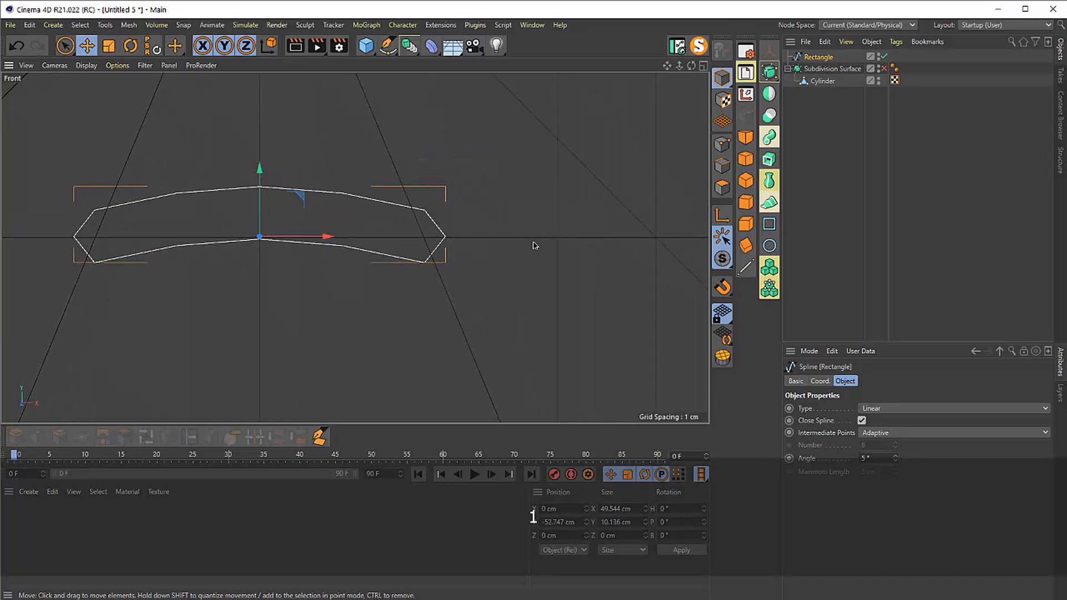
left_click_drag(537, 259, 416, 326)
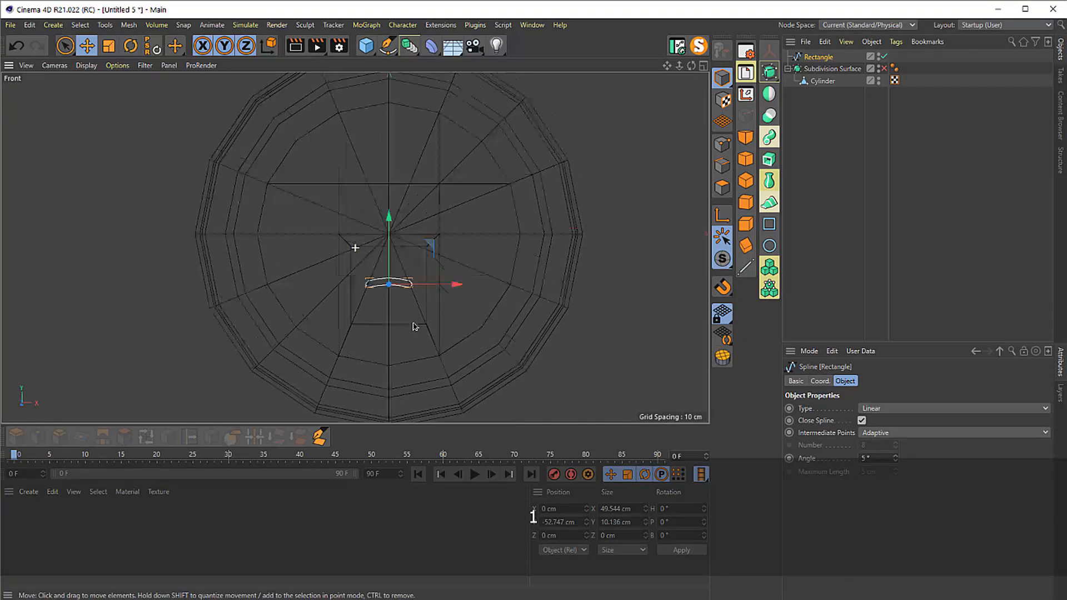
- Add an Extrude generator and nest the rectangle spline inside it
left_click(770, 160)
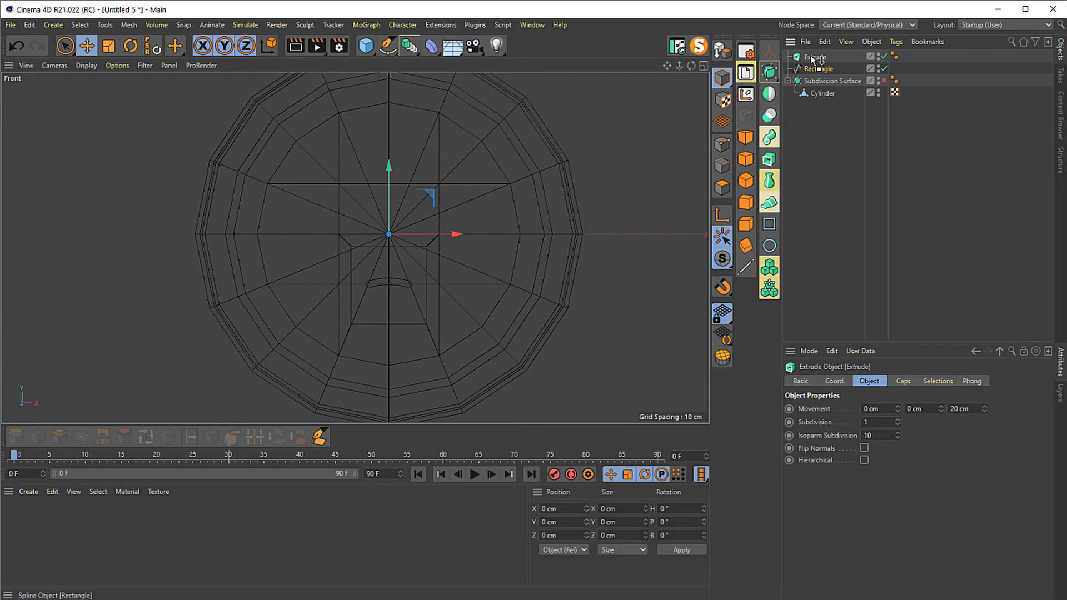
left_click_drag(815, 60, 815, 57)
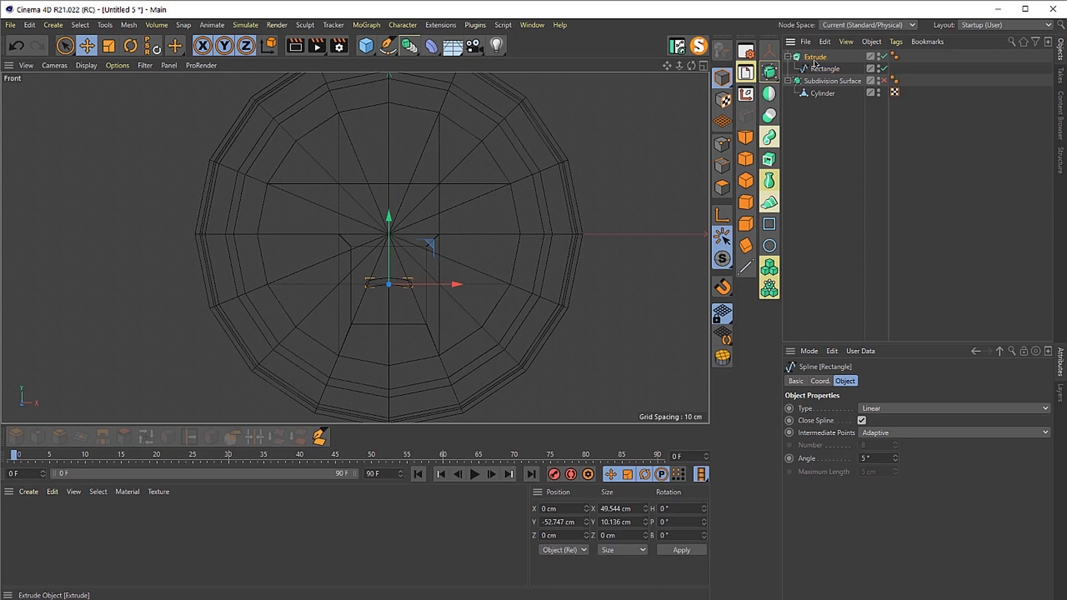
left_click(814, 60)
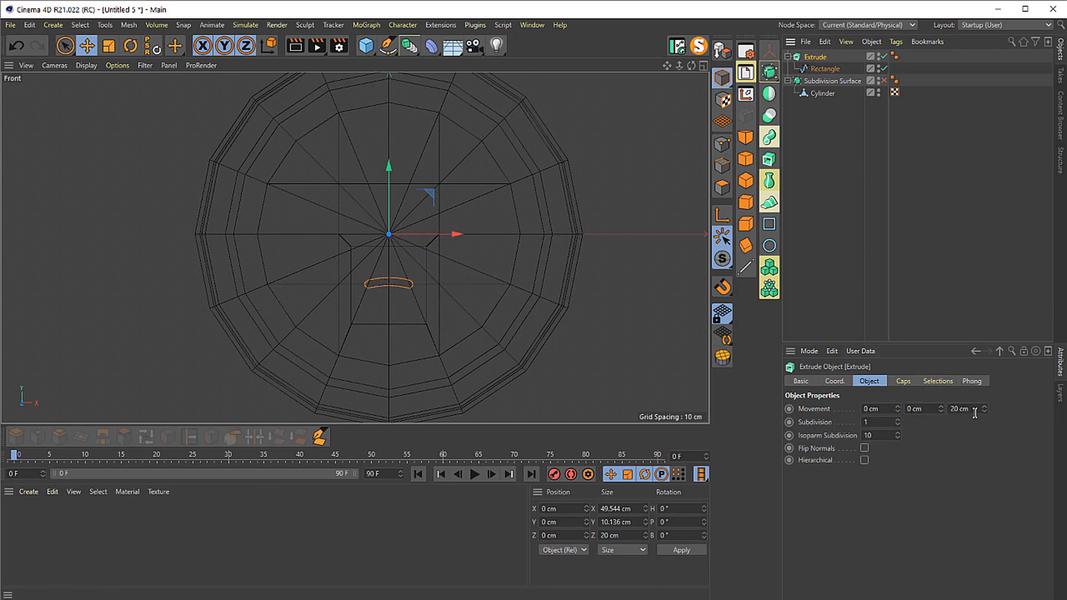
- Move the Extrude along Z to about 41.3 cm so that it crosses the clock's back face
middle_click(350, 274)
middle_click(184, 186)
left_click_drag(307, 228, 398, 150)
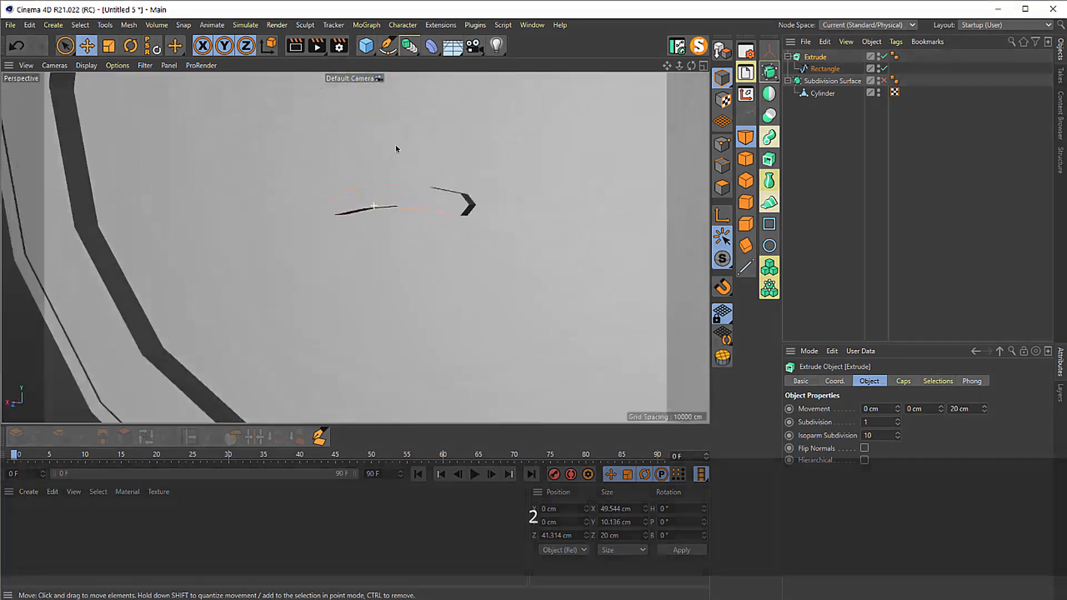
left_click_drag(334, 162, 347, 197)
- Place the Extrude below the Cylinder in the hierarchy and wrap both in a Boole that subtracts the Extrude
mouse_move(822, 62)
left_mouse_down()
mouse_move(829, 102)
mouse_move(814, 62)
left_mouse_up()
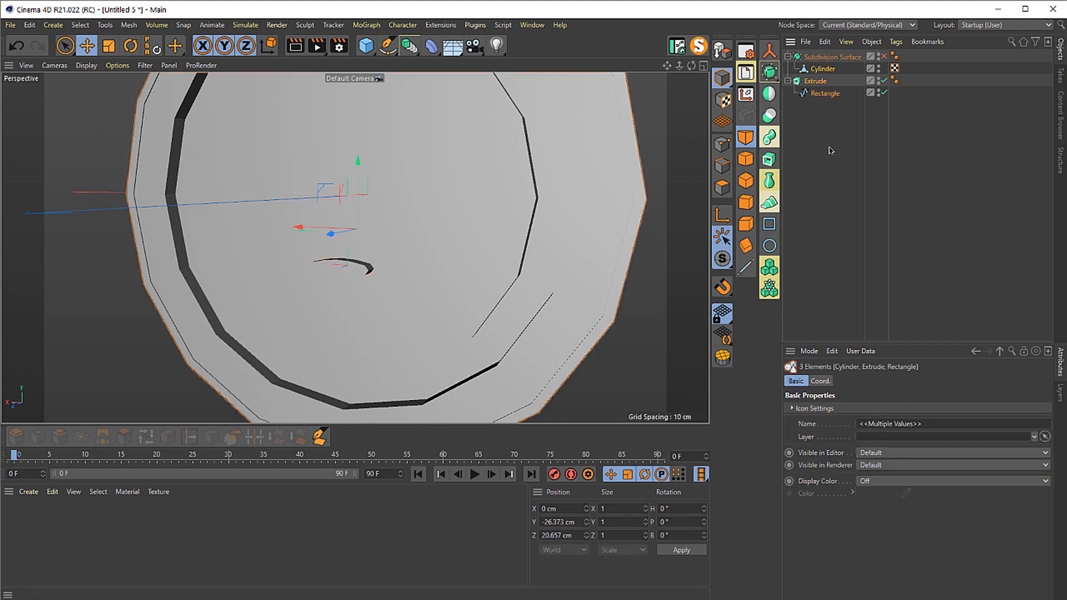
key("alt")
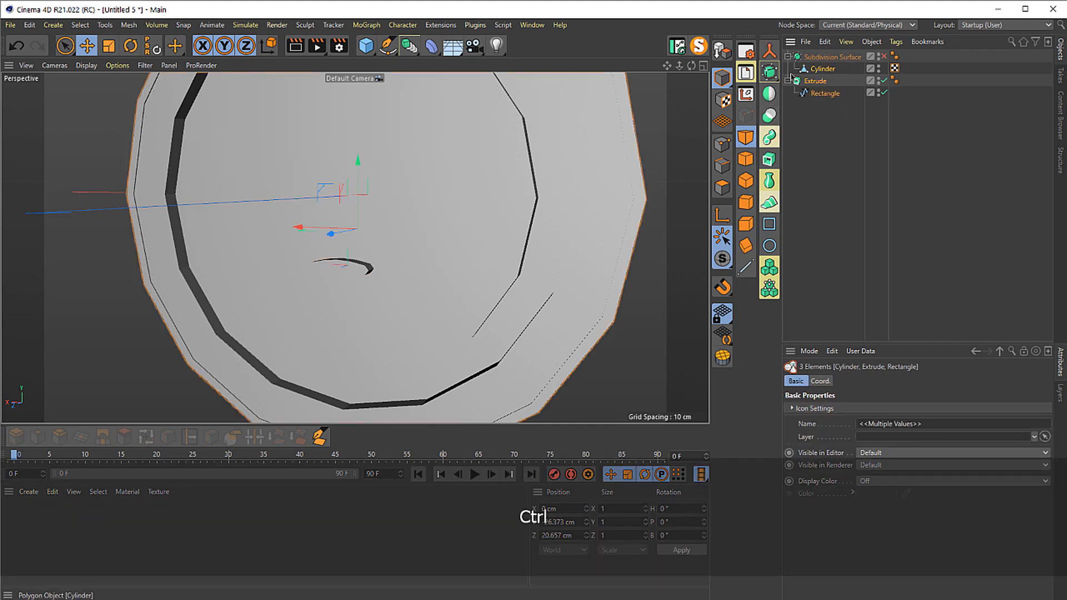
key("alt")
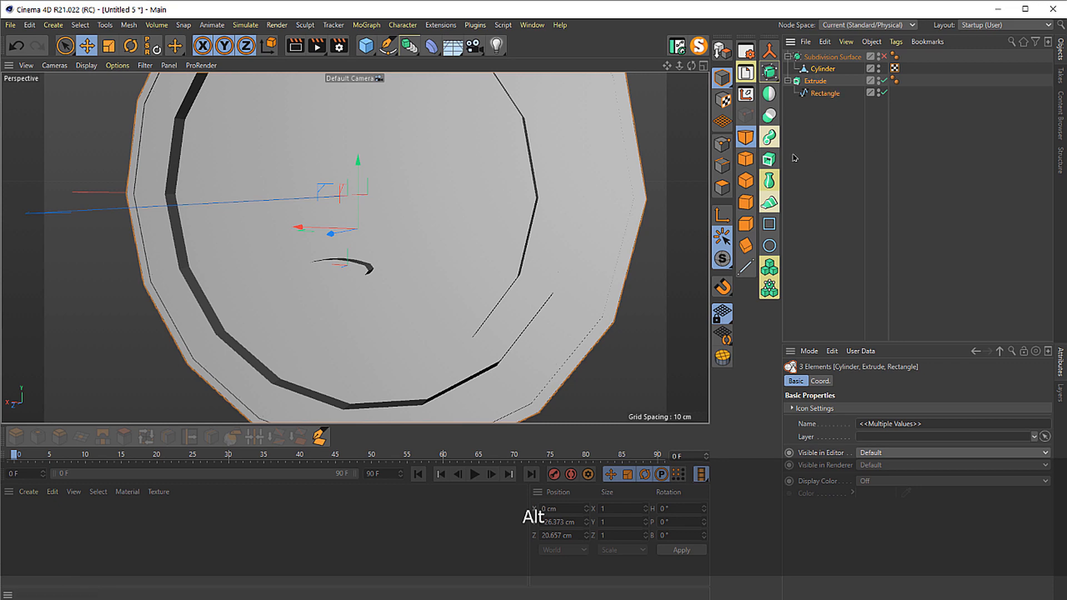
left_click(770, 117, "alt")
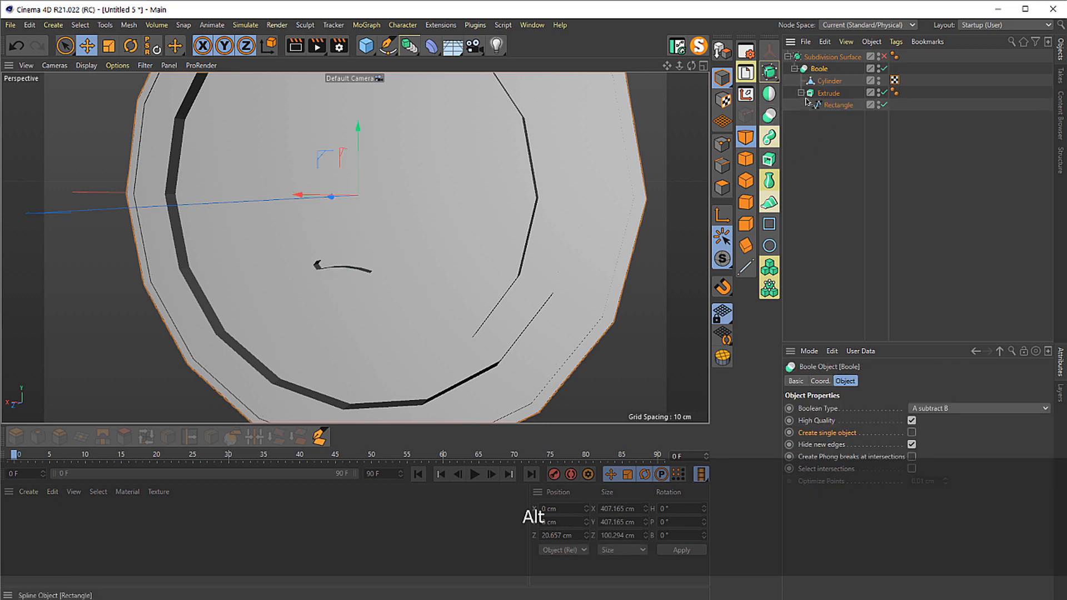
- Enable Create single object and disable Hide new edges on the Boole, and make it editable
left_click(828, 93)
left_click(819, 69)
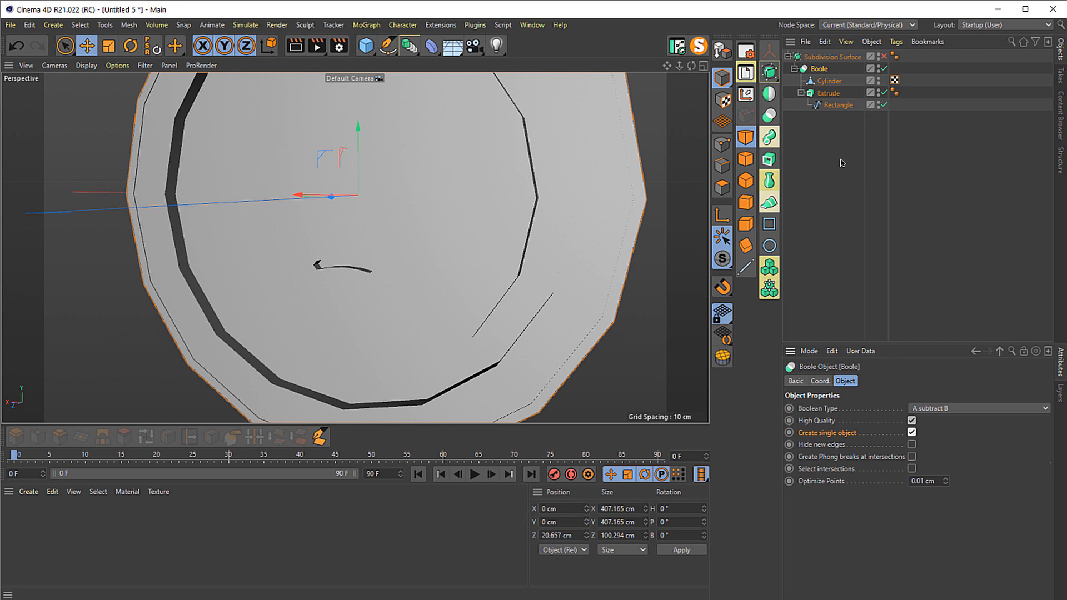
left_click(719, 55)
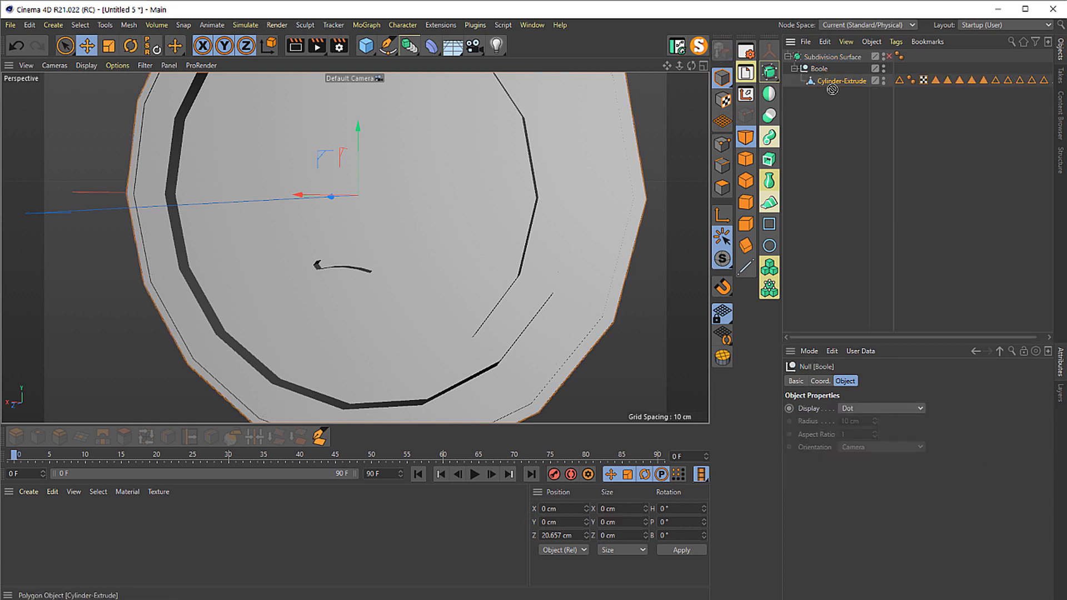
- Take the Cylinder-Extrude mesh out of the hierarchy, delete its tags, and remove the empty Boole null
left_click_drag(831, 89, 1060, 66)
key("Delete")
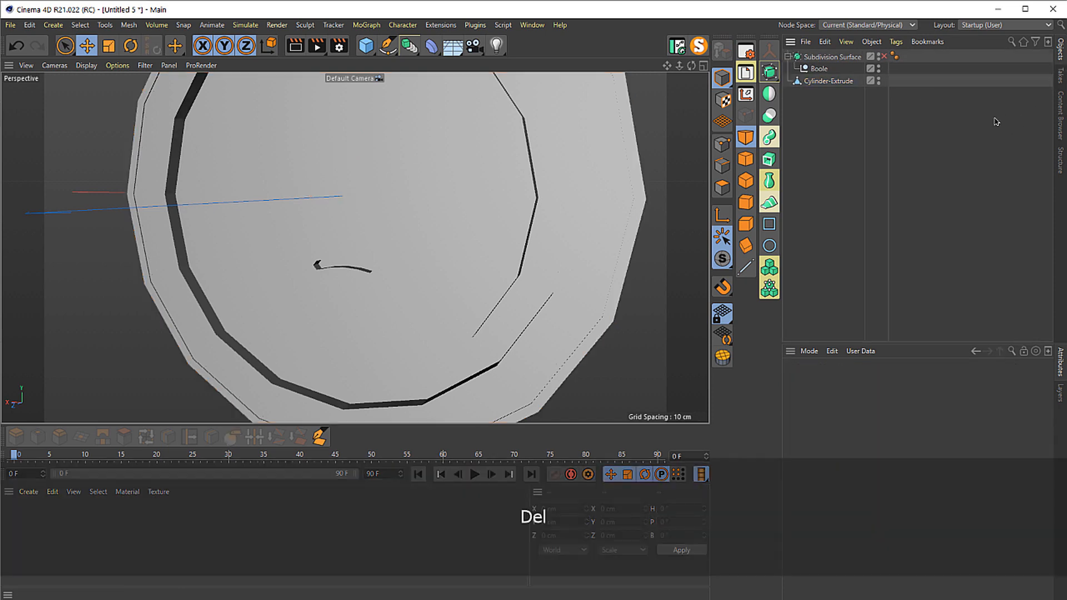
left_click(818, 68)
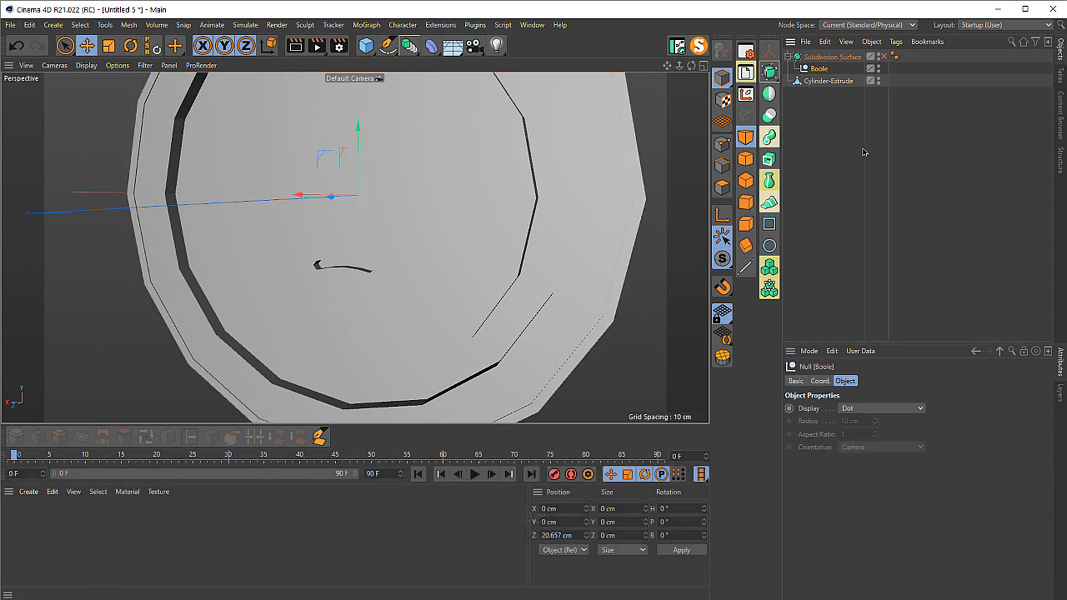
key("Delete")
left_click(823, 69)
- Display the mesh lines of the cut body in the perspective view with Gouraud Shading (Lines)
middle_click(447, 278)
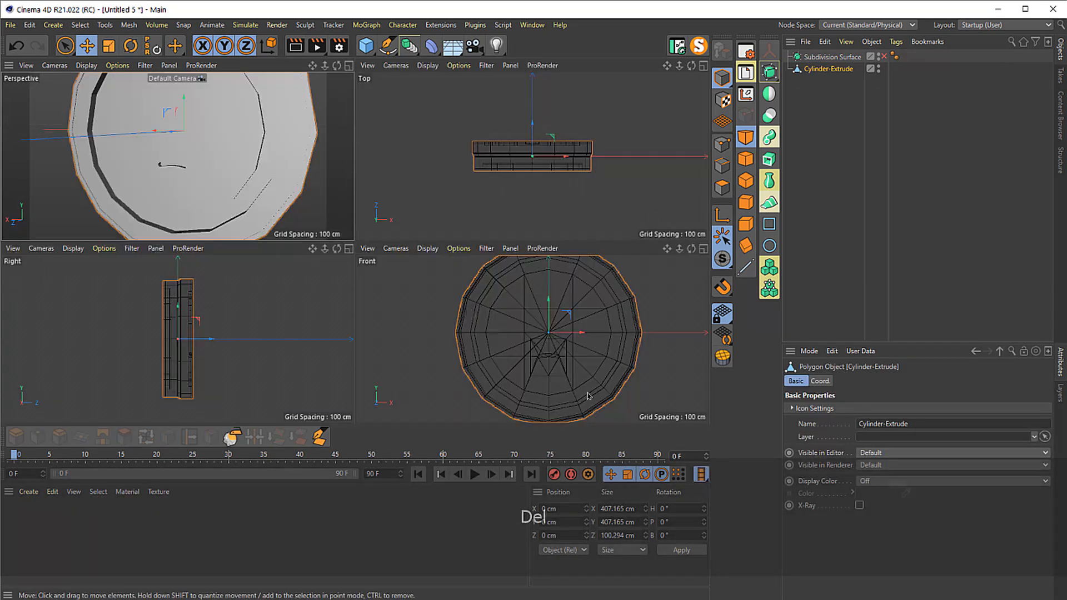
middle_click(459, 377)
key("2")
left_click_drag(390, 288, 403, 225)
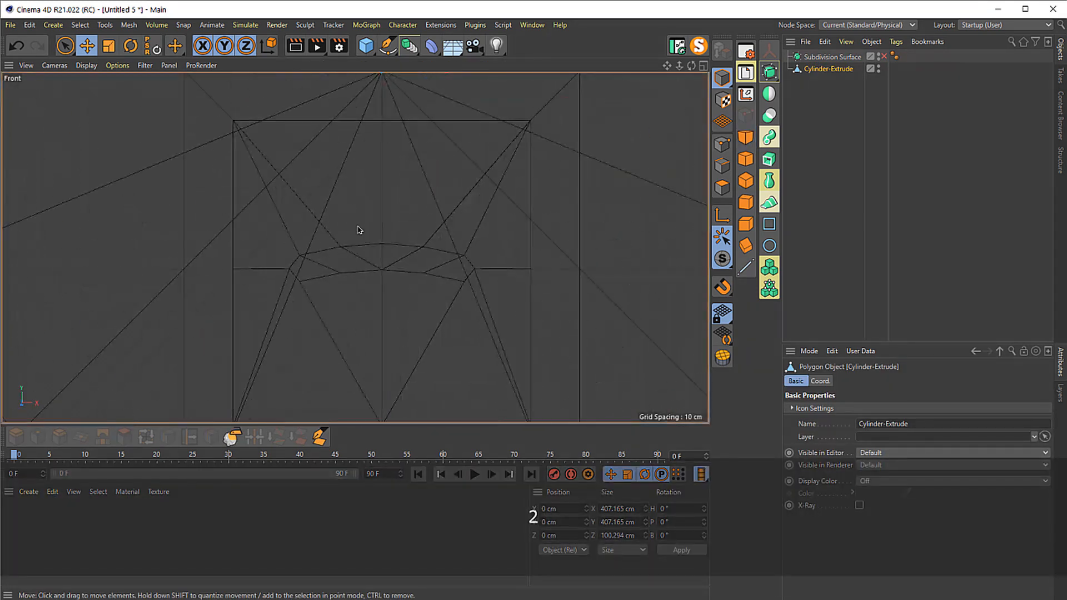
middle_click(359, 231)
middle_click(291, 161)
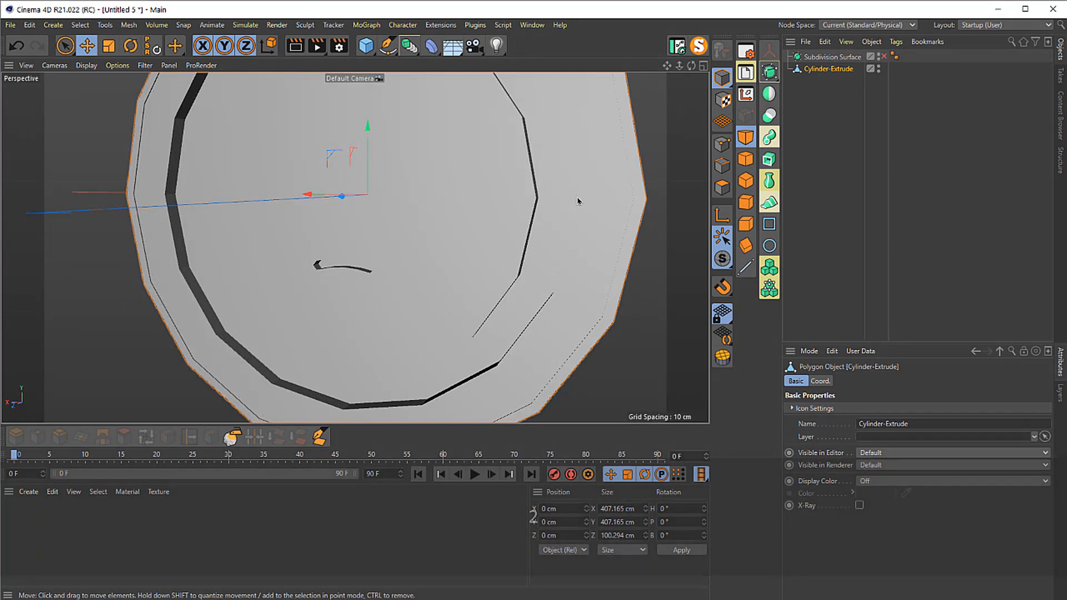
key("n")
key("b")
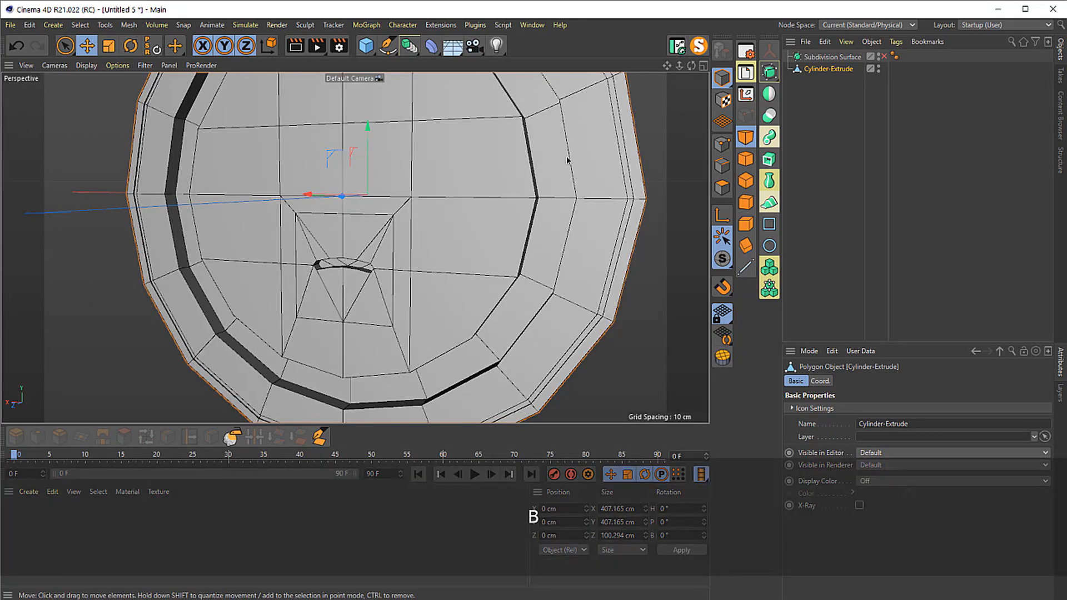
left_click(86, 65)
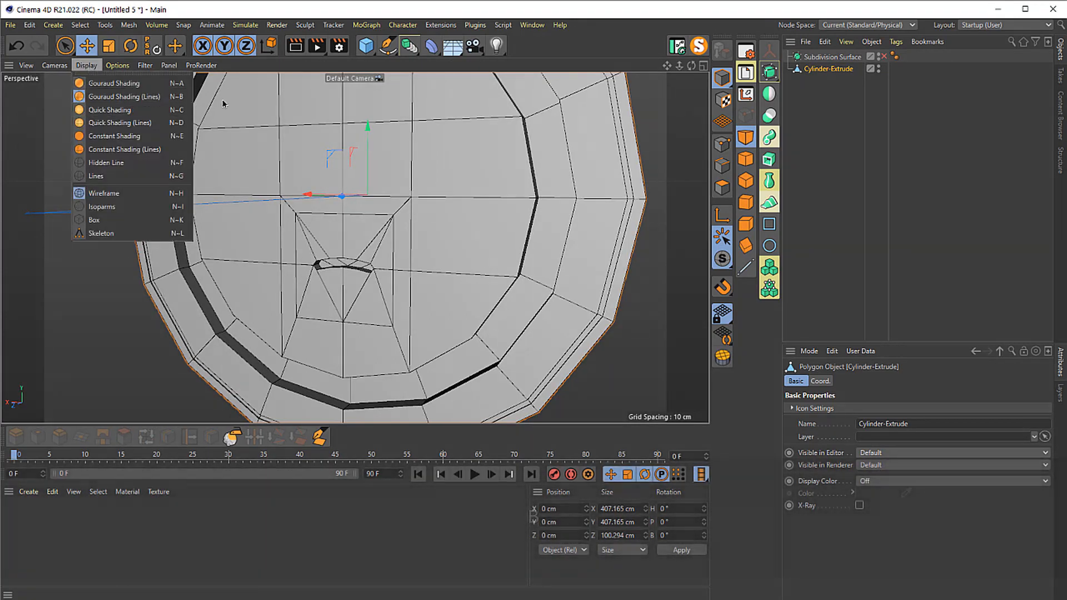
left_click(122, 101)
- Delete all the polygons lining the inside of the curved slot, including its end, side and floor faces
key("3")
left_click_drag(401, 283, 405, 261)
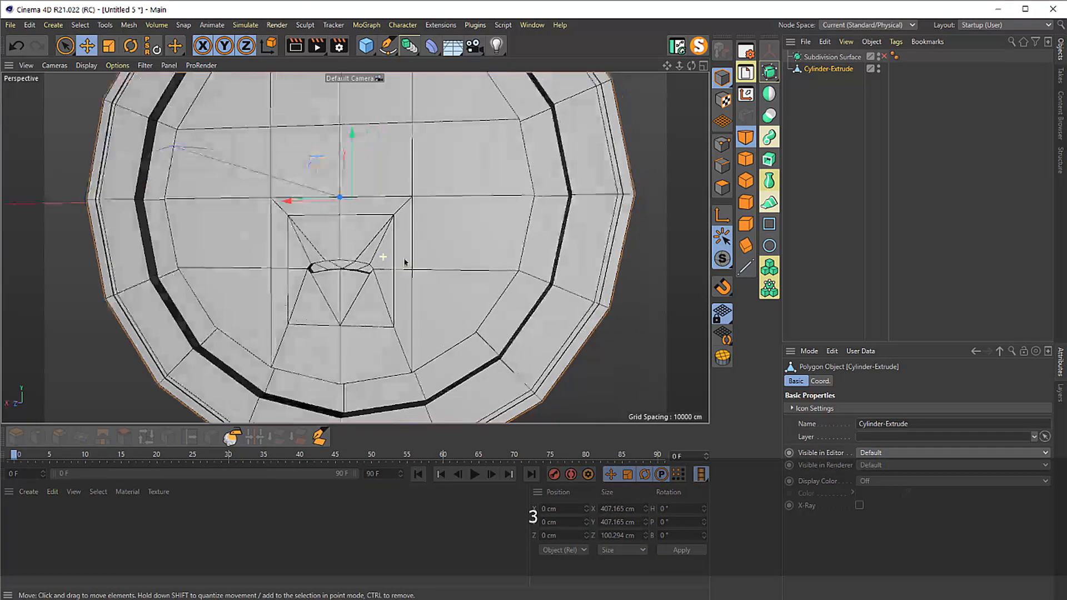
key("2")
left_click_drag(336, 293, 411, 281)
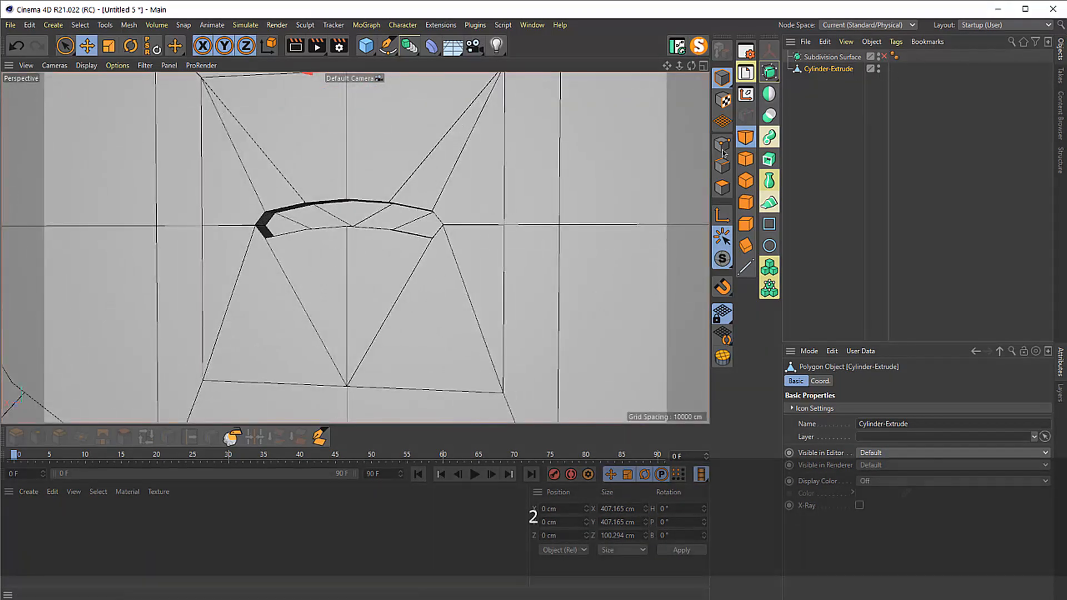
left_click(722, 187)
key("3")
left_click_drag(439, 201, 616, 193)
key("2")
key("3")
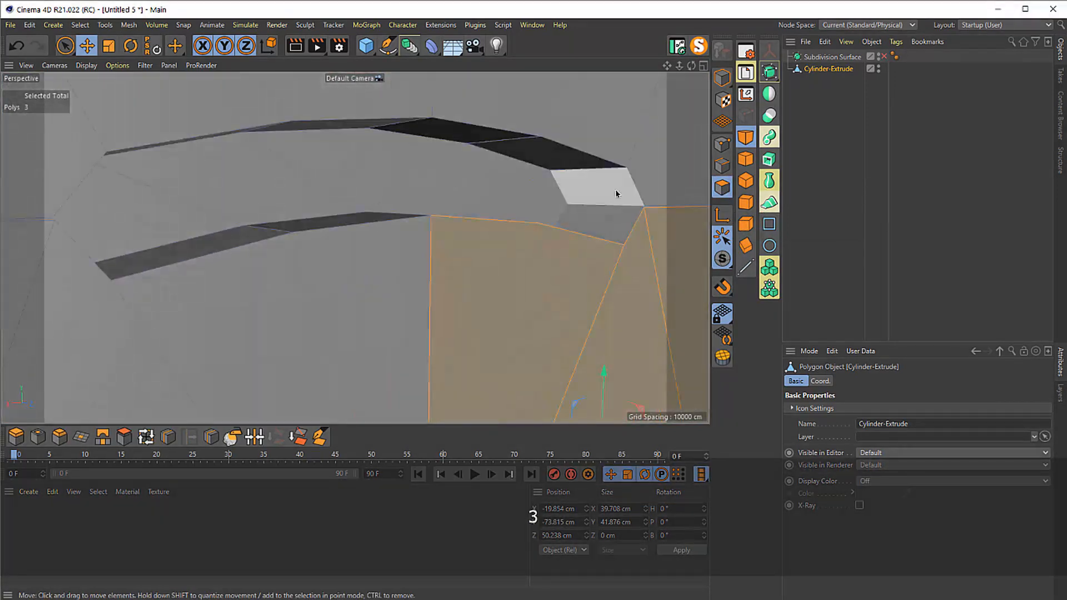
left_click(616, 194)
left_click(606, 218, "shift")
left_click(612, 234, "shift")
key("3")
left_click_drag(479, 231, 543, 214)
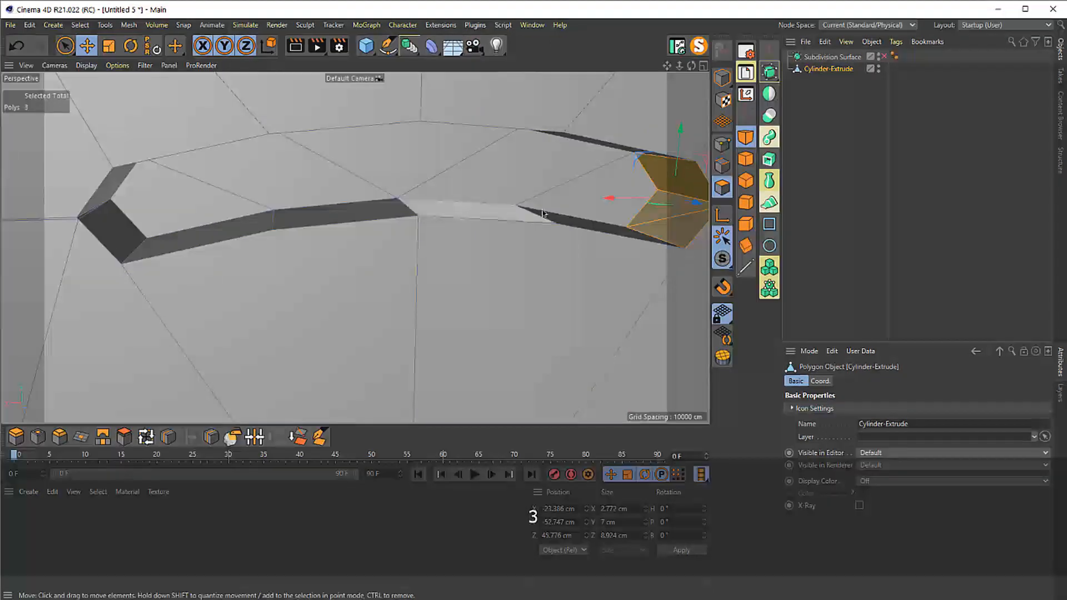
left_click(66, 47)
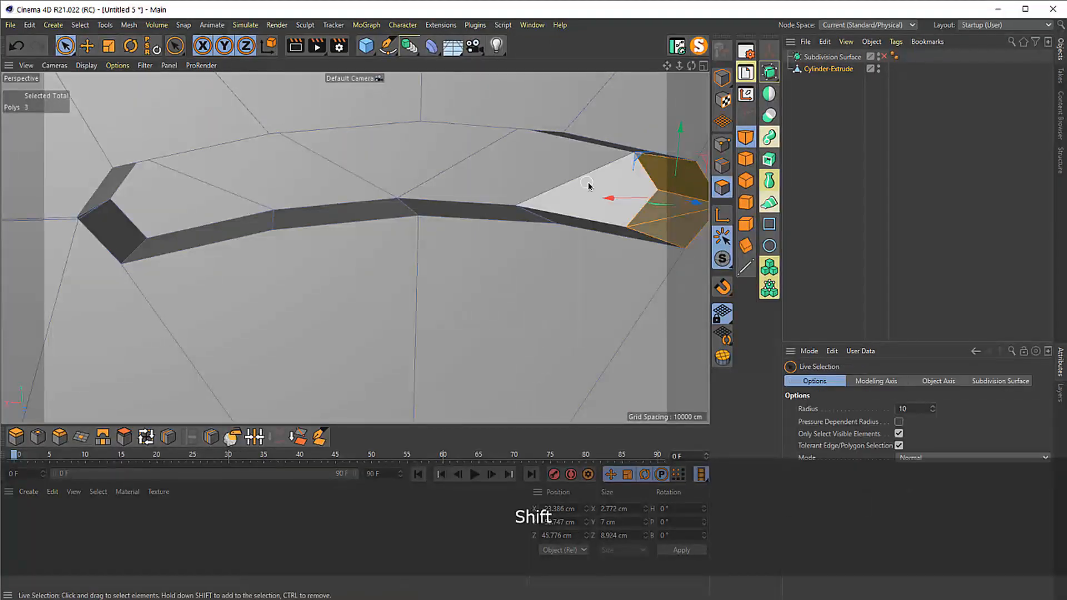
mouse_move(588, 185)
left_mouse_down("shift")
mouse_move(255, 174)
mouse_move(143, 222)
mouse_move(100, 202)
mouse_move(179, 150)
mouse_move(489, 157)
mouse_move(576, 186)
mouse_move(518, 266)
left_mouse_up("shift")
key("3")
key("3")
left_click_drag(578, 281, 295, 200, "shift")
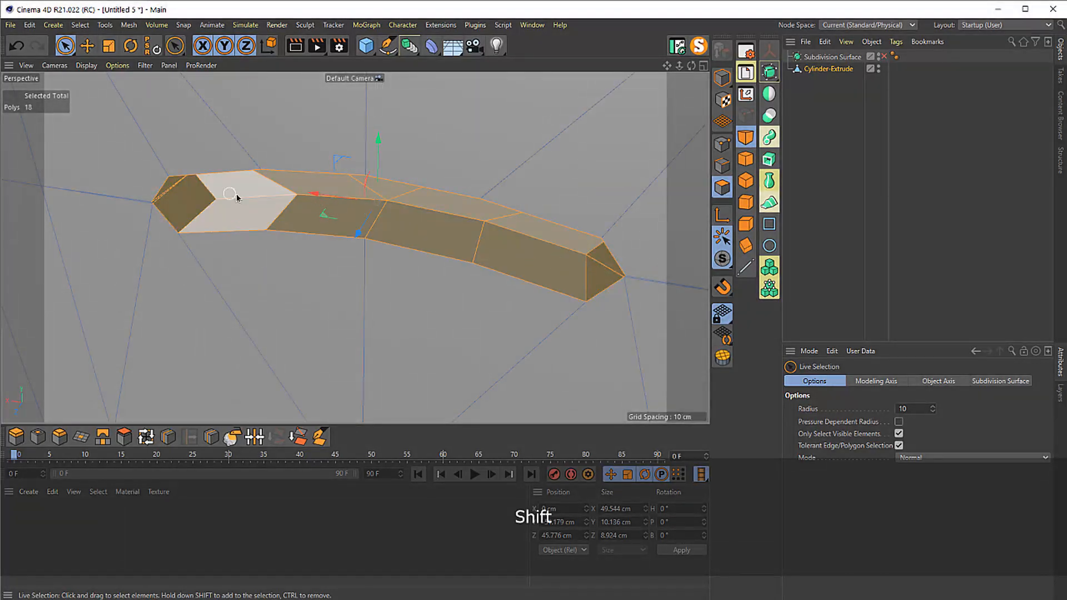
key("Delete")
- Examine the mesh lines and polygons around the open slot, especially the narrow polygon beside its right end
key("3")
left_click_drag(336, 244, 78, 250)
key("1")
key("2")
key("1")
left_click_drag(297, 229, 341, 160)
key("2")
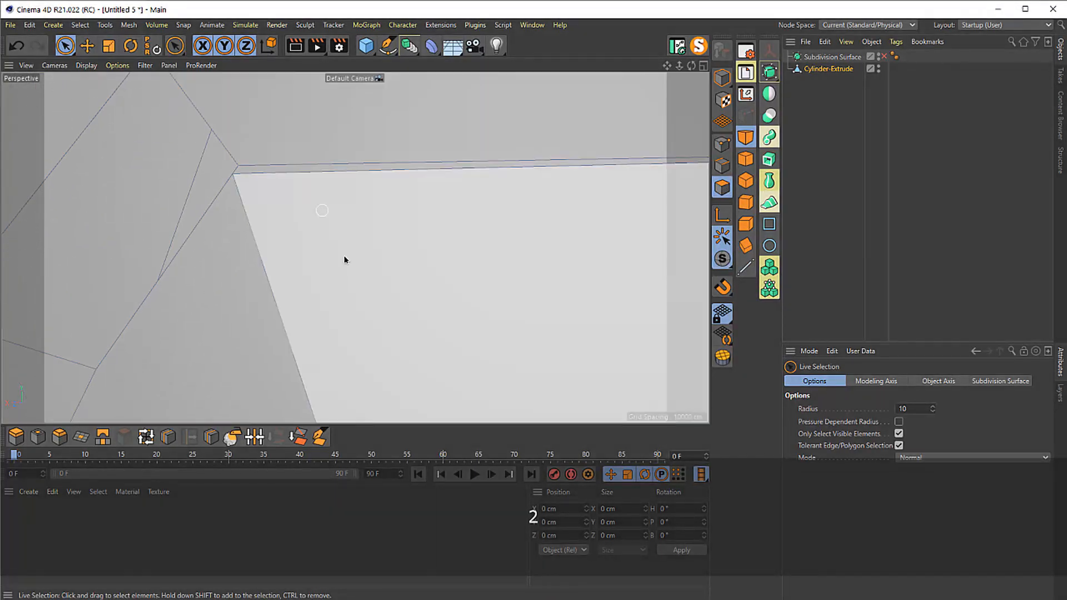
left_click_drag(345, 259, 298, 197)
key("1")
scroll(306, 254, "down", 2)
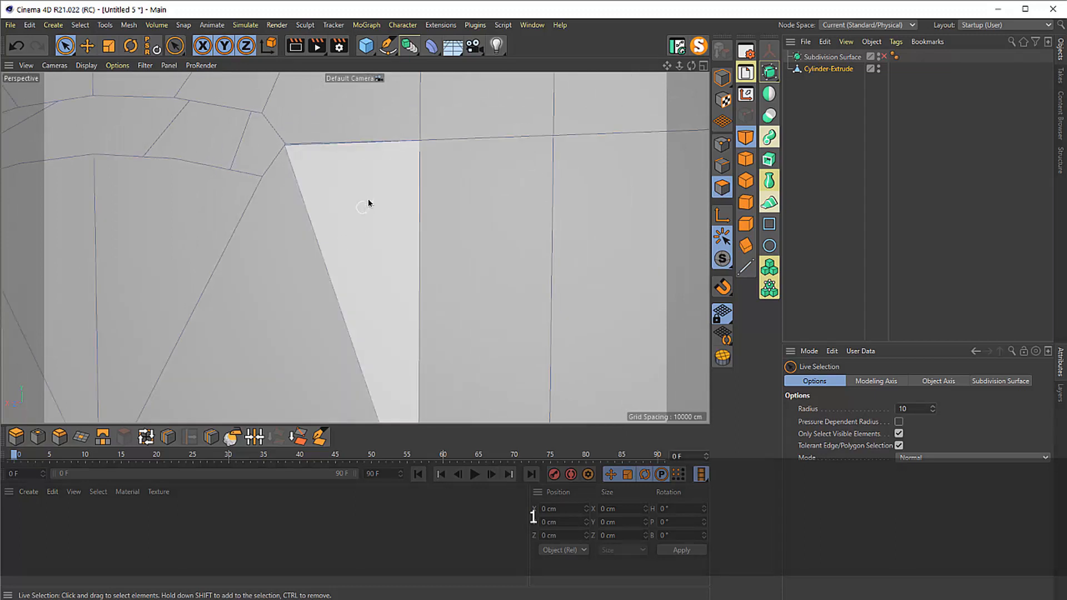
scroll(298, 154, "up", 5)
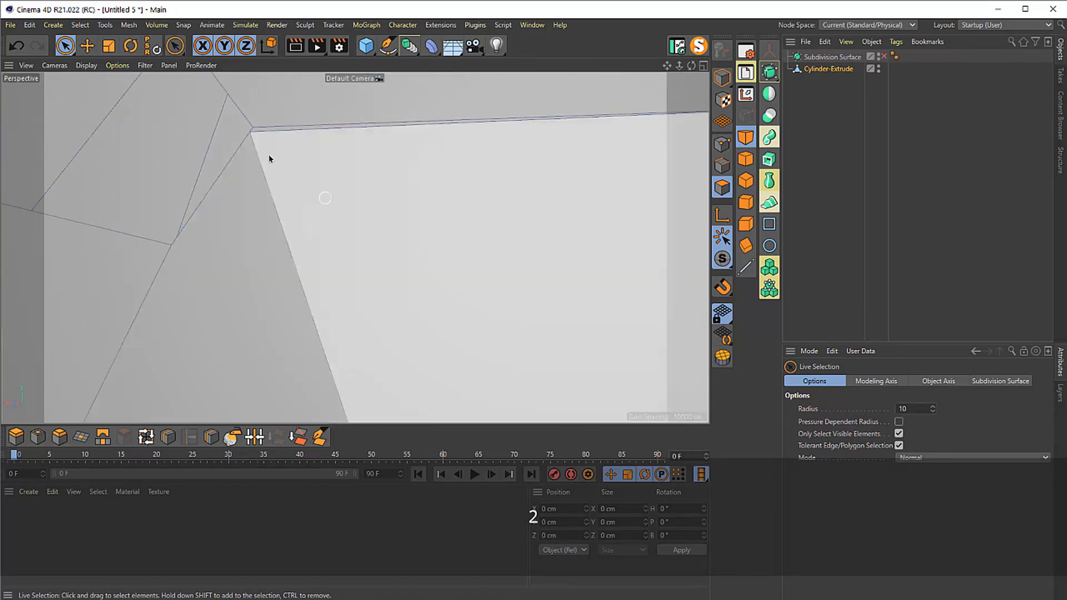
left_click(264, 153)
key("2")
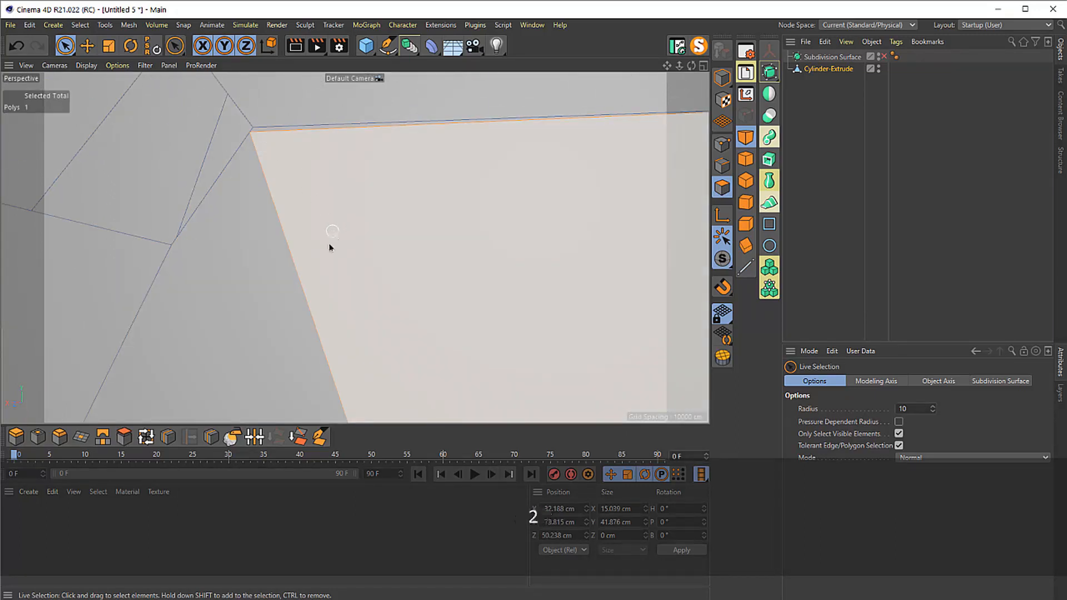
left_click_drag(332, 231, 410, 286)
key("1")
key("2")
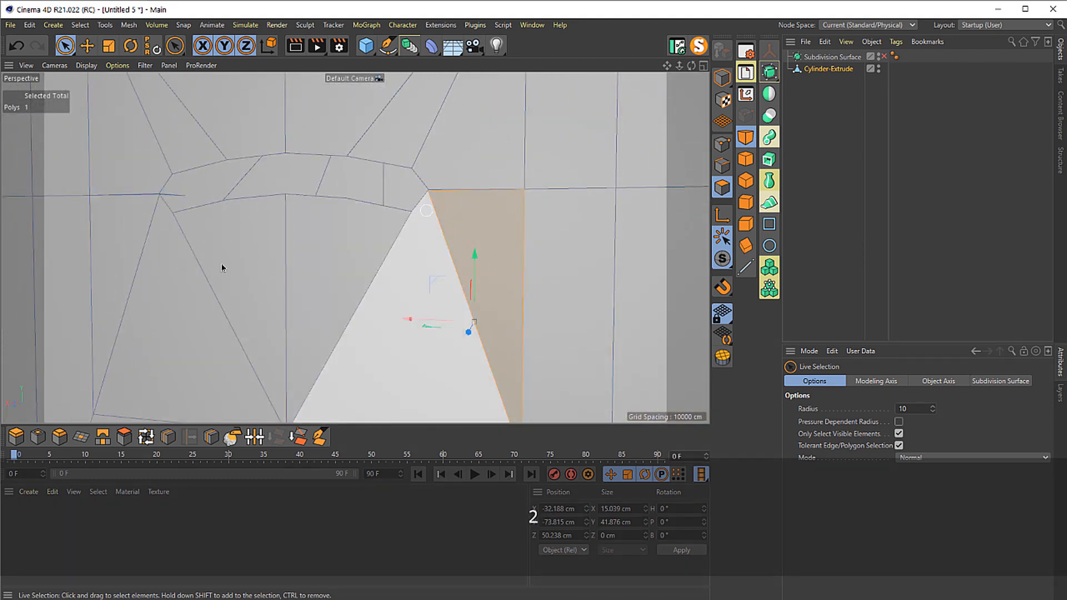
left_click_drag(221, 267, 341, 240)
key("1")
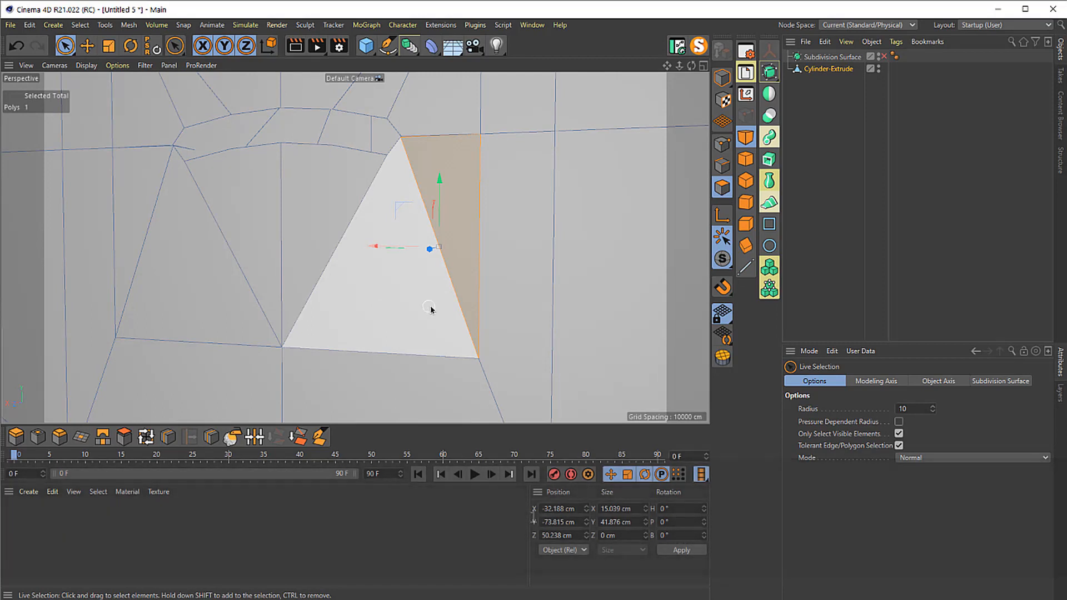
- Line Cut an edge from each lower corner of the surrounding square to the slot's lower corner point on that side
key("k")
left_click(484, 364)
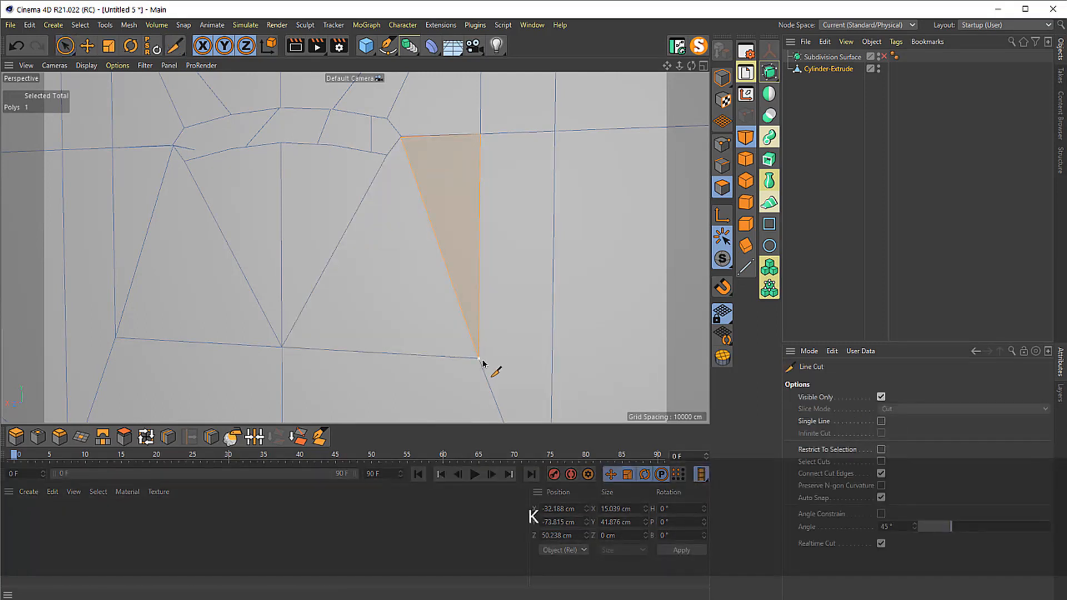
left_click(461, 329)
left_click(386, 158)
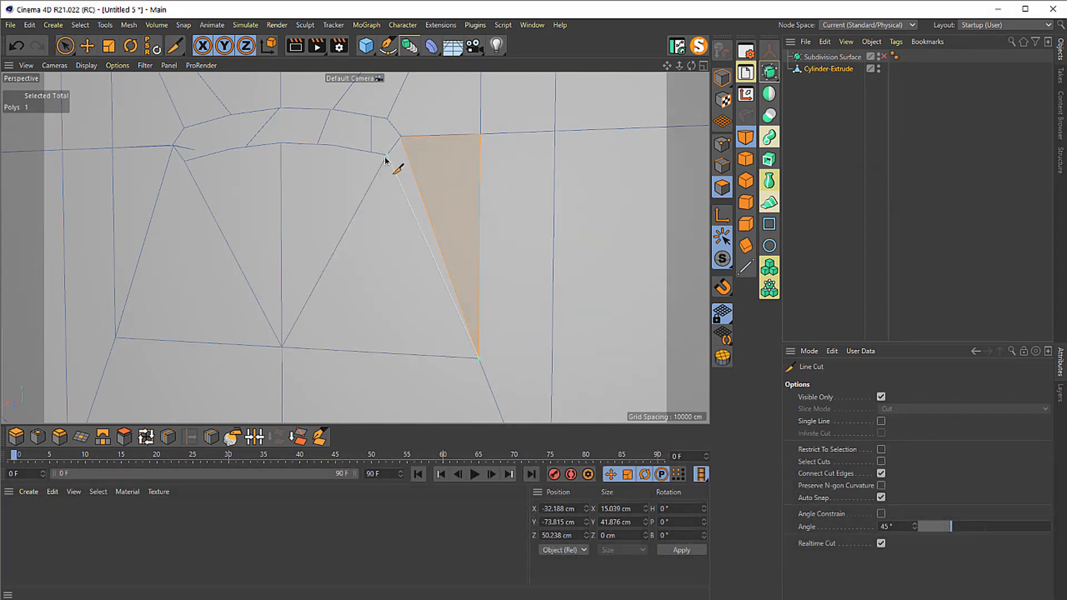
key("Escape")
key("3")
left_click_drag(339, 245, 352, 282)
key("2")
key("1")
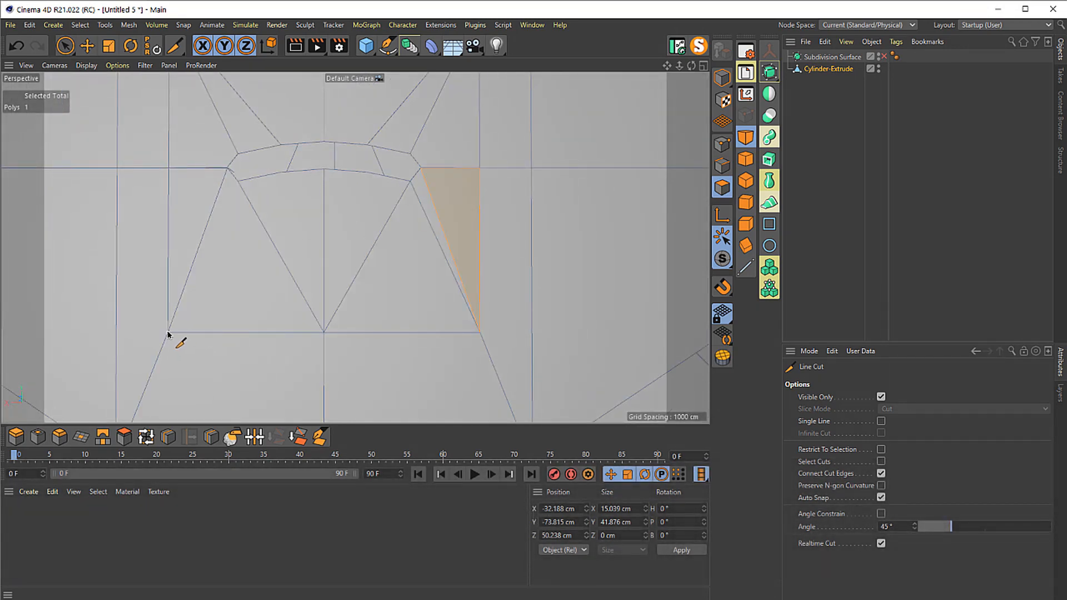
left_click(168, 333)
left_click(239, 183)
key("Escape")
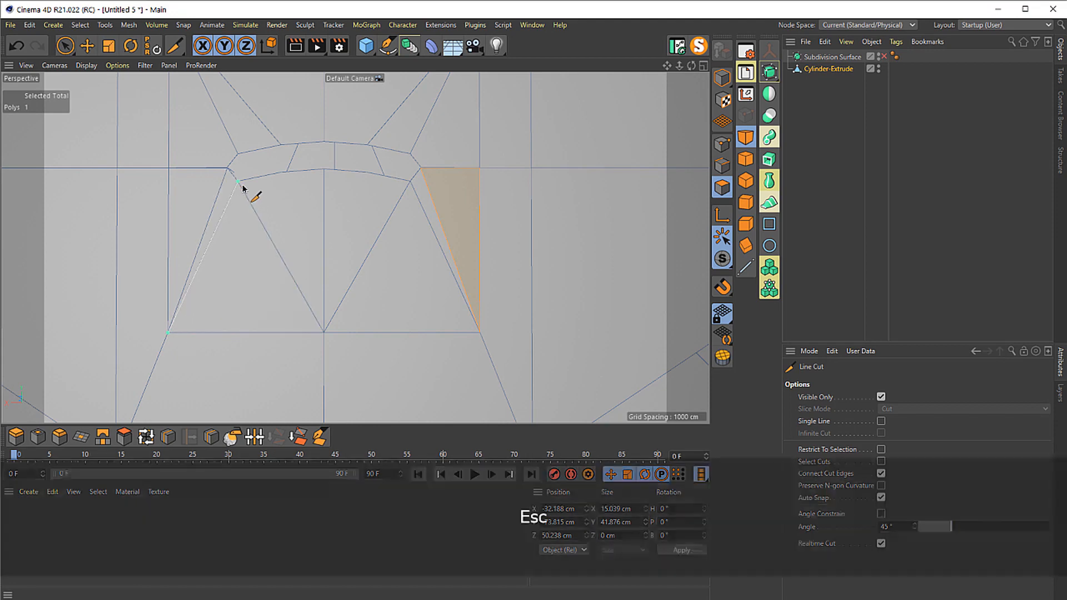
- Merge the triangle and the thin sliver beside the slot's right end into one polygon
key("e")
left_click(438, 224, "shift")
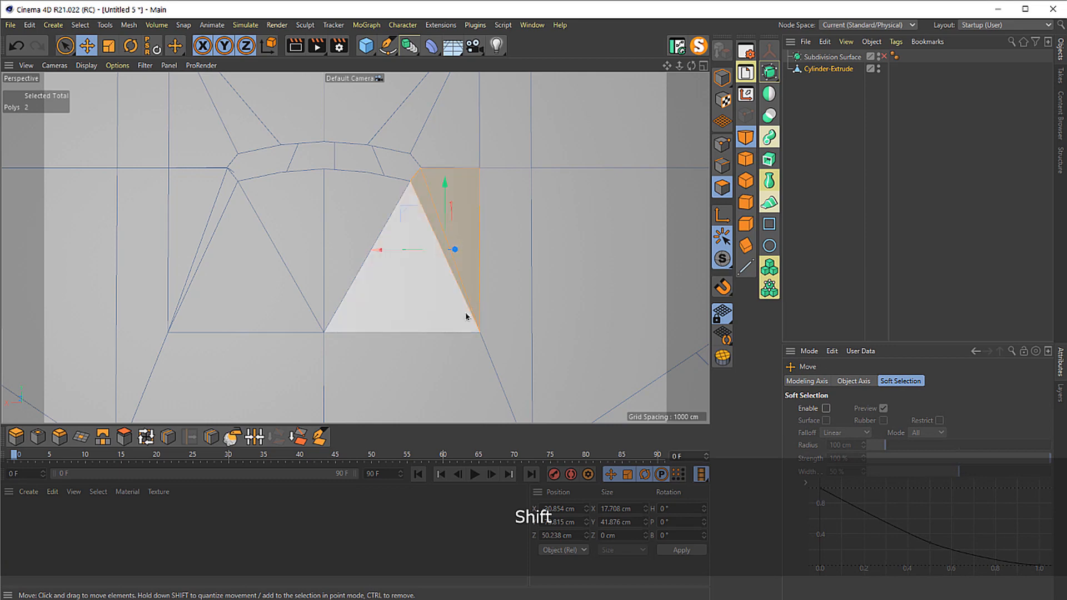
left_click(479, 339)
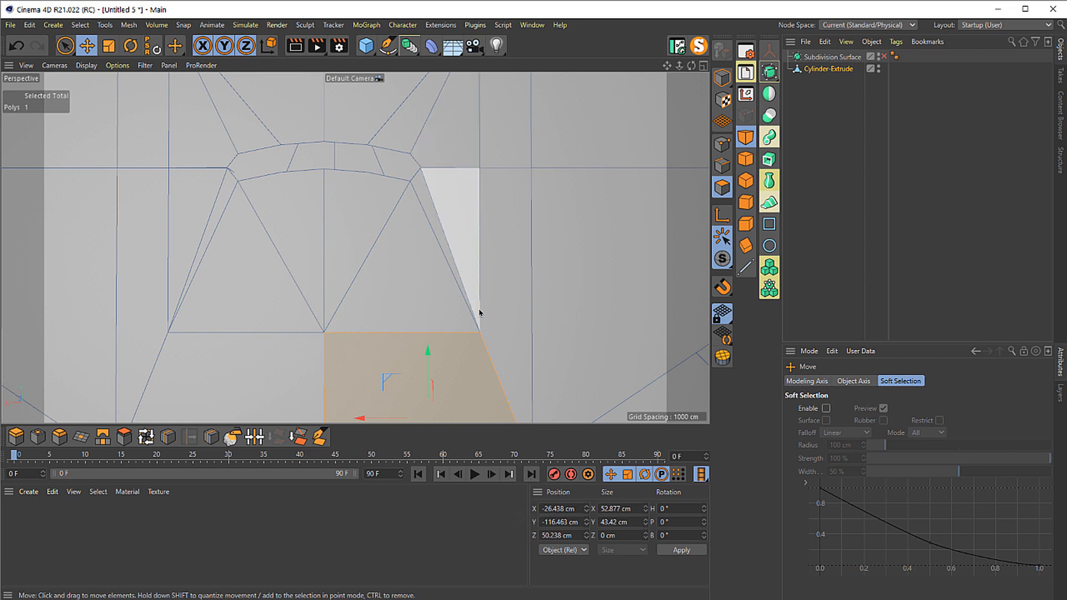
left_click(460, 230)
left_click(407, 214, "shift")
key("2")
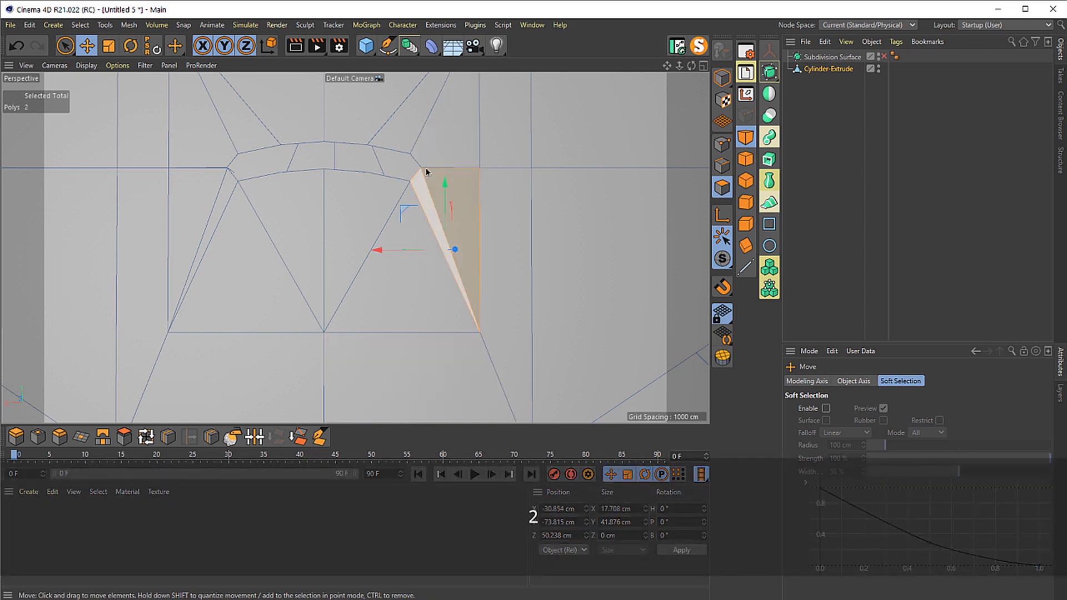
mouse_move(406, 214)
left_mouse_down()
mouse_move(424, 171)
mouse_move(385, 215)
left_mouse_up()
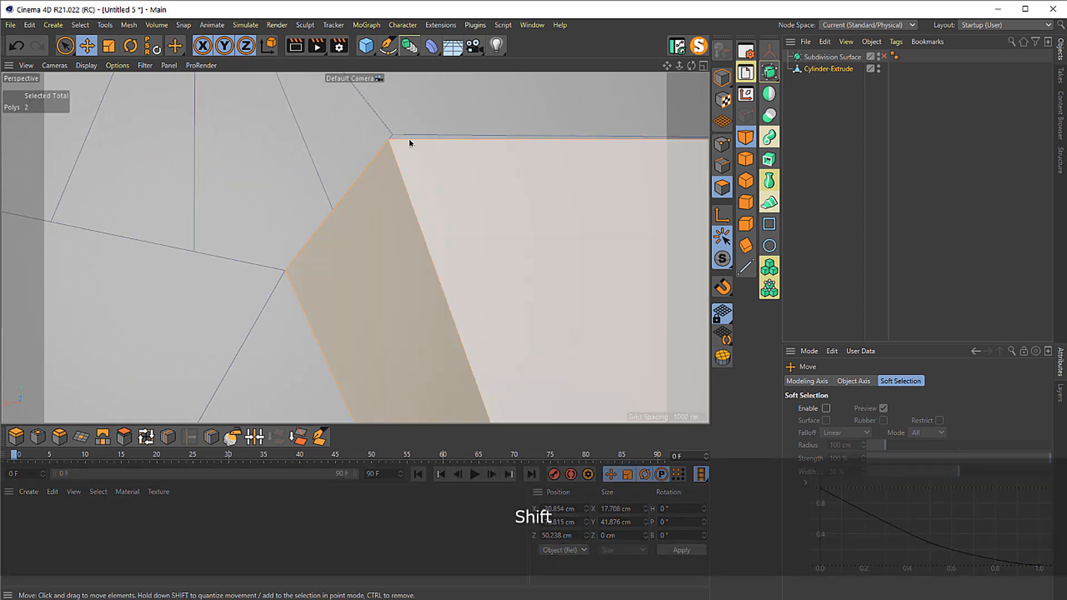
left_click(407, 141, "shift")
key("w")
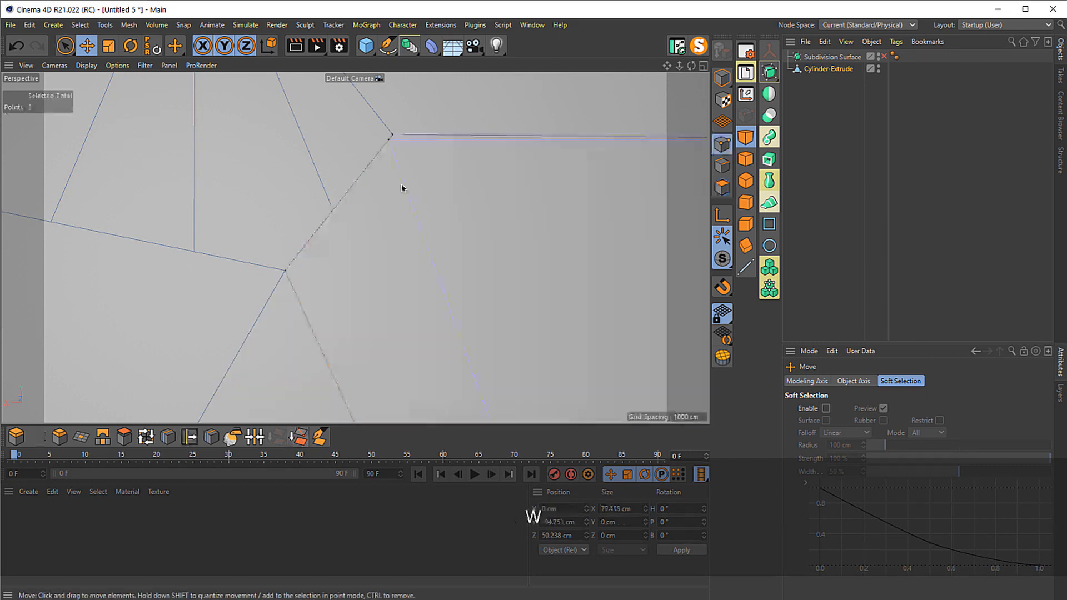
key("Delete")
- Line Cut two edges from the midpoint of the square's lower edge to the slot's lower-edge points either side of its centre
key("2")
left_click_drag(583, 241, 433, 246)
key("1")
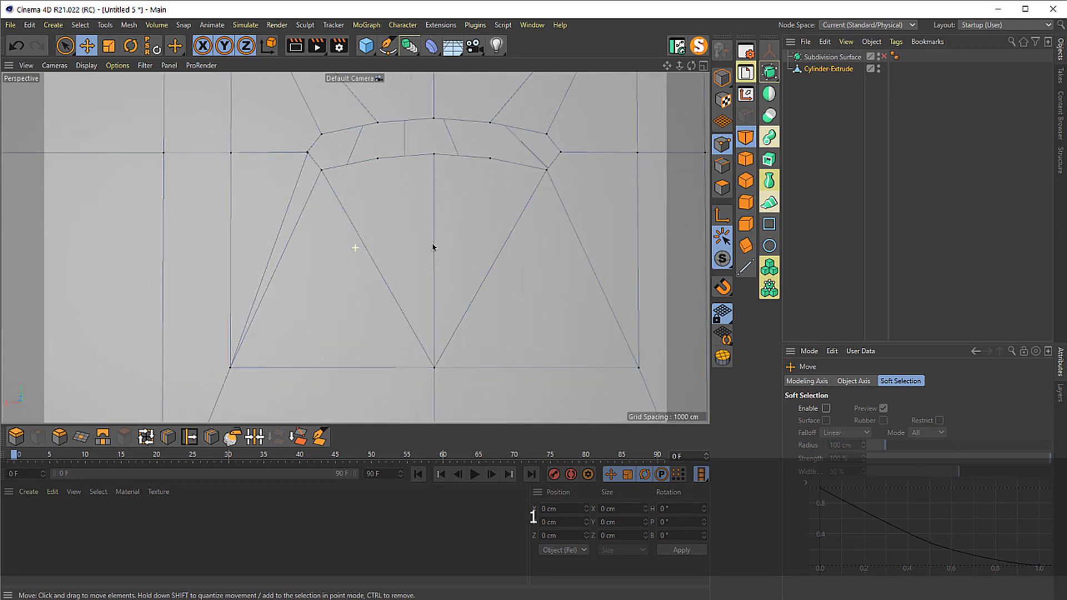
key("k")
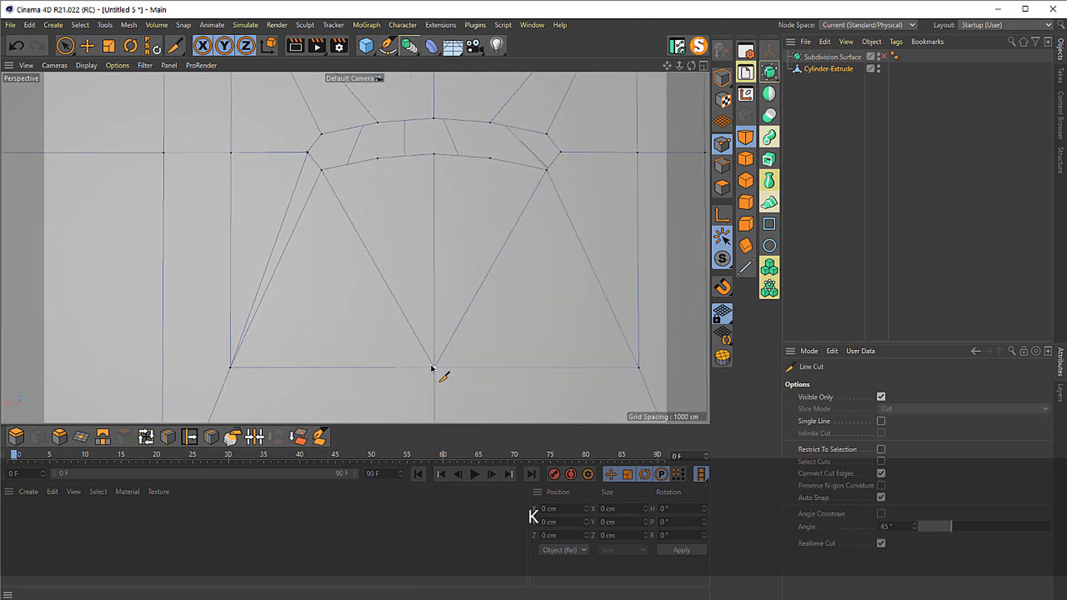
left_click(434, 365)
left_click(491, 160)
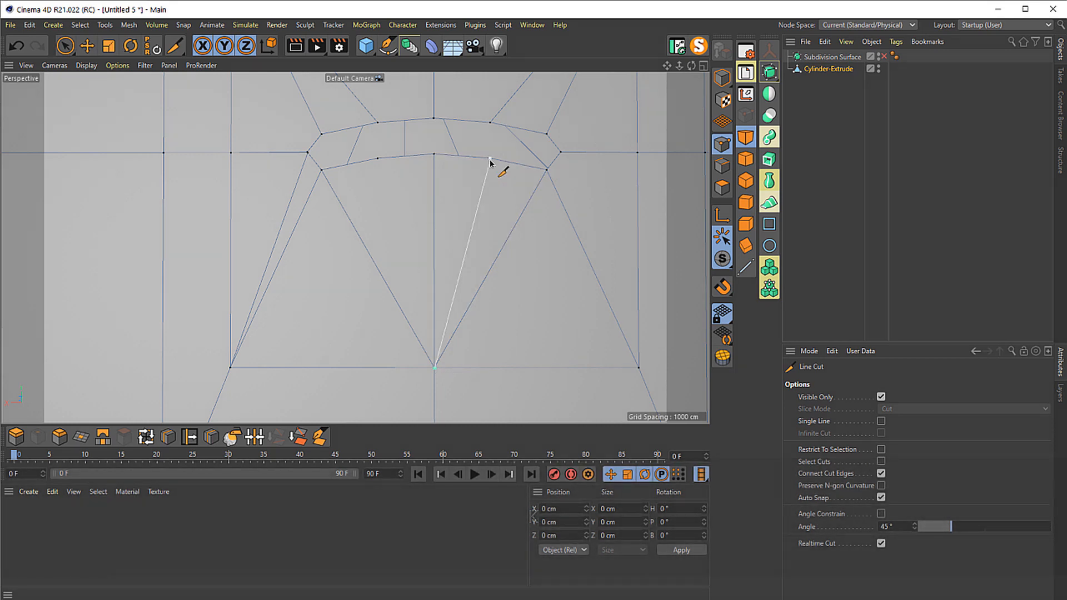
key("Escape")
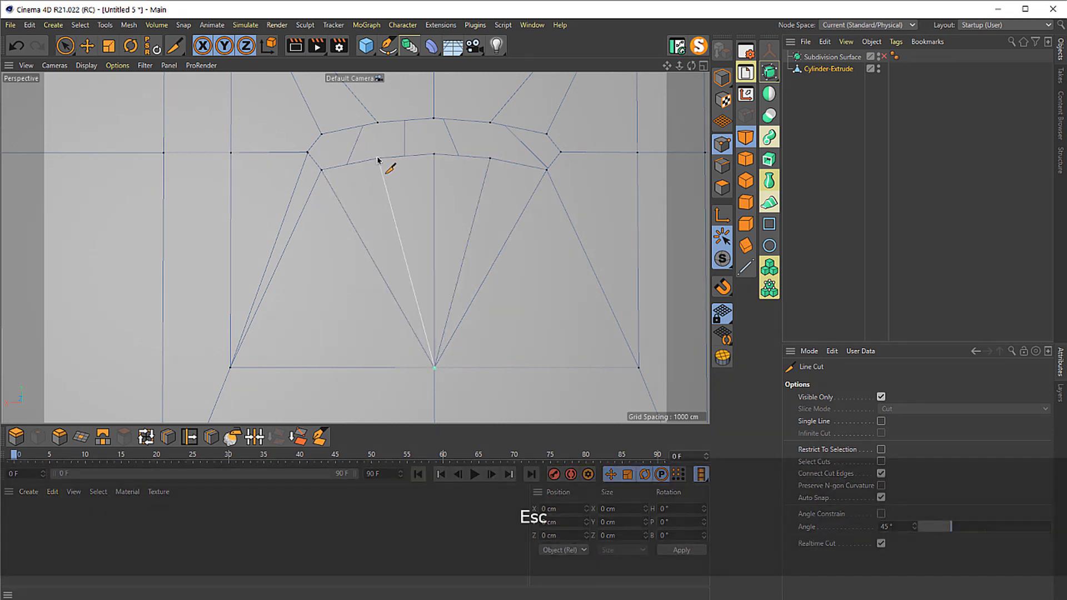
left_click(382, 161)
key("Escape")
key("Return")
- Melt the two thin triangles below the slot's centre into a single wedge polygon
key("e")
left_click(443, 202)
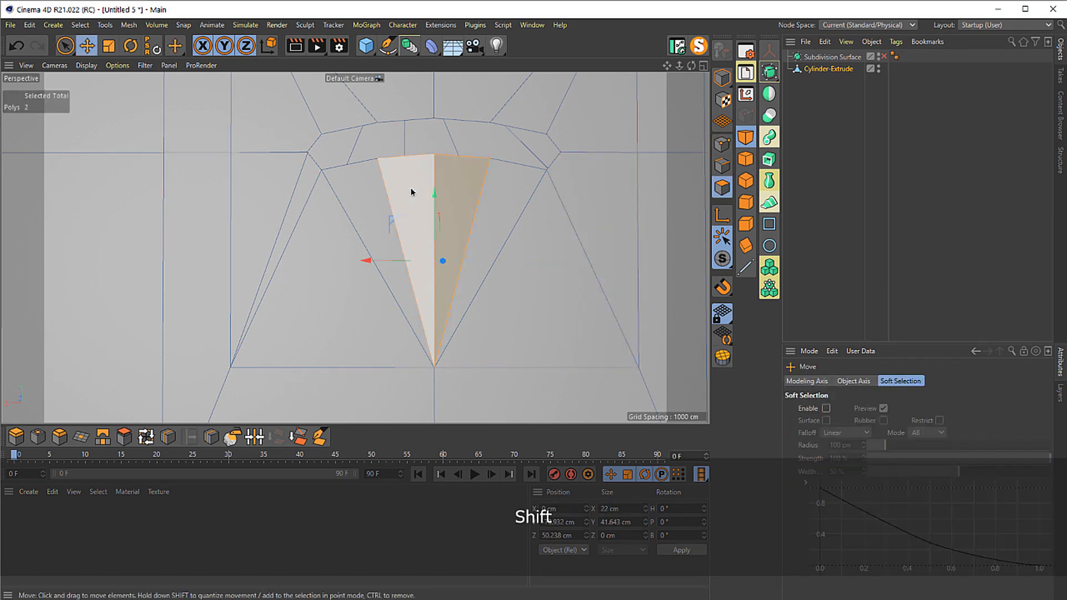
key("u")
key("z")
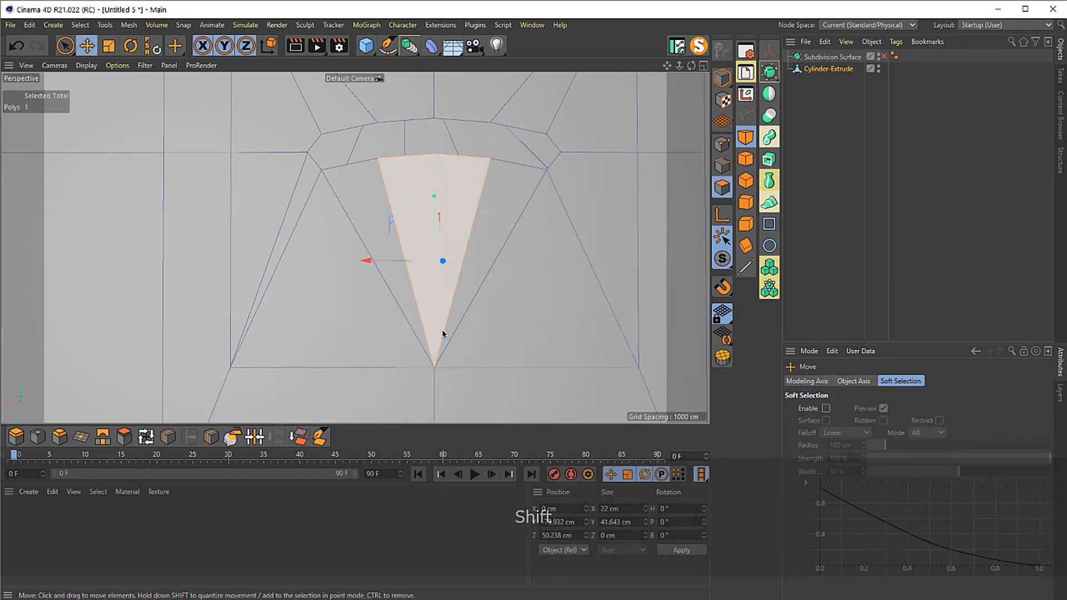
- Check the upper centre point and the bounding edges of the merged wedge below the slot
key("w")
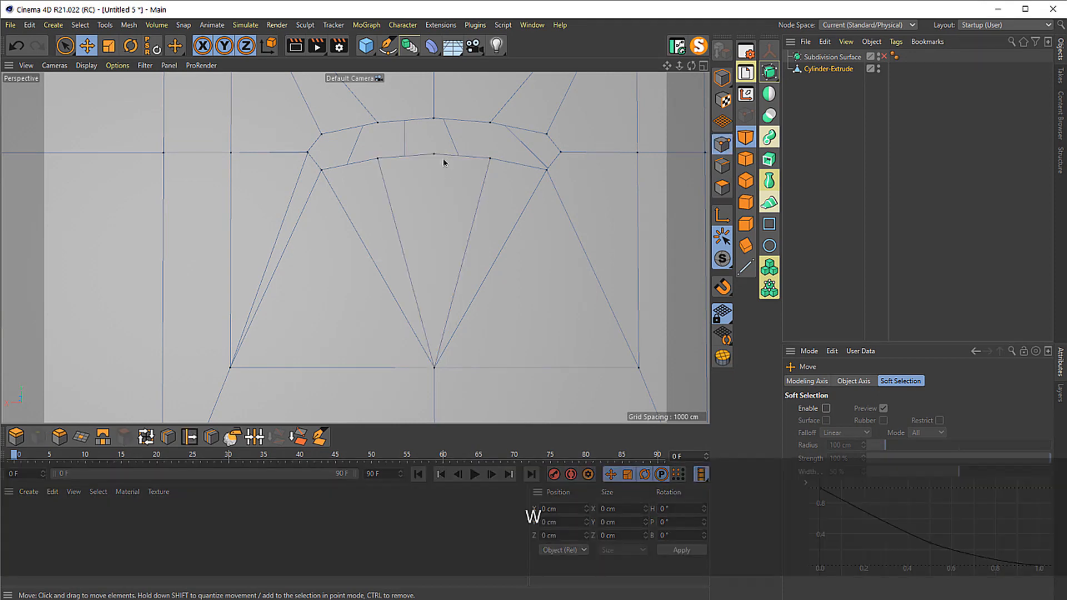
left_click(435, 159)
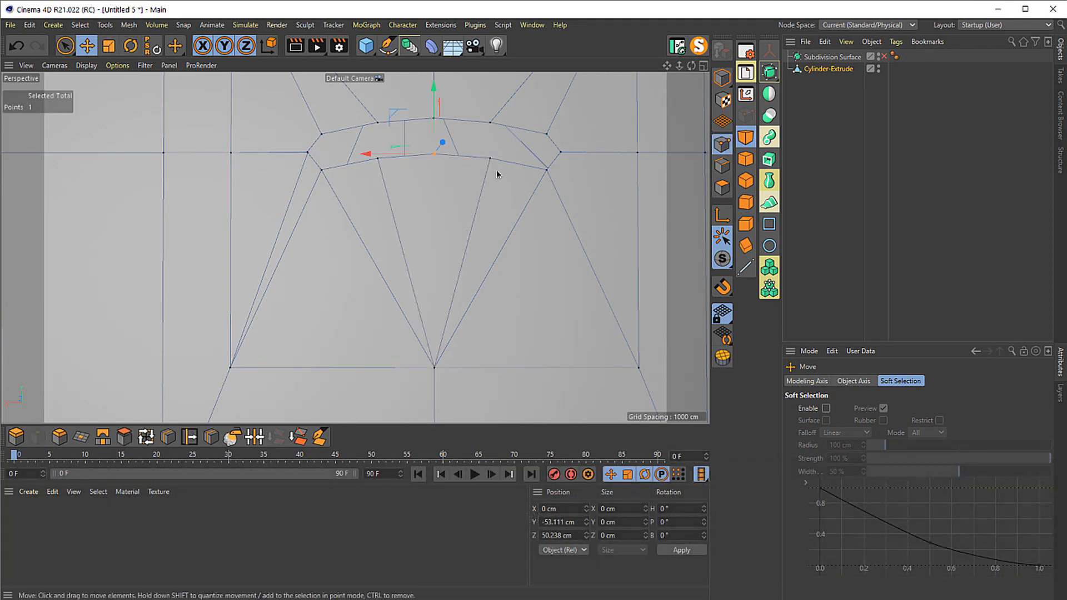
key("x")
left_click(476, 212)
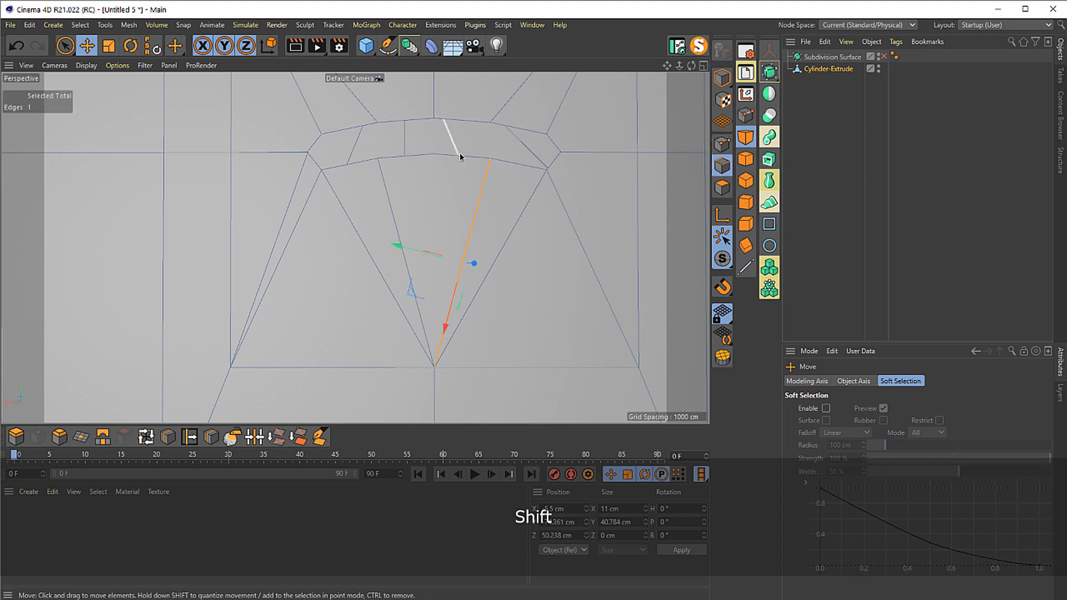
left_click(409, 165, "shift")
left_click(392, 186, "shift")
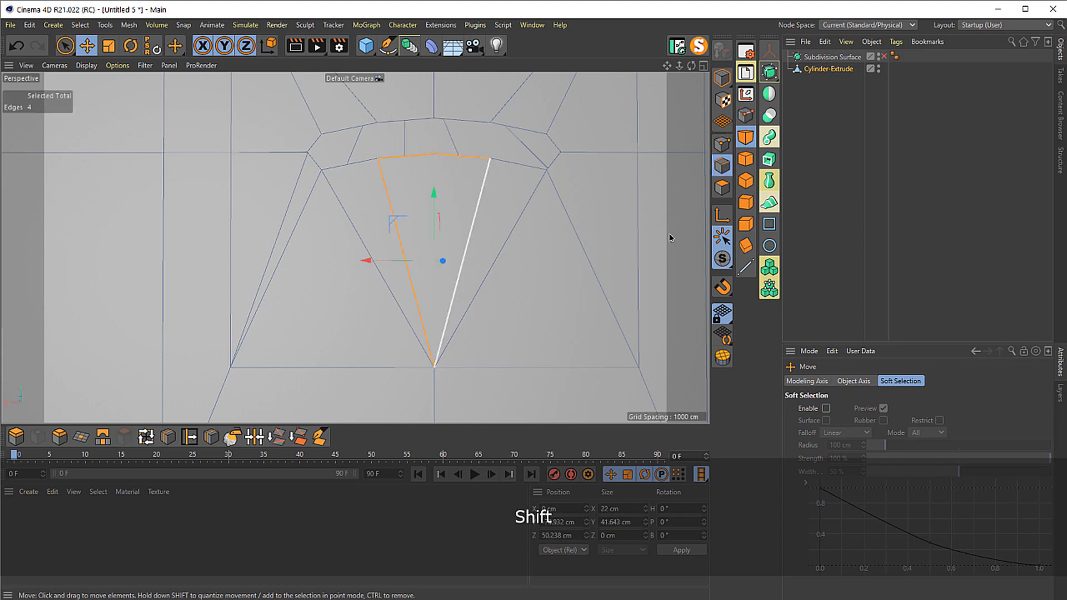
- Dissolve each pair of triangles on either side of the central wedge into one polygon per side
key("c")
left_click(527, 325)
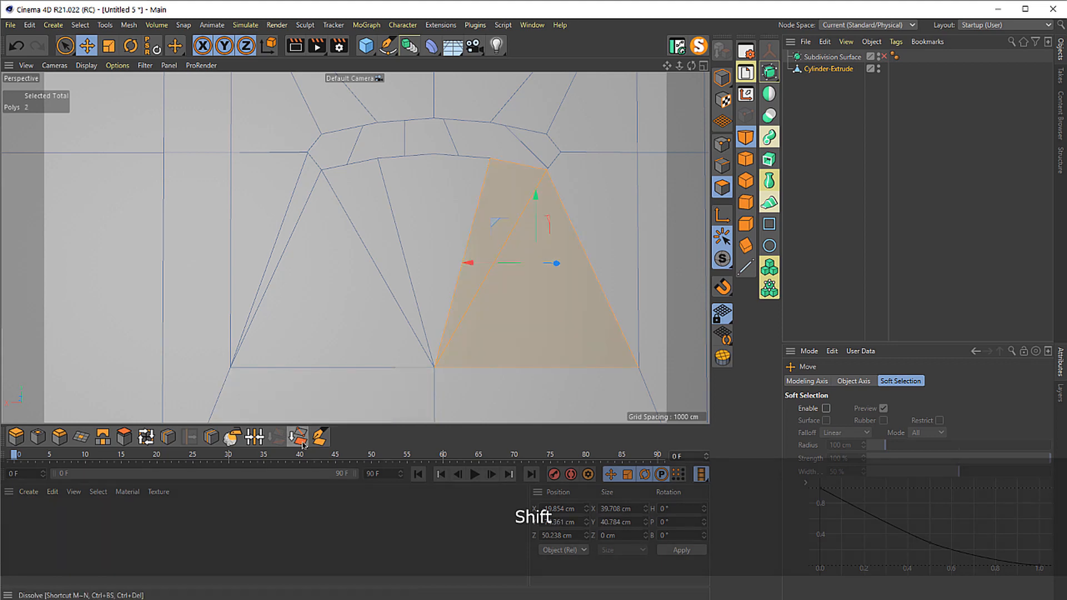
left_click(303, 438)
left_click(328, 311)
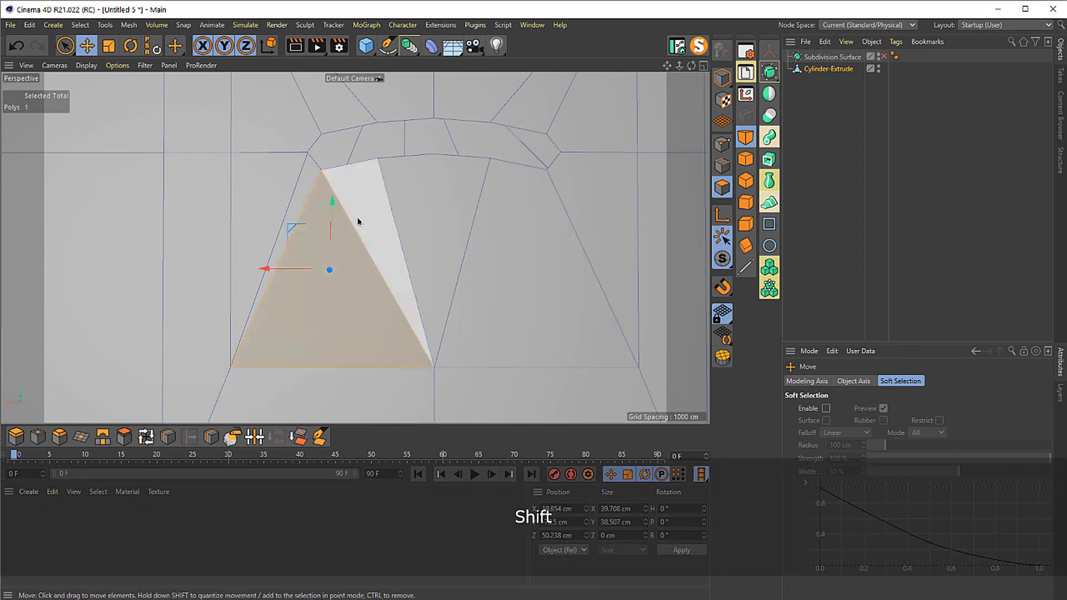
left_click(357, 221, "shift")
left_click(300, 438)
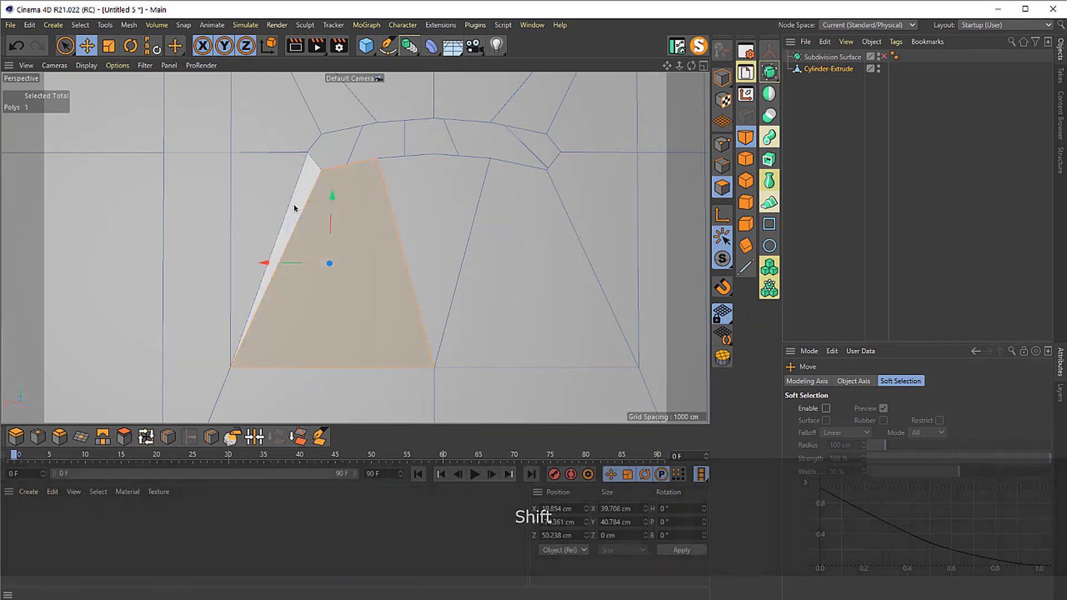
- Merge the thin sliver triangle below the slot's left end with its neighbouring polygon and check the corner points at the slot's tip
left_click(269, 195)
left_click(274, 210, "shift")
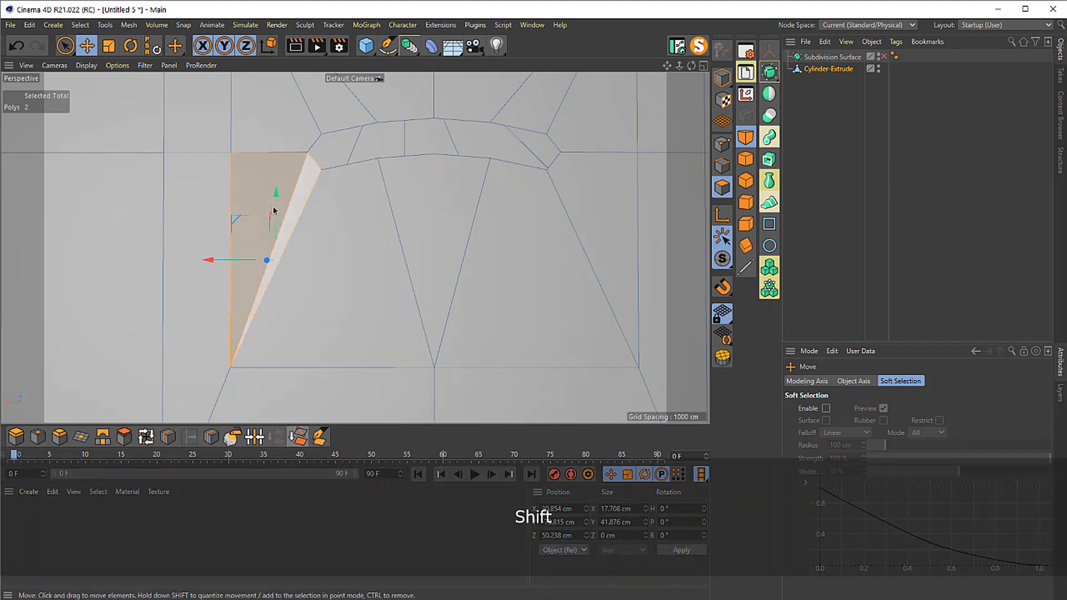
scroll(273, 210, "up", 5)
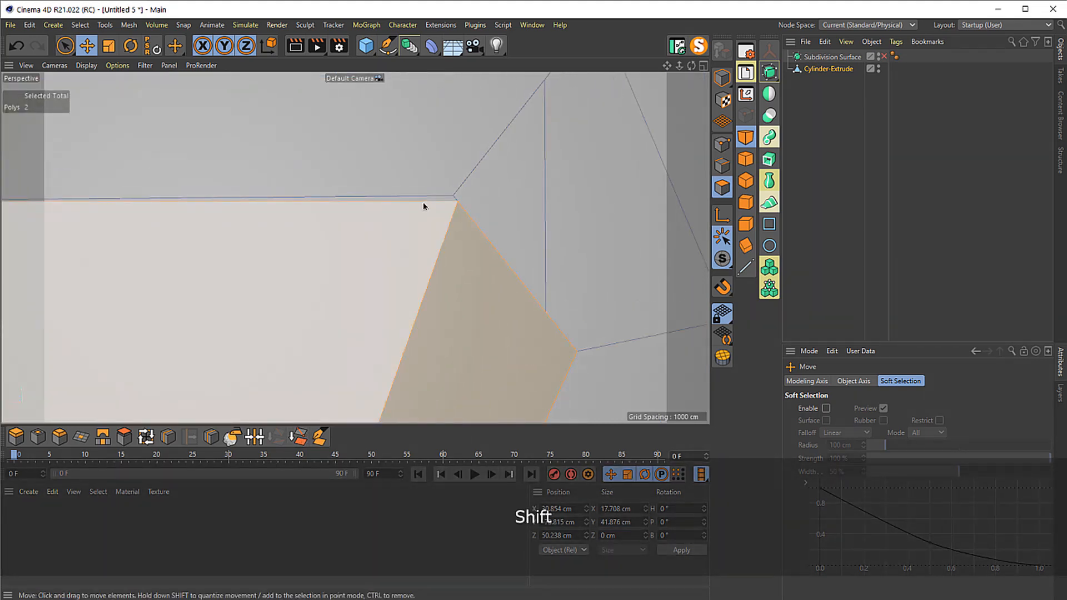
key("w")
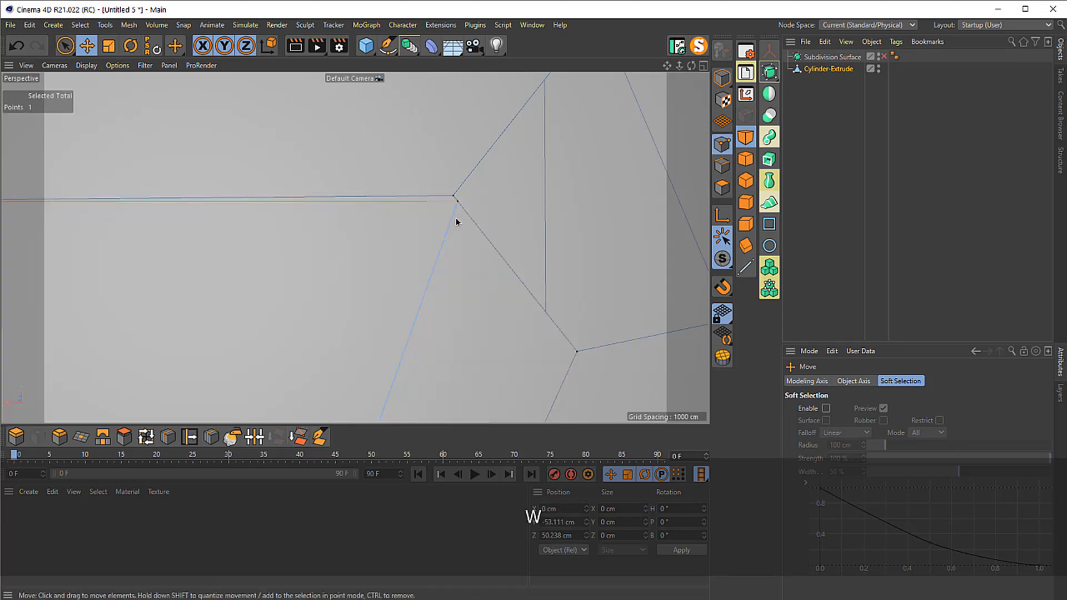
- Line Cut two edges from the midpoint of the square's upper edge to the slot's upper-edge points either side of its centre
left_click_drag(330, 195, 309, 258)
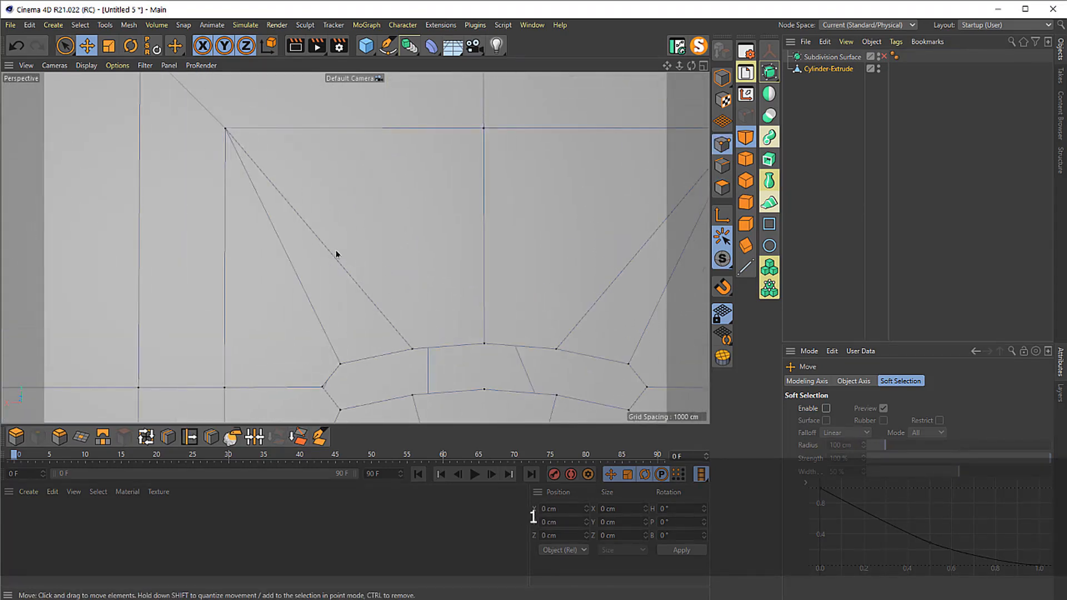
left_click_drag(371, 291, 296, 275)
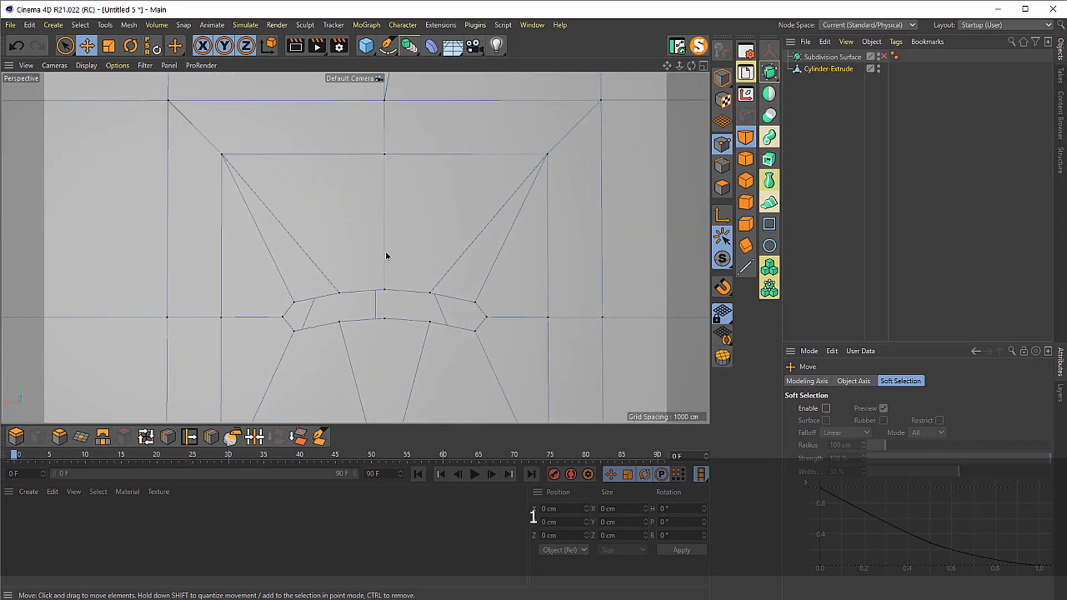
key("k")
key("k")
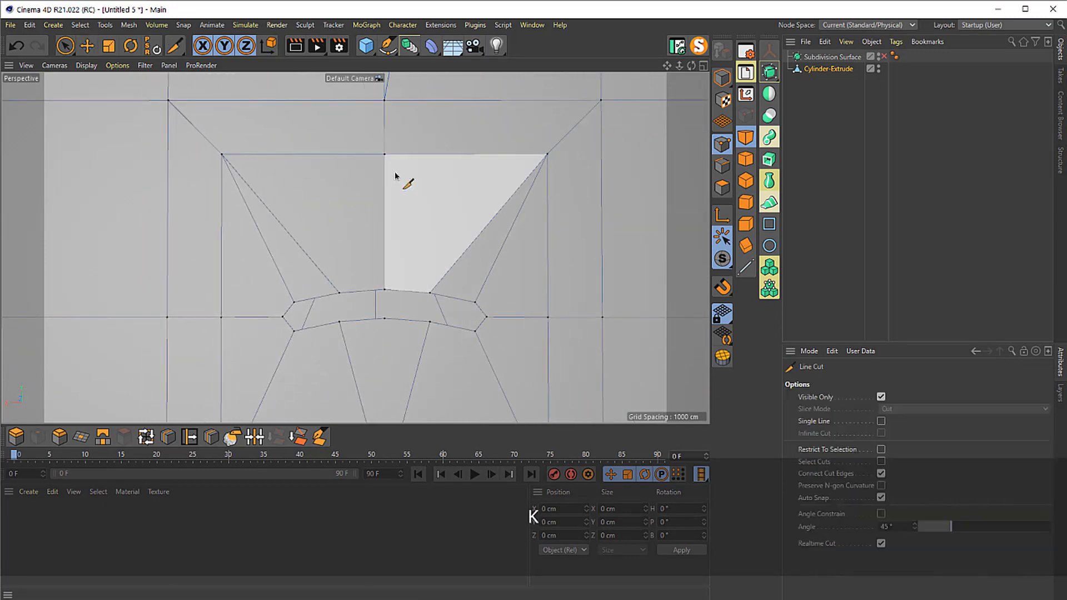
left_click(384, 154)
left_click(339, 294)
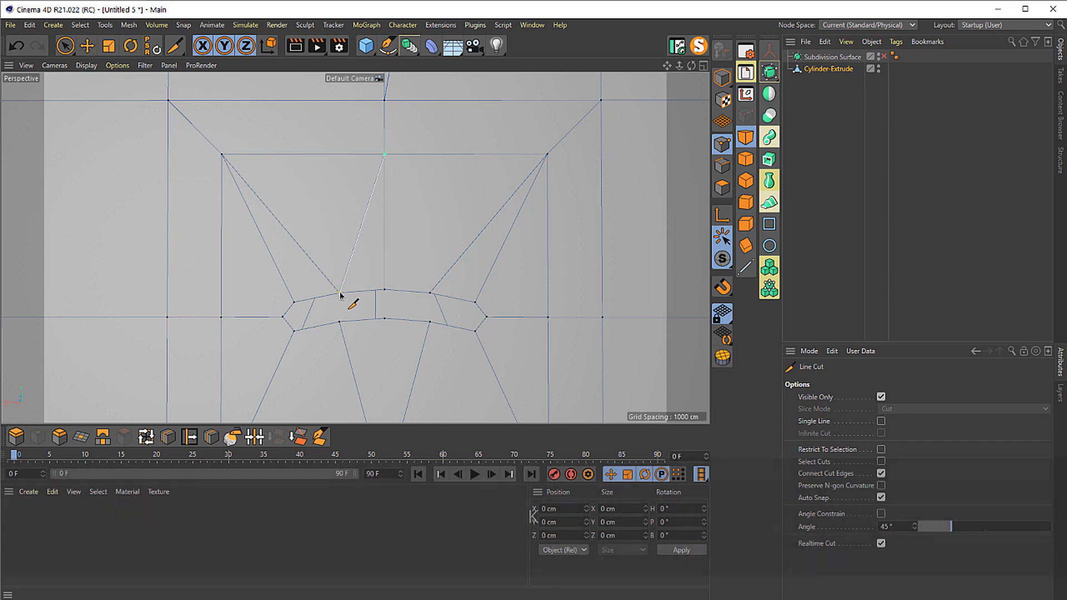
key("Escape")
left_click(431, 293)
left_click(385, 155)
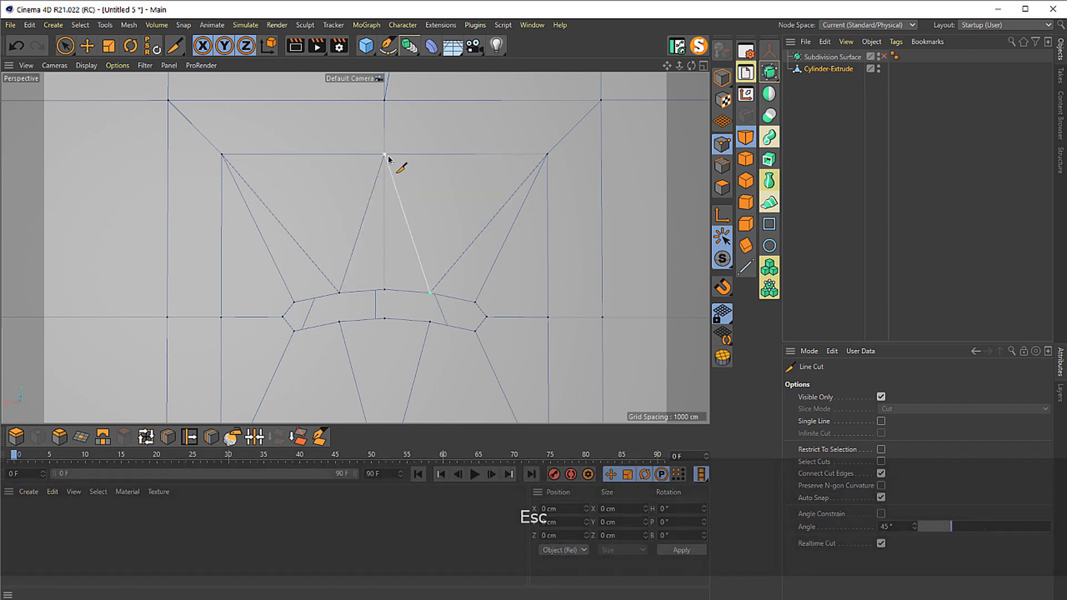
key("Escape")
- Dissolve the pairs of polygons above the slot, either side of its centre, into one polygon per side
key("c")
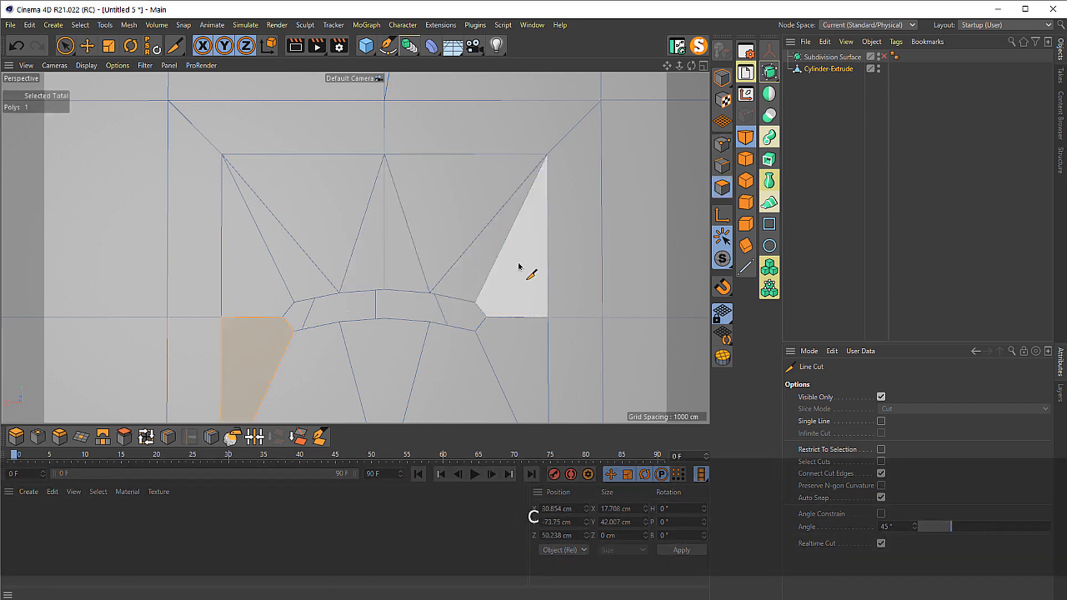
key("e")
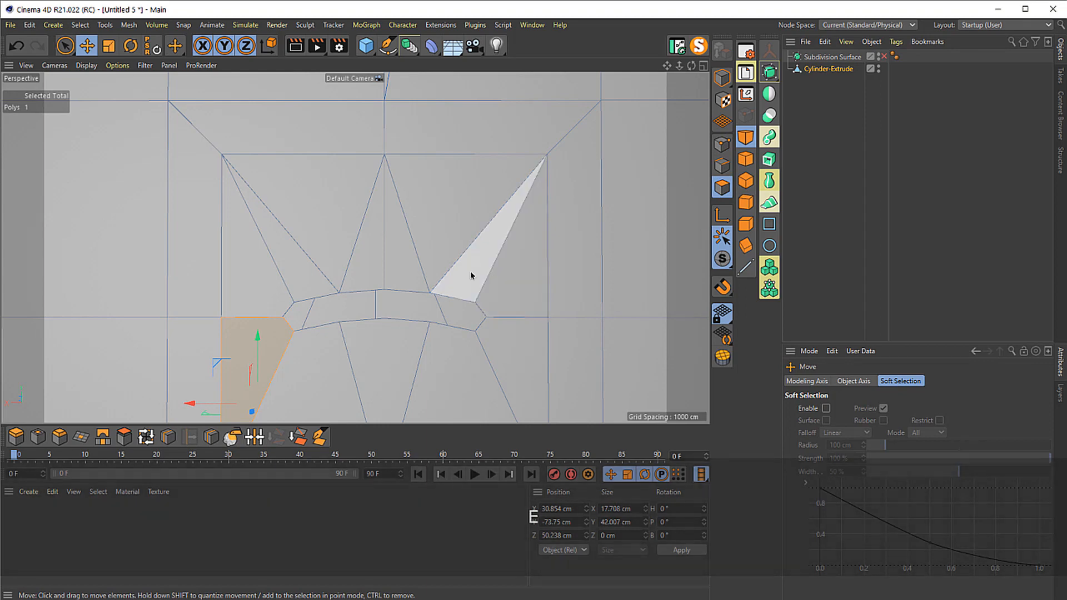
left_click(469, 276)
left_click(457, 215, "shift")
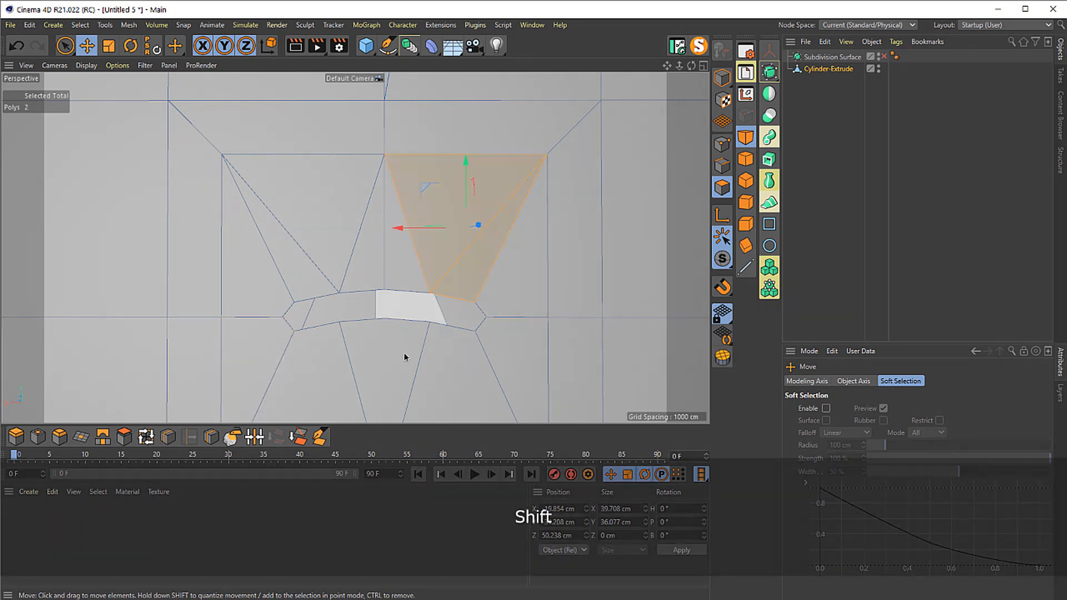
left_click(338, 240)
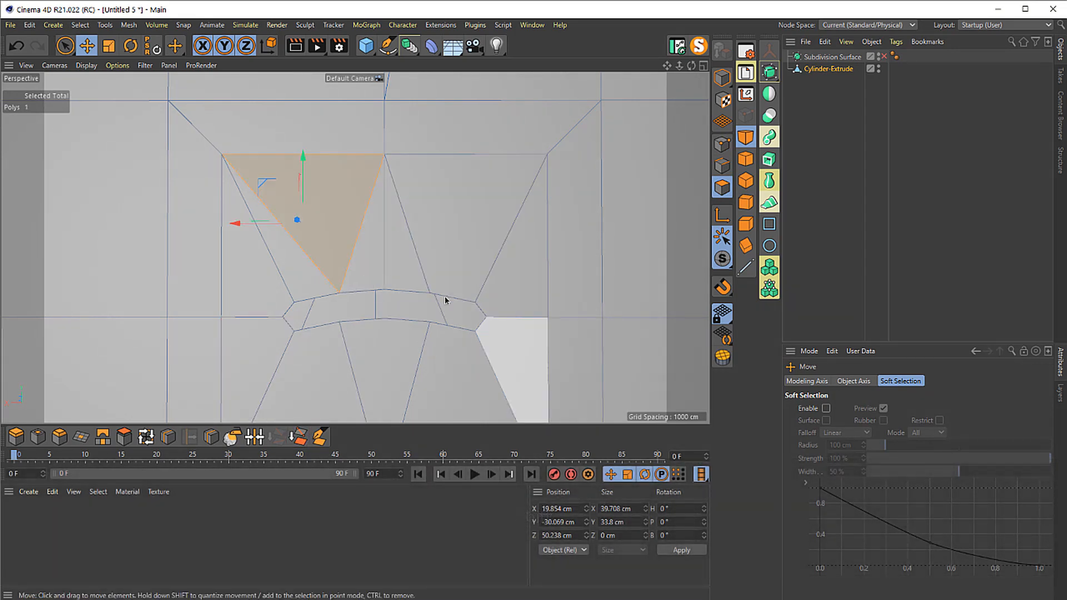
left_click(311, 284, "shift")
left_click(260, 285)
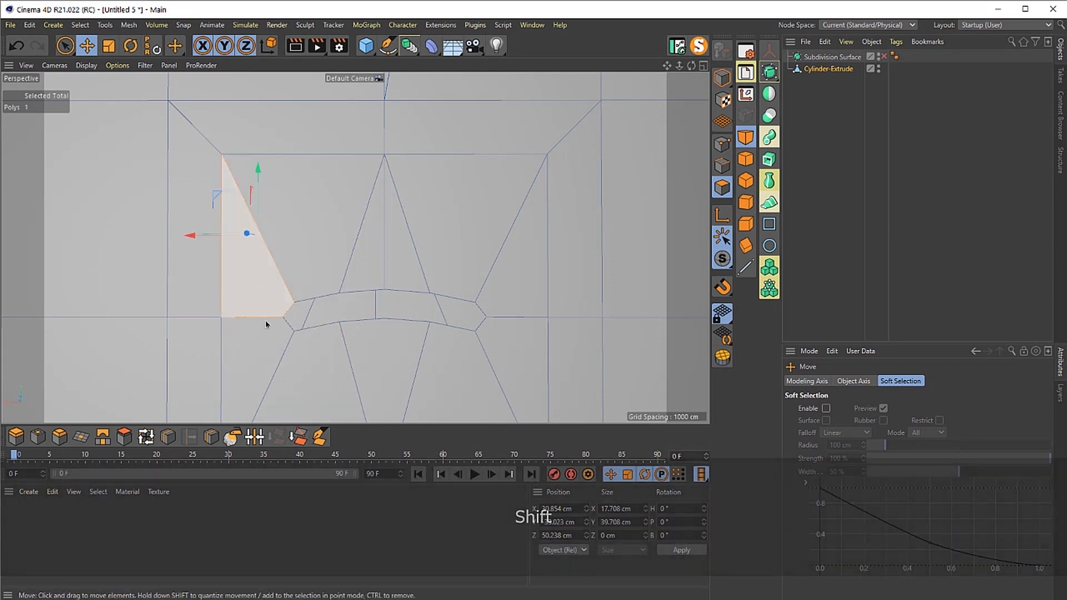
- Dissolve the two thin triangles above the slot's centre into a single wedge polygon and clear the selection
left_click_drag(267, 322, 326, 219)
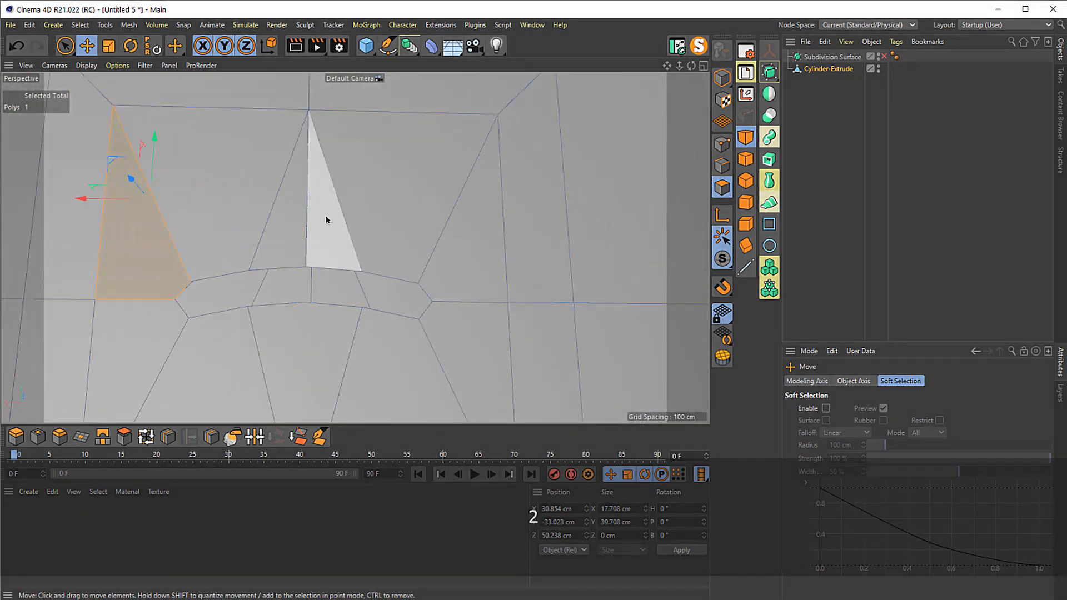
left_click(326, 219)
left_click(290, 231, "shift")
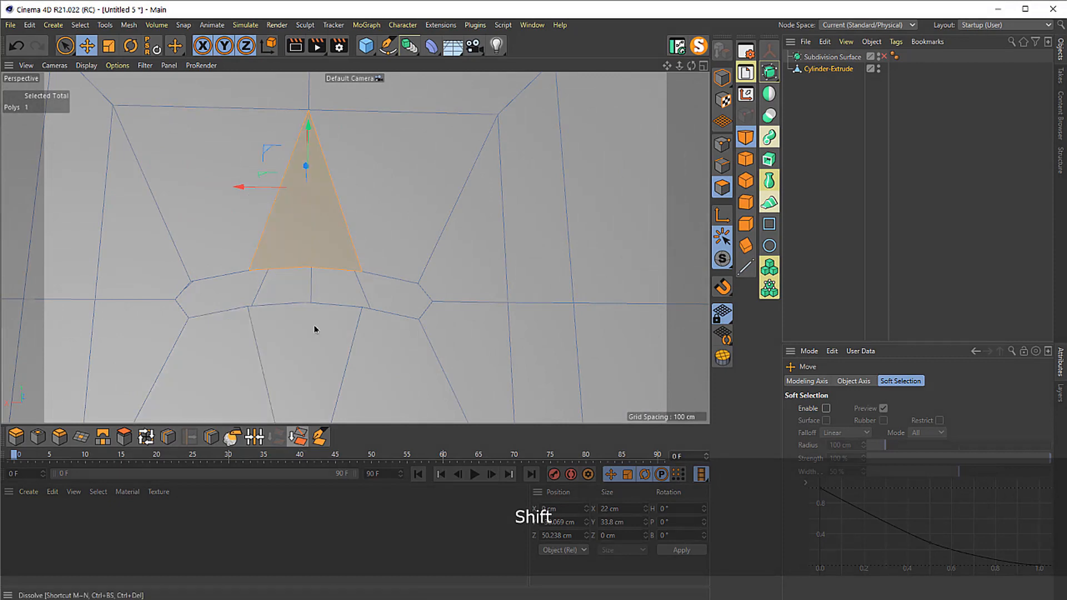
mouse_move(314, 328)
left_mouse_down()
mouse_move(276, 324)
mouse_move(320, 312)
left_mouse_up()
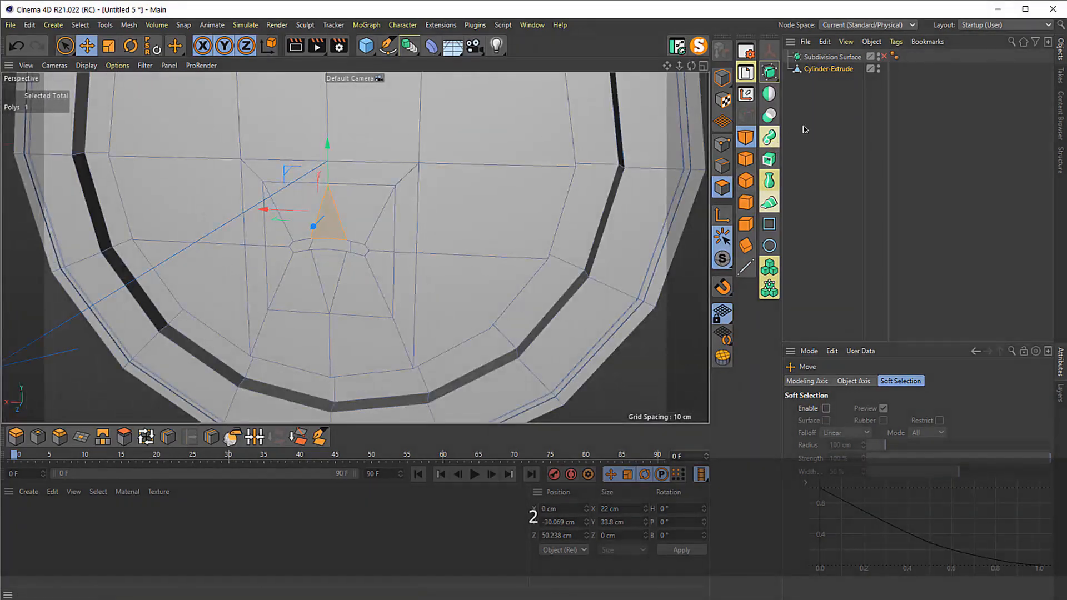
left_click(805, 129)
left_click_drag(389, 233, 369, 186)
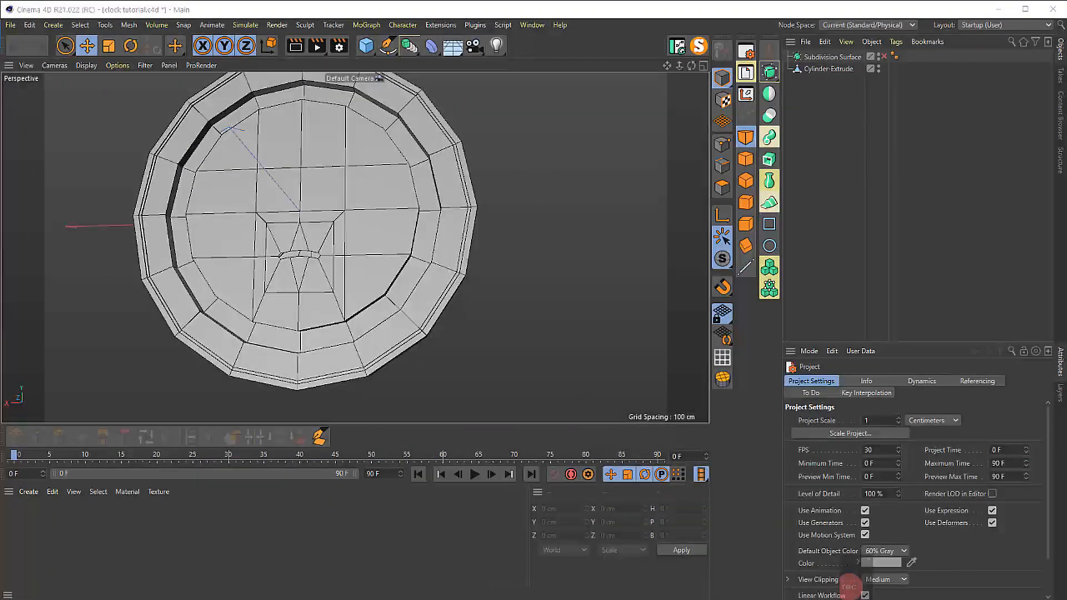
- Switch to Photos and study the wireframe reference of the clock's back around the knobs and curved slot
key("alt+Tab")
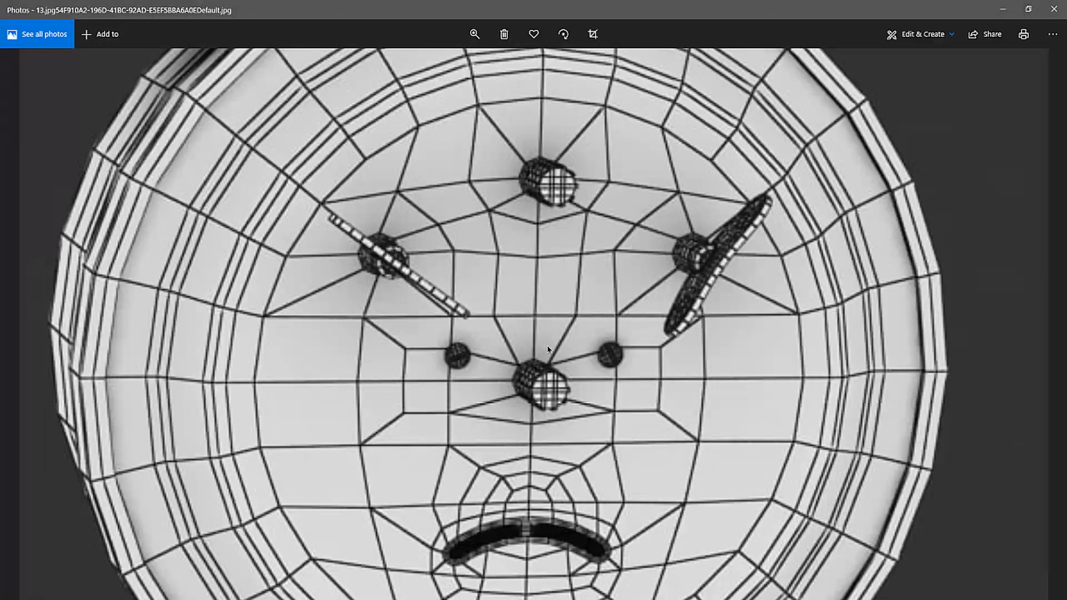
scroll(519, 371, "up", 2)
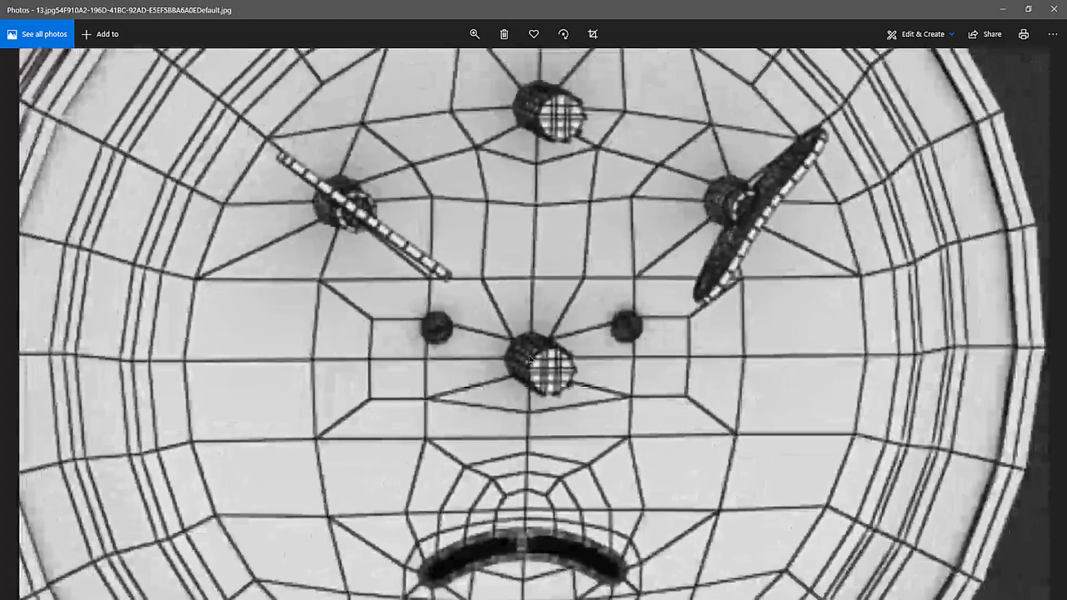
scroll(549, 291, "up", 1)
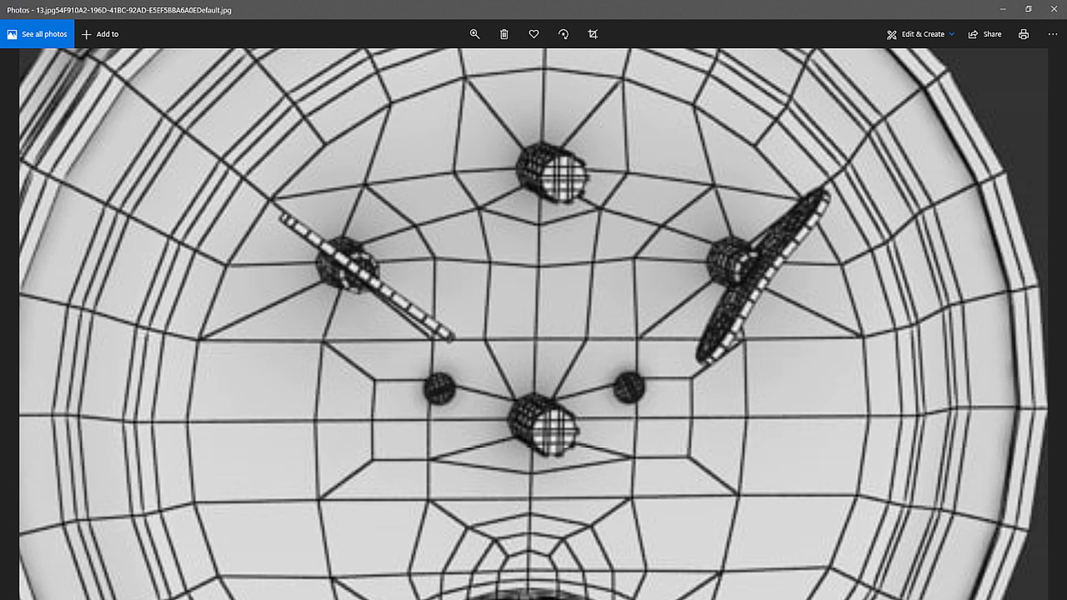
- Open the reference images from the new template folder and examine the knobs and slot in the AlarmClockh view
left_click(248, 596)
double_click(203, 96)
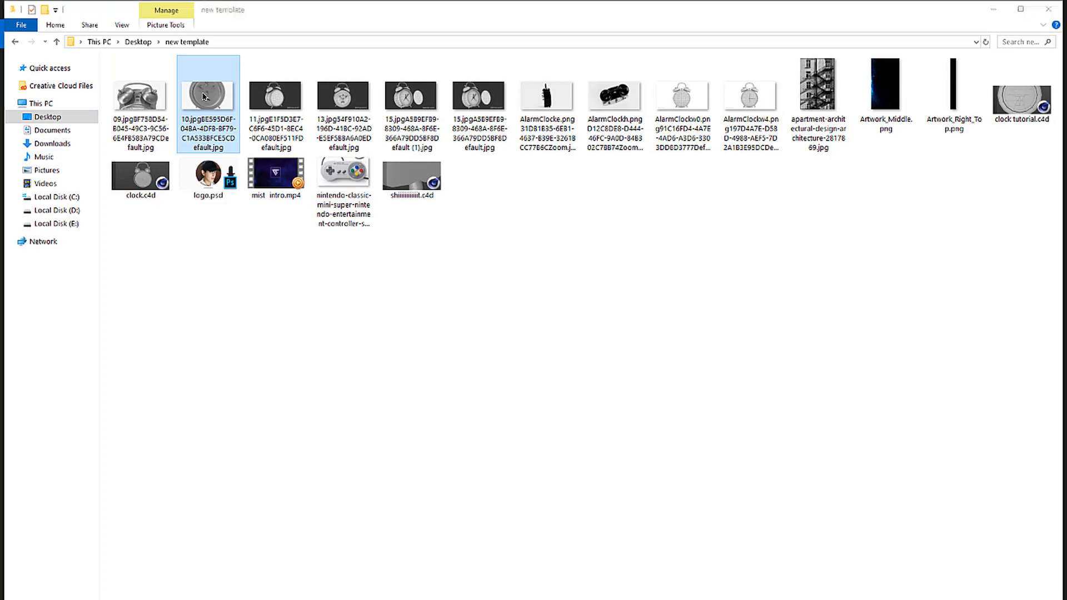
scroll(578, 389, "down", 6)
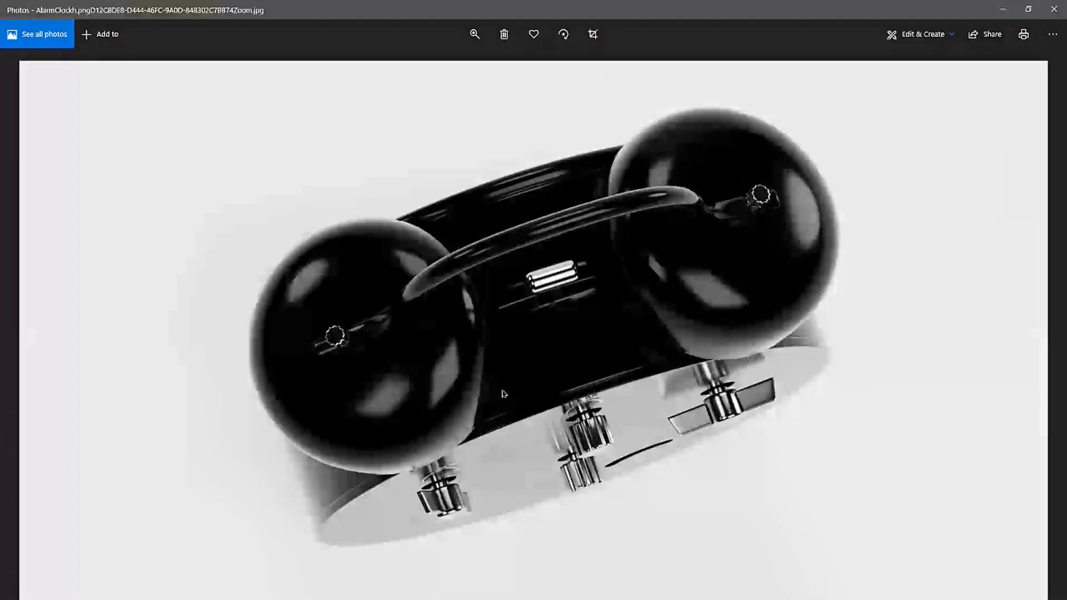
scroll(538, 427, "down", 1)
scroll(466, 363, "up", 1)
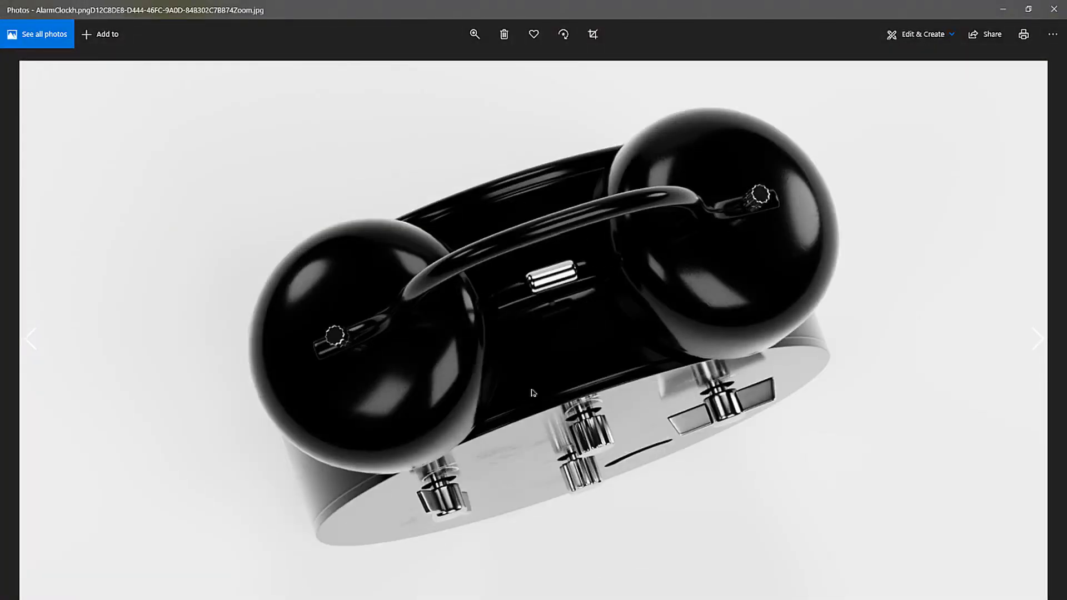
scroll(572, 411, "up", 2, "ctrl")
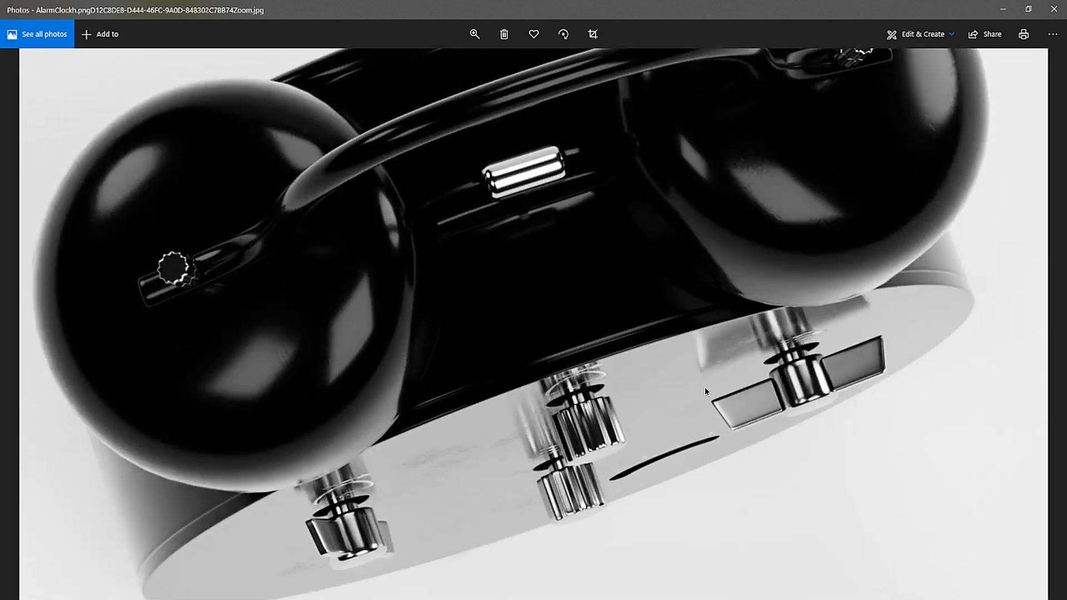
left_click_drag(657, 482, 591, 398)
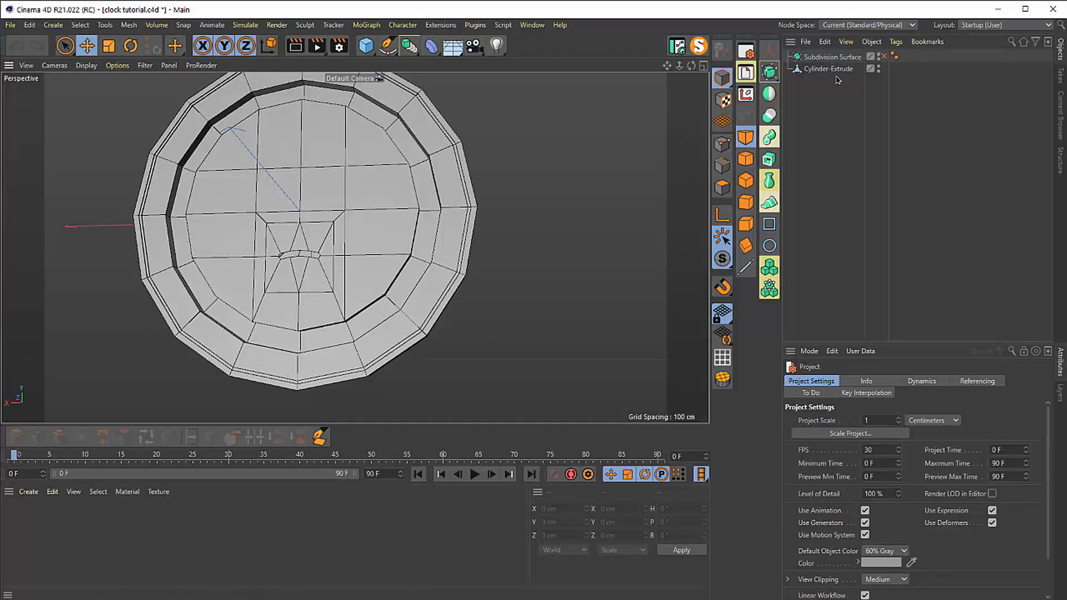
- Switch to Cinema 4D and move the three points on the upper edge of Cylinder-Extrude's square down about 15 cm towards the slot
scroll(308, 208, "up", 7)
middle_click_drag(321, 237, 409, 243, "alt")
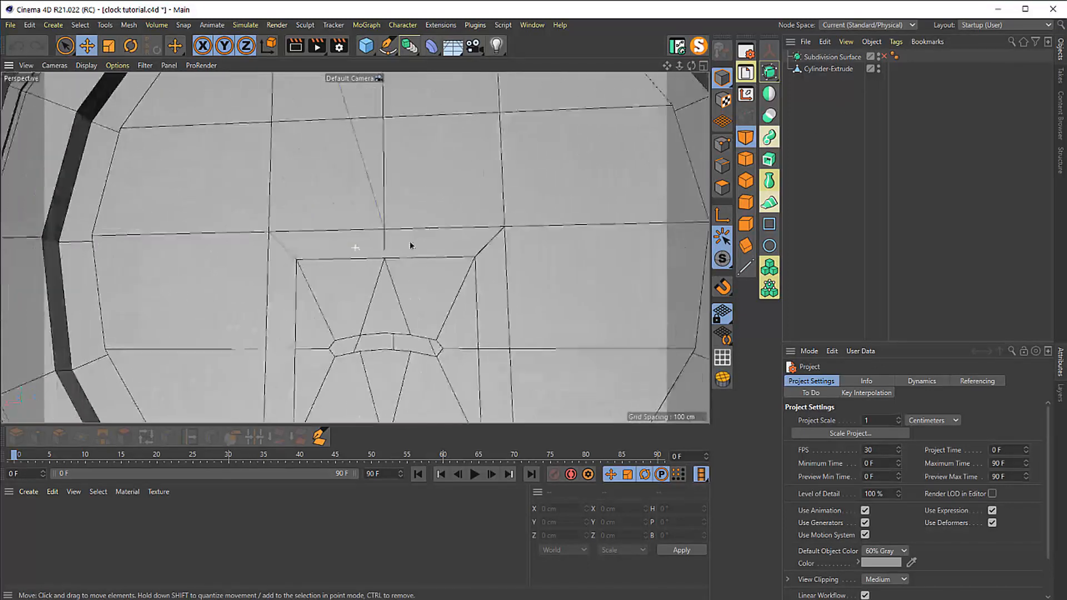
left_click(827, 69)
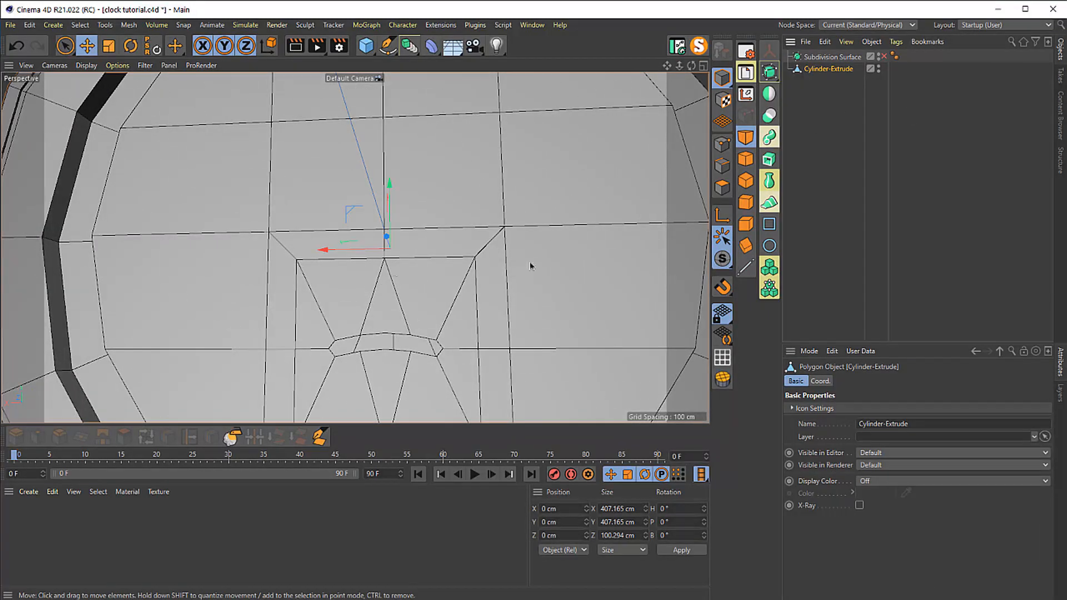
left_click(721, 144)
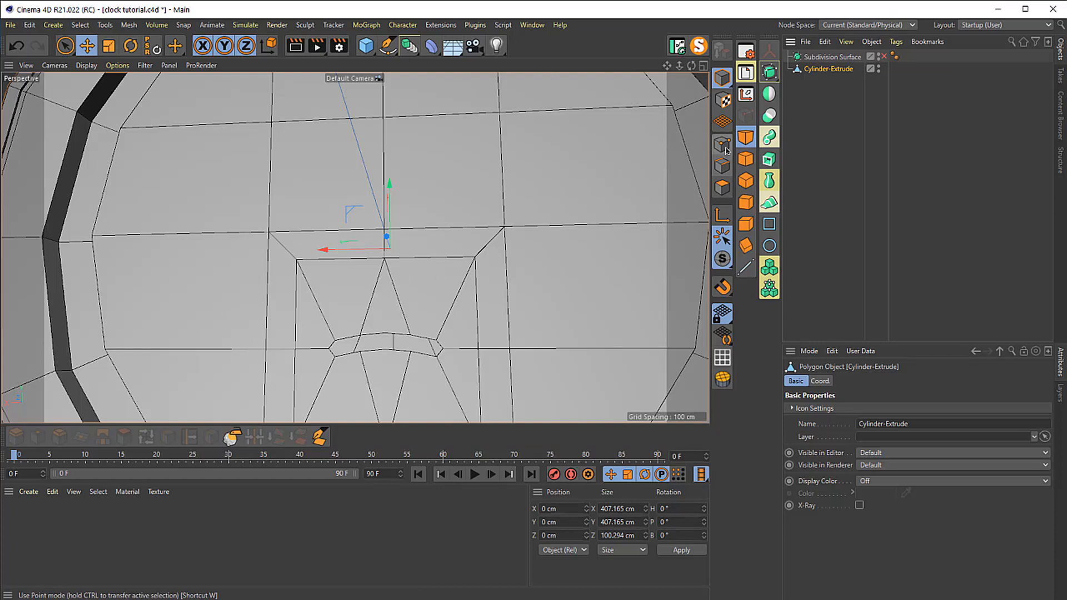
left_click(476, 257)
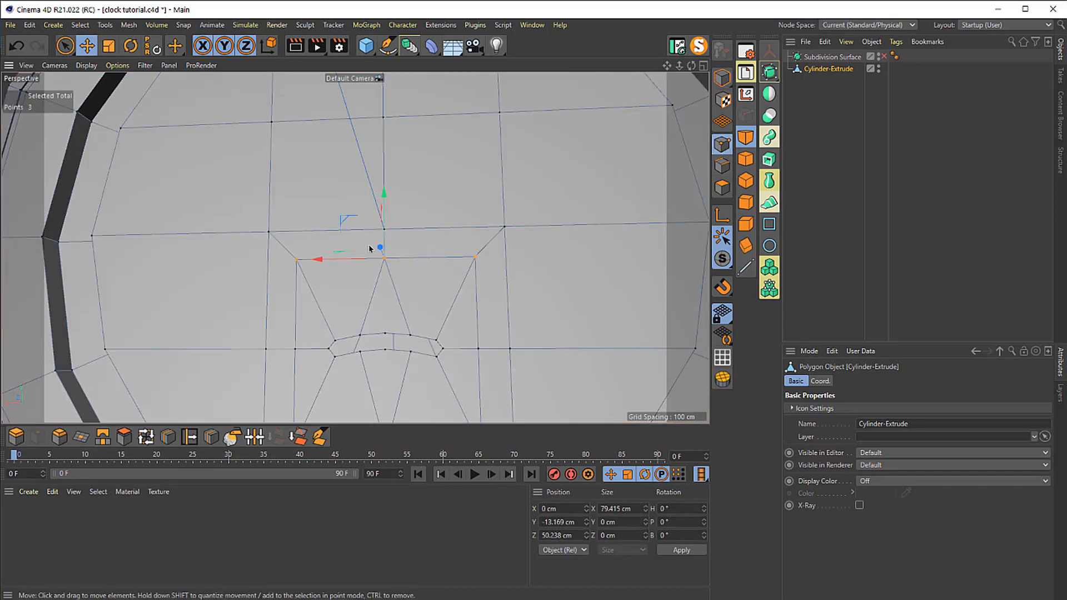
left_click_drag(384, 198, 380, 238)
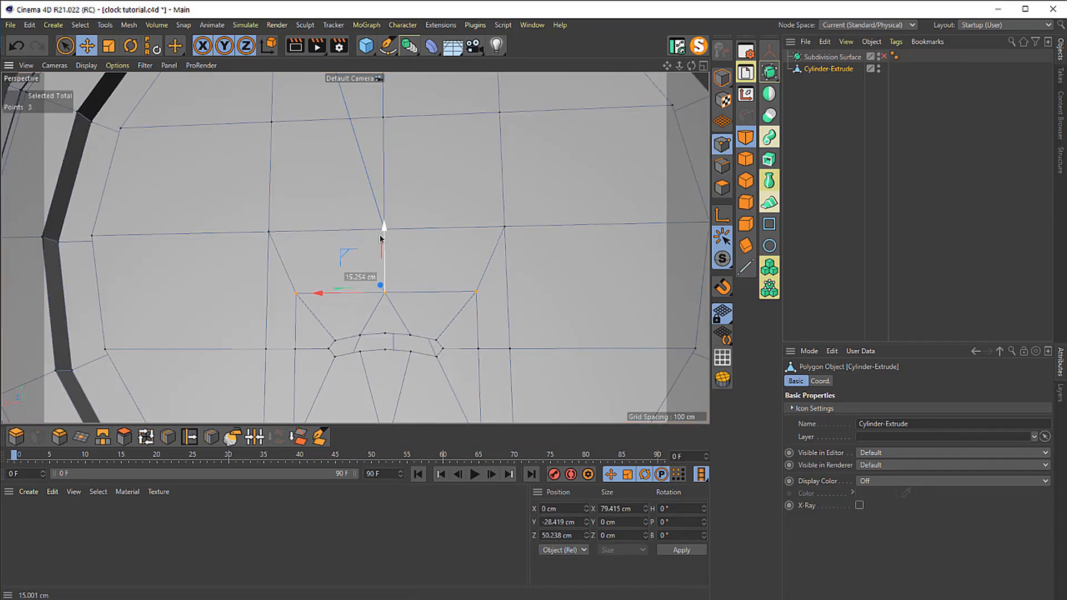
- Move the three points on the square's lower edge up about 13 cm towards the slot
middle_click_drag(421, 314, 443, 160, "alt")
left_click(503, 291)
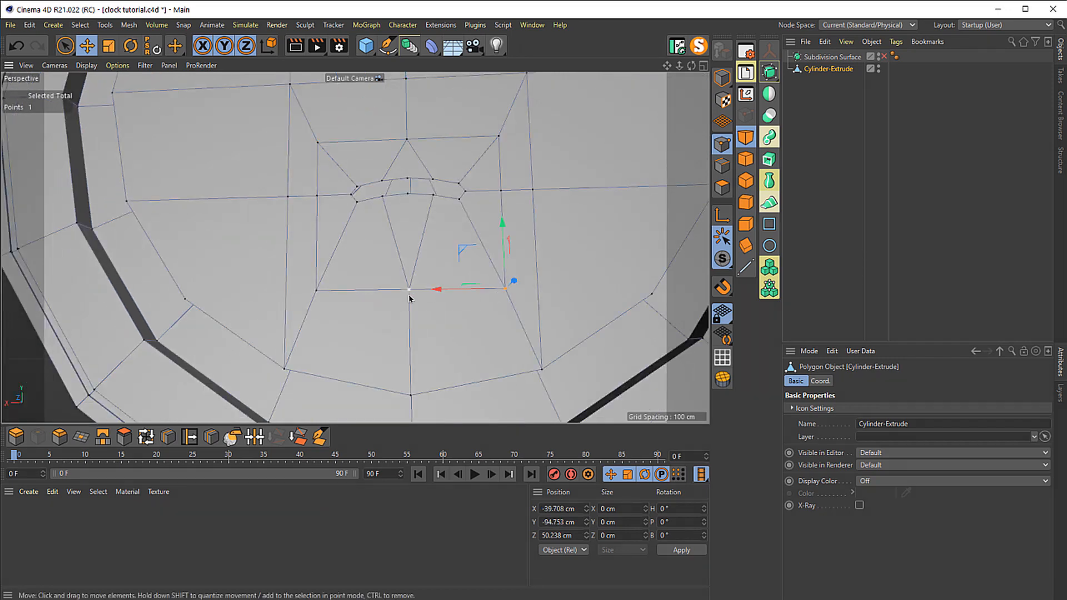
left_click(410, 289, "shift")
left_click_drag(405, 226, 409, 199)
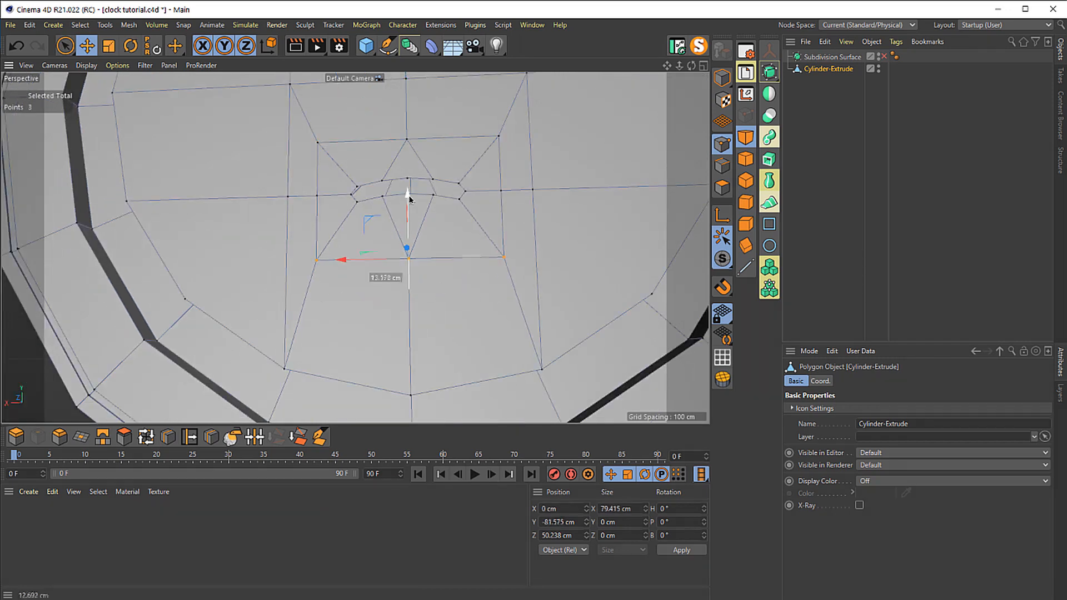
- Scale the two points just outside the square, level with the slot, apart to about 152 cm and switch to polygon mode
middle_click_drag(409, 199, 412, 279, "alt")
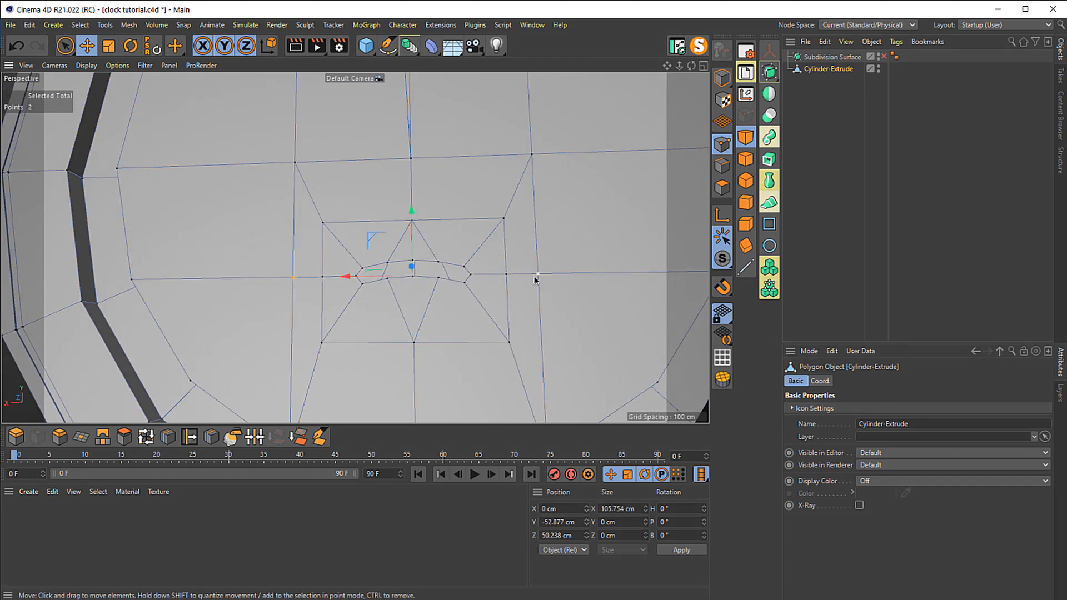
key("t")
left_click_drag(323, 283, 375, 246)
scroll(375, 246, "down", 5)
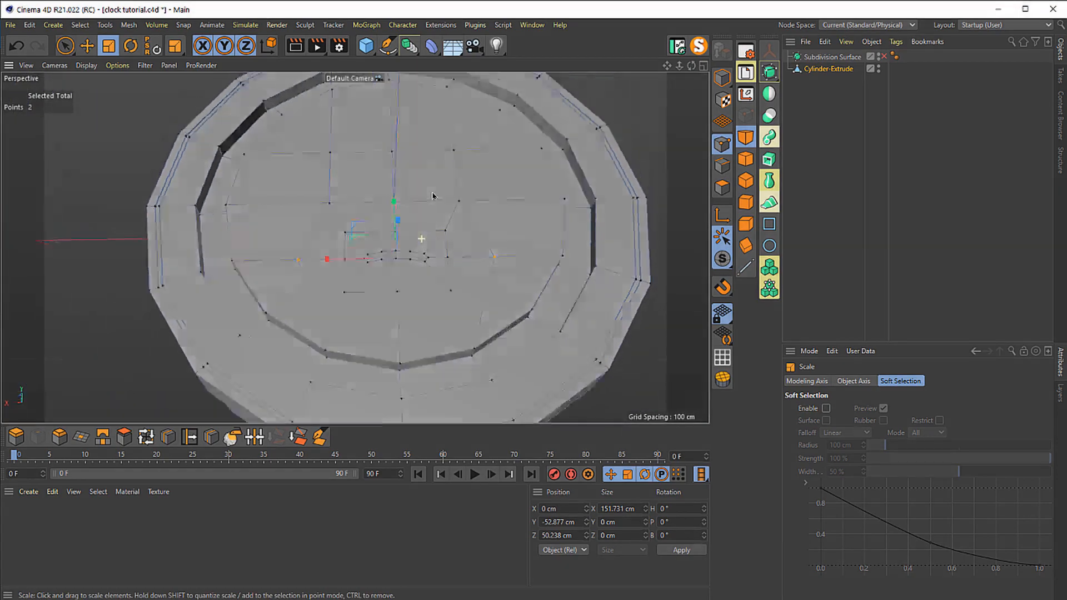
left_click_drag(449, 249, 436, 312, "alt")
key("Return")
key("Return")
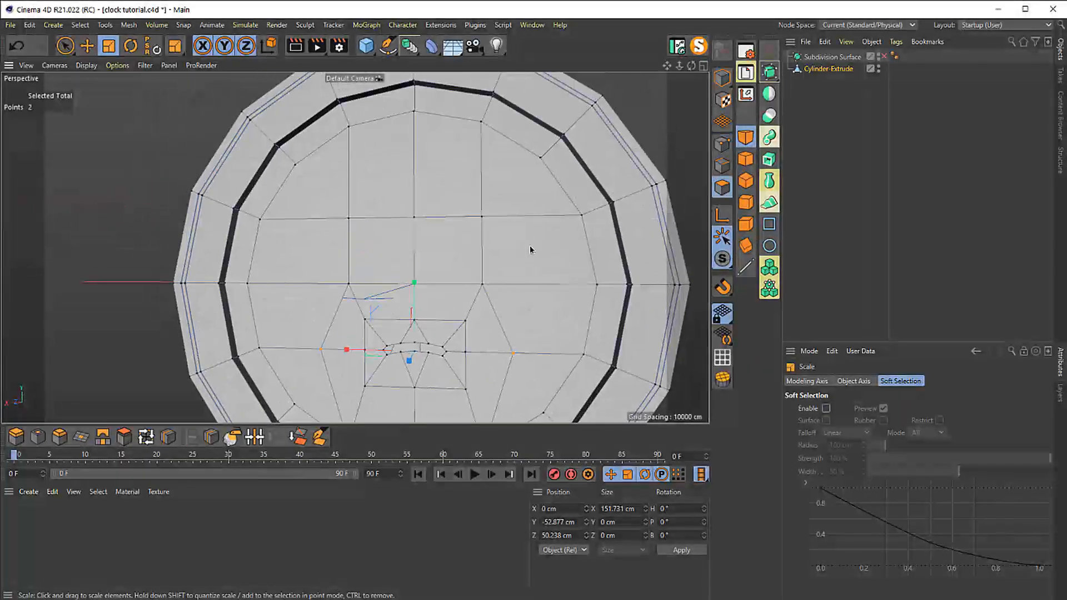
- Clear the selection, add a cube at the centre of the clock body and scale it down uniformly
left_click(805, 128)
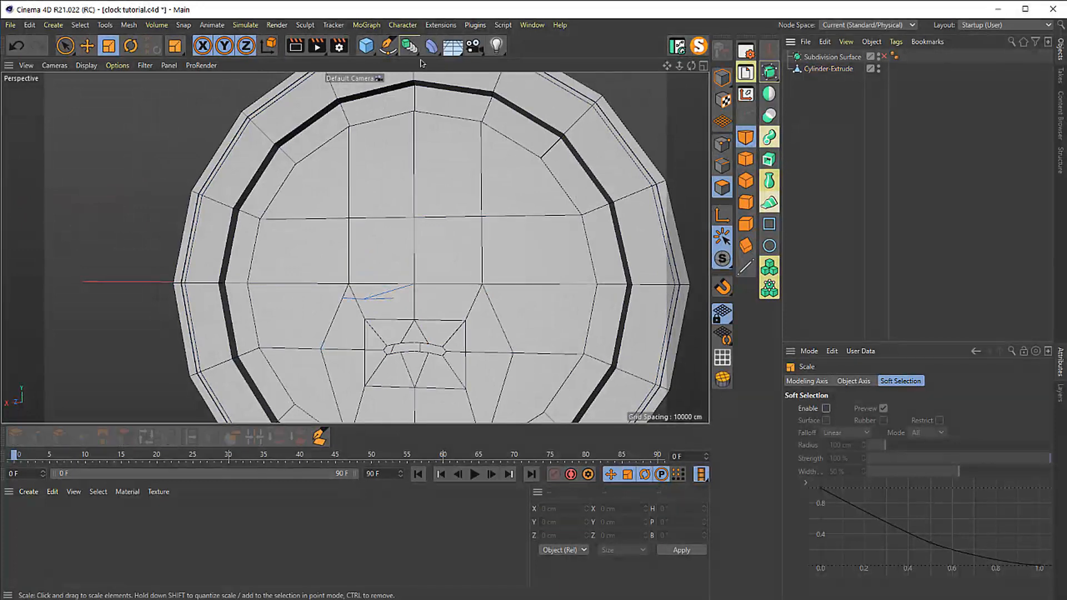
left_click(388, 45)
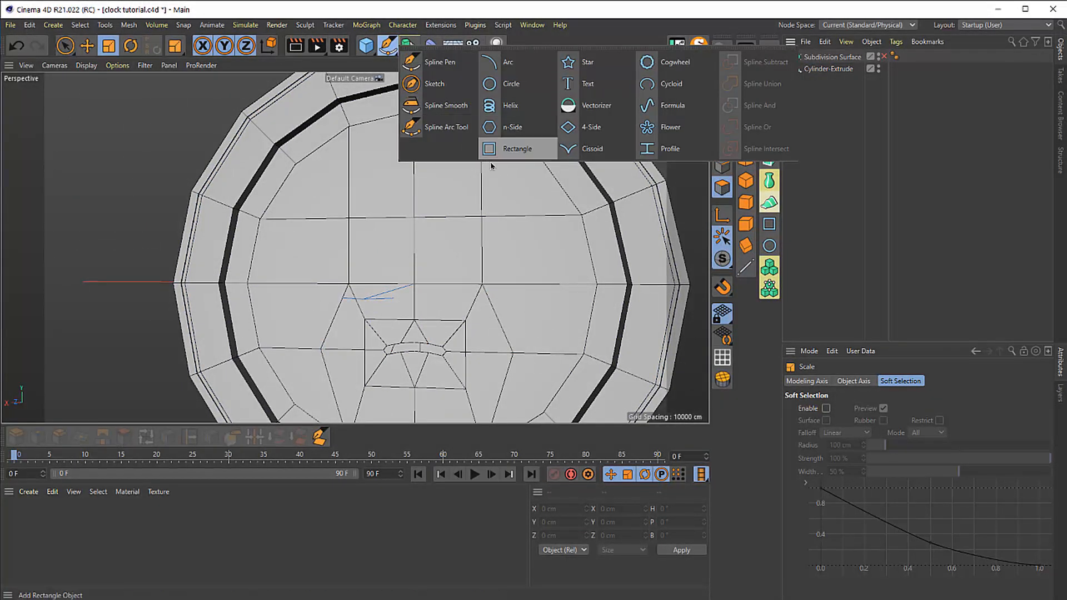
left_click(365, 46)
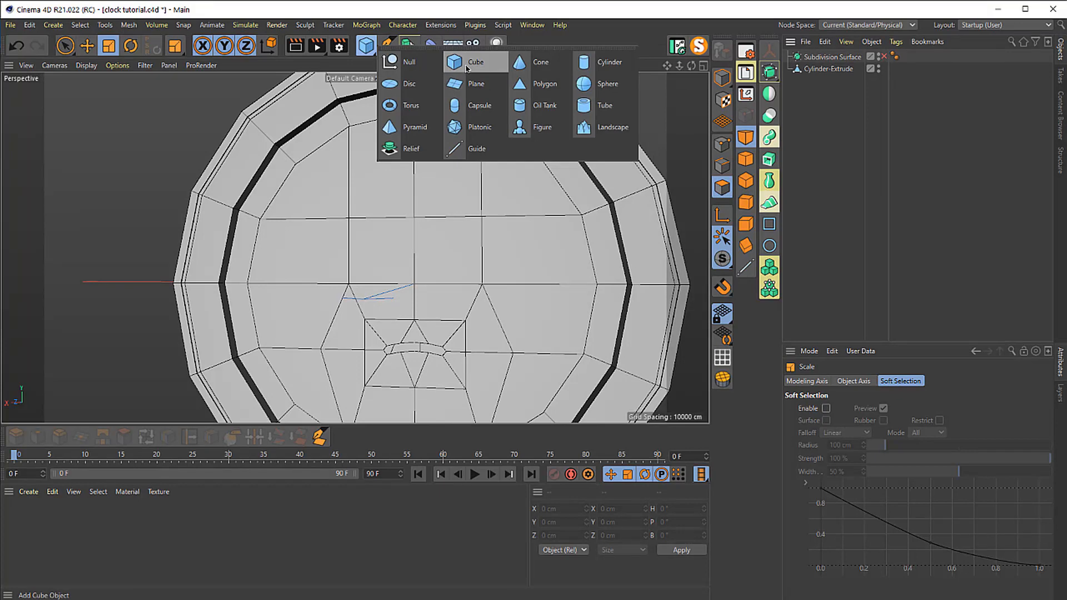
left_click(467, 68)
left_click_drag(396, 252, 393, 302, "alt")
key("e")
left_click_drag(531, 251, 310, 304)
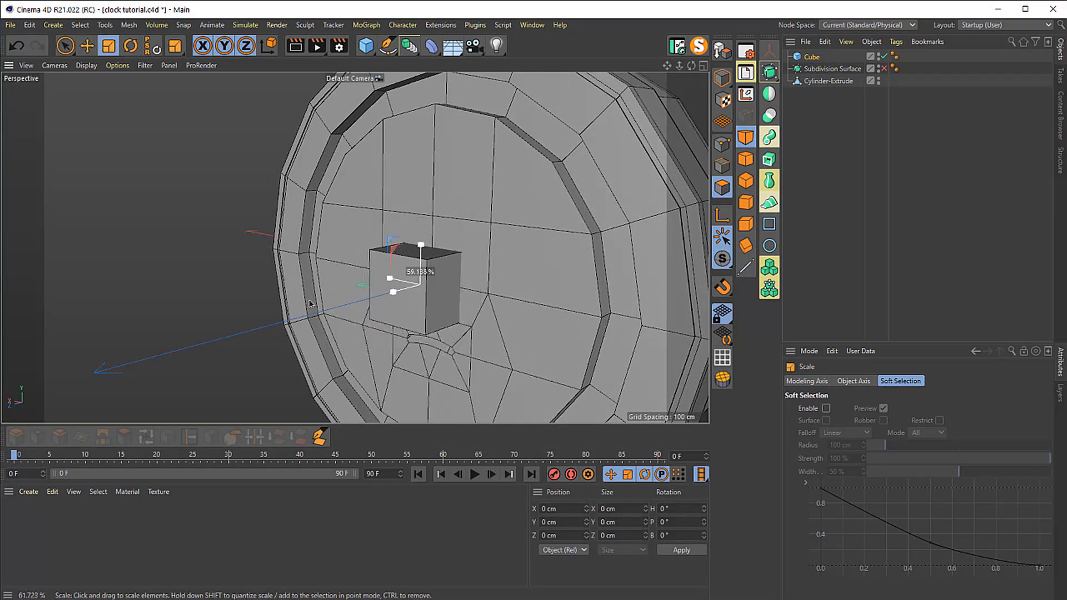
- Move the cube along Z to about 52.2 cm so it straddles the back face, and shrink it to about 14.8 cm
left_click_drag(159, 322, 389, 286)
left_click_drag(327, 296, 326, 296)
scroll(467, 331, "up", 10)
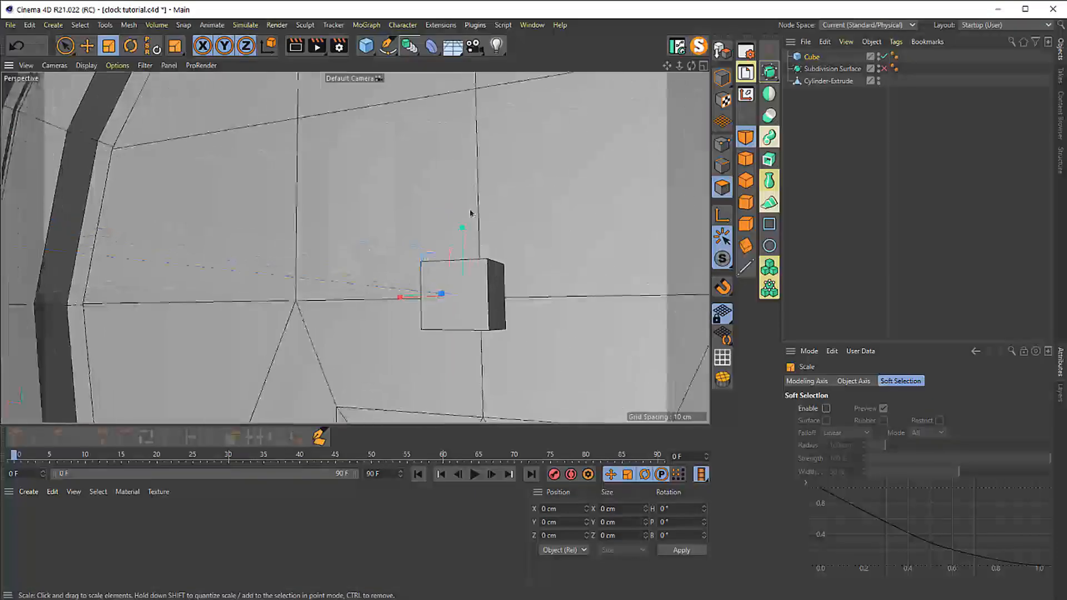
scroll(467, 330, "down", 5)
key("e")
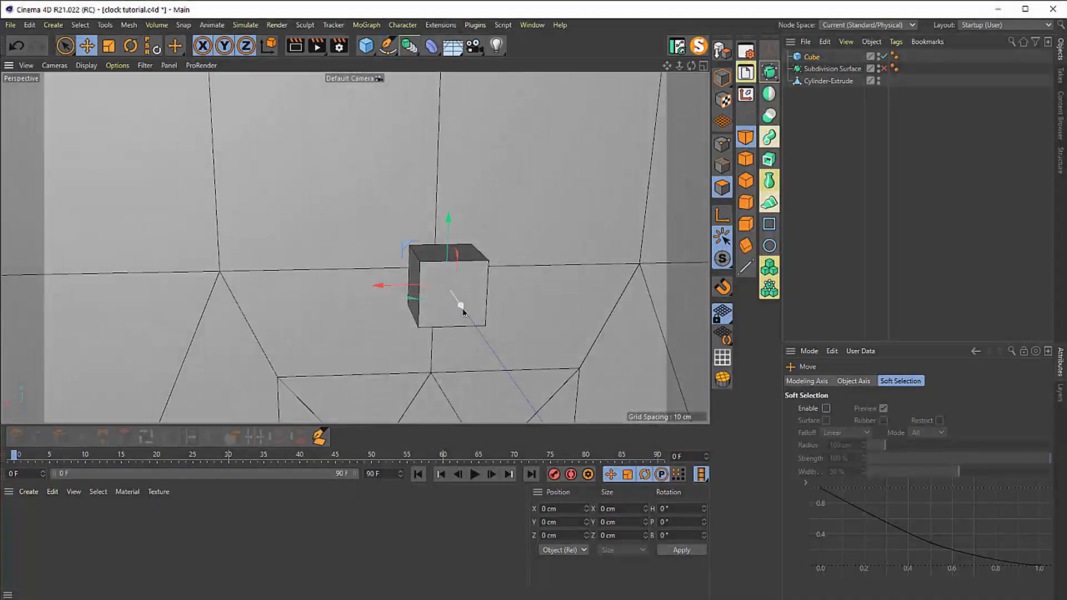
left_click_drag(467, 302, 281, 255, "alt")
scroll(366, 211, "up", 5)
left_click_drag(367, 212, 388, 205, "alt")
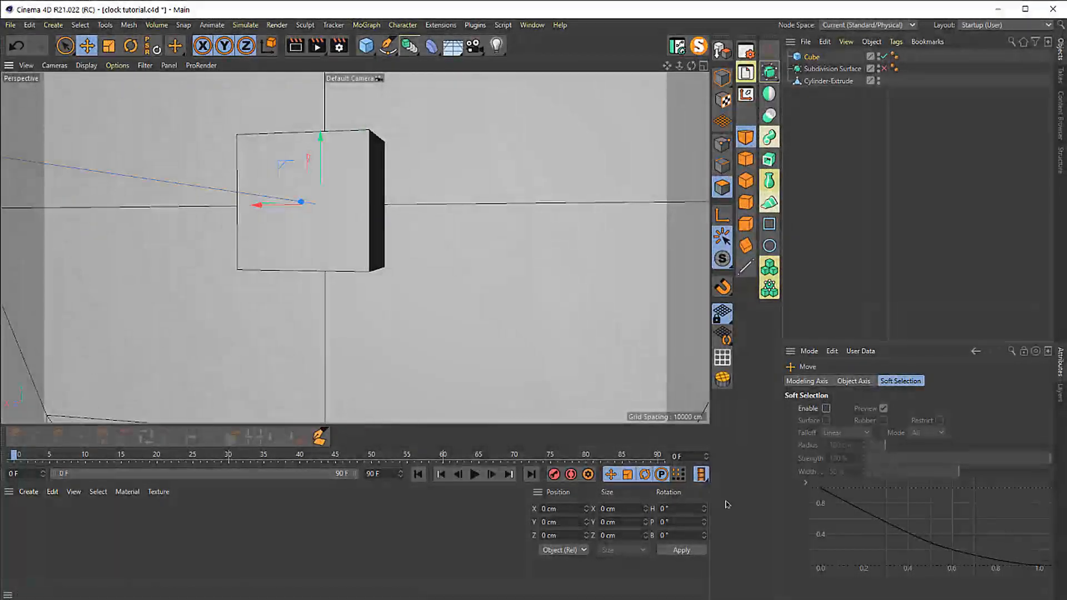
- Raise the cube's Z segments to 31
left_click(810, 57)
left_click_drag(953, 437, 978, 436)
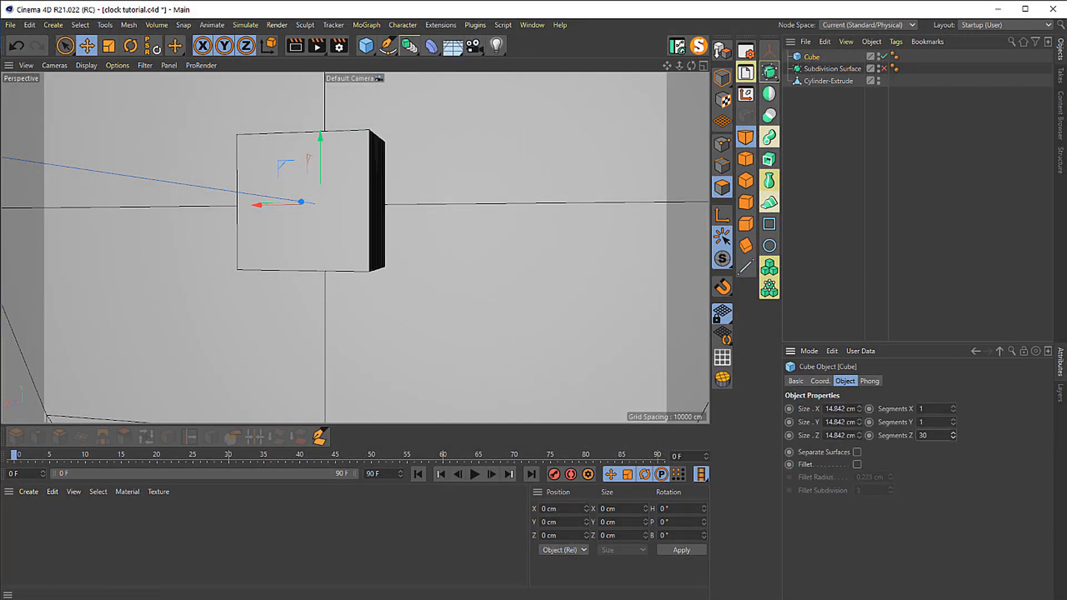
key("ctrl+z")
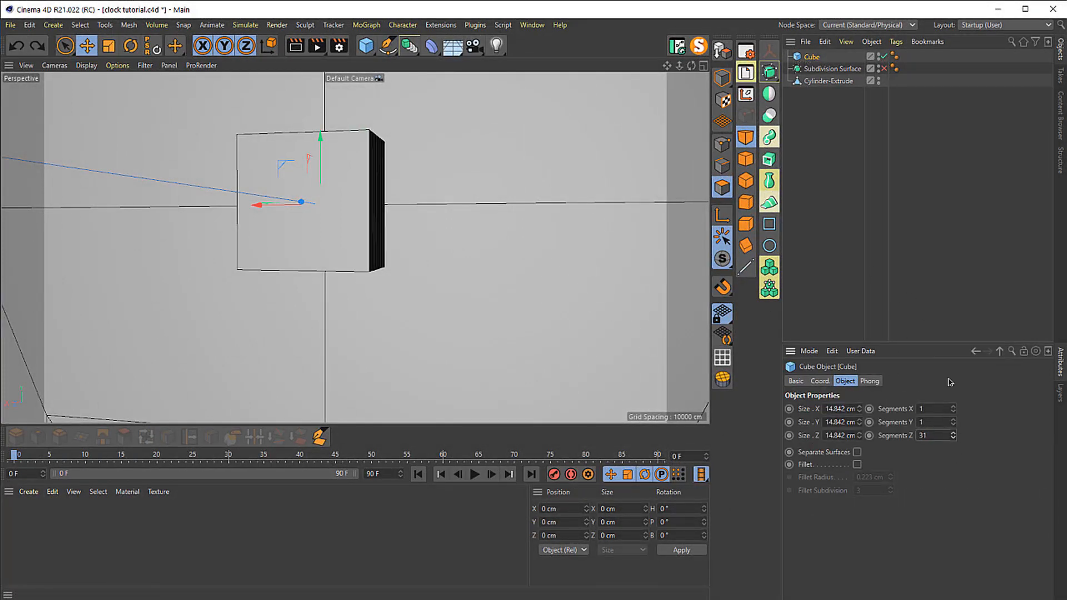
mouse_move(953, 422)
left_mouse_down()
mouse_move(994, 422)
mouse_move(933, 422)
left_mouse_up()
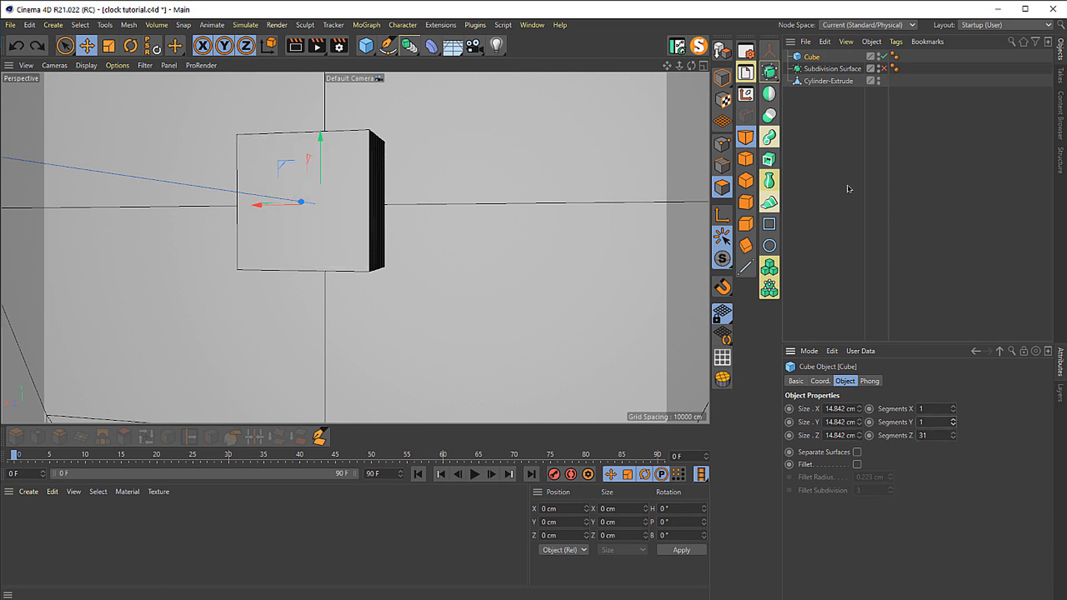
- Rotate the cube to a bank angle of 45°
left_click(820, 381)
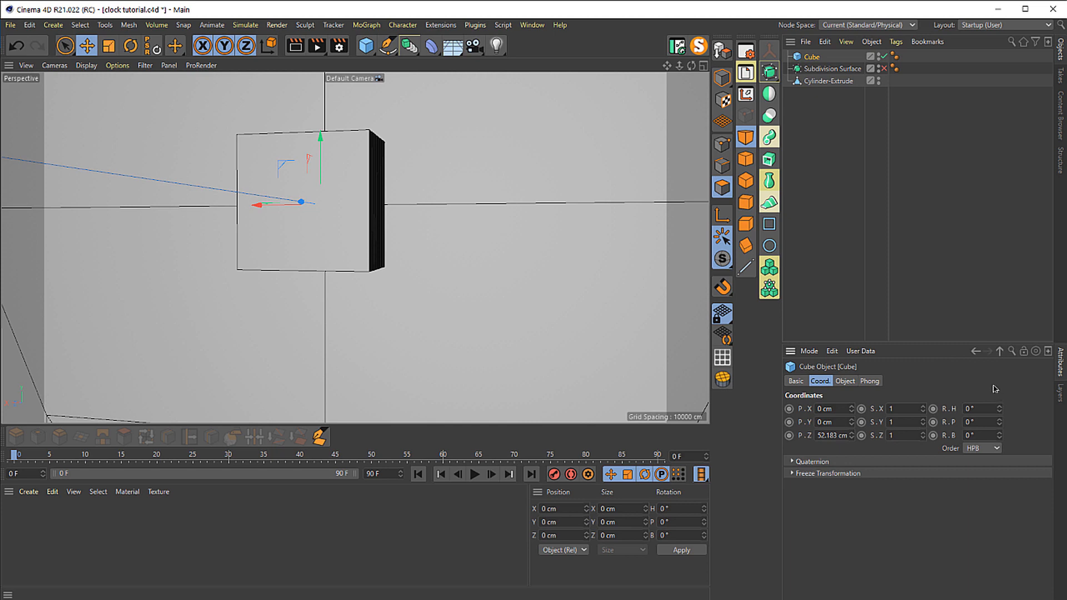
left_click_drag(1003, 412, 992, 436)
key("ctrl+z")
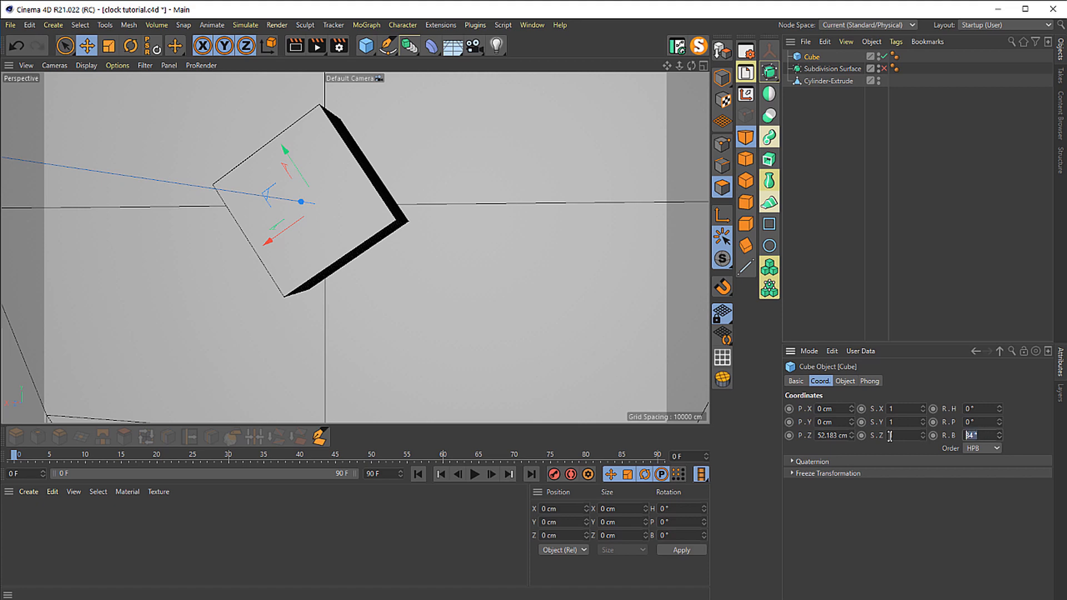
type("45")
key("Return")
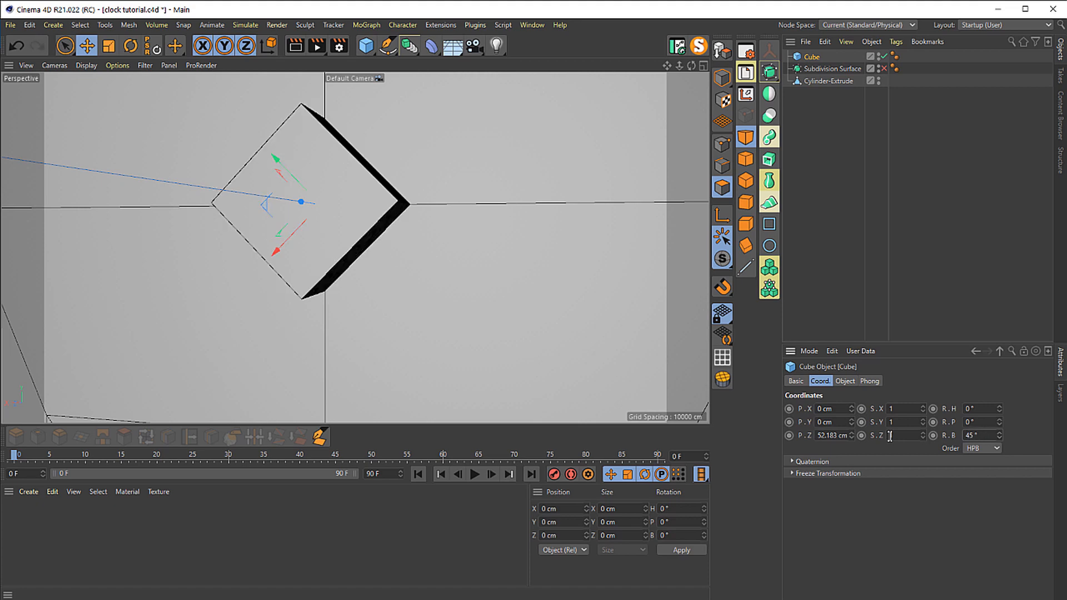
- Reset the cube's Z segments to 1
left_click_drag(395, 269, 252, 267, "alt")
scroll(251, 267, "up", 5)
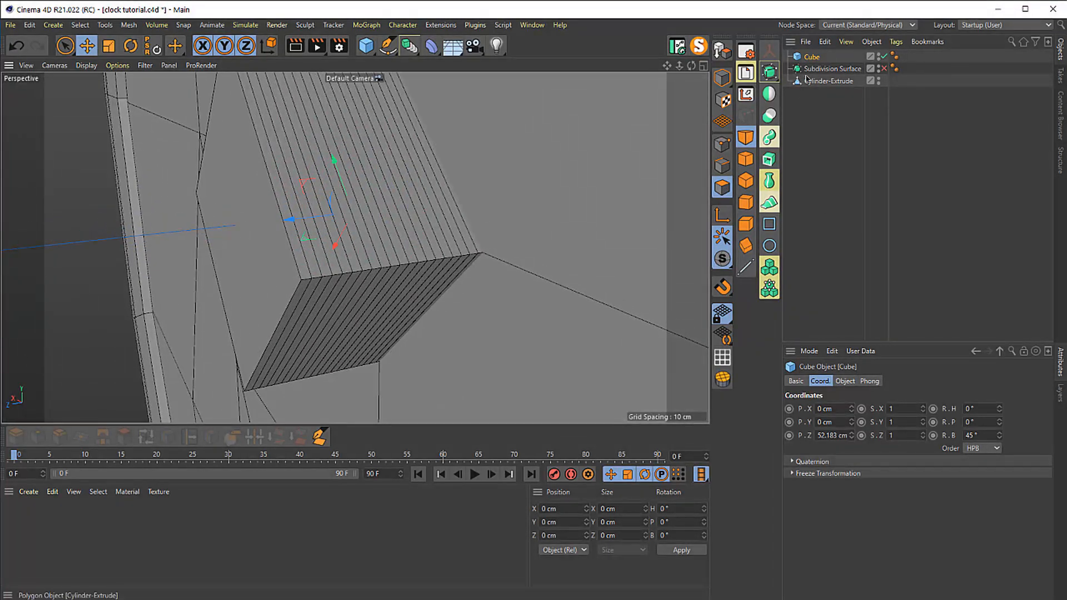
left_click(841, 382)
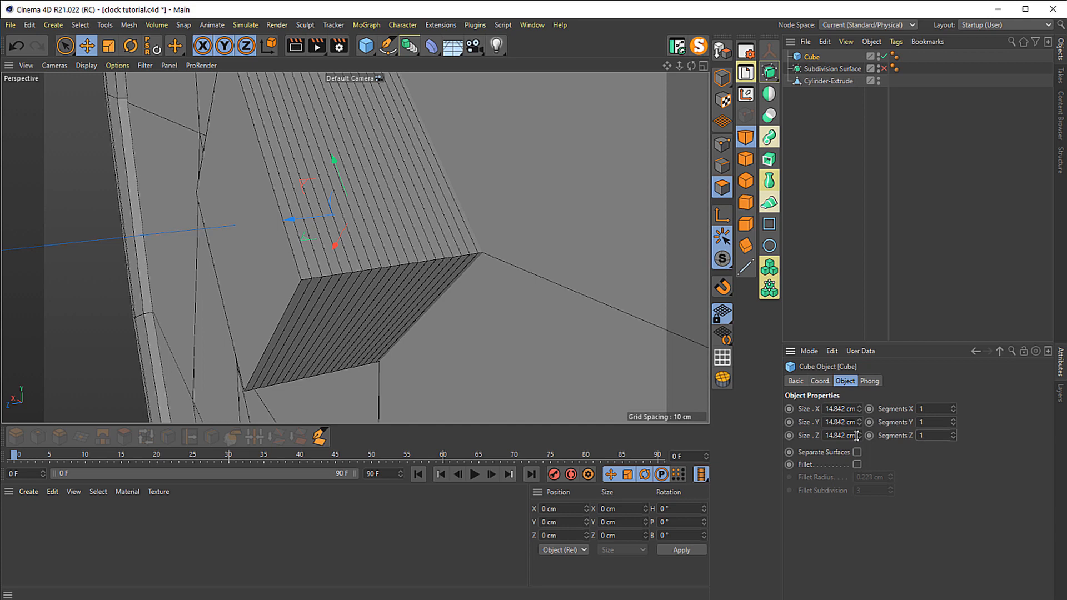
key("Return")
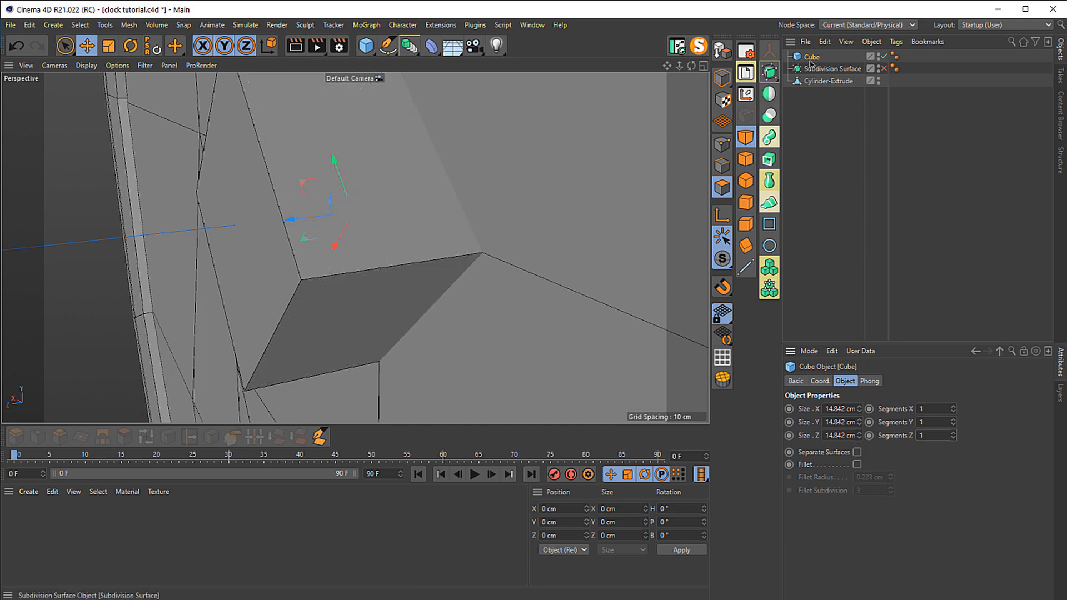
- Make the cube editable and subtract it from Cylinder-Extrude with a Boole object
left_click(722, 52)
left_click_drag(818, 101, 804, 67)
left_click(770, 117, "alt")
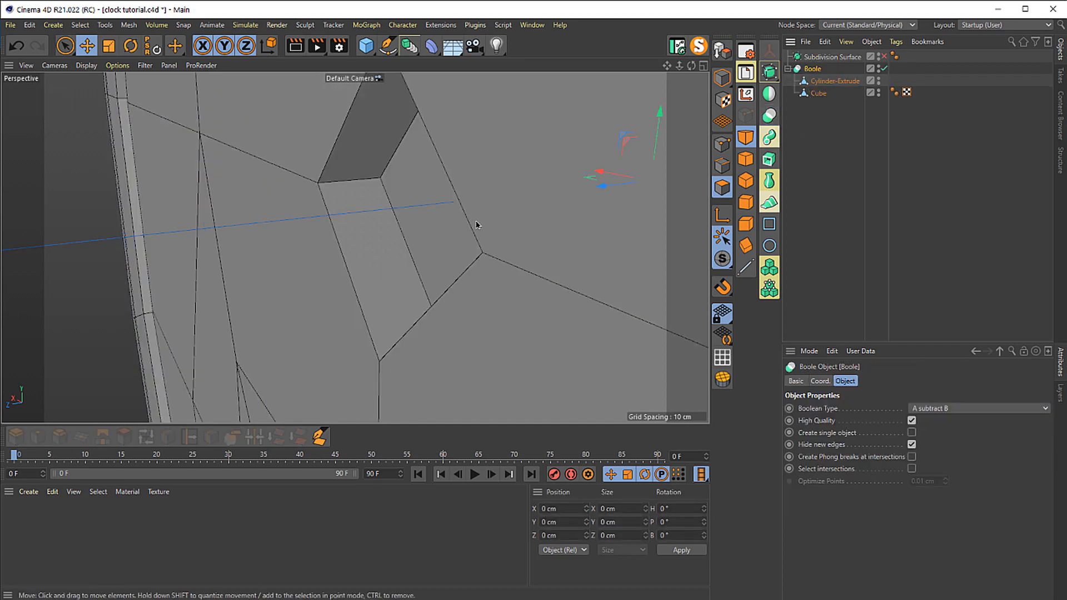
- Examine the corners of the diamond-shaped cut and how they meet the surrounding edges of the back face
left_click_drag(476, 226, 453, 276, "alt")
scroll(500, 256, "up", 3)
left_click_drag(532, 240, 552, 269, "alt")
scroll(493, 293, "down", 3)
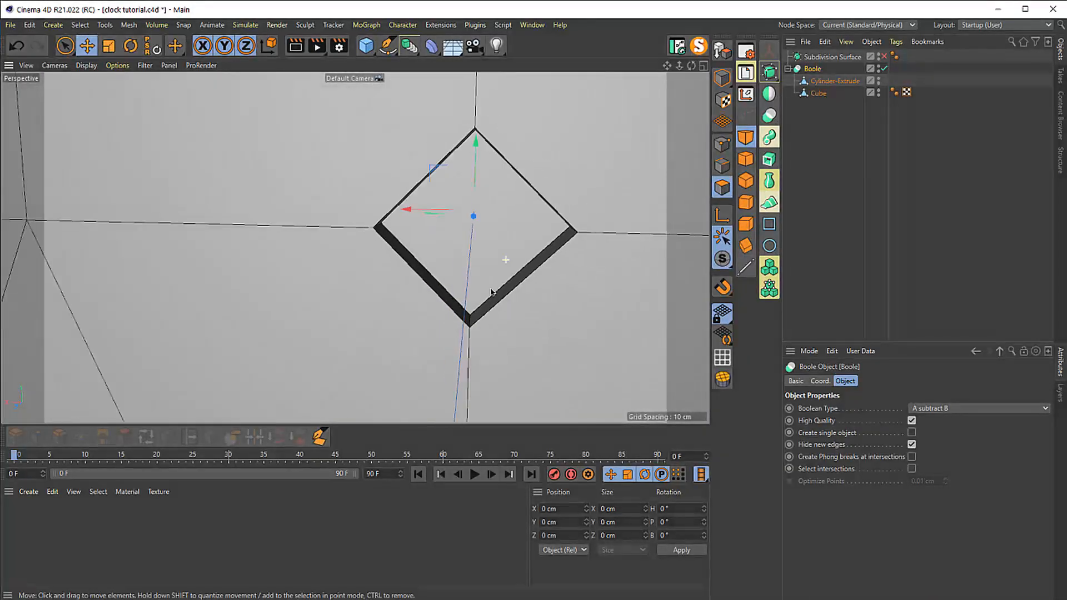
left_click_drag(493, 292, 611, 215, "alt")
scroll(535, 293, "up", 3)
scroll(611, 215, "up", 3)
scroll(611, 215, "up", 2)
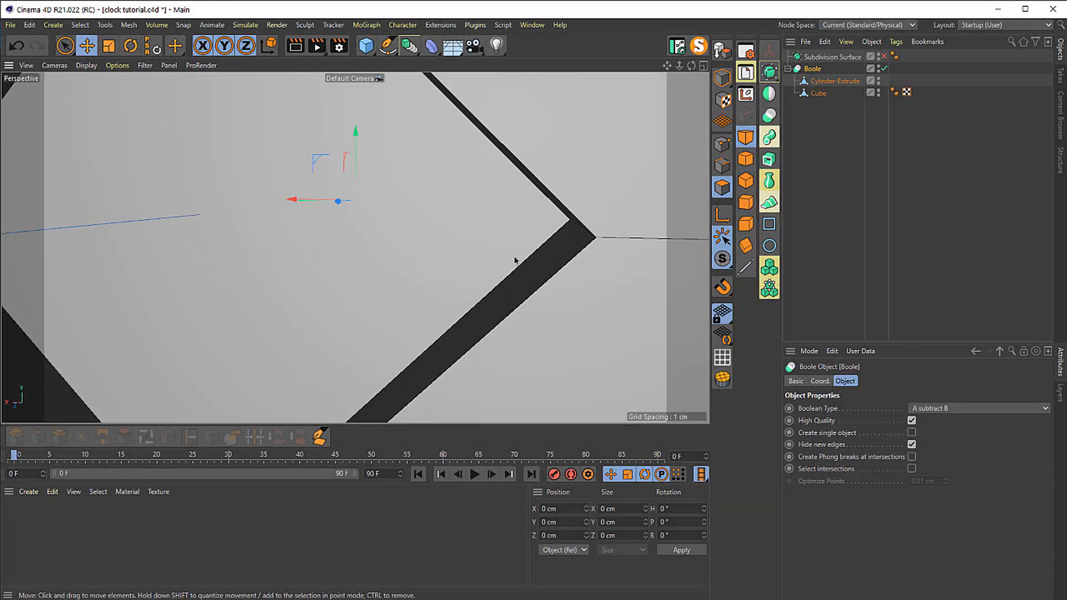
- Turn off Hide new edges on the Boole and compare the edges around the diamond-shaped cut with the option on and off
scroll(514, 260, "down", 3)
left_click_drag(466, 333, 555, 231, "alt")
scroll(555, 231, "up", 4)
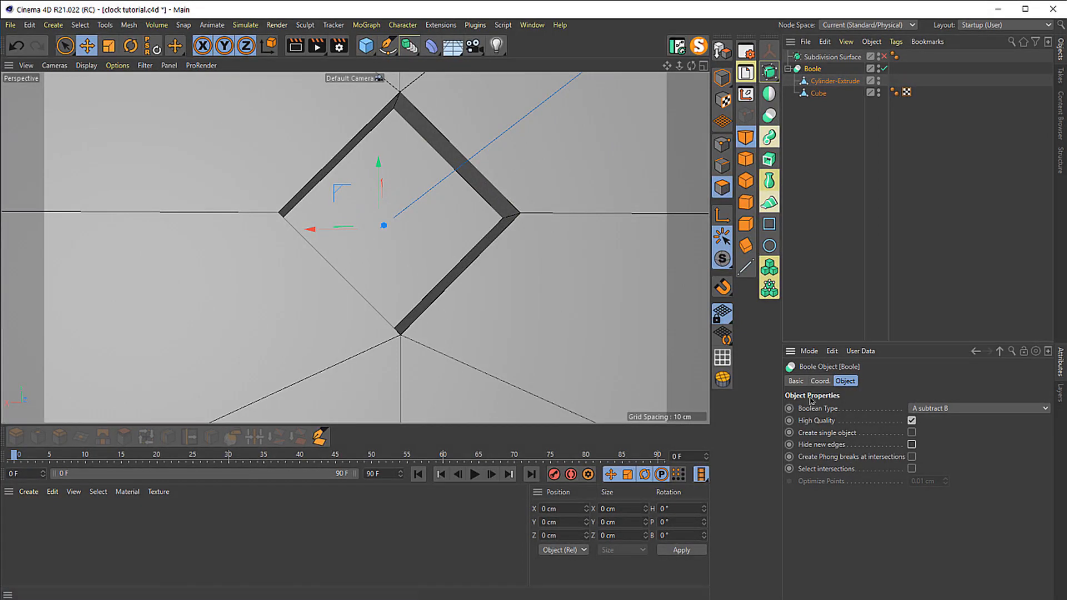
left_click_drag(528, 214, 467, 217, "alt")
scroll(416, 344, "up", 3)
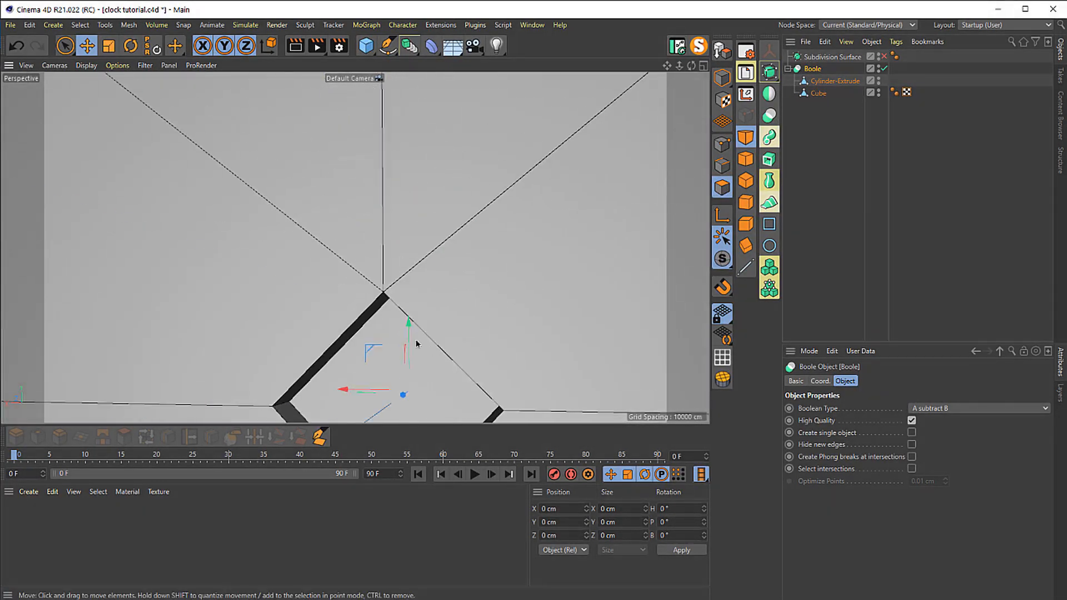
scroll(530, 282, "down", 3)
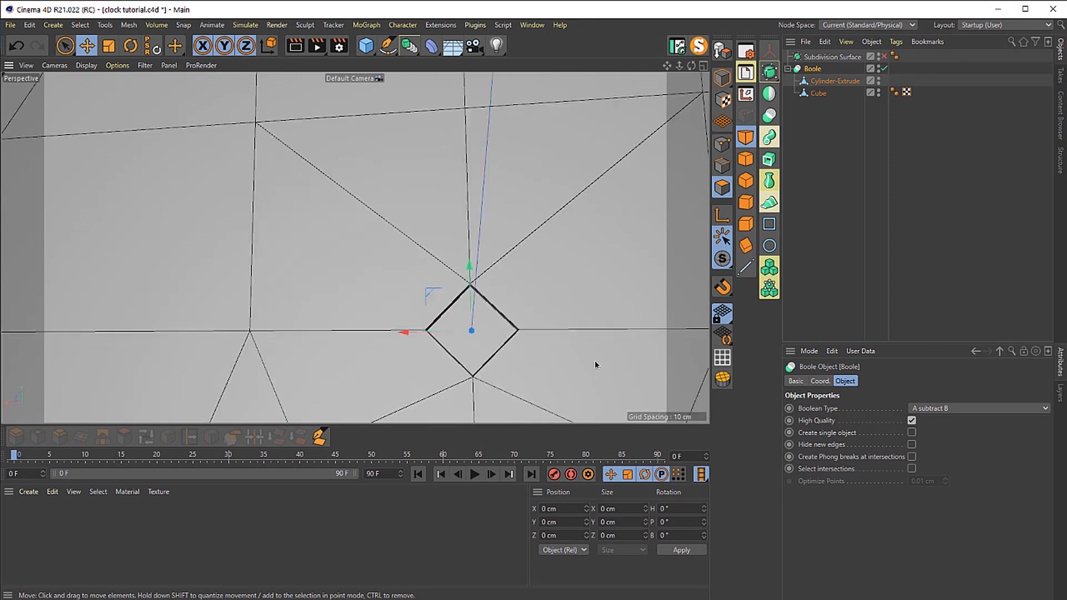
left_click(911, 444)
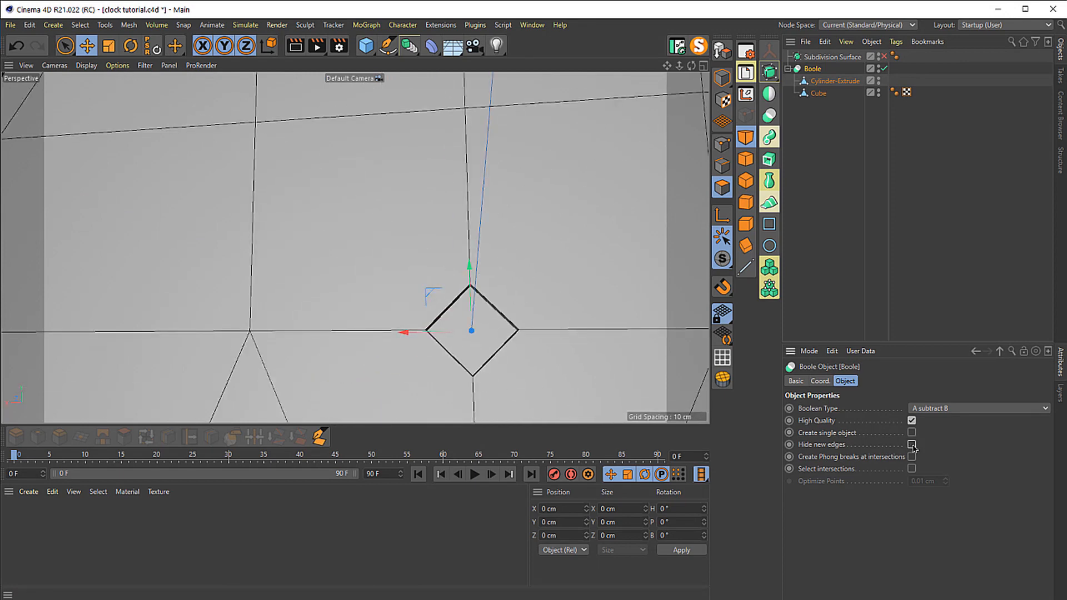
left_click(911, 445)
- With Create single object enabled, make the Boole editable and take Cylinder-Extrude-Cube out of its null
left_click_drag(453, 362, 455, 217, "alt")
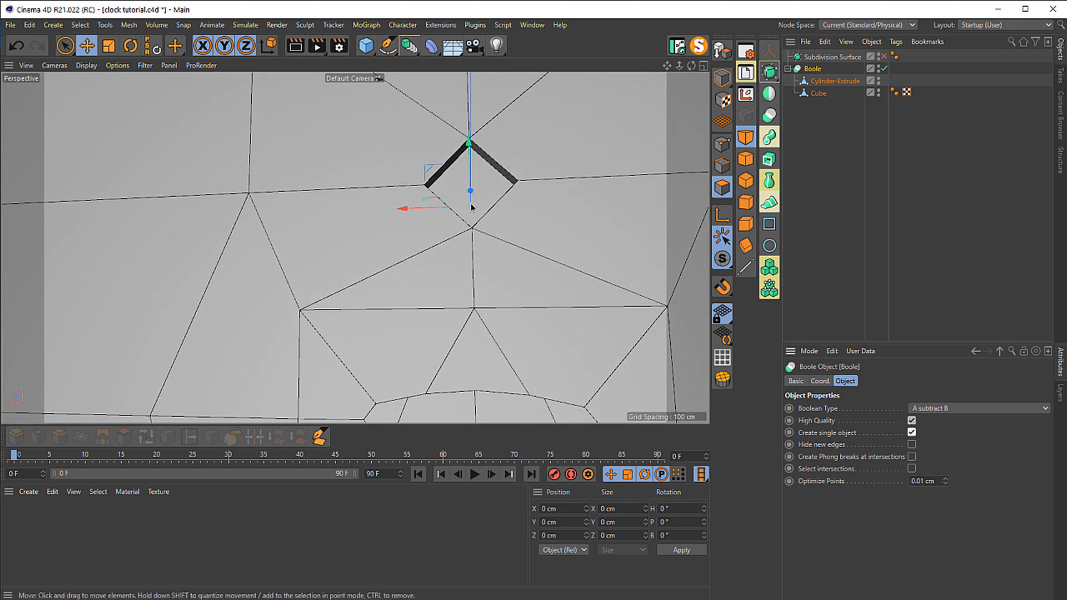
mouse_move(472, 238)
left_mouse_down("alt")
mouse_move(459, 214)
mouse_move(467, 221)
left_mouse_up("alt")
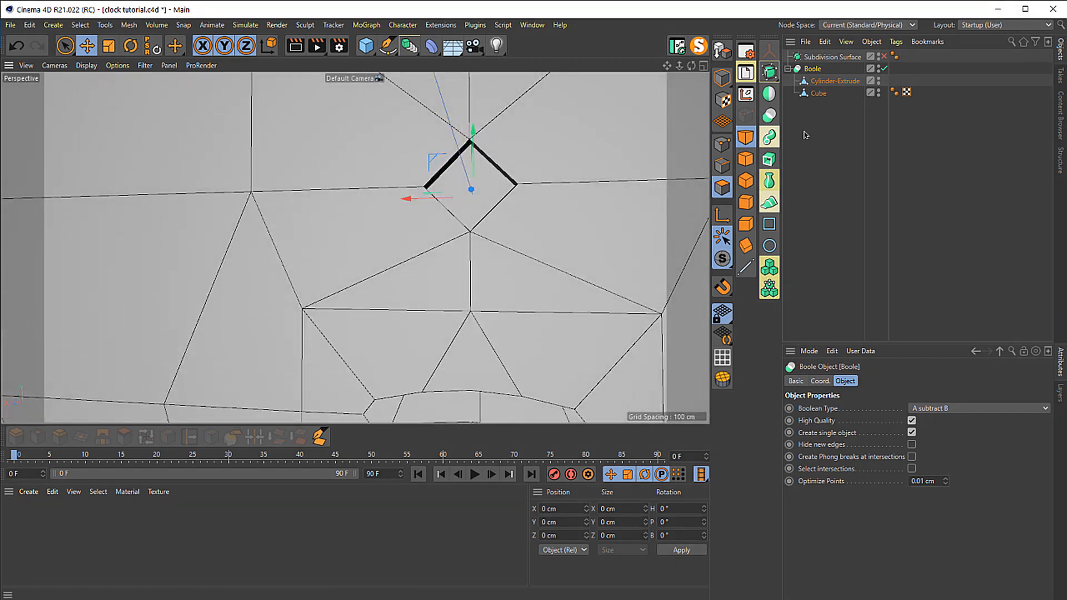
left_click(745, 67)
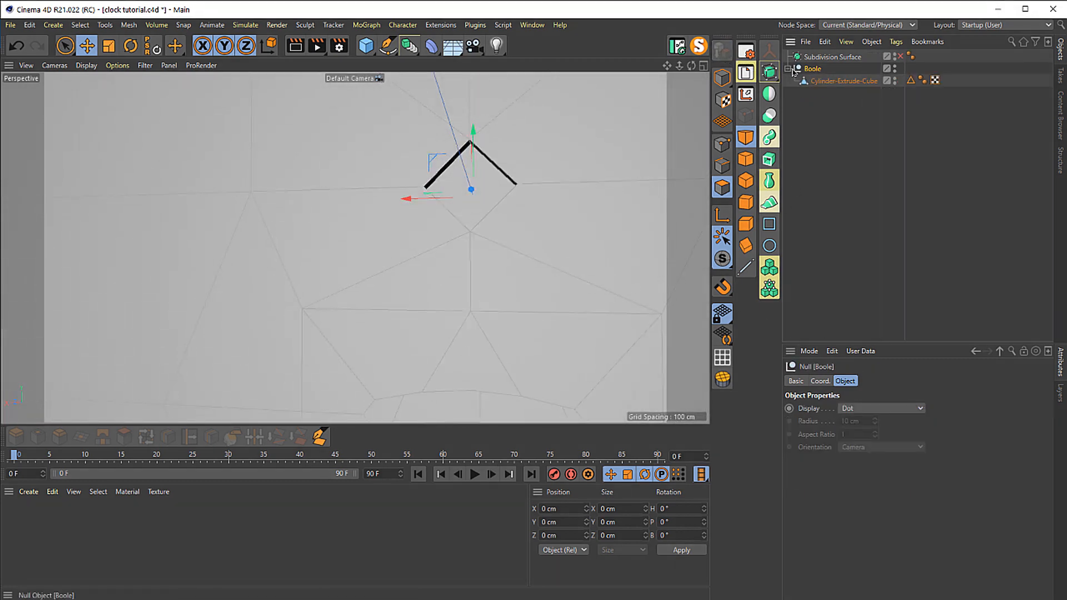
left_click(817, 82)
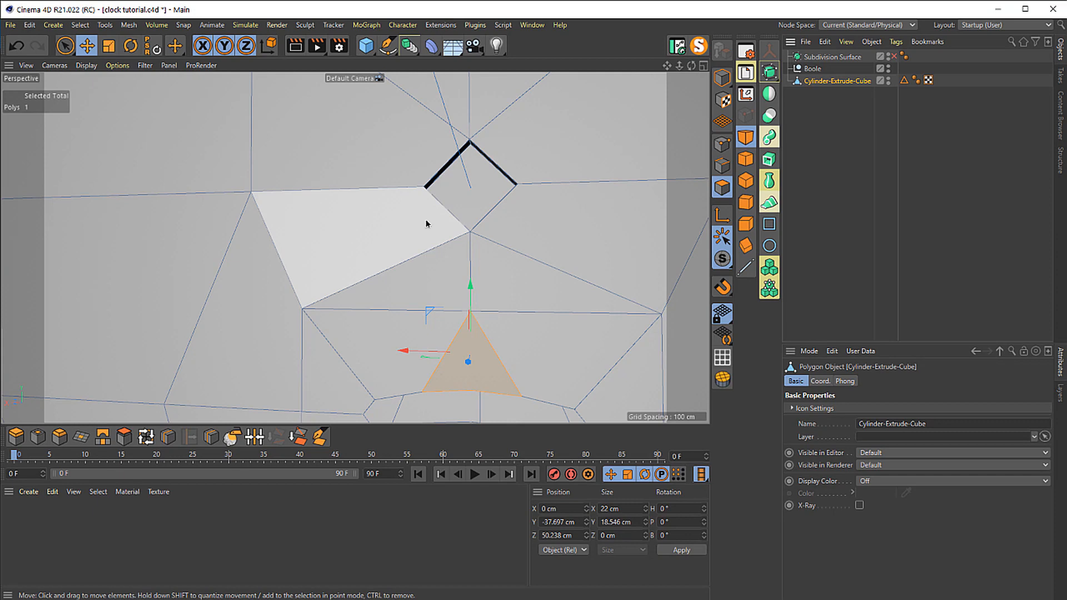
- Use Line Cut to connect the diamond's two side corners to the upper corners of the square around the slot
key("k")
key("k")
left_click_drag(456, 219, 443, 209, "alt")
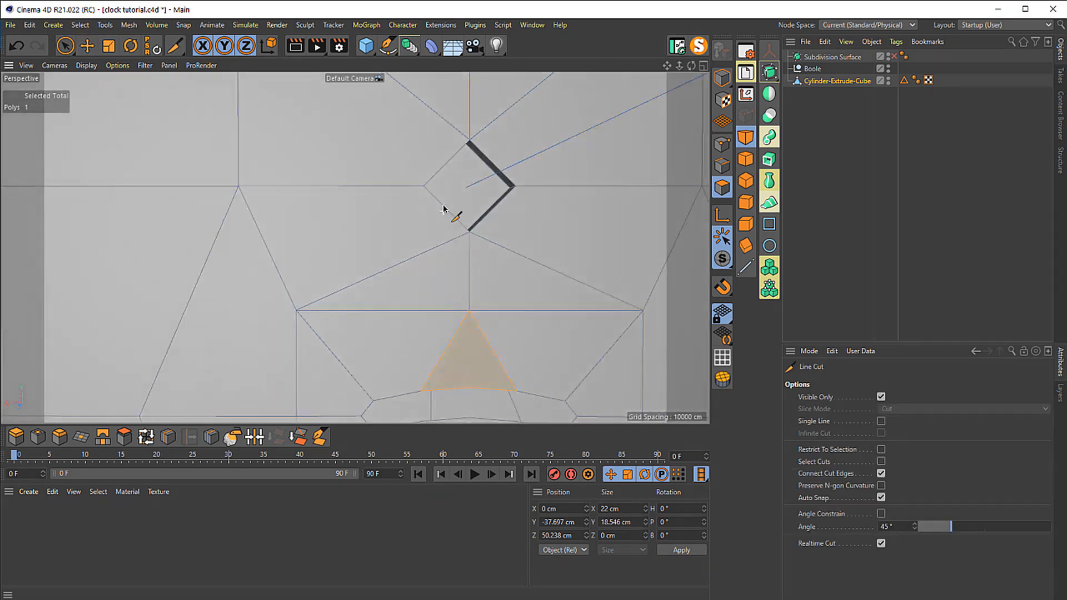
left_click(423, 187)
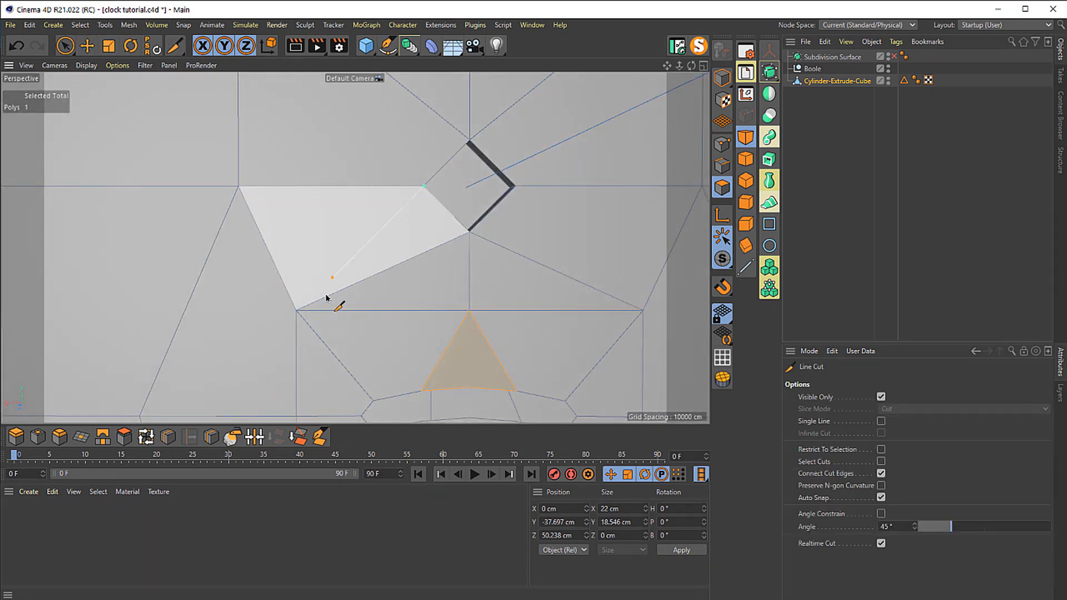
left_click(299, 305)
left_click_drag(508, 285, 515, 201, "alt")
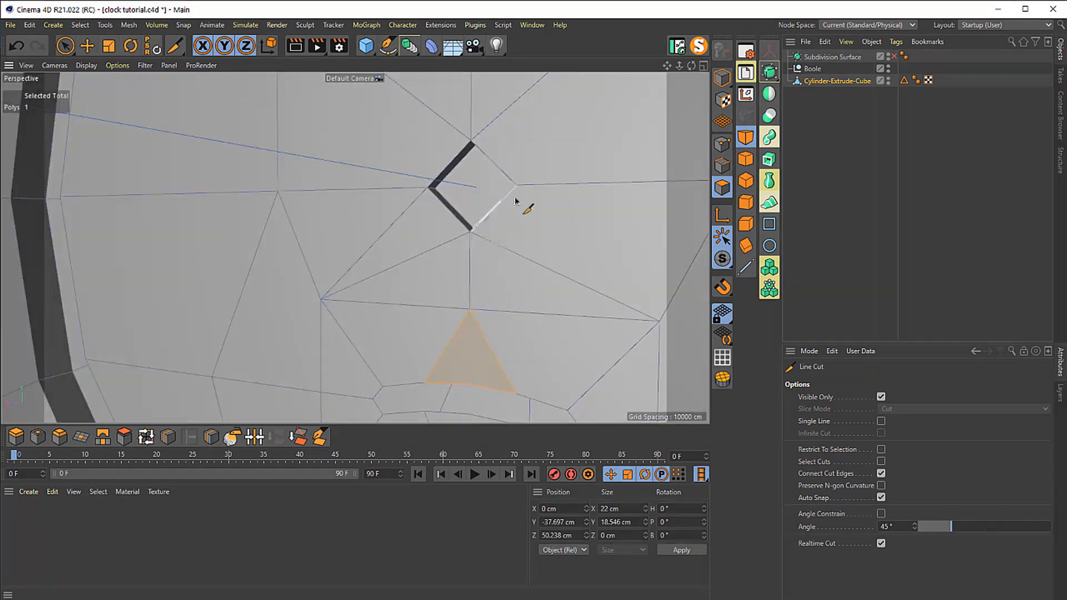
left_click(519, 187)
left_click(657, 321)
left_click_drag(488, 305, 507, 274, "alt")
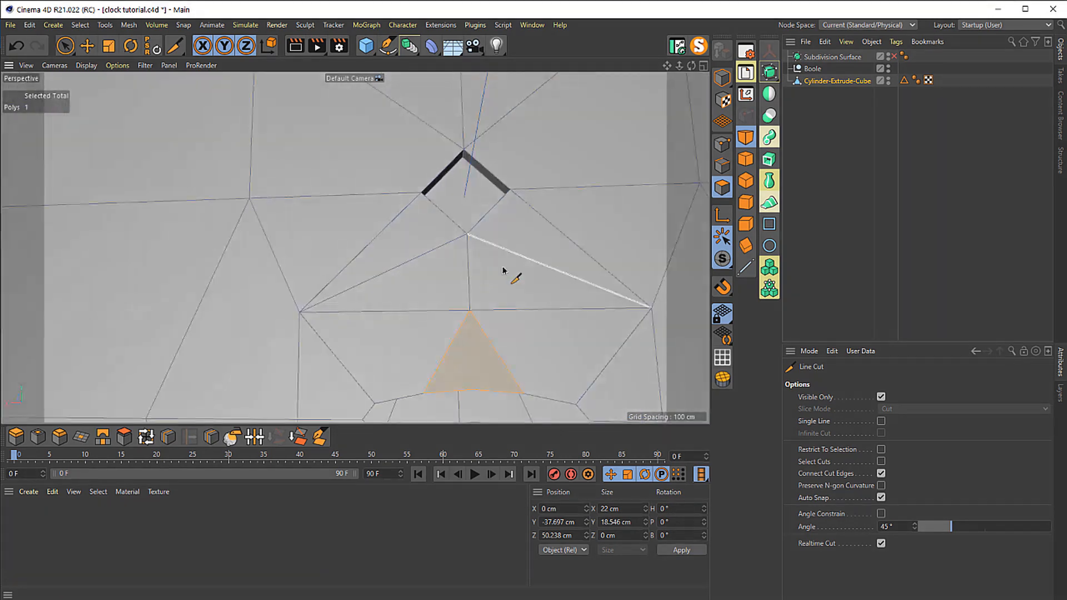
- Merge the two adjacent triangles on each side below the diamond into a single polygon per side
key("e")
left_click(511, 280)
left_click(522, 246, "shift")
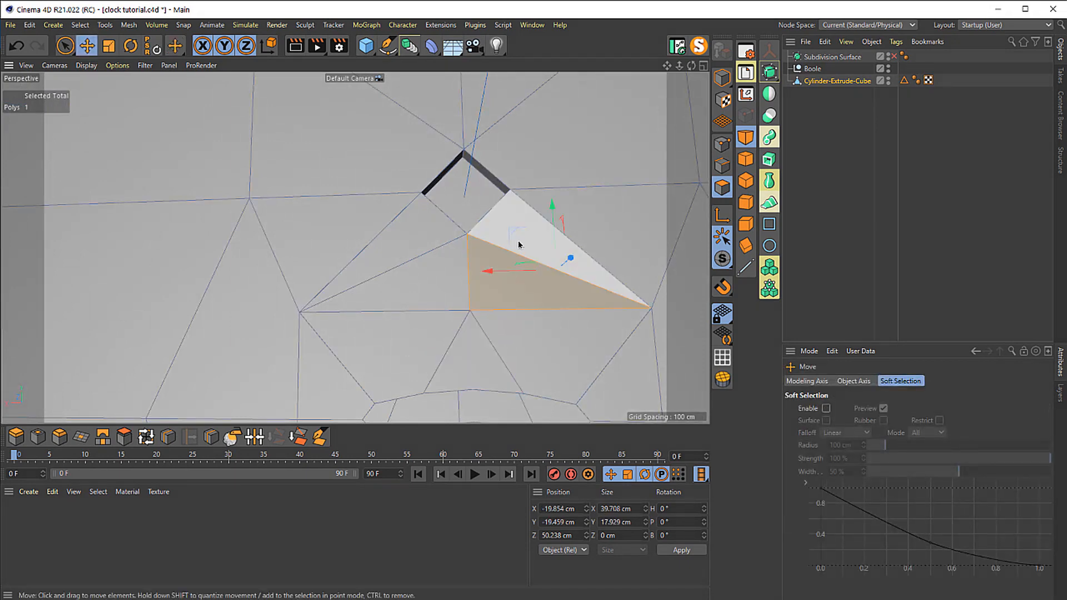
left_click(435, 303)
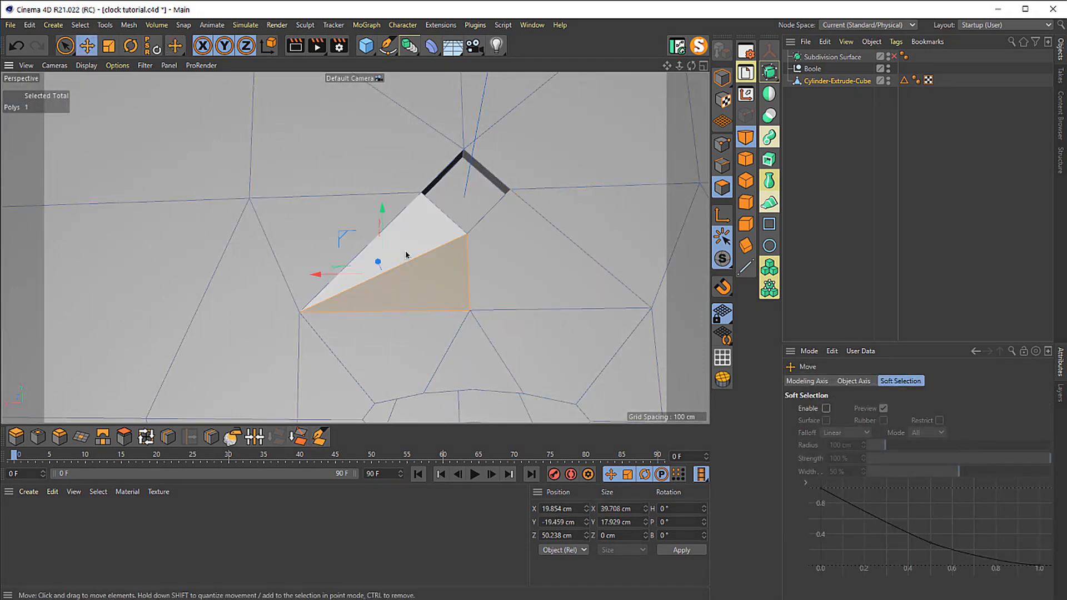
left_click(410, 255, "shift")
left_click(300, 438)
scroll(410, 316, "up", 4)
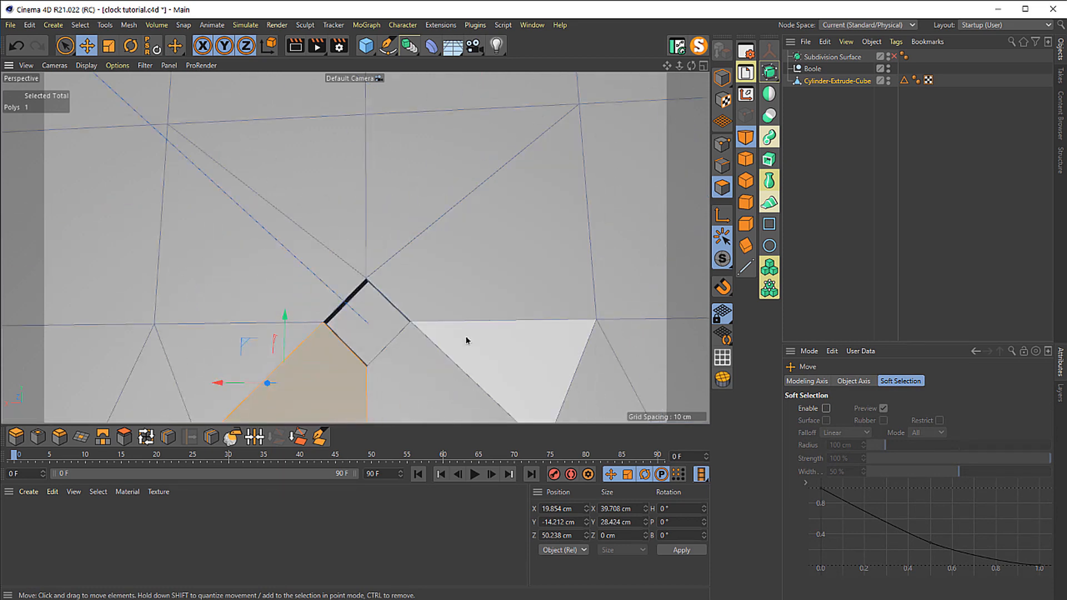
scroll(431, 250, "down", 4)
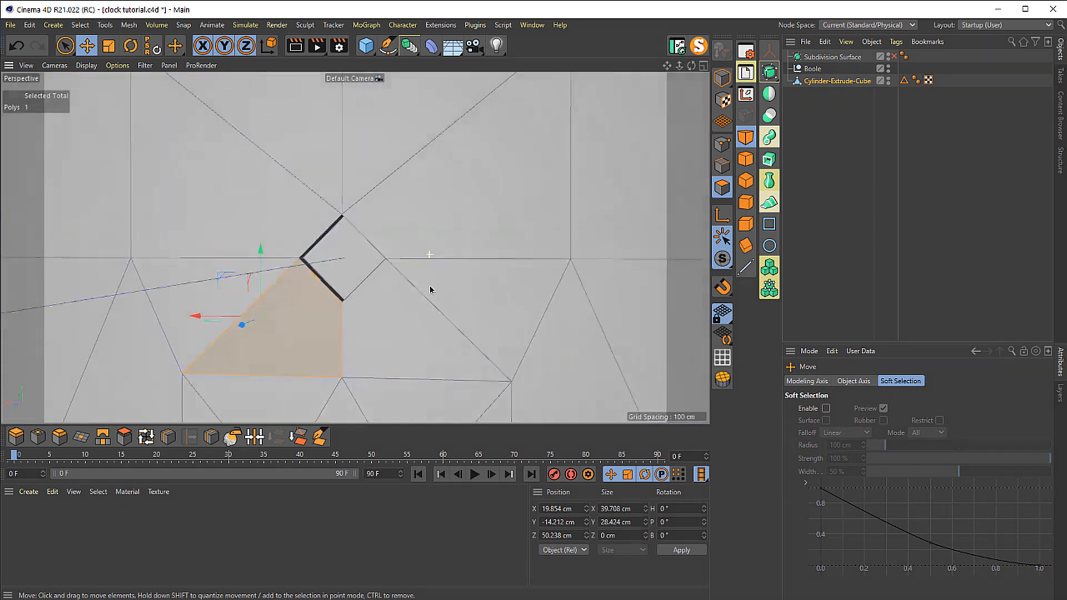
- Use Line Cut to connect the diamond's right corner to the upper-right corner of the surrounding grid square
scroll(426, 289, "down", 5)
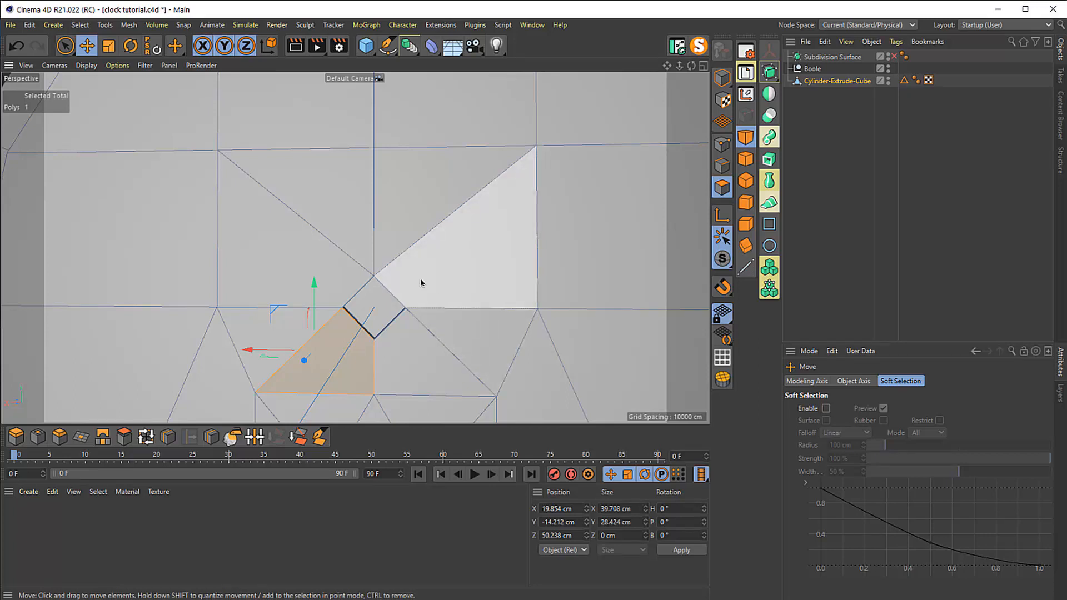
key("k")
key("k")
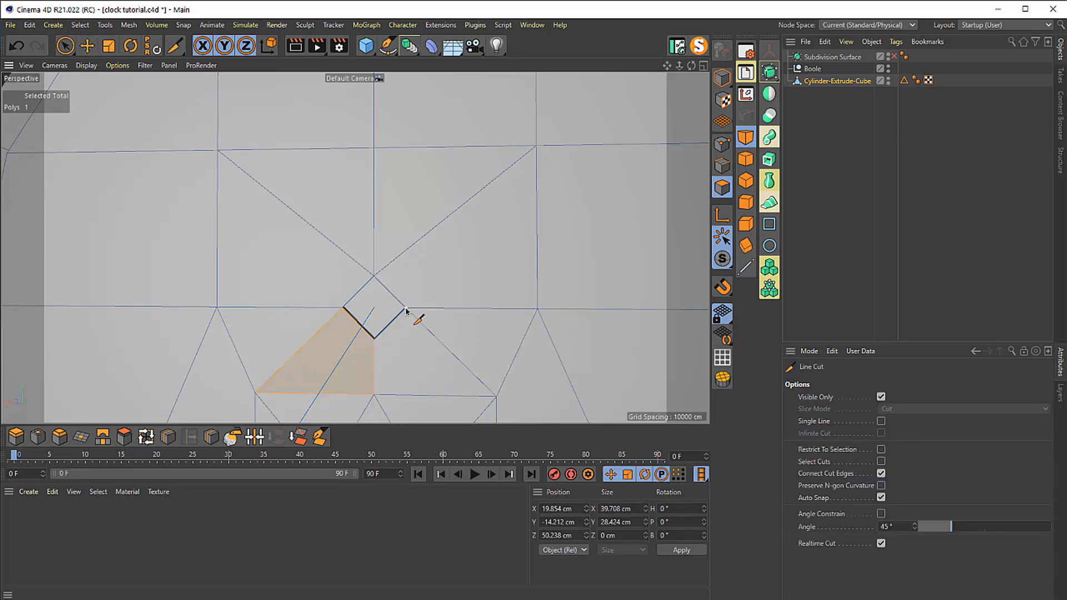
left_click(406, 309)
key("e")
- Merge the triangles right of the new cut into one polygon, and melt the sliver above it into the adjacent upper polygon
left_click(495, 362)
left_click(505, 277, "shift")
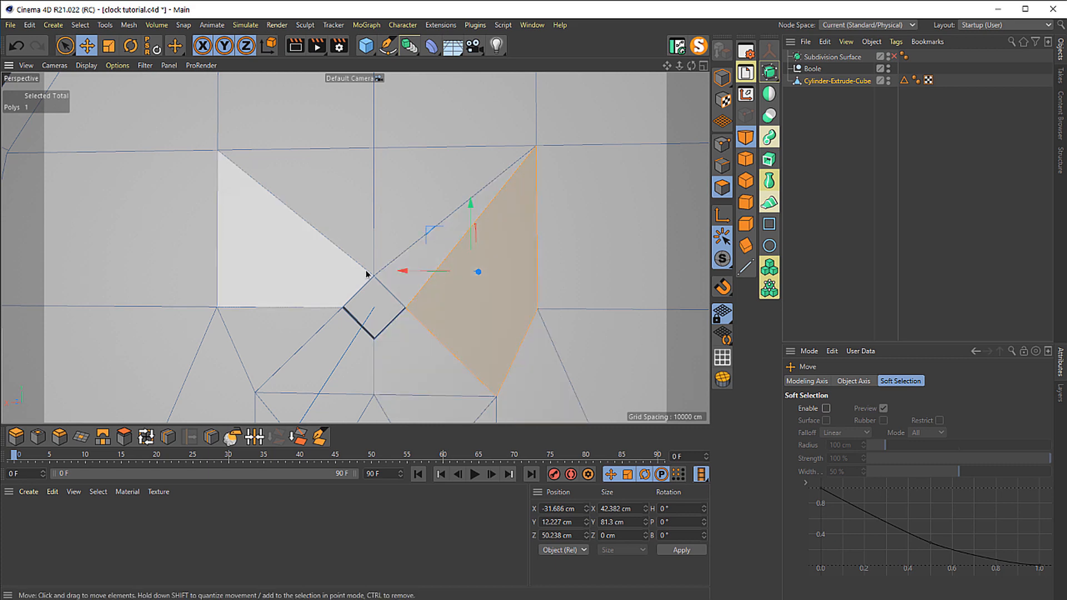
left_click(408, 295)
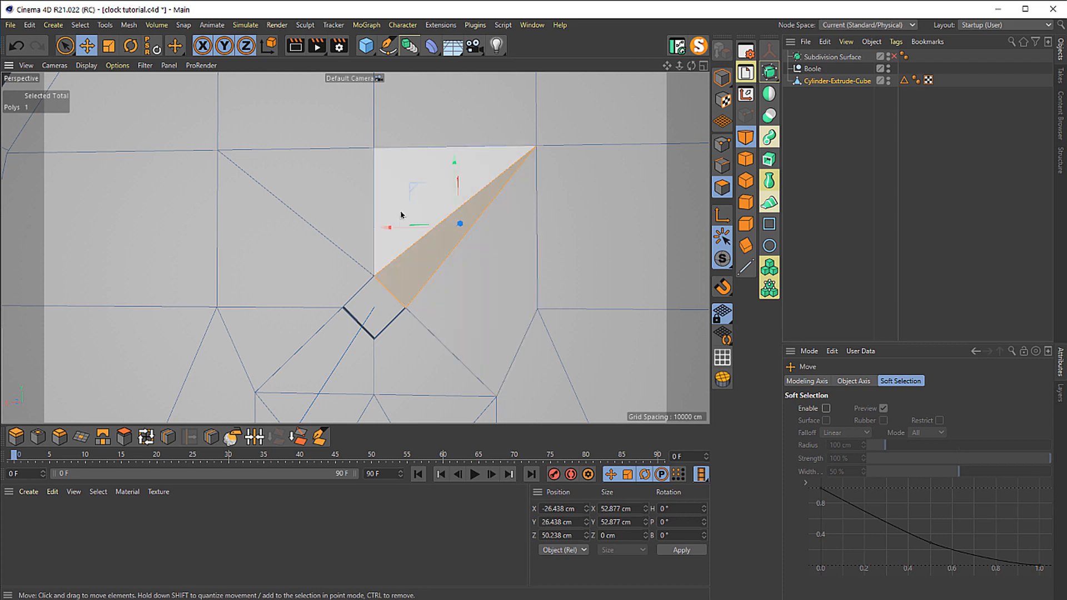
left_click(396, 202)
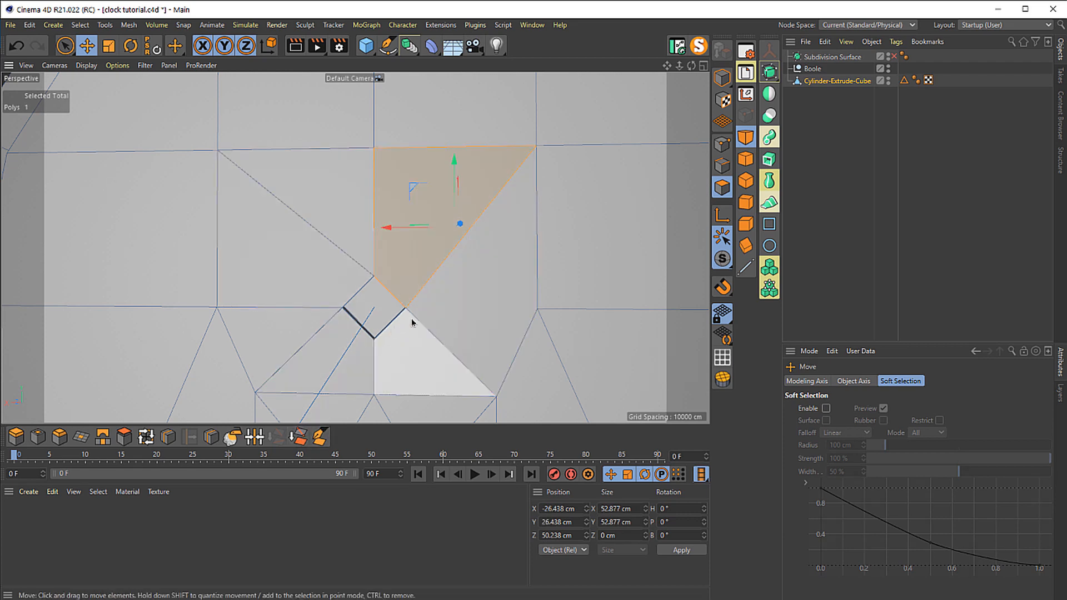
- Use Line Cut to connect the diamond's left corner to the upper-left corner of the surrounding grid square
key("k")
key("k")
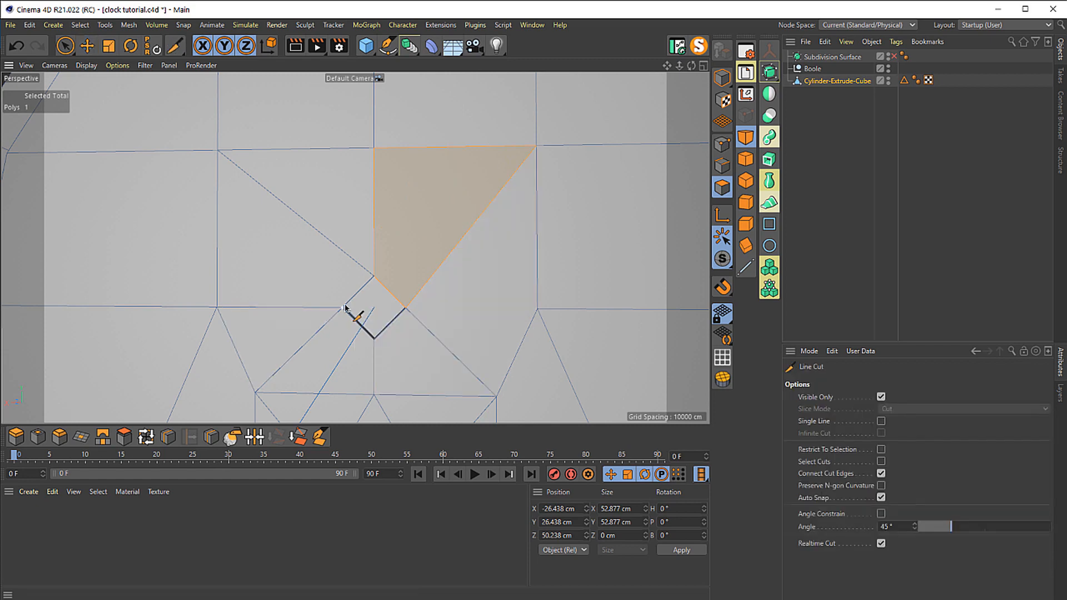
left_click(341, 309)
left_click(222, 152)
key("Escape")
key("e")
- Merge the triangles left of the diamond into one polygon, and melt the sliver above into the adjacent upper polygon
middle_click_drag(303, 339, 375, 324, "alt")
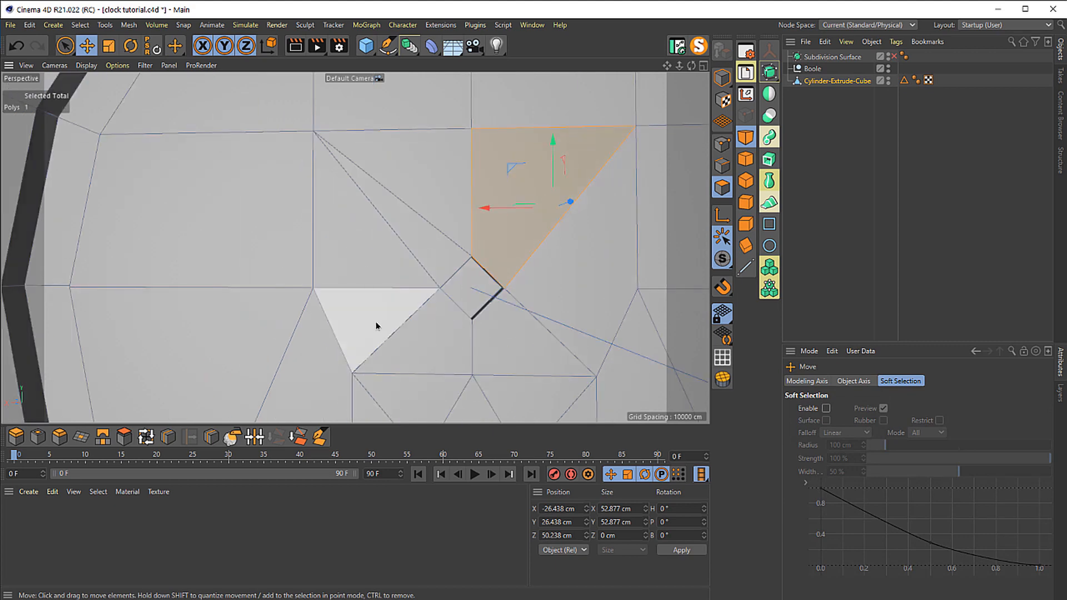
left_click(376, 324)
left_click(339, 240, "shift")
left_click(300, 442)
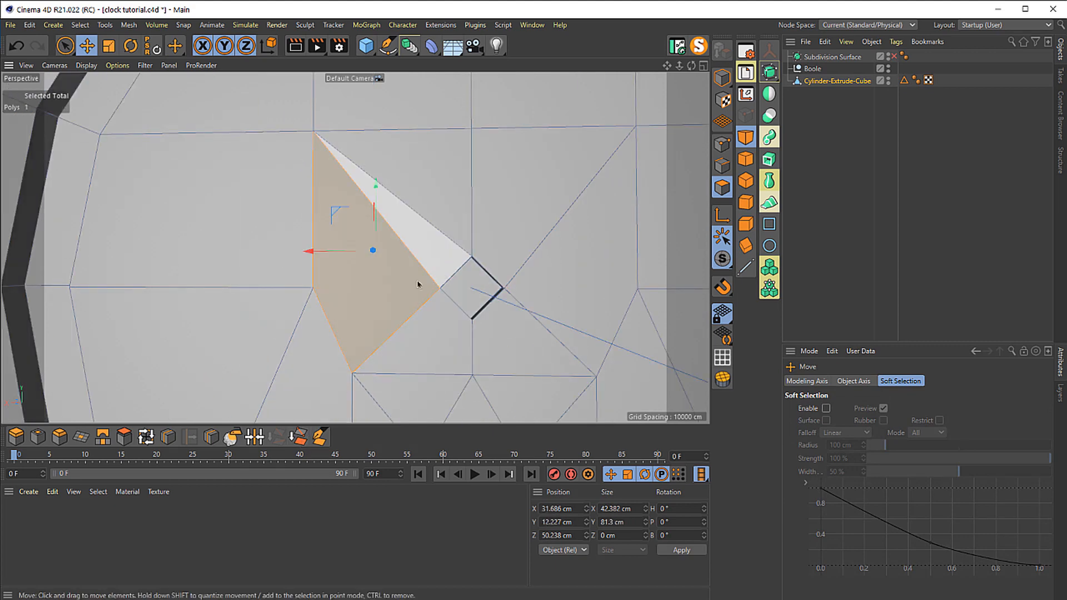
left_click(442, 257)
left_click(464, 191, "shift")
- Loop-select the four inner wall polygons of the diamond-shaped hole and delete them
mouse_move(481, 280)
left_mouse_down("alt")
mouse_move(441, 261)
mouse_move(486, 232)
mouse_move(476, 268)
left_mouse_up("alt")
left_click(836, 147)
left_click_drag(422, 311, 461, 306, "alt")
right_click_drag(482, 278, 507, 291, "alt")
left_click_drag(507, 291, 549, 330, "alt")
middle_click_drag(619, 243, 602, 151, "alt")
left_click(809, 80)
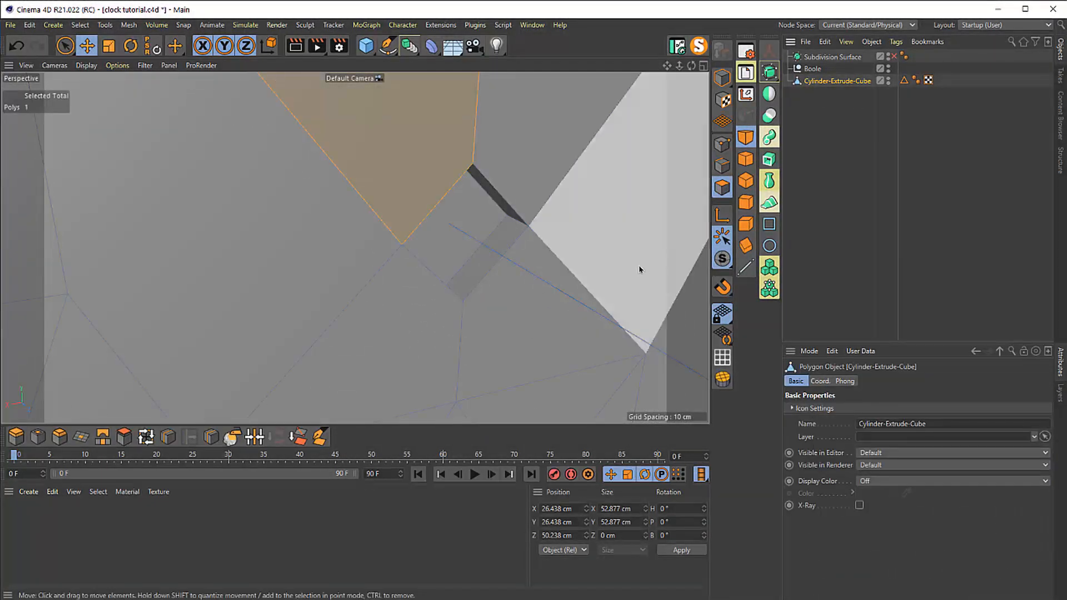
right_click_drag(515, 265, 541, 198, "alt")
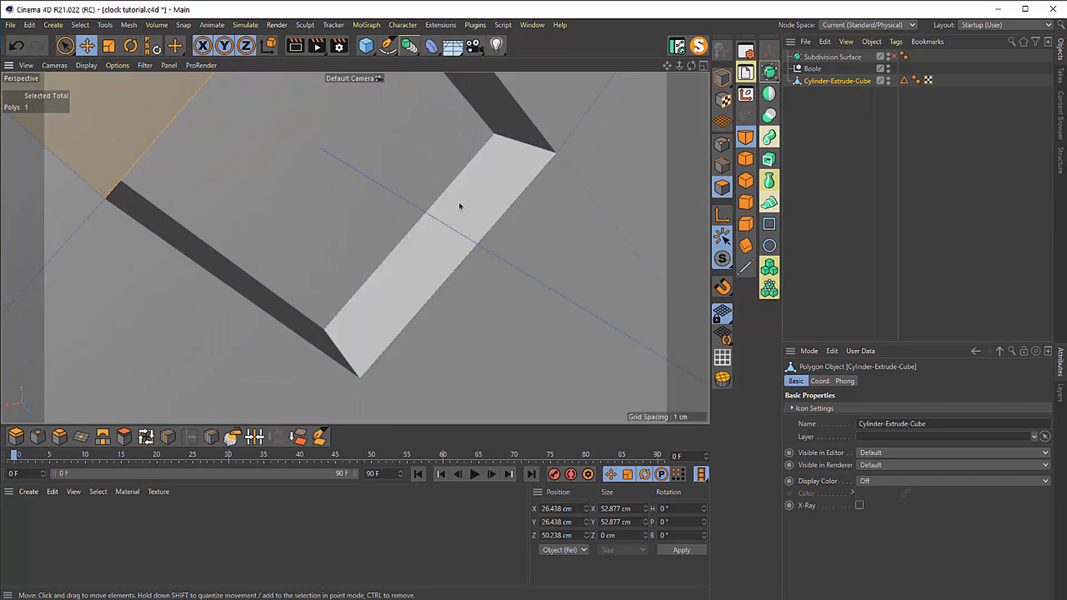
key("u")
key("l")
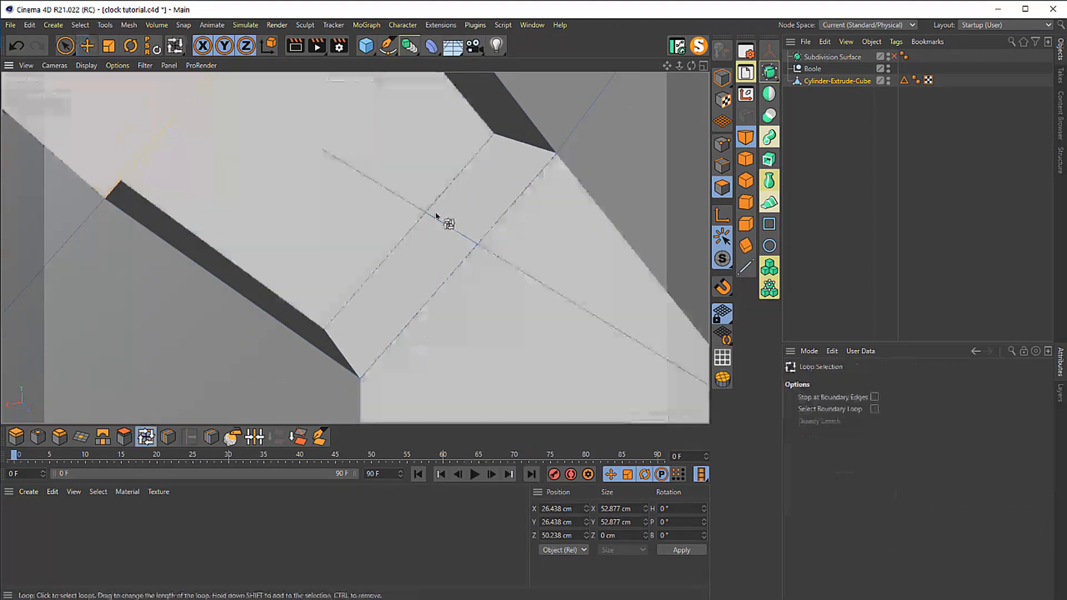
left_click_drag(447, 235, 483, 182, "alt")
left_click(475, 139)
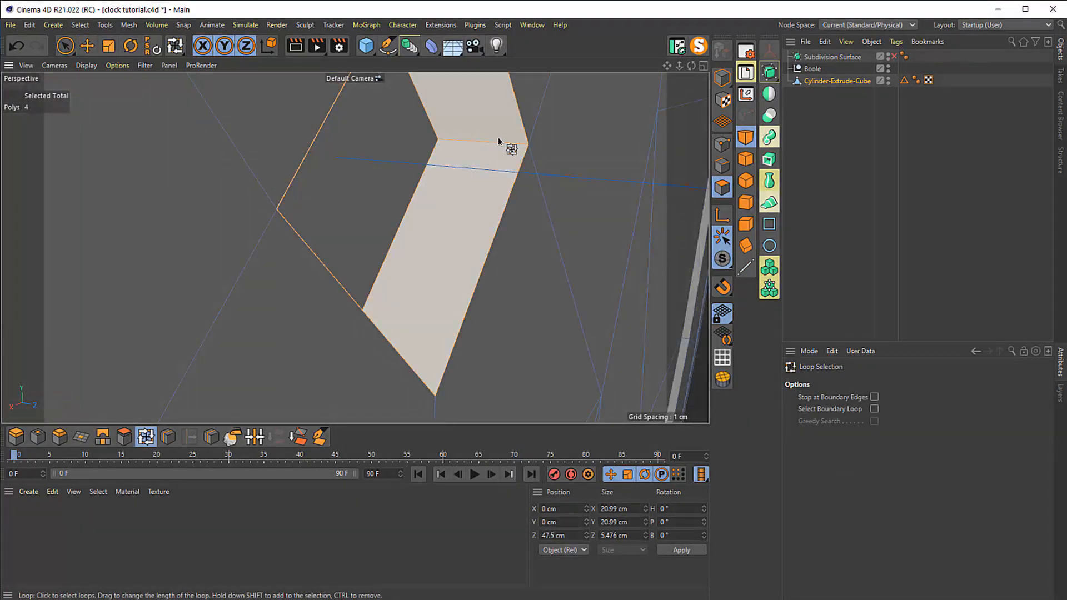
key("Delete")
- Delete the leftover diamond-shaped polygon at the bottom of the hole
left_click_drag(388, 198, 260, 263, "alt")
key("e")
scroll(323, 192, "down", 10)
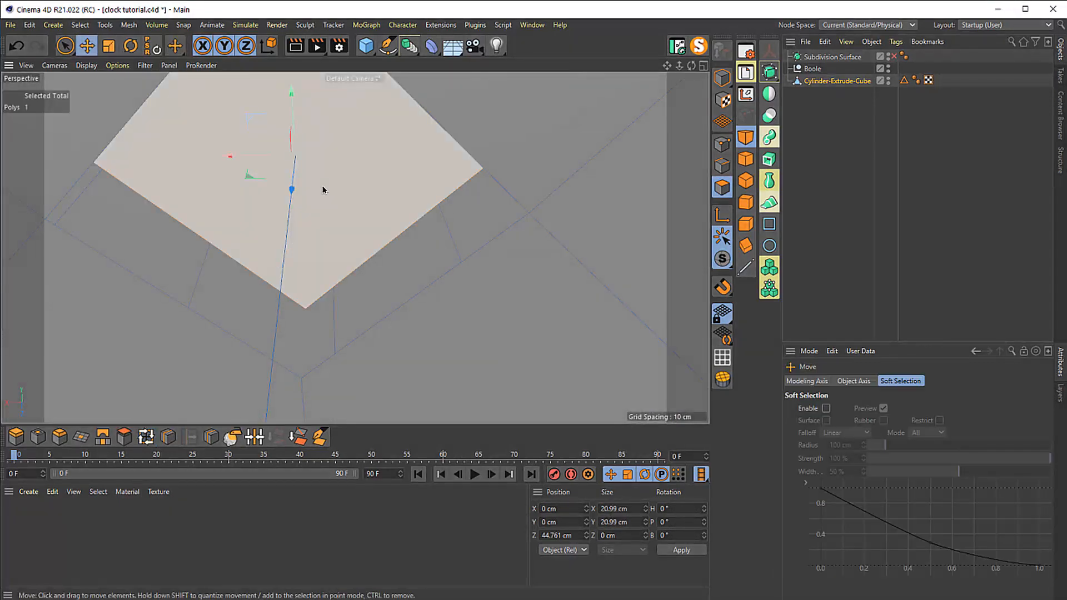
scroll(315, 172, "up", 10)
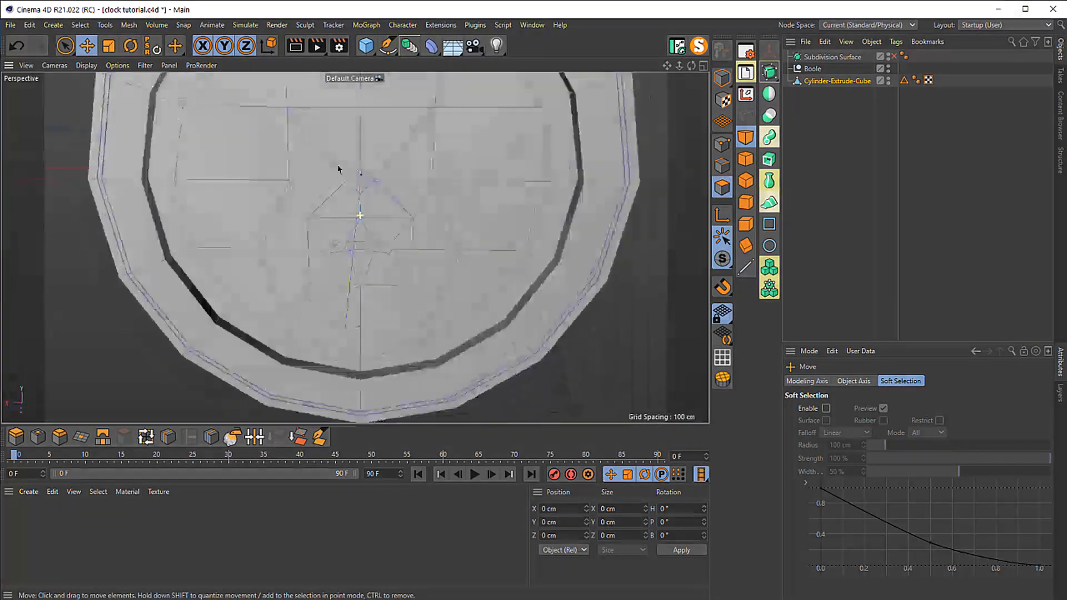
- Scale the two upper corner points around the diamond to about 91 cm apart and move them down about 17 cm
middle_click_drag(428, 190, 433, 307, "alt")
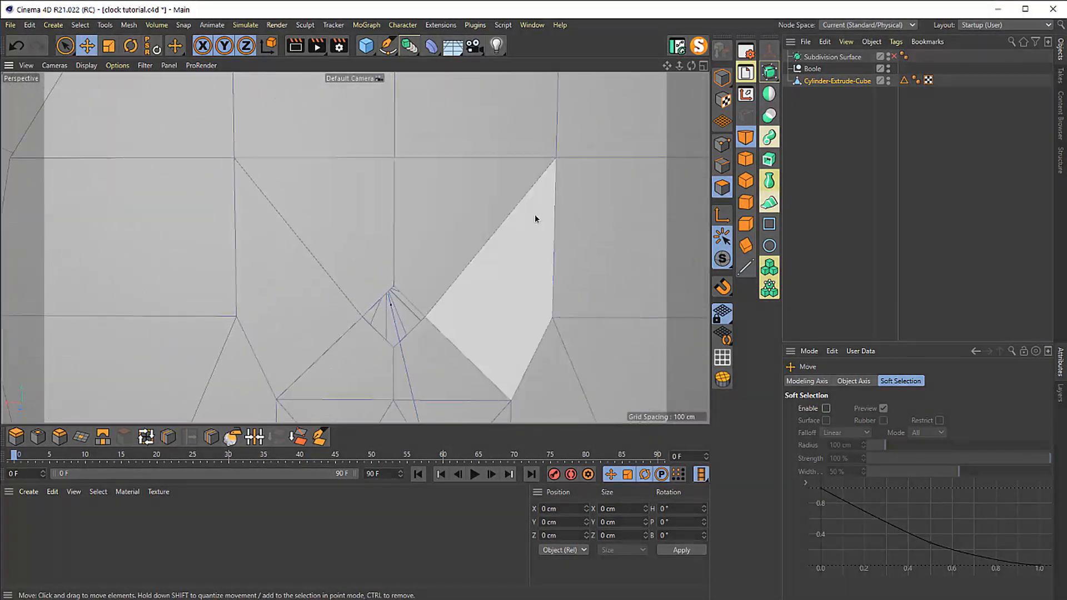
key("Return")
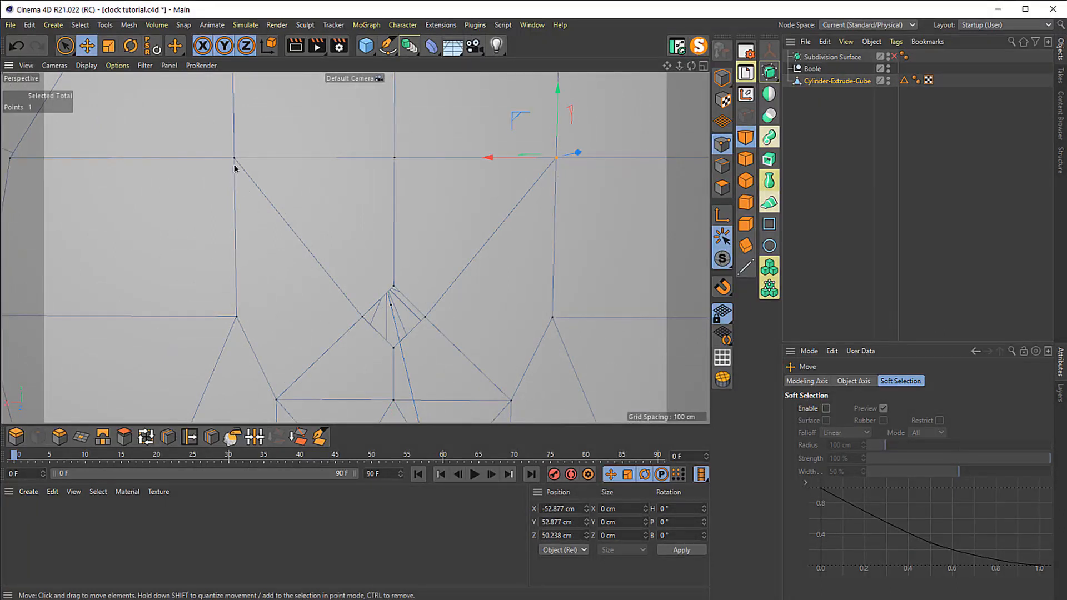
key("t")
left_click_drag(567, 233, 498, 249)
key("e")
left_click_drag(395, 121, 405, 143)
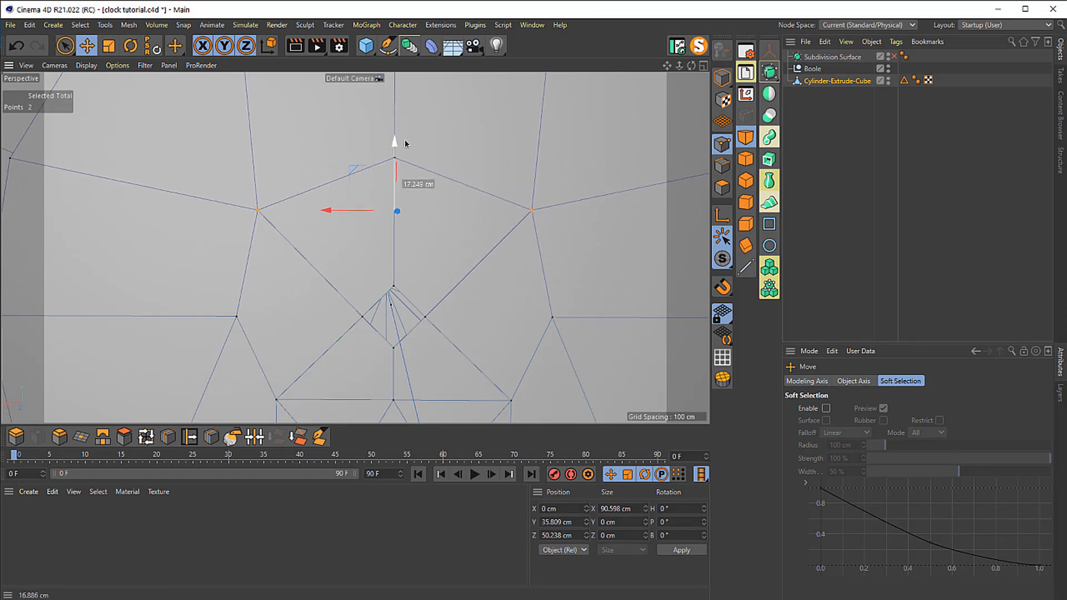
- Examine the reference wireframe image of the clock's back for the edge layout around the knobs
scroll(395, 167, "down", 3)
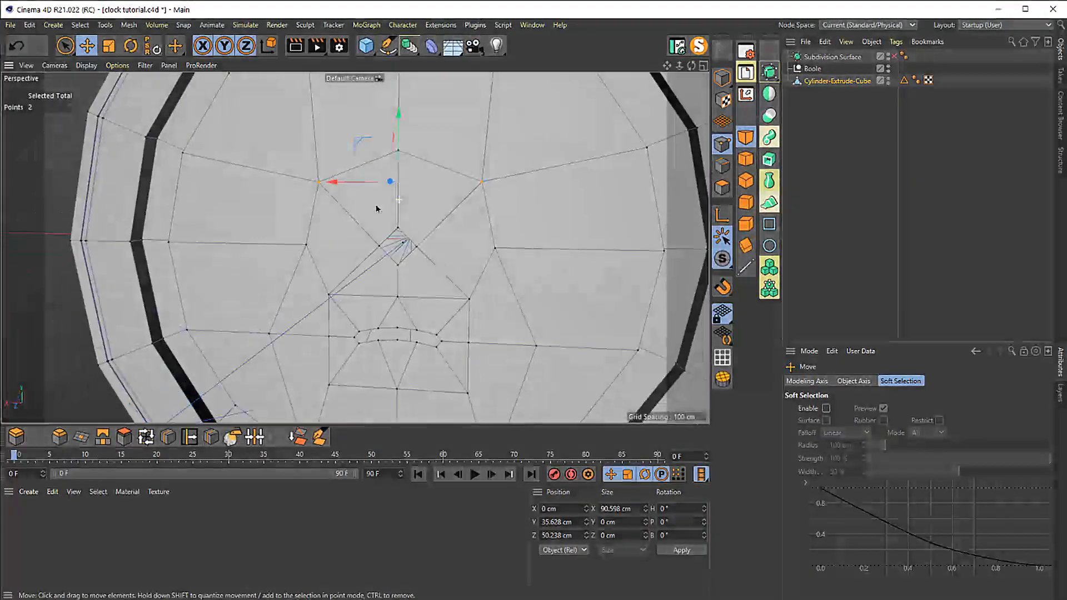
left_click_drag(376, 209, 395, 196, "alt")
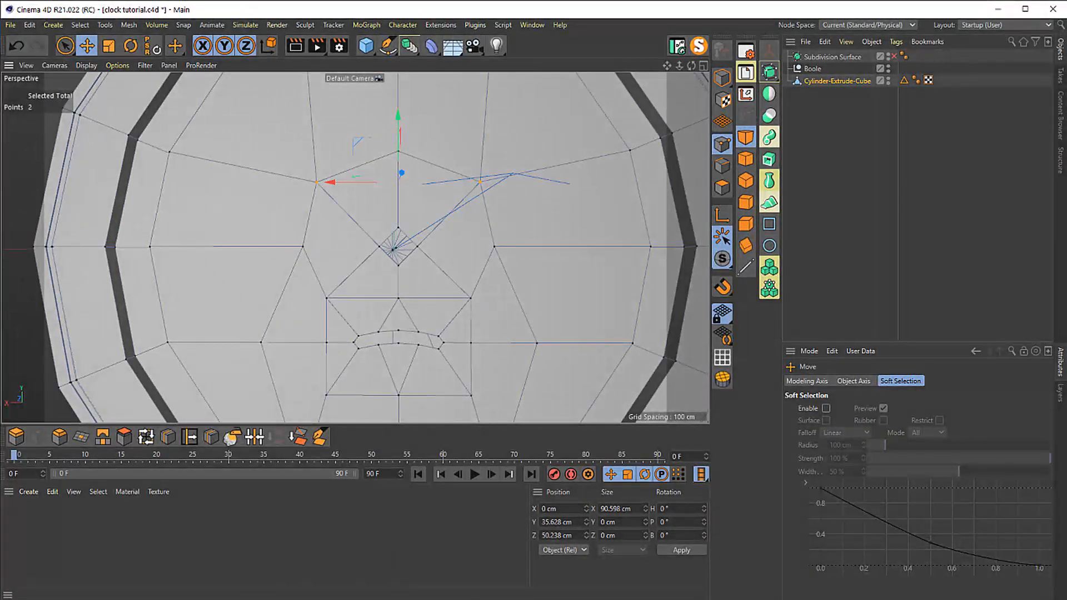
key("alt+Tab")
scroll(545, 443, "down", 5)
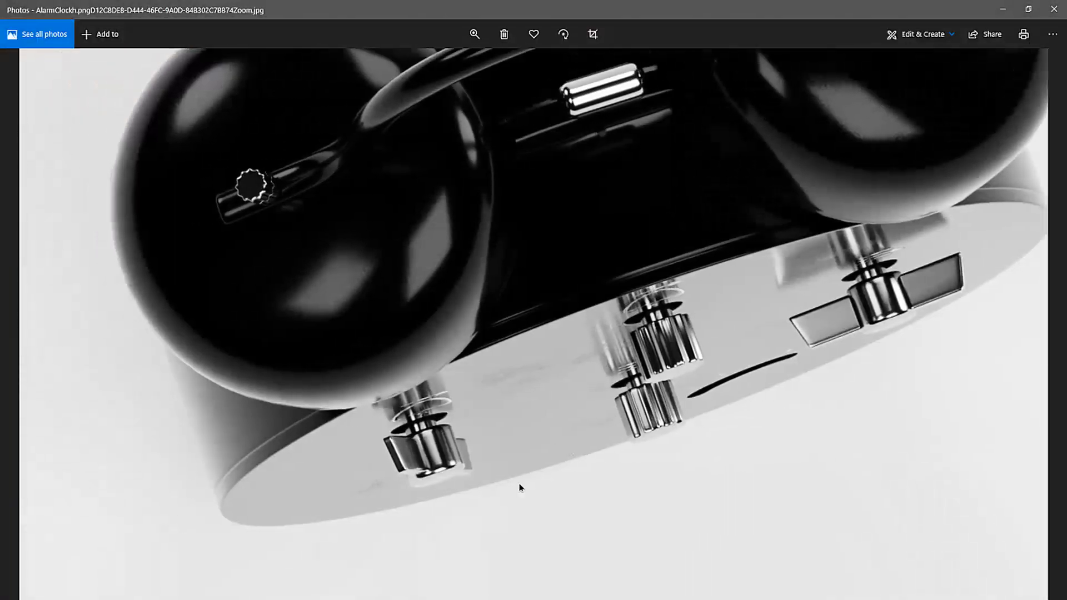
key("Right")
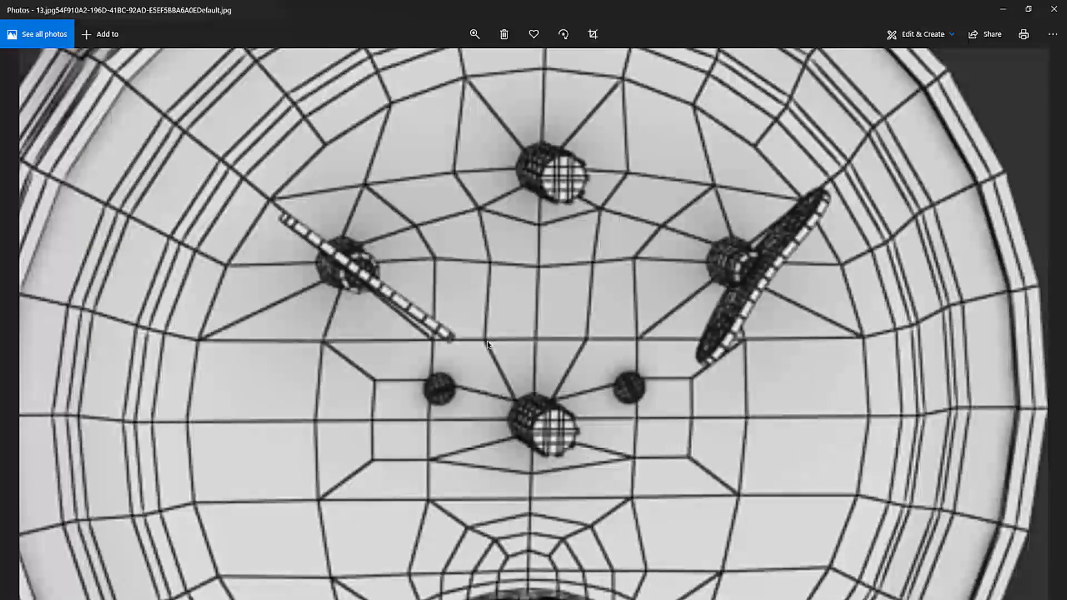
left_click_drag(537, 345, 528, 322)
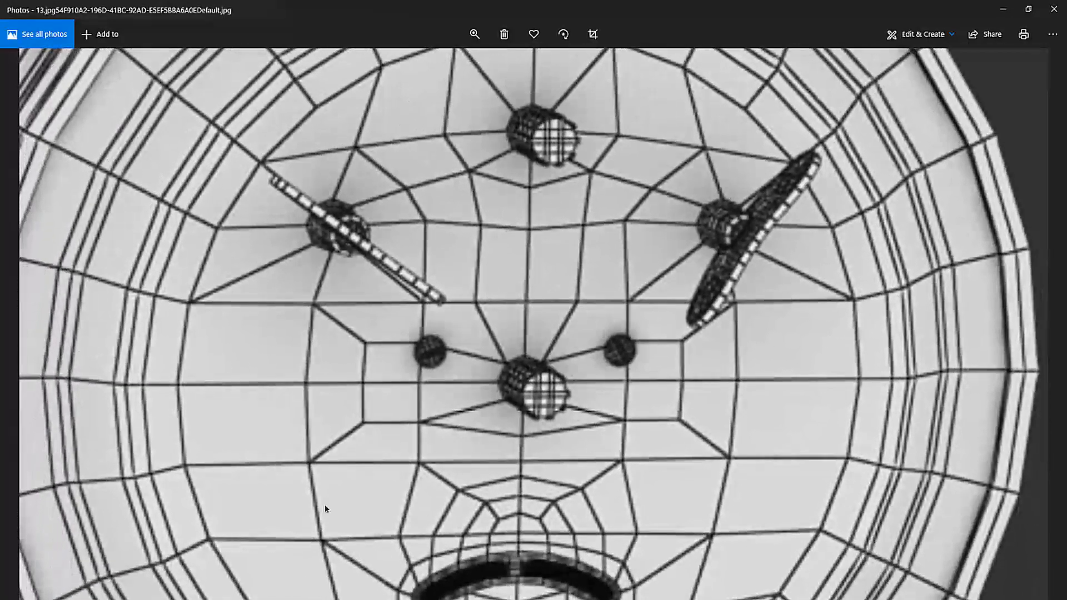
key("alt+Tab")
- Undo the last move of the two selected points above the hub and scale them apart along X to about 118.6 cm
middle_click_drag(336, 273, 311, 316, "alt")
key("ctrl+z")
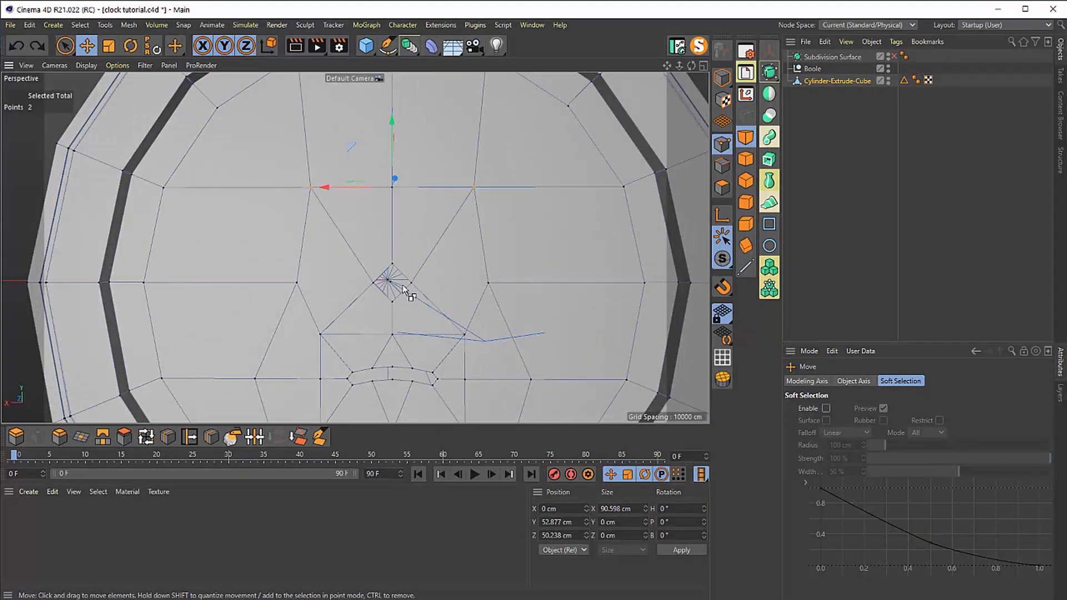
key("t")
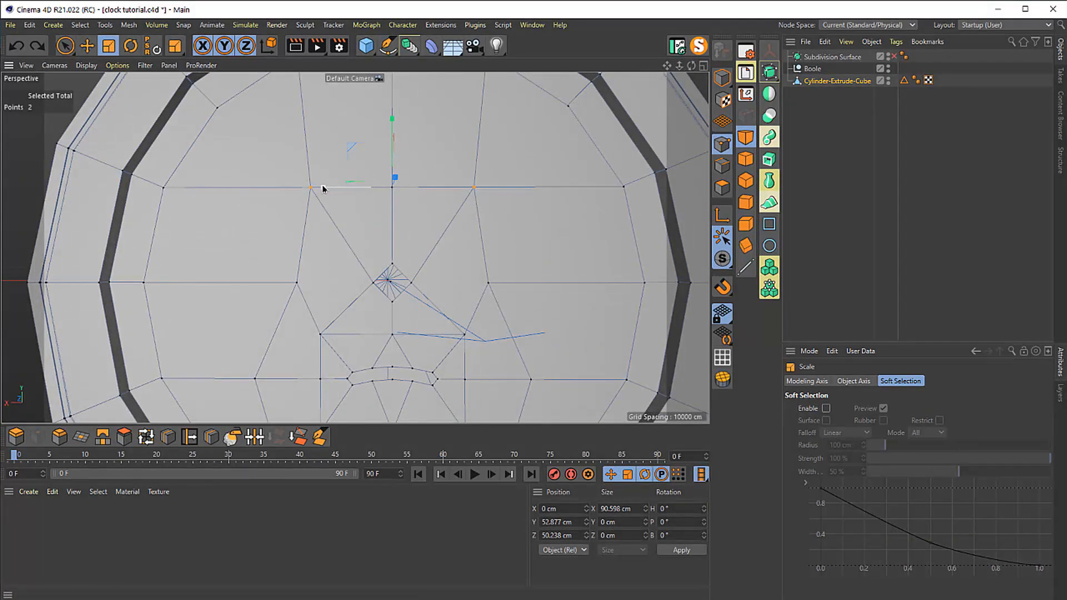
left_click_drag(322, 188, 310, 216)
middle_click_drag(312, 331, 356, 303, "alt")
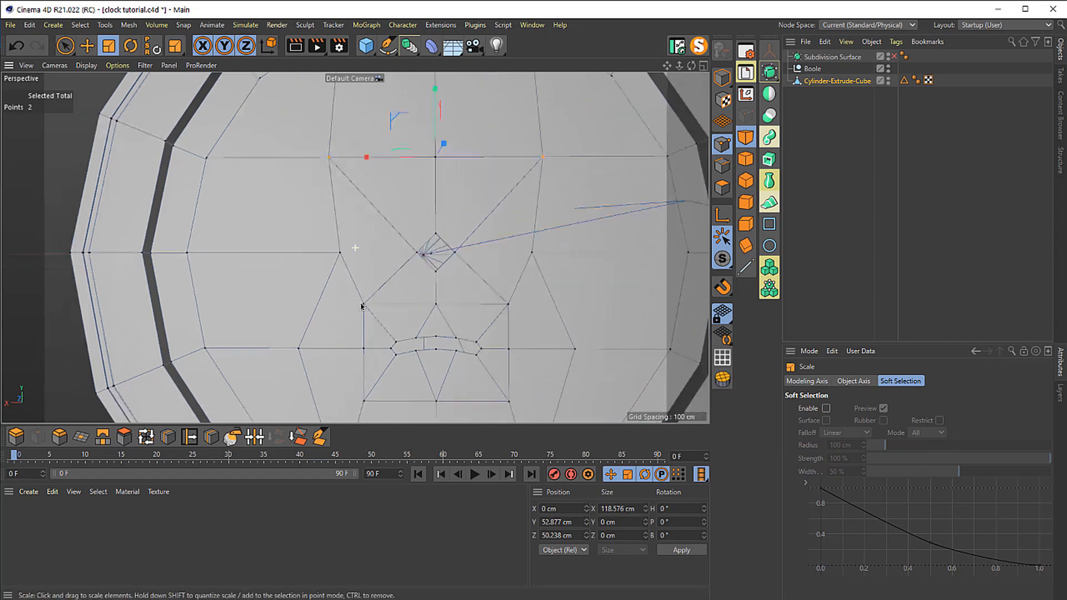
right_click_drag(356, 288, 388, 189, "alt")
key("Return")
key("Return")
left_click(329, 349)
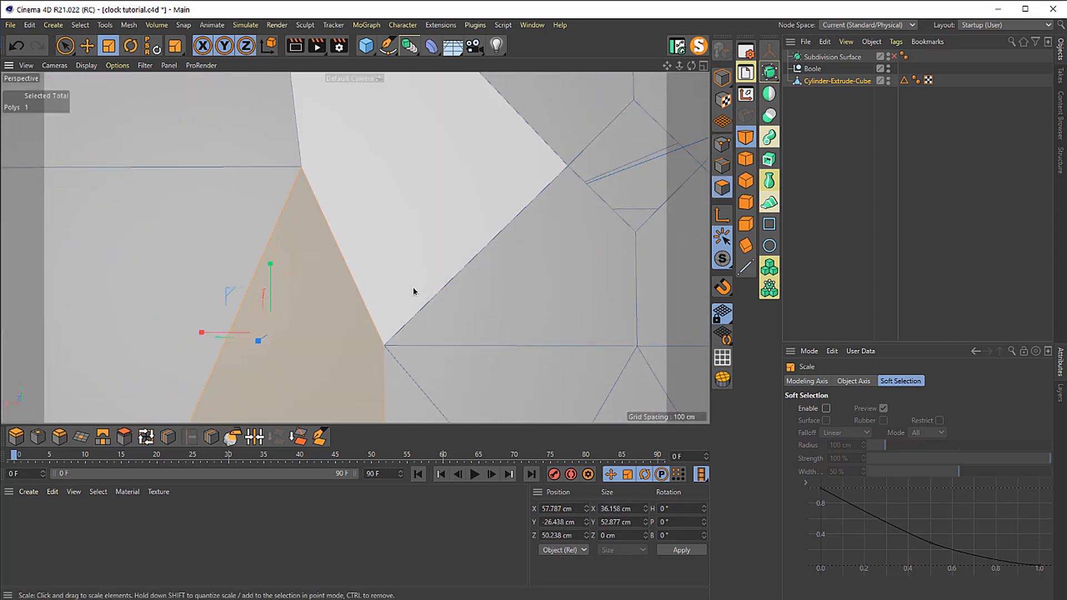
left_click_drag(414, 289, 381, 275, "alt")
left_click(478, 168)
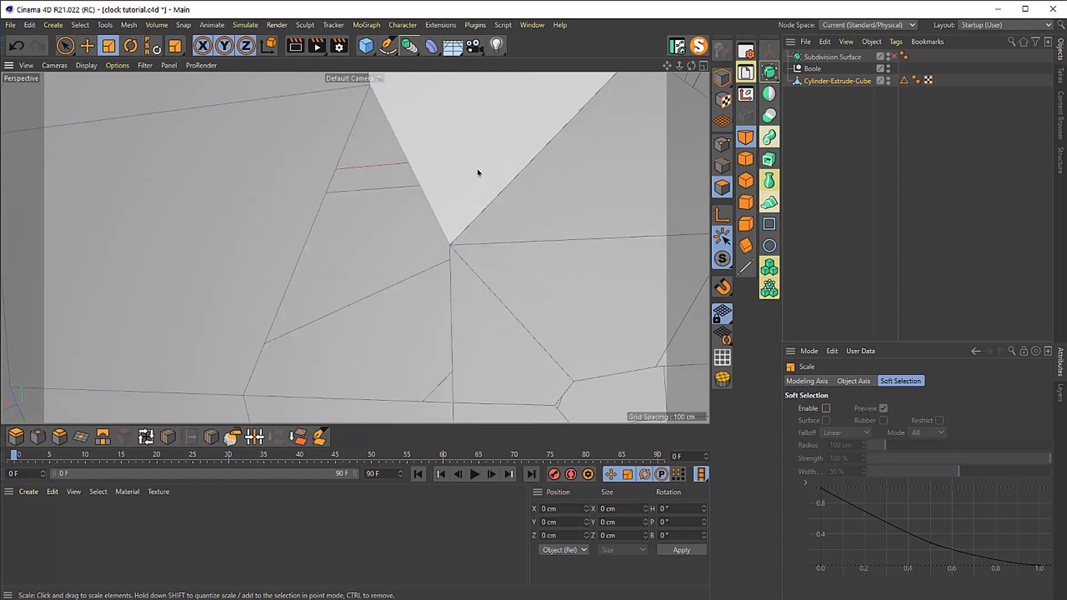
left_click_drag(478, 169, 486, 269, "alt")
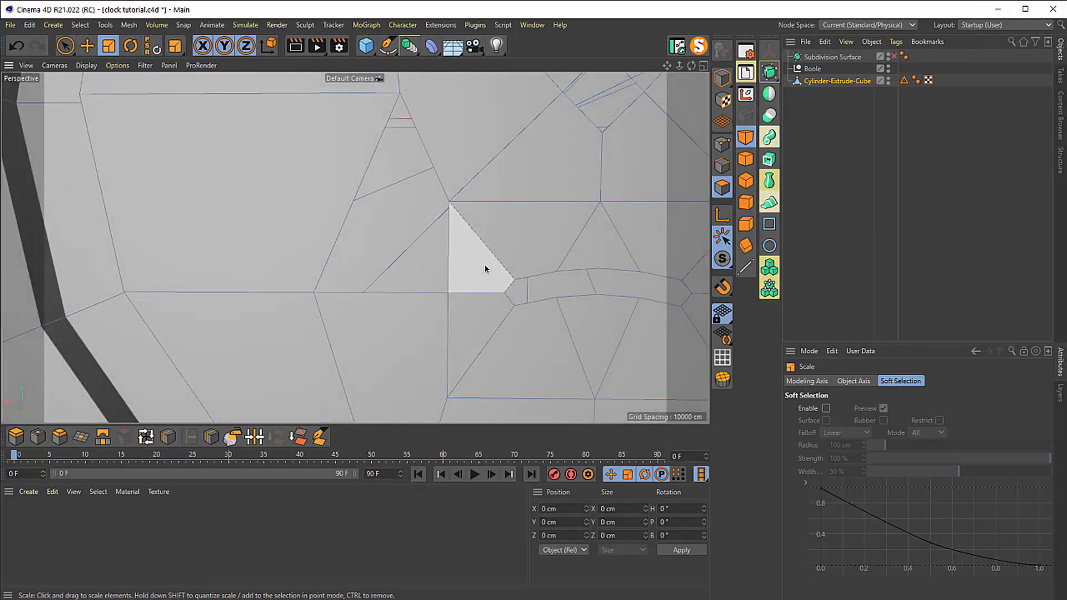
key("m")
key("b")
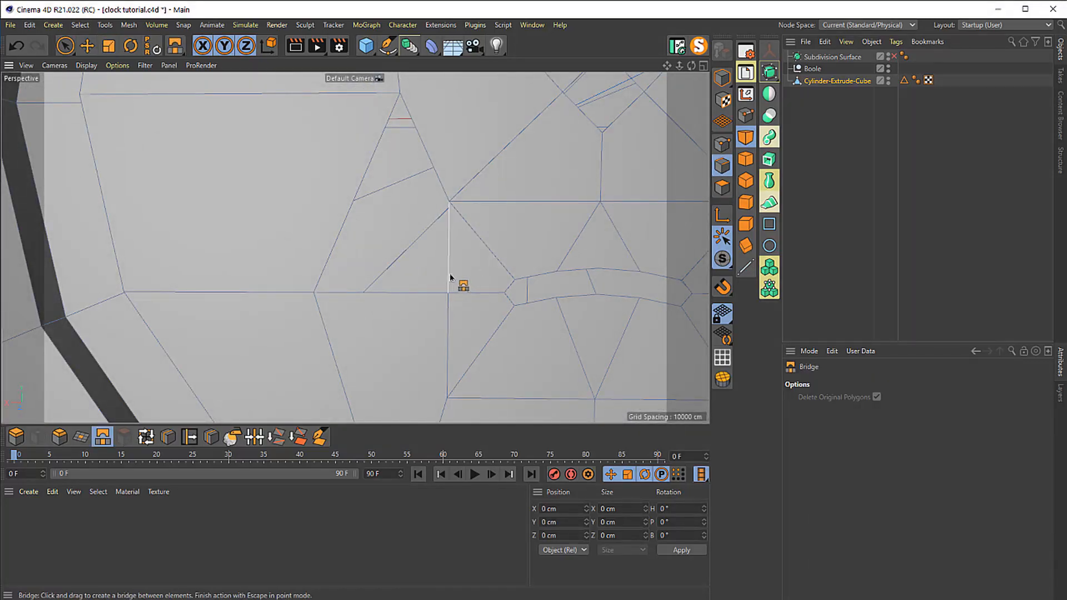
left_click_drag(447, 148, 431, 259, "alt")
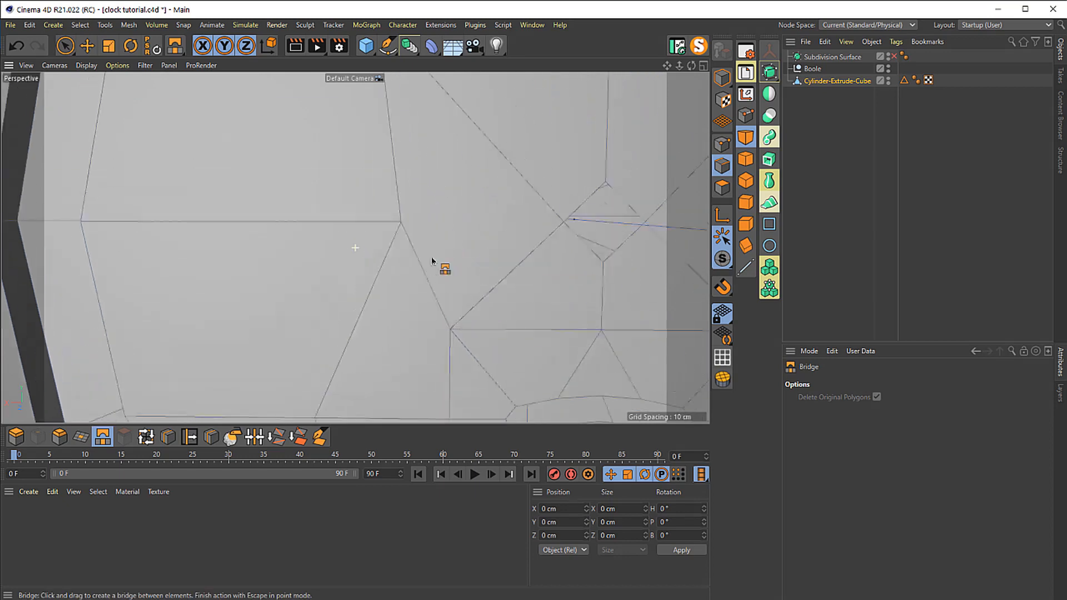
scroll(432, 260, "down", 5)
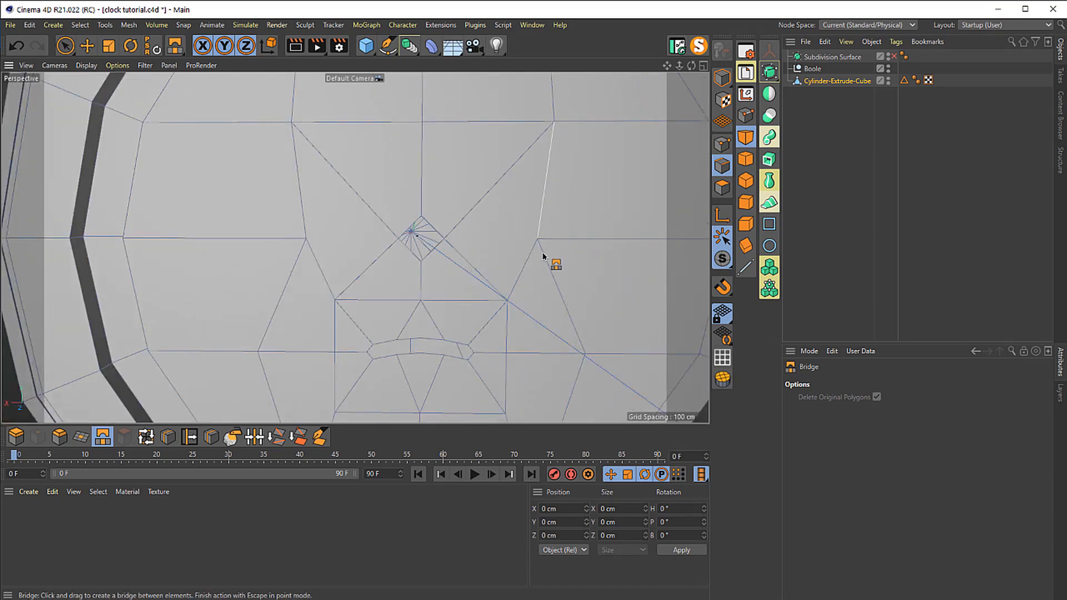
- Scale the two points on either side of the central diamond apart along X to about 160 cm
key("e")
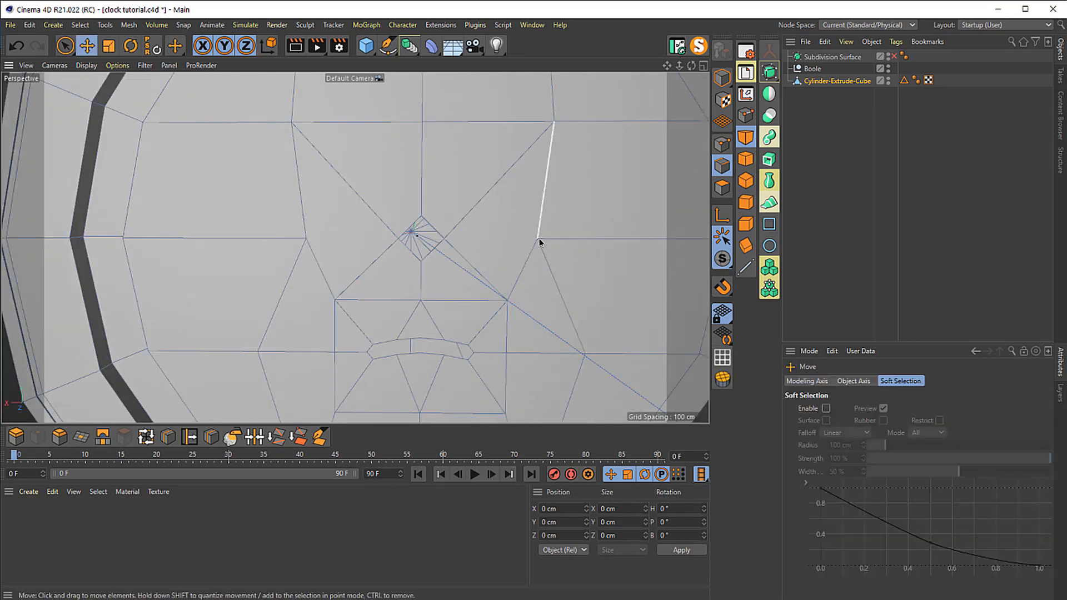
key("Return")
left_click(538, 240)
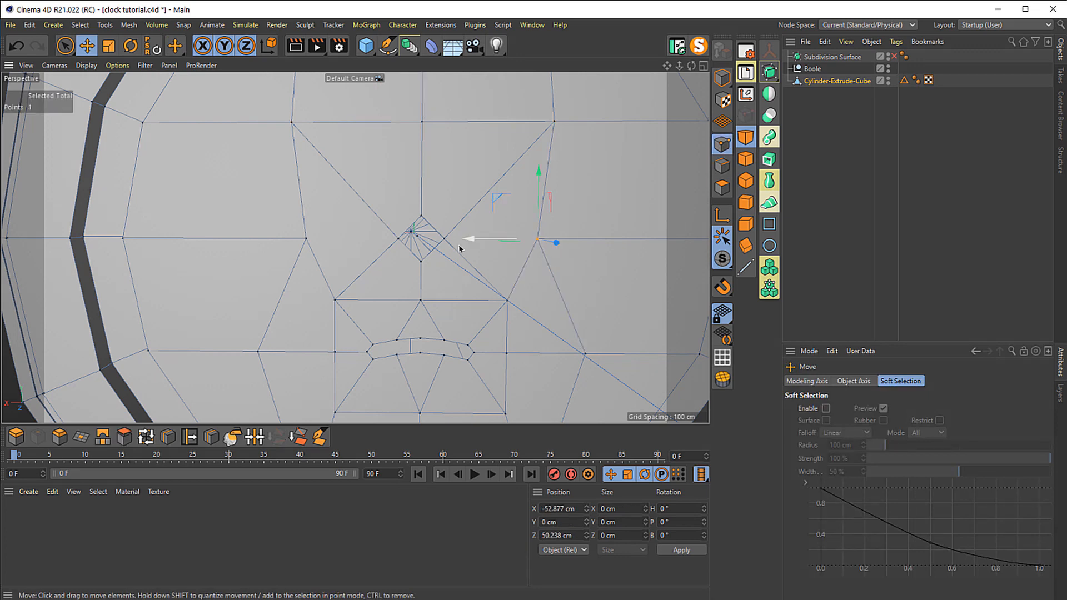
left_click(305, 242, "shift")
key("t")
left_click_drag(363, 238, 317, 240)
middle_click_drag(462, 184, 436, 298)
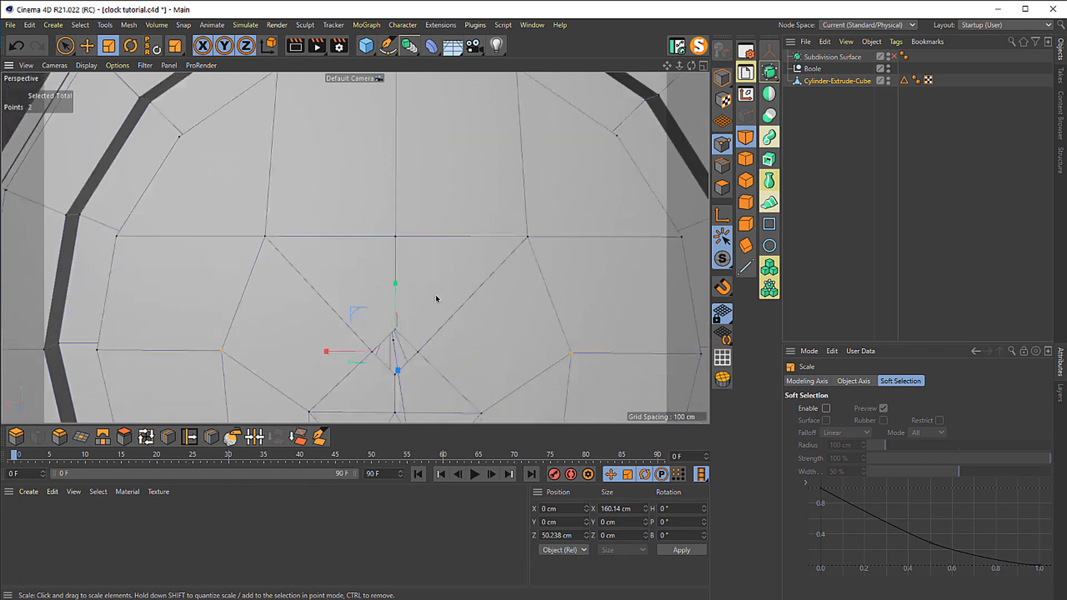
- Scale the two corner points above the central diamond apart along X to about 159 cm
left_click(526, 241)
left_click(264, 240, "shift")
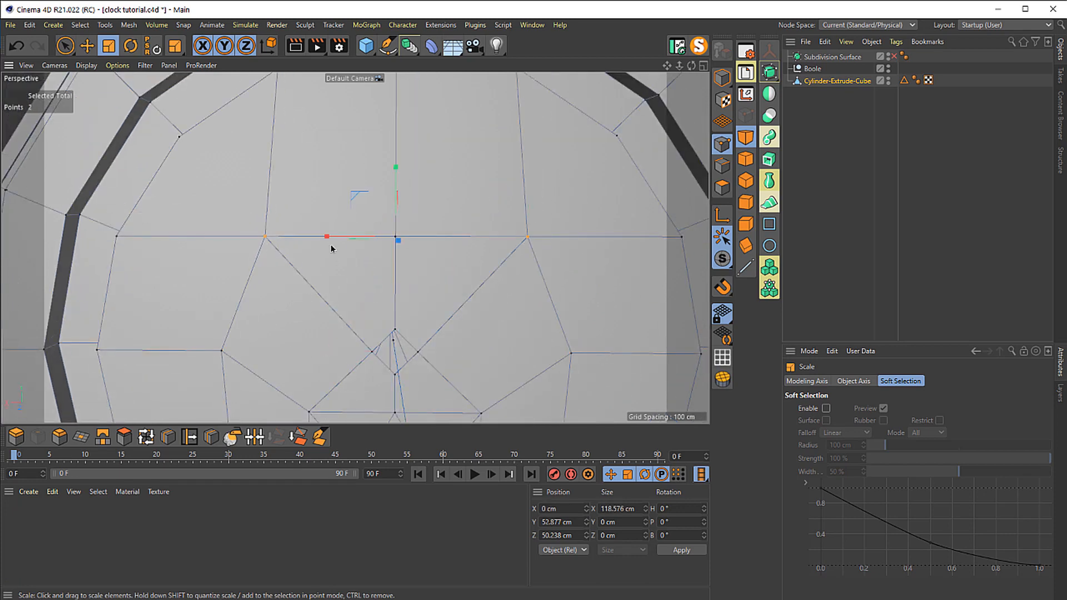
left_click_drag(331, 249, 302, 243)
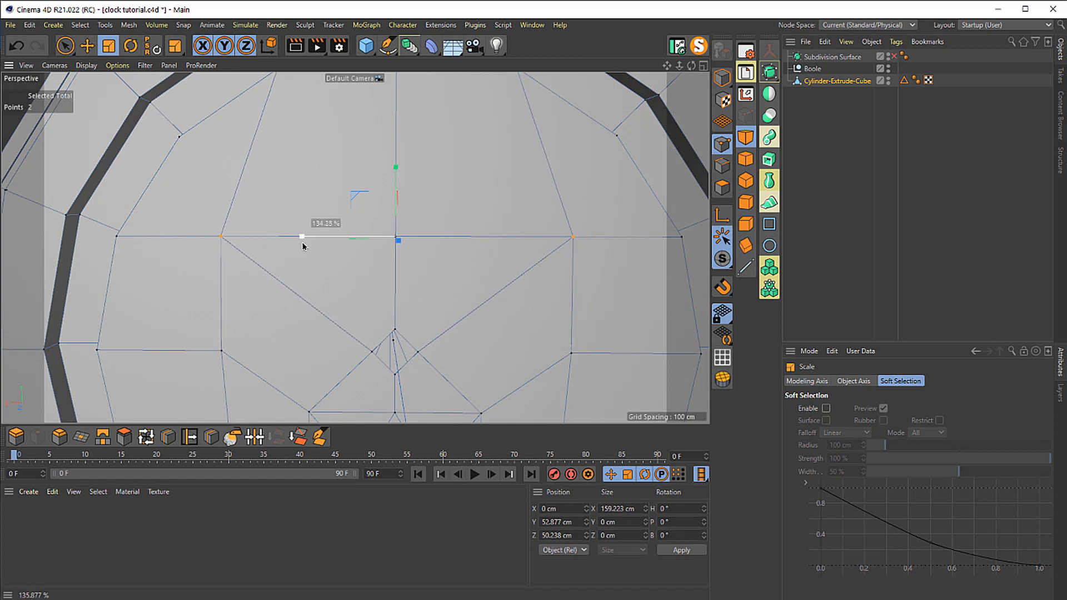
- Compare the widened back face with the upper part of the reference wireframe image
middle_click_drag(302, 246, 276, 216, "alt")
scroll(314, 291, "down", 5)
scroll(357, 214, "up", 2)
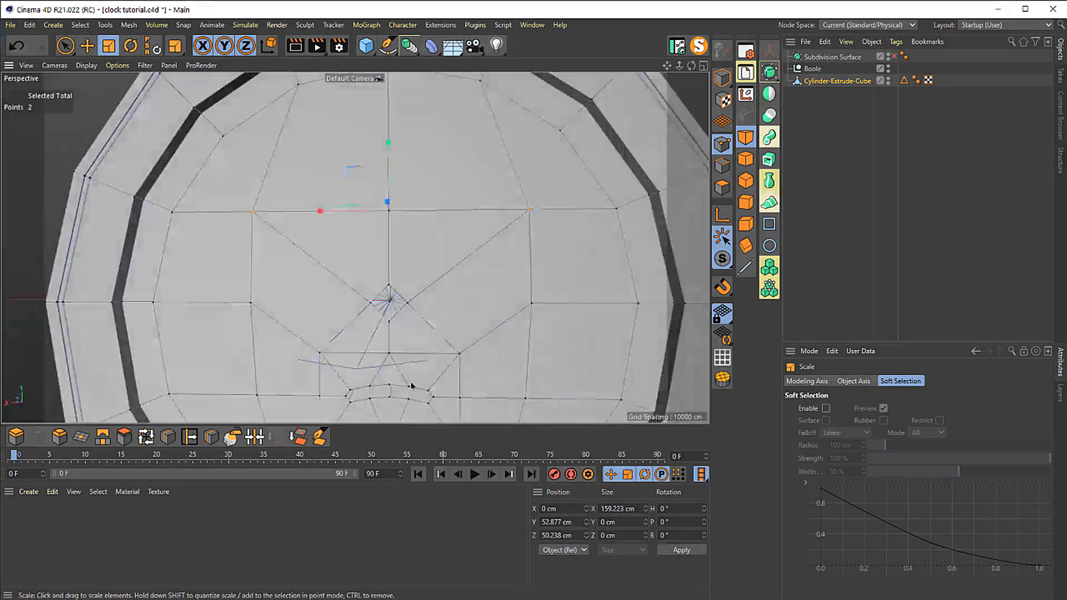
key("alt+Tab")
key("Right")
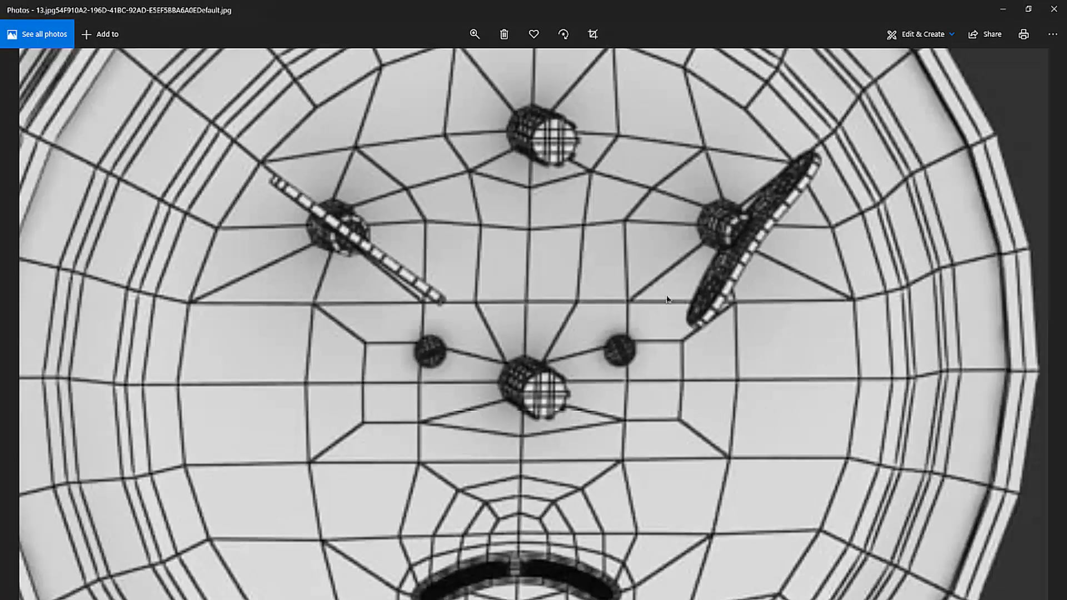
scroll(512, 189, "down", 4)
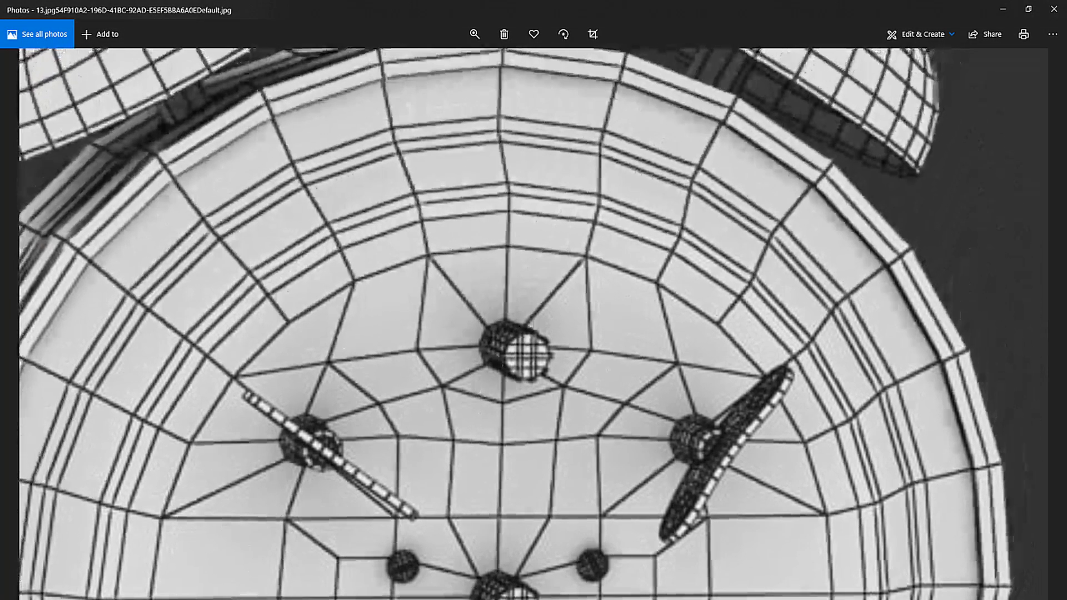
key("alt+Tab")
left_click_drag(425, 253, 411, 264, "alt")
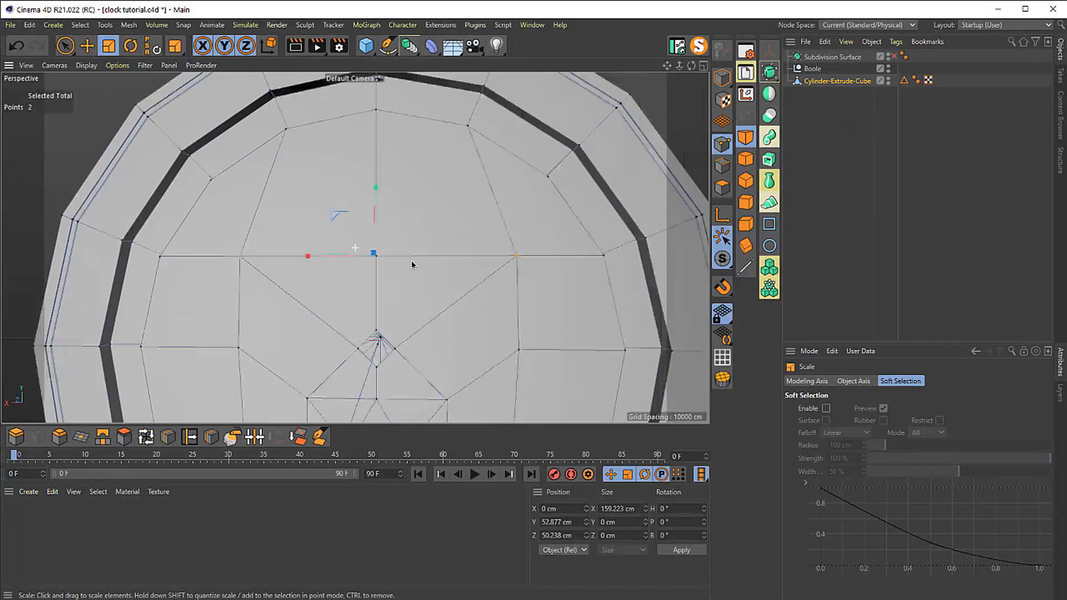
- Raise the centre point between the two upper corner points to about 85.5 cm in Y
key("e")
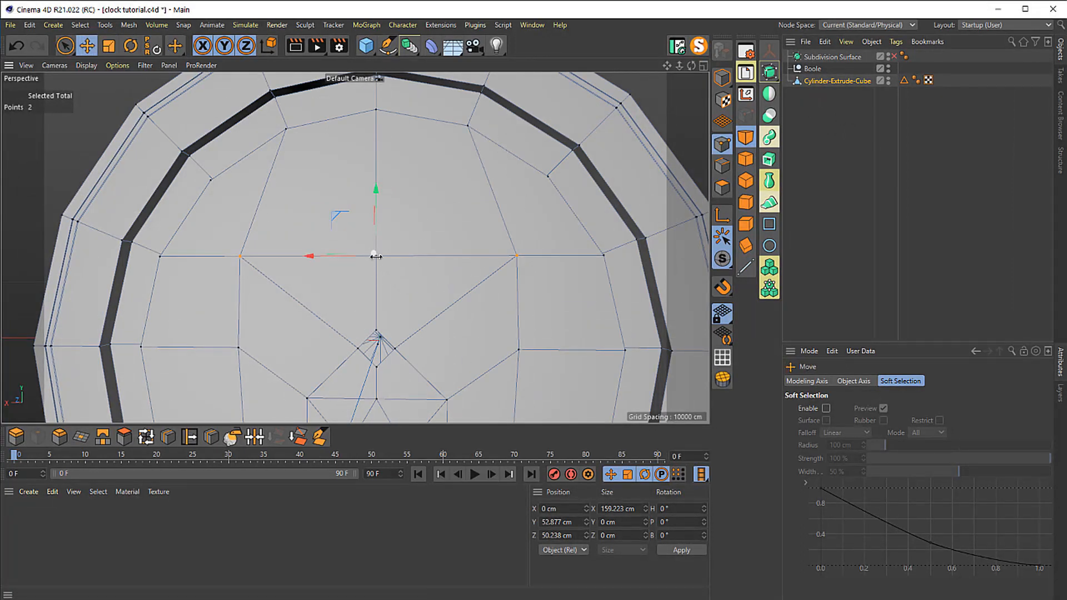
left_click(374, 255)
left_click_drag(385, 200, 380, 151)
left_click_drag(420, 198, 455, 328, "alt")
scroll(454, 329, "down", 2)
left_click_drag(388, 188, 389, 179)
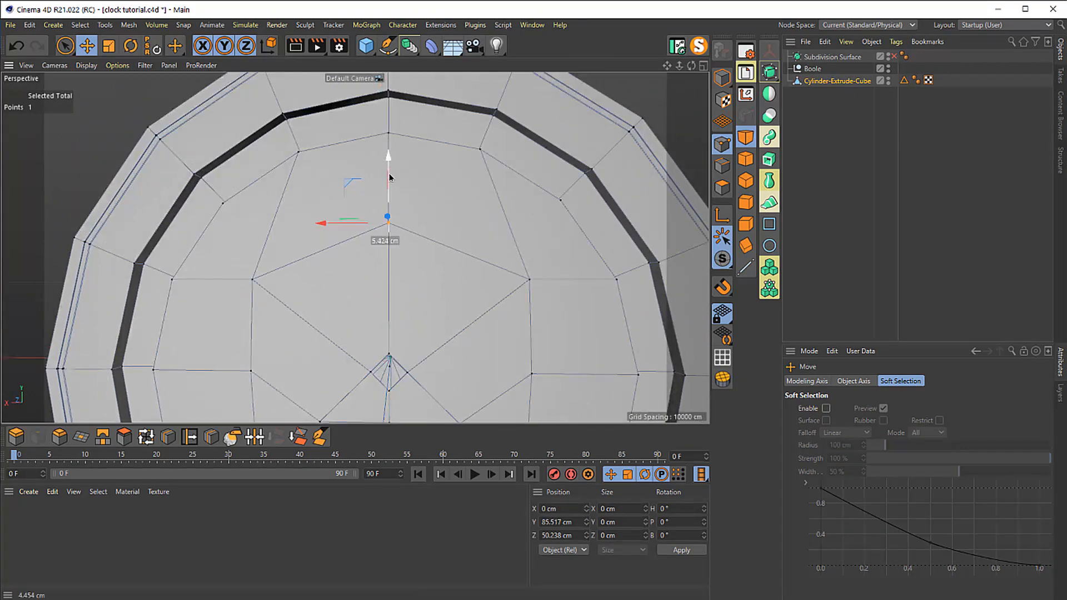
scroll(400, 245, "down", 5)
left_click_drag(369, 325, 384, 183, "alt")
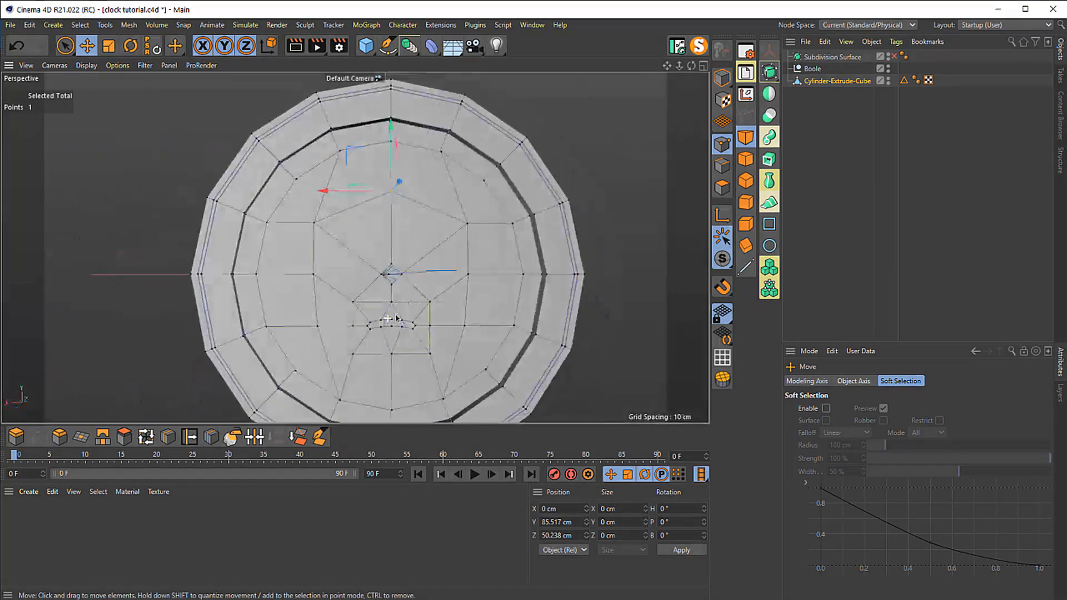
- Extract the four edges of the small central diamond as a spline with Edge to Spline
scroll(383, 178, "up", 5)
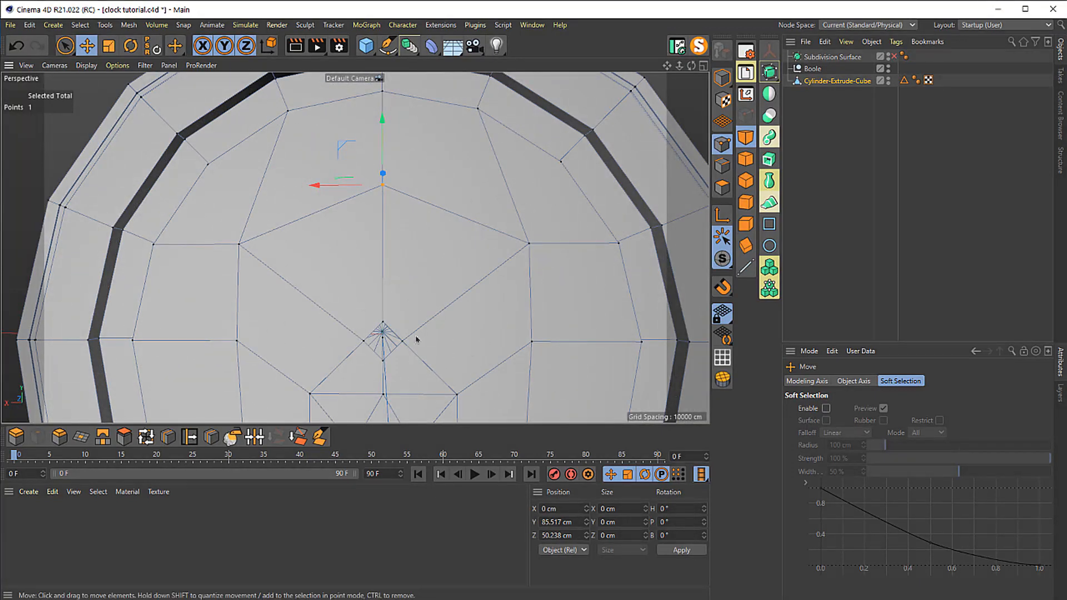
scroll(395, 366, "up", 3)
key("Return")
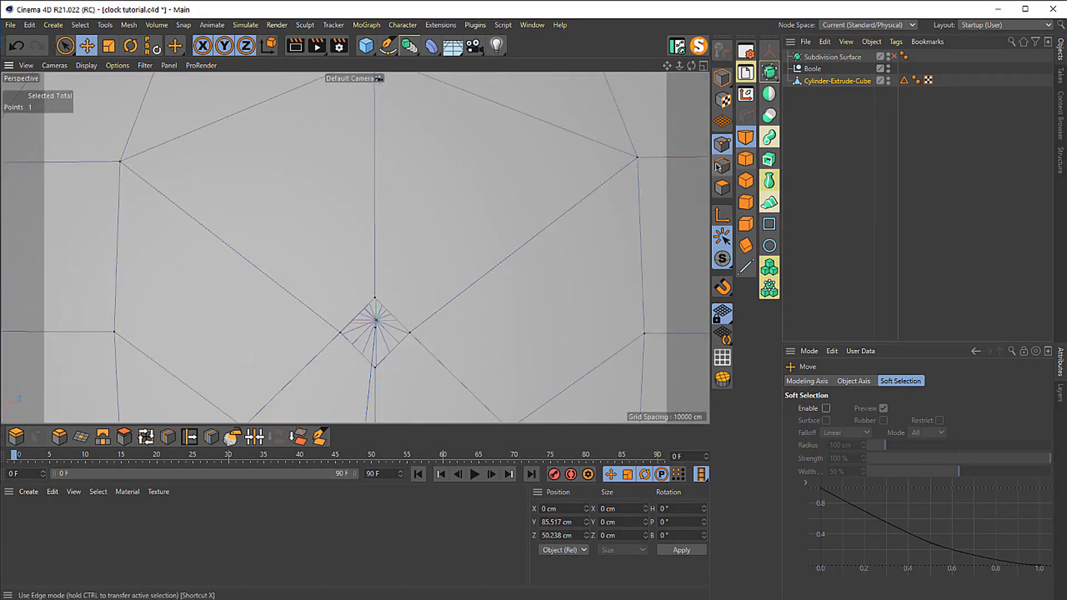
left_click(392, 362)
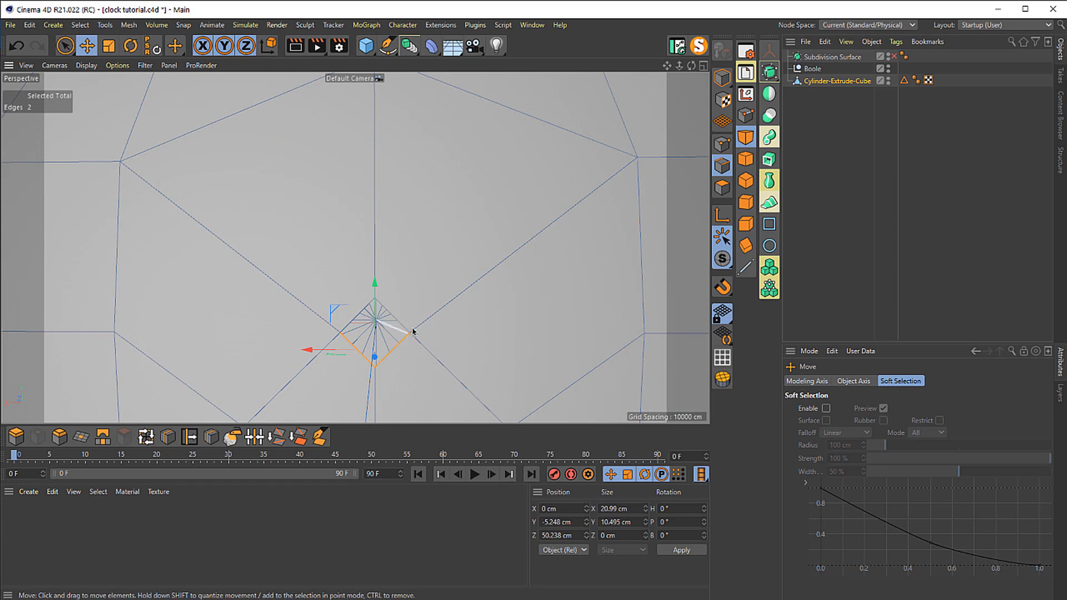
scroll(392, 356, "up", 3)
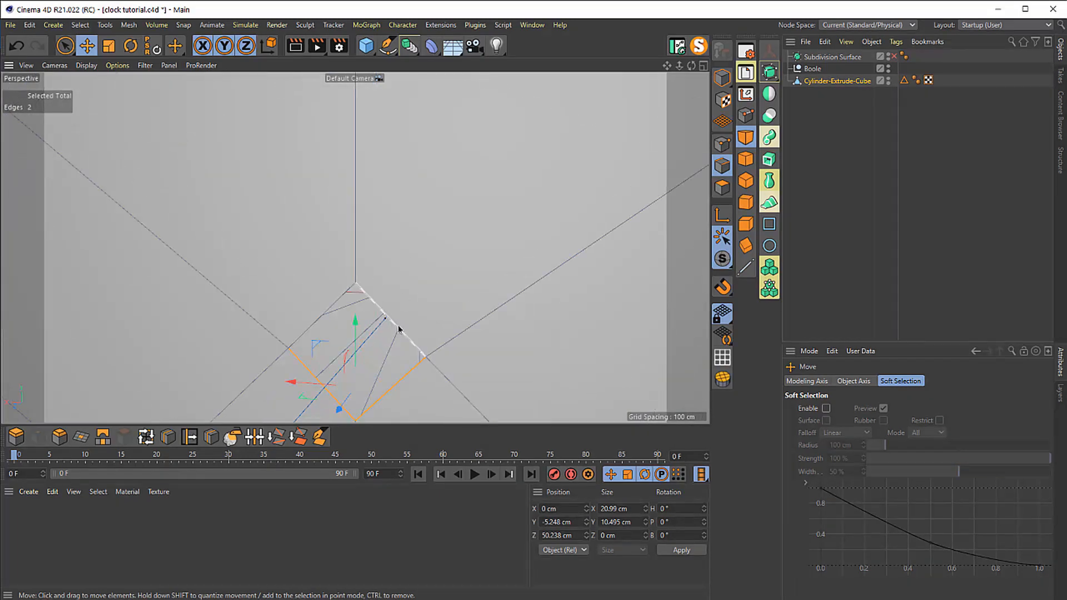
left_click(321, 323, "shift")
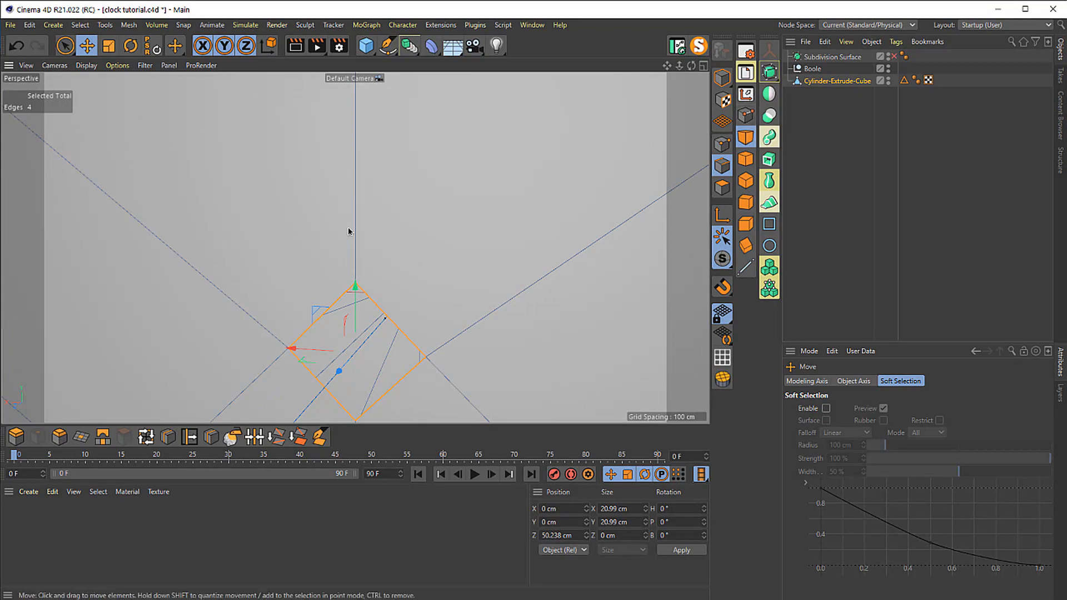
key("shift+c")
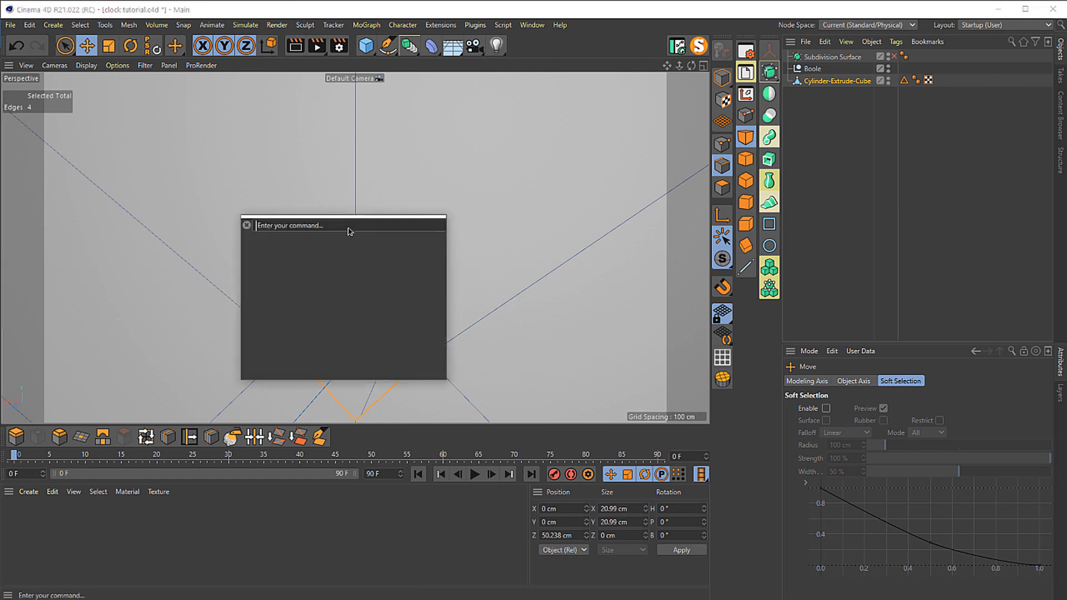
type("edge to")
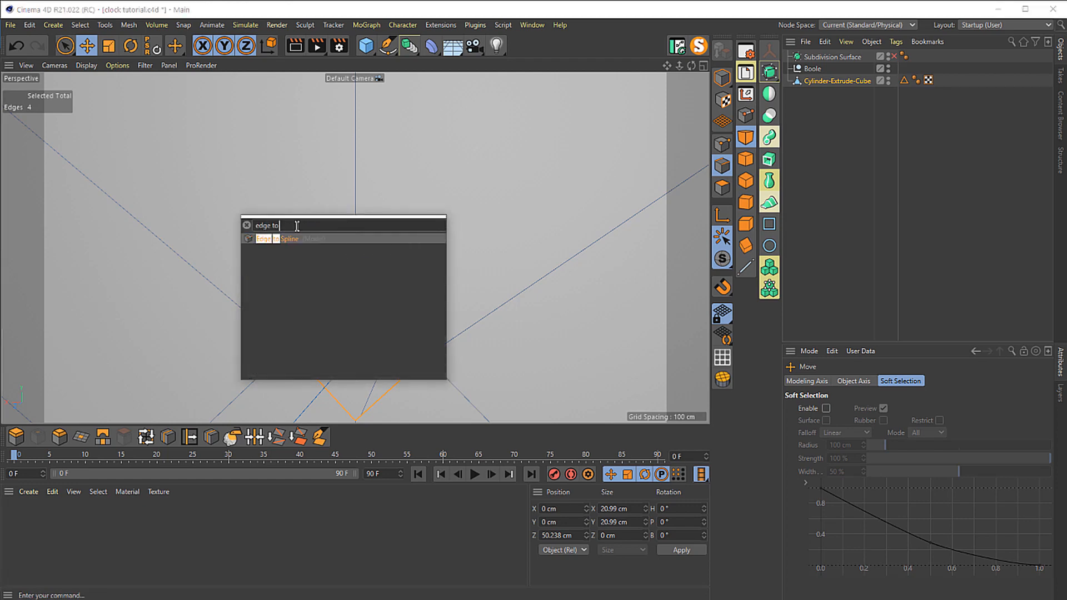
key("Escape")
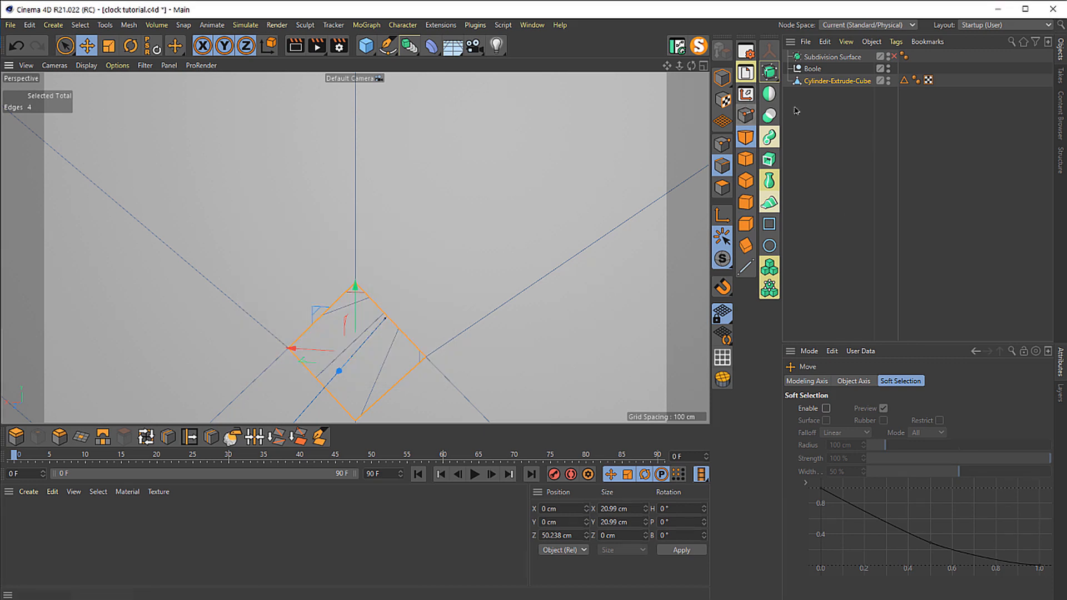
left_click(803, 101)
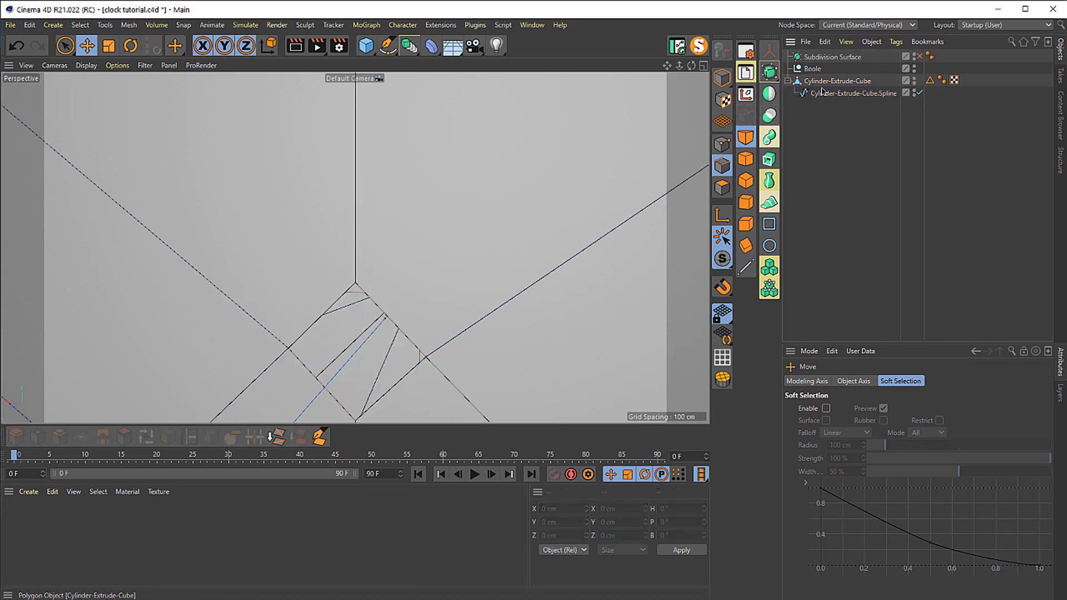
- Move the diamond spline out of the Cylinder-Extrude-Cube hierarchy and place it under an Extrude generator
left_click(814, 93)
left_click_drag(814, 93, 825, 111)
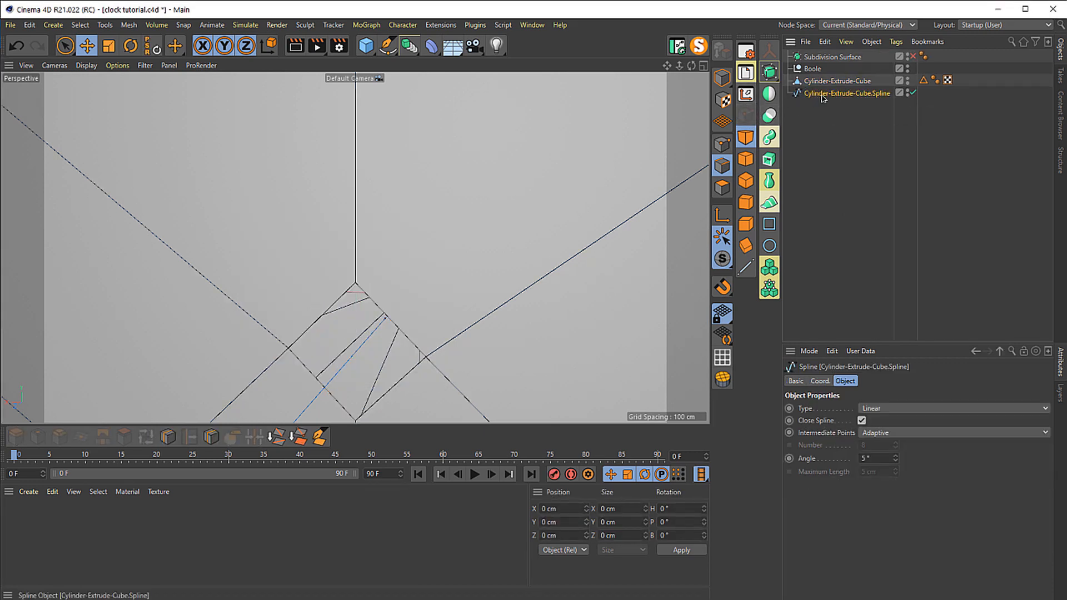
scroll(531, 263, "down", 2)
scroll(547, 253, "down", 4)
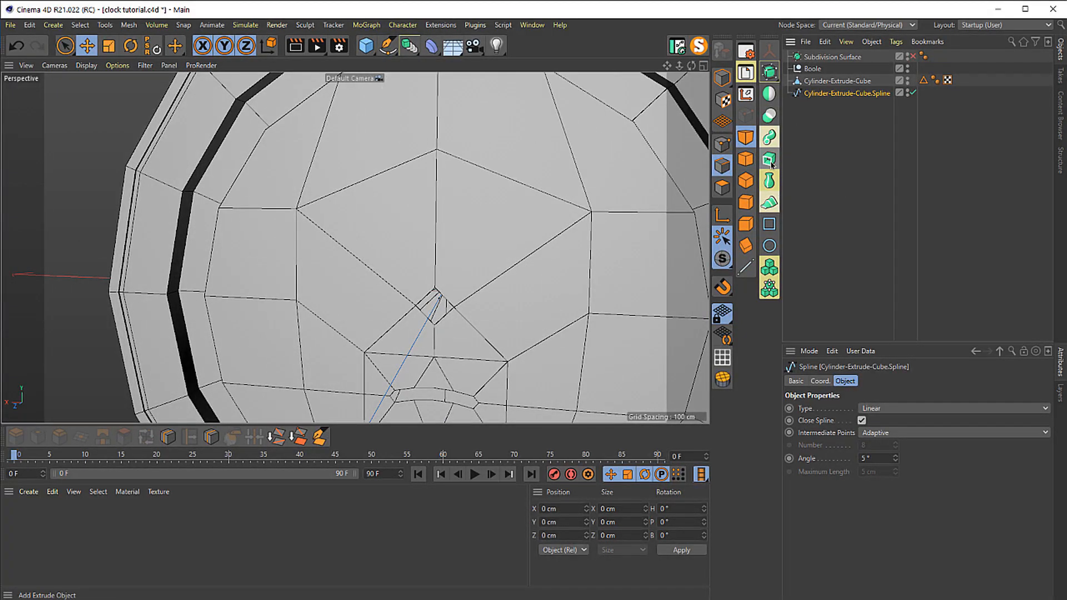
left_click(771, 164, "alt")
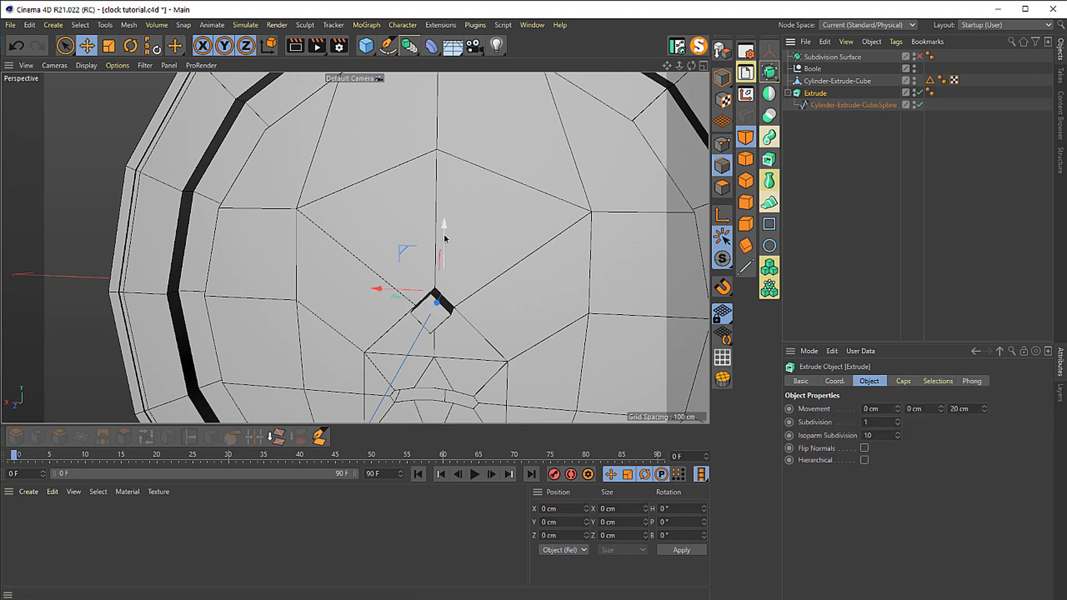
- Move the extruded diamond up onto the centre point between the two upper corner points of the back face
left_click_drag(444, 231, 448, 95)
middle_click_drag(452, 129, 458, 190, "alt")
middle_click(457, 188)
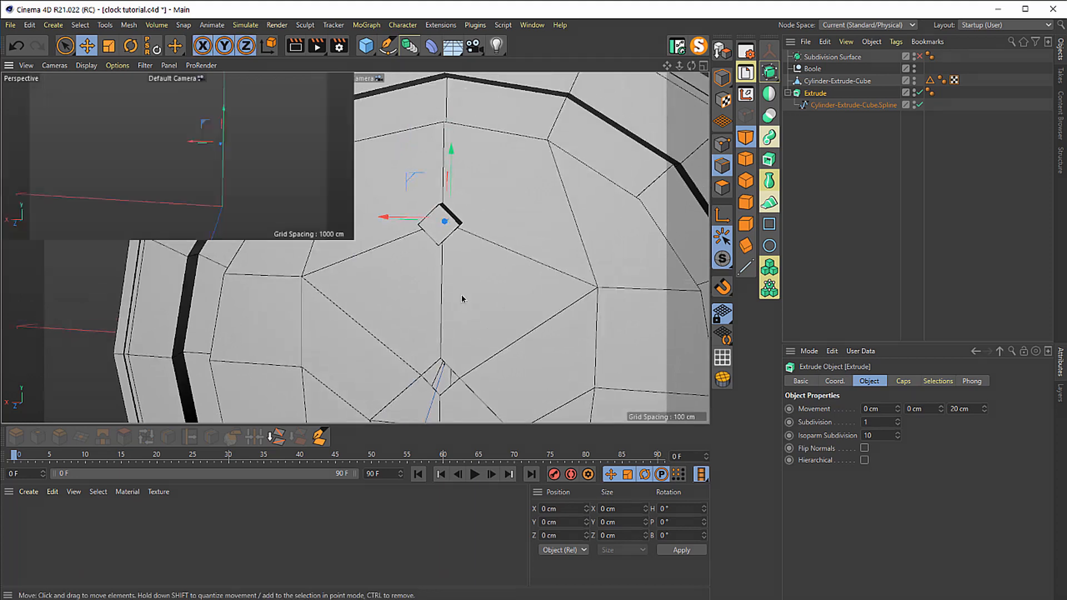
middle_click(461, 294)
scroll(439, 192, "up", 5)
left_click_drag(405, 225, 411, 256)
scroll(389, 250, "down", 6)
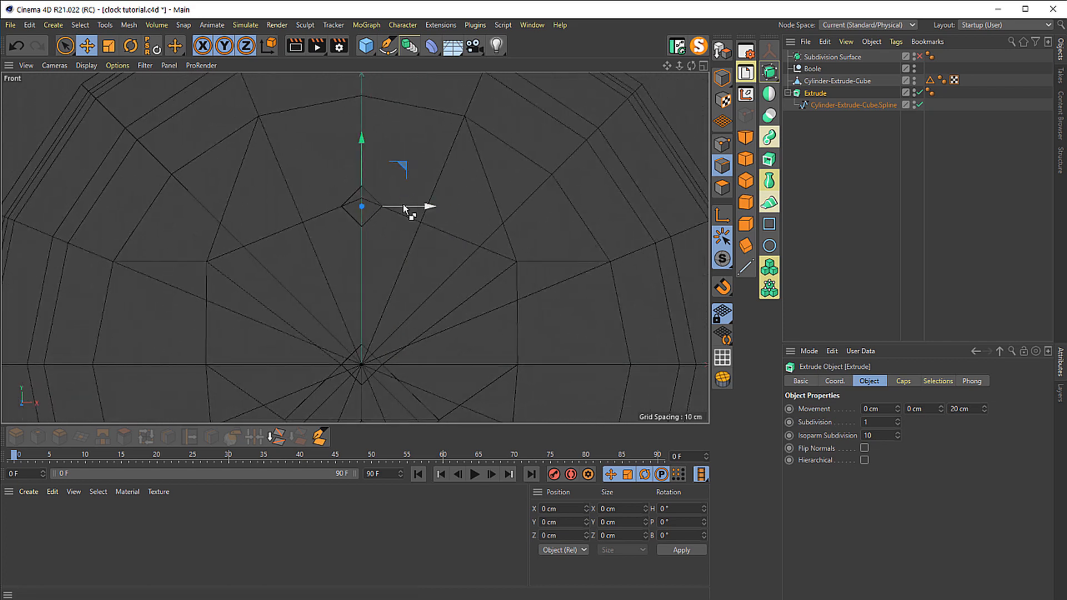
- Copy the extruded diamond to the upper corner point on the +X side and nest the copy in a Symmetry object
left_click_drag(409, 166, 558, 221)
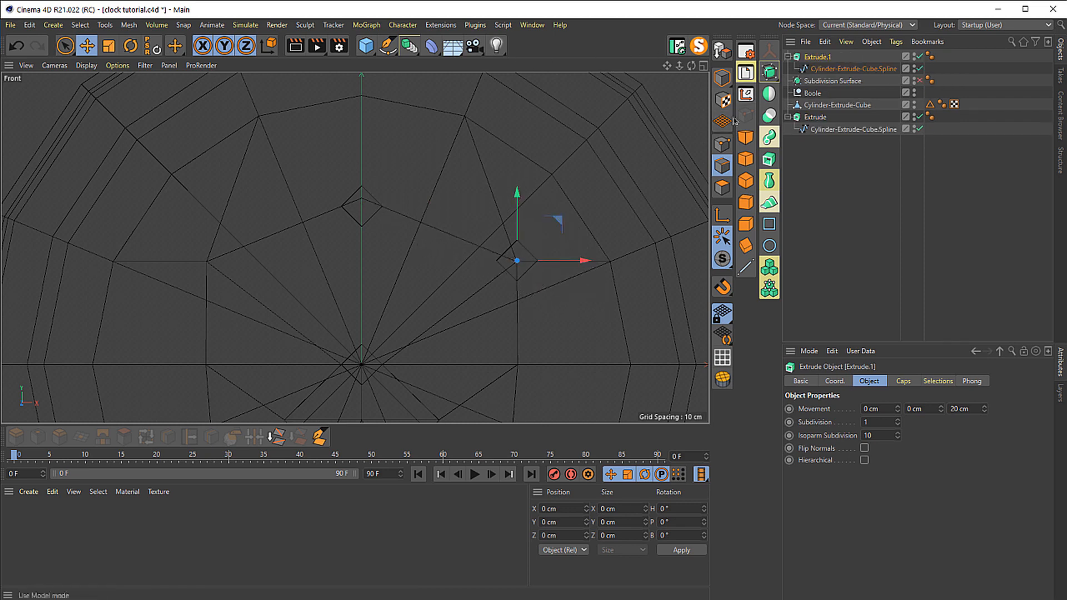
left_click(771, 95)
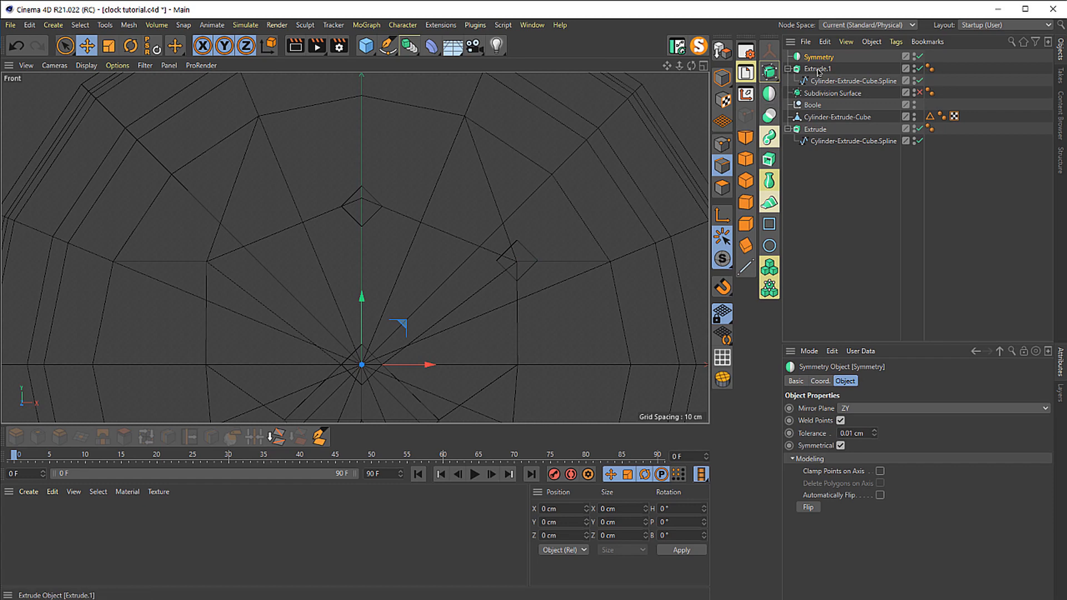
left_click_drag(819, 69, 824, 58)
- Fine-tune the copied diamond's position so its centre sits on the mesh's upper corner point
scroll(519, 214, "up", 10)
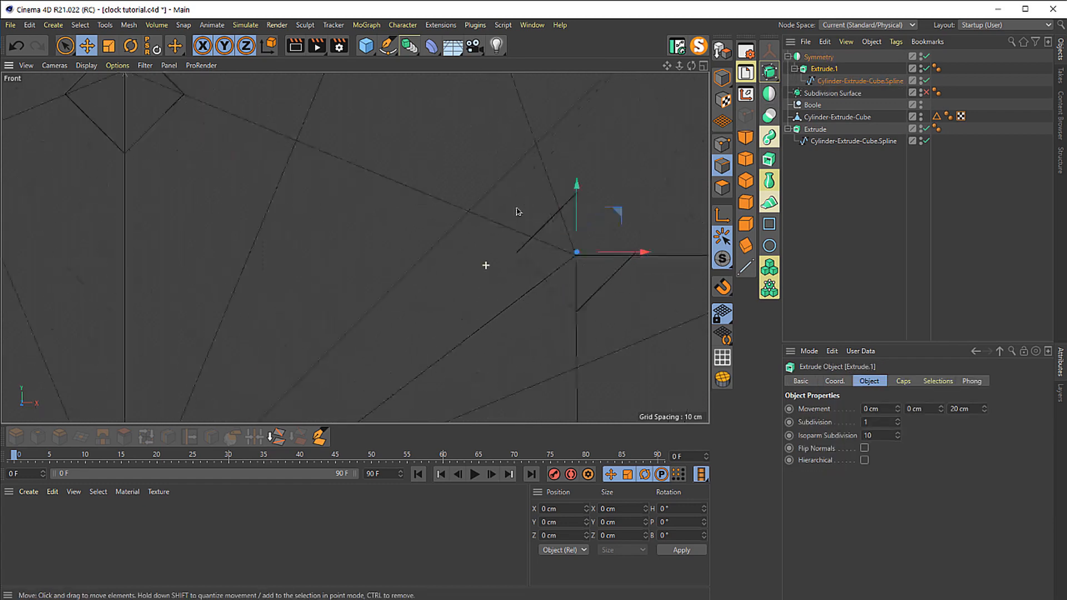
scroll(519, 216, "down", 5)
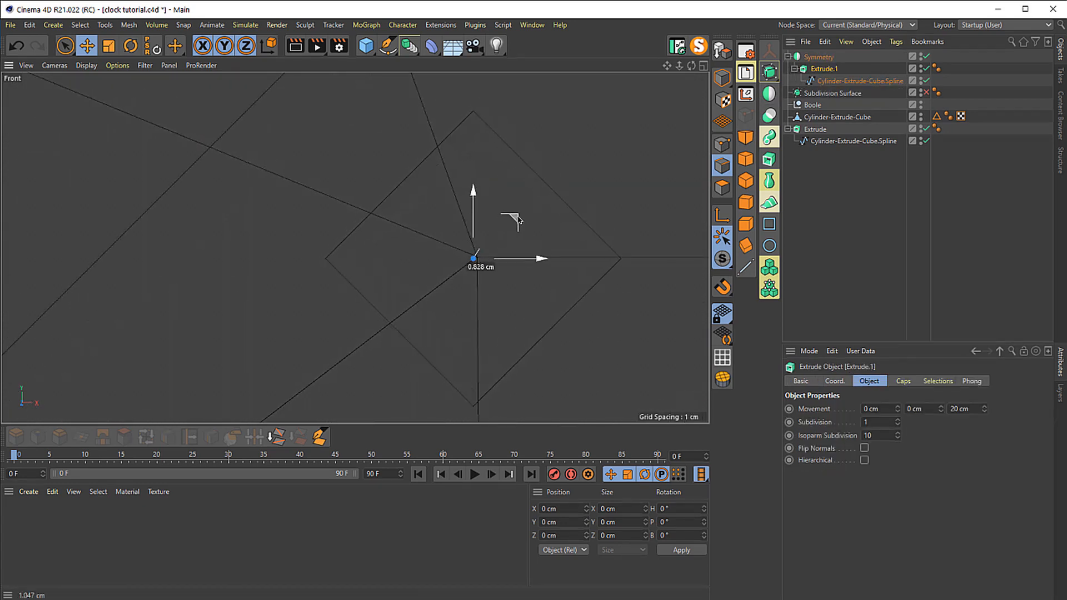
scroll(495, 252, "up", 5)
left_click_drag(459, 258, 432, 224)
scroll(393, 309, "down", 5)
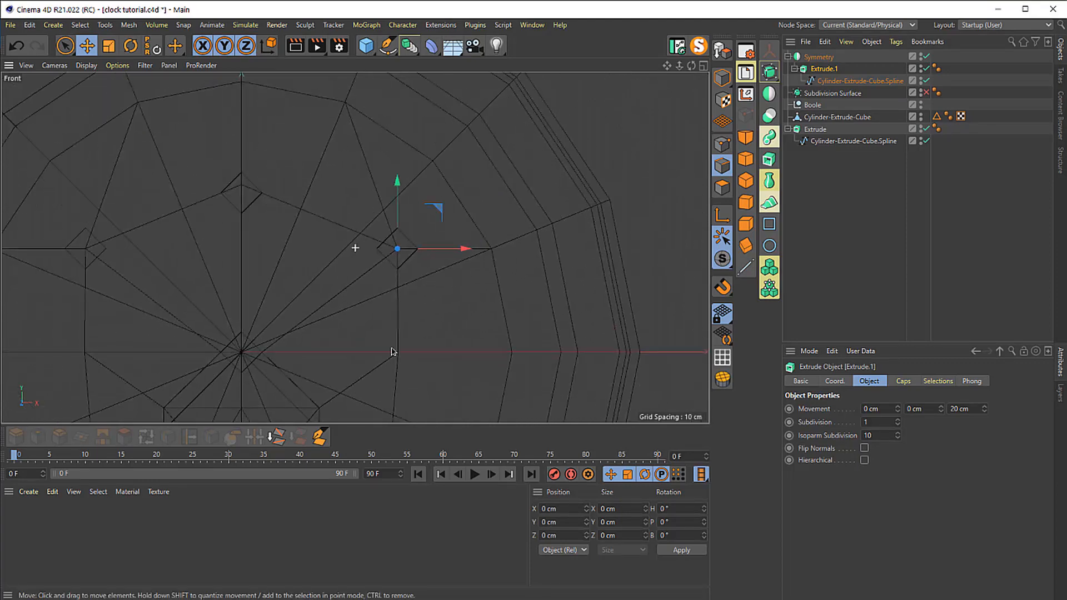
scroll(221, 261, "up", 6)
scroll(279, 214, "down", 5)
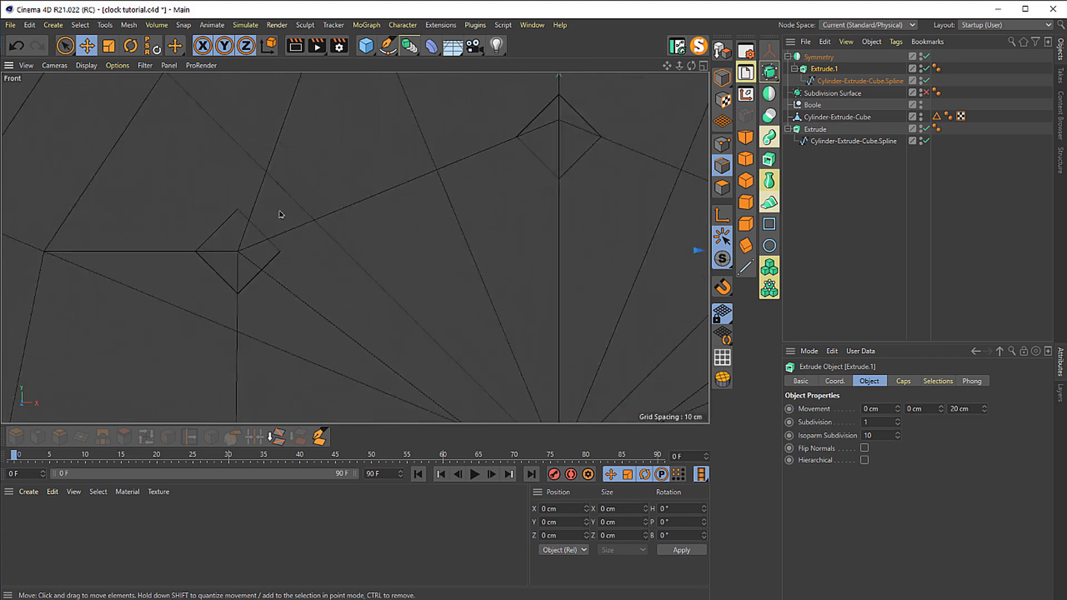
- Make the Symmetry object with the mirrored corner diamonds editable
middle_click(346, 226)
middle_click(346, 226)
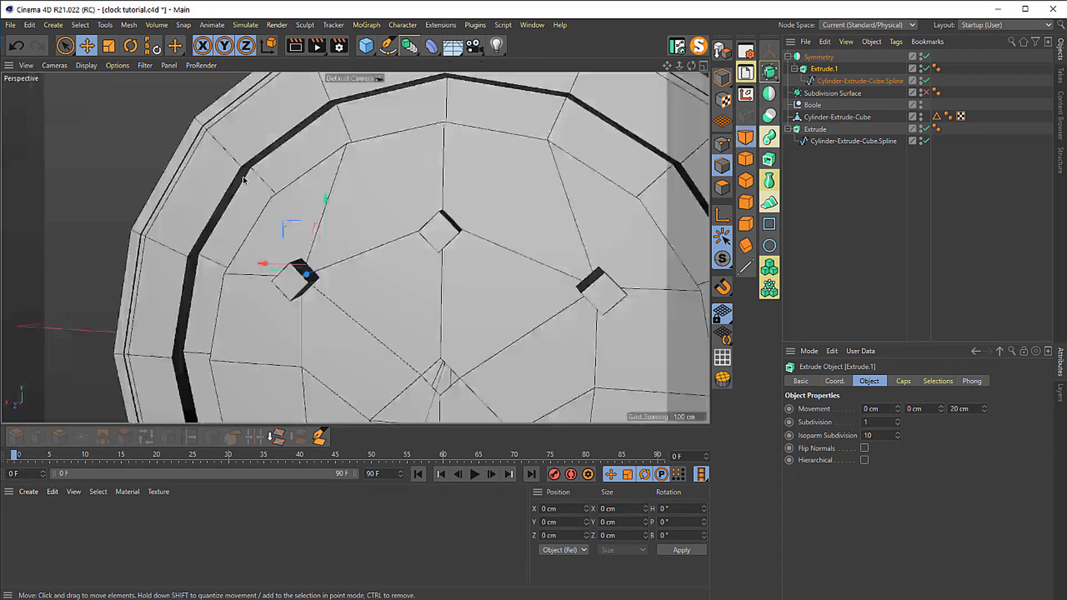
left_click_drag(346, 227, 441, 255, "alt")
scroll(432, 274, "down", 5)
scroll(474, 176, "up", 5)
left_click_drag(474, 176, 561, 233, "alt")
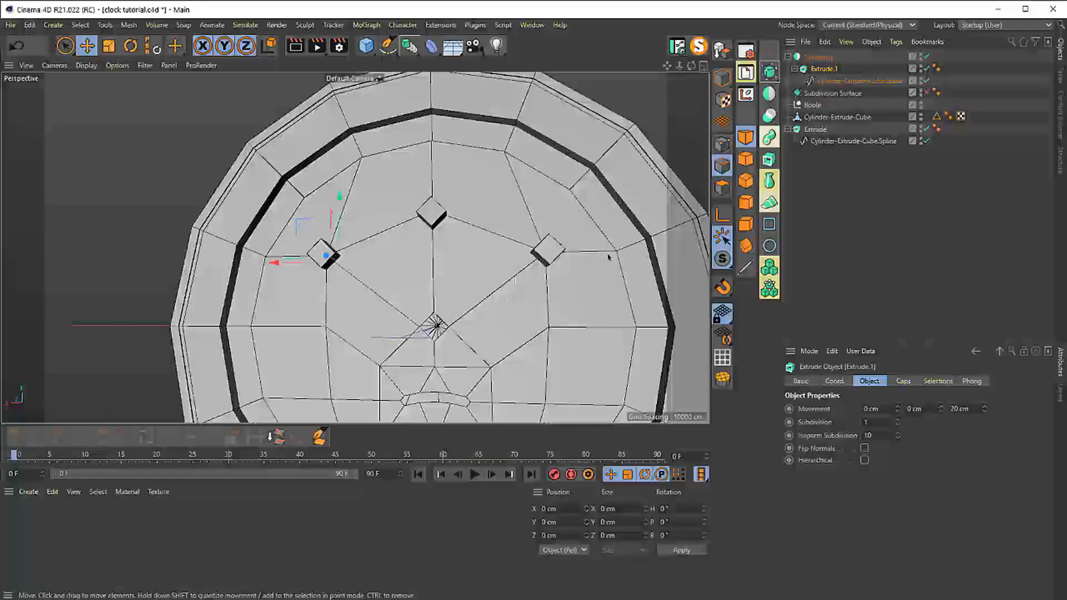
left_click(818, 57)
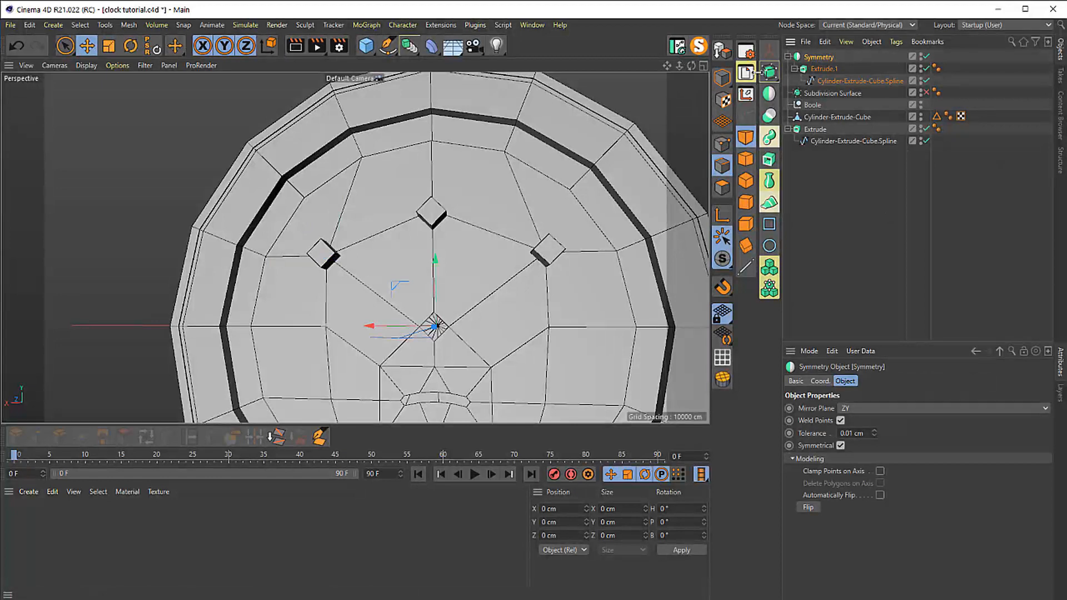
left_click(387, 45)
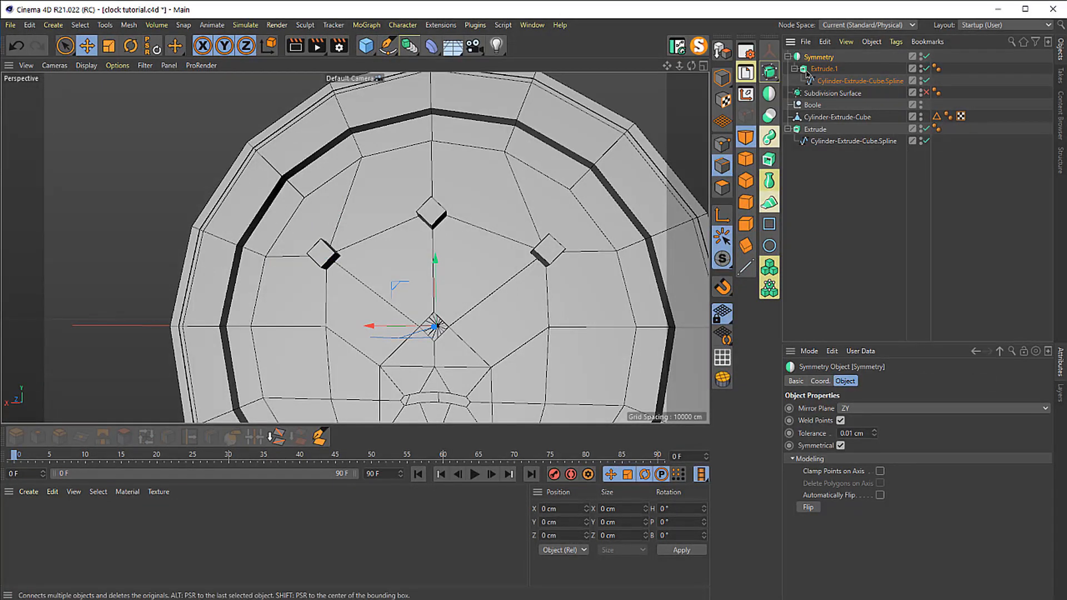
left_click(718, 52)
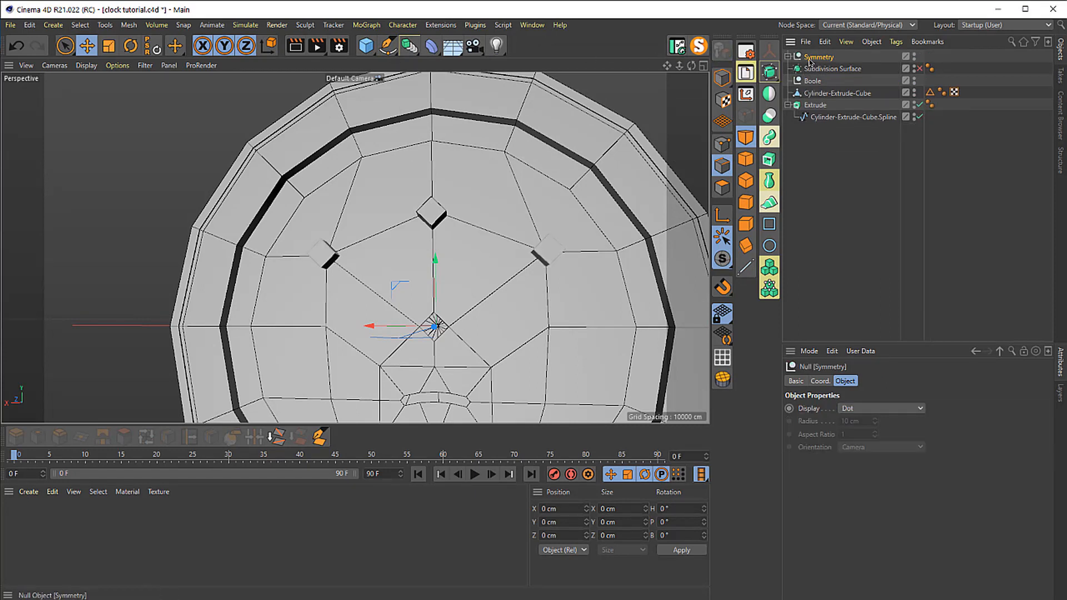
- Make the Extrude generator of the upper centre diamond editable
left_click(807, 107)
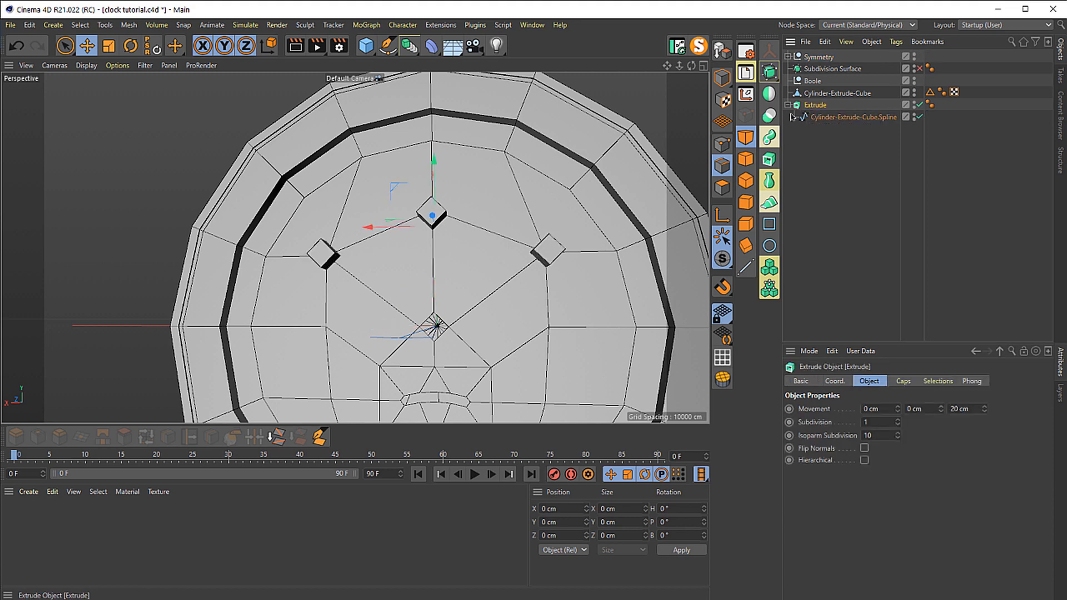
left_click(677, 49)
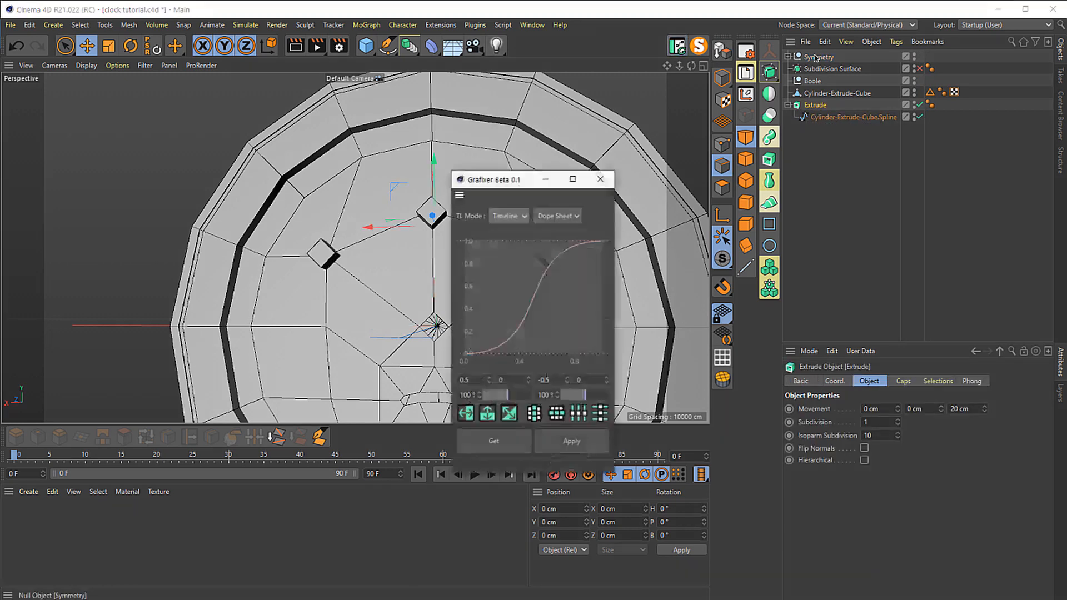
left_click(609, 178)
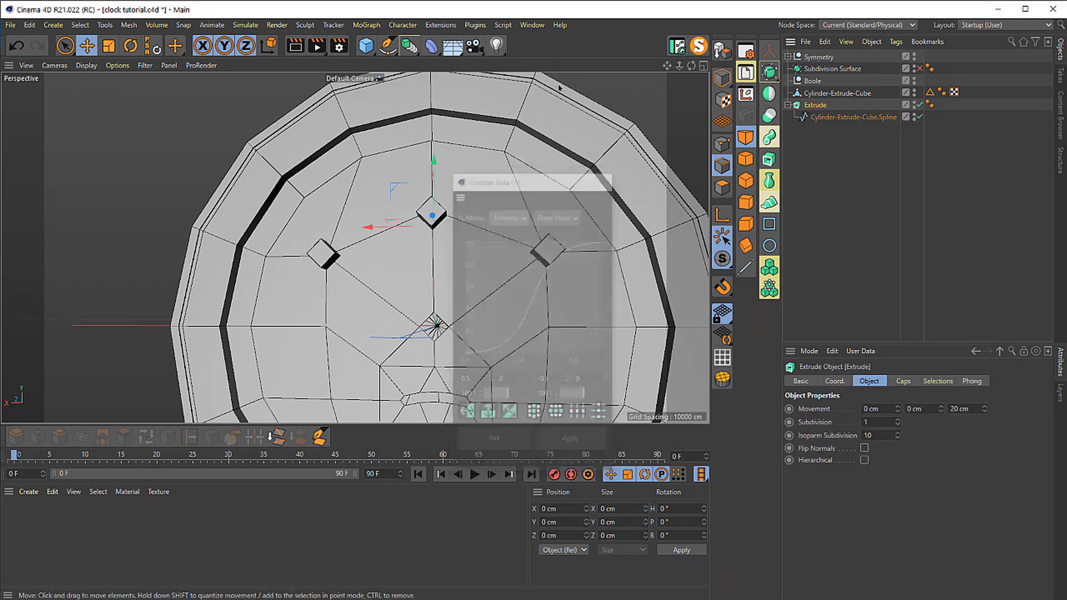
left_click(721, 50)
- Clean up the hierarchy so only the Extrude and Extrude.1 diamond meshes remain, deleting the leftover Symmetry null
left_click_drag(833, 121, 807, 91)
left_click(788, 105)
left_click(810, 116)
key("Delete")
- Try to move both diamond meshes about 84 cm along Z, away from the back face
left_click_drag(474, 252, 350, 334, "alt")
left_click(722, 78)
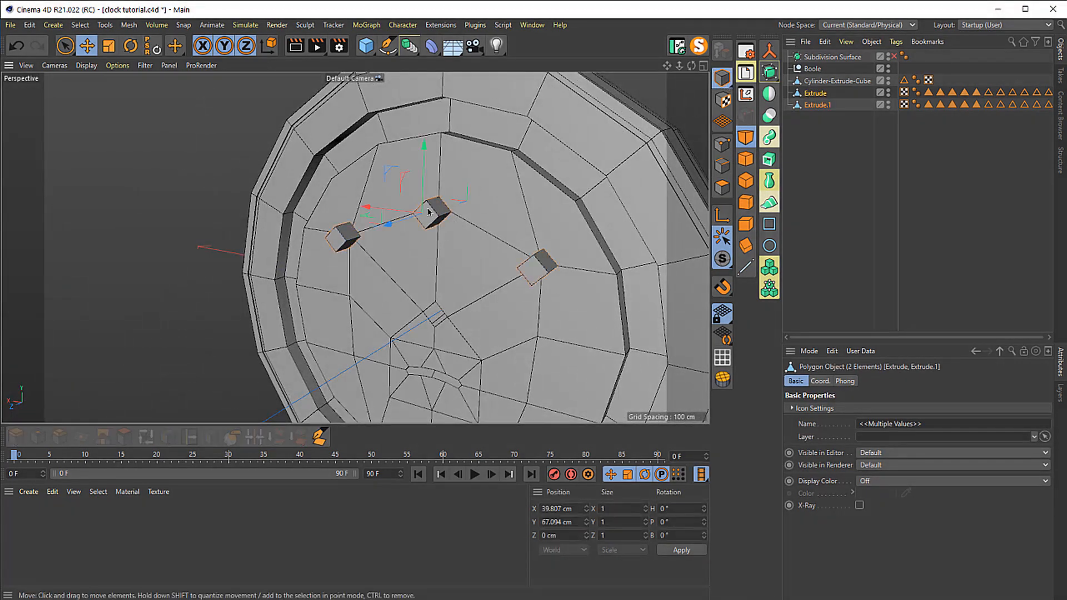
left_click_drag(403, 226, 324, 249, "alt")
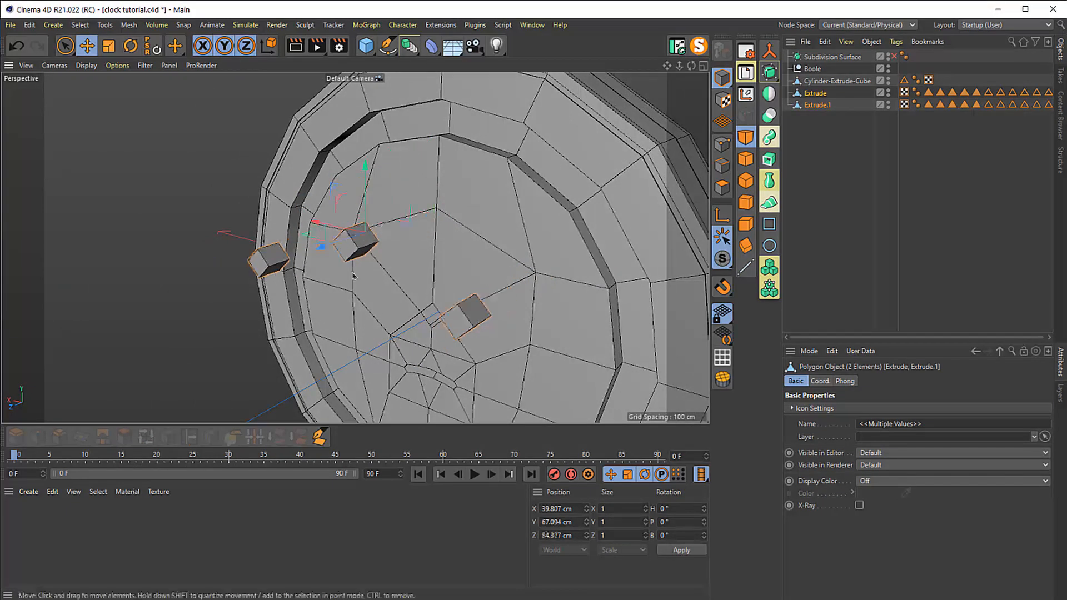
key("ctrl+z")
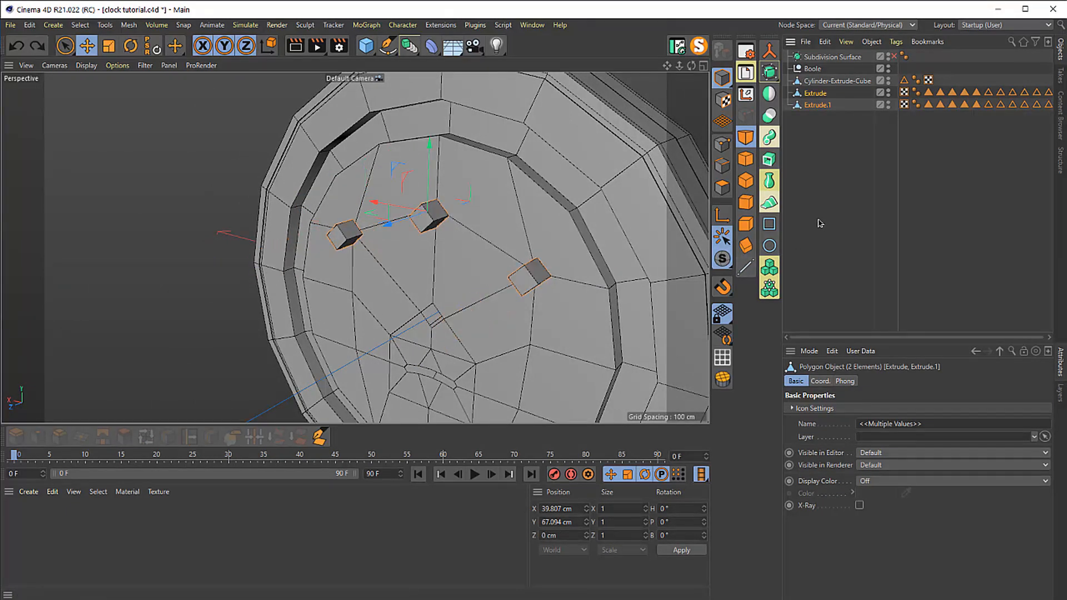
- Group the diamond meshes in a null and delete the old Boole null and the Subdivision Surface object
key("alt+g")
scroll(367, 214, "up", 3)
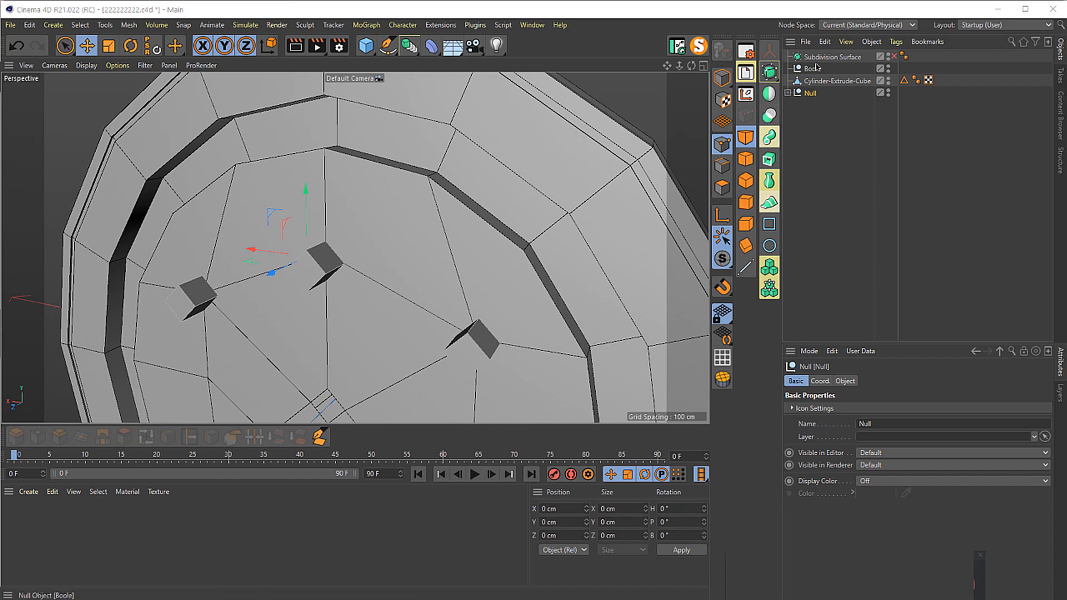
left_click(811, 84)
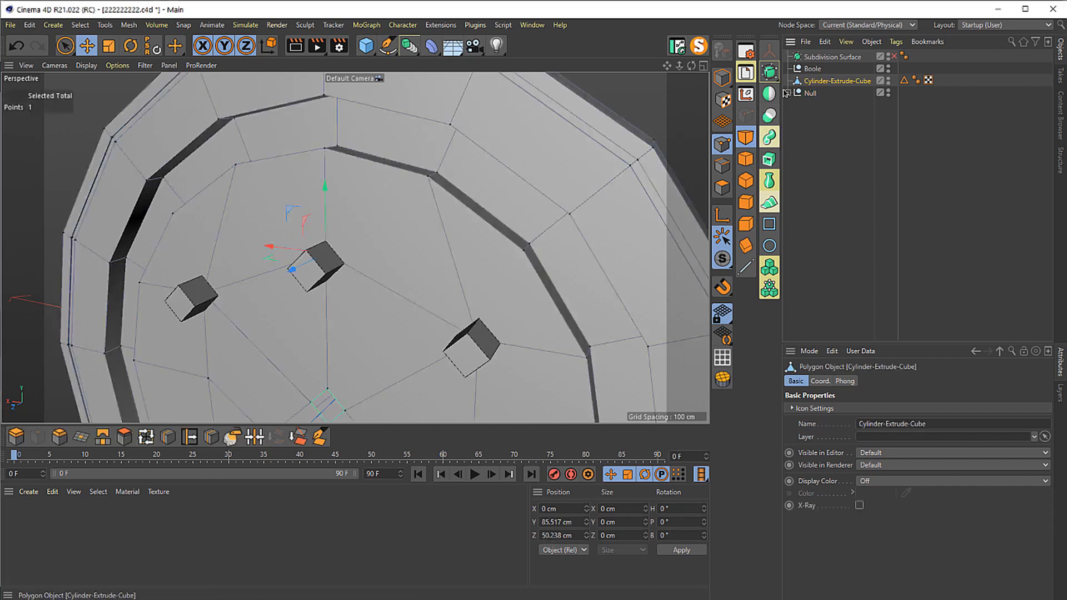
left_click(806, 70)
key("Delete")
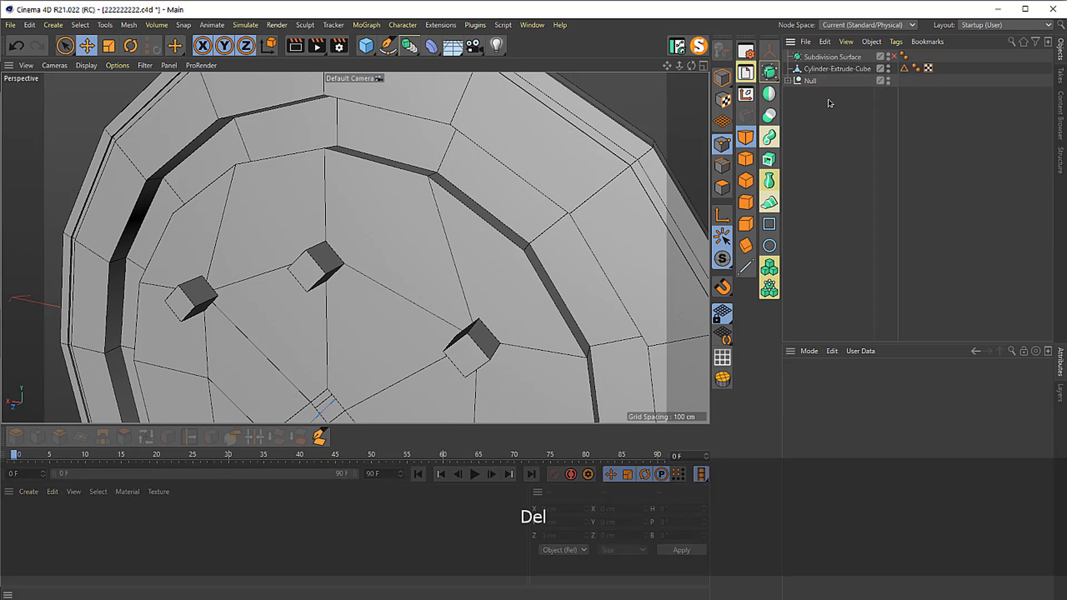
left_click(812, 58)
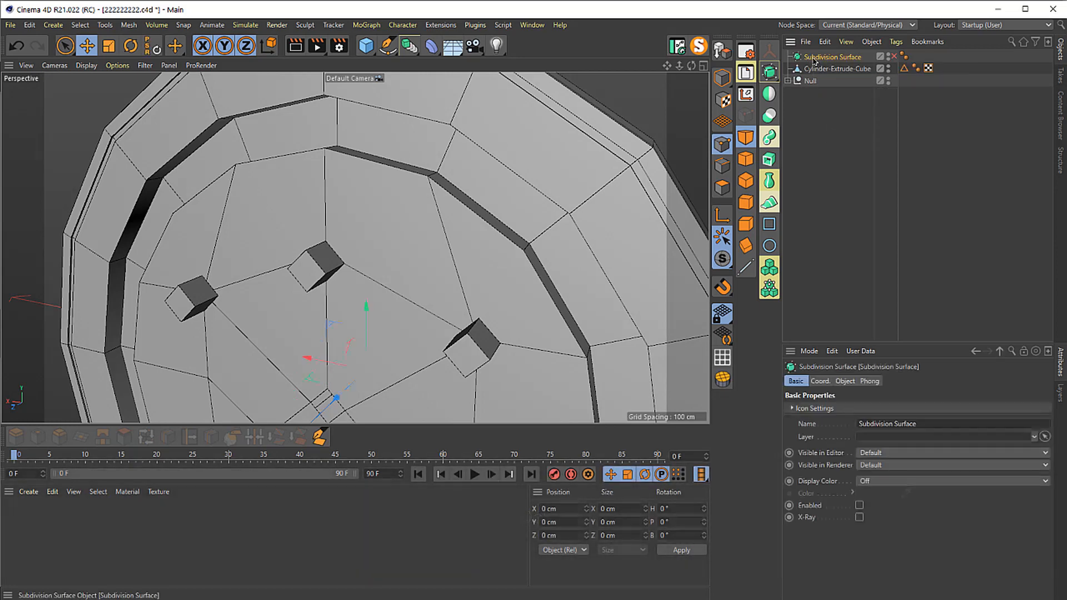
key("Delete")
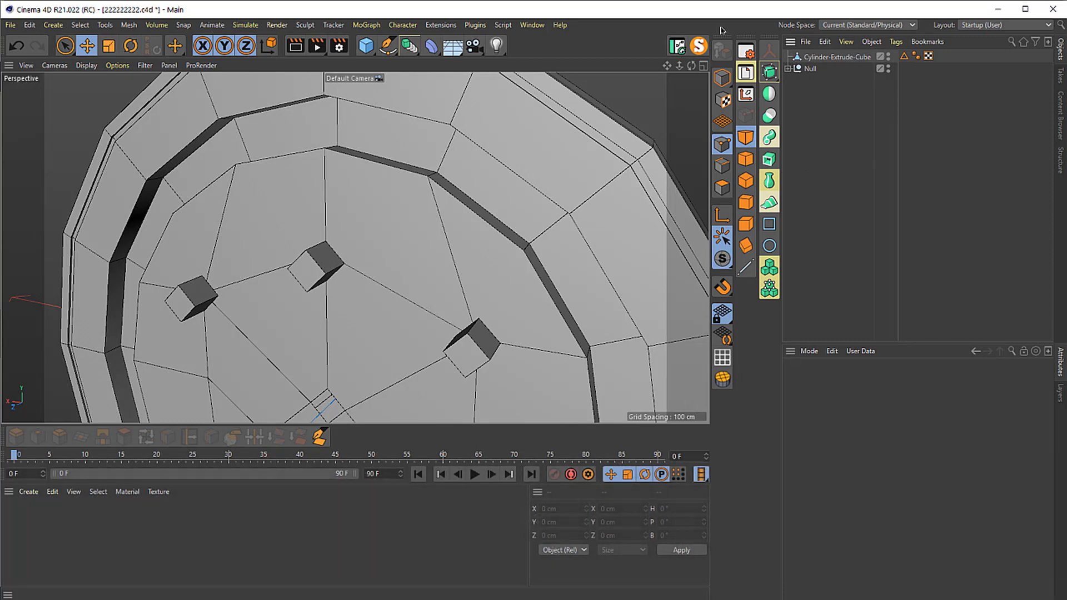
- Combine Cylinder-Extrude-Cube and the null of diamond meshes in a Boole object
left_click(815, 67)
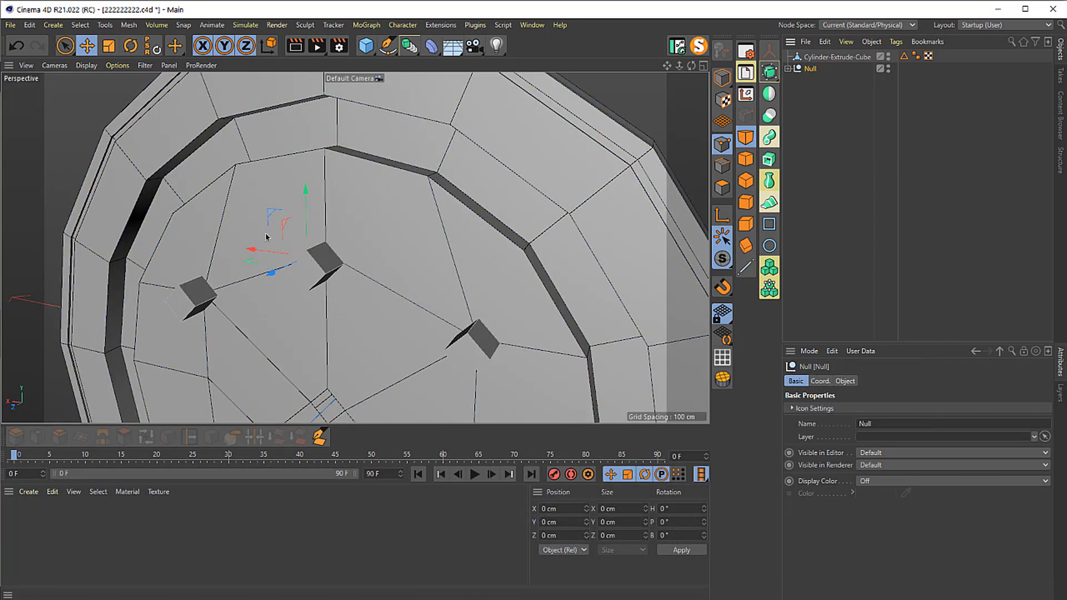
key("3")
left_click_drag(267, 237, 292, 275)
key("ctrl+z")
key("3")
left_click_drag(300, 272, 383, 267)
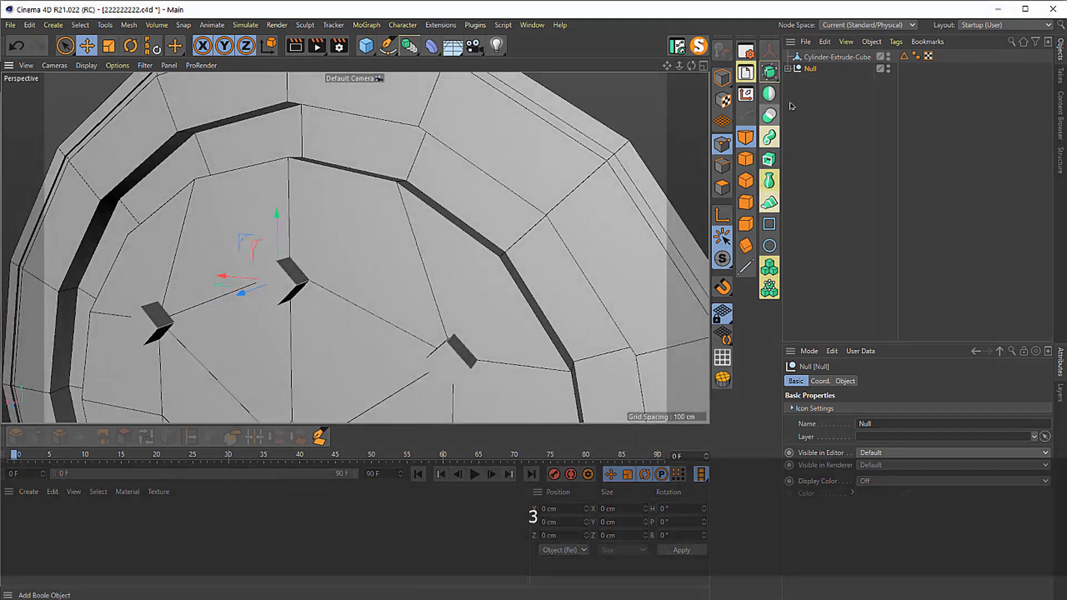
left_click_drag(805, 52, 806, 52)
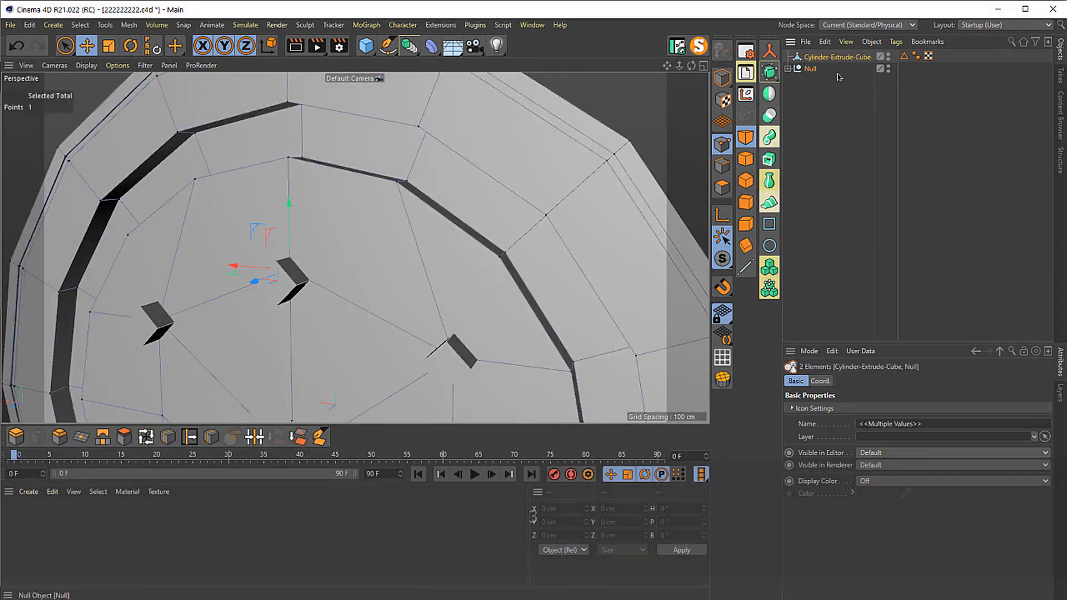
key("alt")
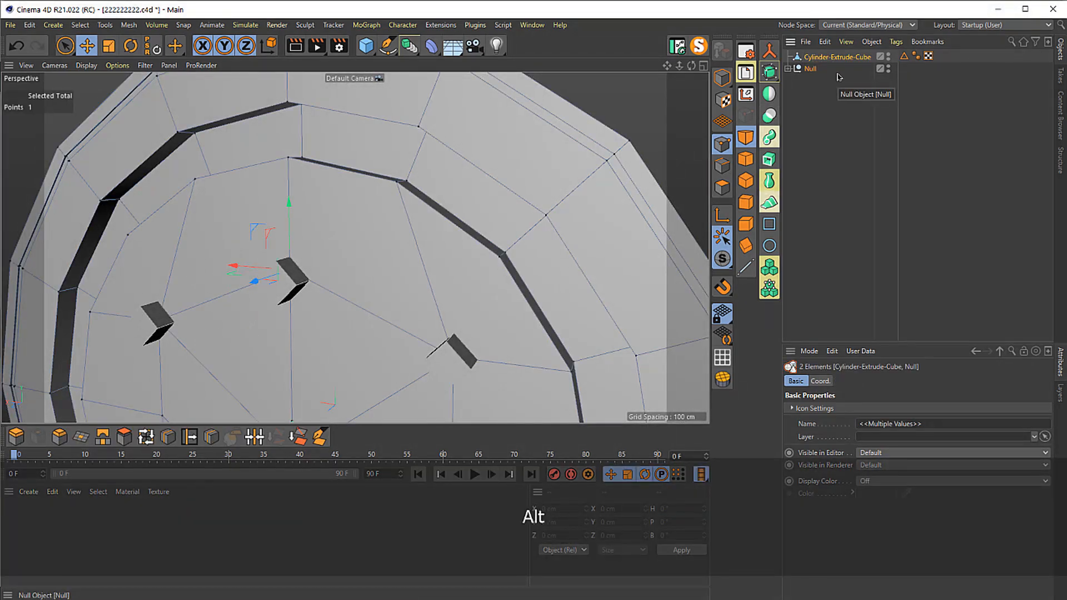
key("ctrl")
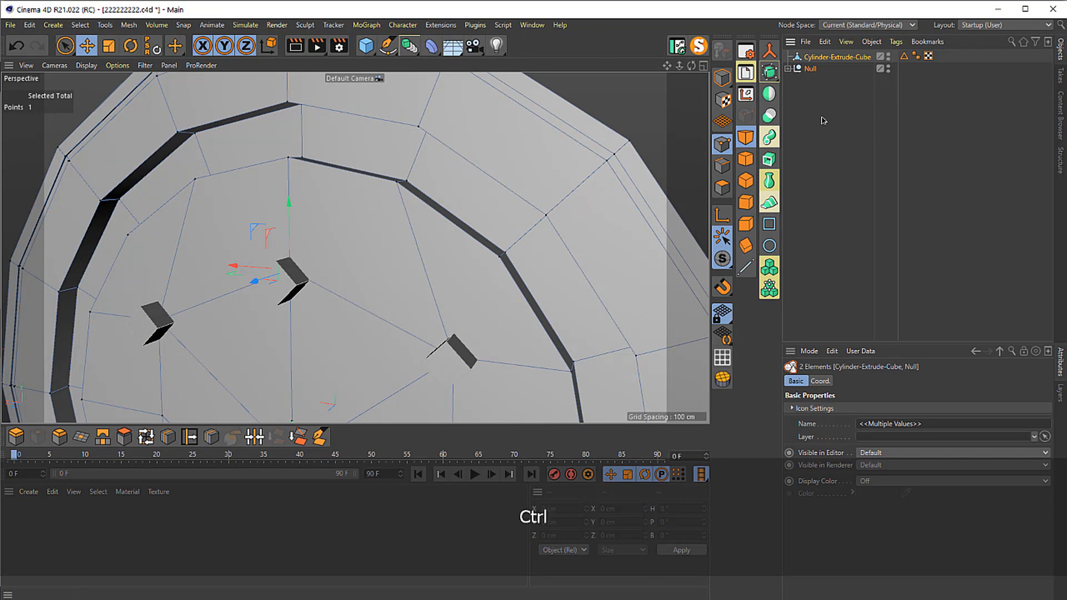
left_click(768, 116, "ctrl+alt")
- Enable Create single object and disable Hide new edges for the Boole
left_click_drag(444, 363, 456, 211)
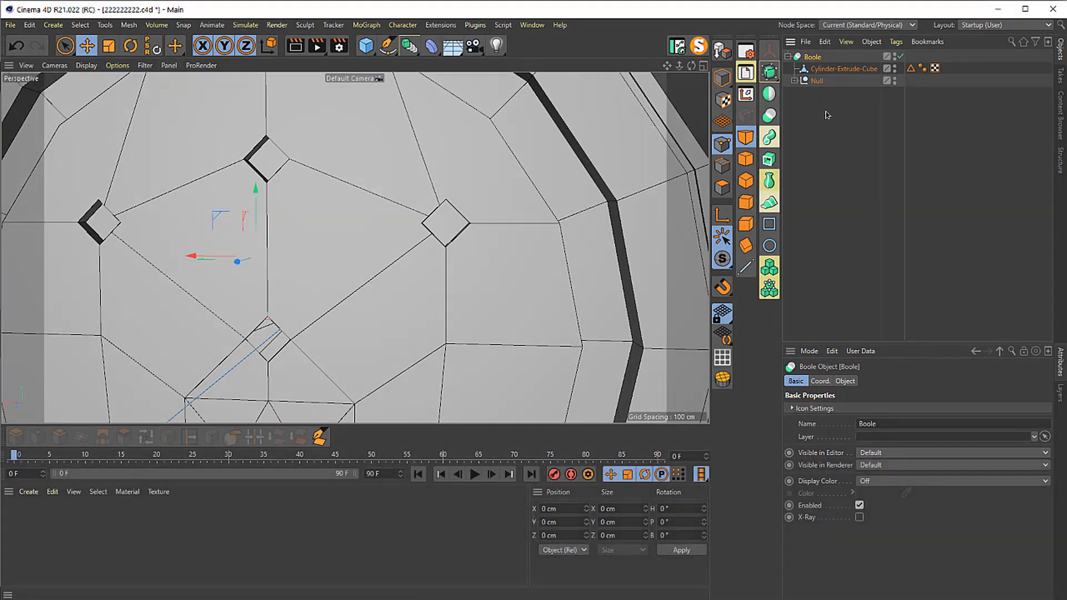
left_click(845, 381)
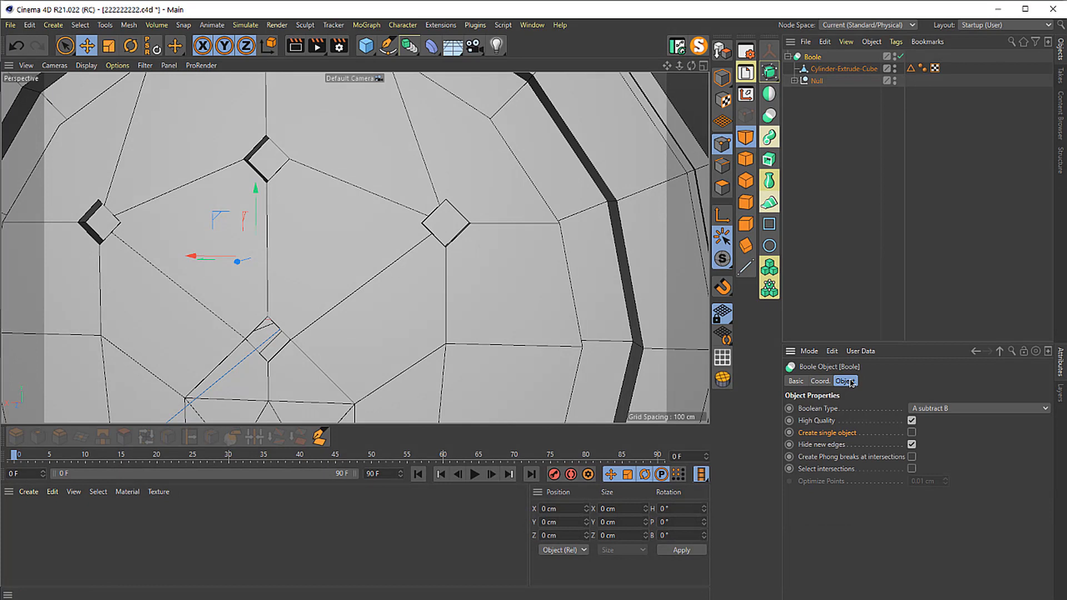
left_click(911, 444)
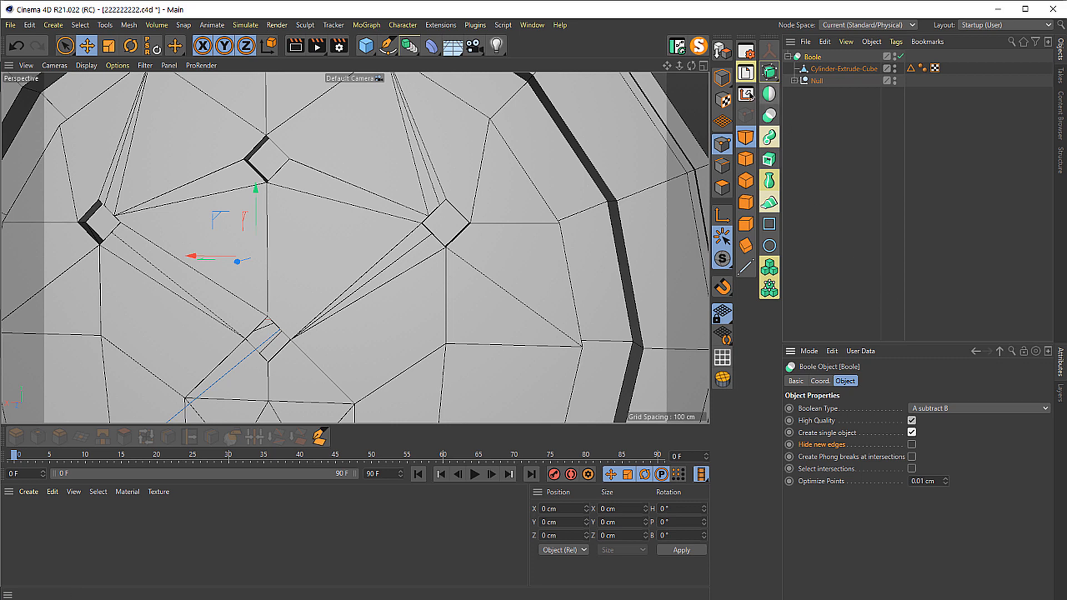
- Convert the Boole into an editable mesh and delete its leftover parent null and the extra selection tags
left_click(722, 50)
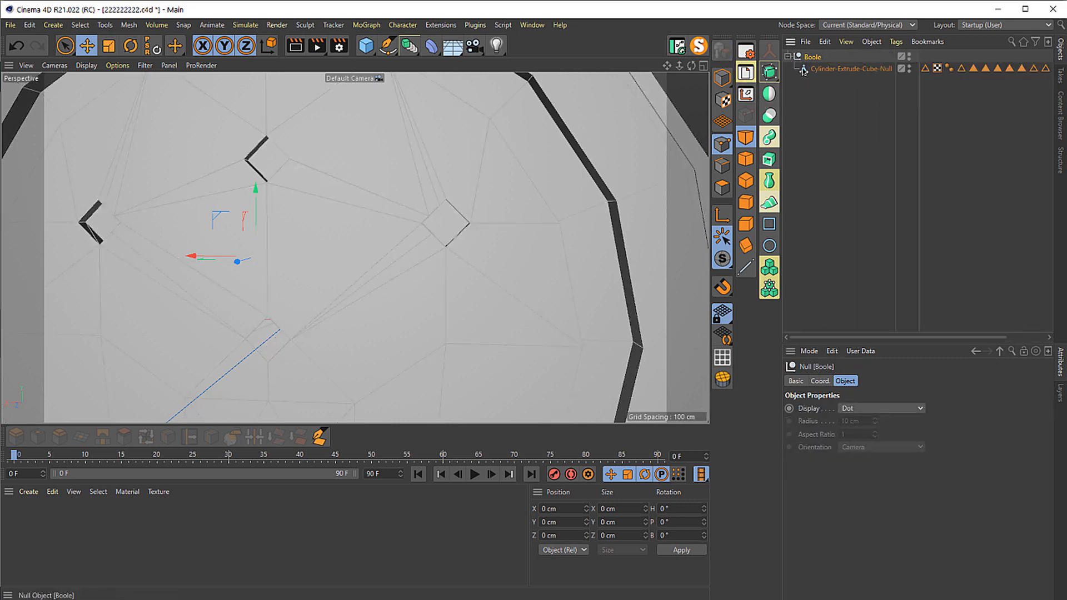
key("Delete")
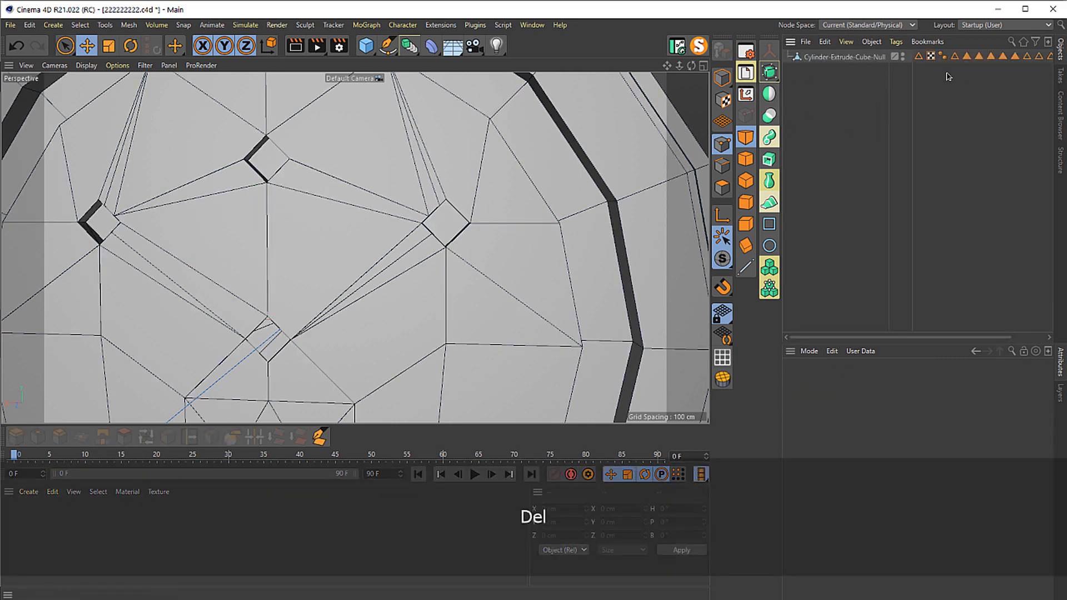
left_click_drag(1062, 55, 1043, 82)
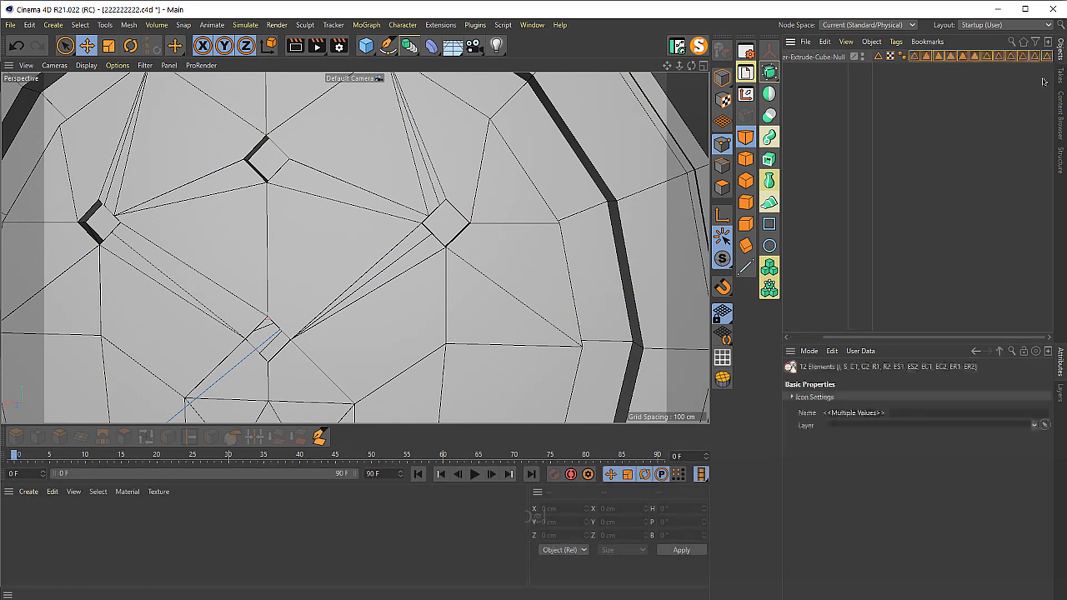
key("Delete")
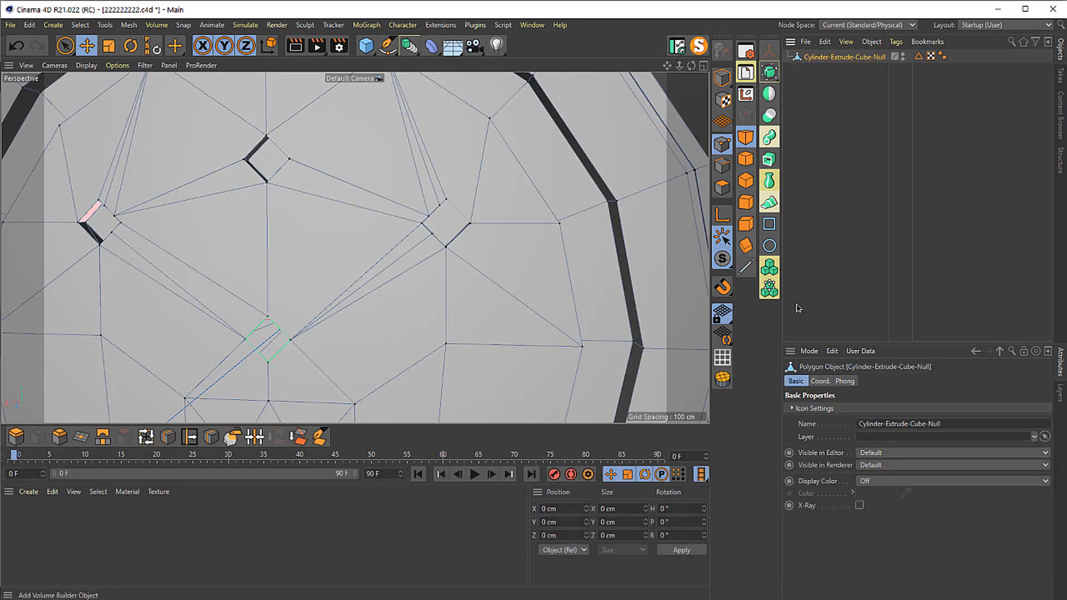
- Disable Mesh Check in the modeling settings and reselect the Cylinder-Extrude-Cube-Null mesh
left_click(810, 351)
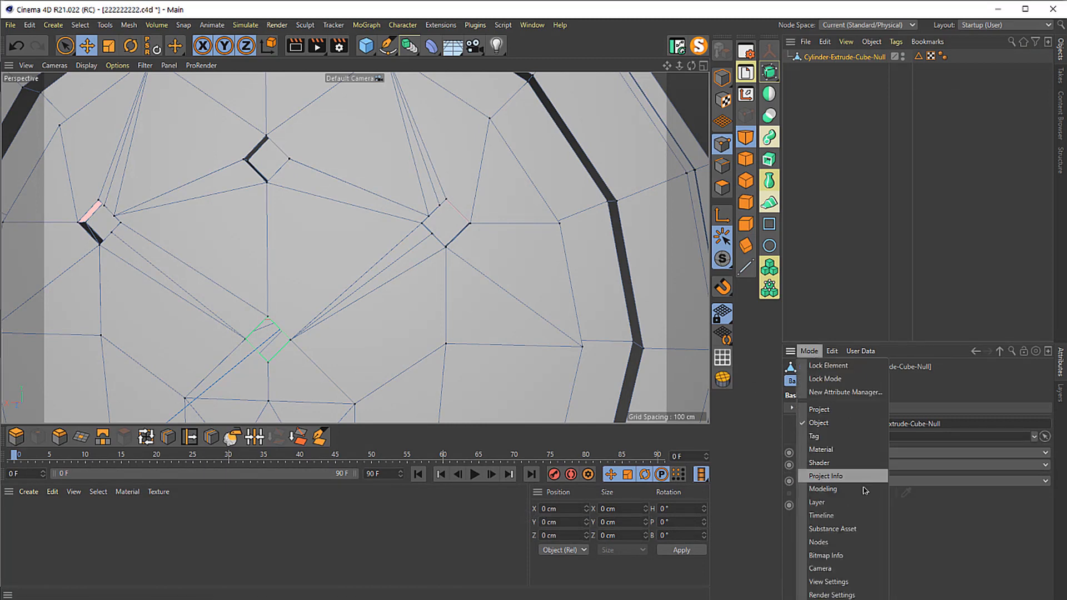
left_click(833, 489)
left_click(861, 408)
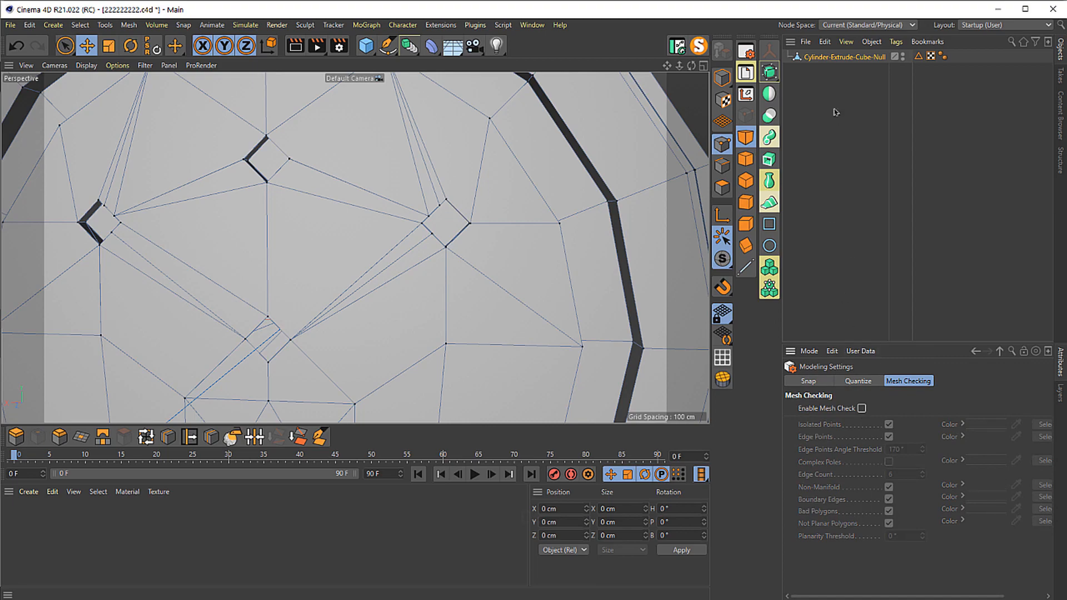
left_click(823, 58)
- Make a Line Cut from the upper middle diamond's left corner to the top corner of the left diamond
left_click_drag(452, 237, 361, 247)
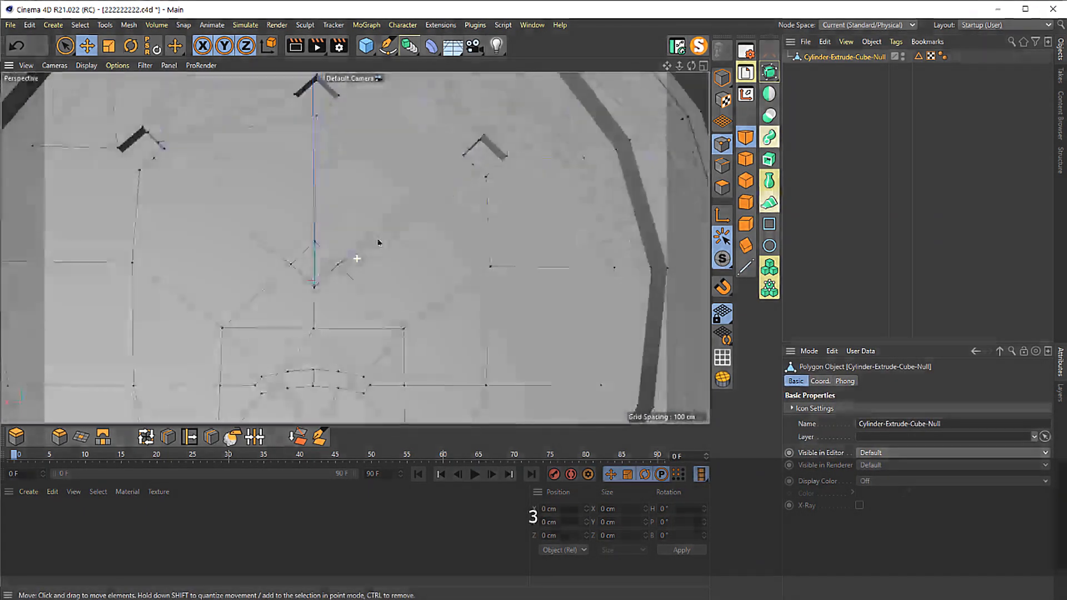
left_click_drag(378, 242, 323, 294)
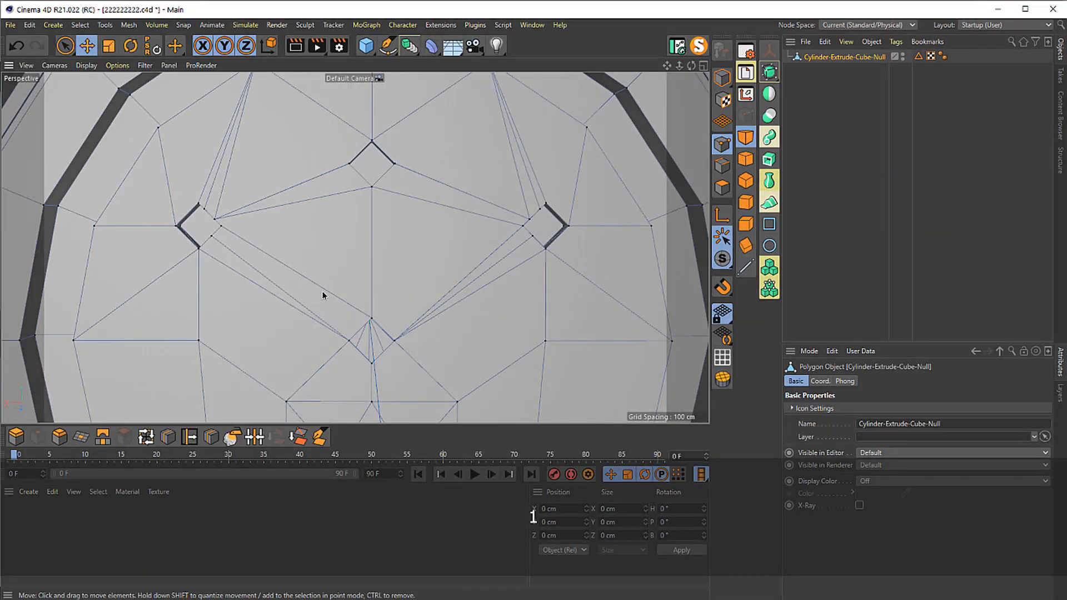
left_click_drag(251, 194, 301, 257)
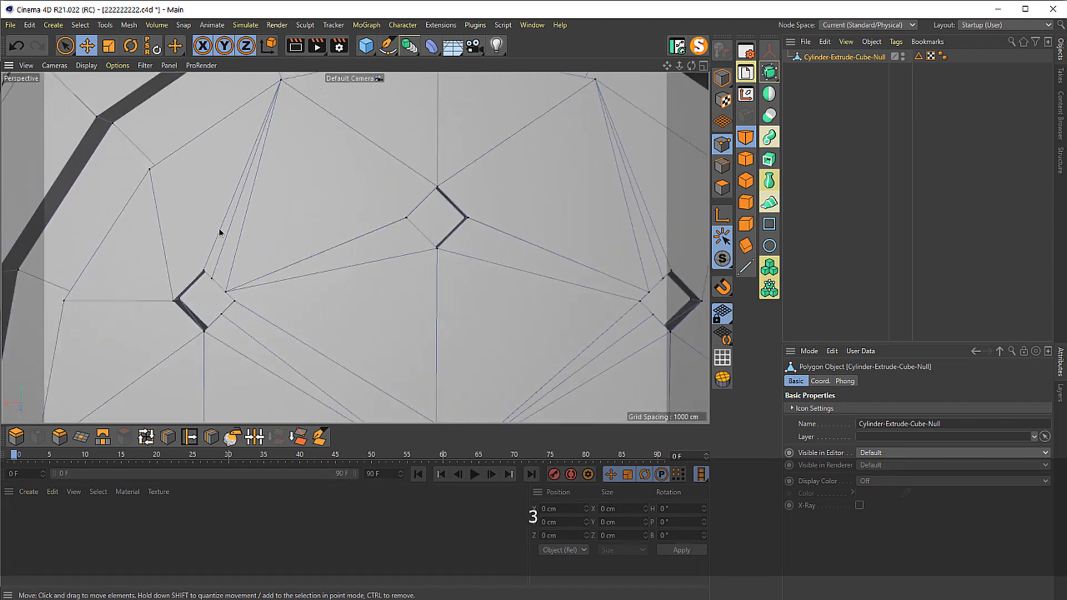
mouse_move(220, 233)
left_mouse_down()
mouse_move(205, 223)
mouse_move(226, 224)
left_mouse_up()
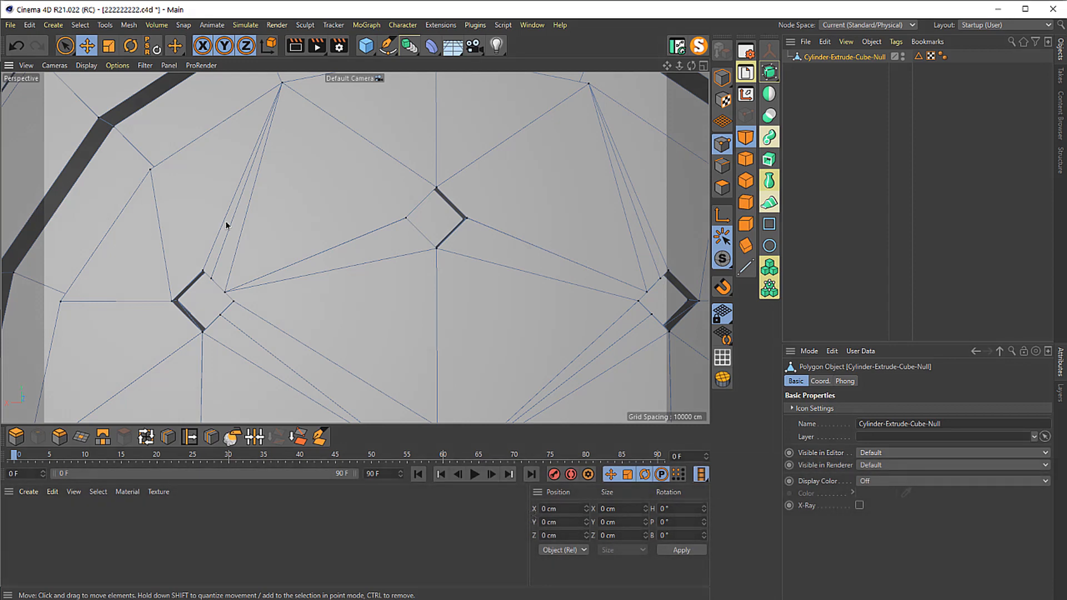
left_click_drag(383, 217, 349, 239)
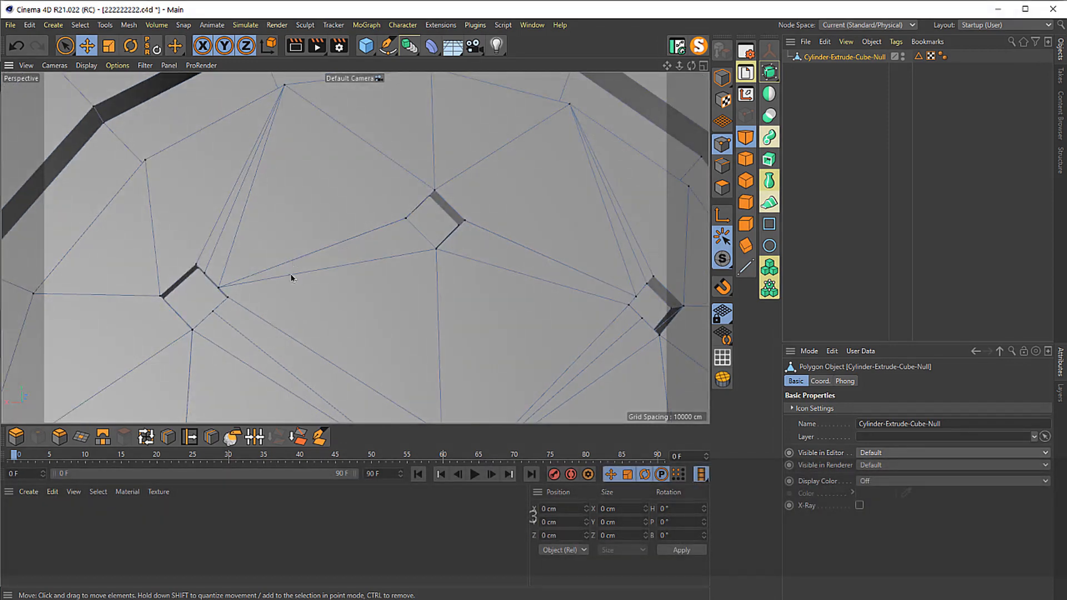
key("k")
key("k")
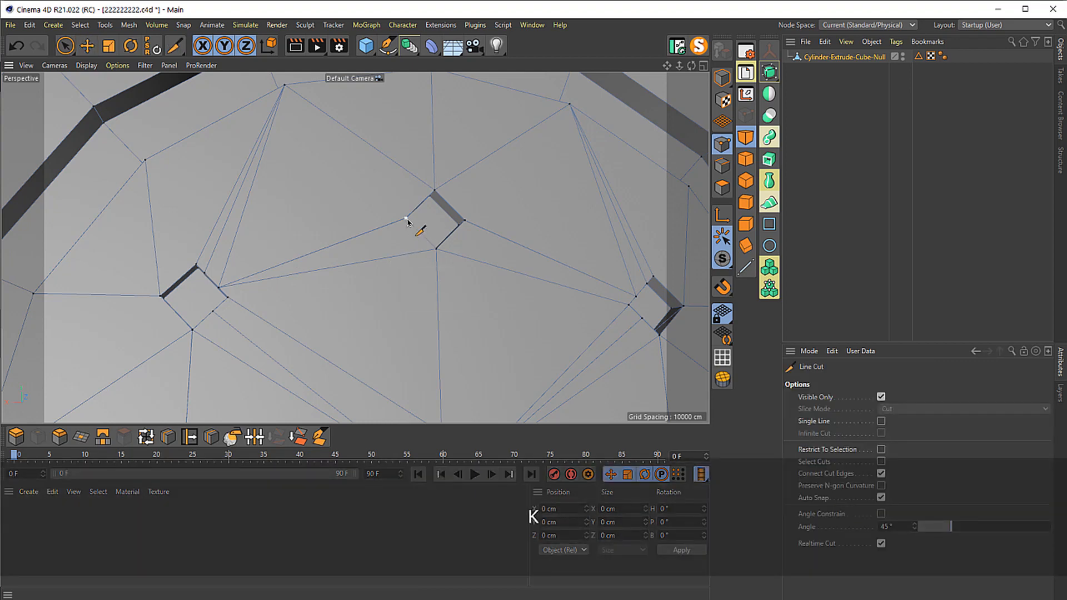
left_click(407, 220)
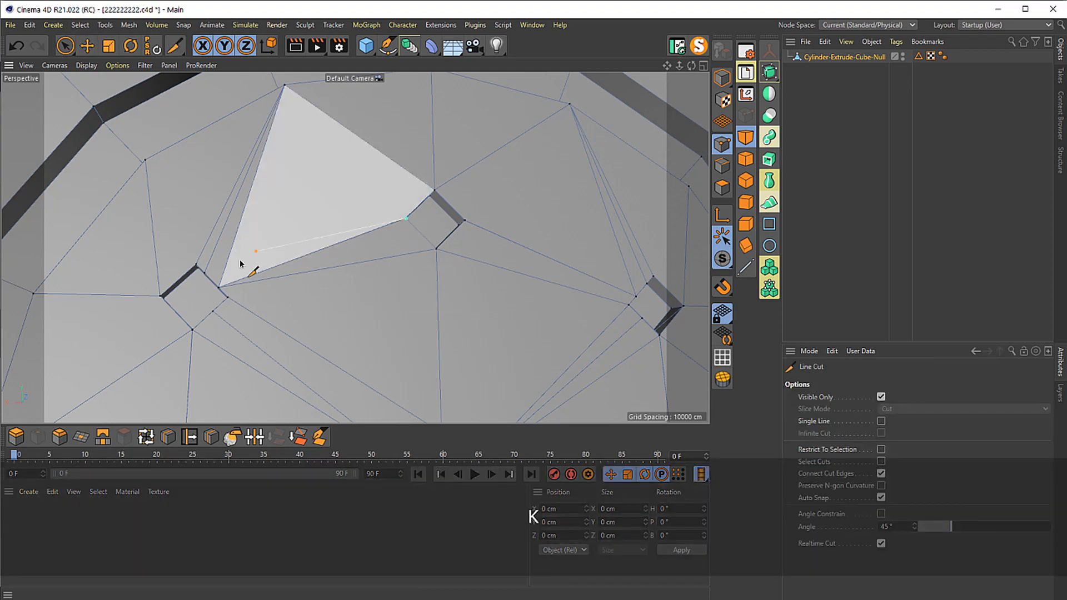
left_click(198, 265)
key("Escape")
- Make a Line Cut from the upper middle diamond's bottom corner to the right corner of the left diamond
left_click_drag(435, 256, 358, 279)
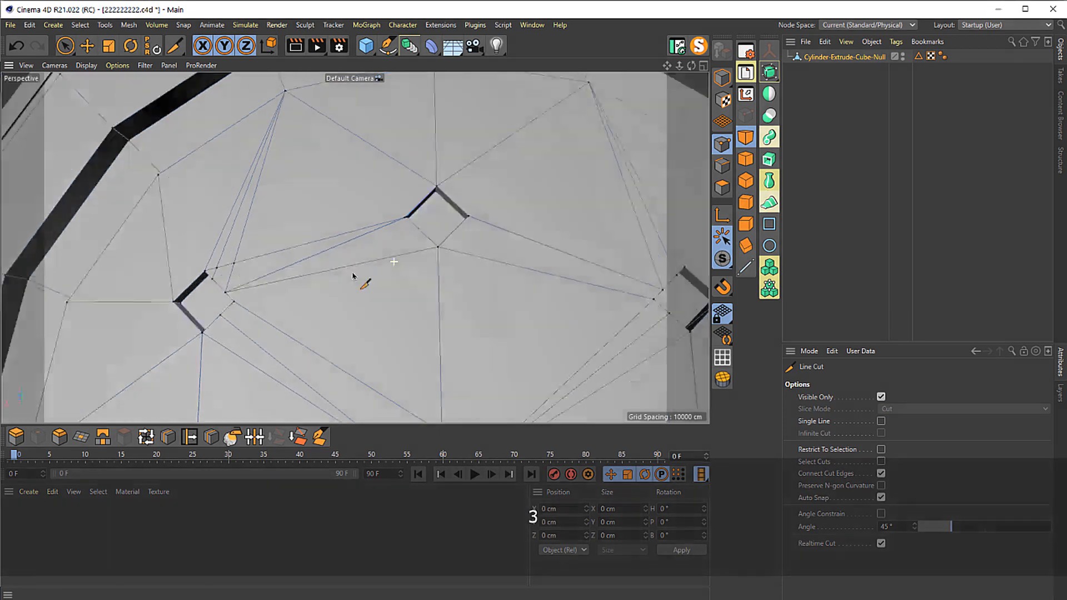
left_click_drag(405, 231, 500, 276)
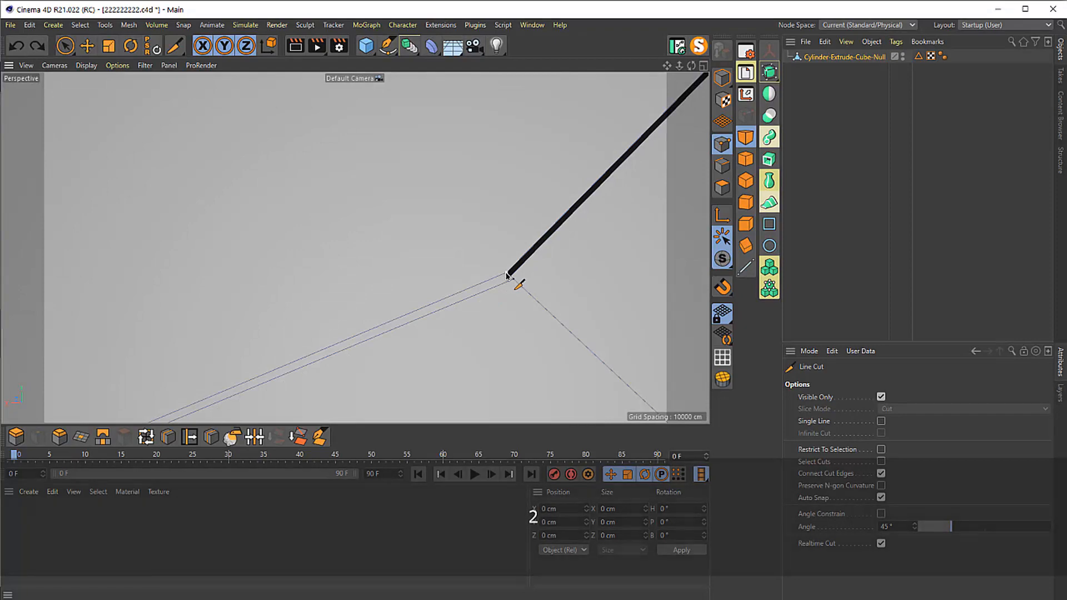
left_click_drag(424, 338, 391, 229)
left_click_drag(324, 310, 306, 332)
key("Escape")
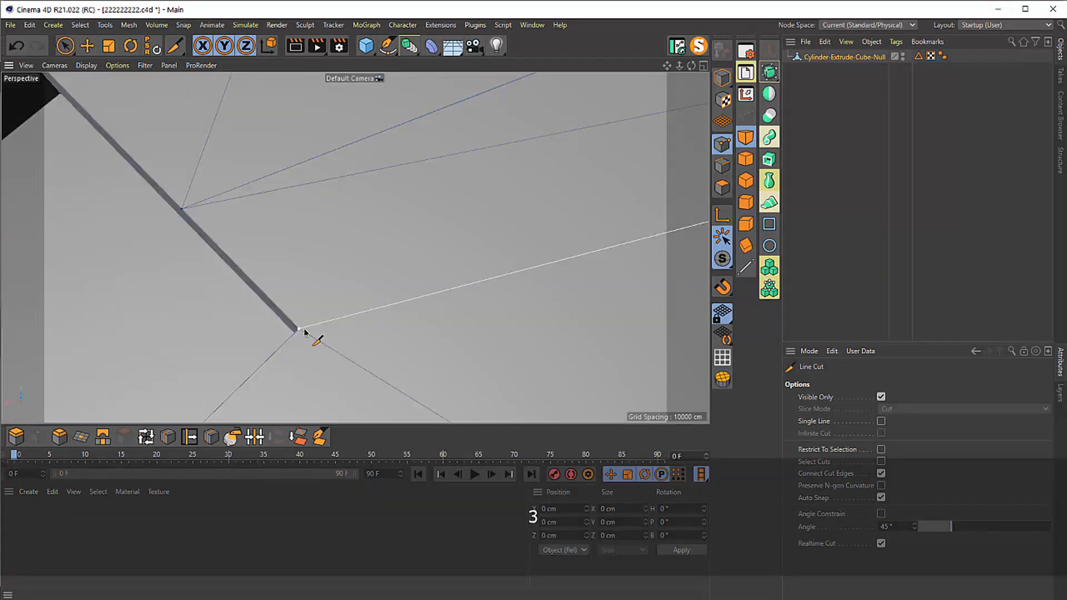
left_click(304, 332)
key("ctrl")
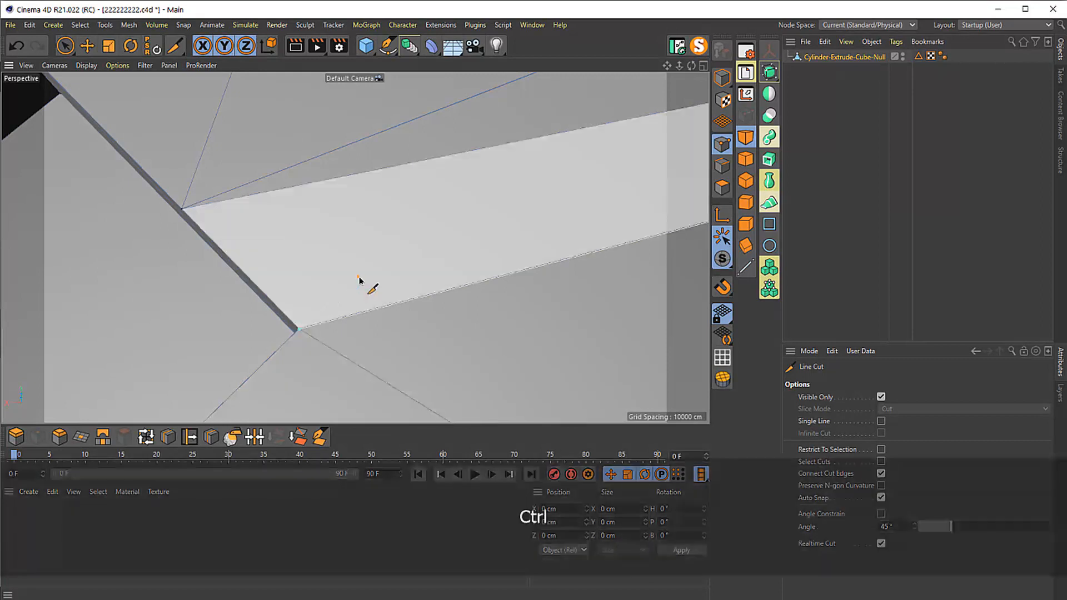
key("Escape")
- Select the polygons of the strip between the left and upper middle diamonds and dissolve them into one face
key("3")
left_click_drag(336, 305, 411, 261)
key("2")
key("1")
key("e")
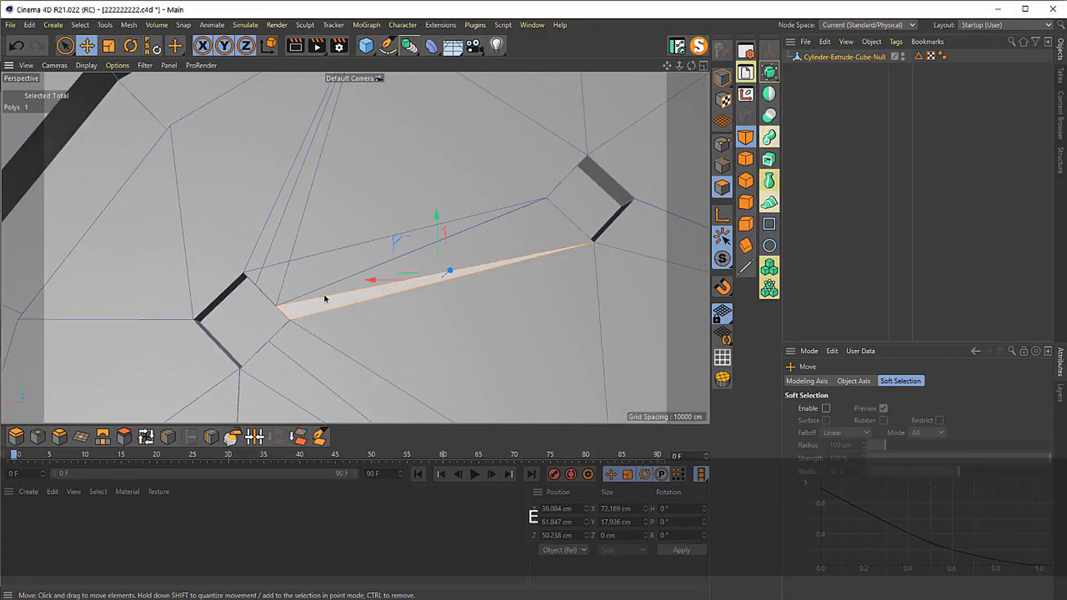
left_click(323, 291, "shift")
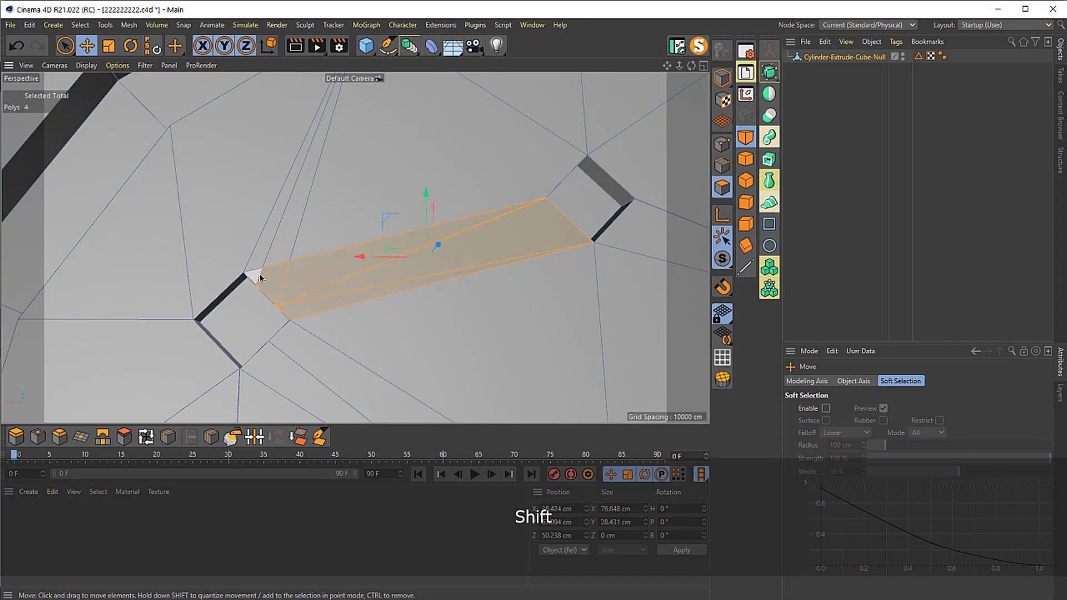
left_click(259, 273, "shift")
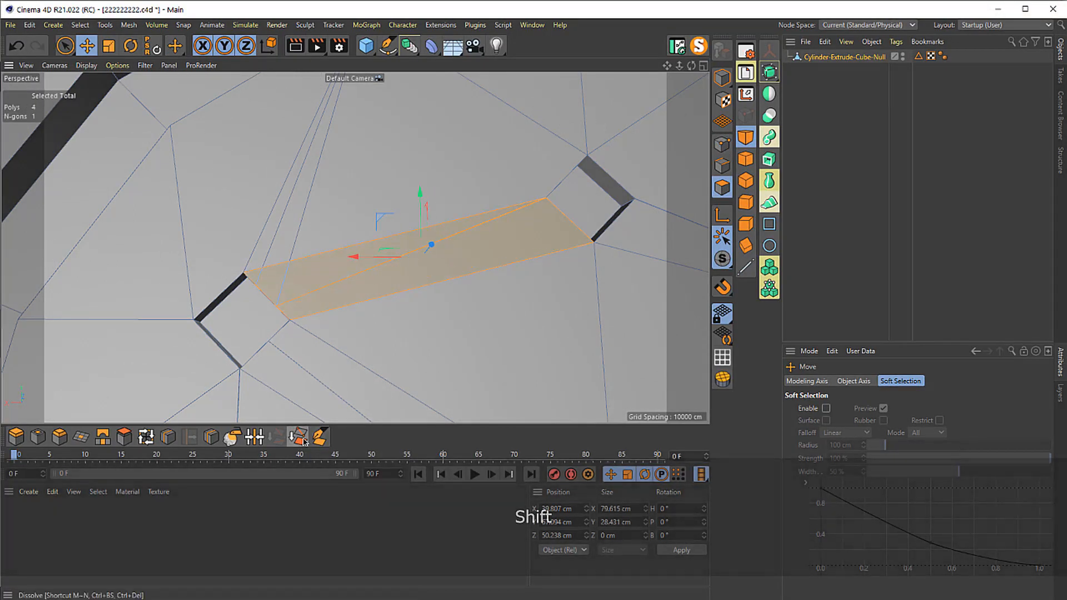
- Make a Line Cut from the left diamond's top corner to the neighbouring vertex nearer the outer rim
left_click_drag(419, 257, 396, 251)
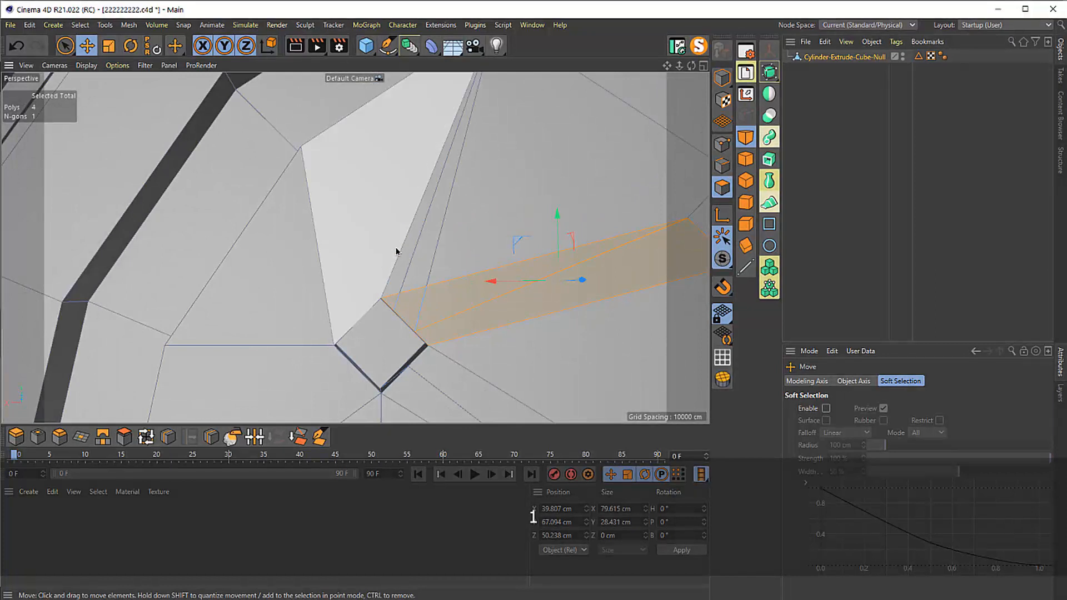
key("k")
key("k")
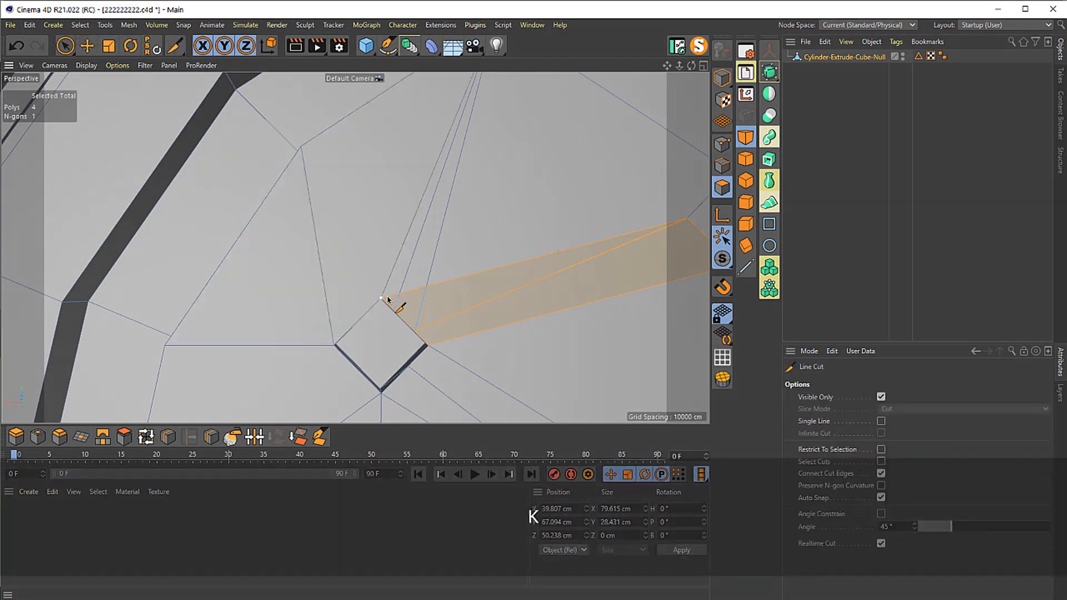
left_click_drag(378, 303, 429, 213)
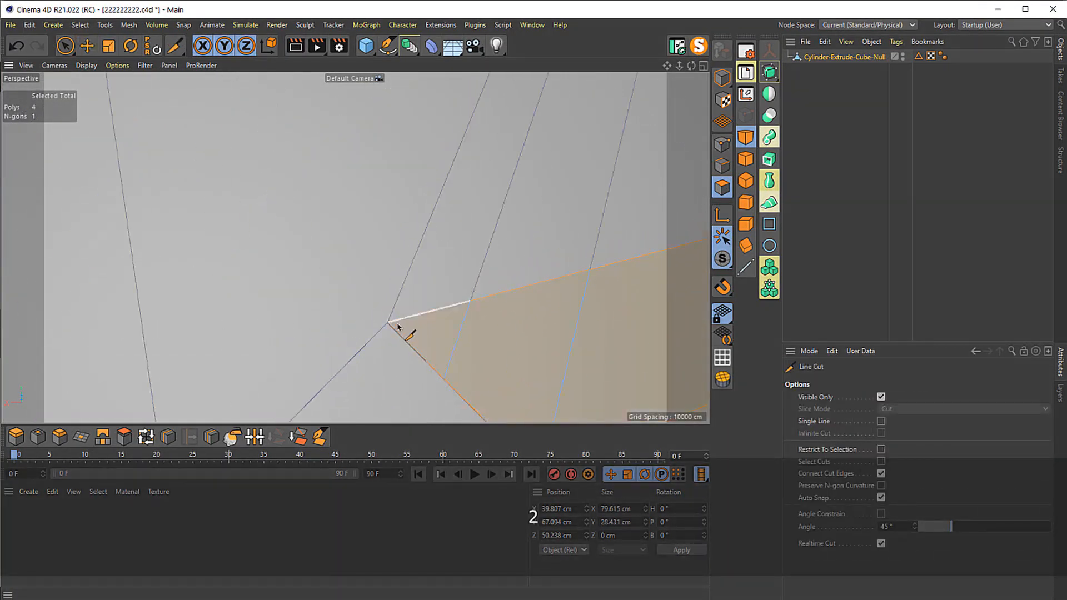
left_click_drag(387, 324, 317, 174)
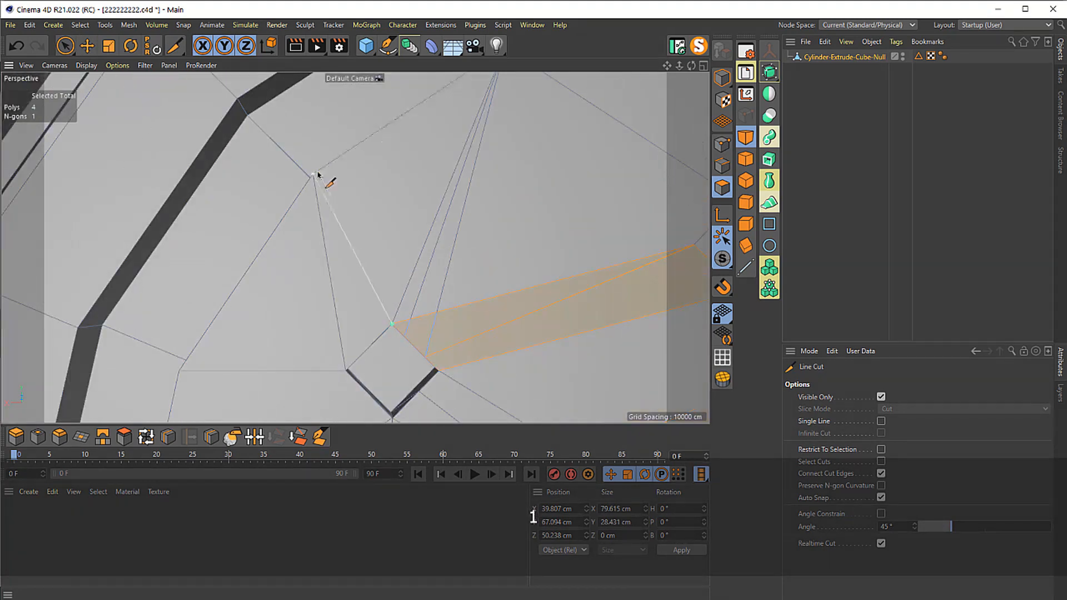
- Select the two triangular polygons on the outer side of the left diamond and dissolve them into one
key("e")
left_click(353, 316)
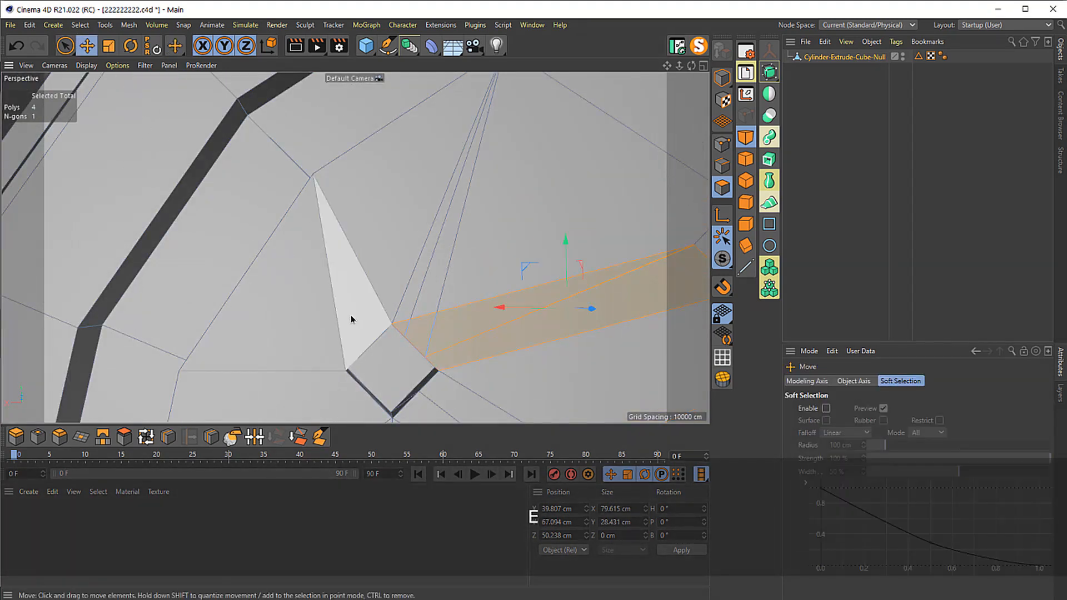
left_click(290, 358, "shift")
left_click(299, 437)
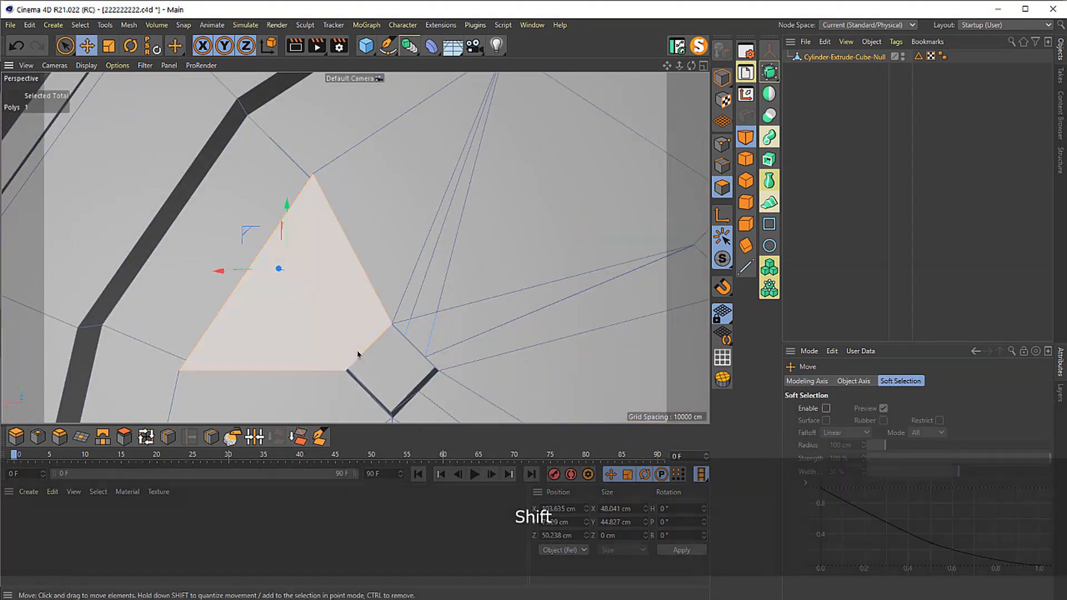
- Select the narrow polygons between the left and lower middle diamonds and dissolve them into one face
left_click_drag(358, 354, 216, 251)
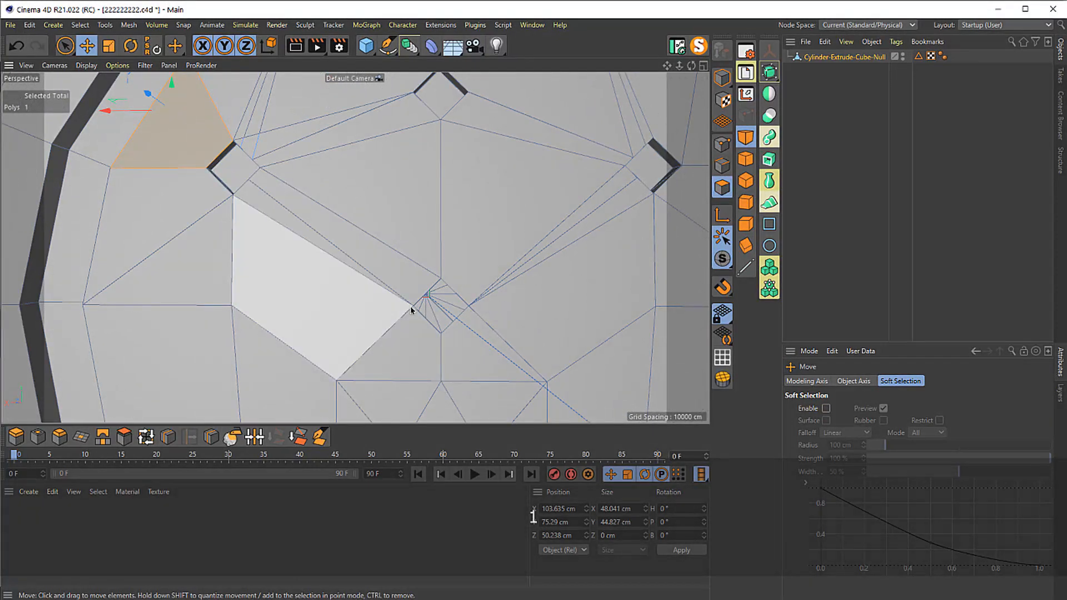
left_click_drag(411, 310, 302, 309)
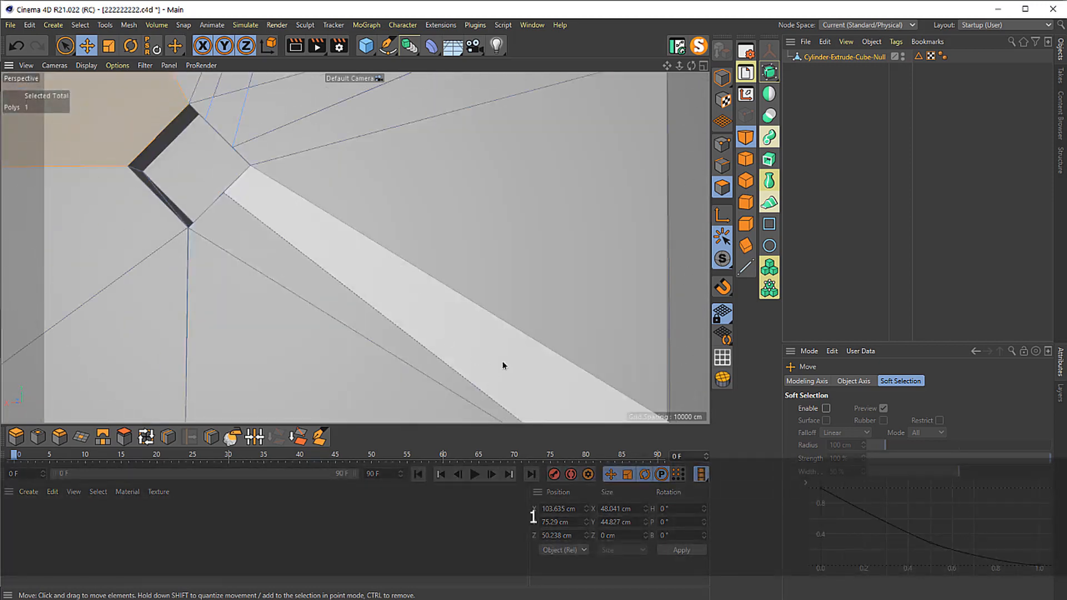
left_click(312, 231, "shift")
left_click(336, 206, "shift")
left_click(304, 436)
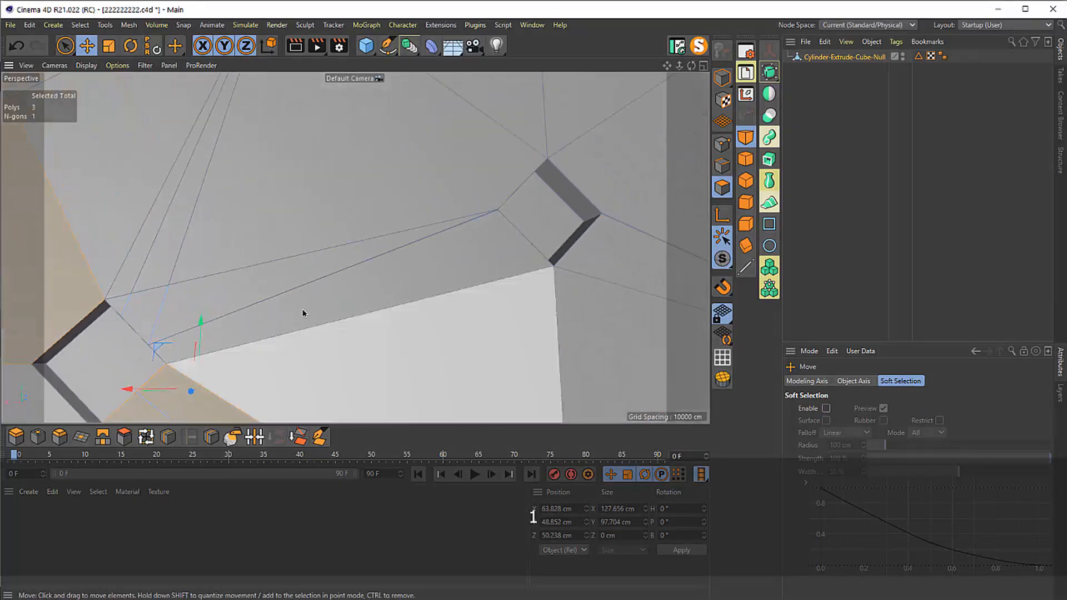
- Reselect the strip between the left and upper middle diamonds, including its thin sliver polygon, and dissolve the selection
left_click(310, 293)
left_click(249, 287, "shift")
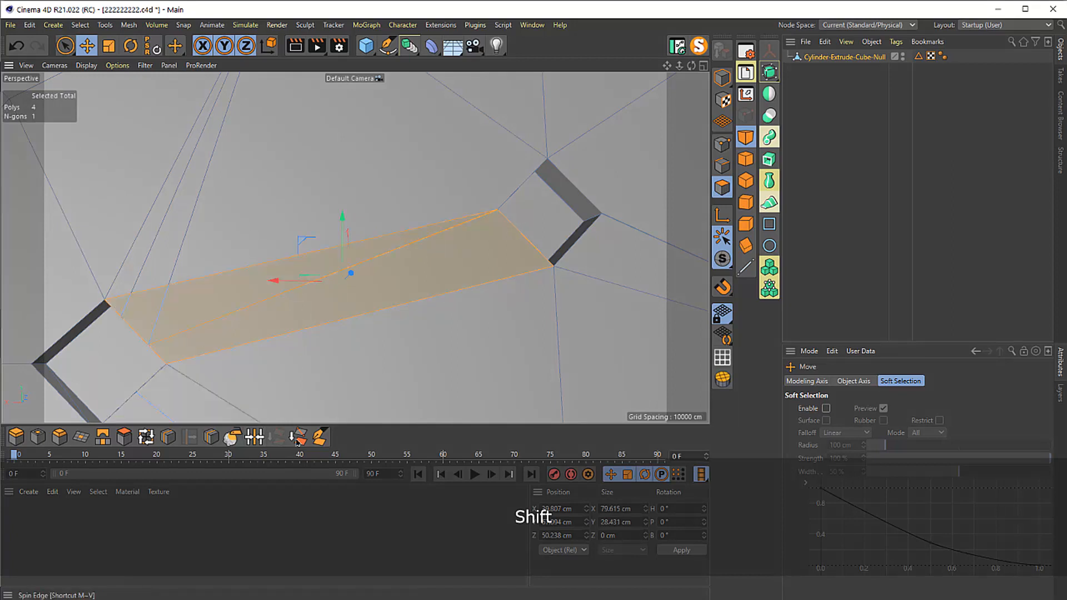
left_click_drag(333, 416, 364, 210)
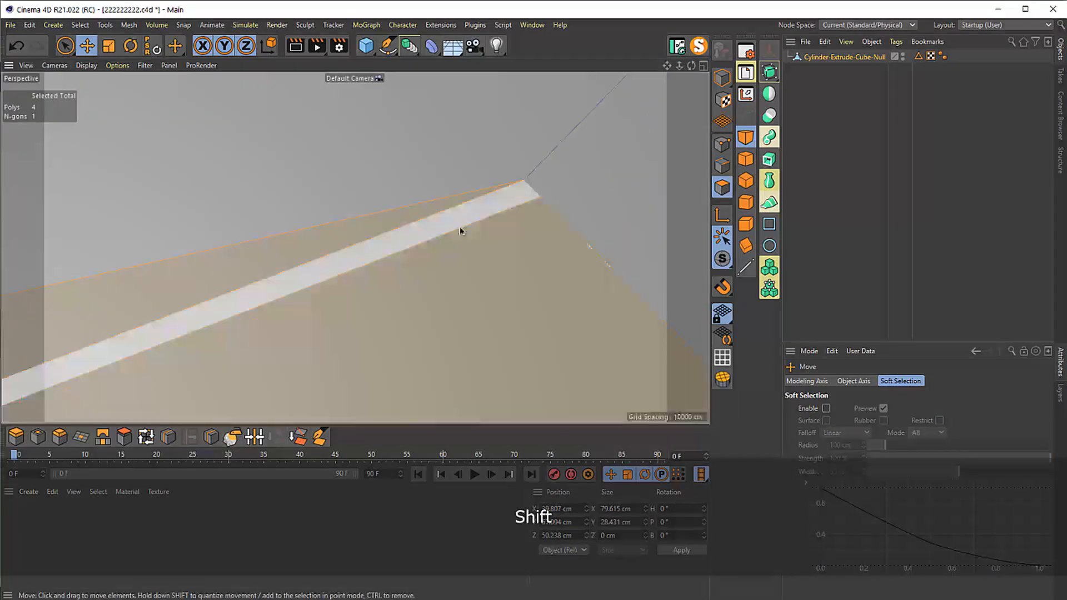
left_click_drag(355, 389, 407, 283)
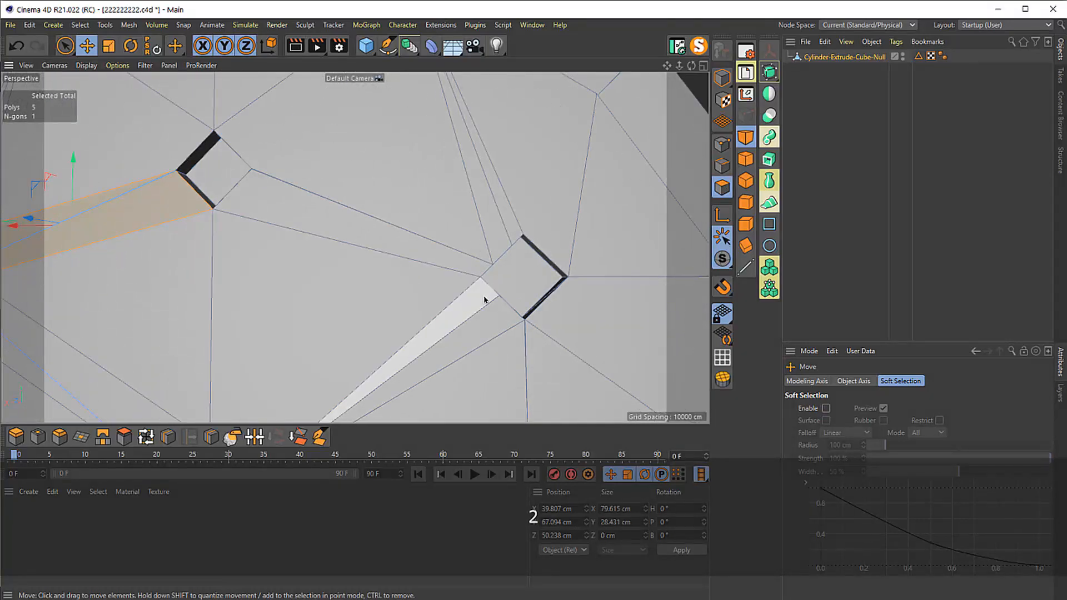
- Make a Line Cut connecting the right diamond's top corner to the right corner of the upper middle diamond
key("k")
key("k")
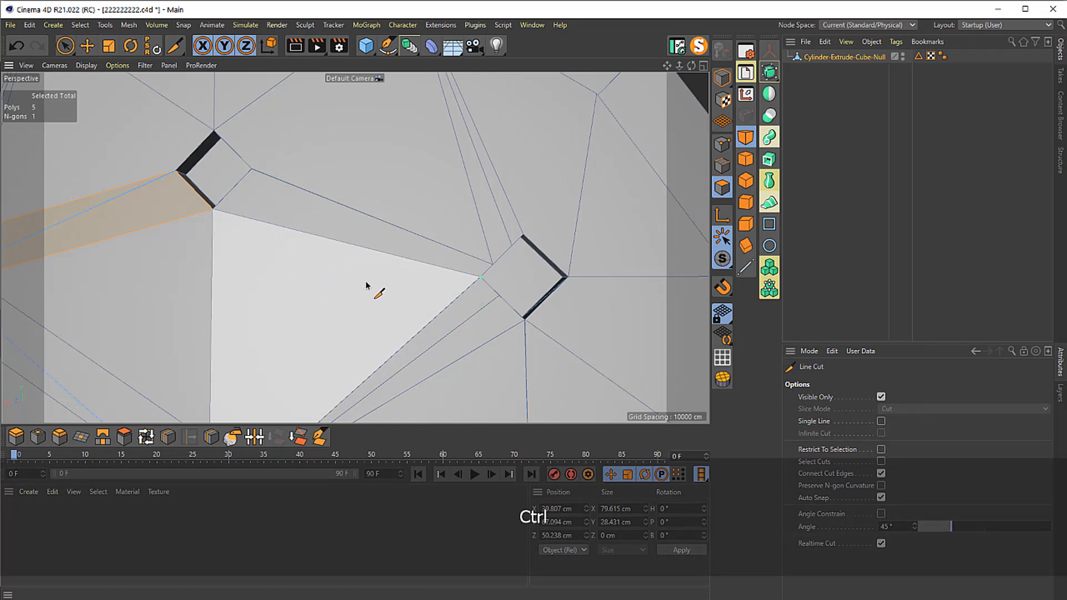
key("ctrl+z")
left_click_drag(489, 229, 464, 236)
left_click_drag(517, 242, 564, 185)
left_click(560, 190)
left_click_drag(480, 195, 350, 216)
left_click_drag(311, 253, 322, 176)
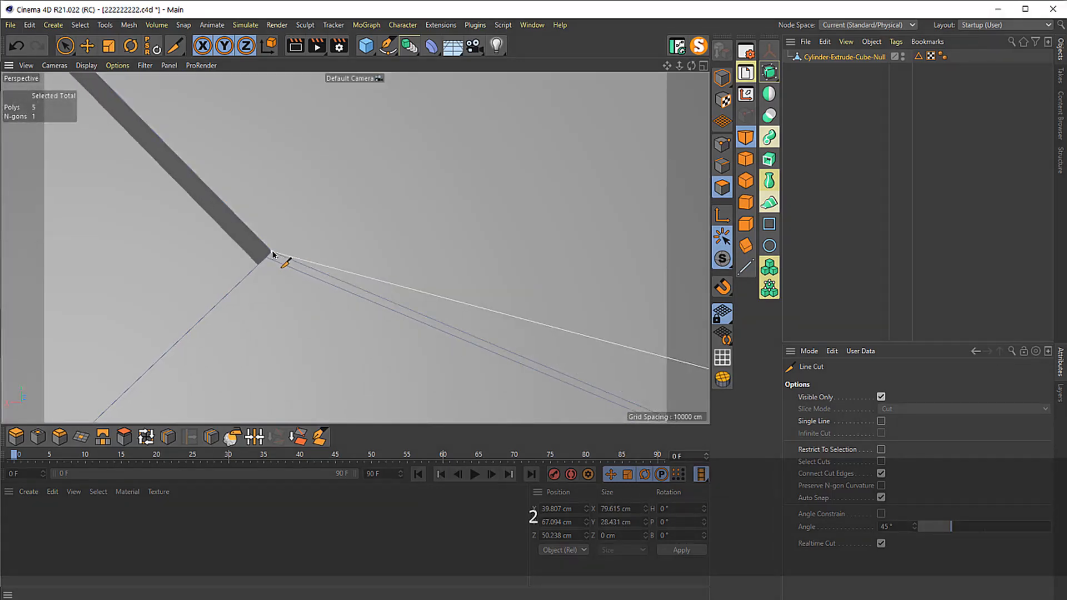
left_click_drag(345, 285, 341, 225)
- Select the three strip polygons between the upper middle and right diamonds and dissolve them into one face
key("c")
left_click(399, 239)
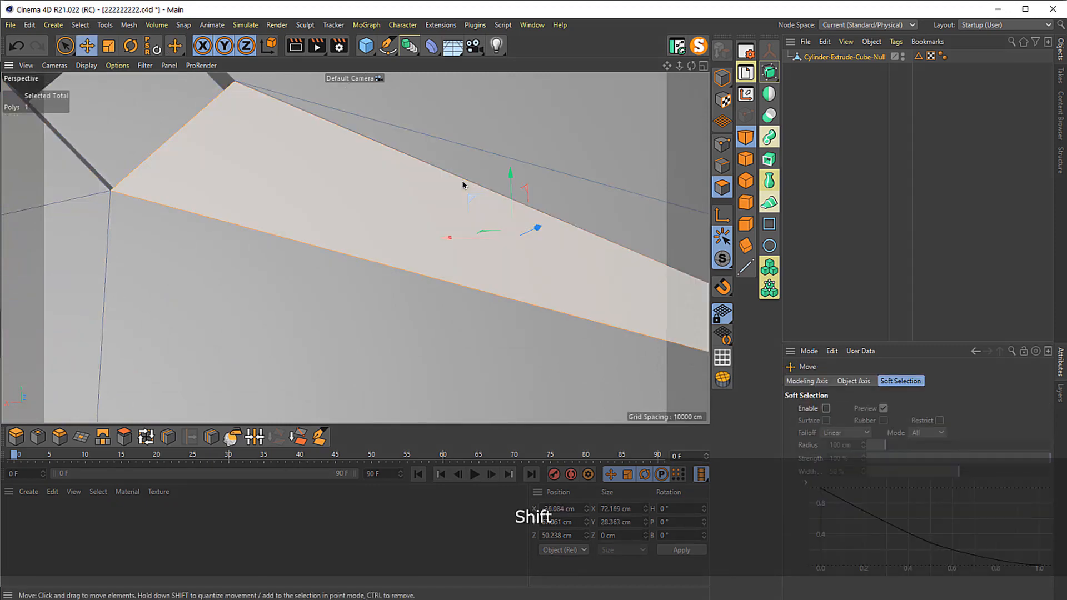
left_click(471, 178, "shift")
key("2")
left_click_drag(260, 114, 421, 123)
left_click(421, 121, "shift")
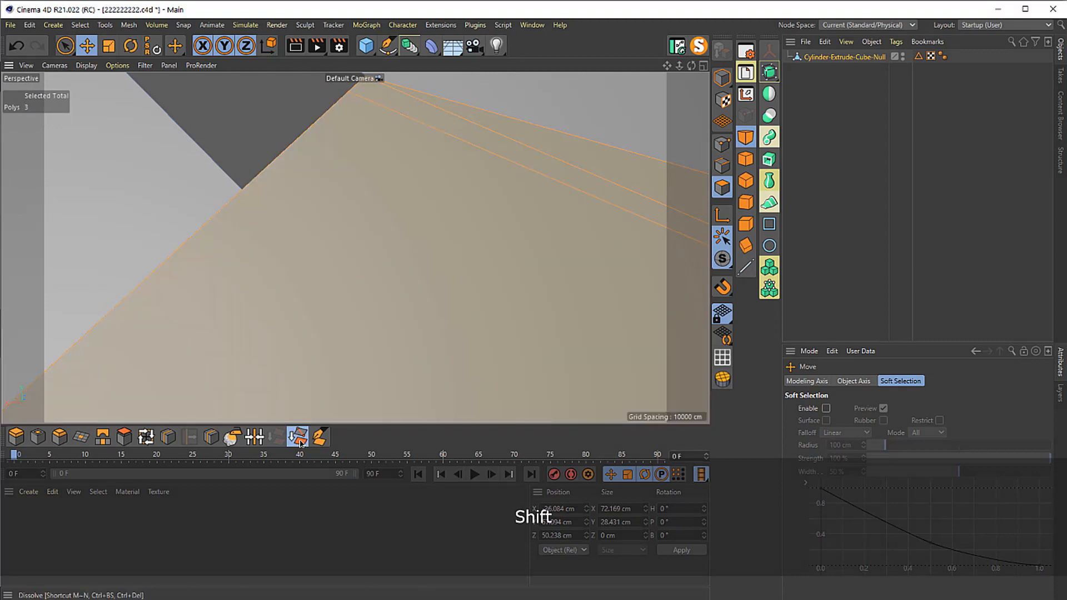
left_click(298, 437)
- Select that strip with the two small polygons along the right diamond's upper-left edge and dissolve them into one face
key("2")
left_click_drag(430, 210, 377, 192)
key("2")
left_click(273, 221, "shift")
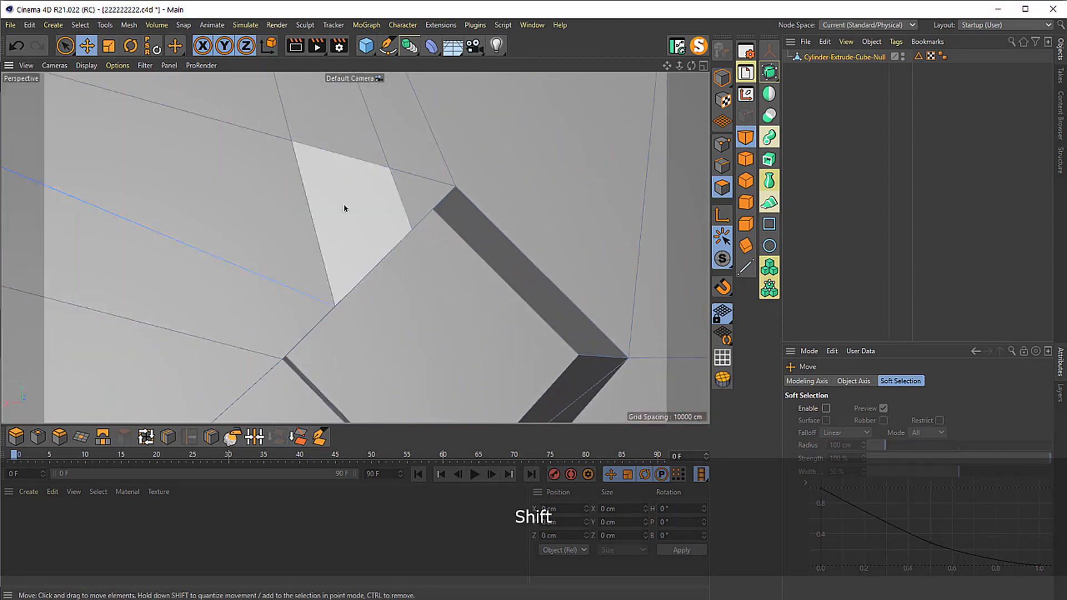
left_click(344, 206, "shift")
left_click(412, 190, "shift")
left_click(299, 437)
key("2")
left_click_drag(311, 217, 371, 368)
key("1")
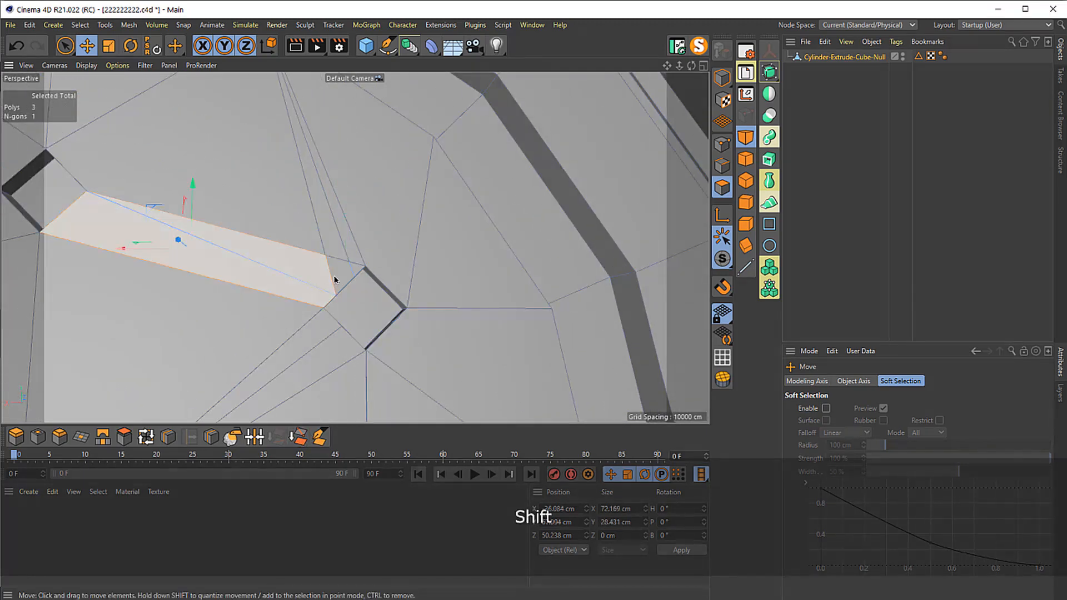
left_click(334, 280, "shift")
left_click(301, 443)
- Make a Line Cut connecting the right diamond's left corner to the top corner of the lower middle diamond
key("1")
left_click_drag(394, 300, 417, 121)
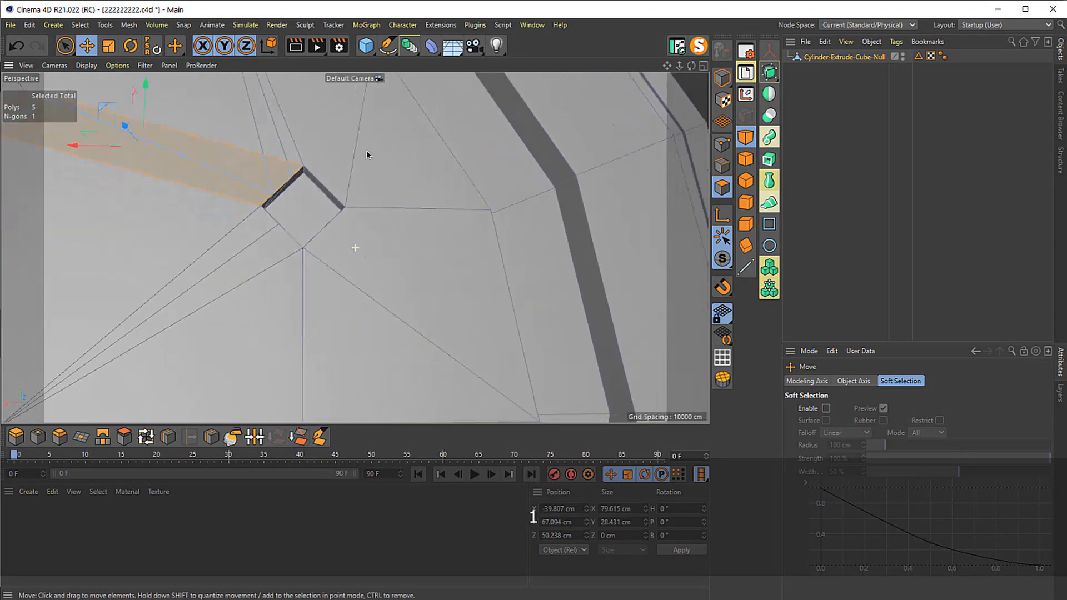
key("2")
left_click_drag(417, 121, 407, 329)
key("2")
key("1")
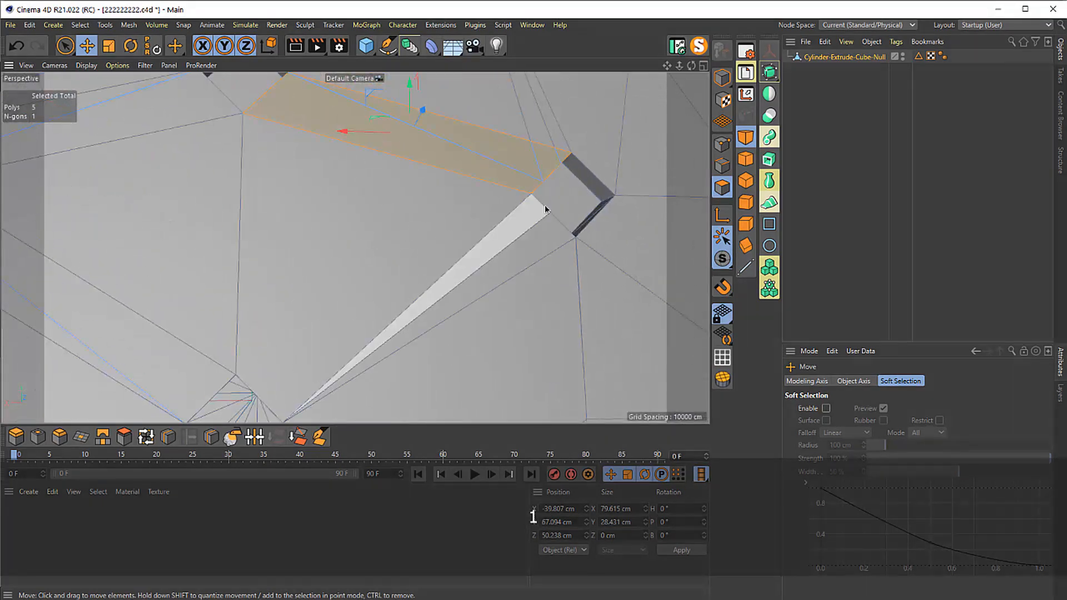
key("2")
left_click_drag(538, 199, 588, 105)
key("k")
key("k")
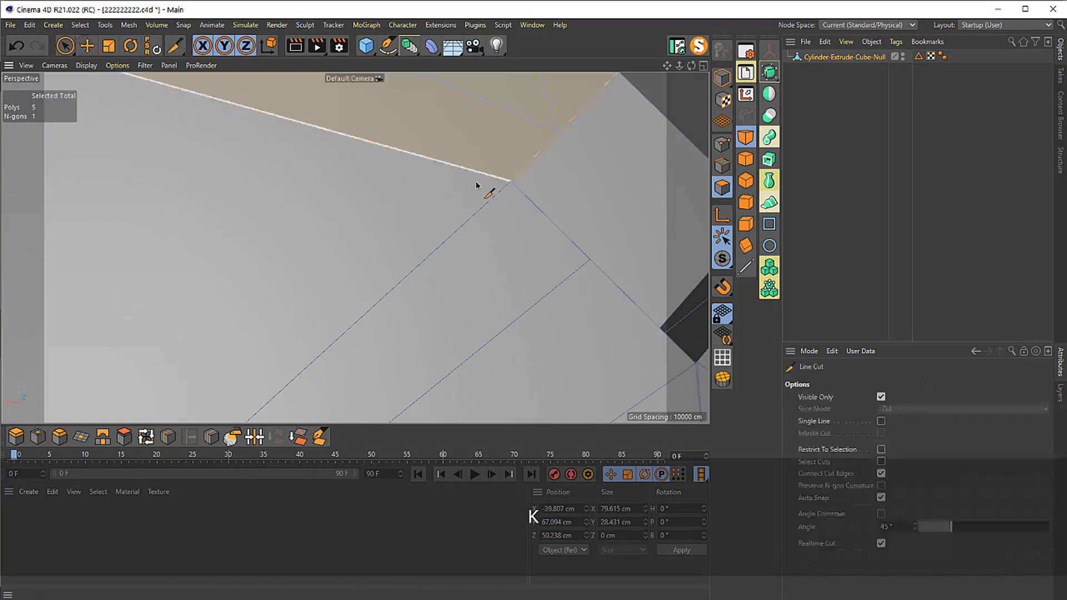
key("2")
left_click_drag(471, 218, 393, 283)
key("1")
left_click_drag(322, 336, 360, 286)
key("2")
left_click_drag(359, 285, 463, 229)
key("e")
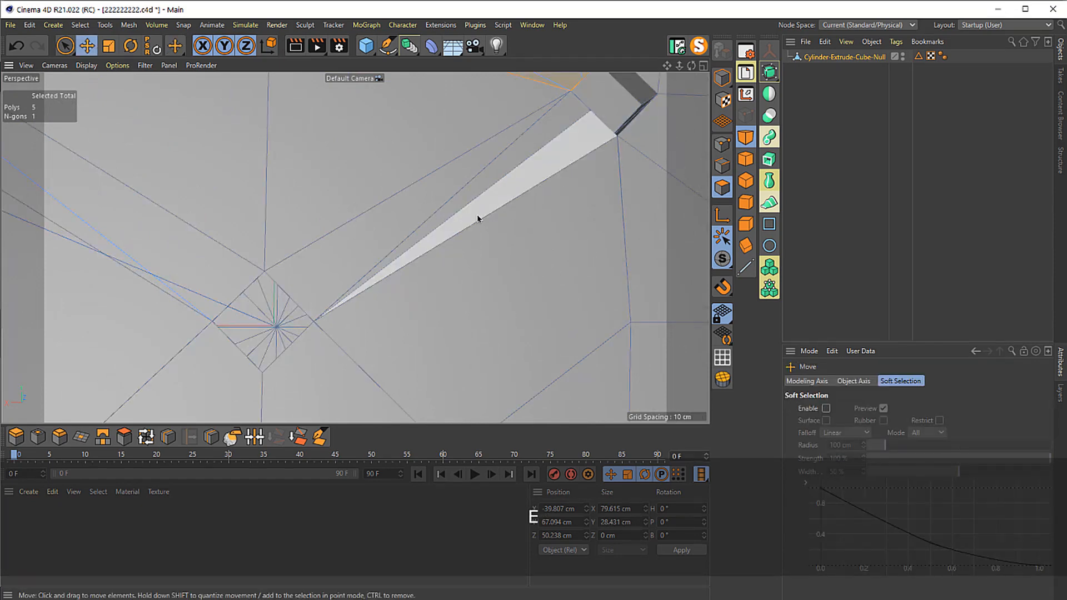
- Select the three triangular polygons between the right and lower middle diamonds and dissolve them into one face
left_click(477, 214, "shift")
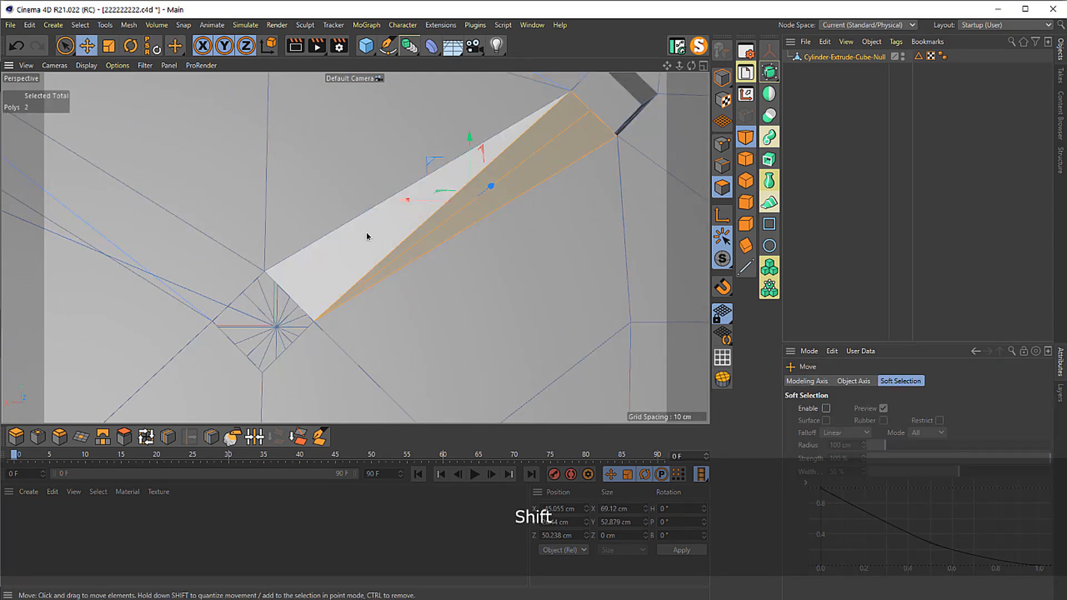
left_click(367, 234, "shift")
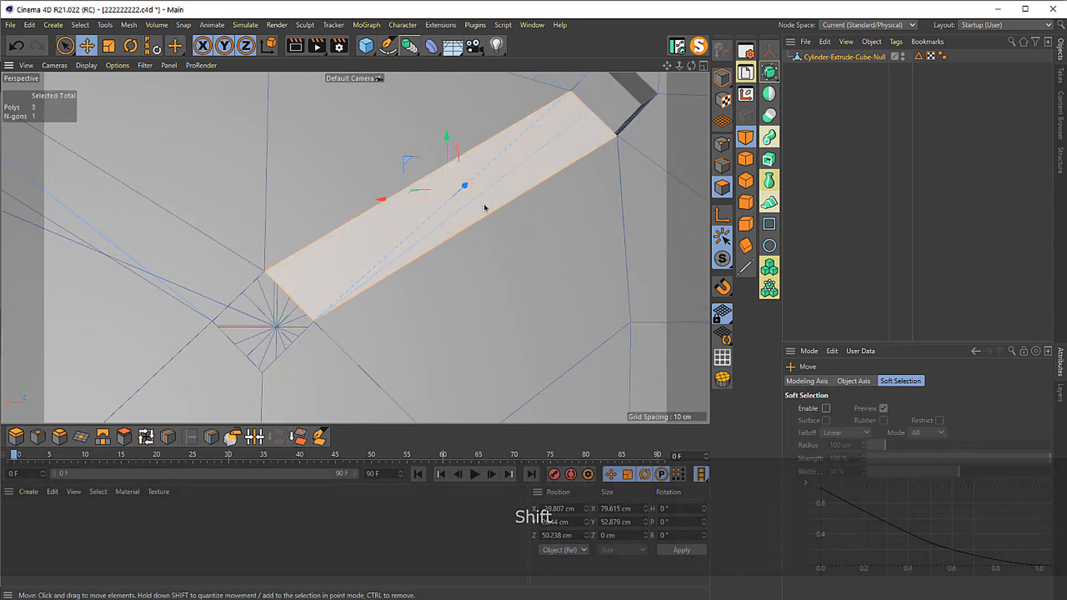
left_click_drag(405, 187, 386, 234)
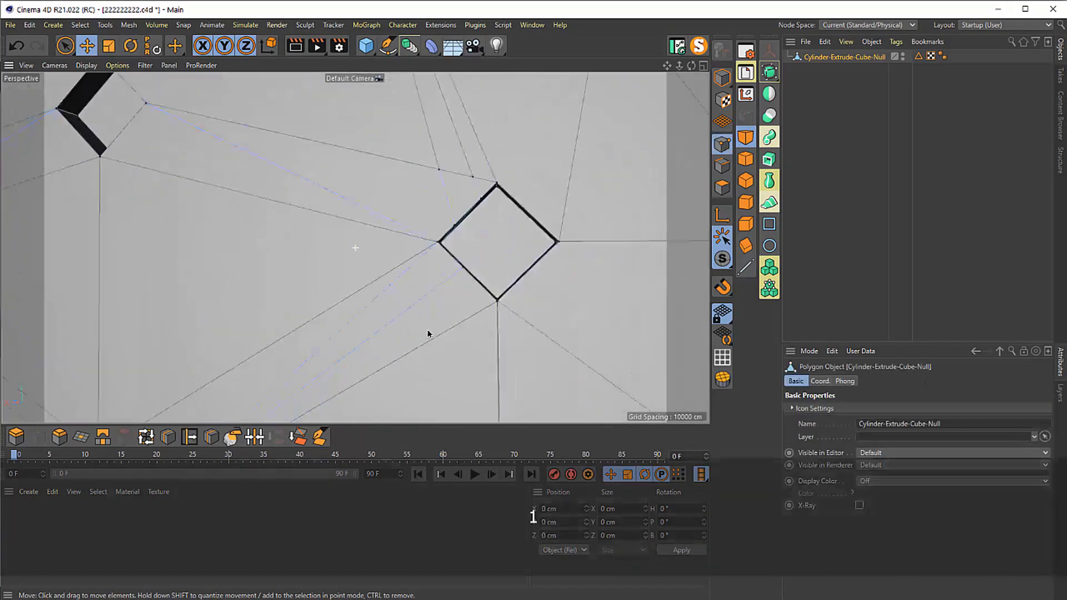
- Select the inner wall and floor polygons of the right diamond recess with Live Selection and delete them
left_click_drag(428, 334, 580, 207)
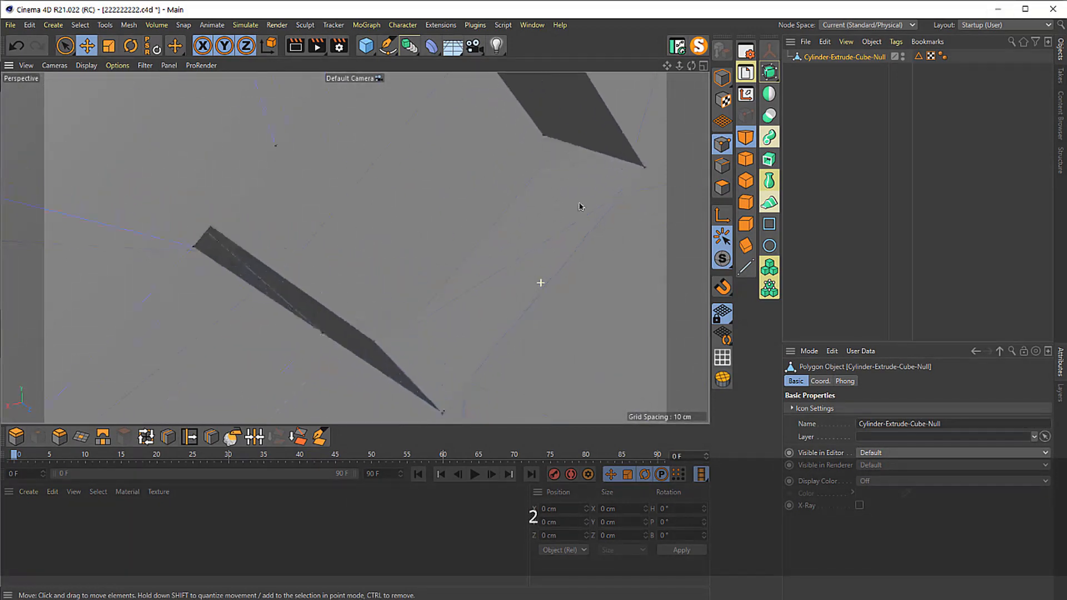
key("space")
mouse_move(462, 299)
left_mouse_down()
mouse_move(445, 311)
mouse_move(455, 304)
left_mouse_up()
left_click(722, 187)
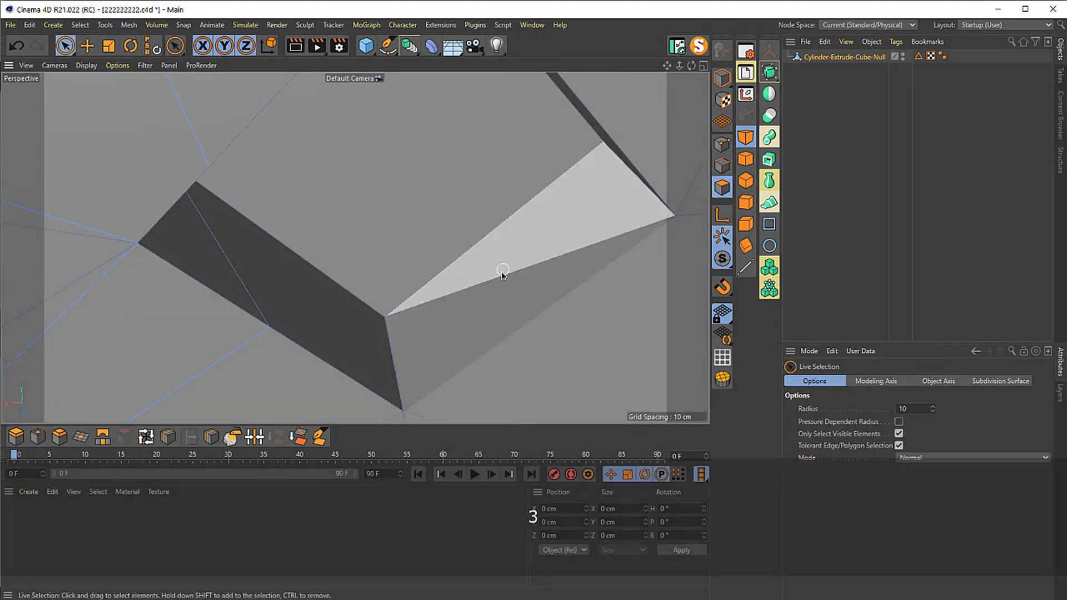
mouse_move(500, 274)
left_mouse_down()
mouse_move(302, 298)
mouse_move(345, 207)
left_mouse_up()
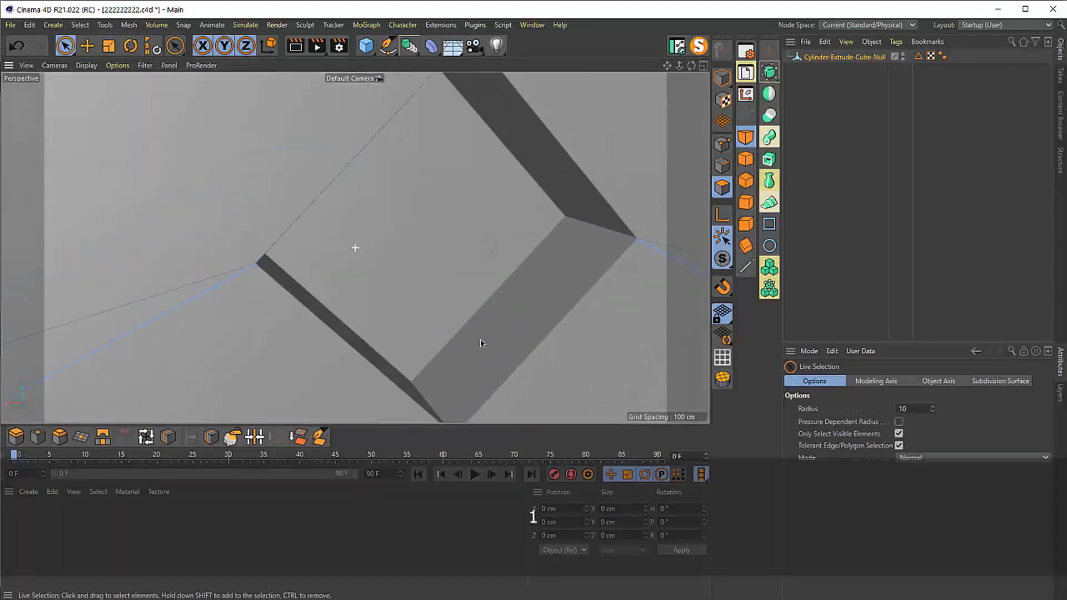
- Select the inner wall and floor polygons of the upper middle diamond recess and delete them
left_click_drag(555, 290, 478, 157, "shift")
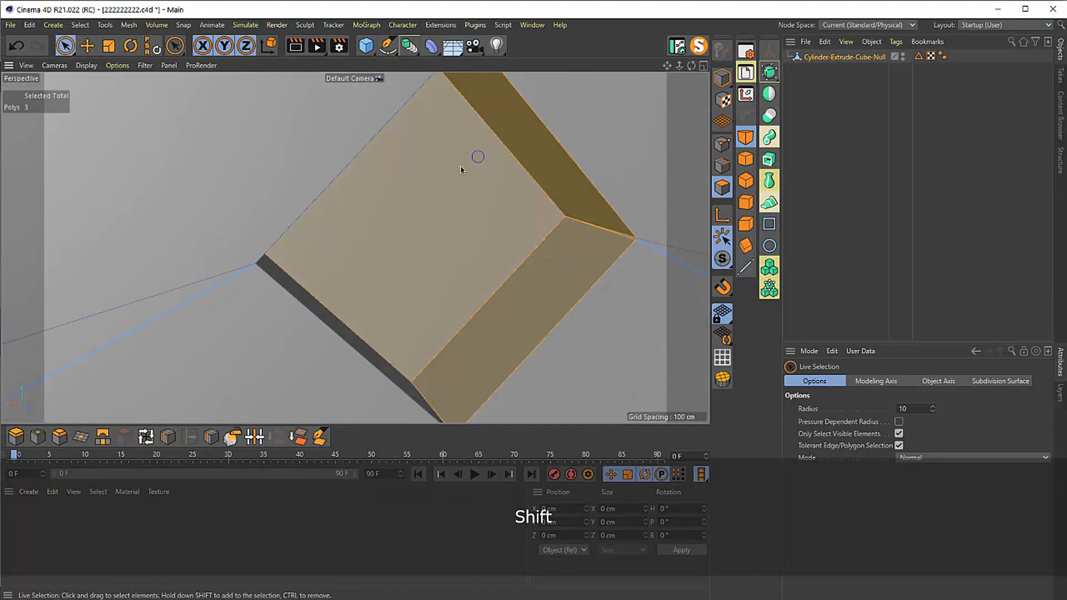
key("3")
left_click_drag(384, 263, 305, 263)
left_click(276, 273, "shift")
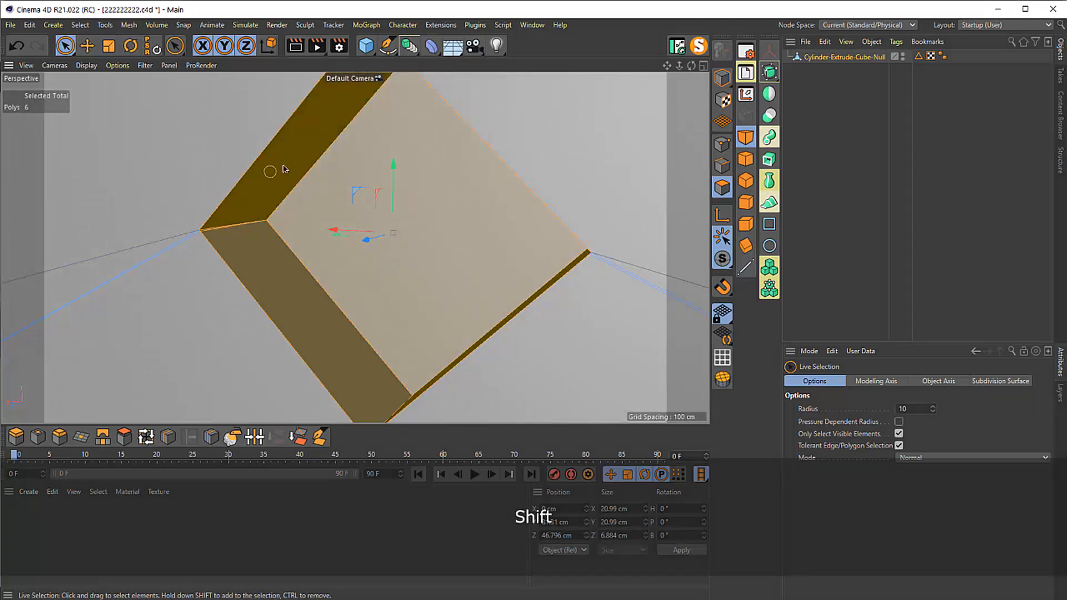
- Delete the inner wall and floor polygons of the remaining left and lower middle diamond recesses
left_click_drag(277, 173, 536, 219)
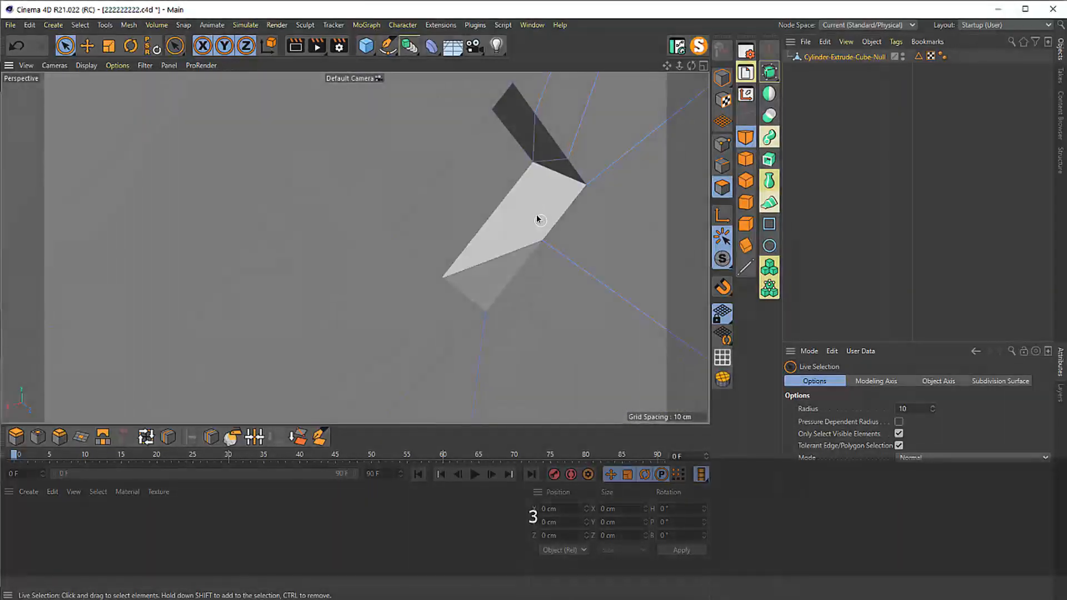
left_click(502, 248)
mouse_move(477, 259)
left_mouse_down()
mouse_move(500, 233)
mouse_move(547, 228)
mouse_move(556, 189)
mouse_move(486, 138)
mouse_move(410, 143)
mouse_move(467, 148)
mouse_move(369, 174)
mouse_move(391, 134)
mouse_move(471, 162)
mouse_move(488, 186)
mouse_move(384, 315)
mouse_move(423, 235)
mouse_move(352, 183)
mouse_move(328, 198)
mouse_move(364, 139)
mouse_move(337, 179)
mouse_move(403, 265)
mouse_move(424, 252)
mouse_move(364, 245)
left_mouse_up()
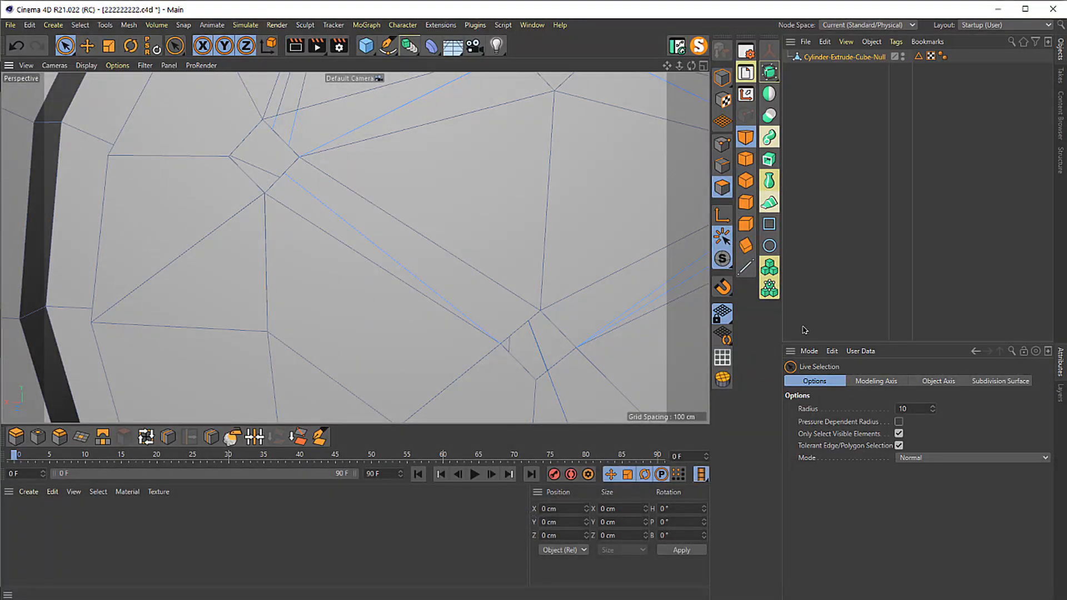
- Enable Mesh Checking in the Modeling settings and include Edge Points in the check
left_click(810, 351)
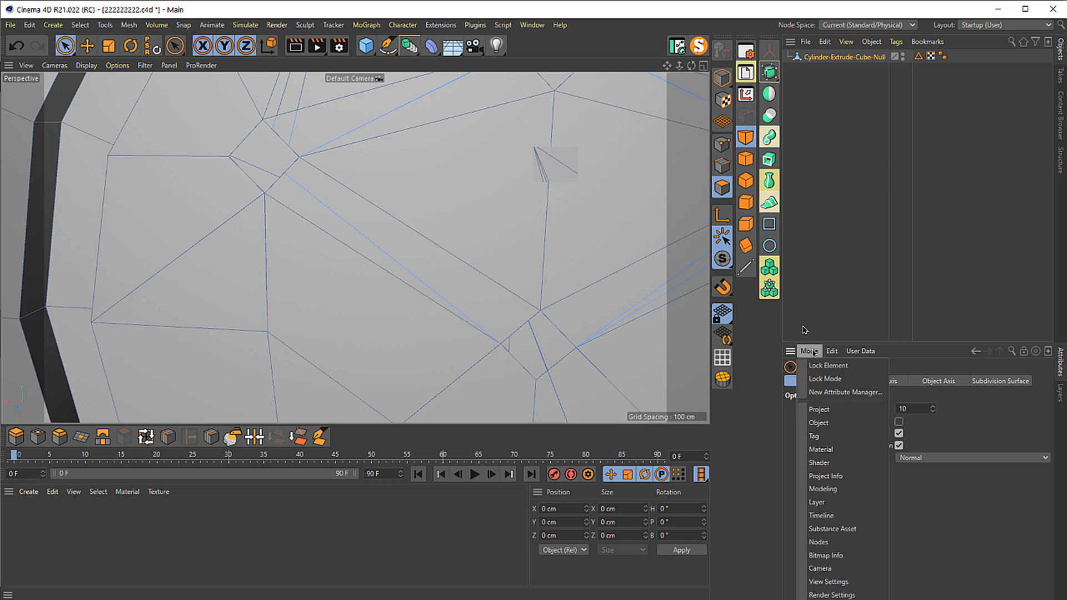
left_click(836, 490)
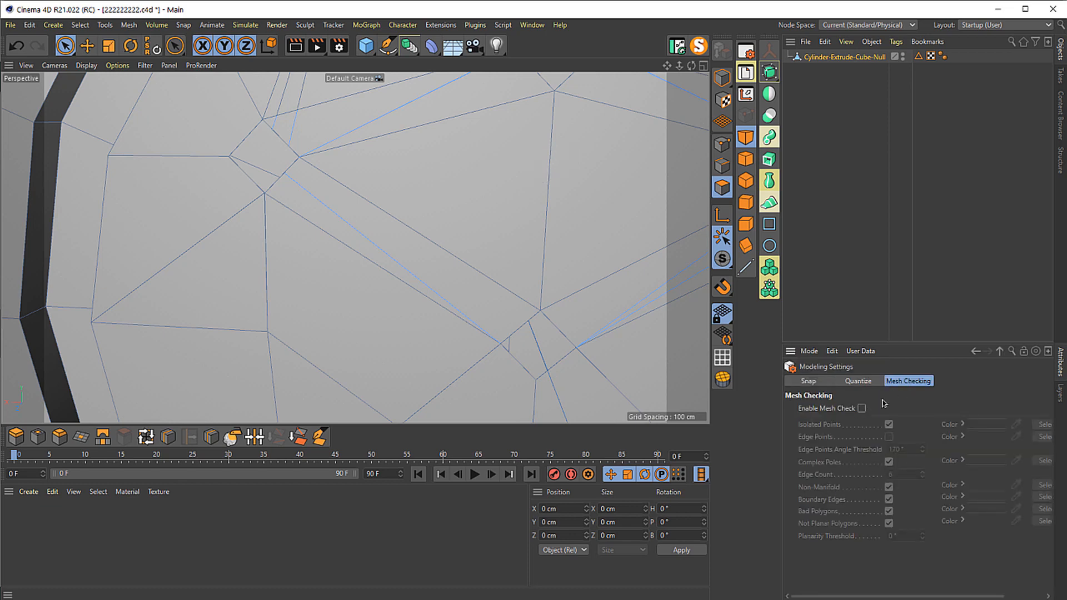
left_click(862, 409)
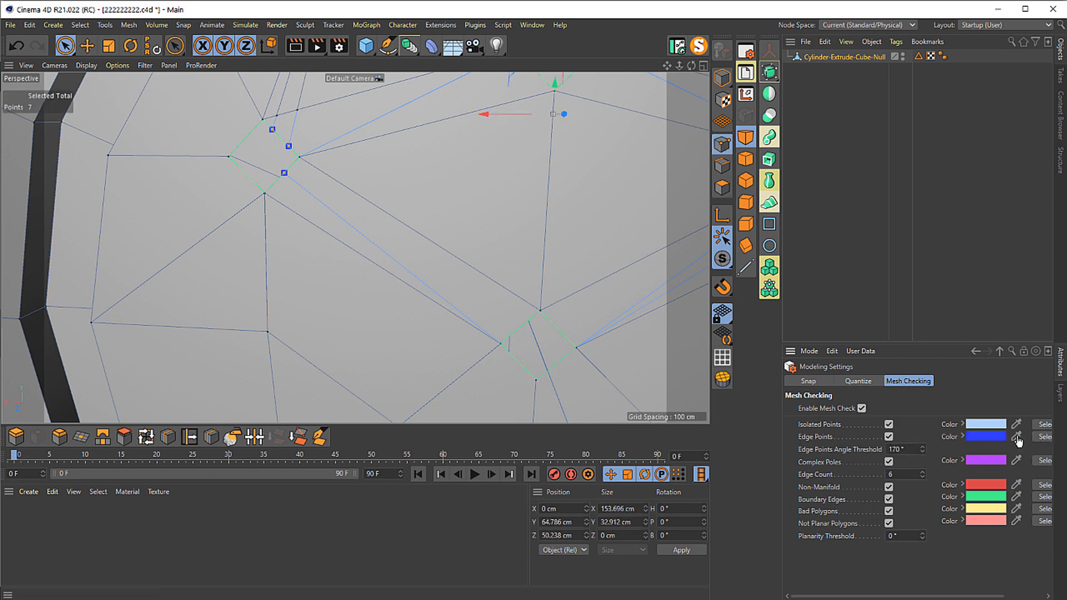
- Delete the selected stray edge points around the diamonds and turn off the Complex Poles check
key("Delete")
scroll(452, 214, "down", 5)
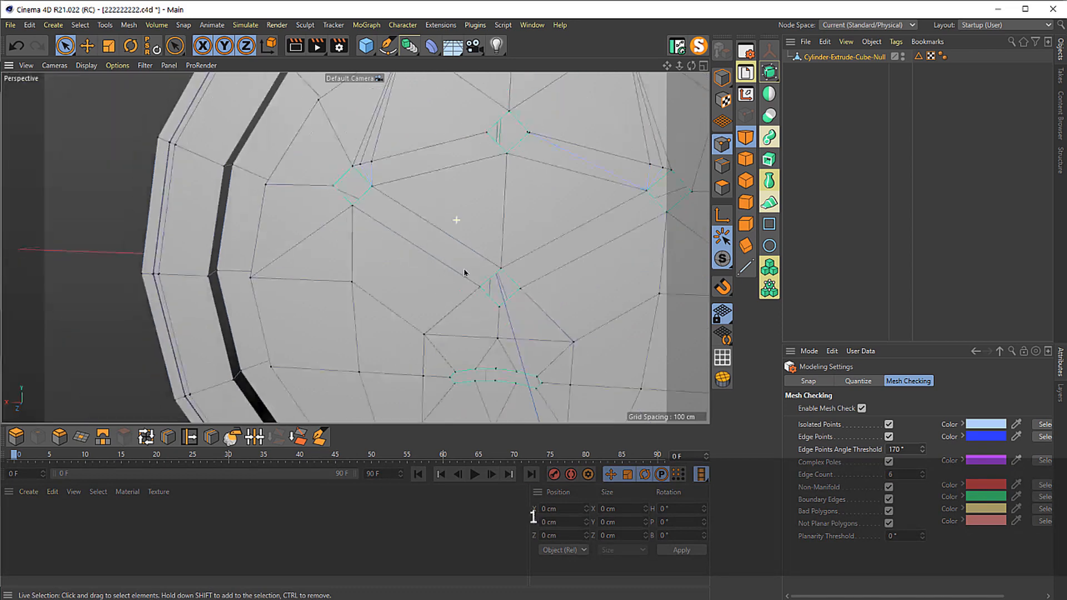
scroll(464, 269, "up", 3)
left_click_drag(448, 189, 454, 301)
key("2")
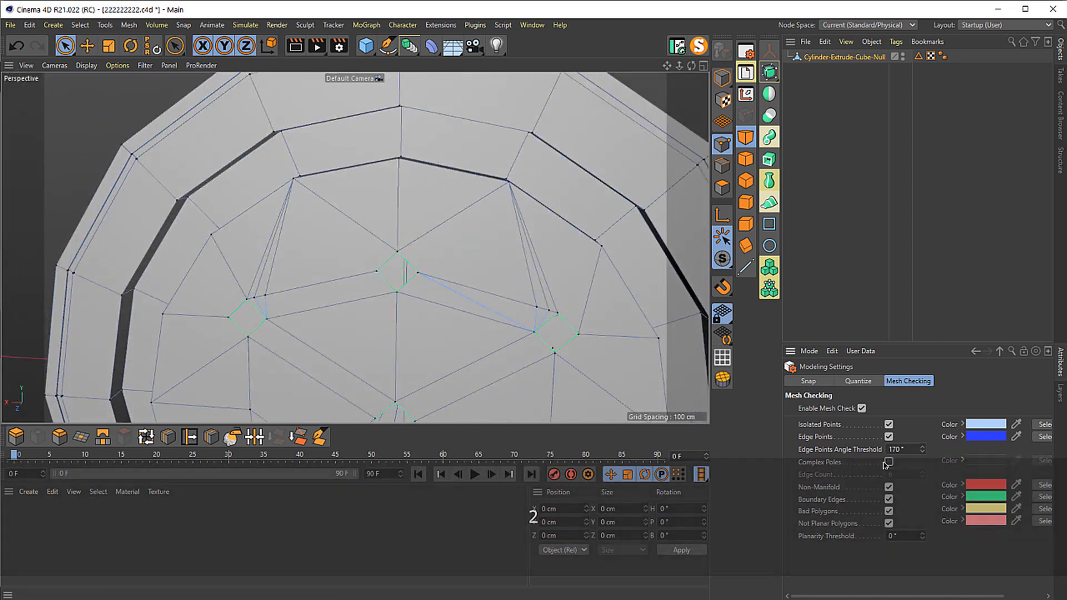
- Examine the remaining edges and polygons around the upper middle, left and right diamonds
left_click_drag(486, 292, 515, 317)
key("e")
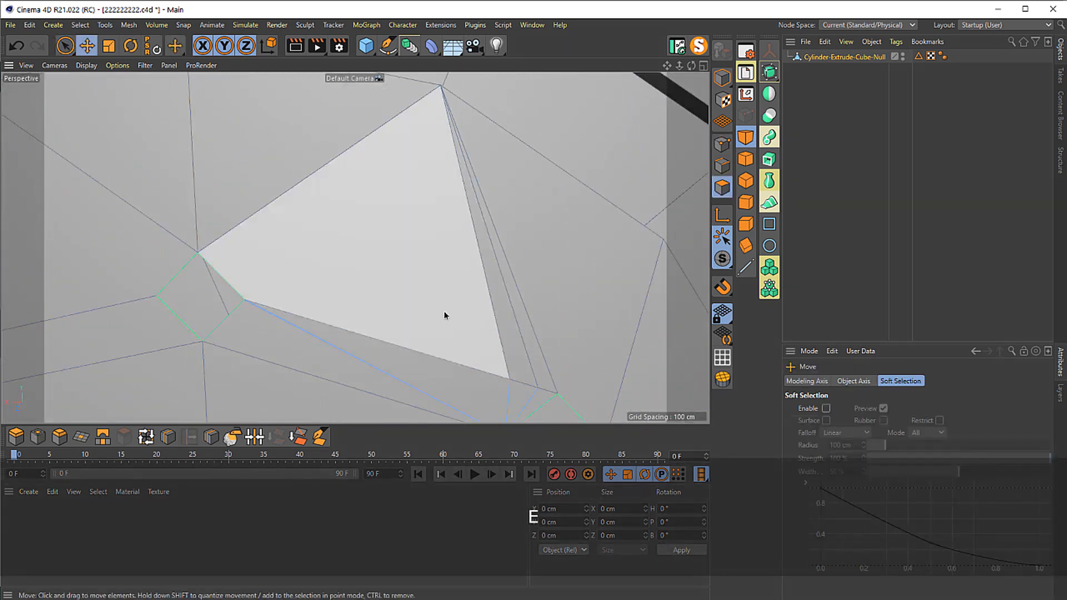
mouse_move(444, 315)
left_mouse_down()
mouse_move(500, 373)
mouse_move(291, 324)
mouse_move(352, 317)
mouse_move(395, 279)
mouse_move(436, 274)
mouse_move(425, 313)
left_mouse_up()
key("2")
key("1")
key("3")
key("1")
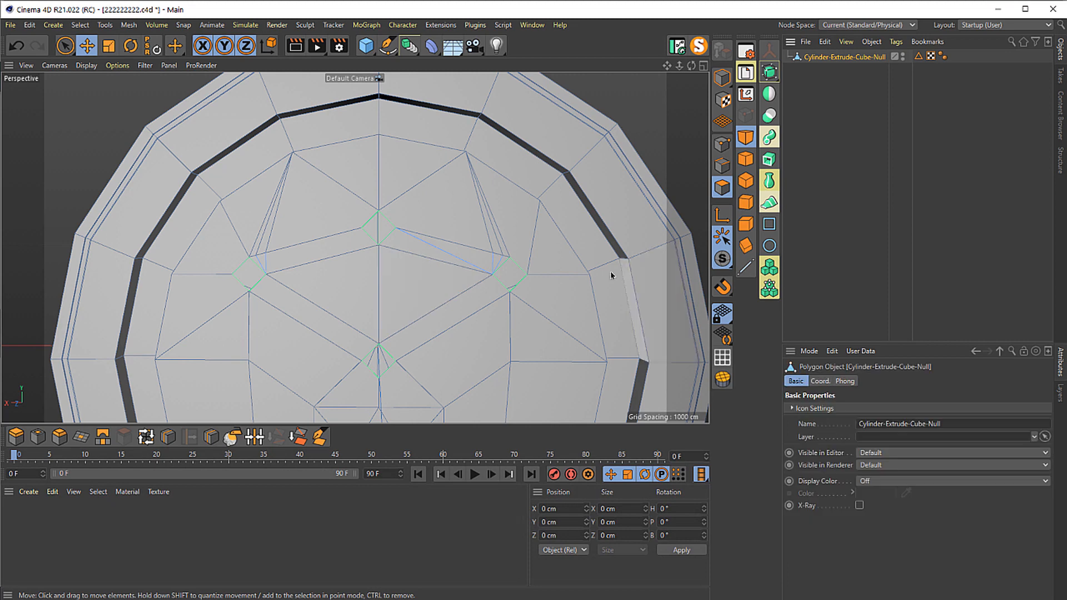
key("1")
left_click_drag(393, 224, 478, 201)
key("2")
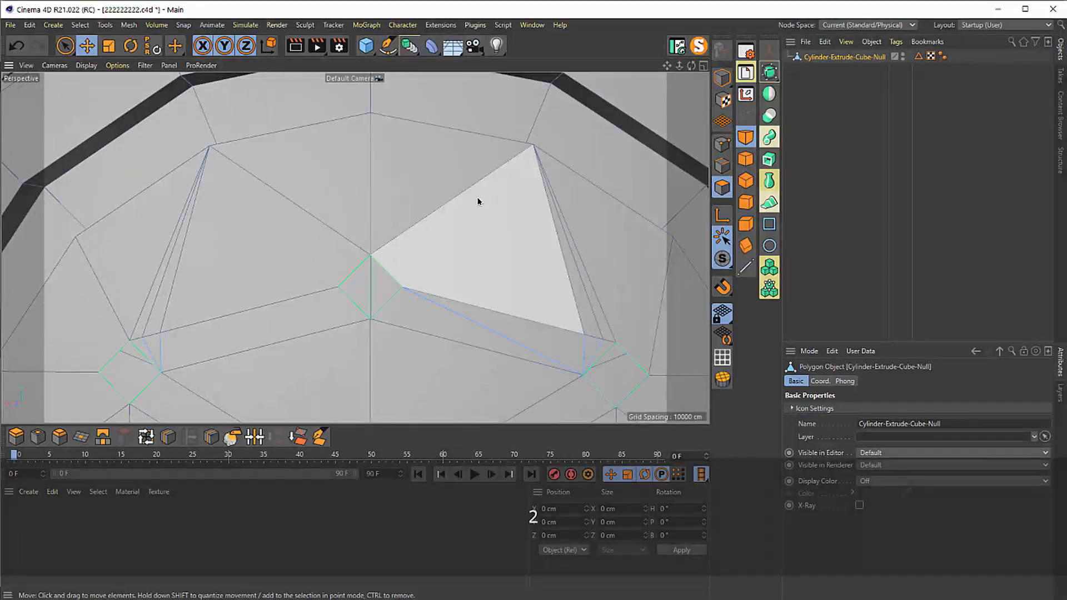
- Make a Line Cut from the upper middle diamond's right corner to the inner ring vertex on its upper right
key("k")
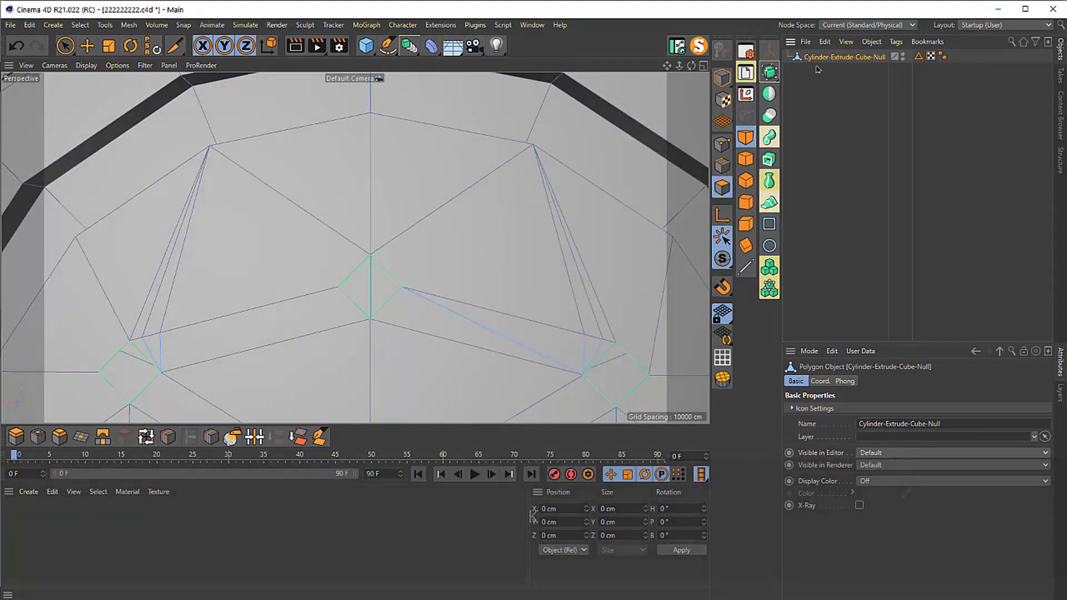
left_click(722, 166)
key("k")
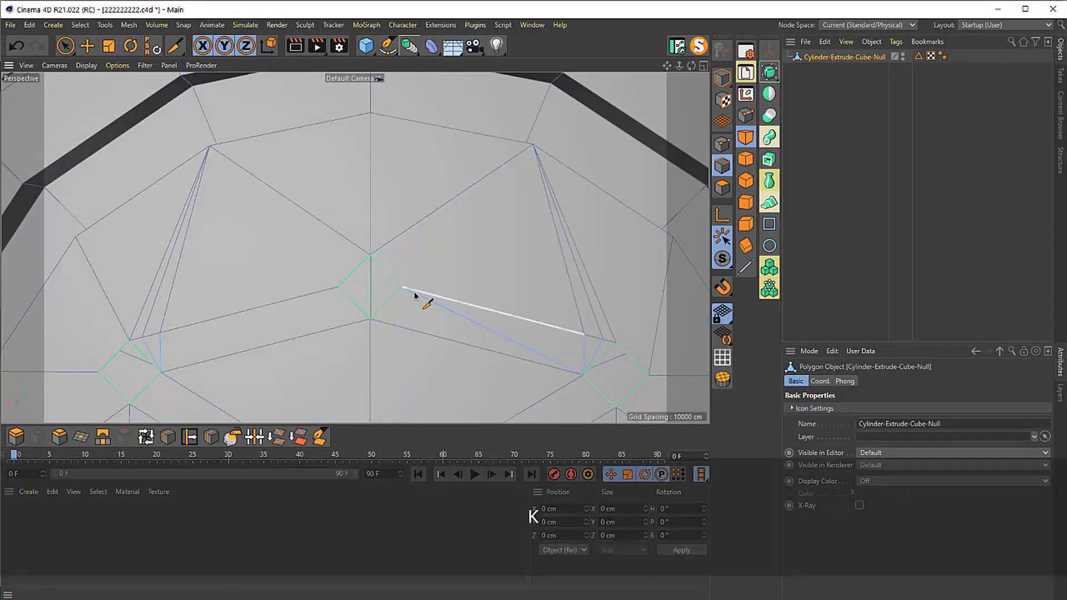
left_click(402, 288)
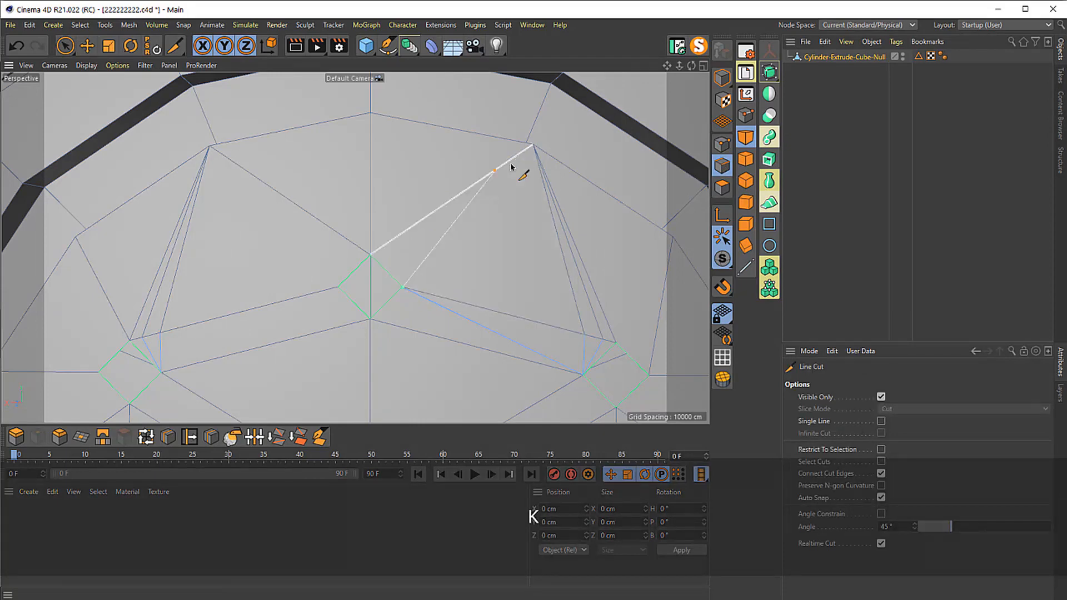
left_click(533, 145)
key("Escape")
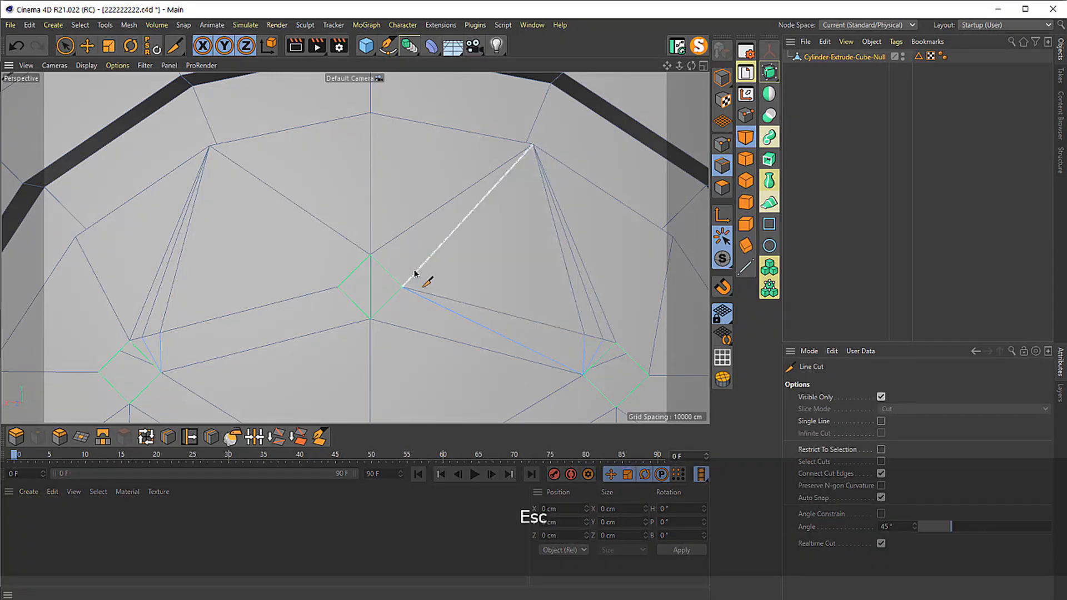
- Make a Line Cut from the upper middle diamond's left corner to the inner ring vertex on its upper left
key("3")
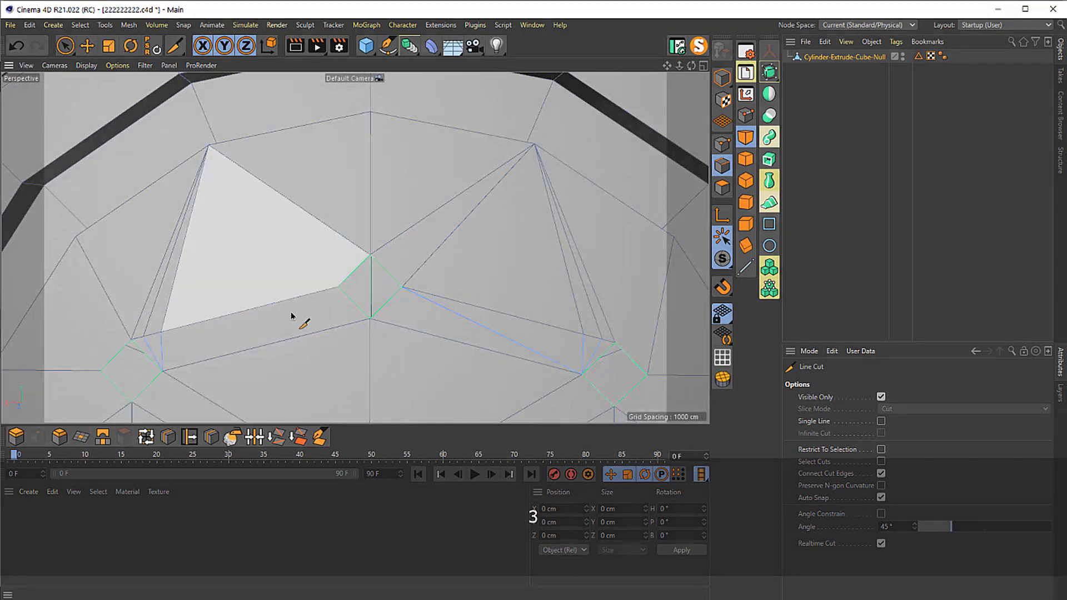
left_click_drag(341, 274, 188, 191)
key("1")
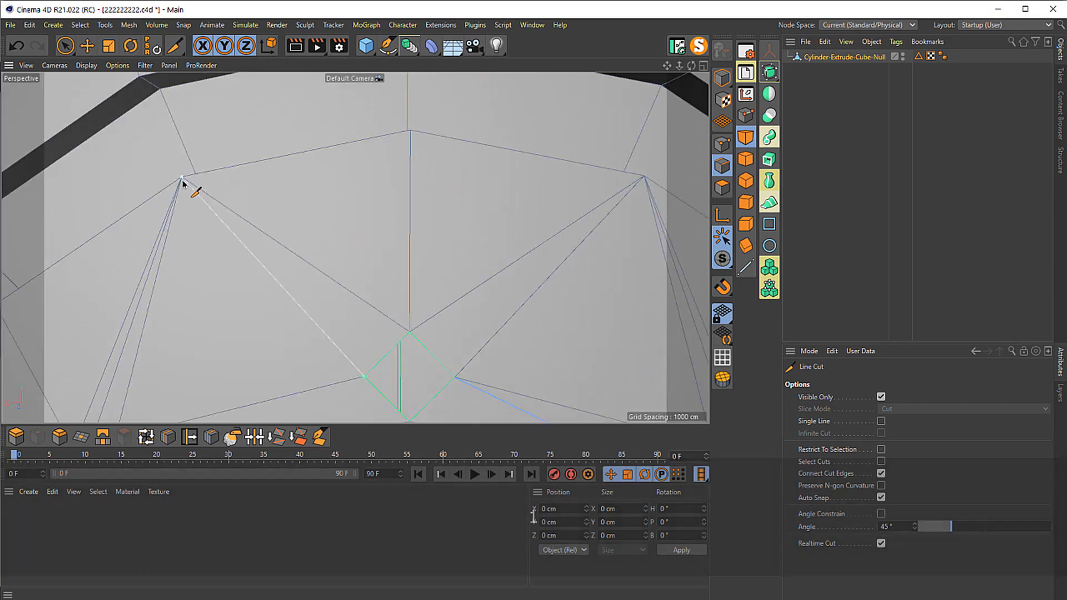
key("Escape")
- Dissolve the two polygon pairs above the upper middle diamond into one face on each side of the centre line
key("e")
left_click(345, 305)
left_click(362, 245, "shift")
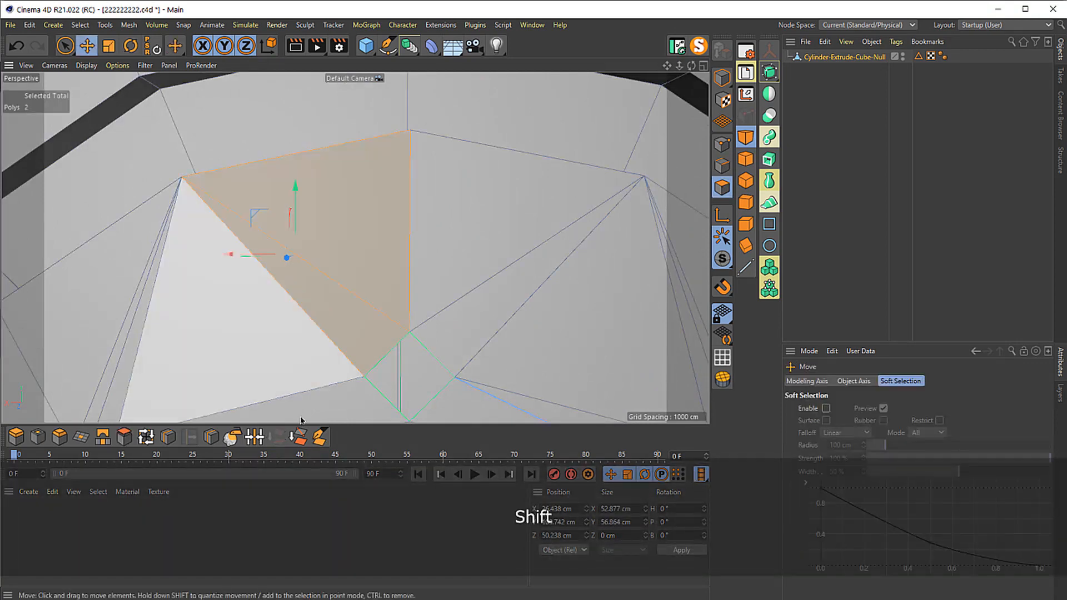
left_click(453, 351)
left_click(466, 234, "shift")
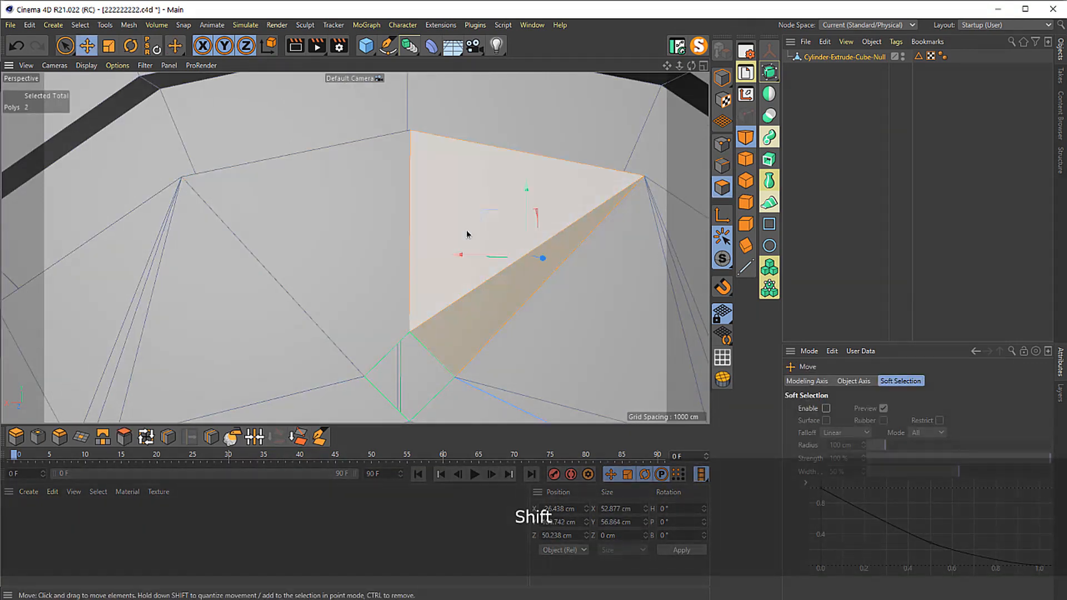
left_click(467, 234)
key("2")
left_click_drag(454, 288, 222, 272)
key("1")
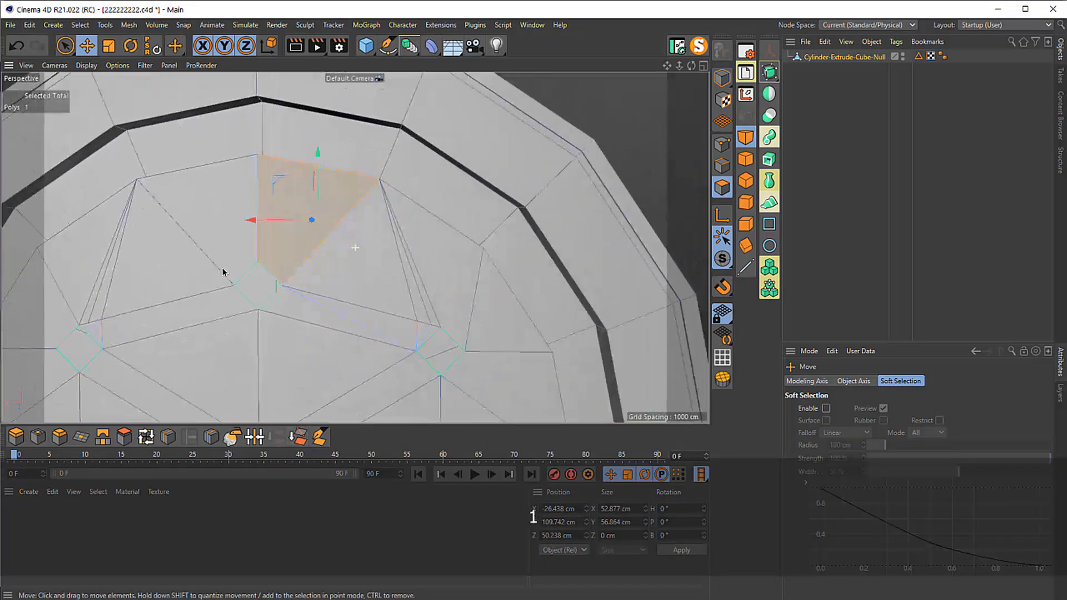
- Make a Line Cut from the right diamond's upper corner to the inner ring vertex on its upper right
key("2")
left_click_drag(405, 317, 428, 286)
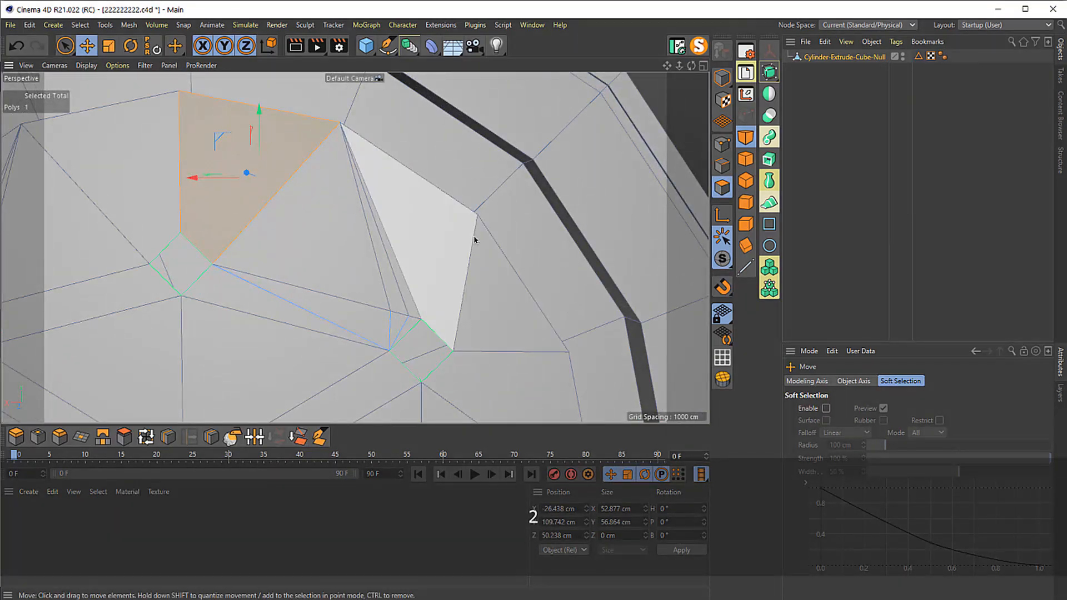
key("k")
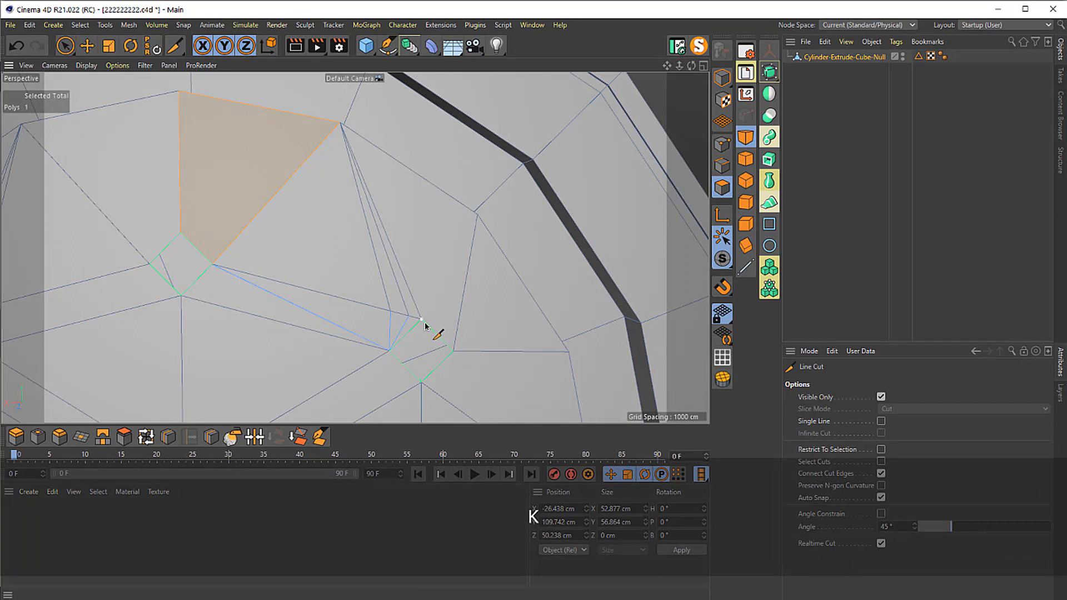
left_click(425, 325)
left_click(477, 219)
key("Escape")
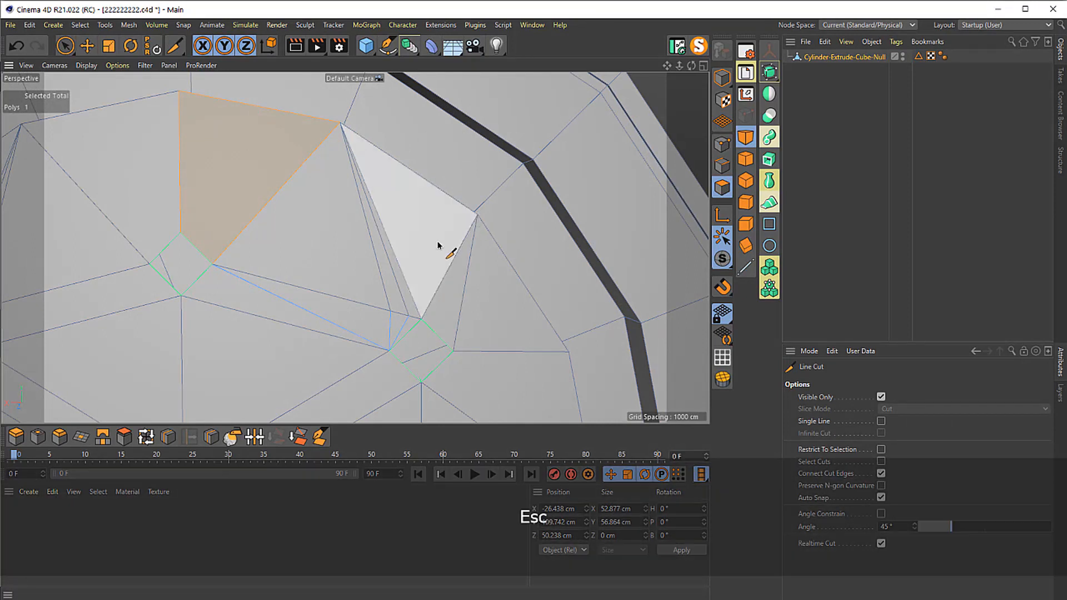
- Dissolve the polygons between the upper middle and right diamonds into one face, and the two on the right diamond's upper right into another
key("e")
left_click(297, 262)
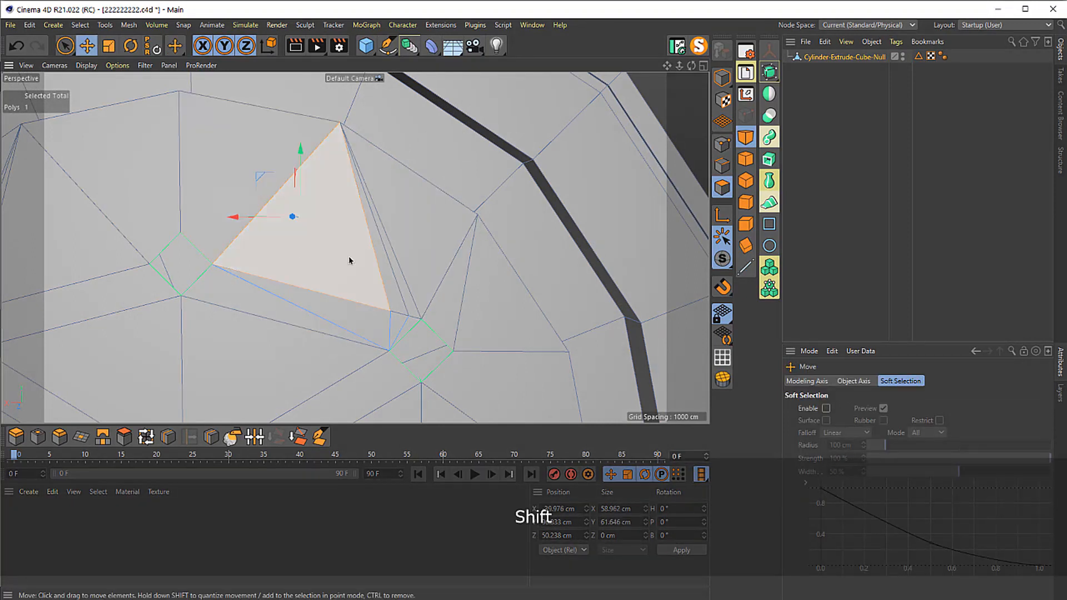
left_click(369, 249, "shift")
key("space")
mouse_move(347, 255)
left_mouse_down("shift")
mouse_move(416, 242)
mouse_move(328, 317)
mouse_move(405, 341)
mouse_move(393, 266)
mouse_move(435, 340)
left_mouse_up("shift")
key("1")
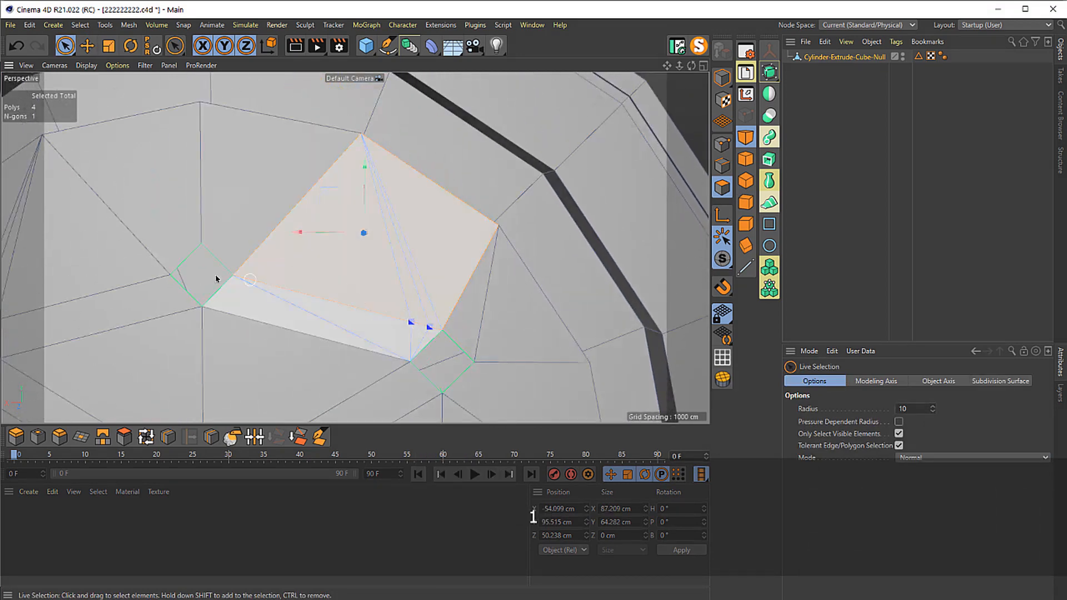
mouse_move(502, 243)
left_mouse_down()
mouse_move(422, 211)
mouse_move(372, 277)
mouse_move(337, 265)
left_mouse_up()
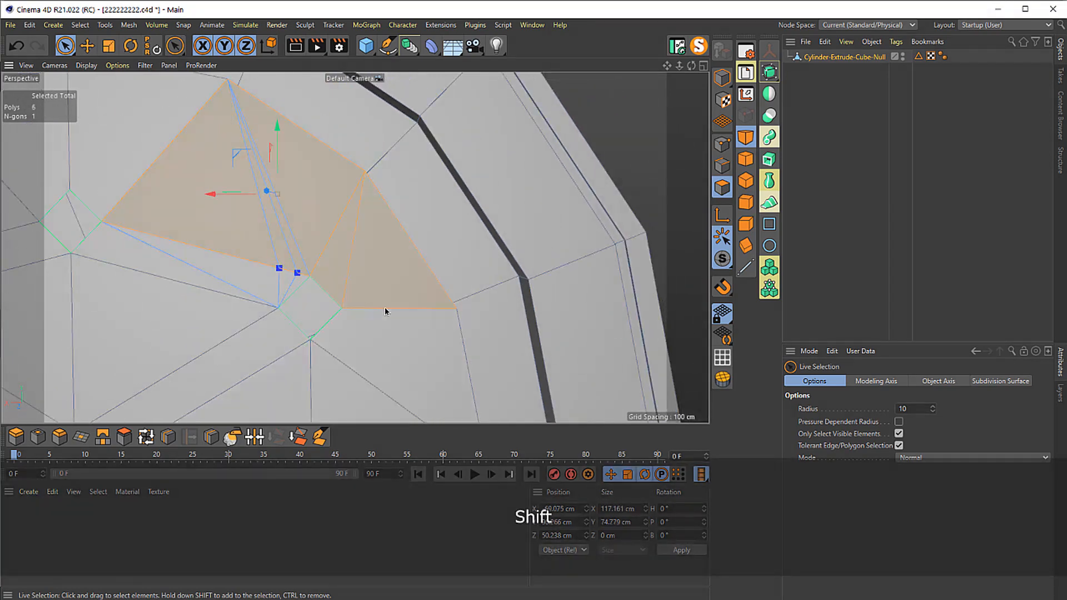
left_click(368, 284)
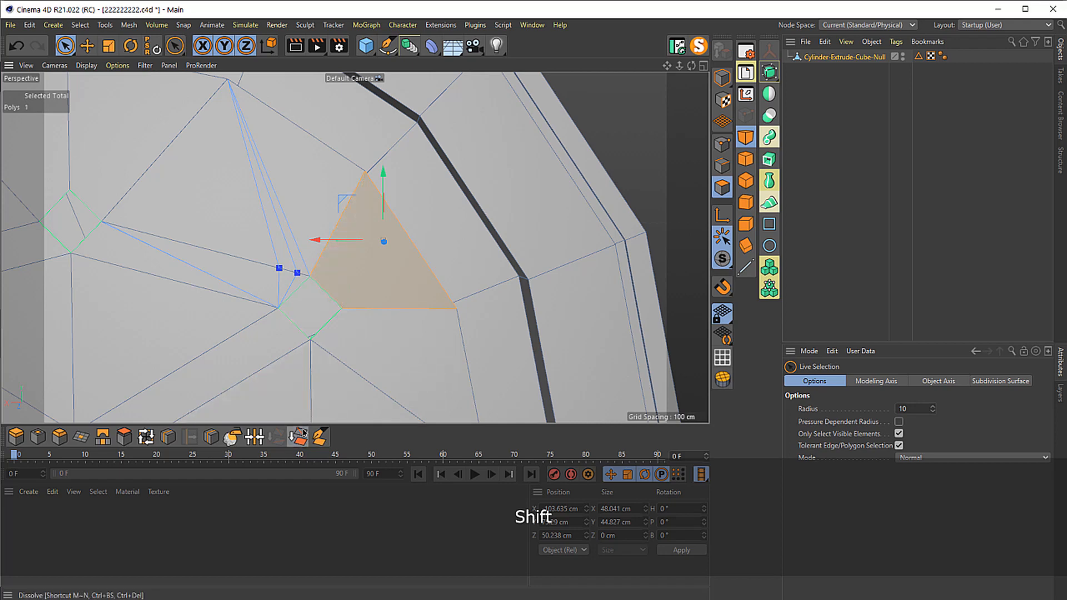
- Make a Line Cut from the ring vertex right of the right diamond diagonally down to the vertex below that diamond
key("1")
left_click_drag(361, 333, 328, 270)
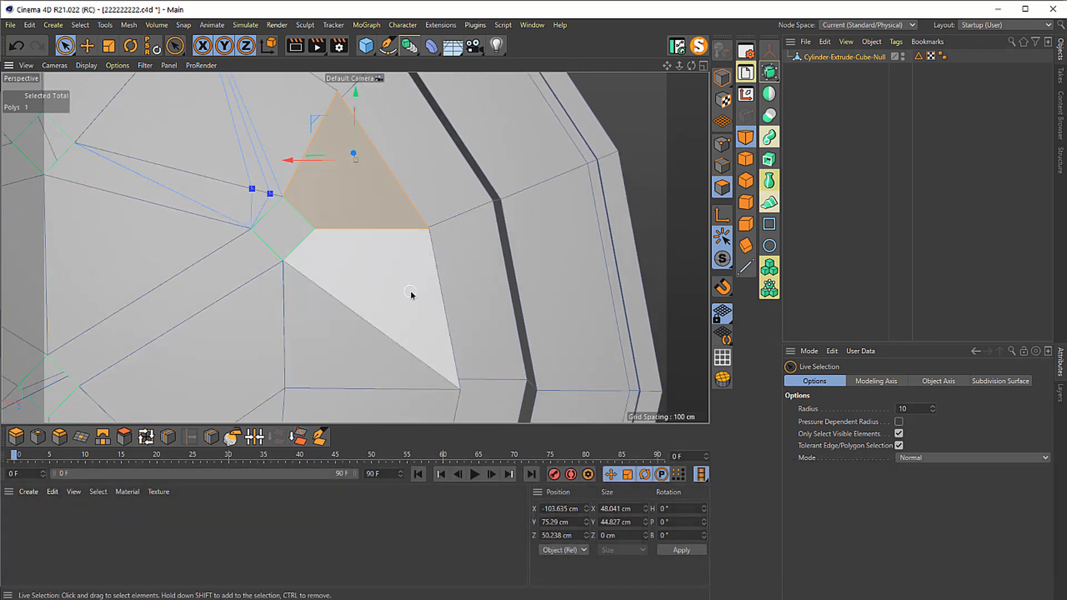
key("k")
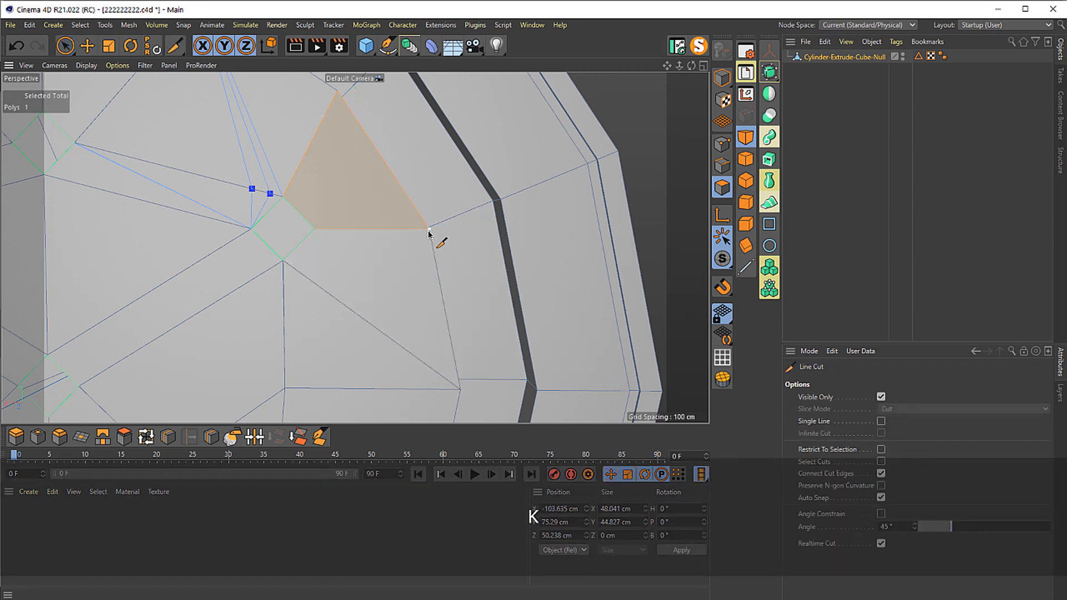
key("Escape")
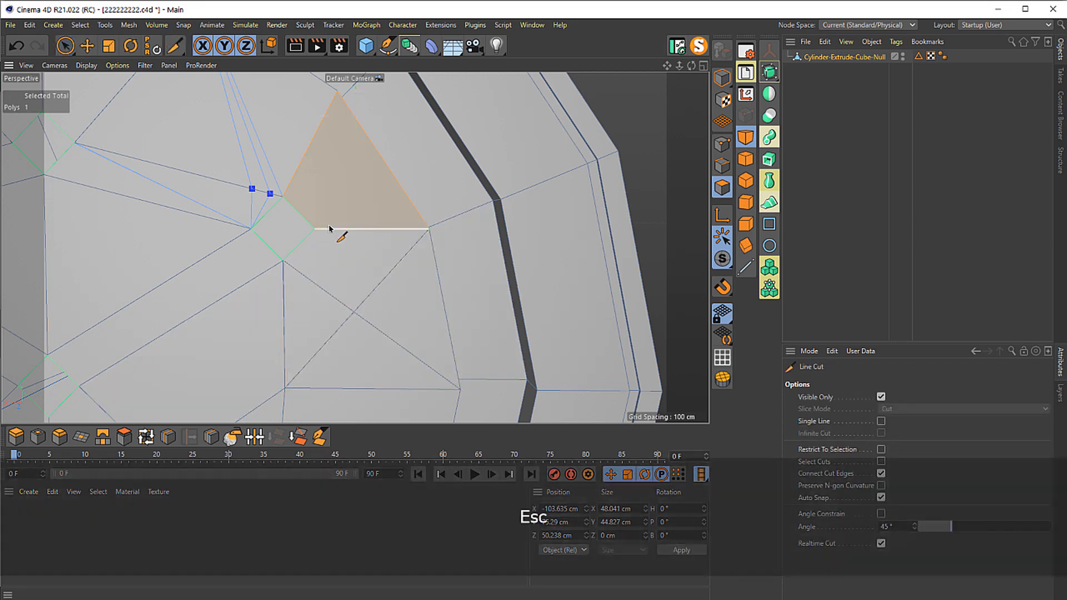
key("e")
left_click(304, 311)
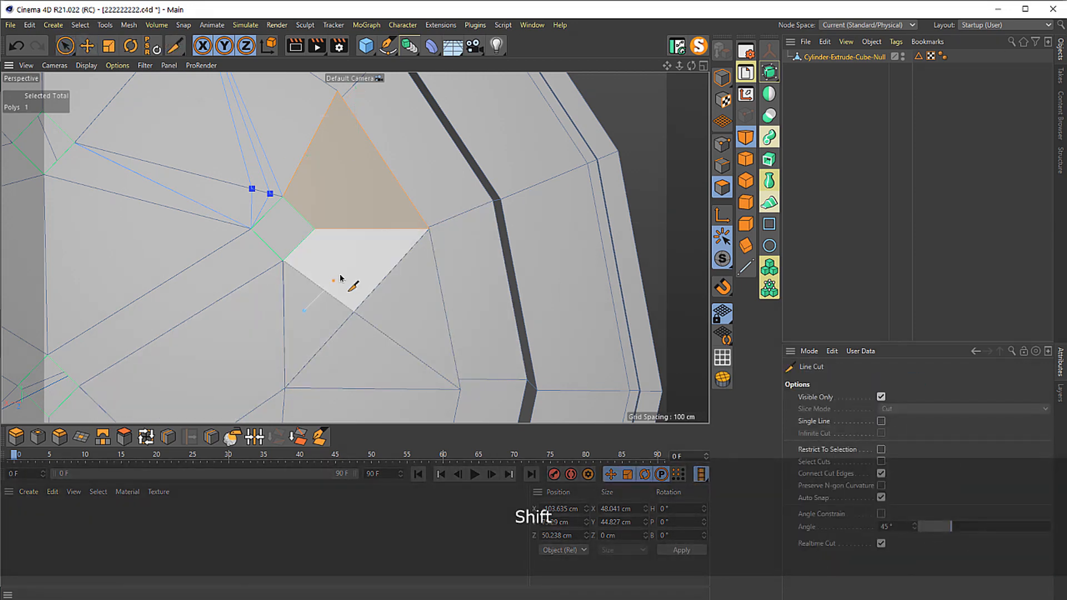
key("Escape")
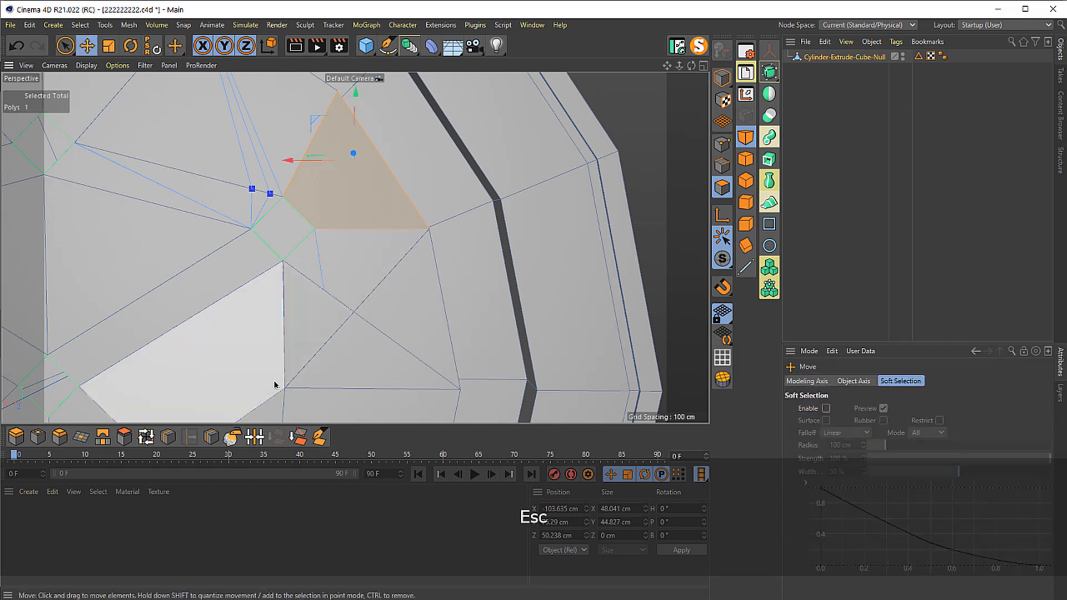
- Dissolve the polygon pairs on each side of the new diagonal cut below the right diamond into single faces
key("space")
key("e")
key("2")
left_click_drag(310, 334, 345, 261)
key("1")
left_click(392, 209)
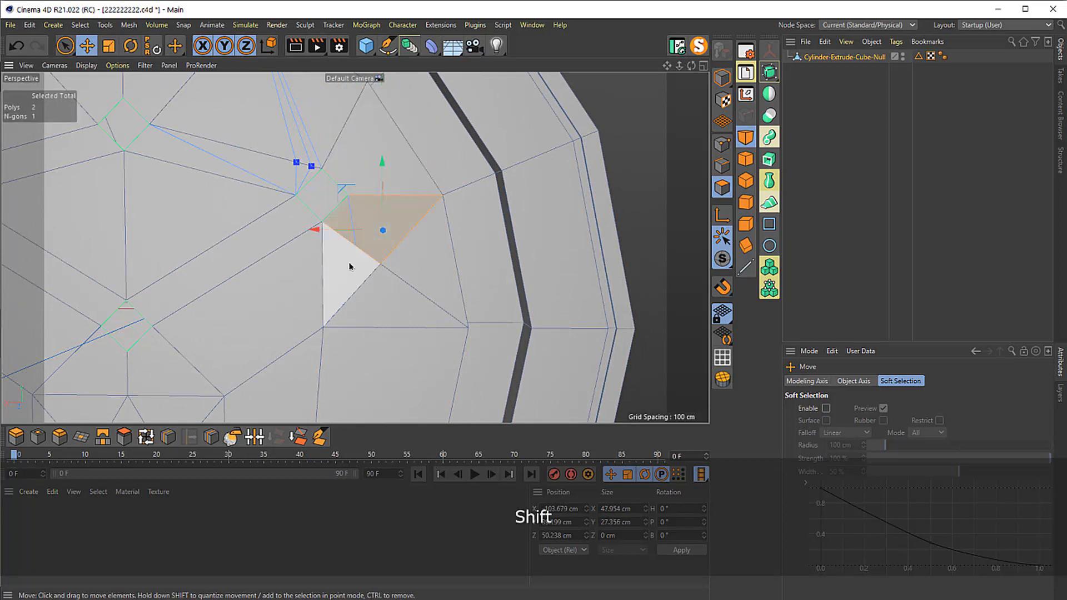
left_click(350, 267, "shift")
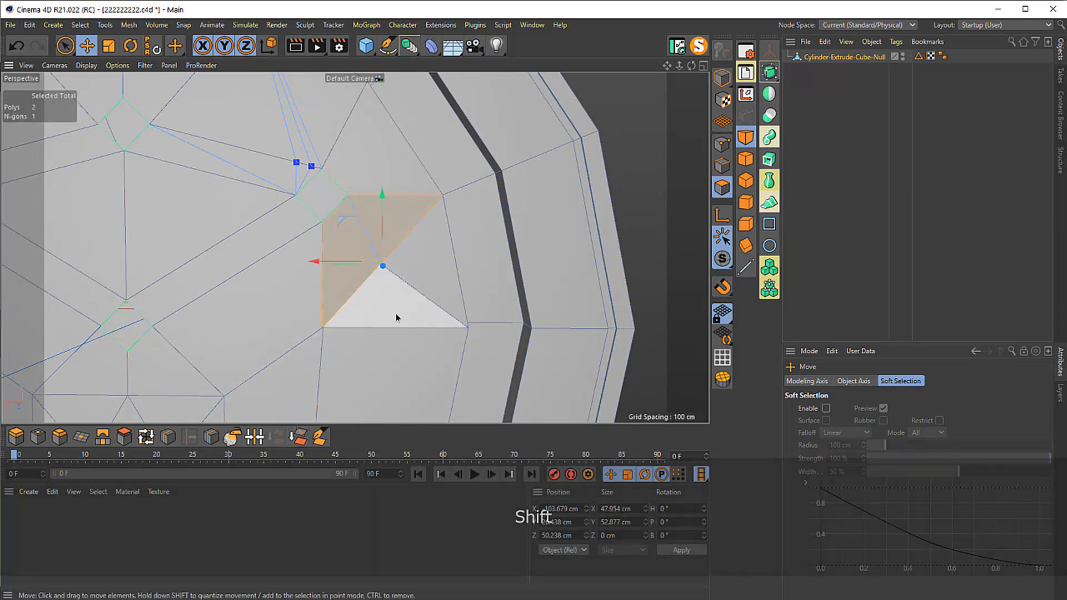
left_click(392, 281)
left_click(431, 267, "shift")
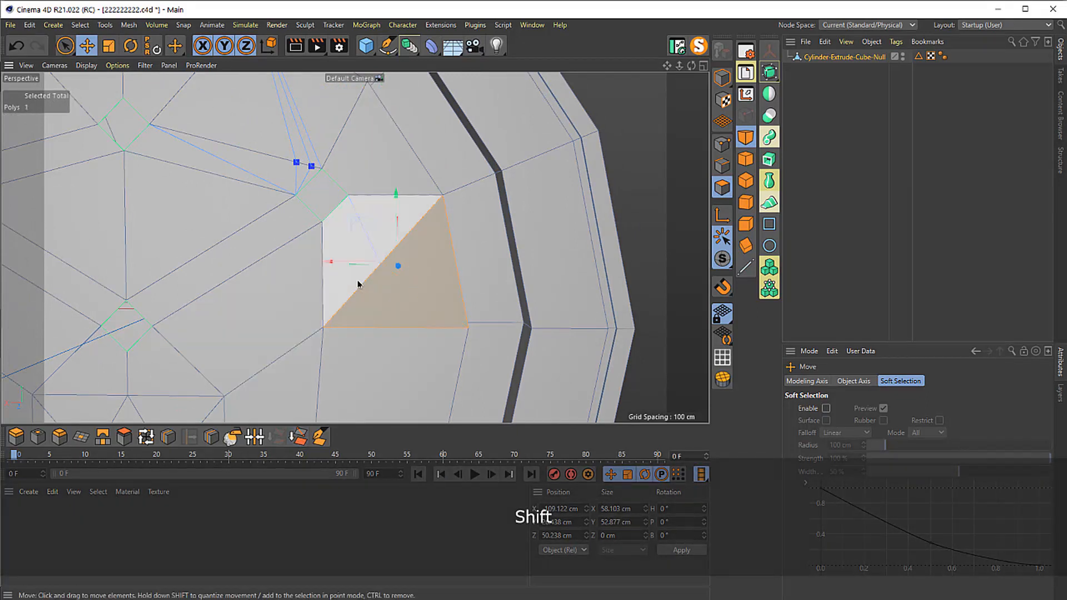
- Try to delete the leftover point in the middle of the diagonal edge below the right diamond
key("w")
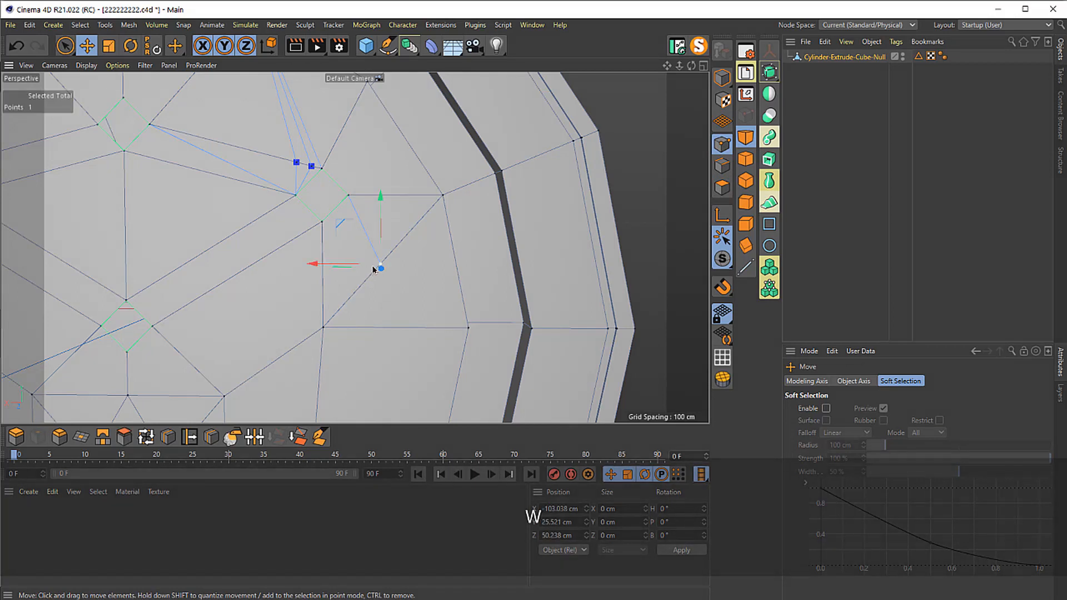
key("2")
left_click_drag(333, 261, 364, 217)
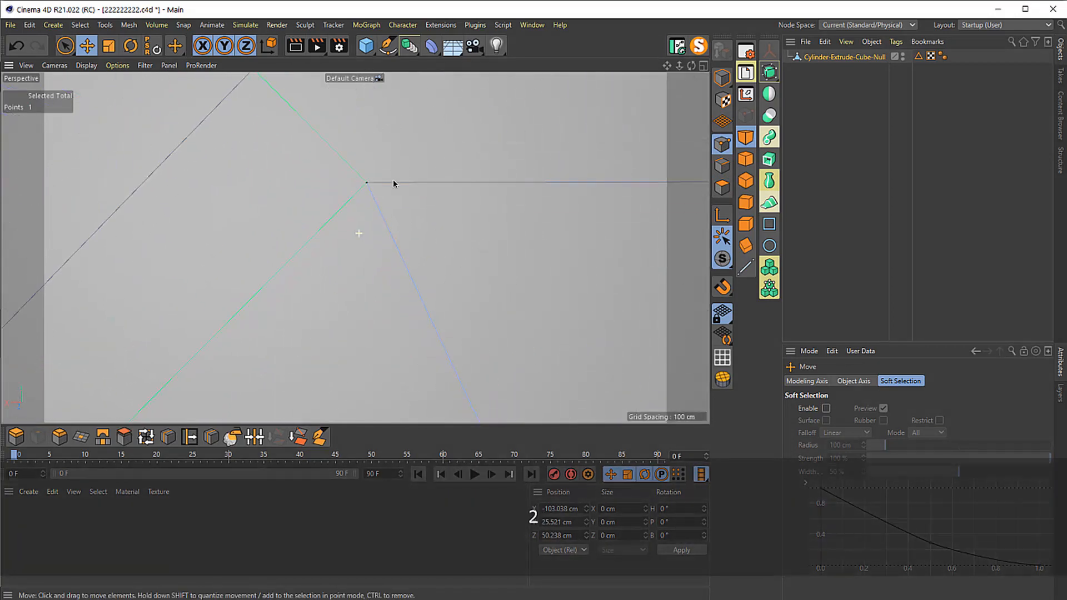
left_click_drag(393, 184, 460, 265)
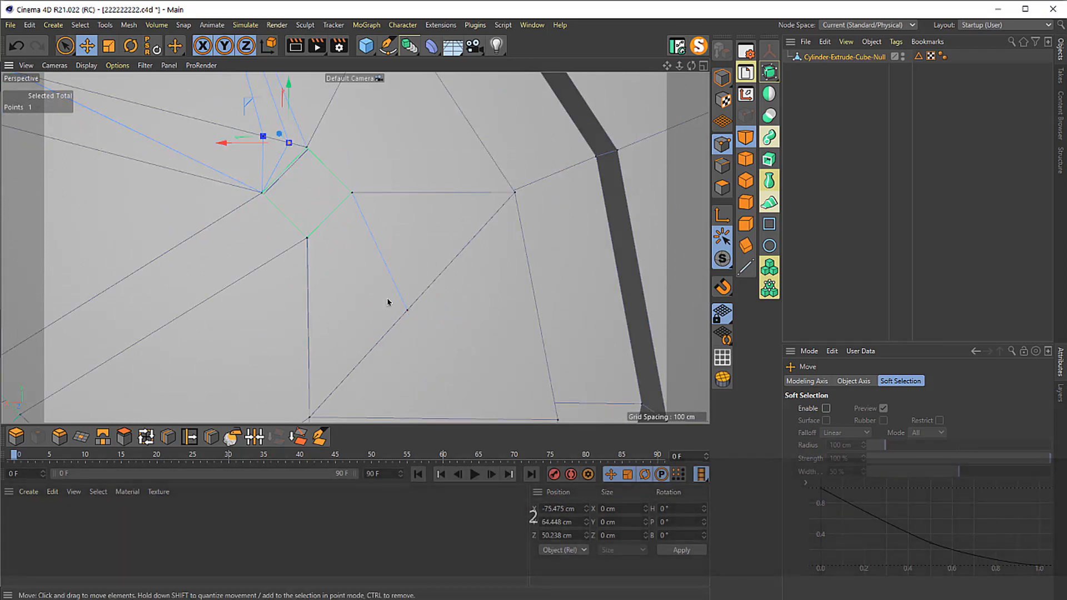
key("Delete")
key("3")
left_click_drag(406, 295, 371, 218)
key("ctrl+z")
key("1")
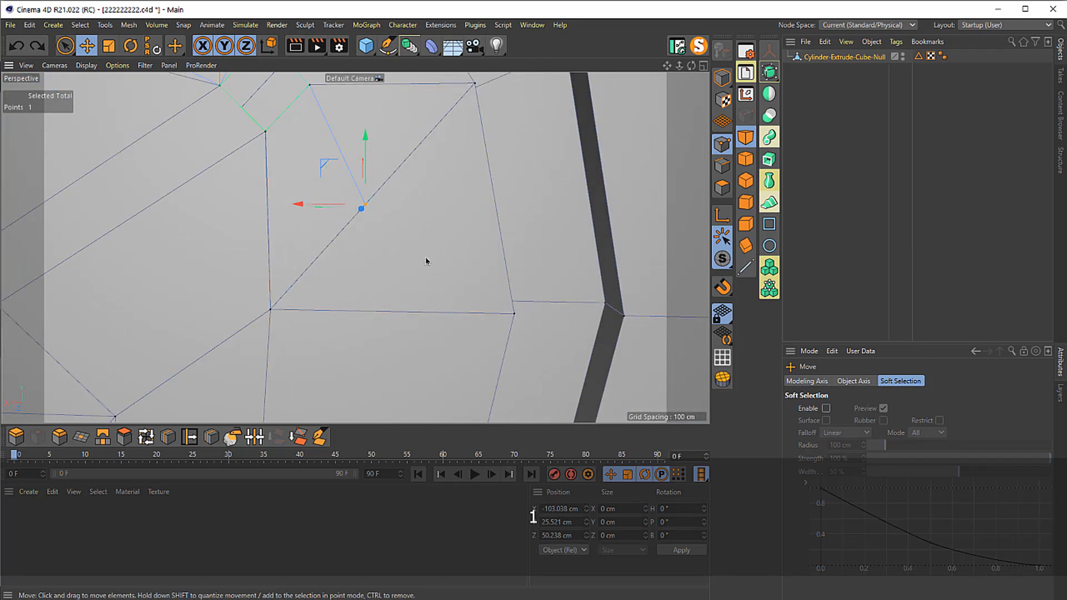
- Delete the triangular face under the diagonal below the right diamond, together with the leftover point on that edge
left_click_drag(321, 182, 323, 221)
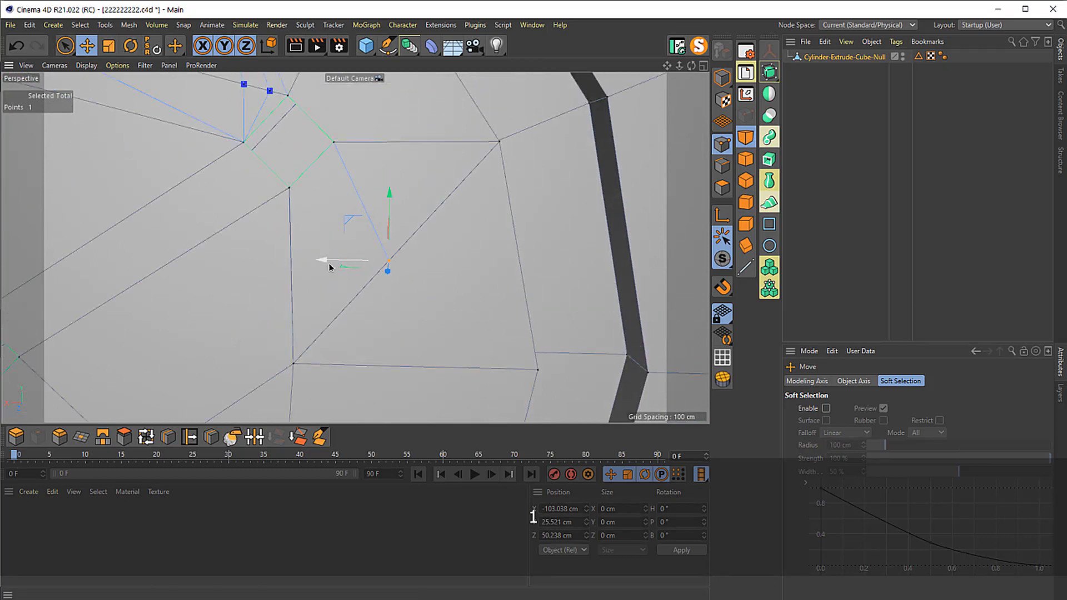
key("c")
key("v")
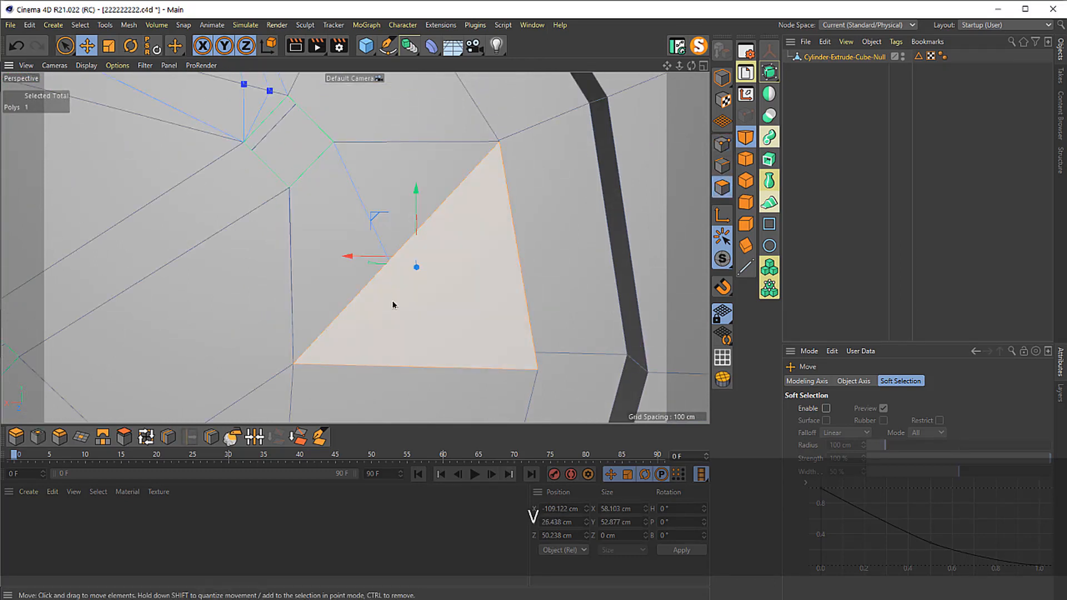
key("w")
key("Delete")
left_click_drag(396, 295, 402, 331)
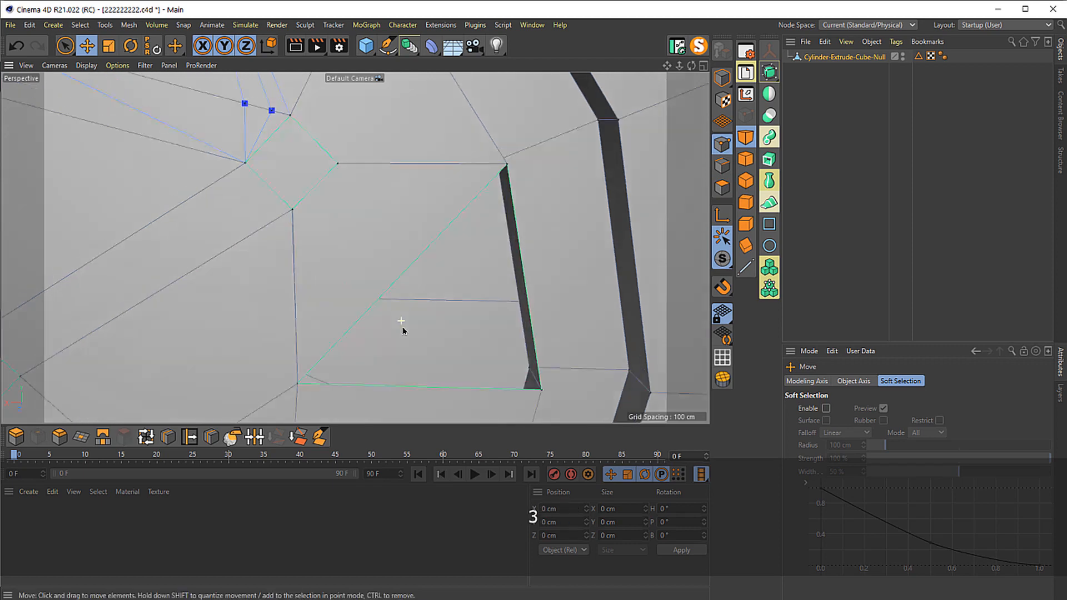
- Bridge the open edges of the triangular gap below the right diamond to rebuild the face
key("m")
key("b")
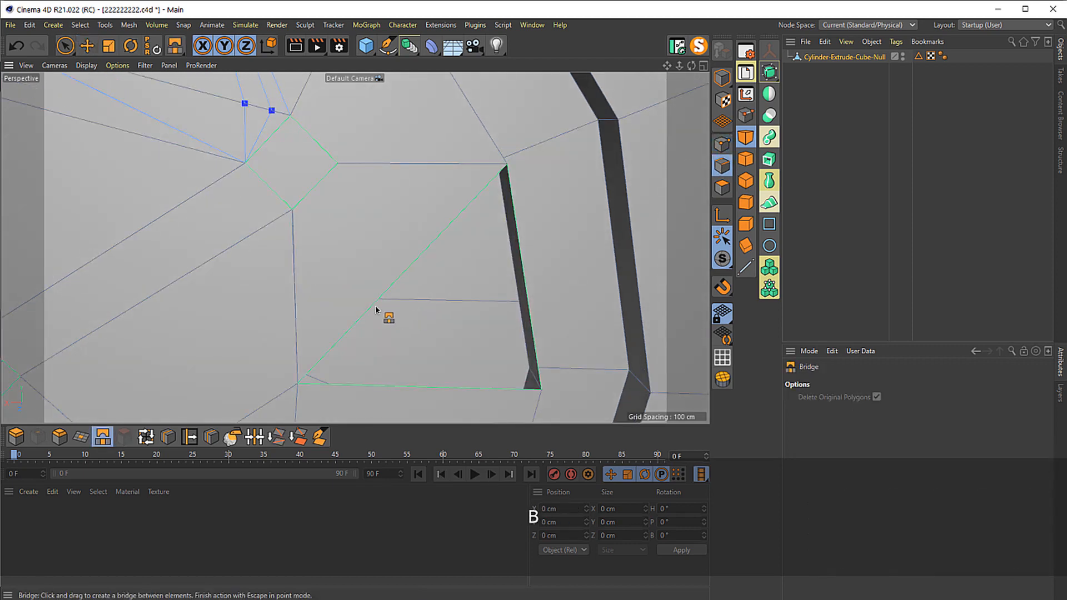
left_click_drag(387, 352, 414, 286)
key("3")
key("2")
key("e")
key("1")
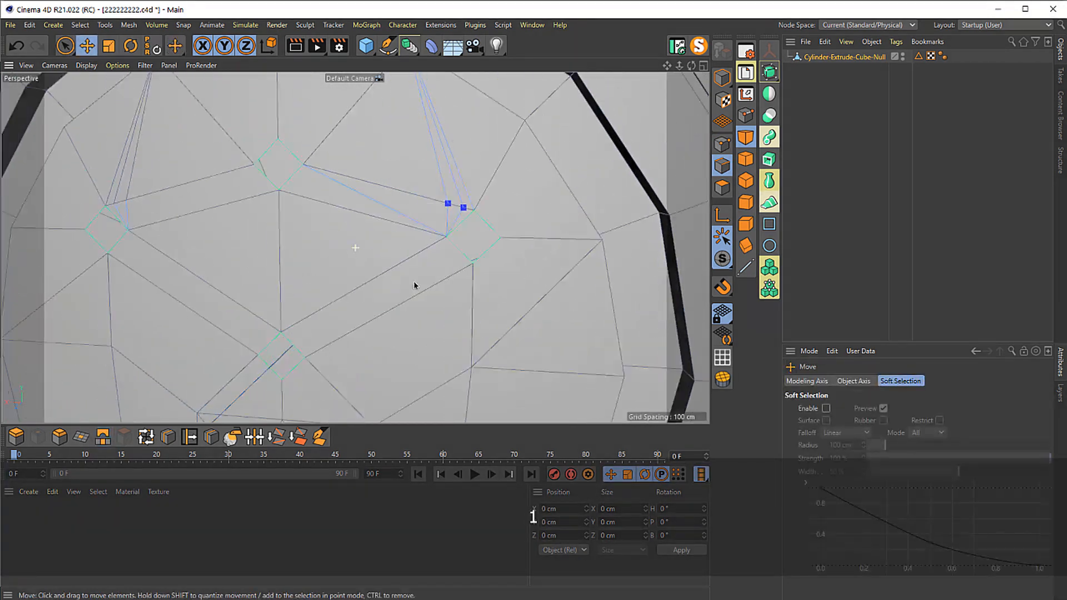
- Select the edge points flagged by the Modeling mesh check beside the right diamond's upper corner and delete them
left_click(809, 351)
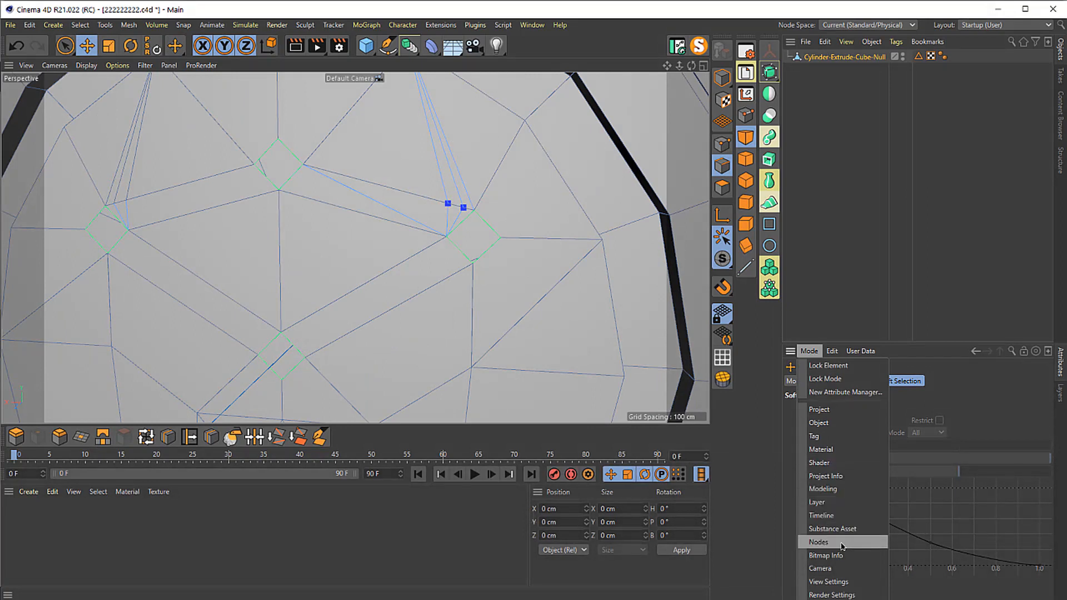
left_click(828, 489)
left_click(1045, 437)
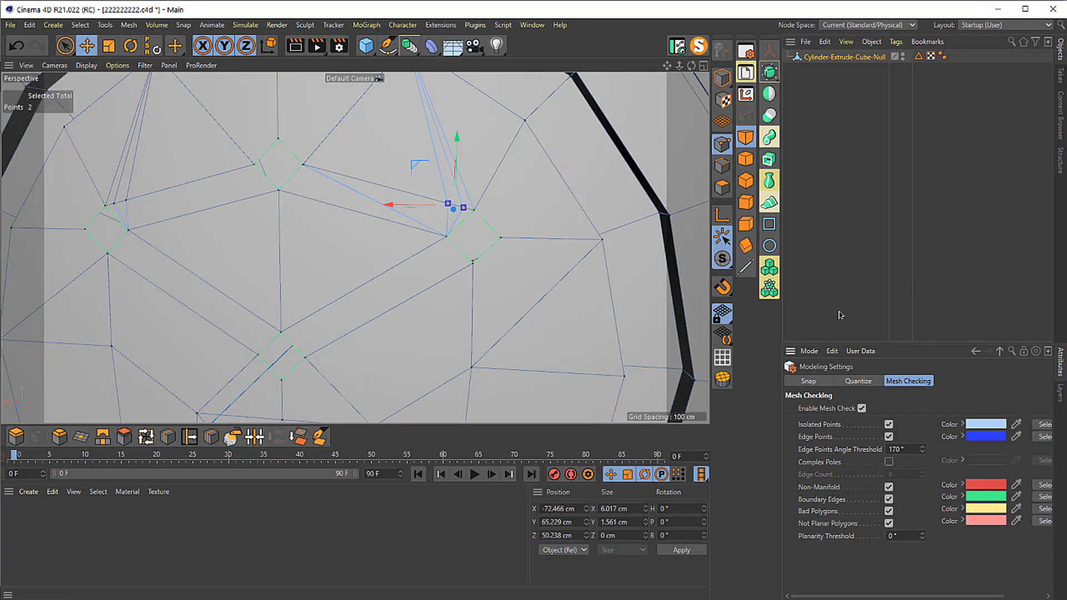
key("Delete")
- Examine the polygon strip between the upper middle and right diamonds for remaining stray edges and points
mouse_move(350, 236)
left_mouse_down()
mouse_move(335, 248)
mouse_move(338, 266)
mouse_move(340, 225)
left_mouse_up()
key("2")
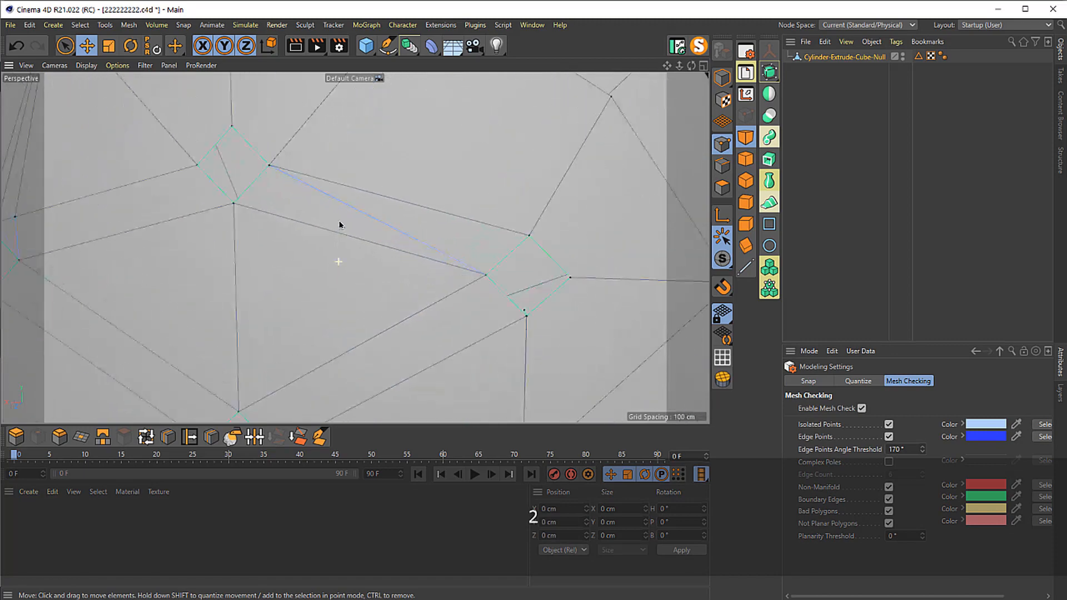
left_click_drag(475, 271, 514, 222)
key("1")
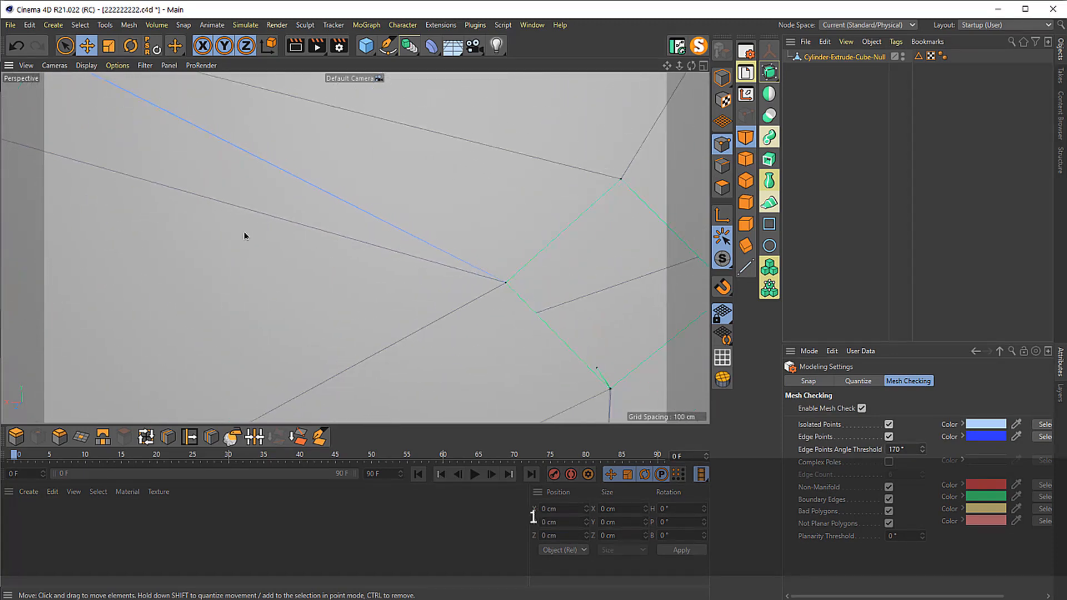
left_click_drag(245, 235, 342, 289)
key("c")
key("c")
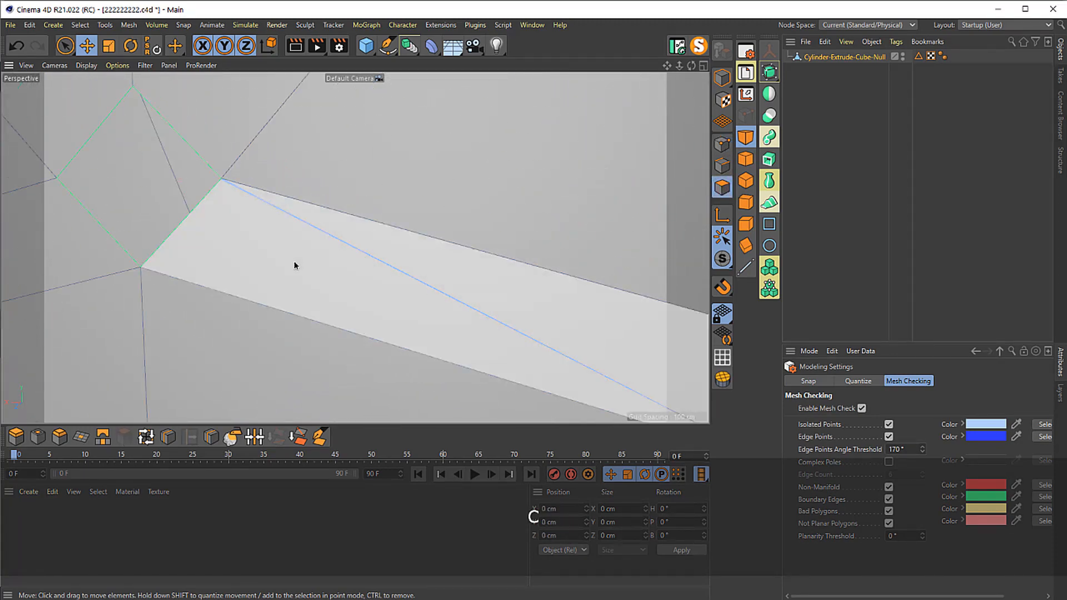
left_click(296, 266)
key("1")
left_click_drag(667, 406, 390, 281)
key("2")
left_click_drag(453, 308, 306, 265)
left_click_drag(381, 200, 239, 355)
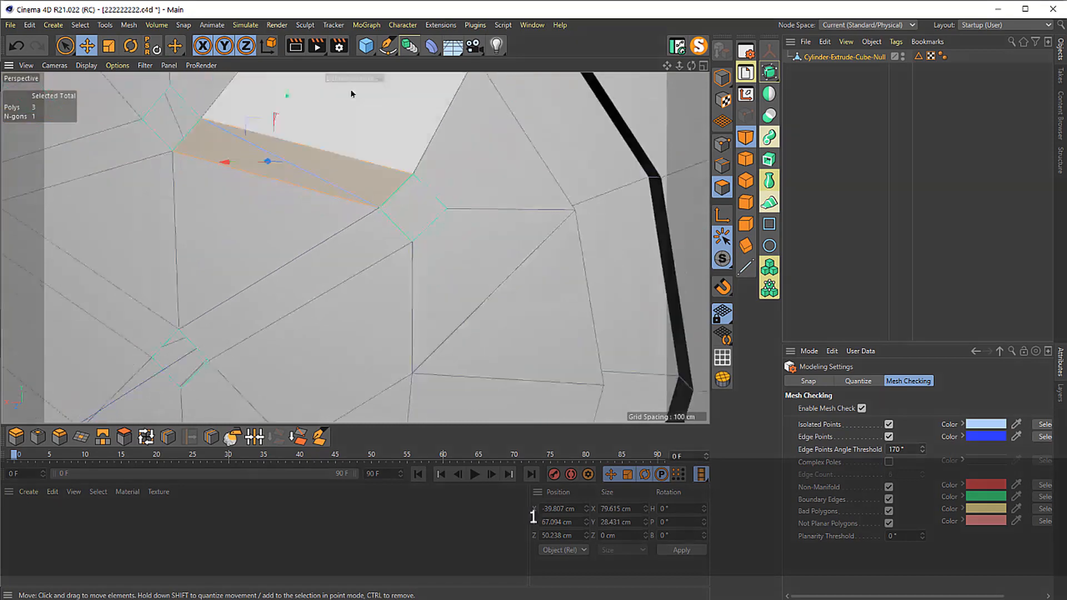
key("1")
left_click_drag(216, 161, 275, 216)
key("3")
left_click_drag(389, 240, 424, 238)
key("2")
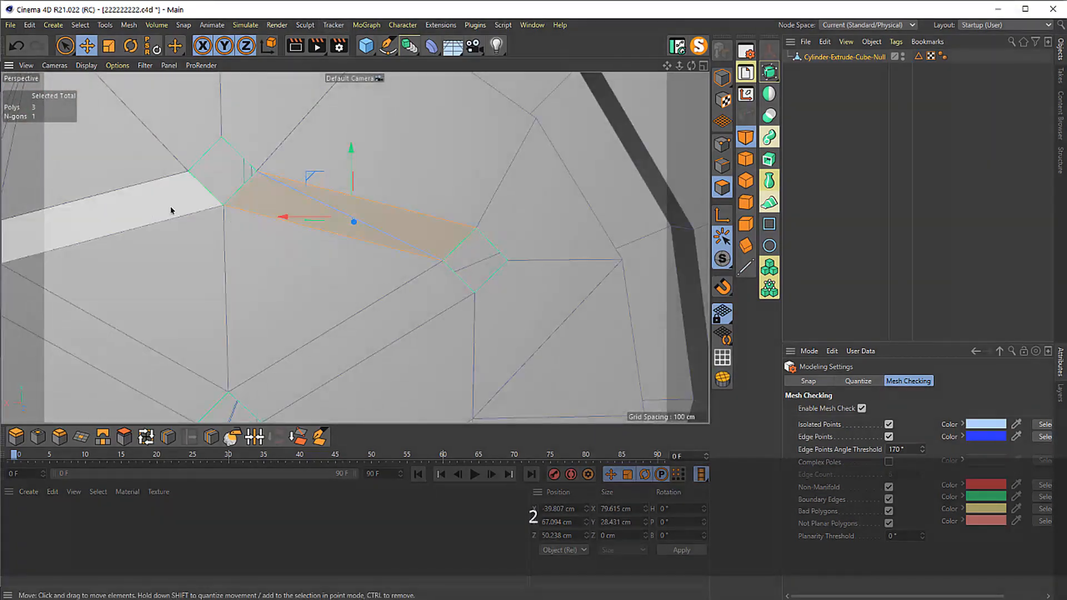
left_click_drag(172, 209, 371, 281)
key("3")
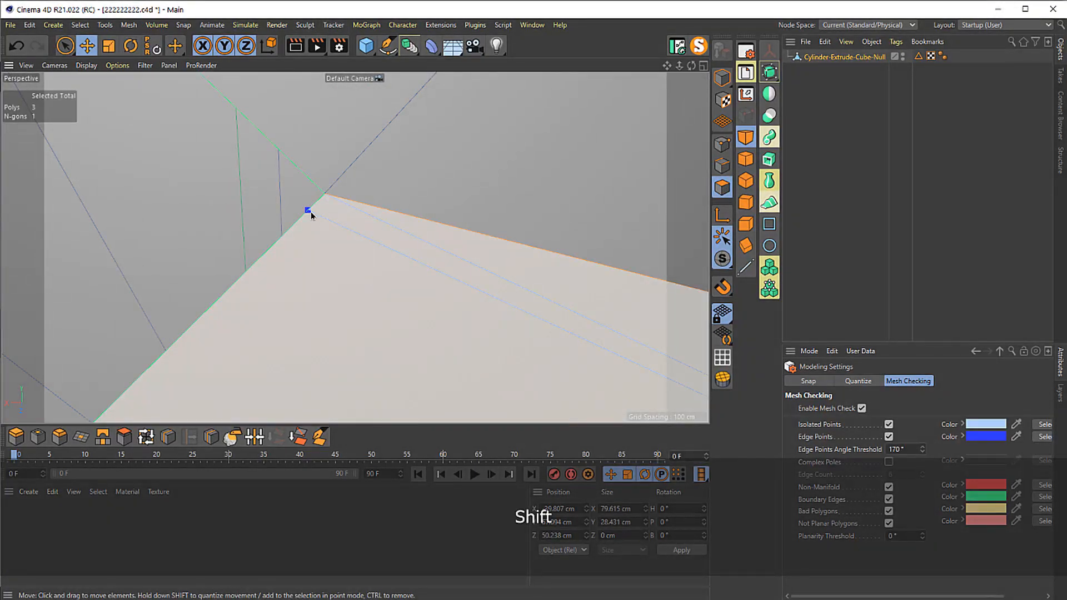
- Select the flagged edge point beside the upper middle diamond's right corner through mesh checking and delete it
left_click(1042, 437)
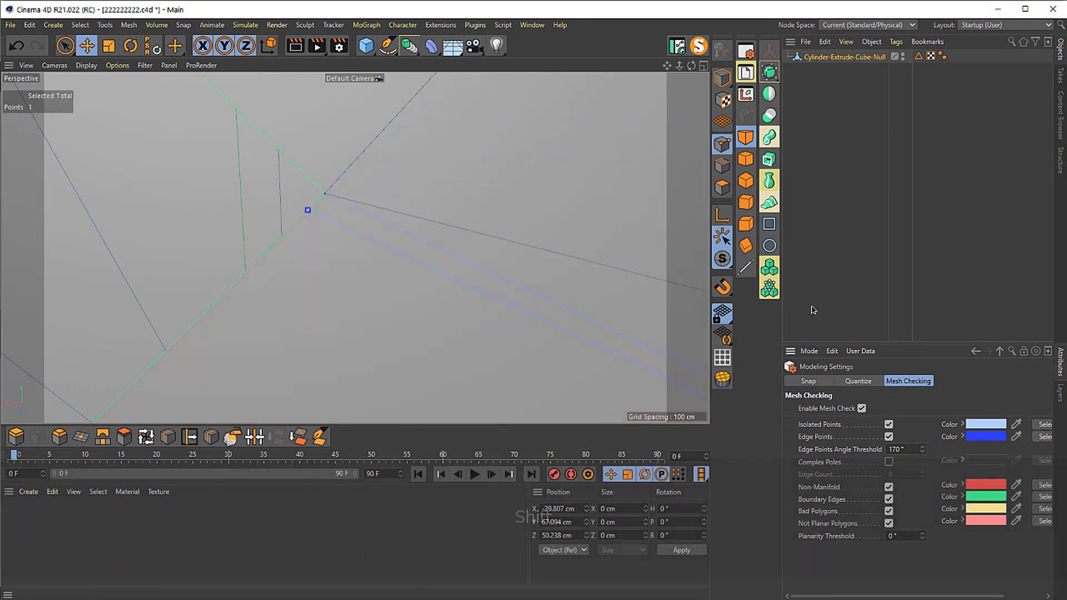
left_click(491, 203)
key("2")
left_click_drag(478, 183, 278, 397)
key("1")
left_click_drag(488, 250, 506, 337)
key("2")
key("1")
left_click_drag(393, 298, 254, 287)
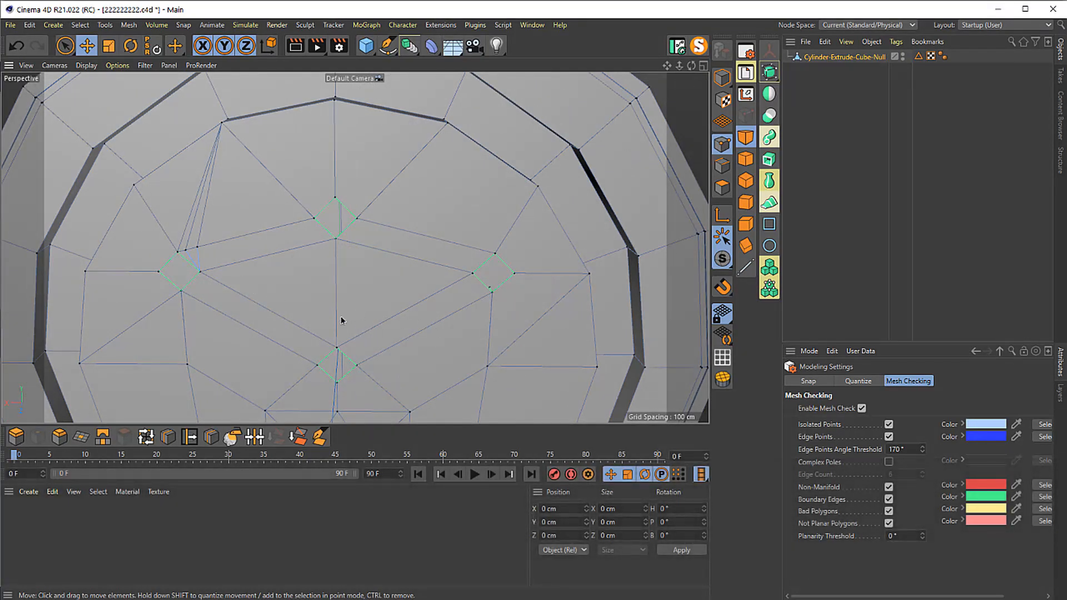
- Dissolve the polygons between the left and upper middle diamonds, up to the inner ring, into one face
key("1")
mouse_move(305, 252)
left_mouse_down()
mouse_move(345, 309)
mouse_move(317, 258)
mouse_move(277, 240)
left_mouse_up()
key("2")
key("c")
left_click(364, 271)
key("space")
left_click(305, 444)
key("1")
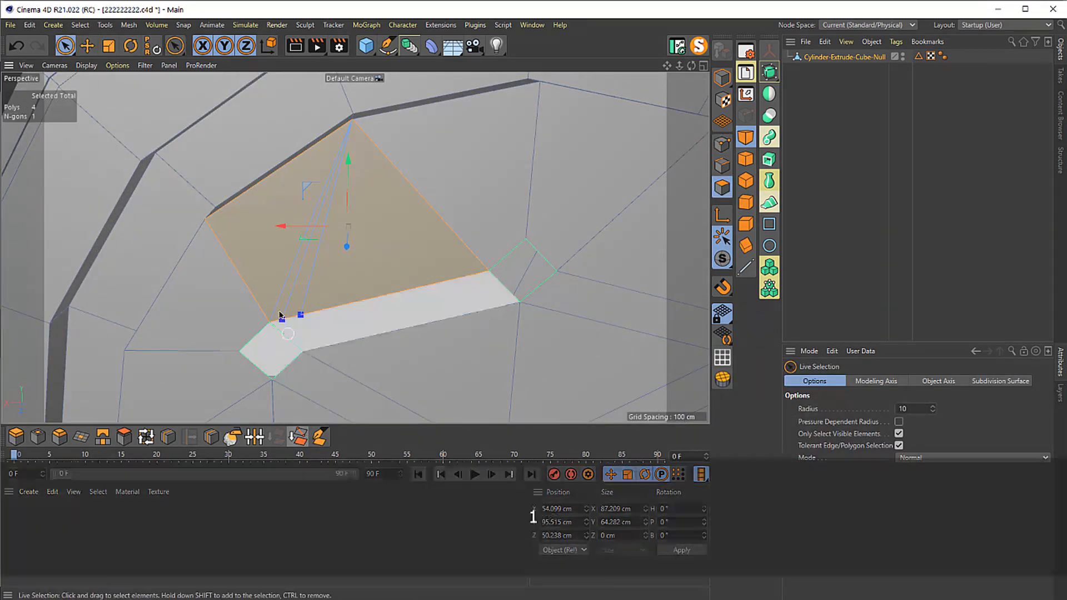
left_click_drag(278, 316, 298, 169)
key("3")
left_click(383, 293)
key("1")
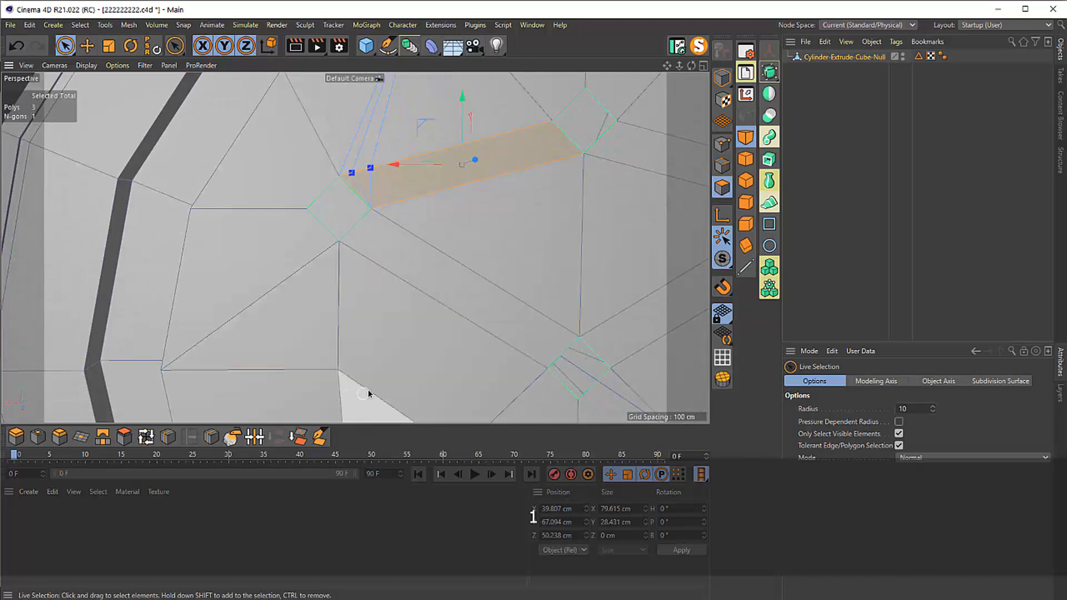
key("k")
key("k")
left_click(337, 371)
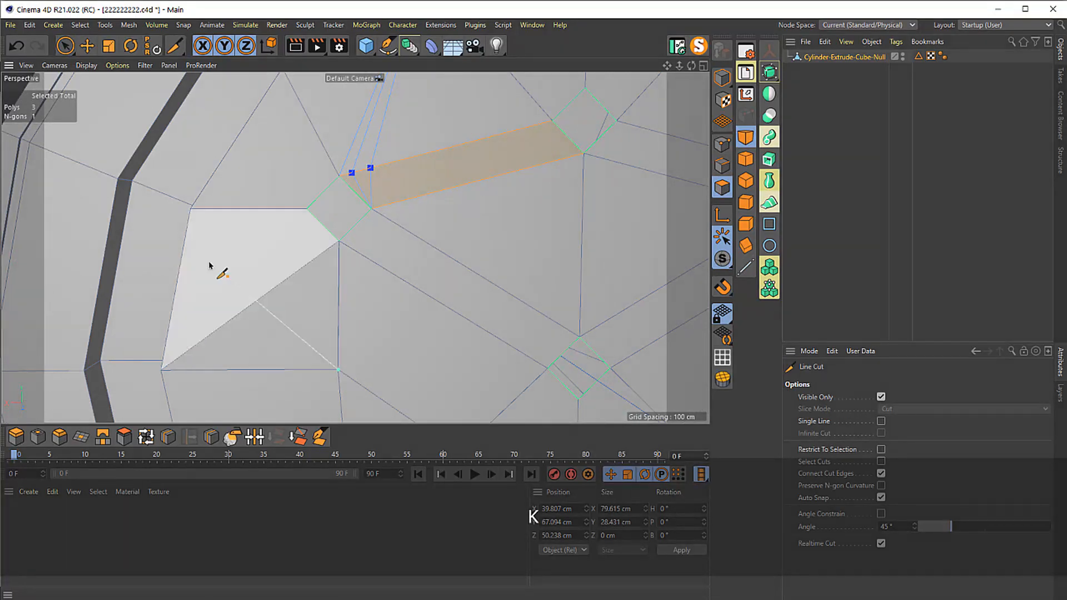
key("Escape")
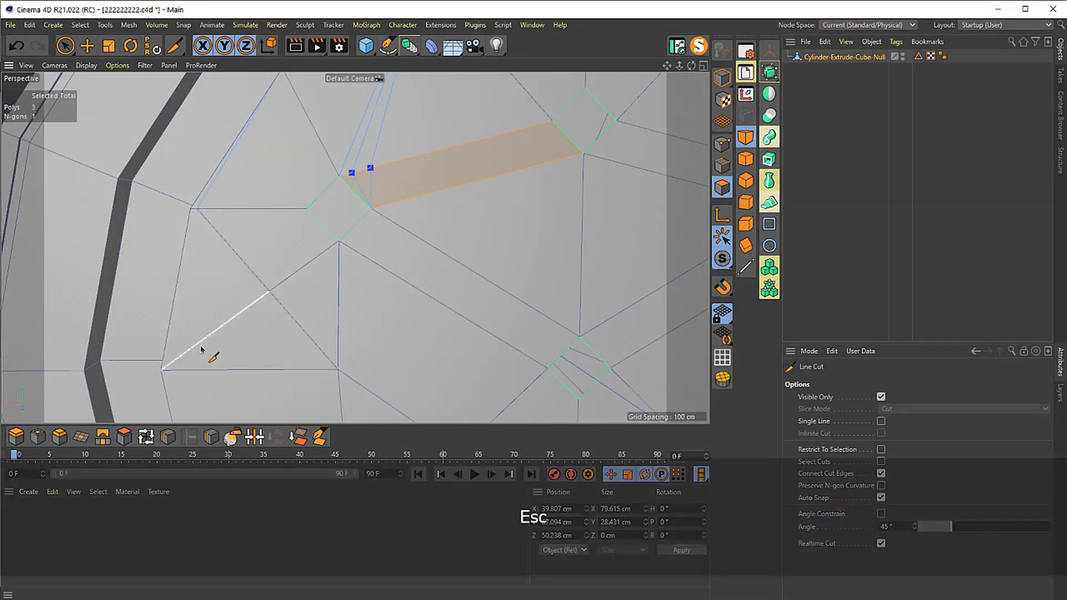
key("ctrl+z")
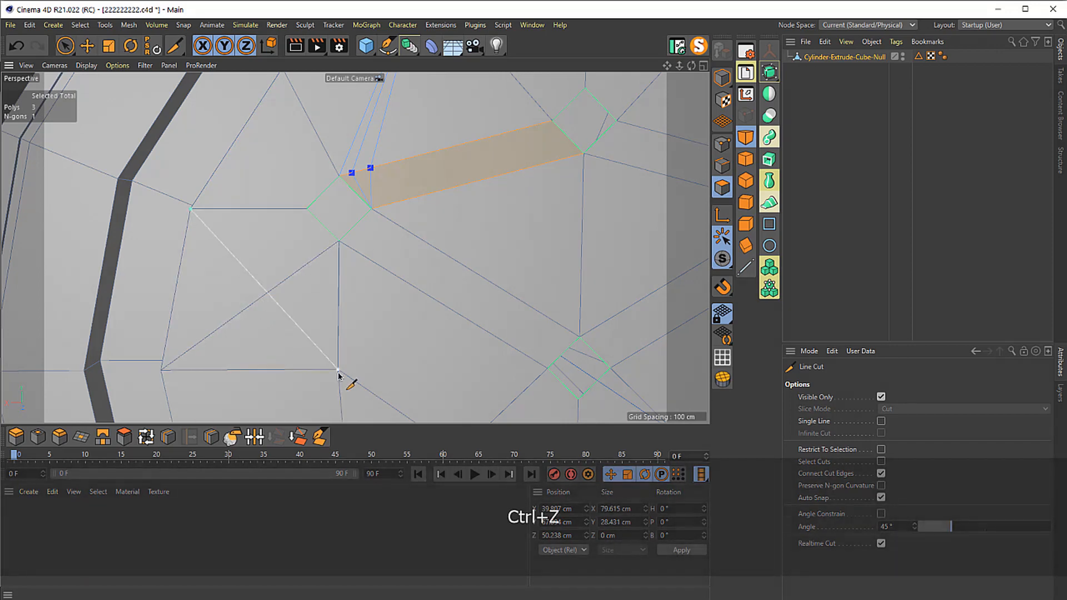
- Line-cut a diagonal from the ring point outside the left diamond to the point below it, and dissolve the polygon pairs on both sides
key("Escape")
left_click_drag(322, 319, 290, 269)
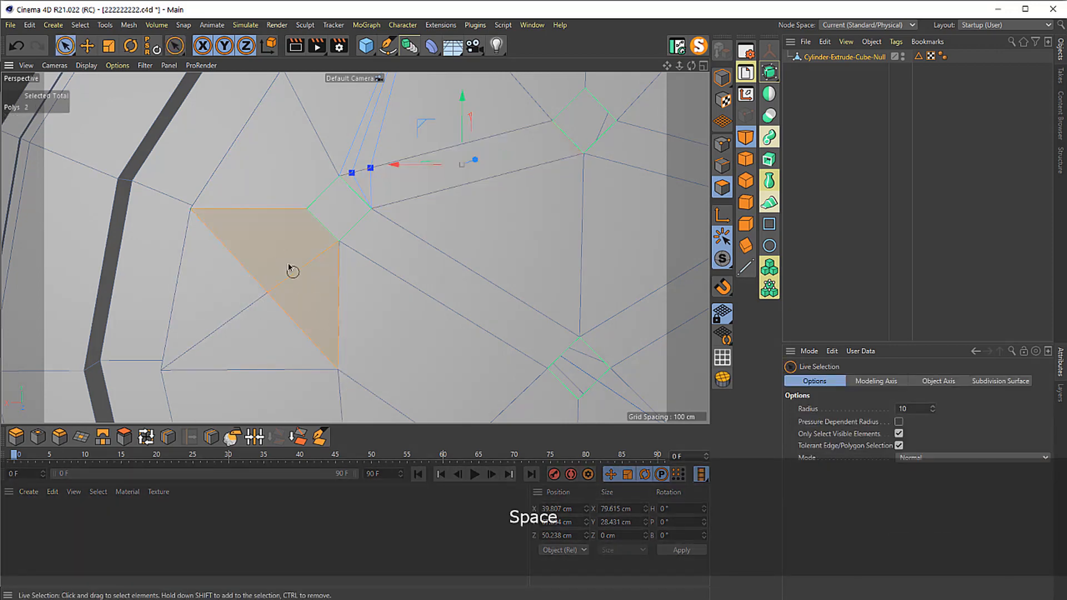
left_click(247, 337, "shift")
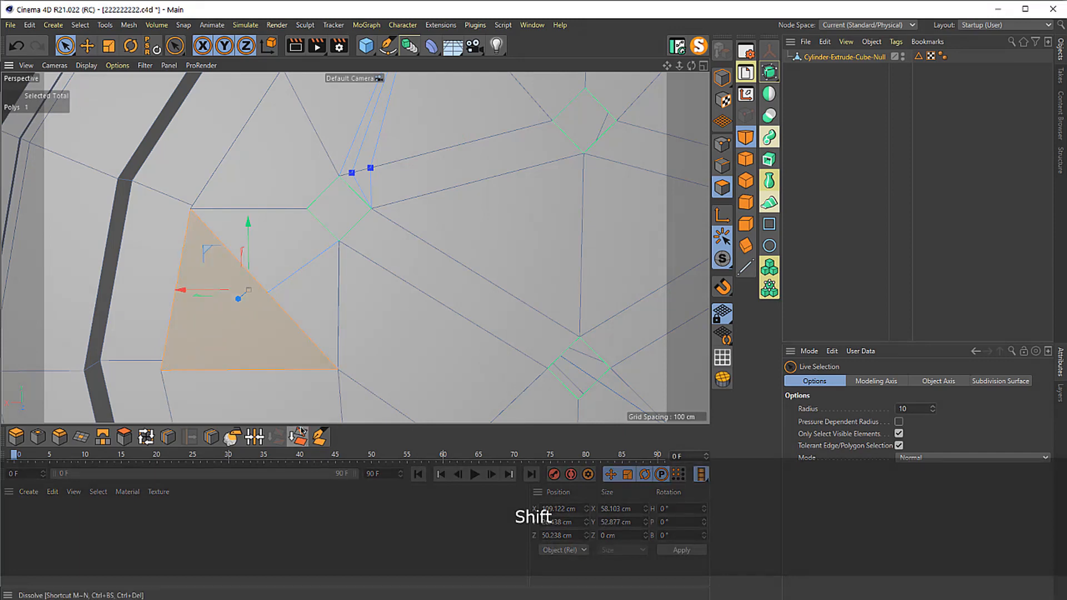
- Delete the leftover point midway along the diagonal cut and fill the resulting triangular hole with the Bridge tool
key("w")
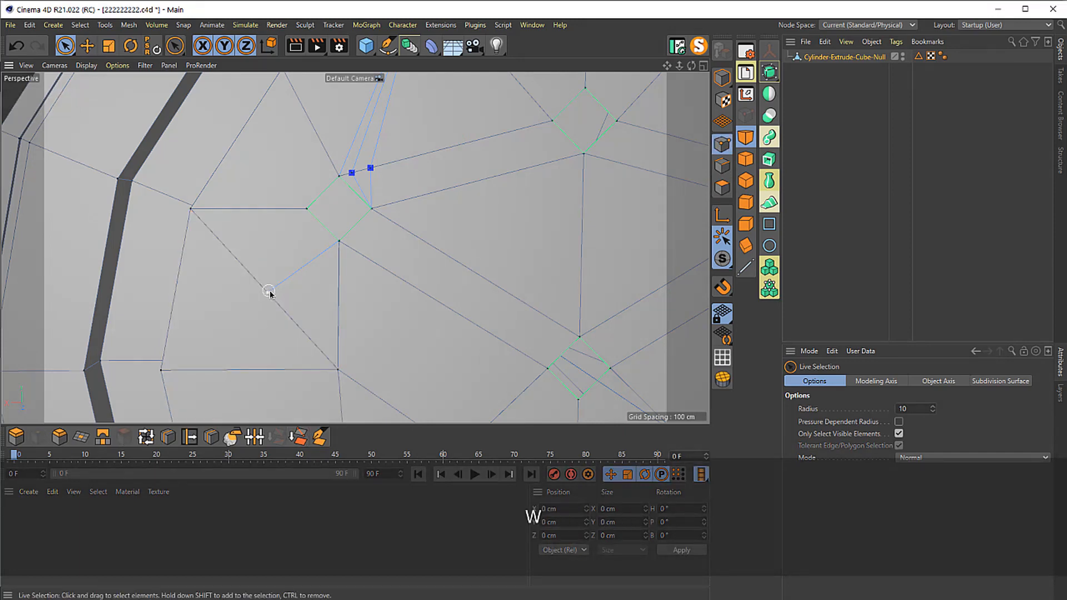
key("Delete")
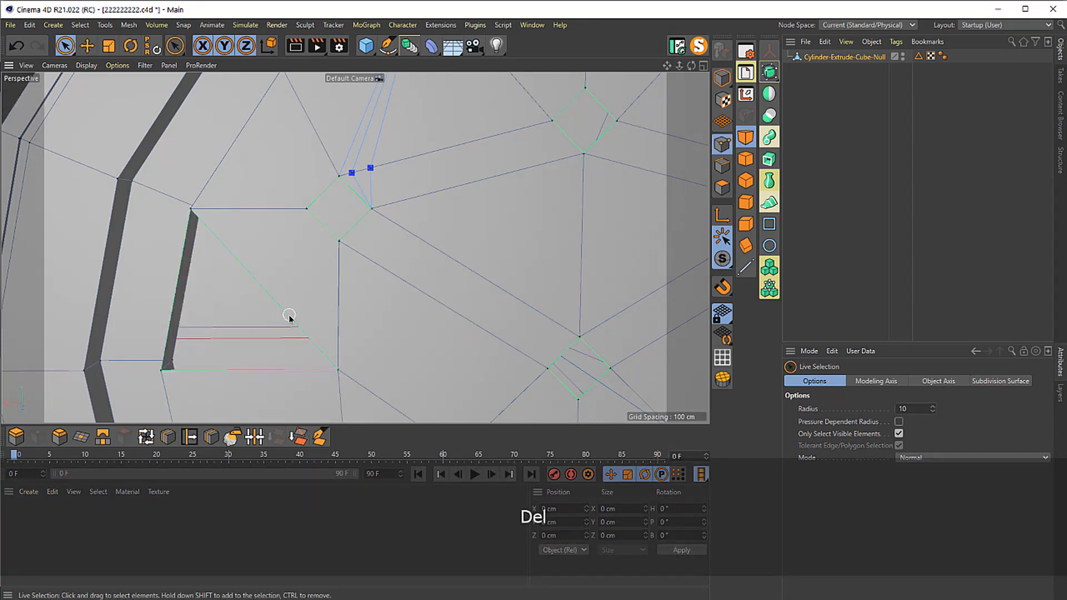
key("b")
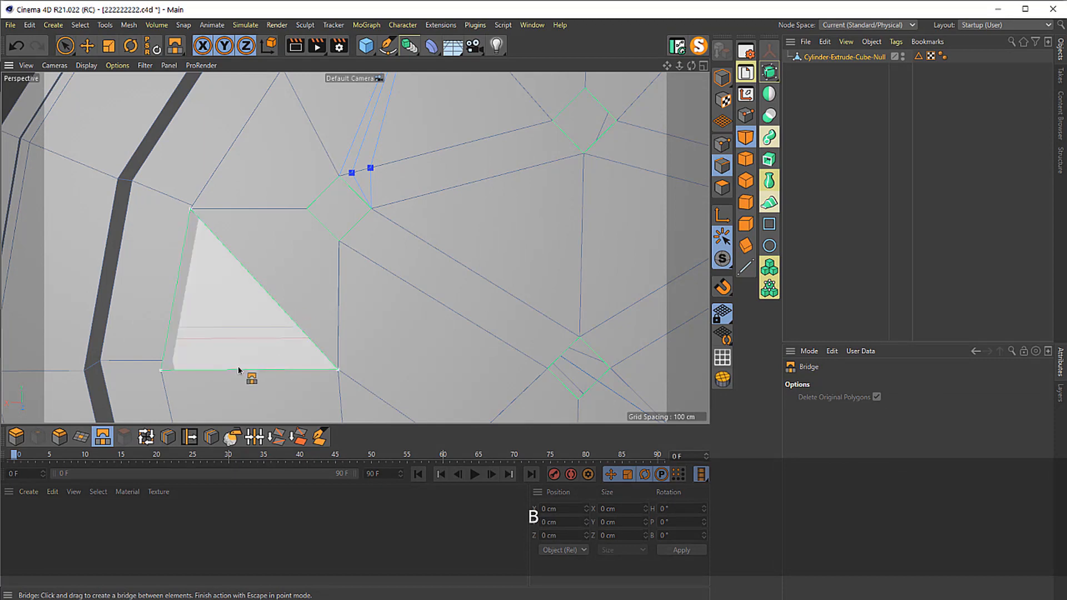
key("3")
- Select the edge points flagged by the Modeling mesh check beside the left diamond's upper corner and delete them
left_click_drag(295, 348, 721, 253)
key("1")
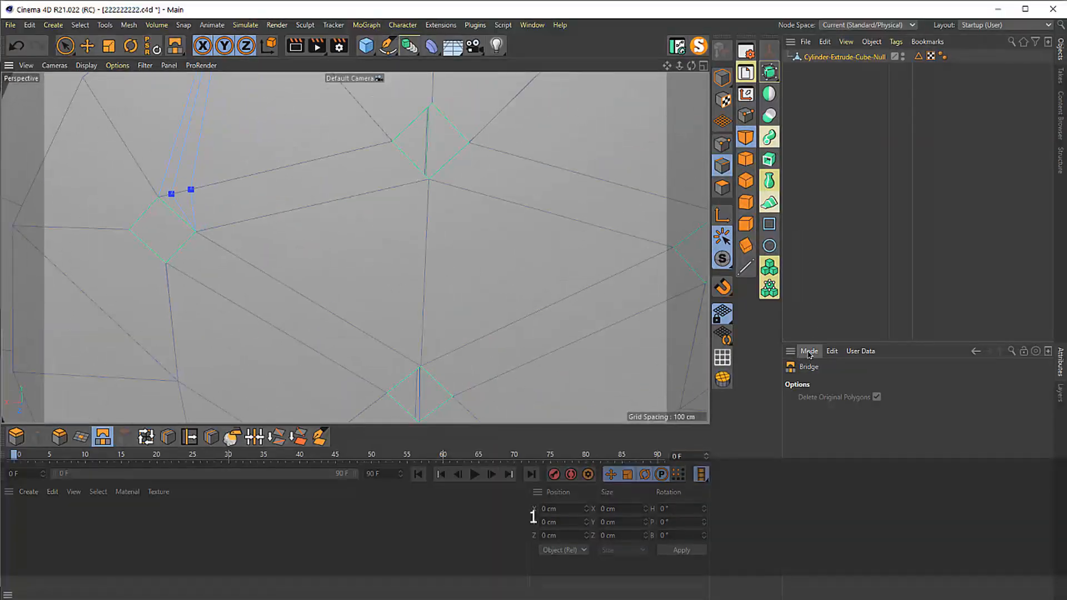
left_click(809, 352)
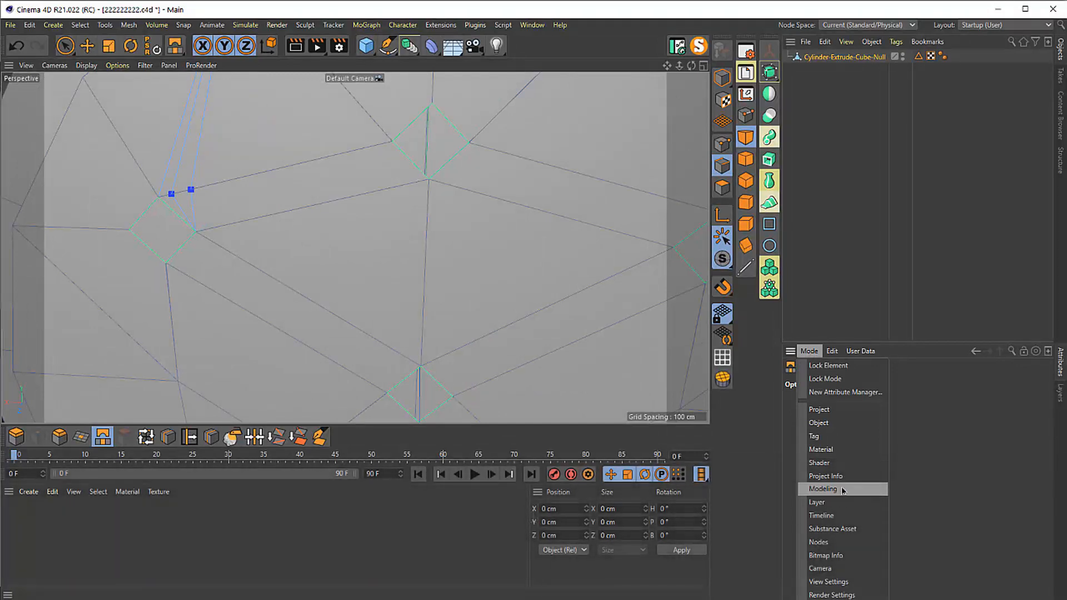
left_click(840, 489)
key("m")
key("b")
key("Delete")
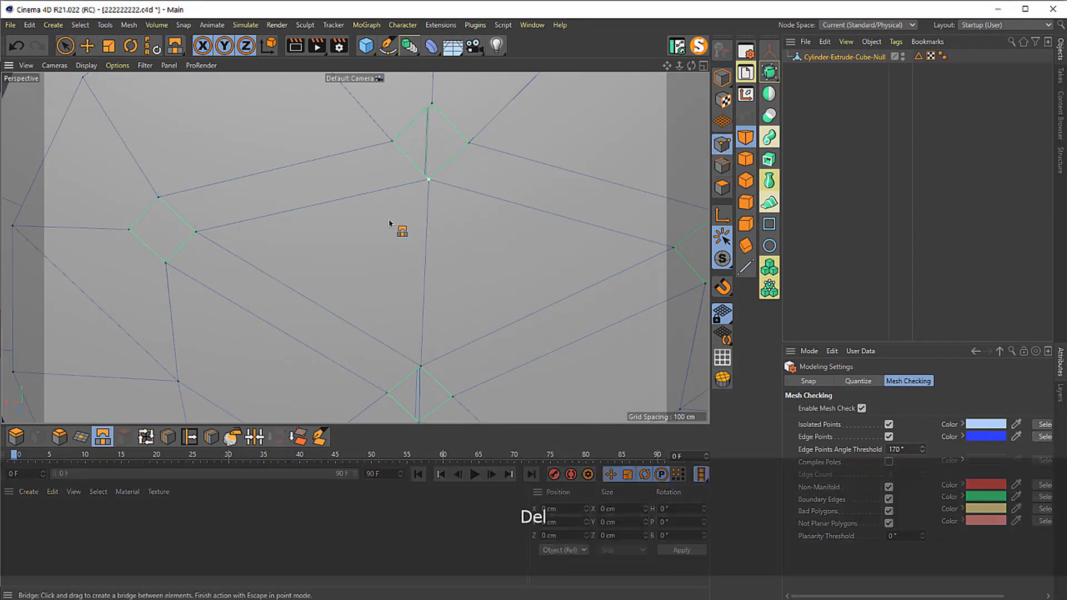
- Review the back face topology around the diamond holes and save the scene
key("2")
left_click_drag(400, 228, 374, 222)
key("1")
key("e")
scroll(289, 253, "up", 2)
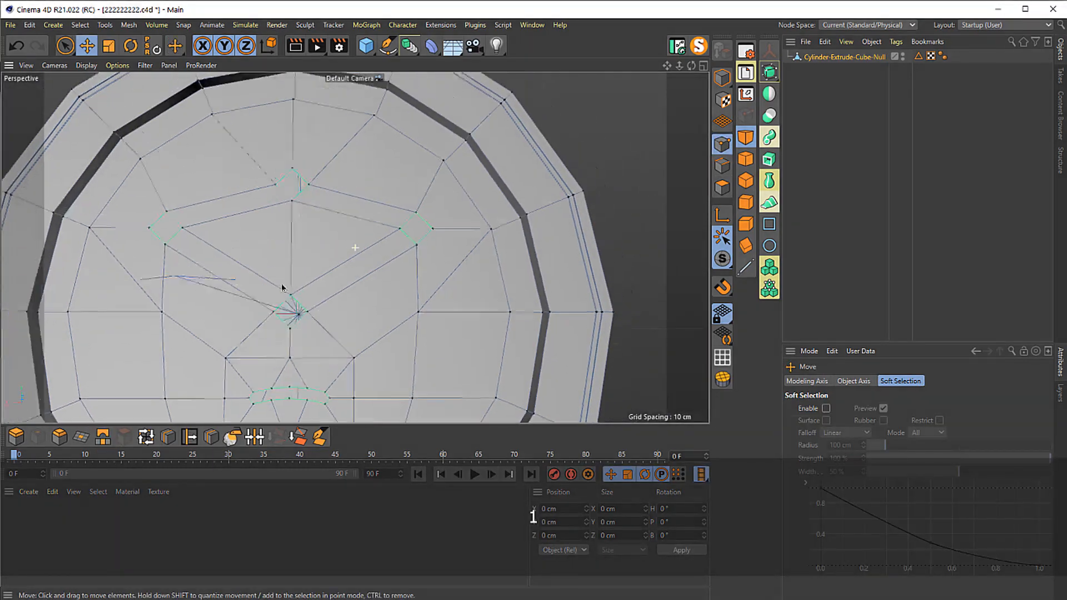
key("space")
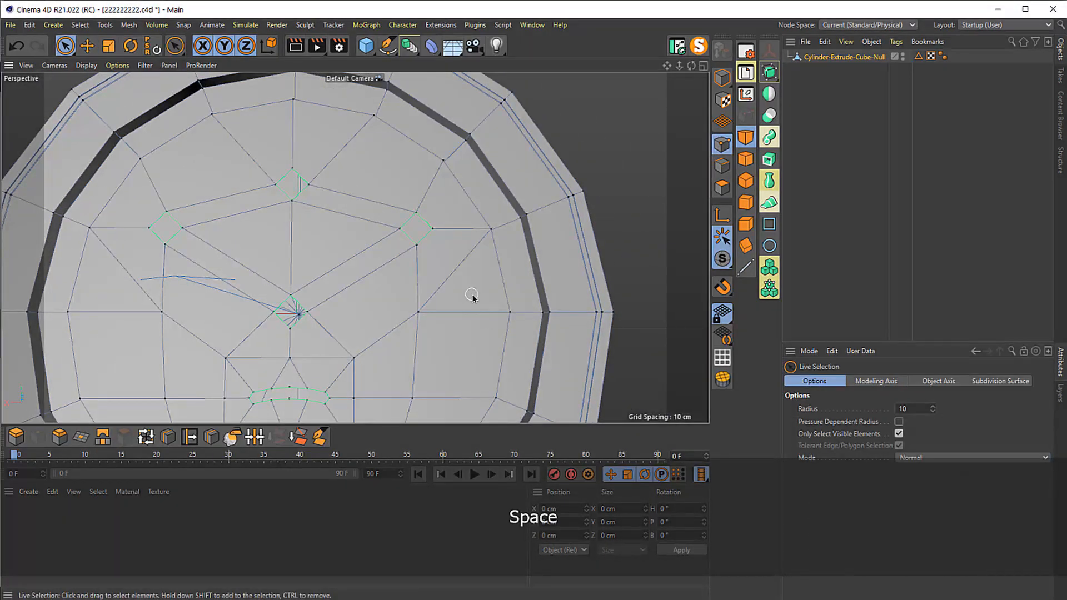
scroll(469, 298, "down", 2)
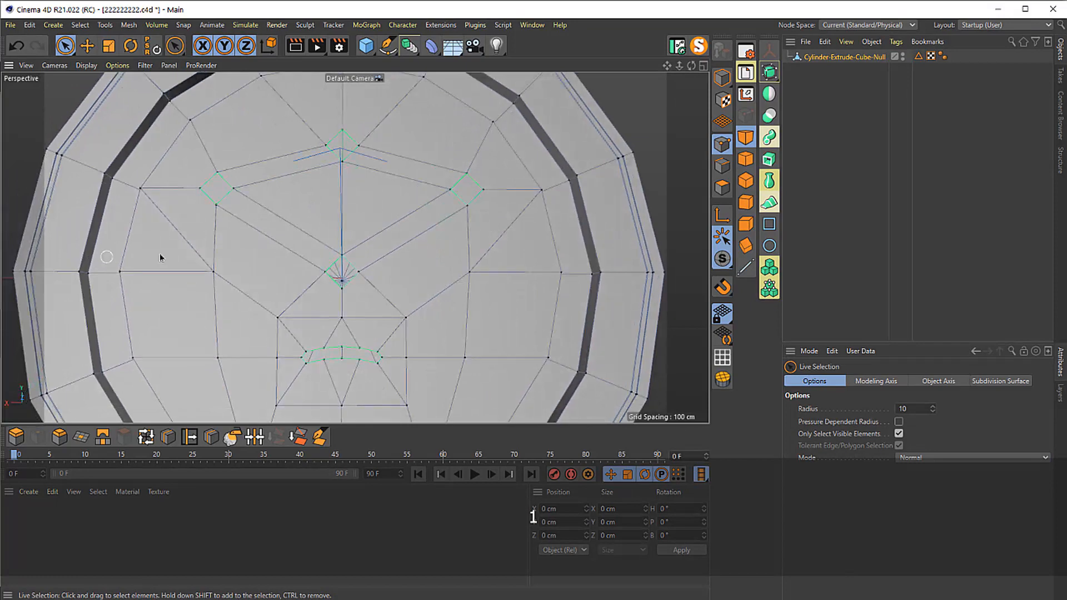
left_click_drag(265, 331, 393, 298)
key("3")
key("2")
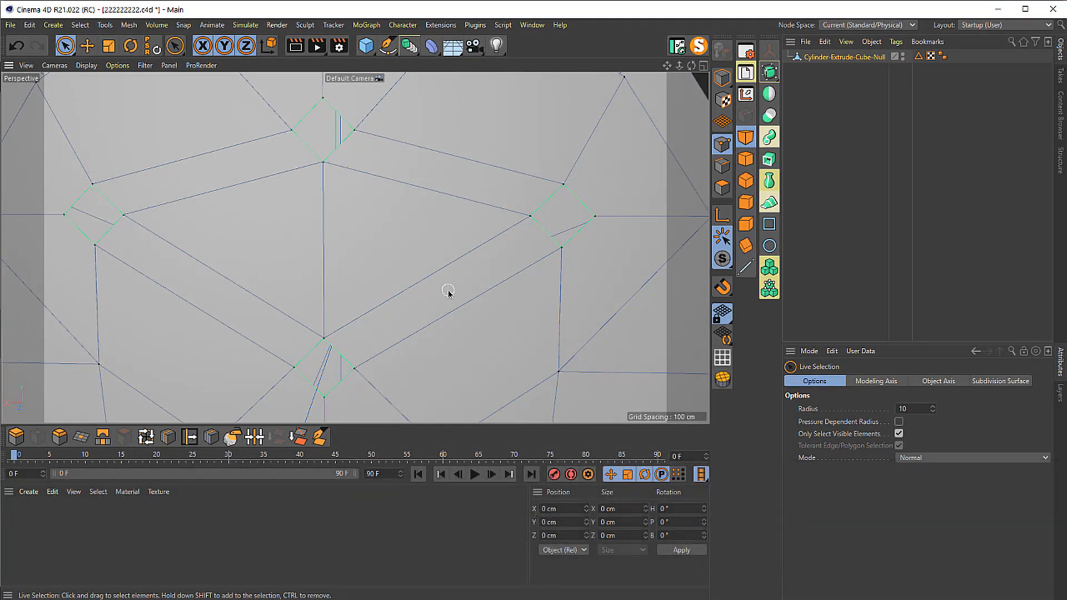
key("ctrl+s")
- Line-cut a horizontal edge from each side corner of the lower middle diamond to the ring point beneath the outer diamond on that side
key("1")
left_click_drag(485, 309, 481, 216)
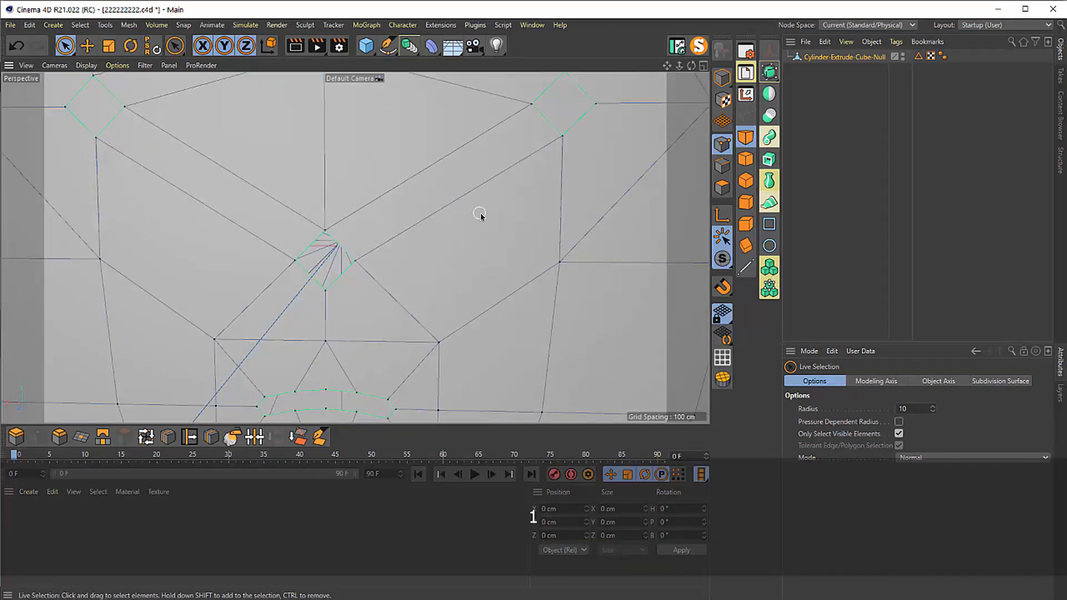
key("k")
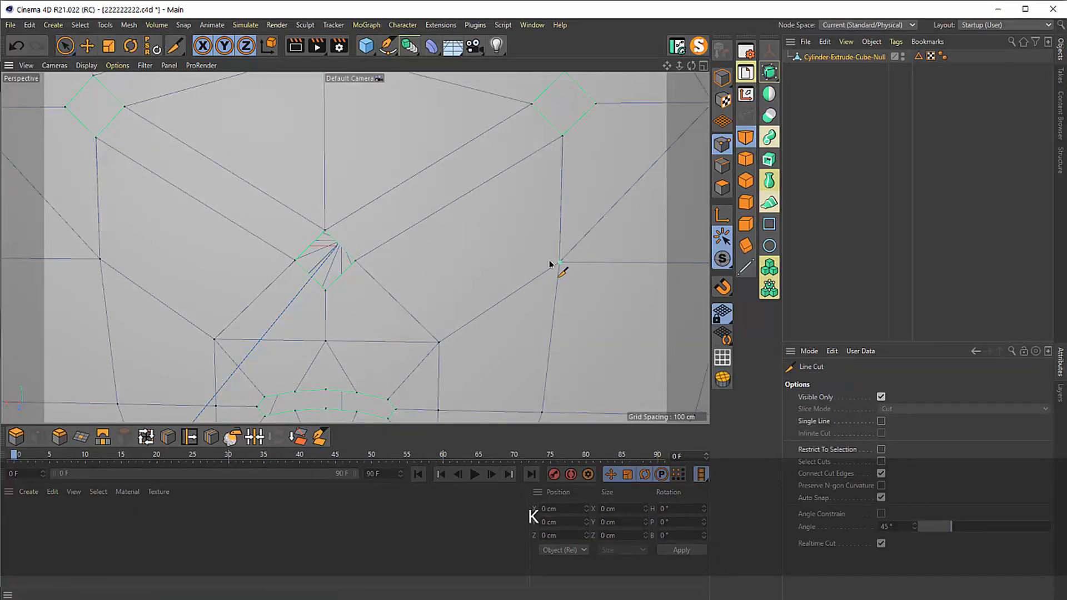
left_click(550, 263)
key("Escape")
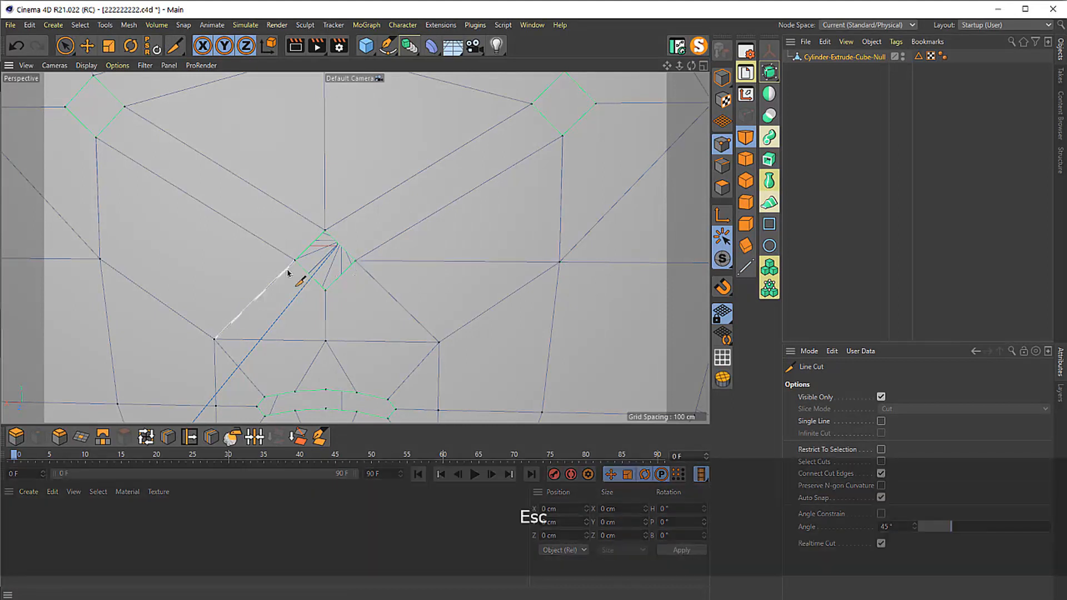
left_click(294, 262)
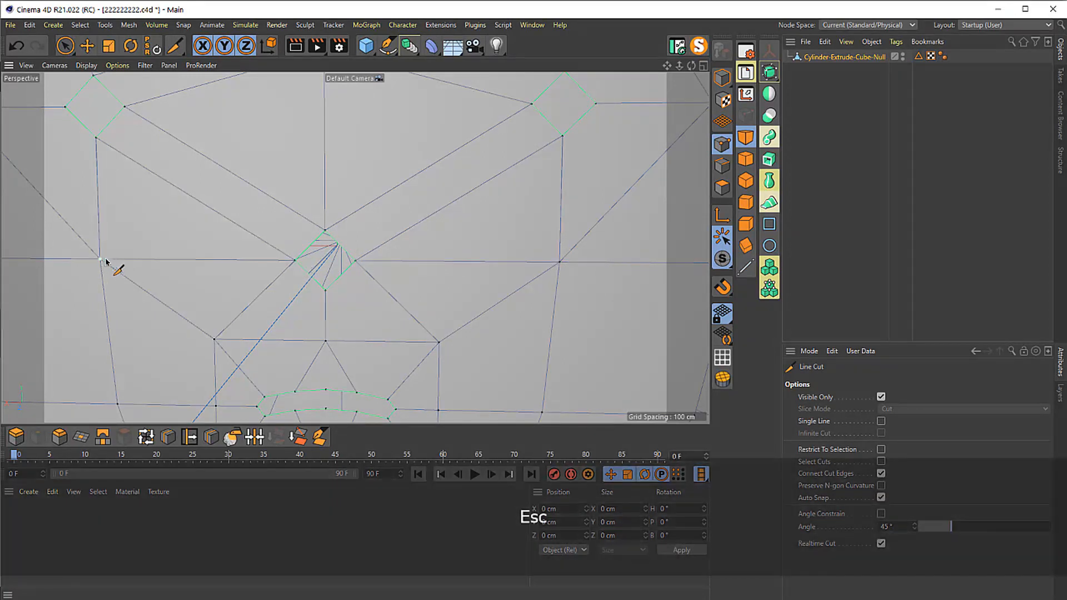
key("1")
left_click_drag(222, 253, 260, 289)
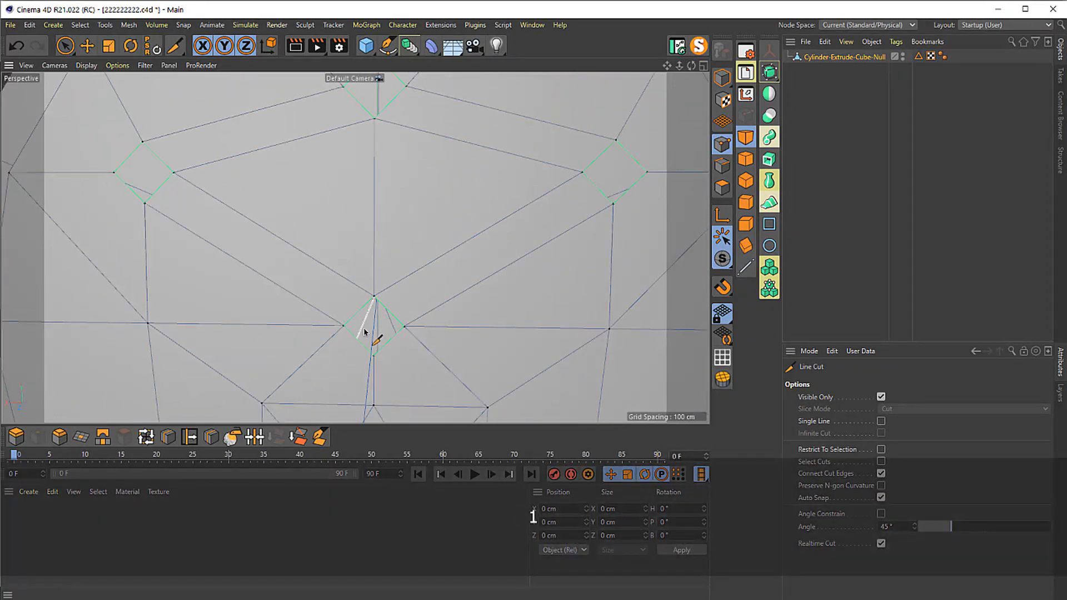
key("k")
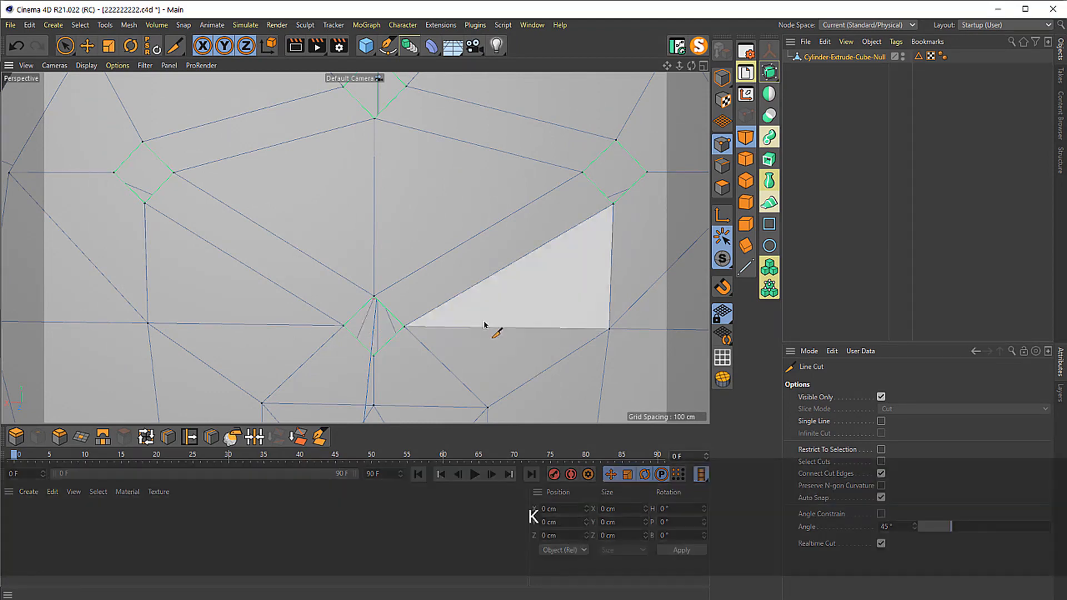
left_click(409, 330)
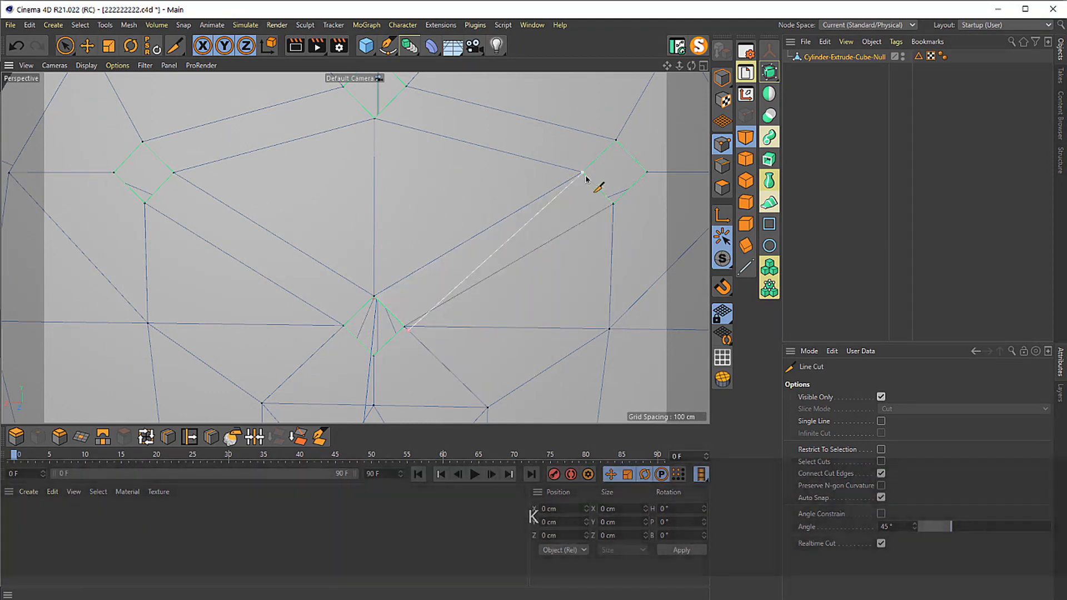
key("Escape")
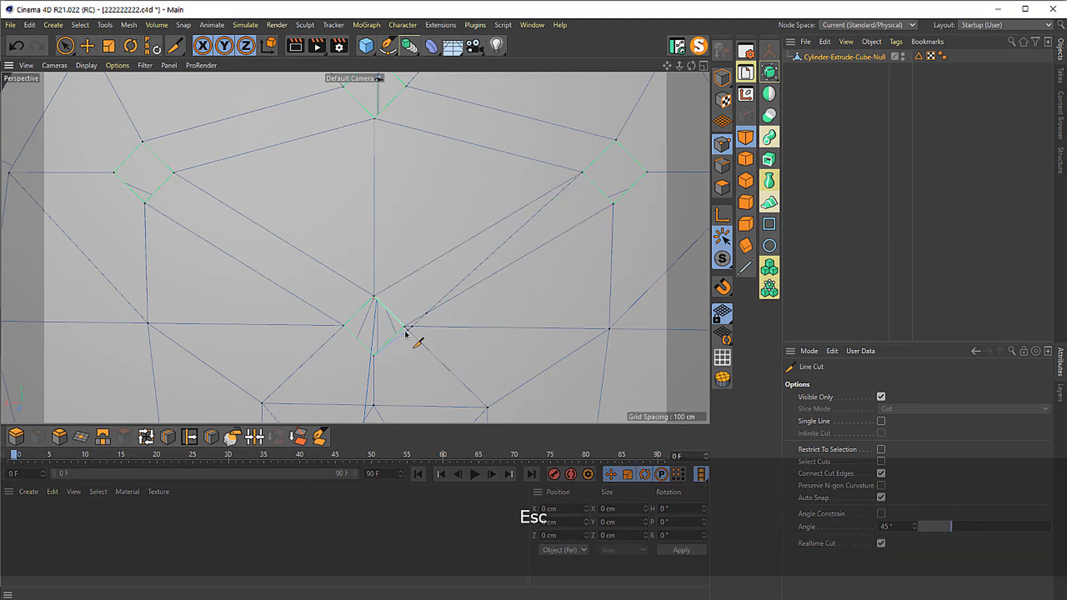
key("ctrl+z")
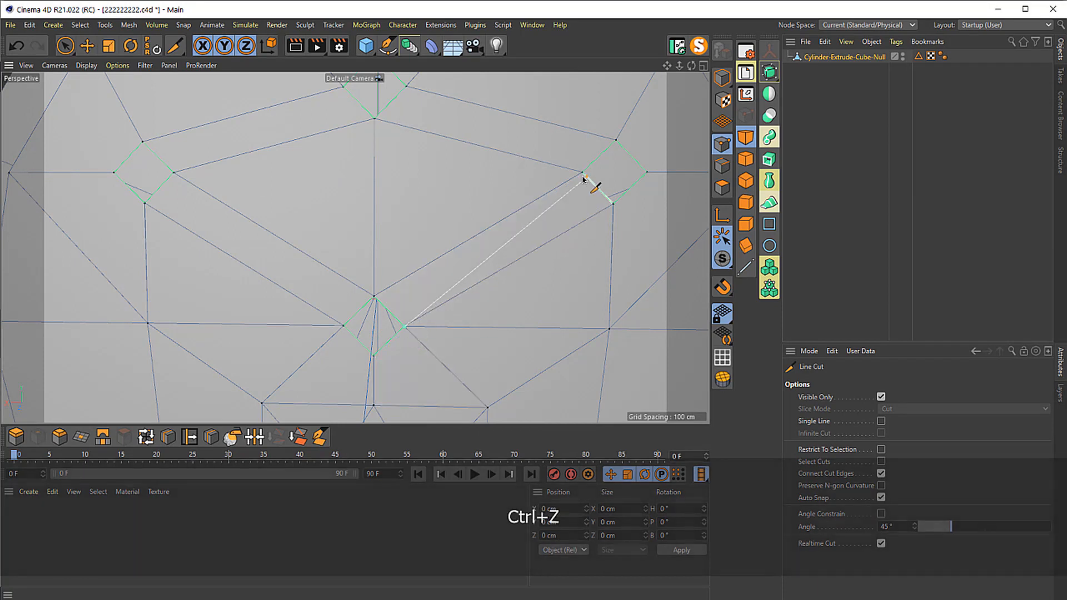
- Line-cut a diagonal across each lower strip, joining the lower middle diamond's side corners to the inner corners of the left and right diamonds
left_click(583, 174)
key("Escape")
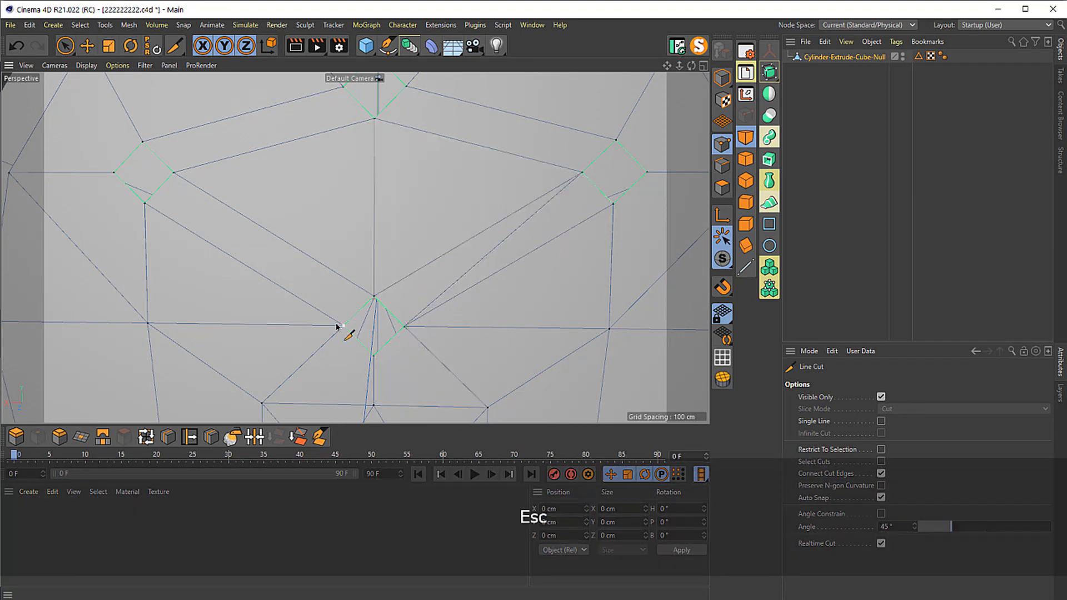
left_click(344, 327)
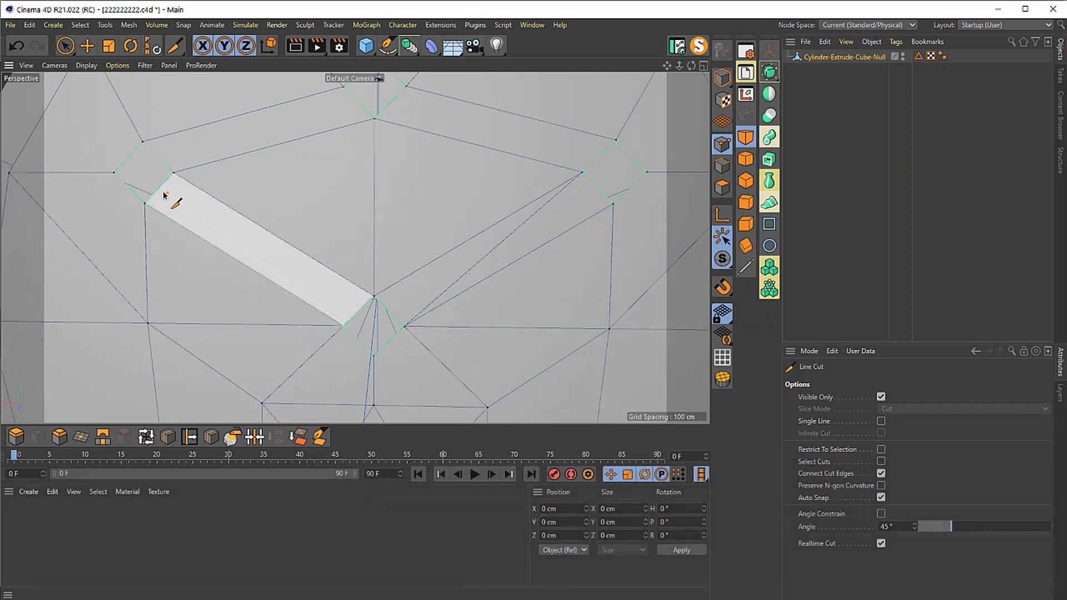
left_click(175, 174)
key("Escape")
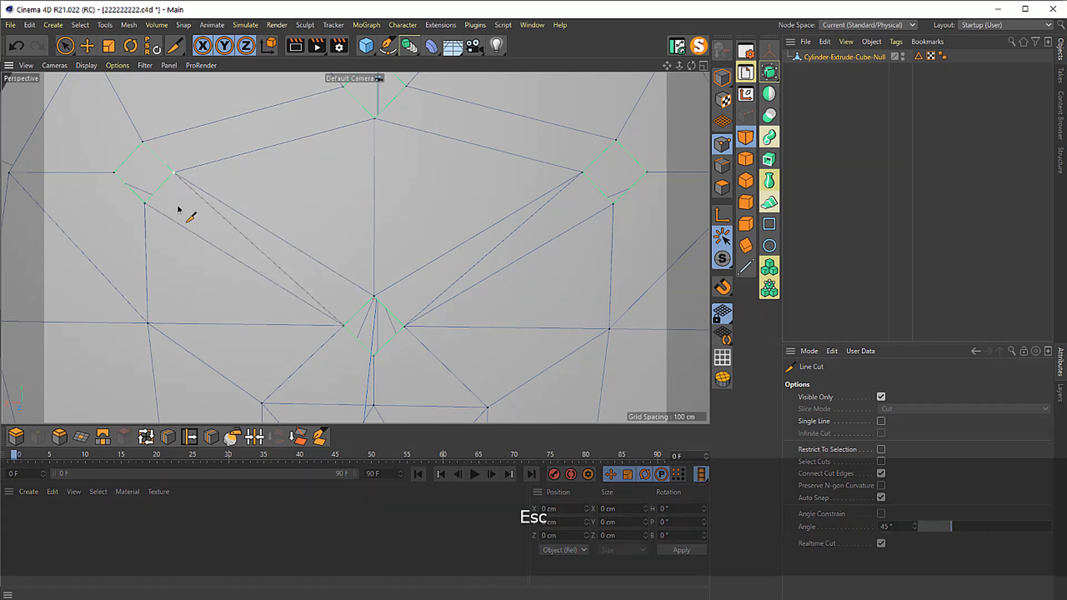
- Dissolve the lower half of each diagonally cut strip into the triangular polygon below it, on both the left and right sides
key("space")
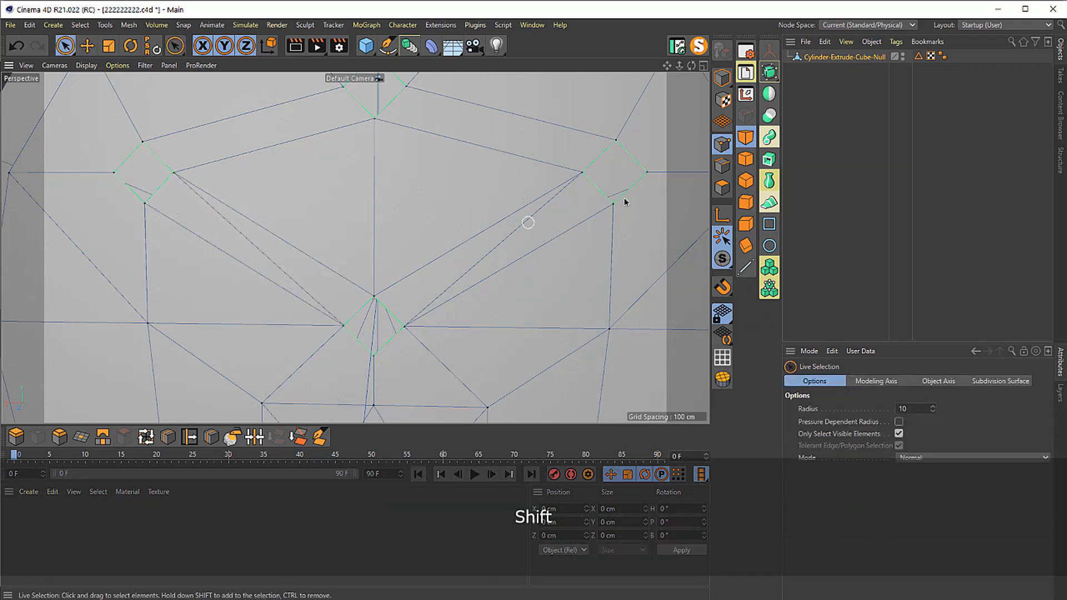
left_click(722, 188)
left_click(208, 248)
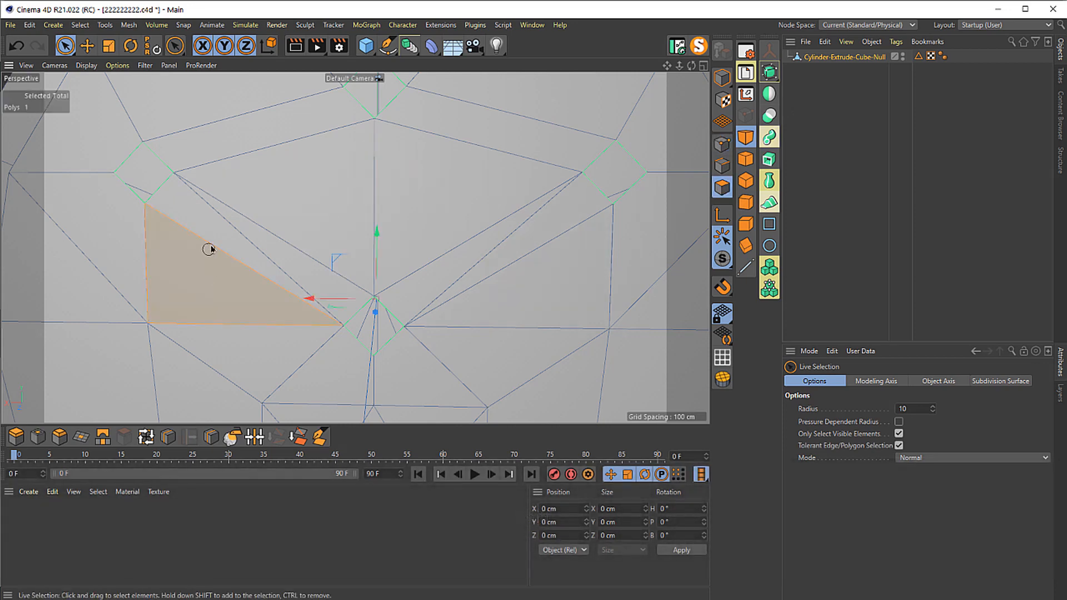
left_click(549, 251)
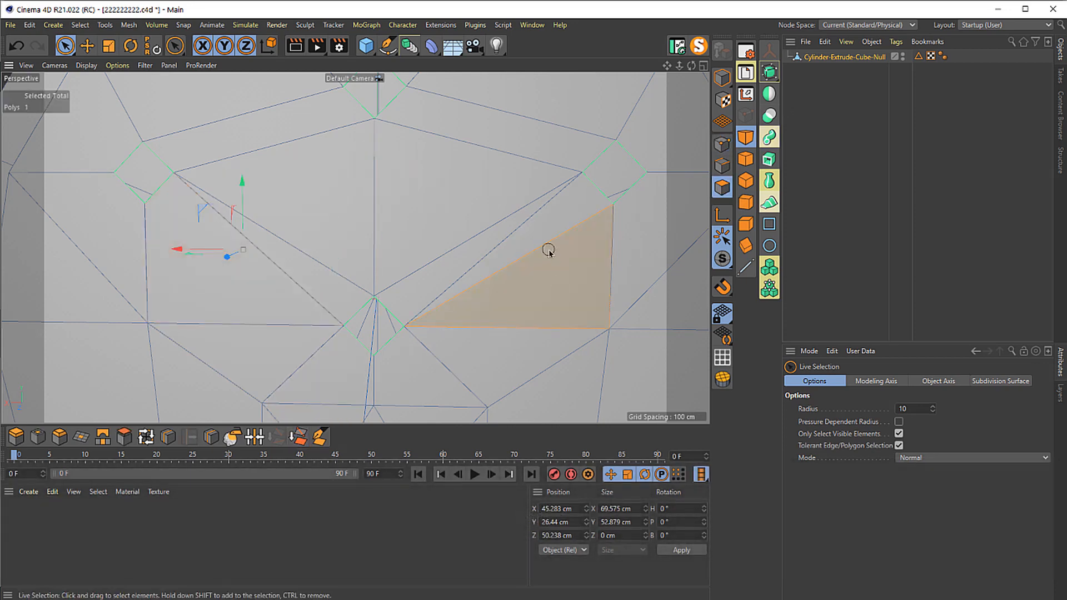
left_click(541, 236, "shift")
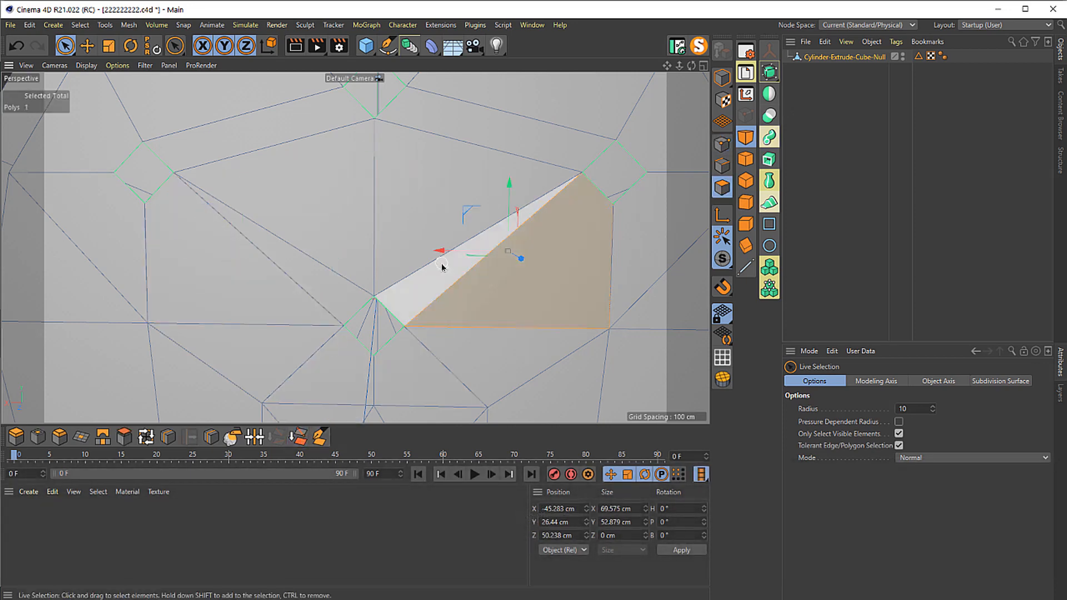
- Dissolve the remaining upper half of each cut strip into the central polygon above it, on both sides of the centre edge
left_click_drag(442, 266, 431, 231)
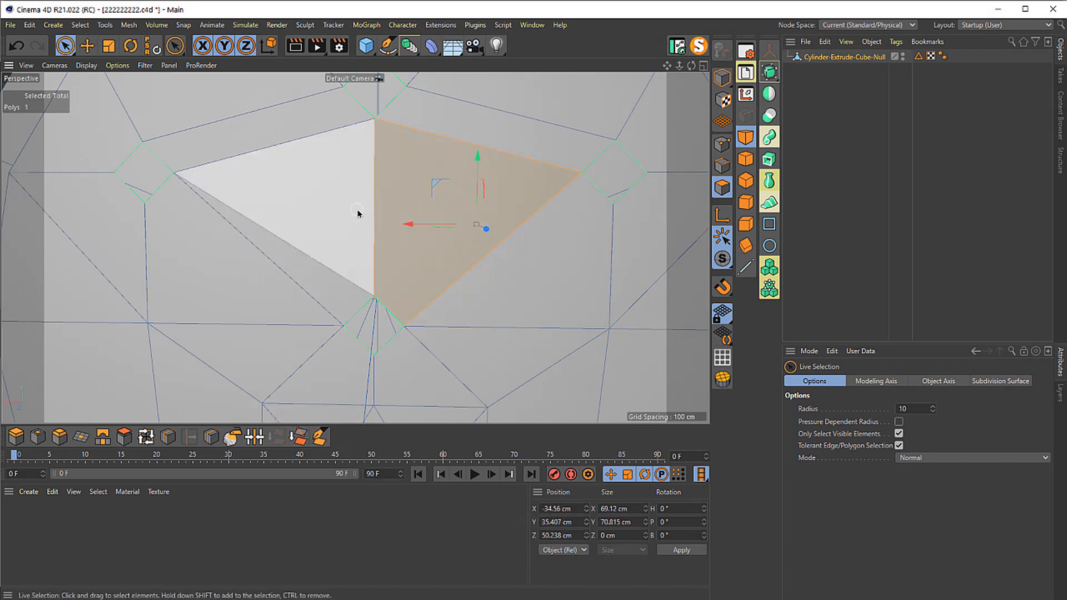
left_click(357, 214)
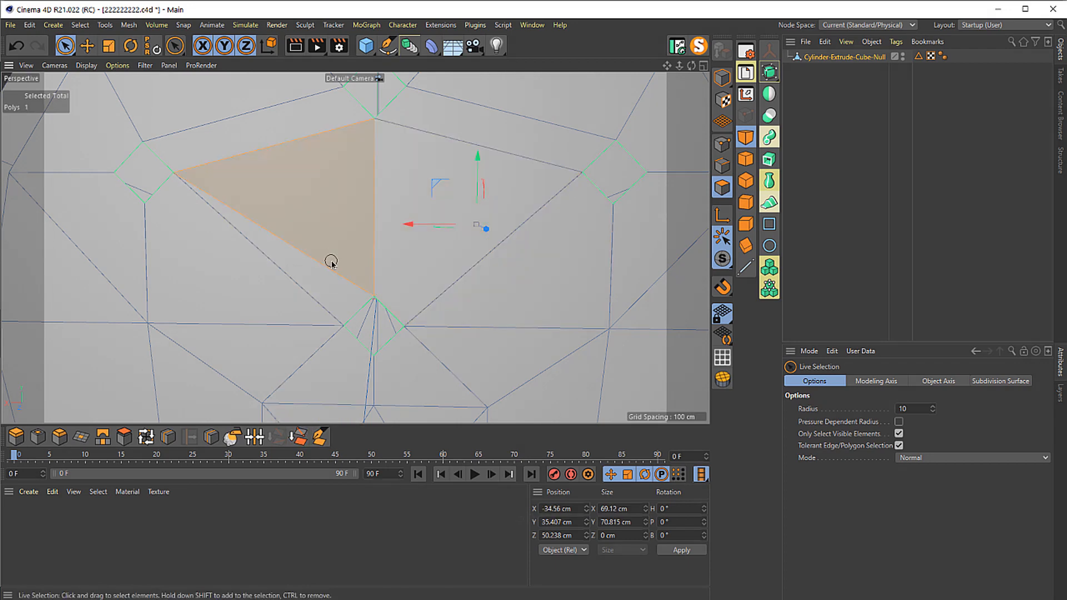
left_click(298, 441)
left_click_drag(376, 309, 413, 226)
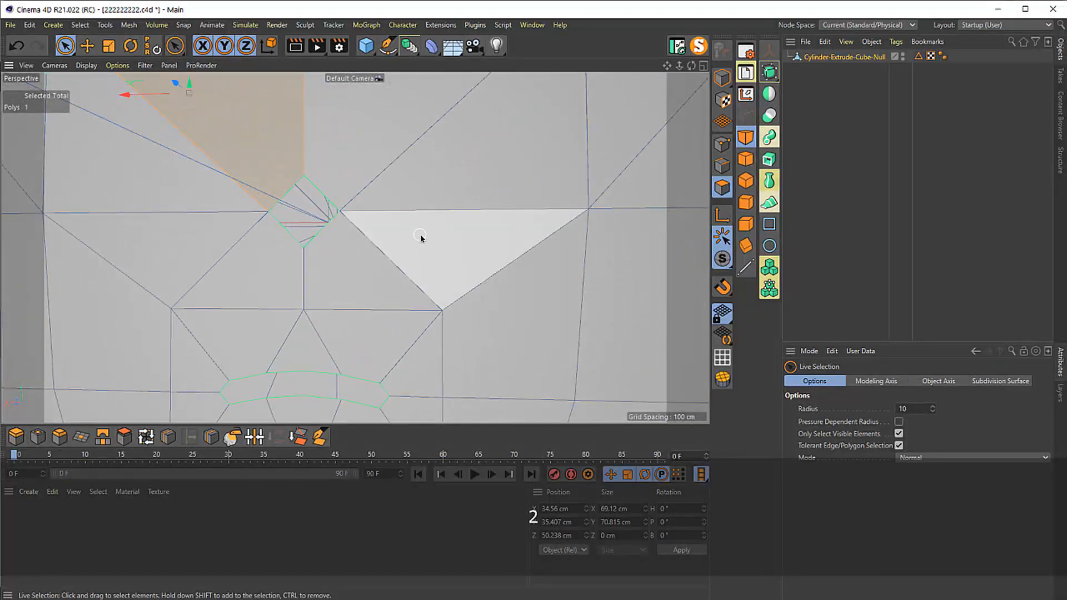
left_click(392, 269, "shift")
left_click(374, 278, "shift")
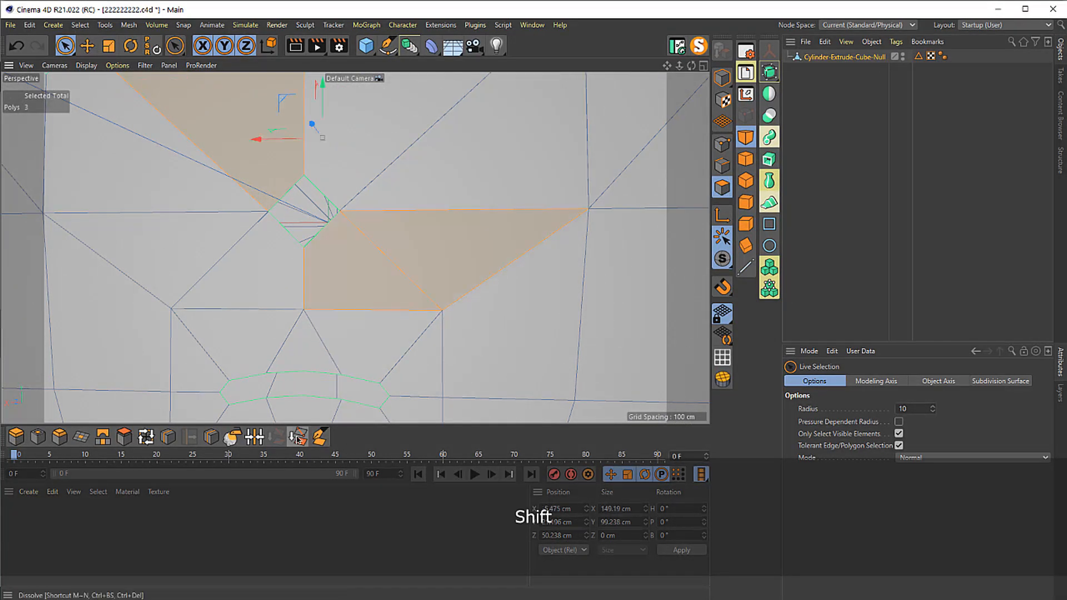
key("ctrl+z")
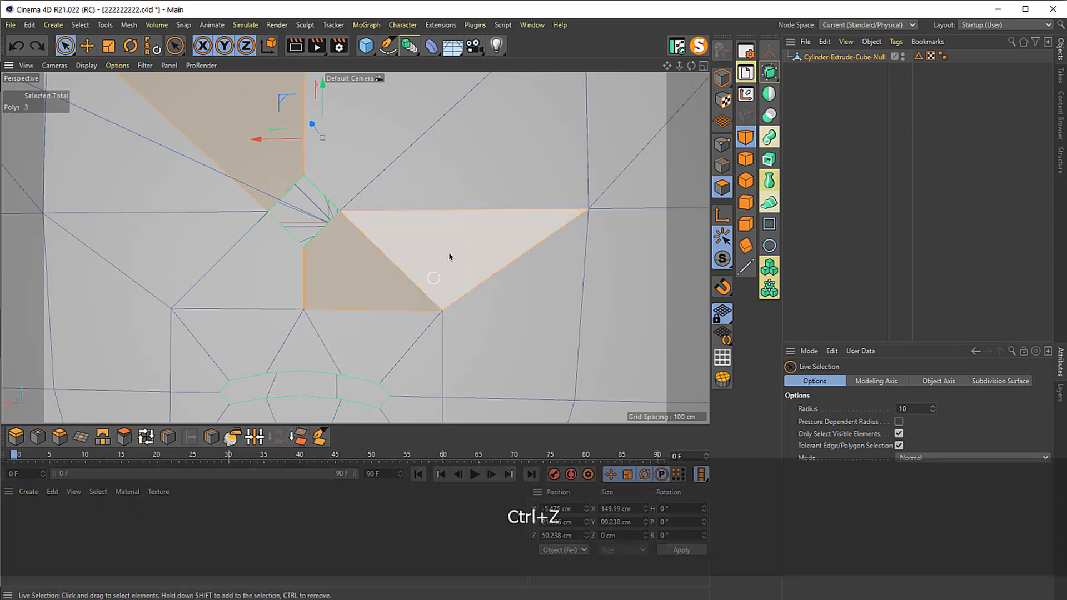
left_click_drag(447, 257, 431, 309)
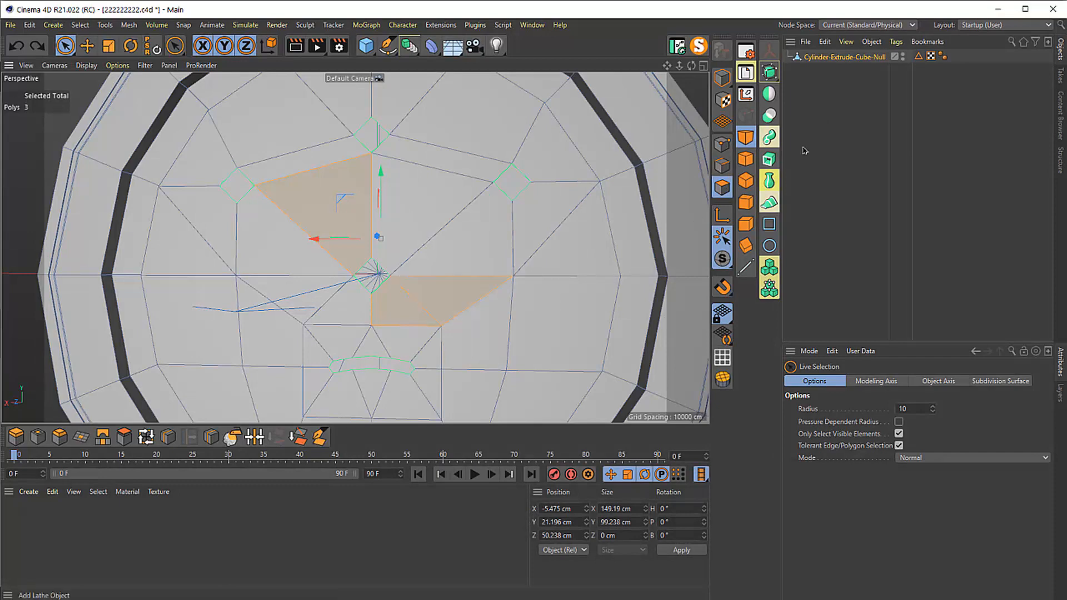
left_click_drag(398, 286, 374, 266)
left_click(821, 57)
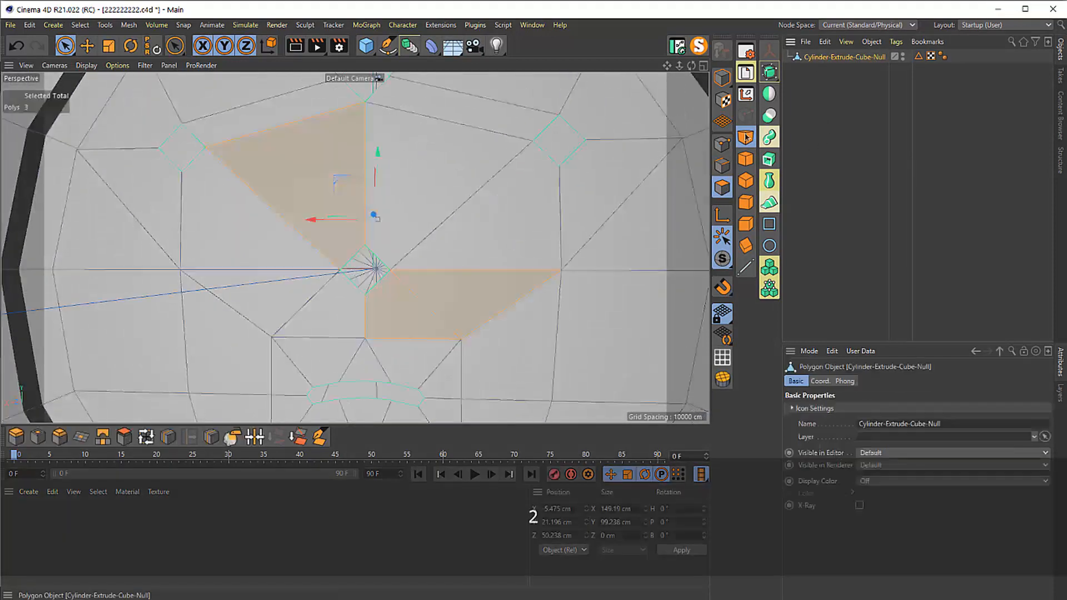
left_click_drag(461, 286, 486, 245)
left_click(496, 245)
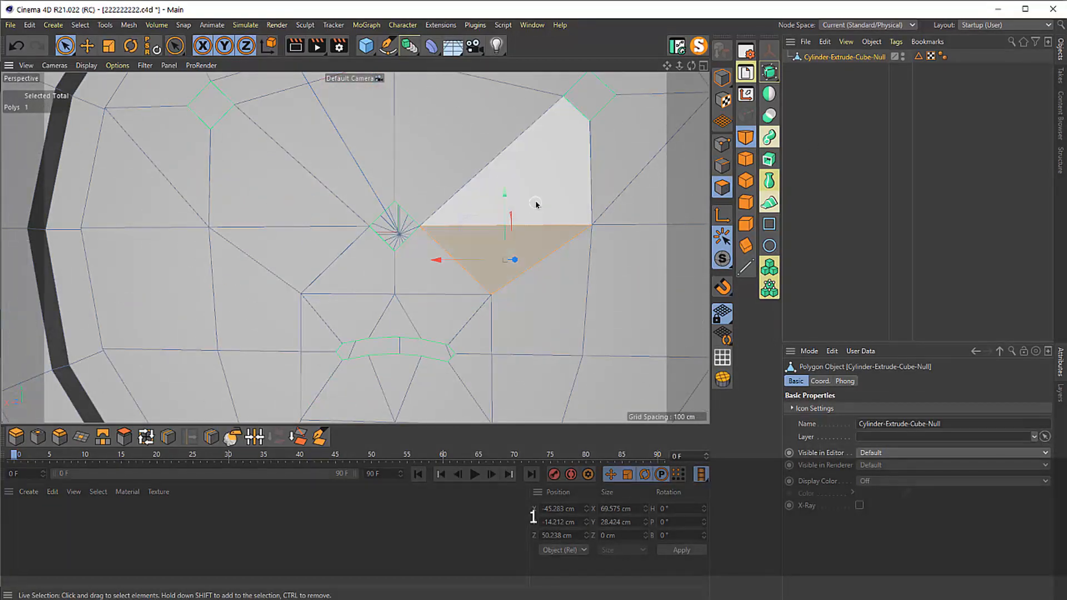
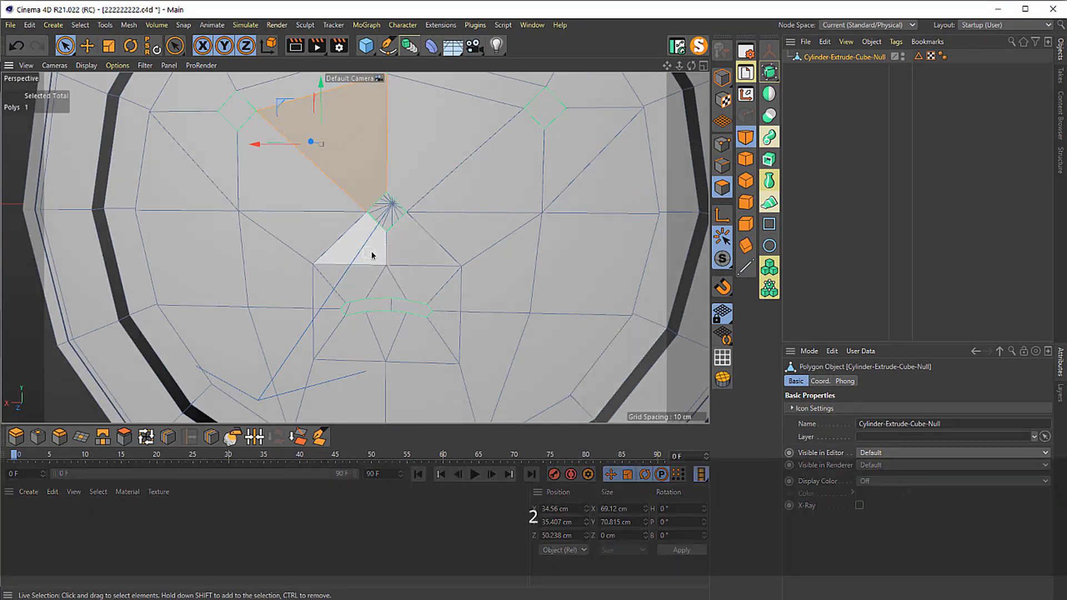
- Line-cut from the buckle box's upper right corner through the lower middle diamond's bottom corner to the box's upper left corner
left_click_drag(369, 252, 380, 206)
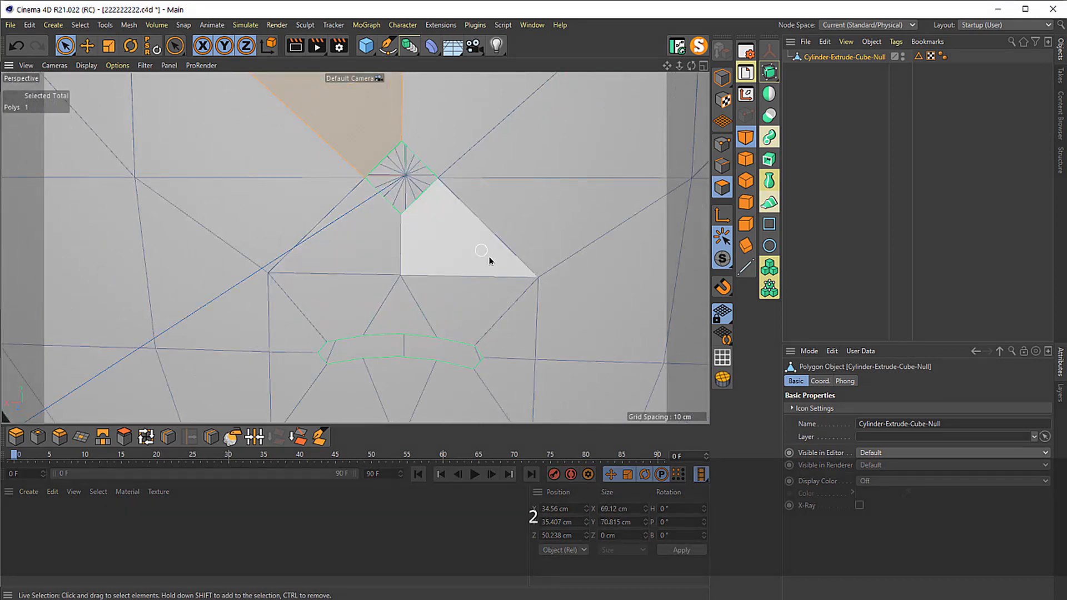
key("k")
key("k")
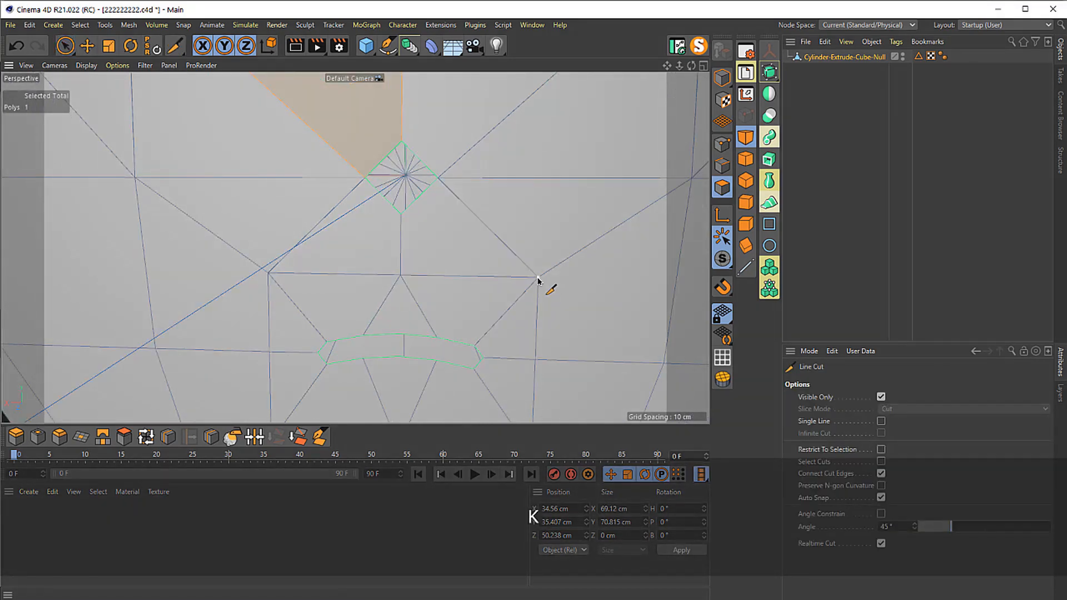
left_click(538, 277)
left_click(403, 215)
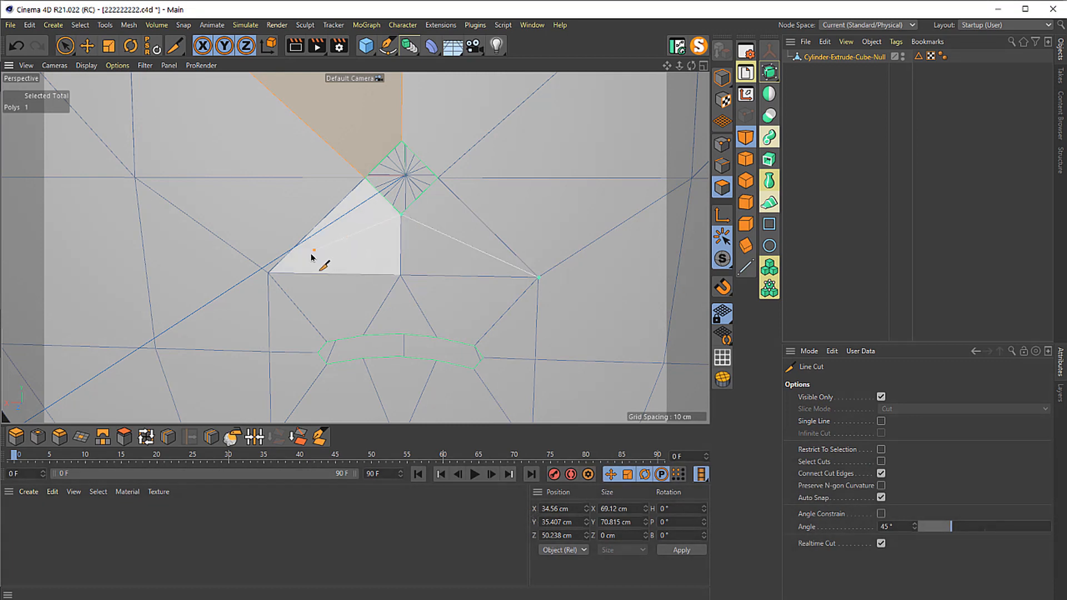
left_click(270, 274)
key("Escape")
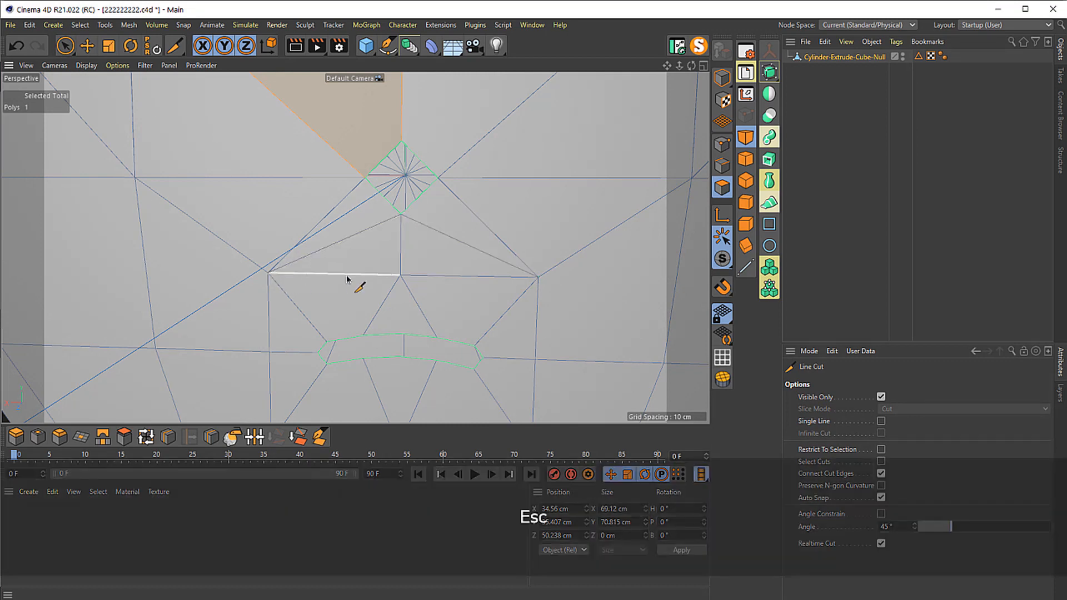
- Dissolve the two triangles under the new cut into one polygon, and merge each sliver above it into the adjacent side polygon
key("space")
left_click_drag(422, 228, 381, 250)
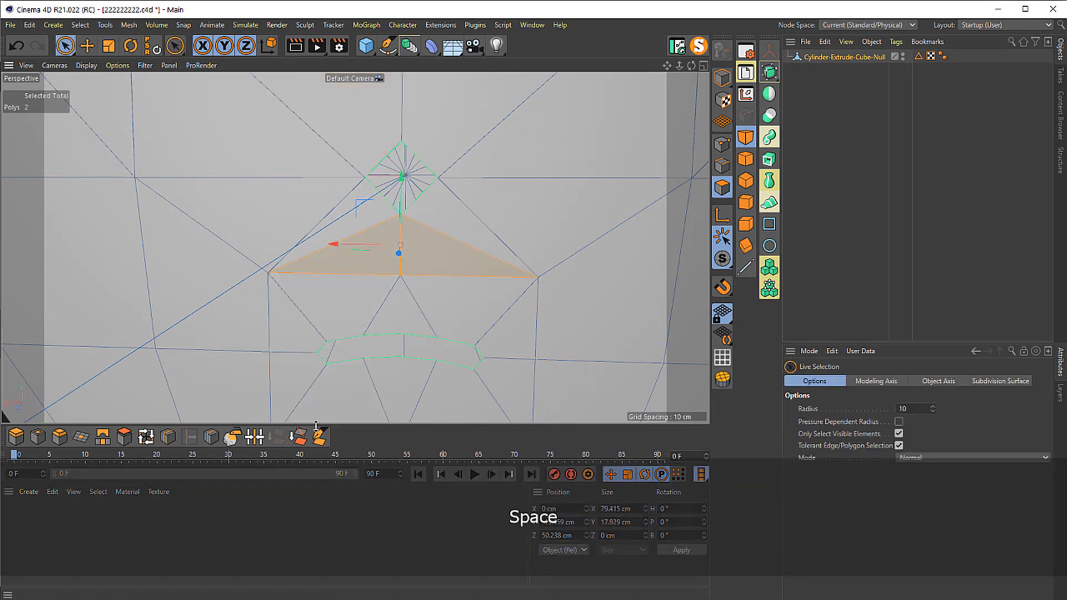
left_click_drag(471, 231, 502, 217)
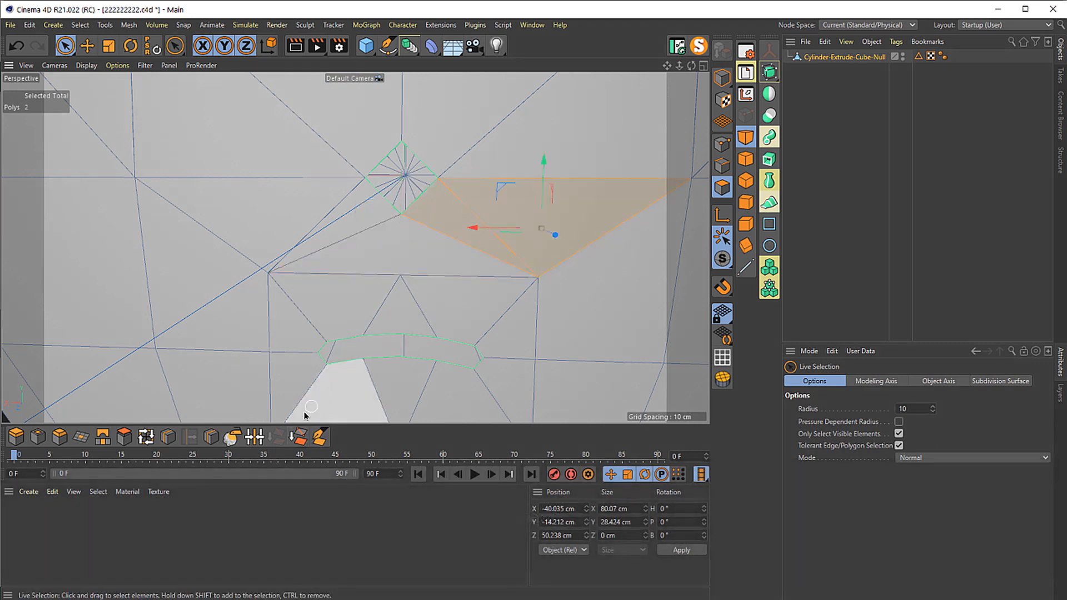
left_click(328, 219)
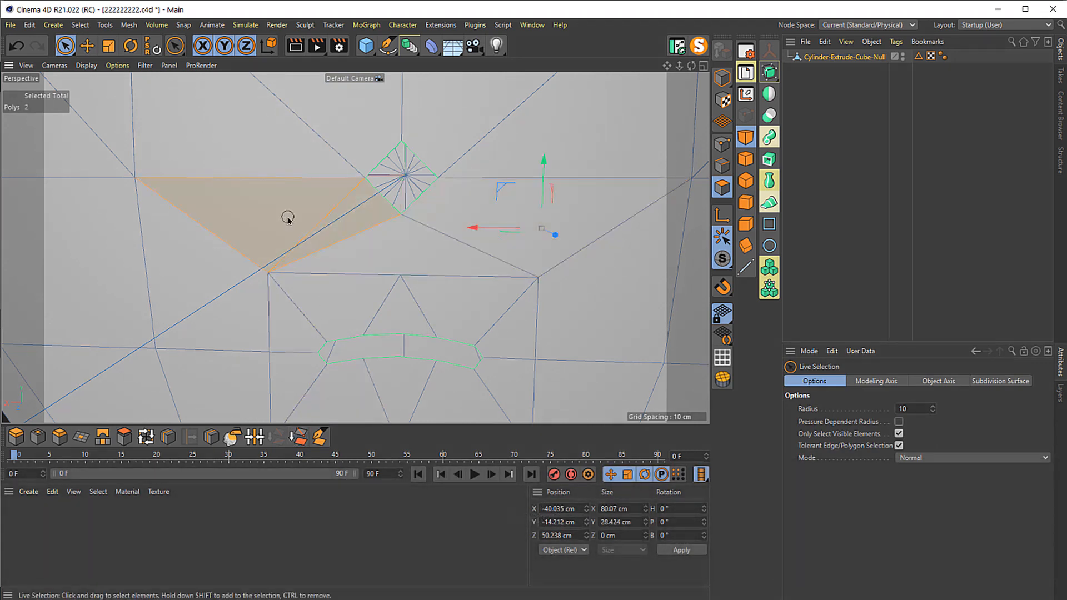
left_click(298, 437)
- Move the middle point of the box's top edge straight down to about Y -32.9 cm
key("w")
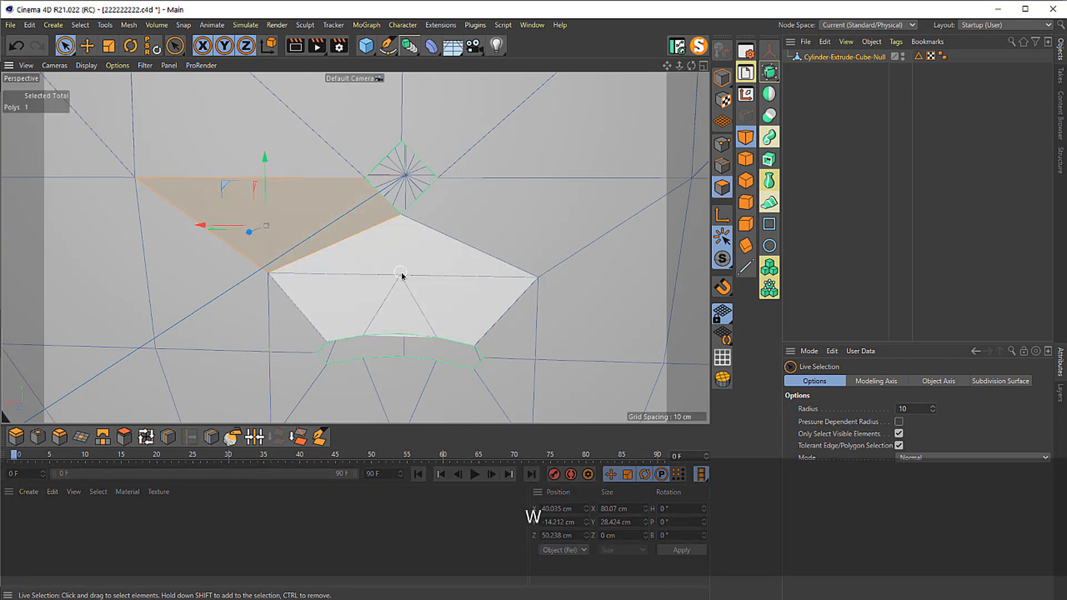
key("Return")
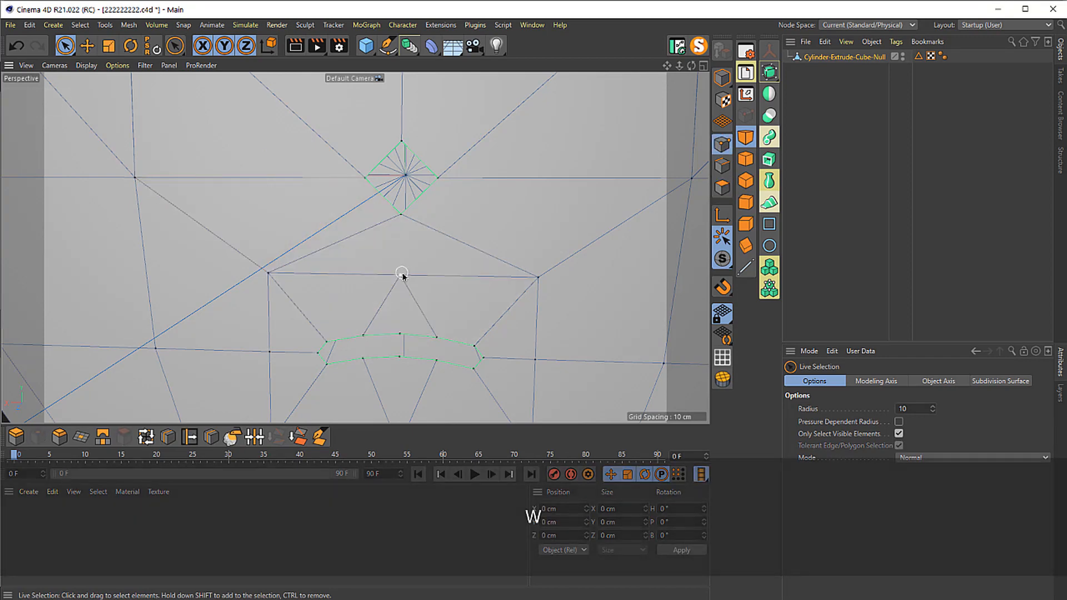
left_click(402, 273)
key("e")
left_click_drag(400, 238, 400, 240)
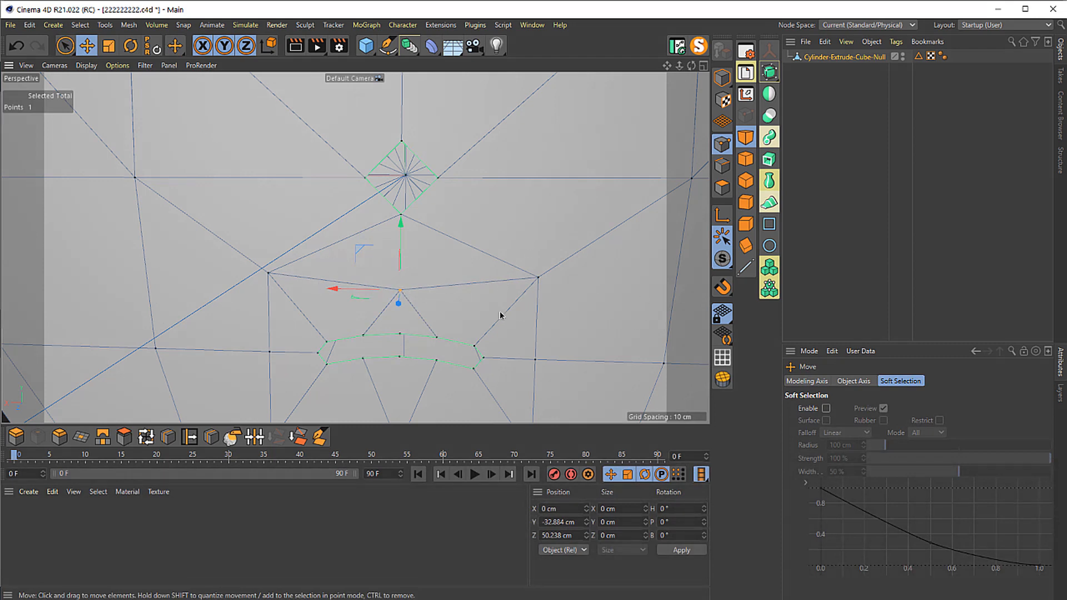
- Hide the world axis lines in the viewport so they stop overlapping the back face mesh
left_click_drag(403, 340, 411, 293)
left_click_drag(437, 332, 312, 364)
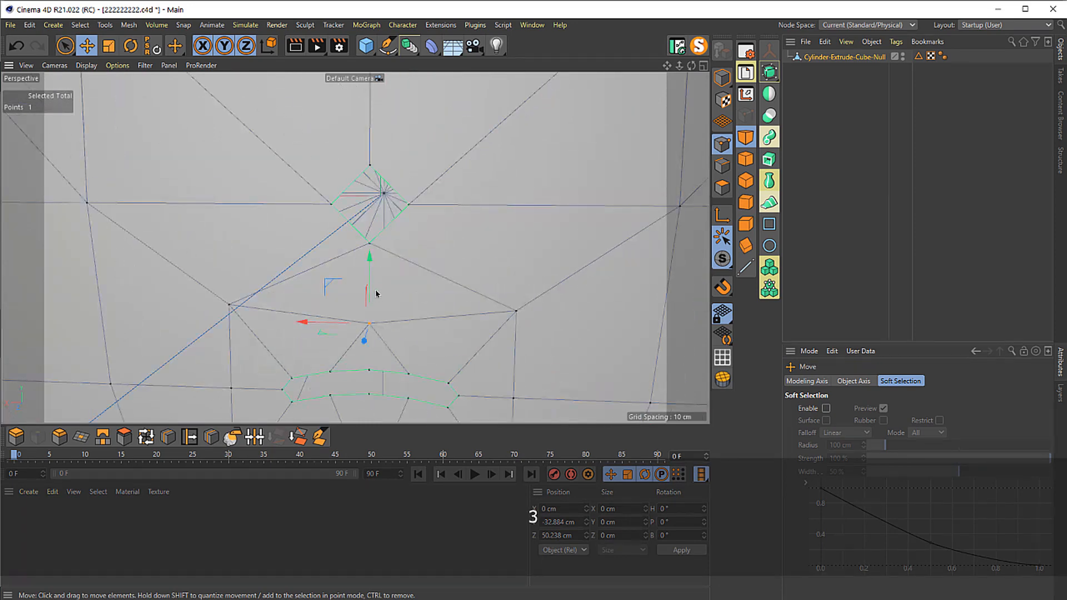
left_click_drag(376, 293, 221, 116)
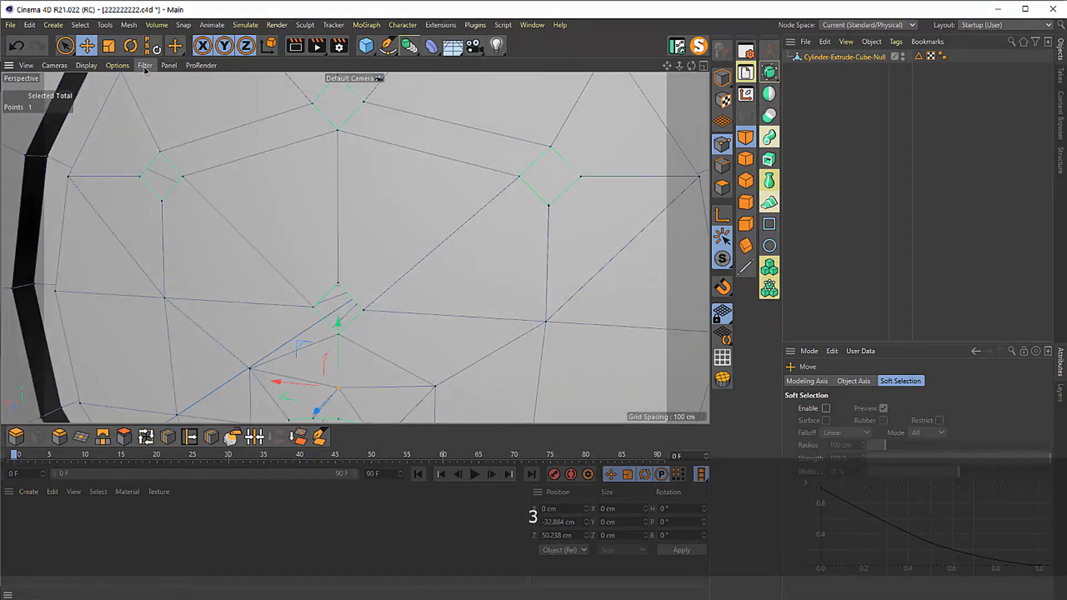
left_click(145, 68)
left_click(171, 283)
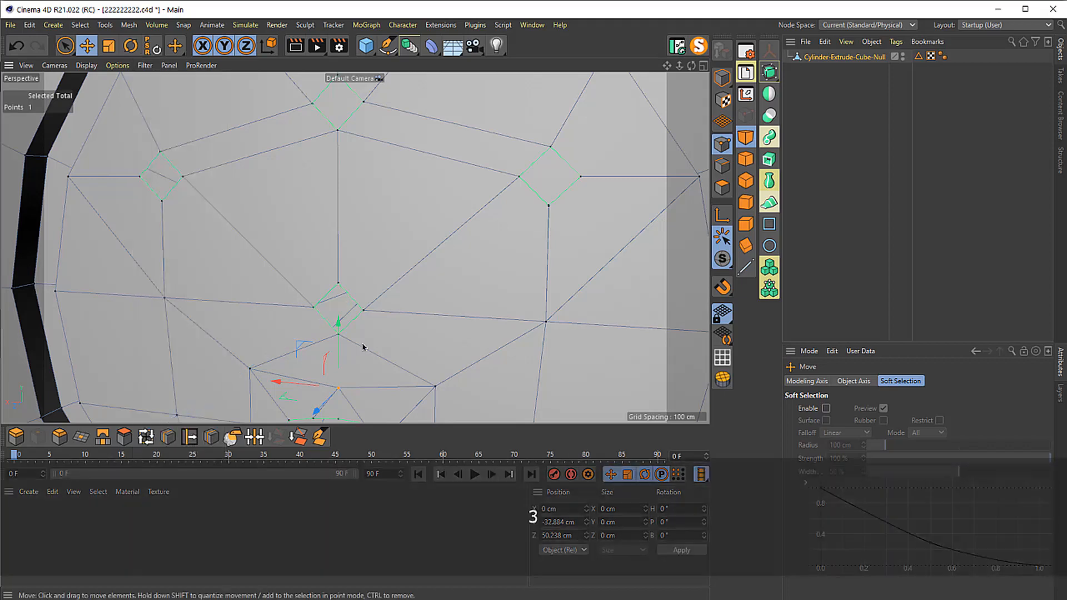
left_click_drag(362, 348, 325, 284)
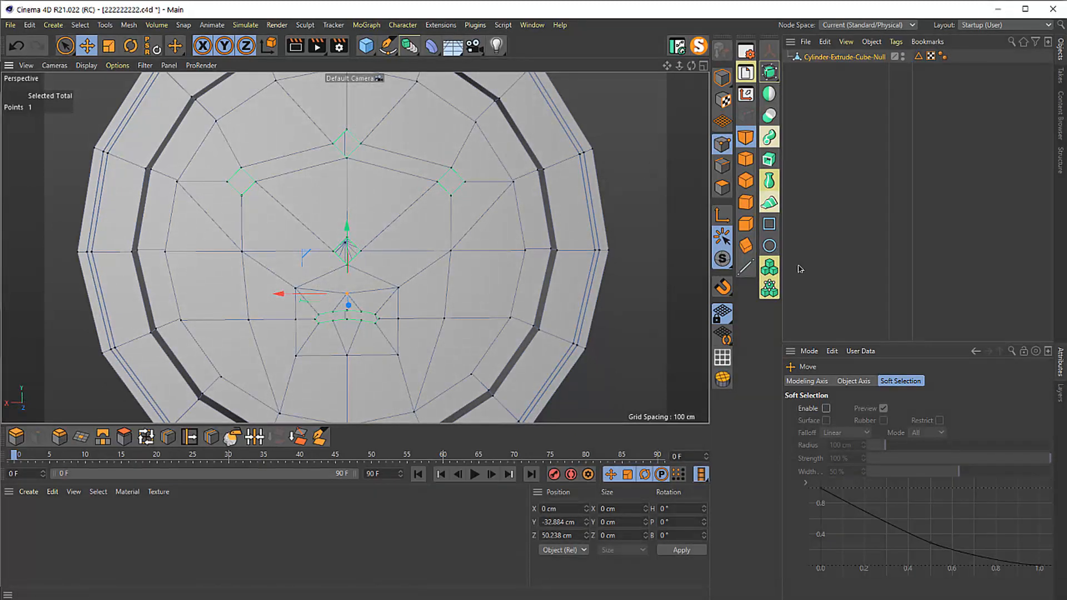
- Deselect the object and disable Mesh Checking in the modeling settings
left_click(829, 255)
left_click(808, 351)
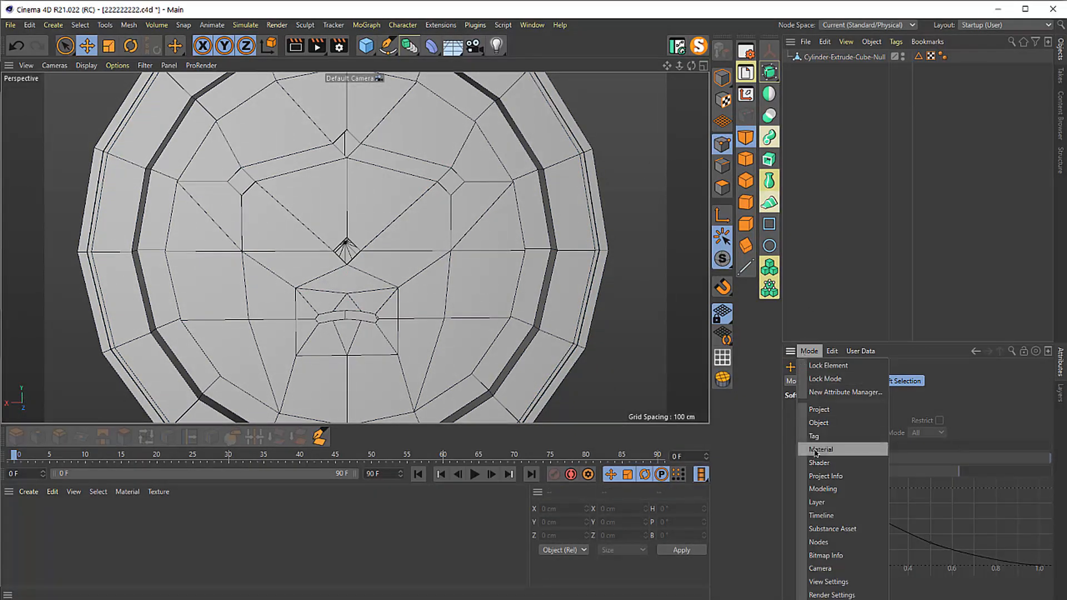
left_click(822, 483)
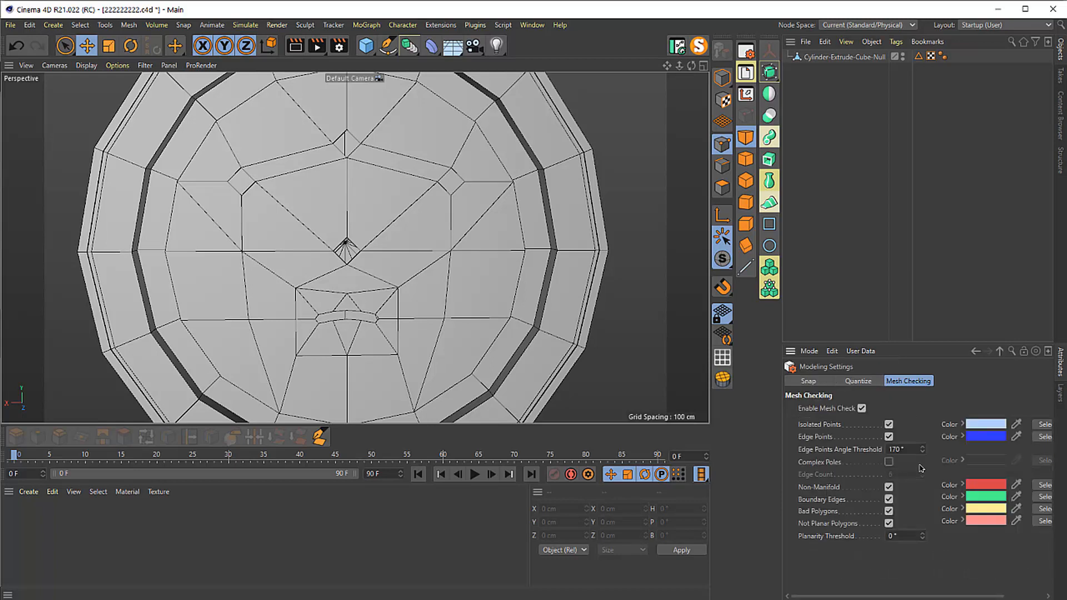
left_click(861, 408)
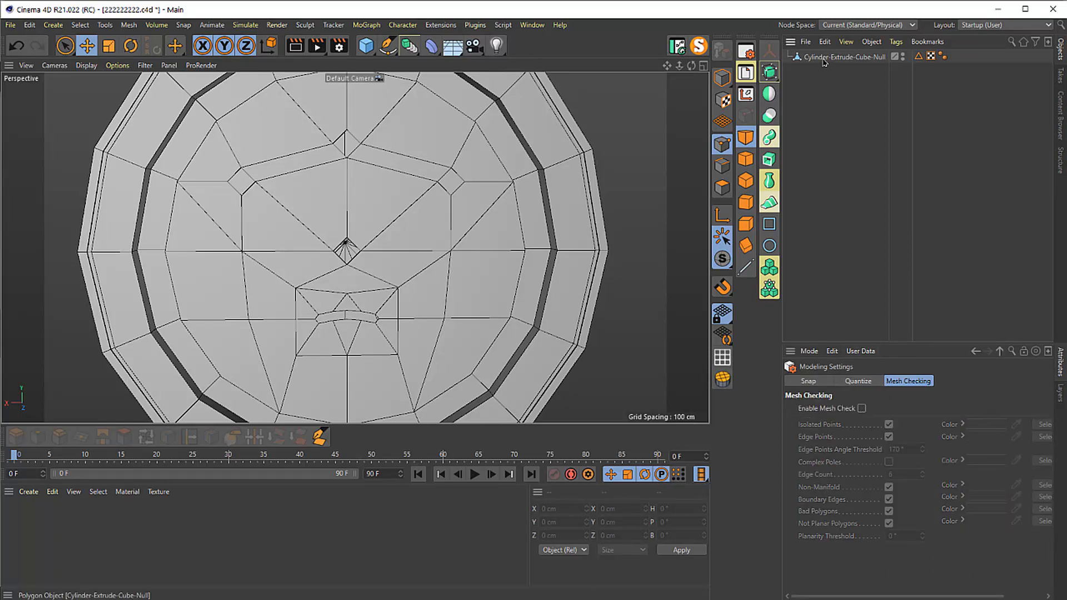
- Nest the Cylinder-Extrude-Cube-Null mesh under a new Subdivision Surface, then switch its smoothing off to work on the base mesh
left_click(769, 72)
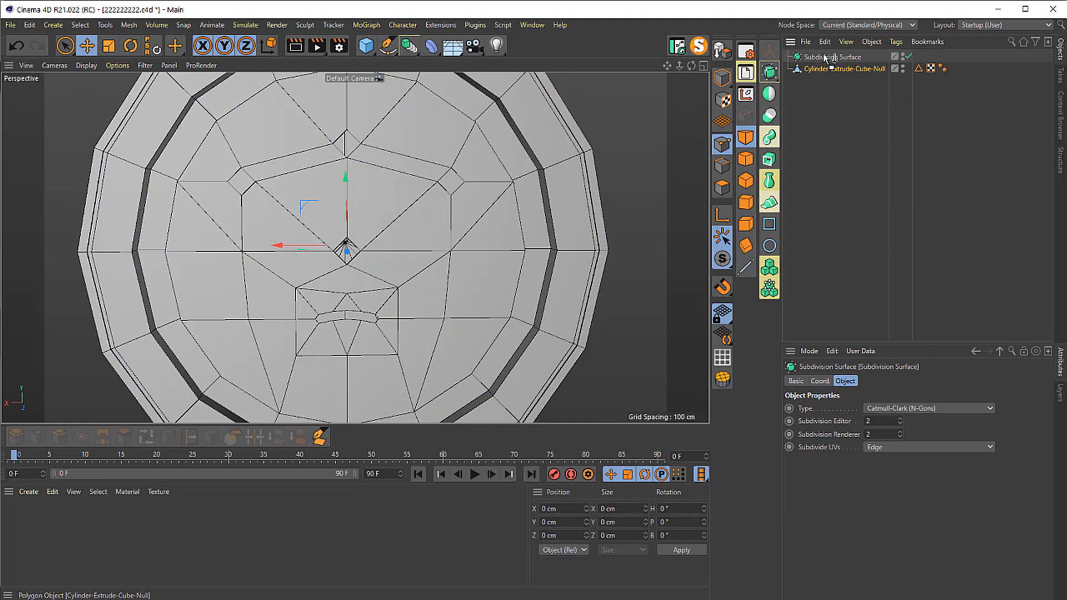
left_click_drag(821, 57, 823, 57)
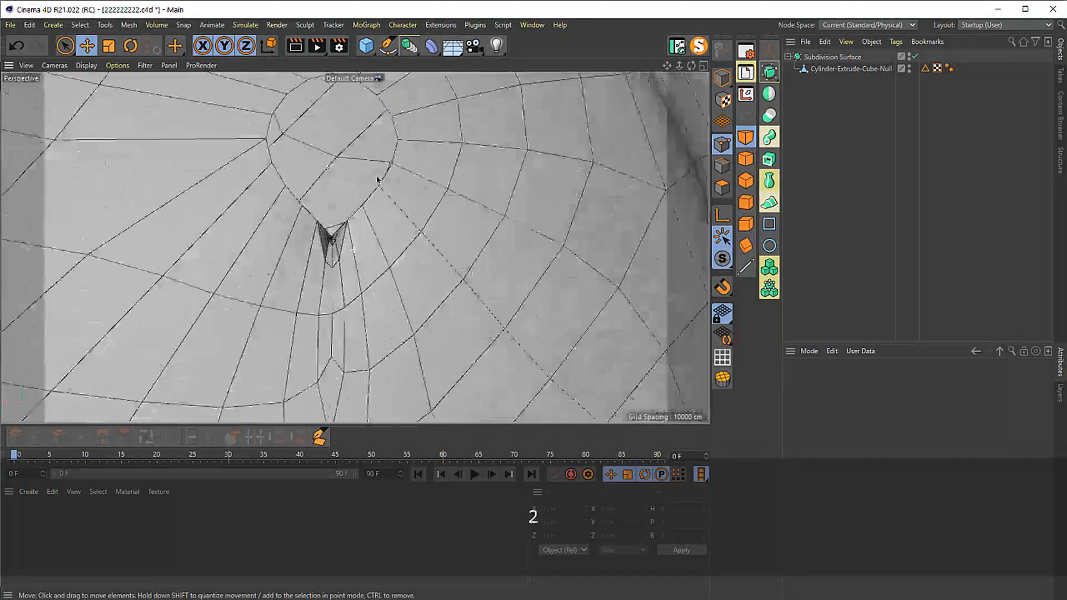
left_click(832, 57)
key("q")
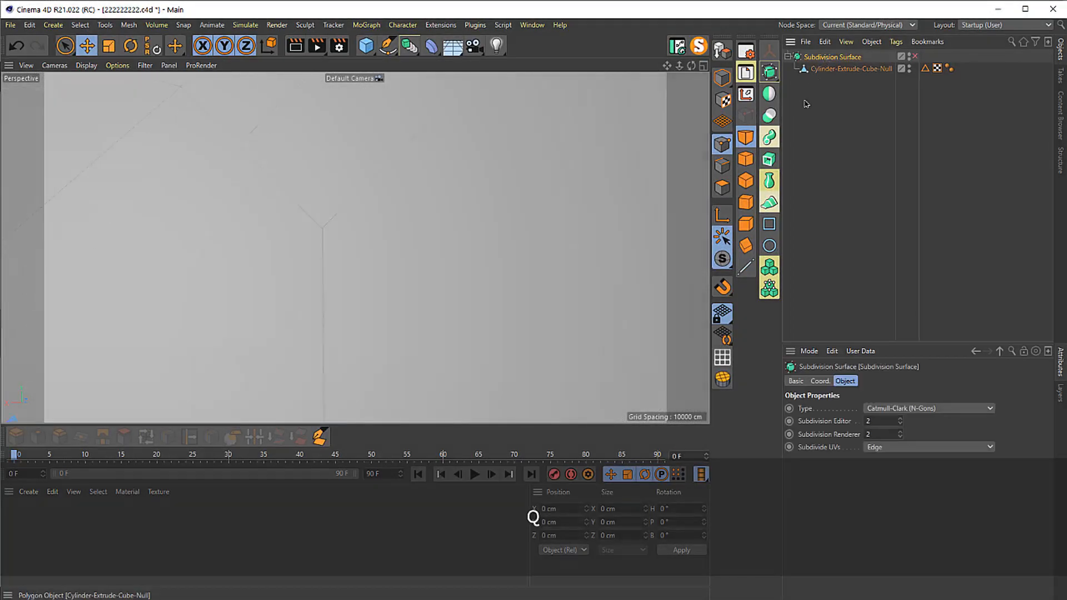
- Dissolve the thin sliver below the right diamond's bottom corner into the polygon beside it and delete the leftover point
left_click(833, 69)
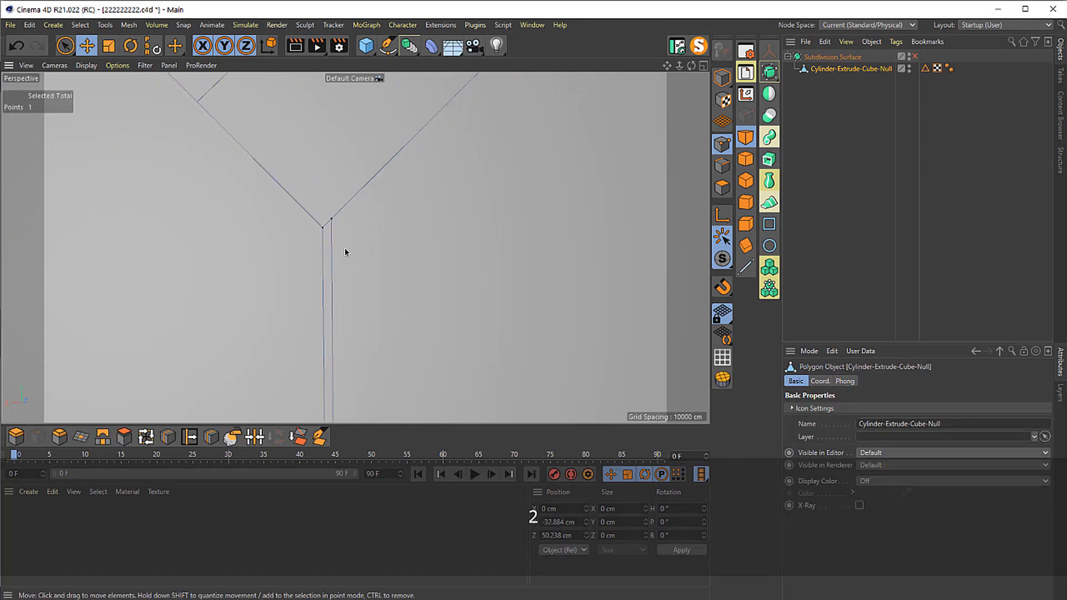
left_click(722, 188)
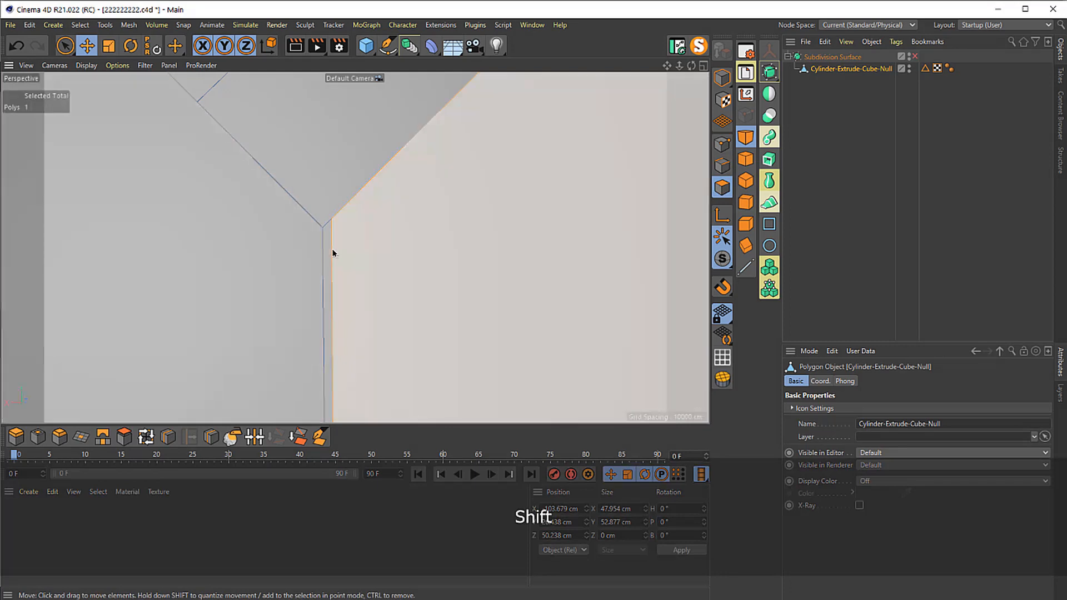
left_click(328, 255, "shift")
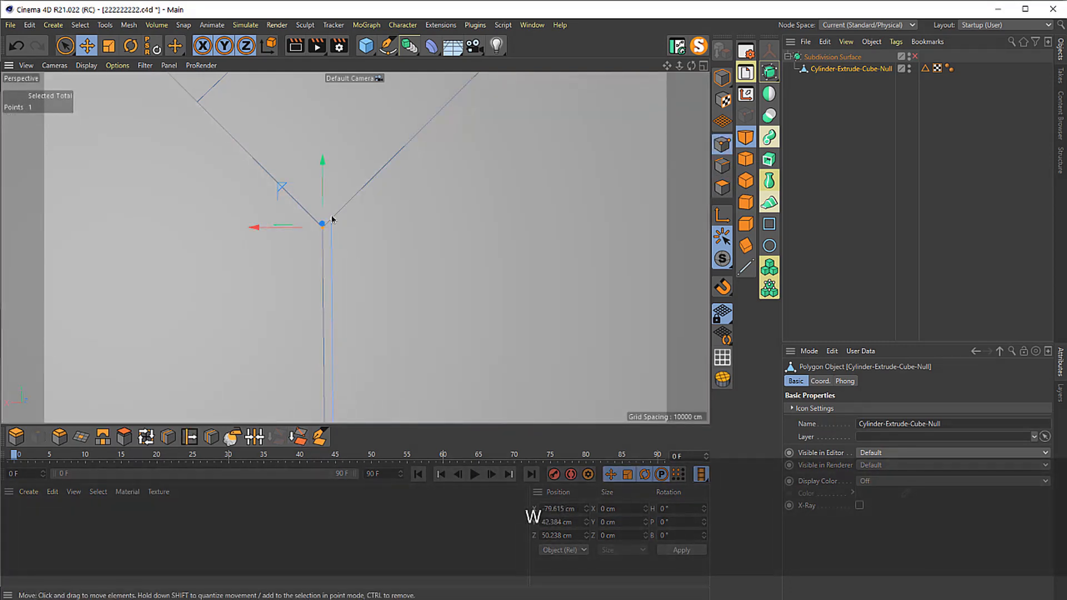
left_click(331, 220)
key("Delete")
- Dissolve the matching sliver below the left diamond's bottom corner into the outer polygon beside it and delete its leftover point
key("2")
left_click_drag(464, 219, 313, 384)
key("1")
left_click_drag(383, 345, 444, 246)
key("2")
key("1")
key("2")
key("1")
key("2")
key("1")
key("2")
key("c")
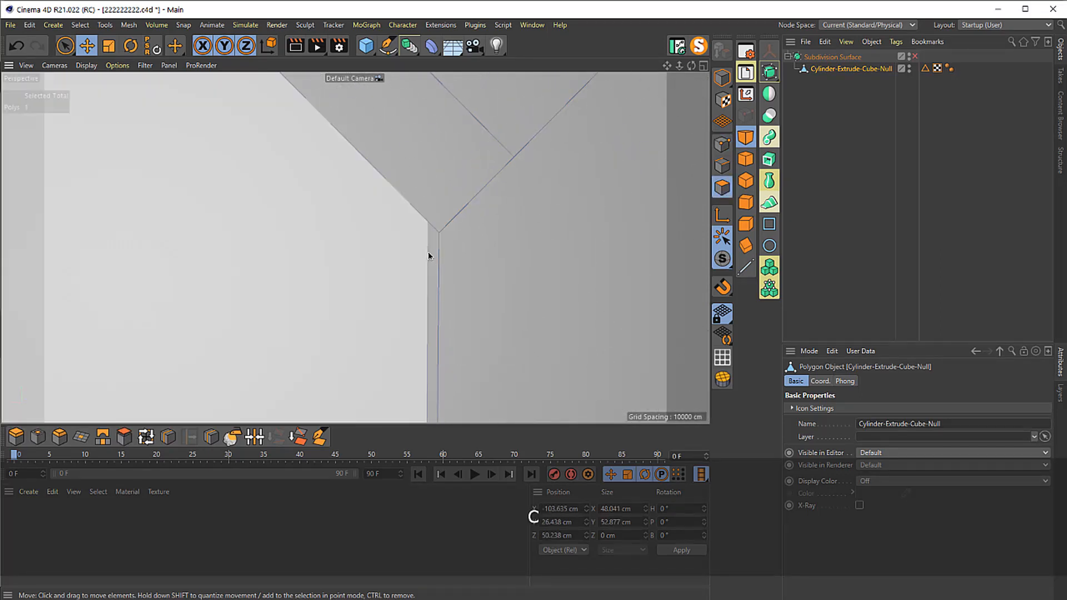
left_click(431, 255)
left_click(341, 243, "shift")
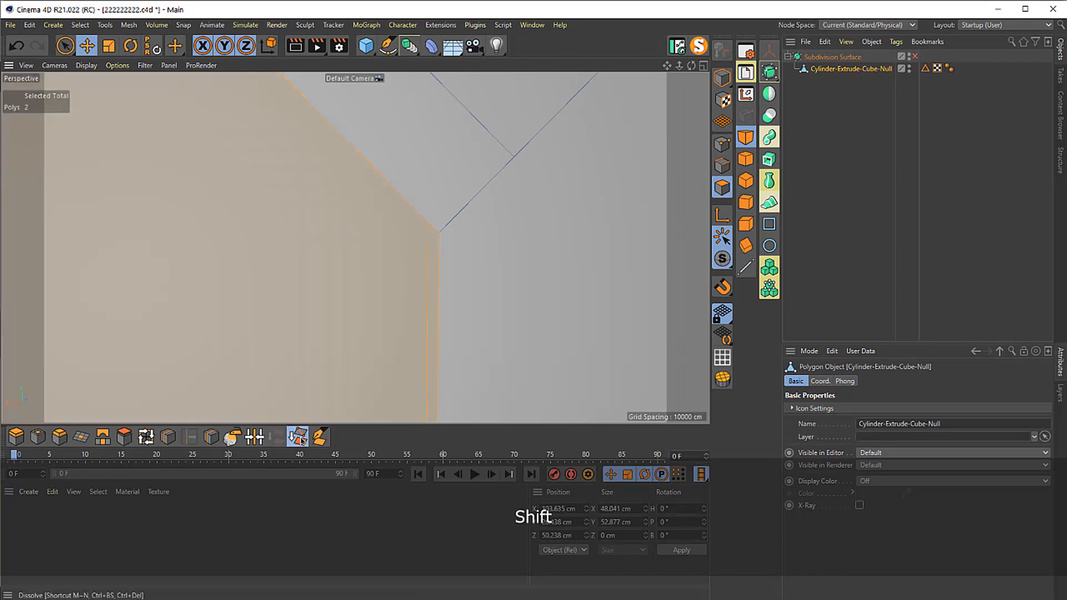
left_click(301, 438)
key("w")
left_click(426, 222)
key("Delete")
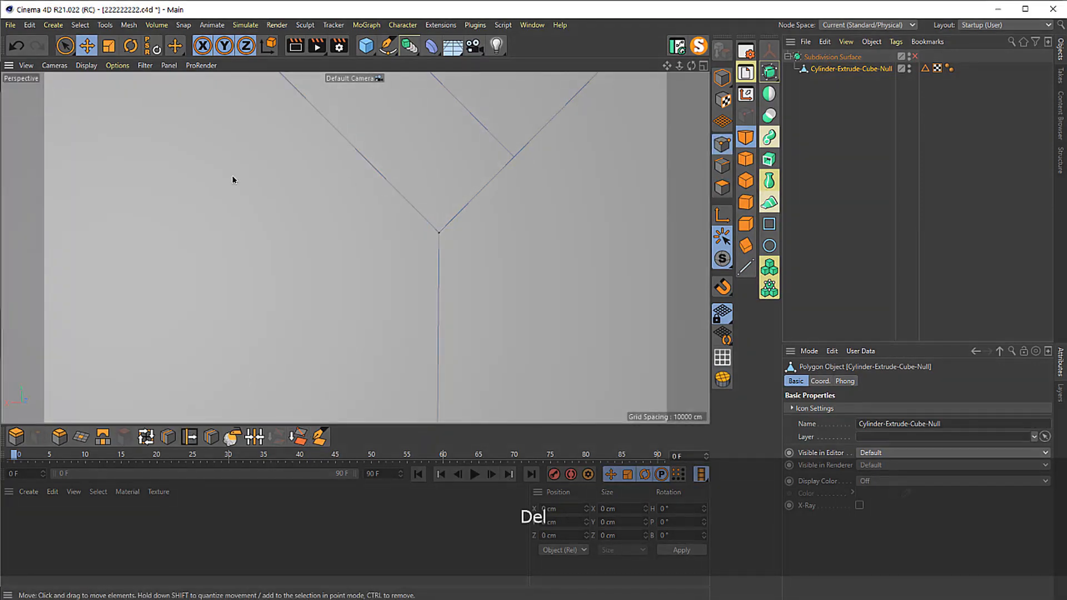
- Turn the Subdivision Surface back on, check the smoothed back face, and reselect the Cylinder-Extrude-Cube-Null mesh
left_click_drag(277, 170, 169, 381)
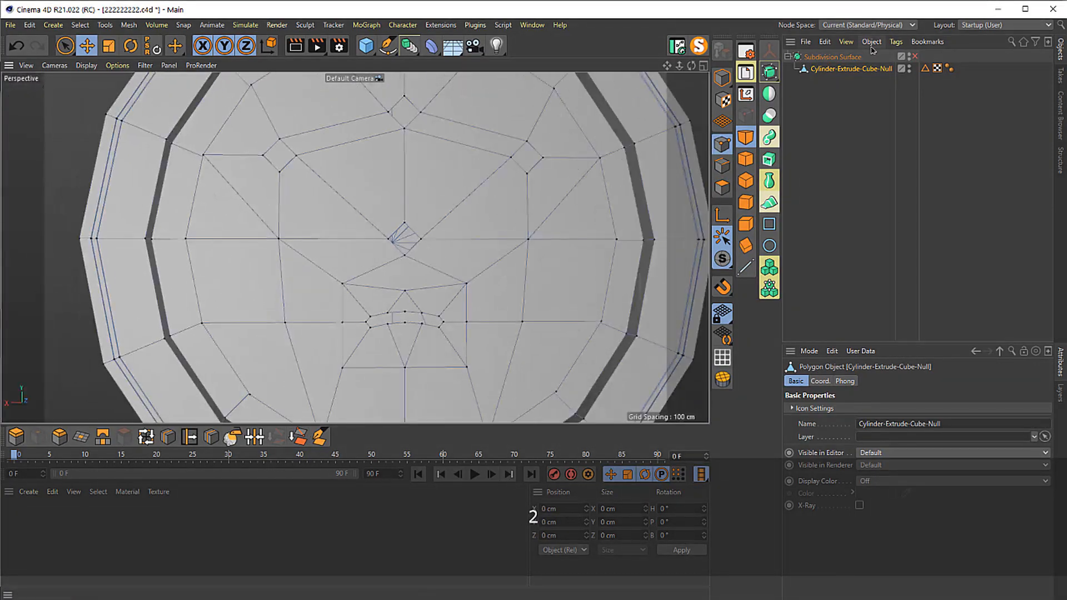
left_click(835, 57)
key("q")
left_click(825, 143)
left_click_drag(366, 182, 448, 188)
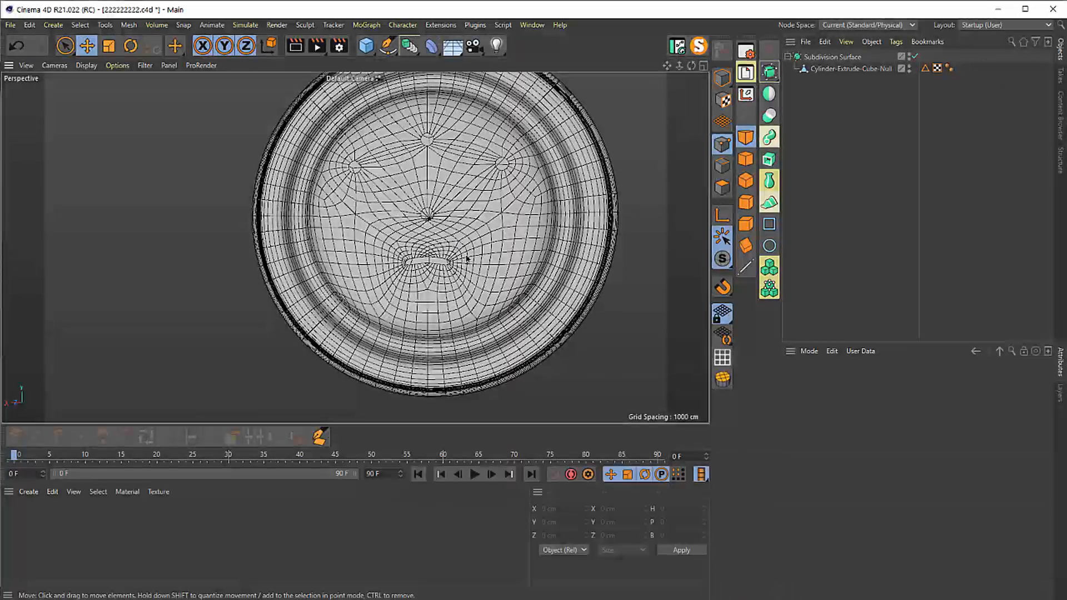
left_click(819, 72)
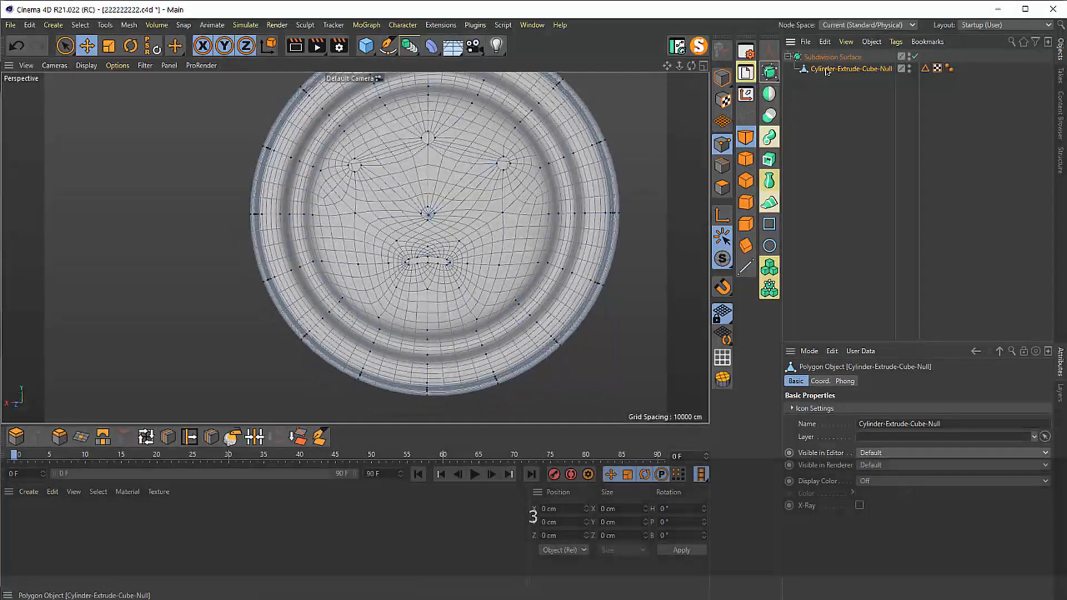
- With smoothing switched off, add supporting loop cuts around the back face's circular rings, the last at about 88.5% offset
key("q")
key("2")
left_click_drag(561, 261, 472, 312)
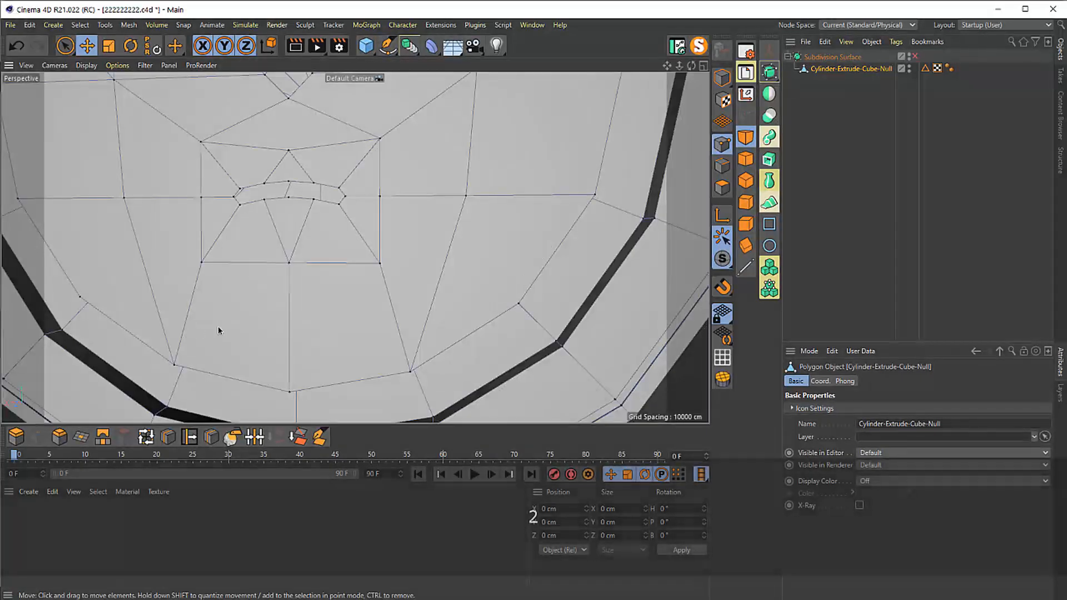
key("k")
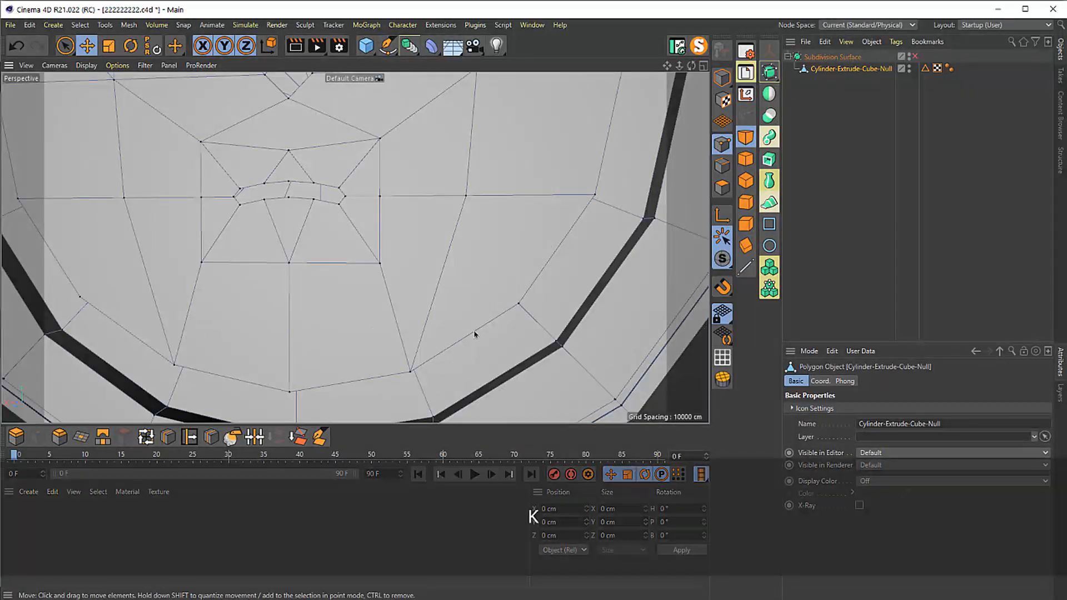
key("l")
key("3")
key("2")
left_click_drag(419, 357, 467, 244)
key("3")
- Display the smoothed back face in Gouraud shading without lines to check the rings, then switch the smoothing off again
key("q")
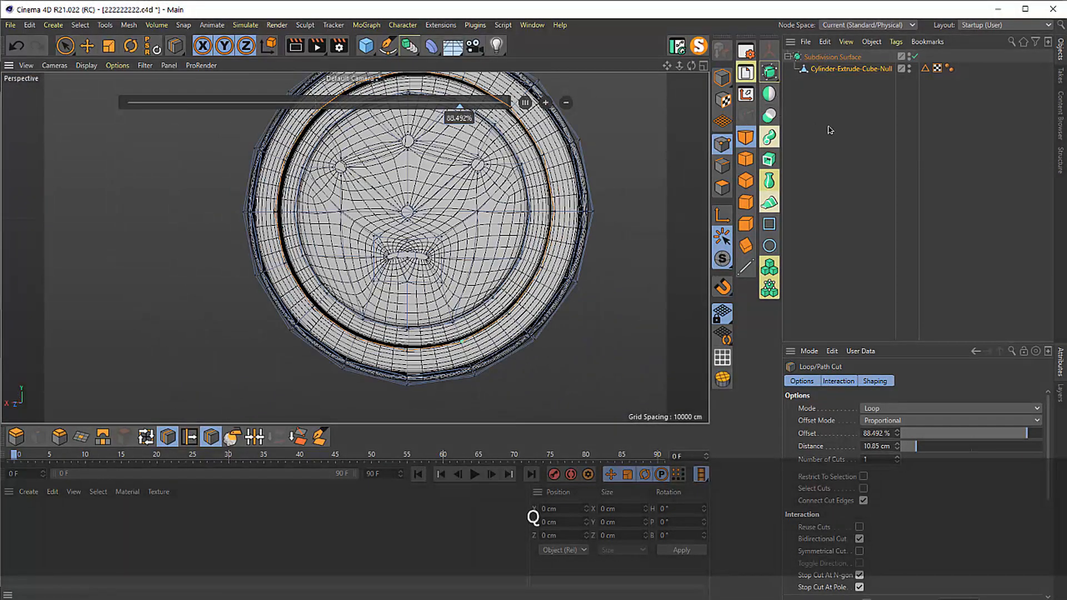
key("n")
key("a")
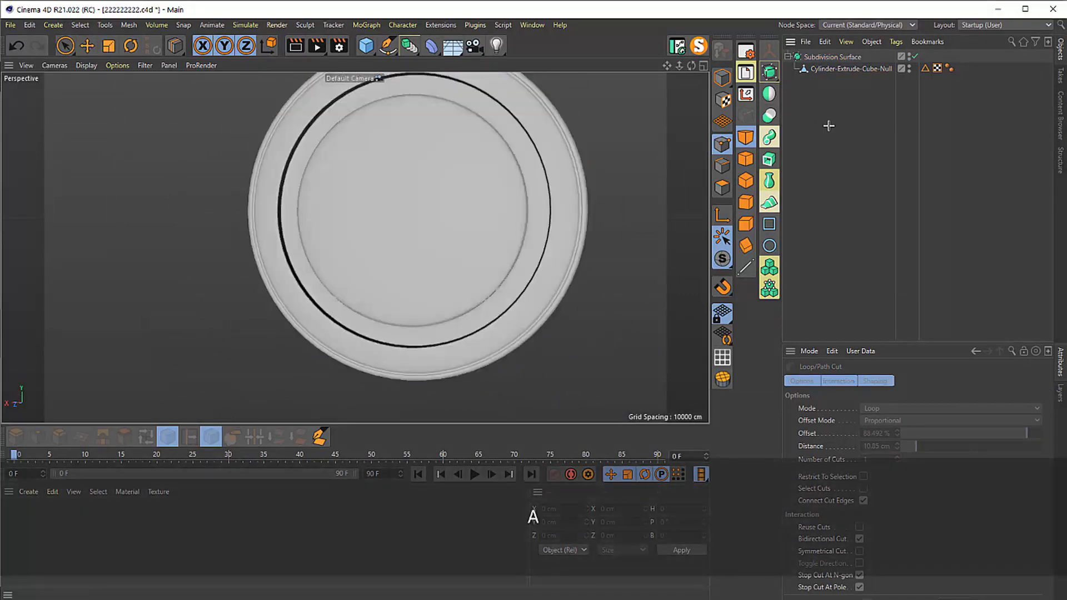
key("3")
left_click_drag(488, 200, 388, 210)
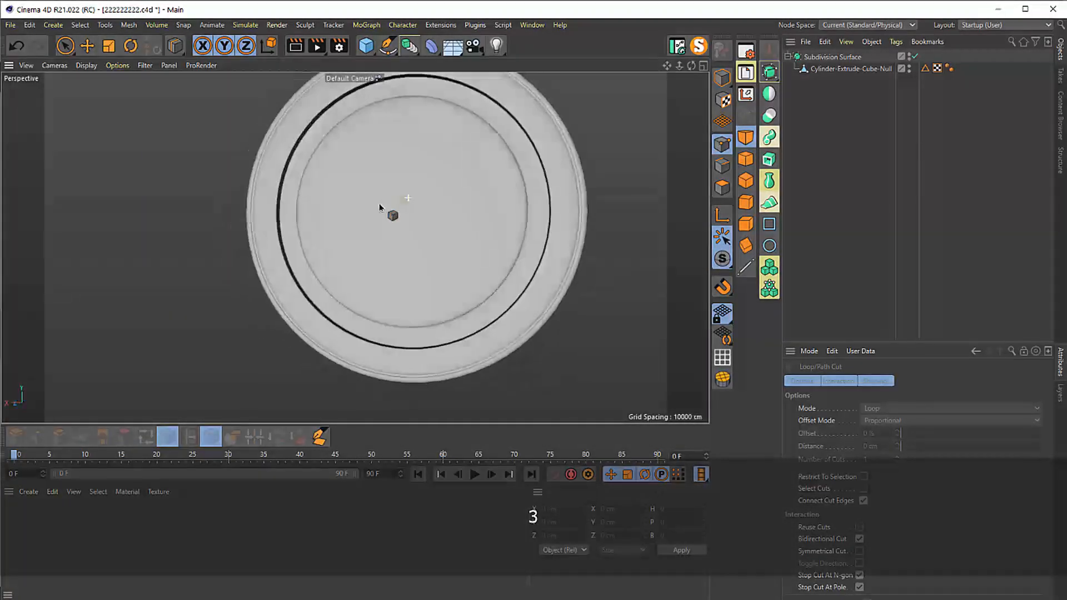
left_click(828, 58)
key("q")
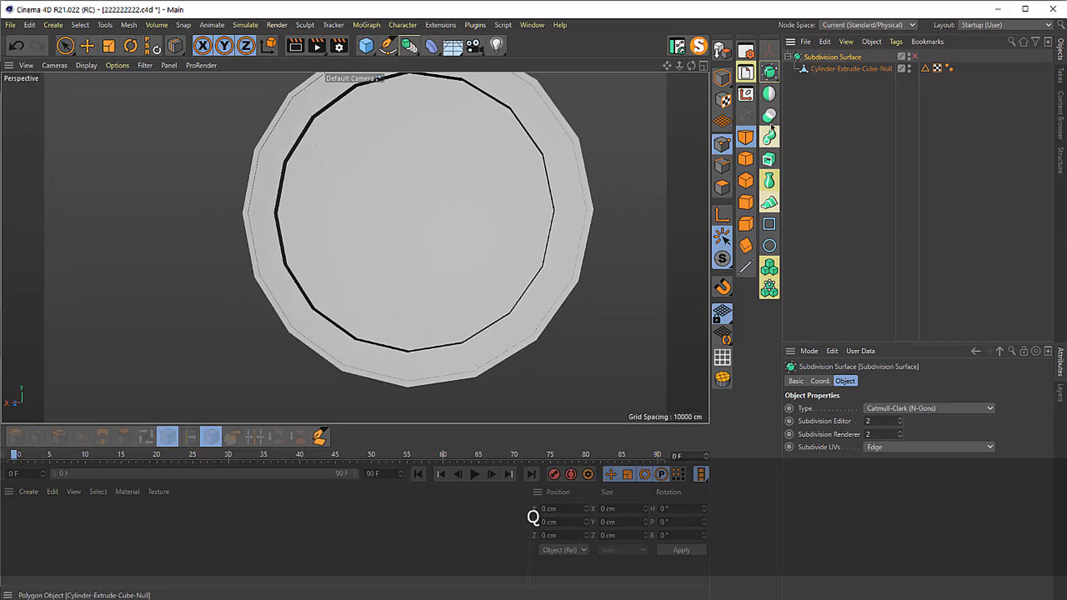
- Select the curved slot's outline edges on the Cylinder-Extrude-Cube-Null mesh and extrude them about 10 cm inward
left_click(823, 69)
key("e")
left_click_drag(411, 245, 467, 156)
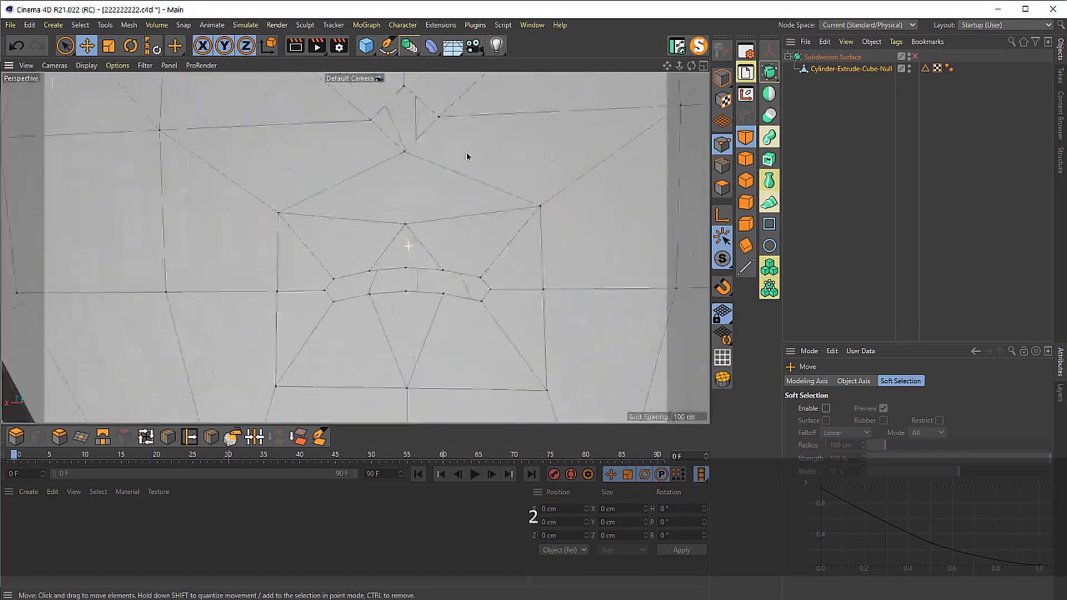
key("Return")
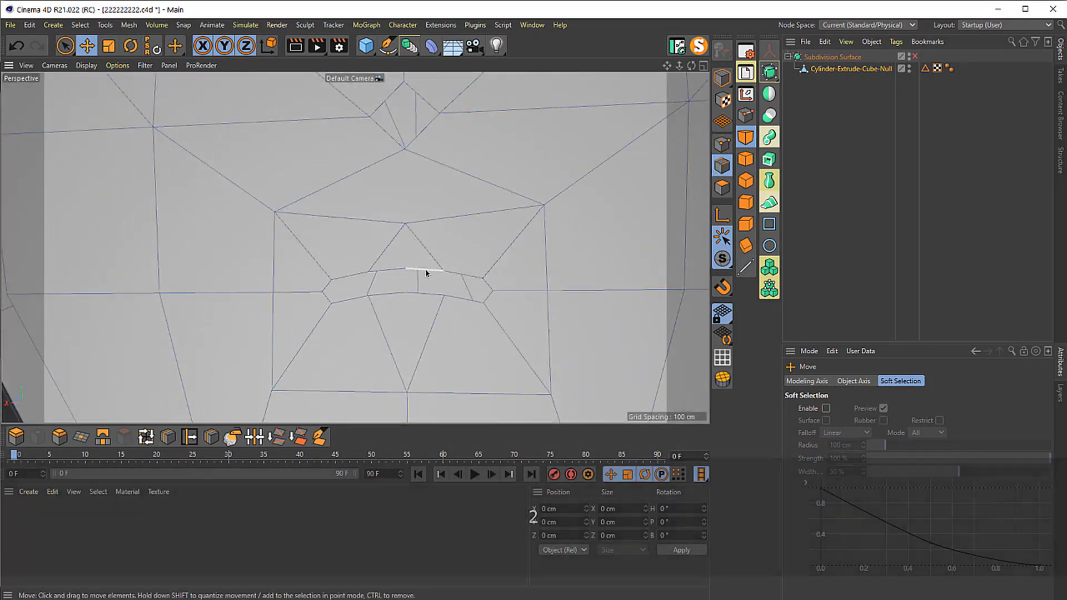
double_click(426, 272)
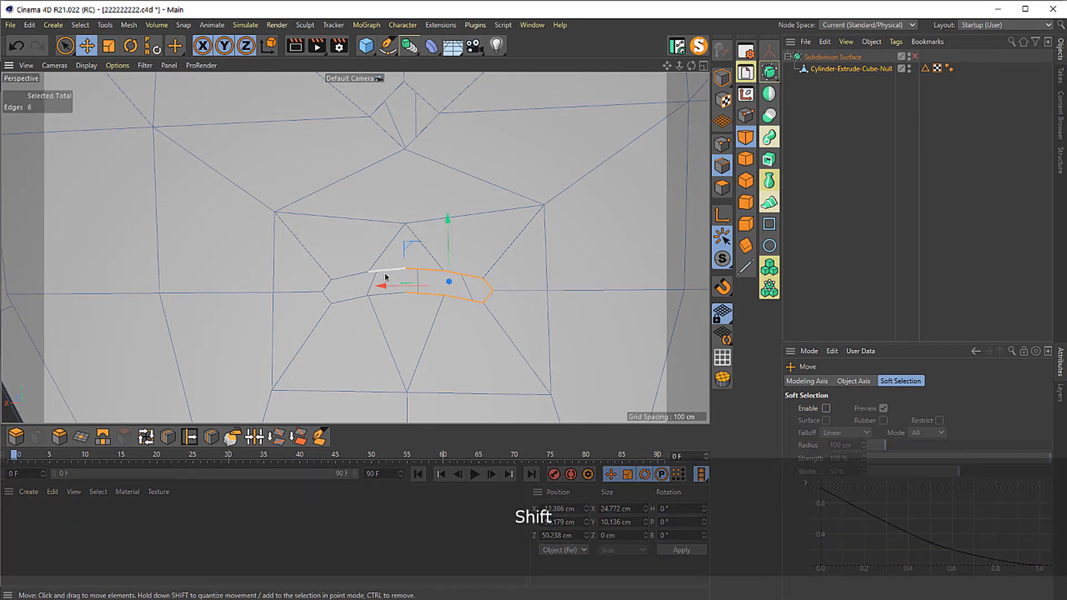
mouse_move(404, 295)
left_mouse_down("alt")
mouse_move(370, 348)
mouse_move(396, 308)
left_mouse_up("alt")
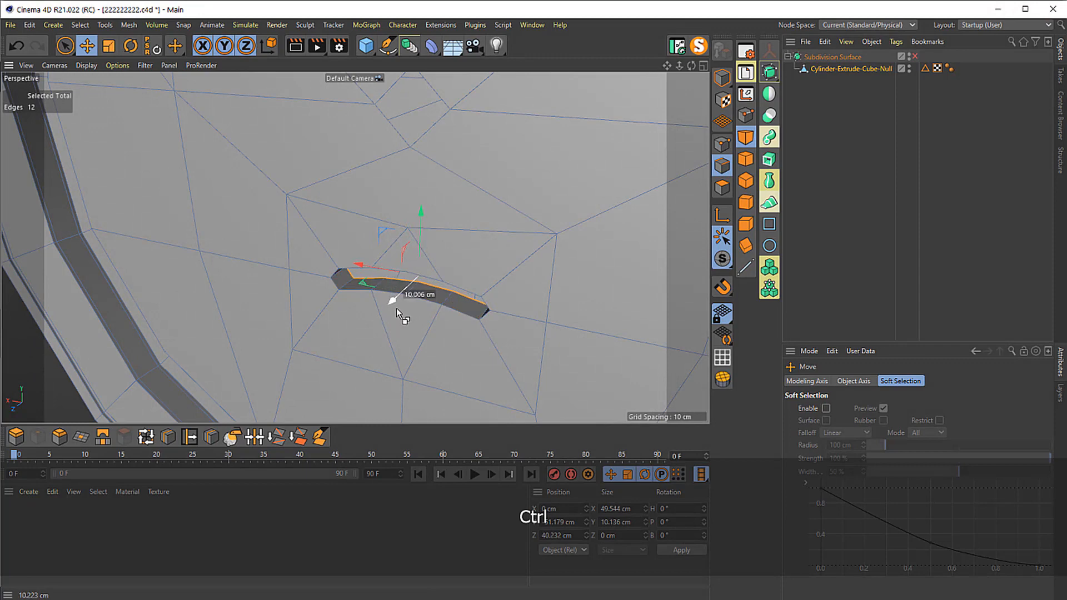
- Select the four outline edges of the centre diamond and scale them down to about 13.5 cm
key("2")
left_click_drag(414, 155, 413, 213)
key("1")
left_click_drag(413, 213, 498, 276)
key("2")
key("3")
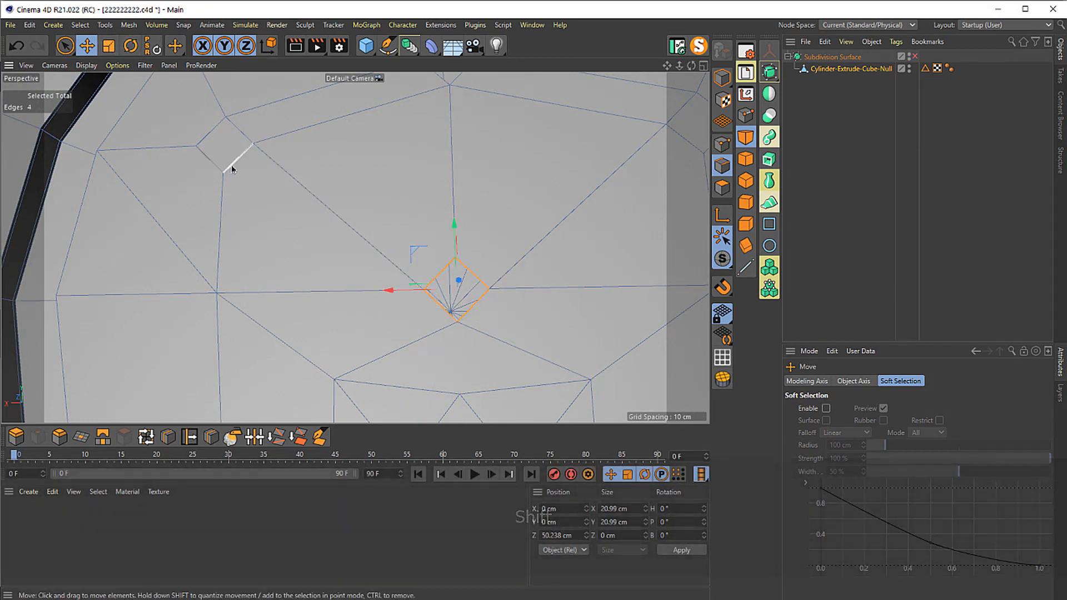
left_click(107, 47)
left_click_drag(550, 207, 533, 269)
- Scale down the outline edges of the right diamond and the top diamond, the top one to about 14.1 cm
key("e")
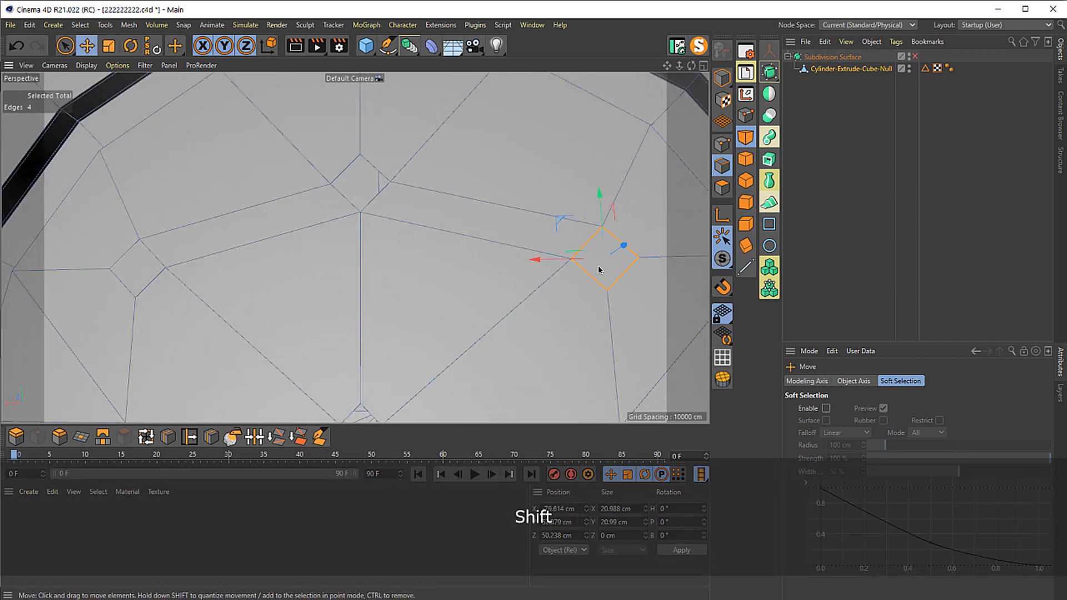
key("t")
left_click_drag(598, 270, 371, 258)
key("e")
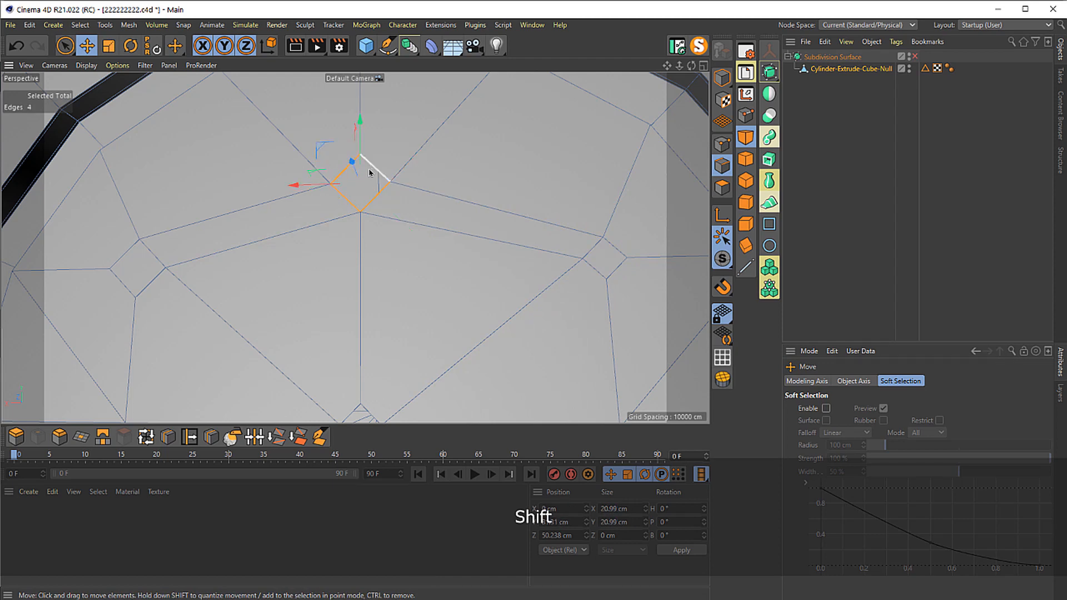
key("t")
left_click_drag(469, 178, 338, 273)
key("1")
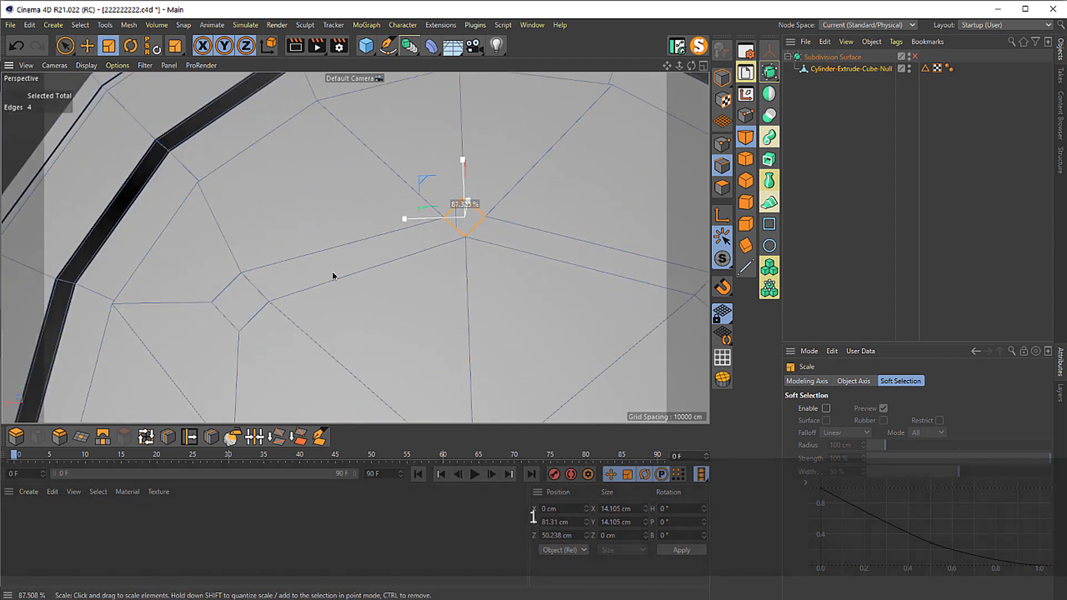
- Scale the left diamond's outline down to 16.425 cm and copy that size to the top diamond's X and Y
left_click(234, 326)
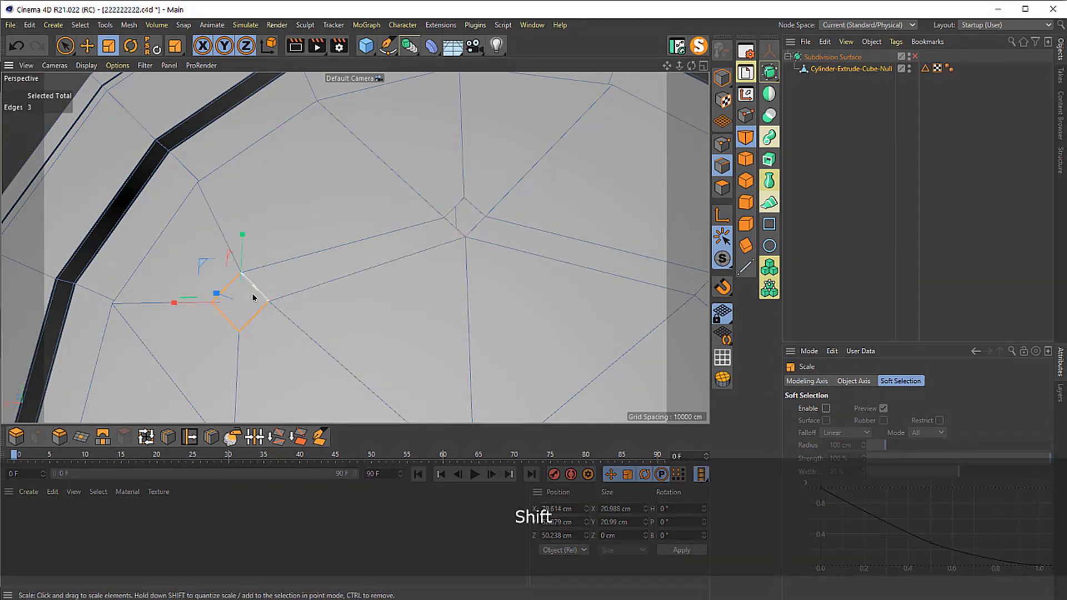
left_click_drag(518, 294, 435, 324)
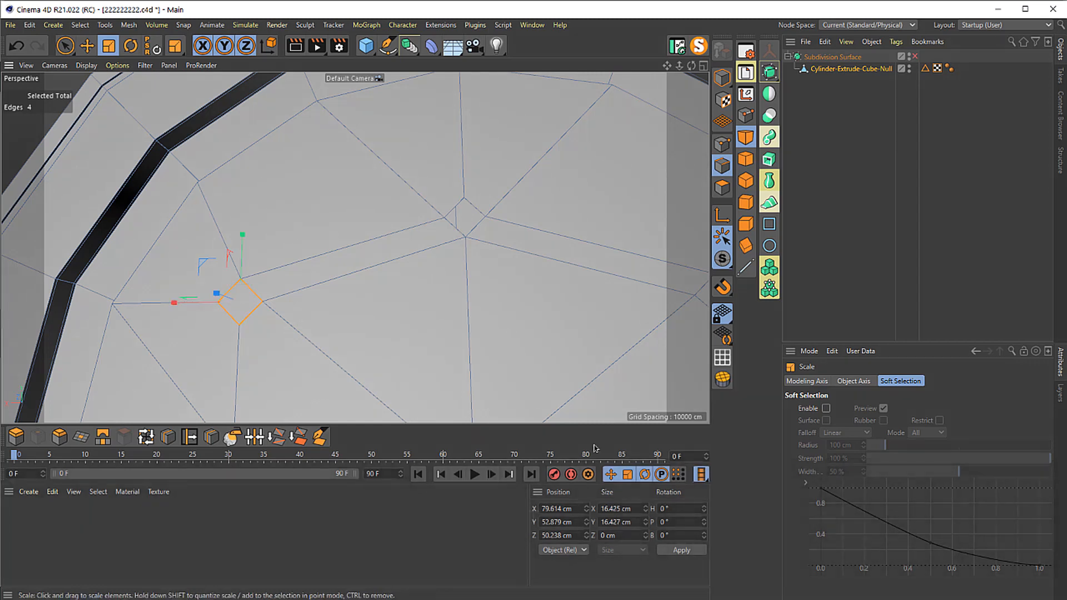
key("ctrl+c")
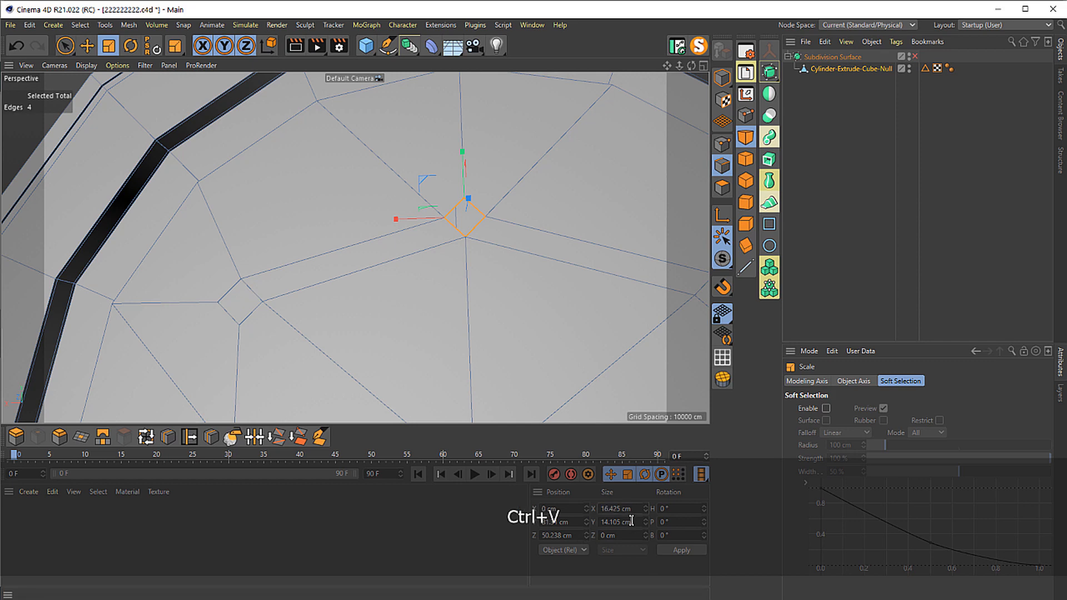
key("Return")
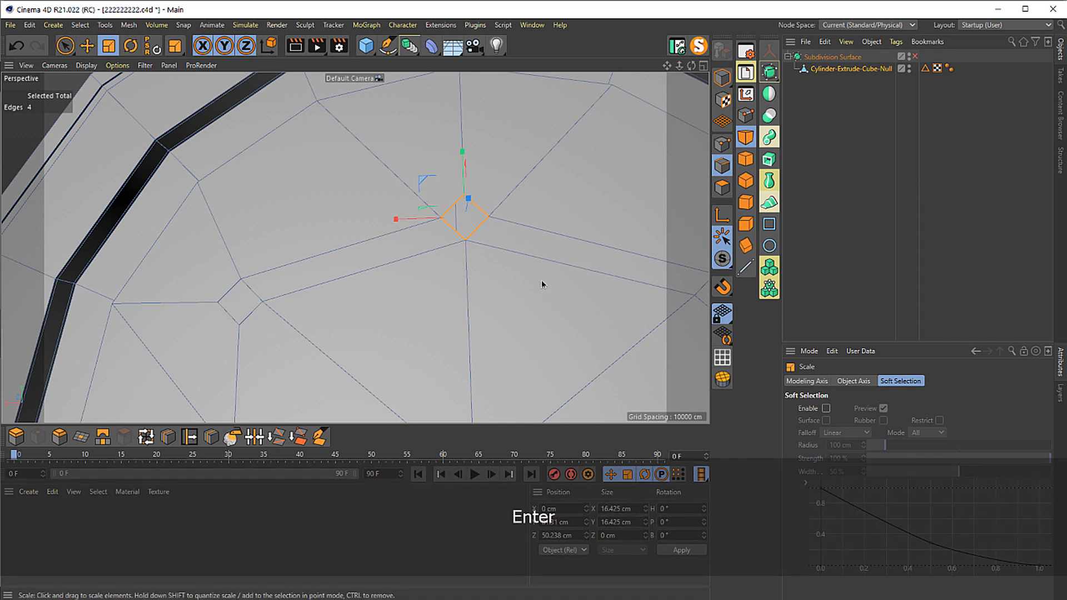
- Select the right diamond's four outline edges and set their X and Y size to 16.425 cm
key("2")
left_click_drag(541, 280, 471, 285)
key("1")
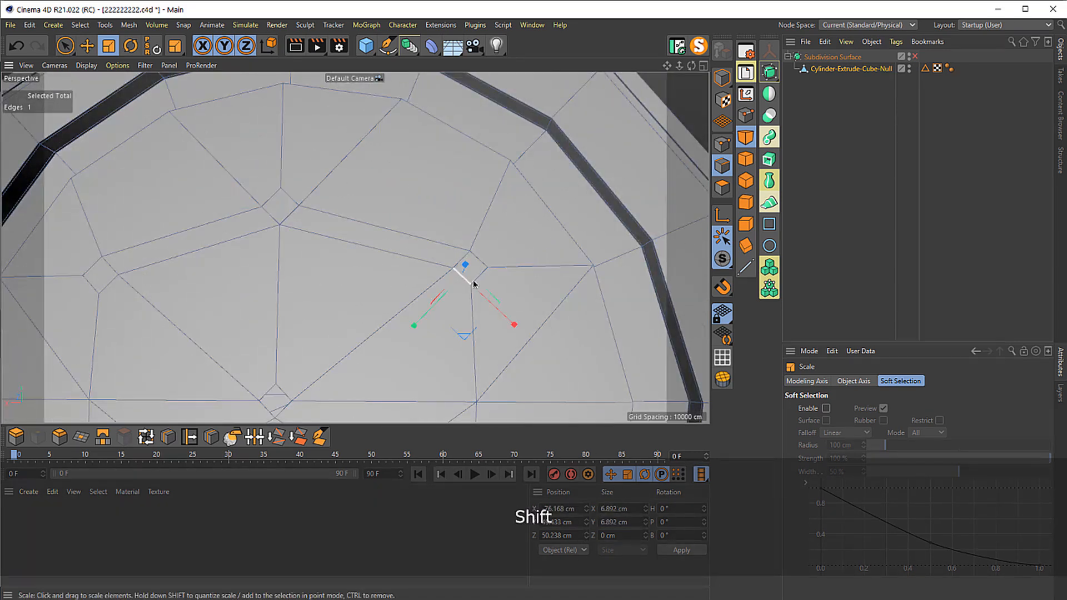
left_click(463, 265, "shift")
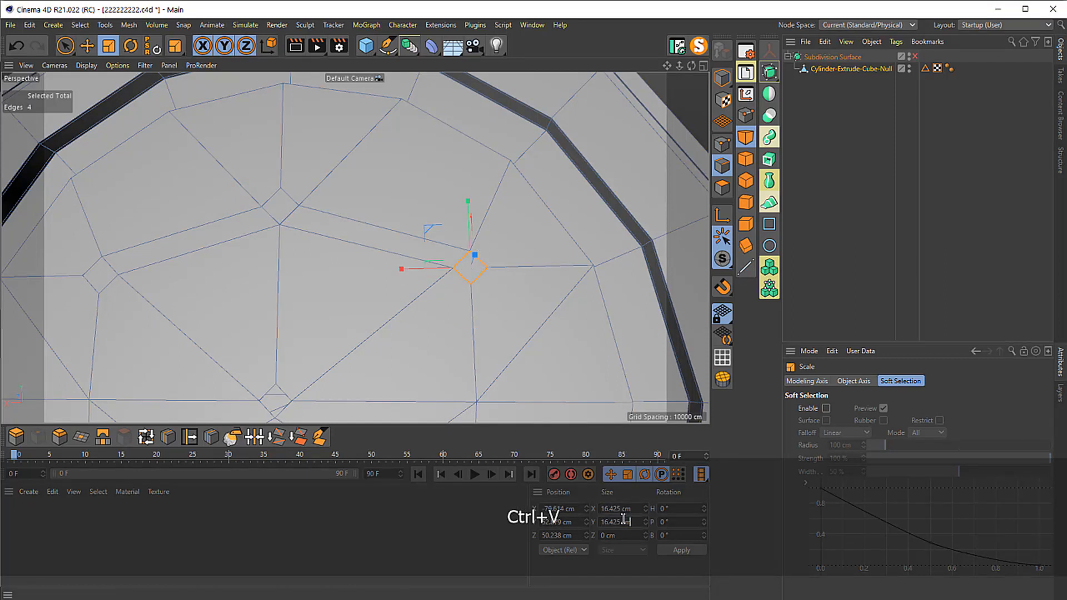
key("Return")
- Select the centre diamond's four outline edges and set their X and Y size to 16.425 cm
scroll(374, 281, "up", 3)
key("2")
left_click_drag(373, 281, 358, 281)
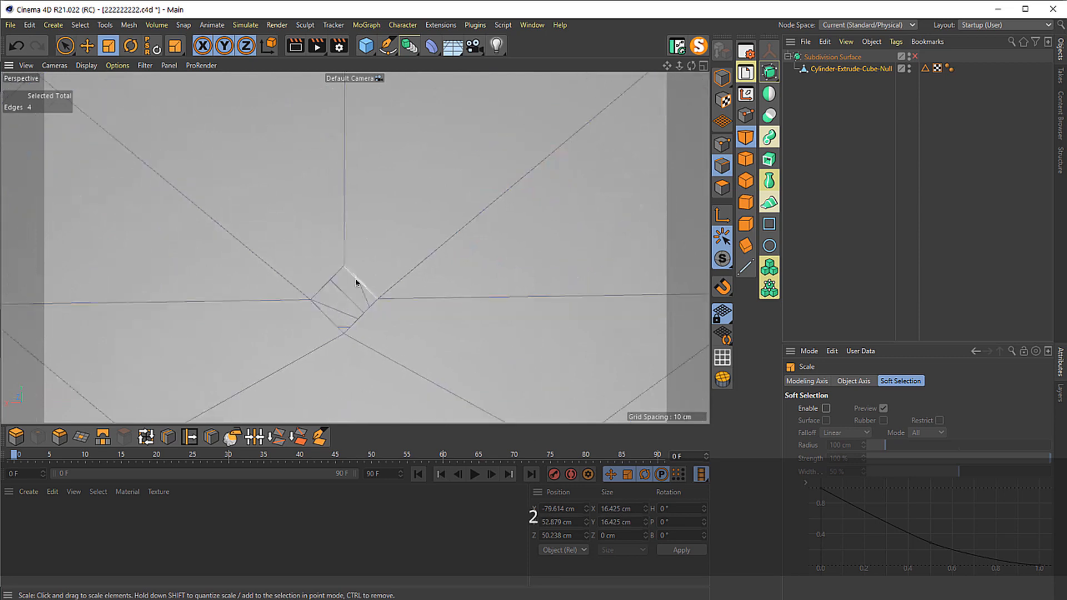
key("e")
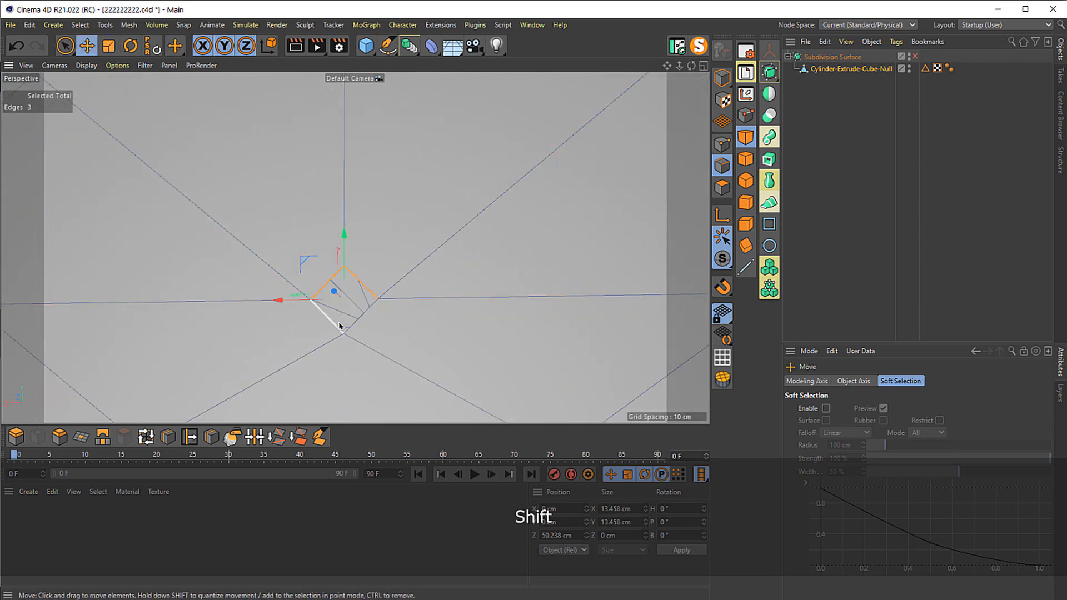
left_click(361, 329, "shift")
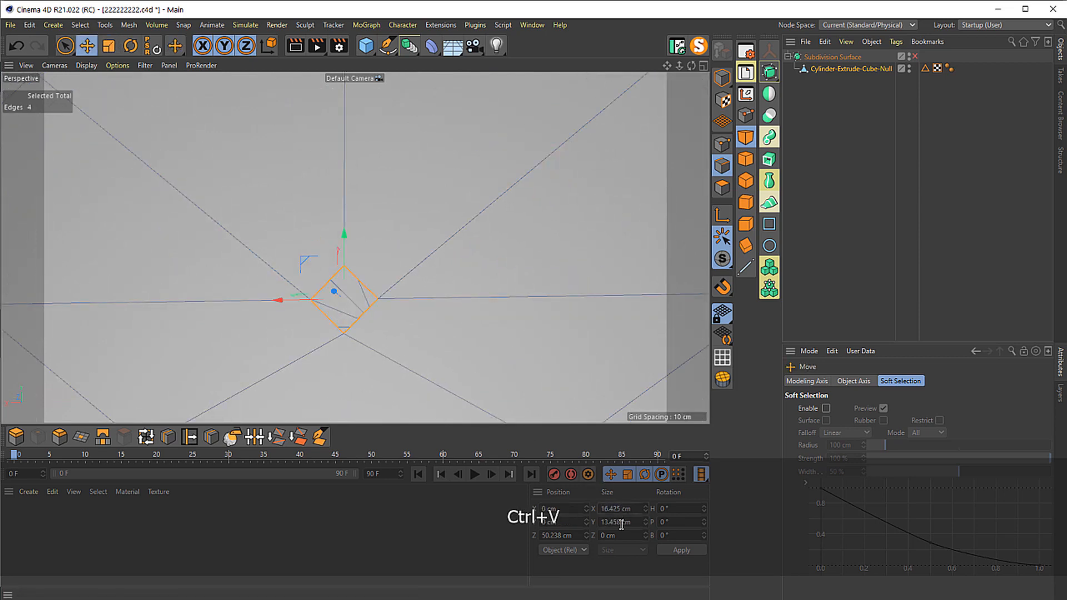
key("Return")
- Deselect the mesh and examine the whole back face with its curved slot
left_click(830, 182)
key("2")
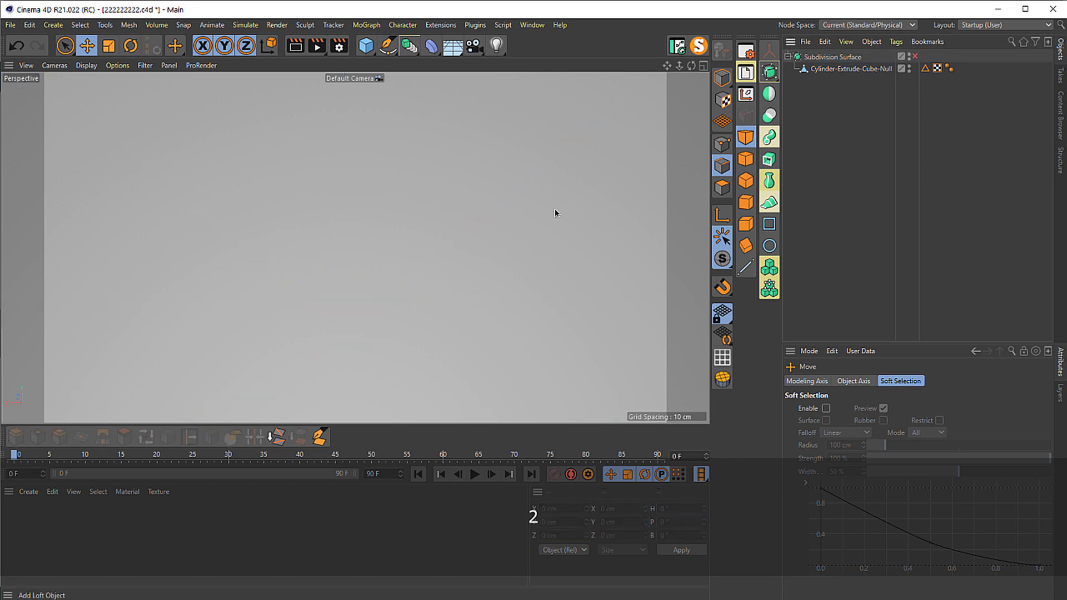
left_click_drag(555, 211, 424, 338)
key("3")
left_click_drag(468, 269, 638, 150)
key("2")
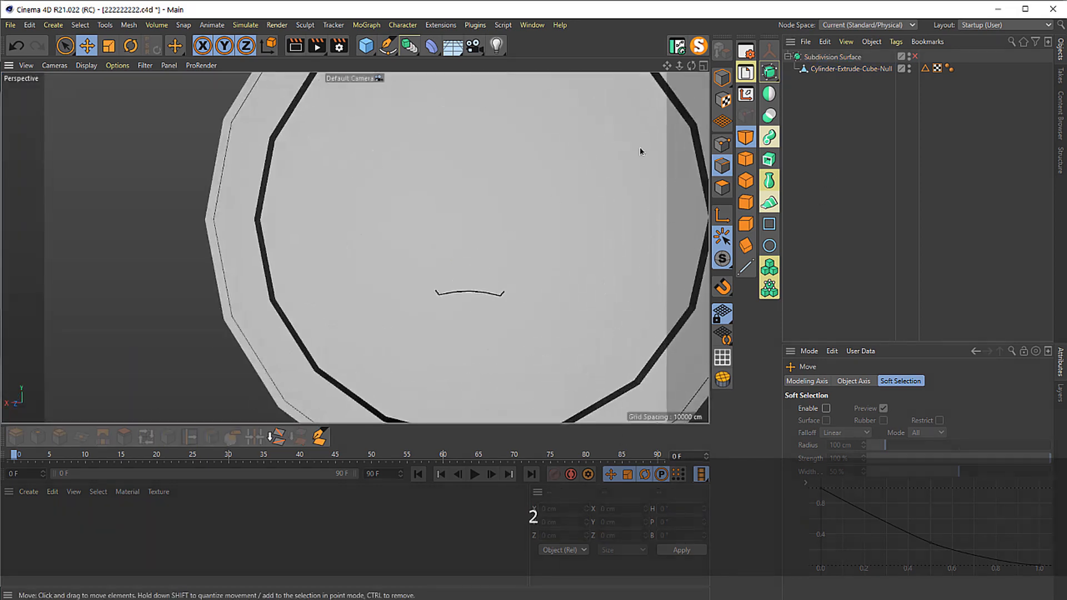
- Reselect the mesh, pick the outline edges of all four diamonds, and extrude them about 7.9 cm inward
left_click(826, 60)
left_click(827, 69)
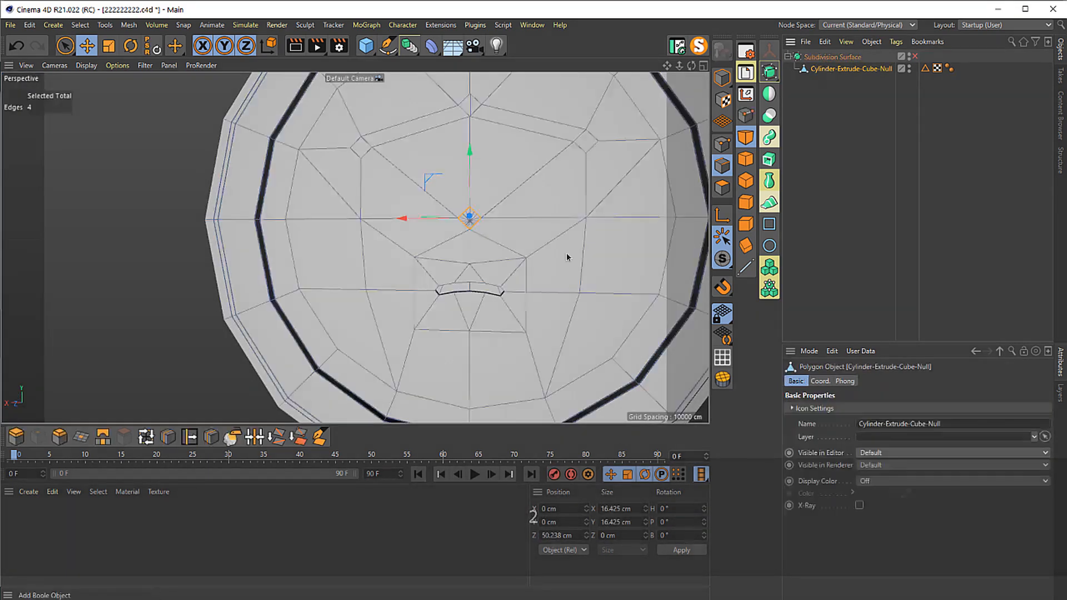
left_click_drag(567, 255, 603, 268)
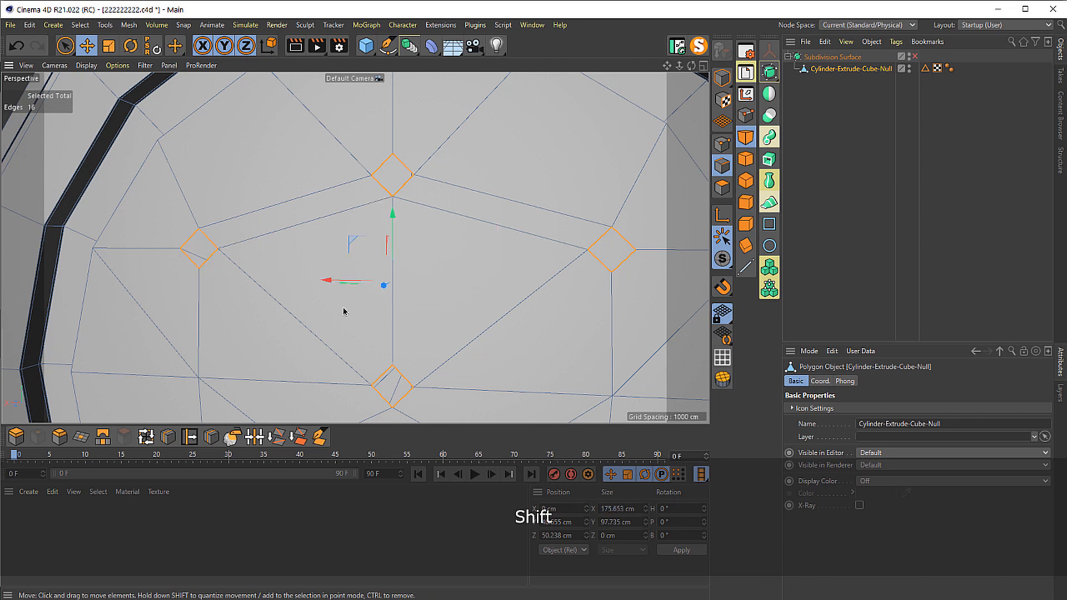
left_click_drag(342, 311, 373, 322)
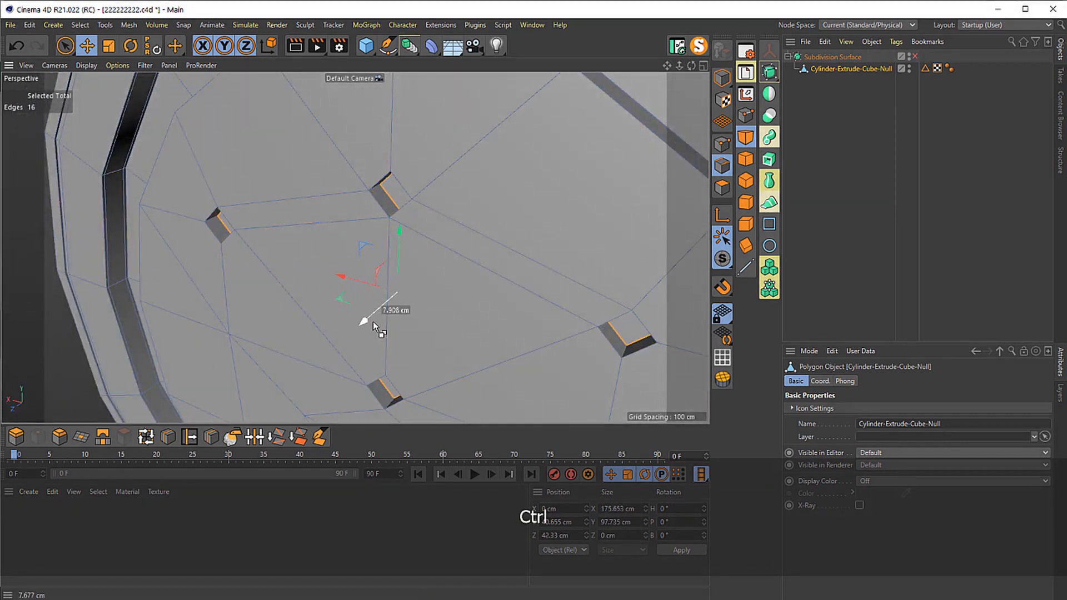
left_click_drag(436, 369, 542, 245)
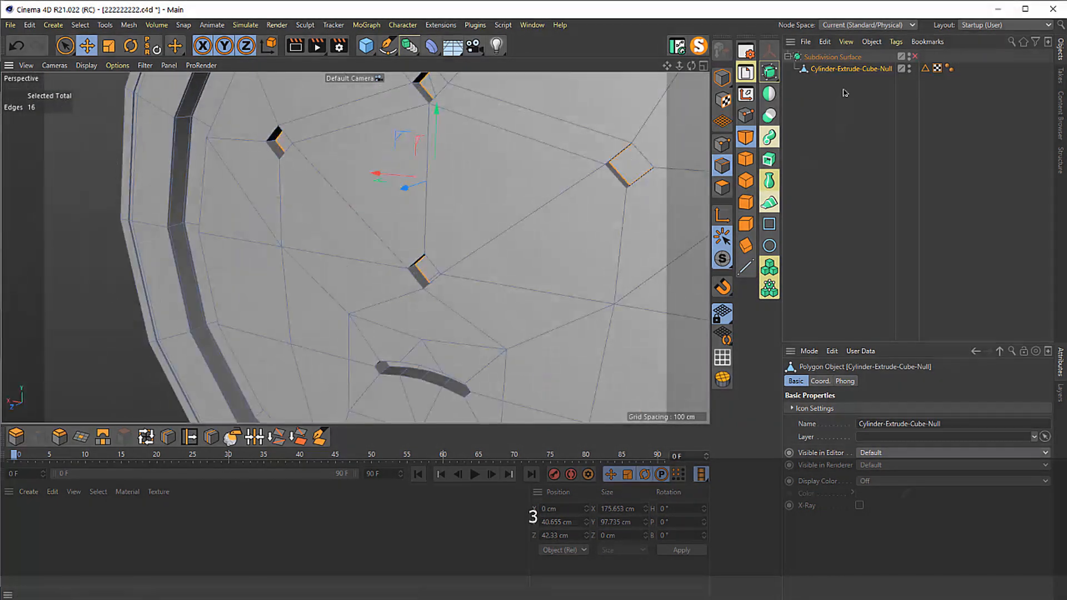
- Switch the smoothing on to examine the diamond holes and slot, then switch it off and reselect the mesh
left_click(829, 58)
key("q")
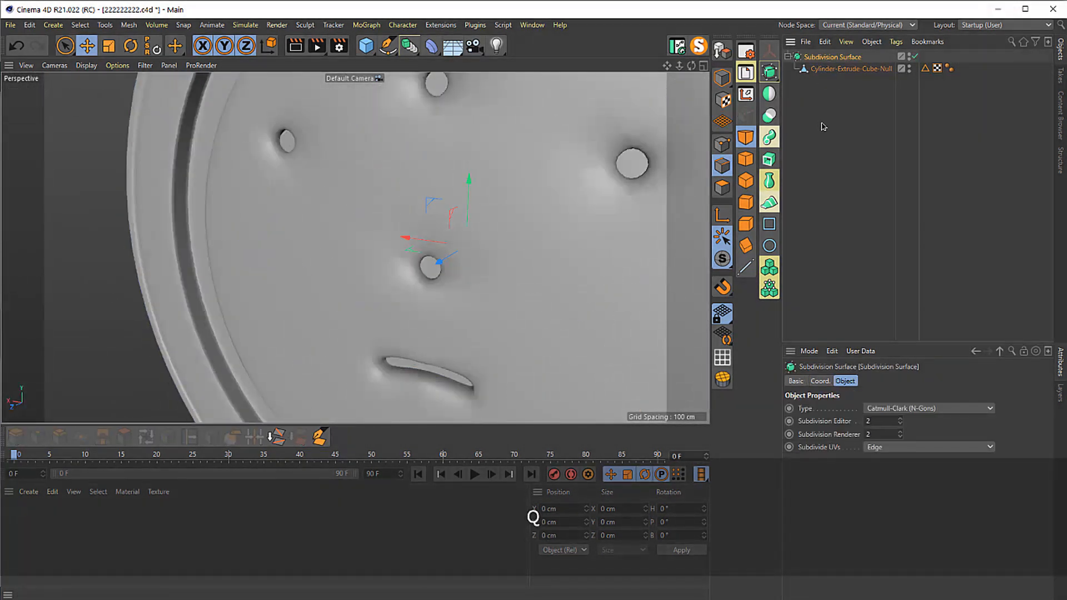
key("3")
left_click_drag(599, 207, 616, 105)
key("q")
key("2")
left_click(824, 70)
- Add a loop cut around the inner walls of the right diamond hole near its front edge, at about 16.8% offset
key("3")
left_click_drag(667, 201, 414, 214)
key("2")
left_click_drag(493, 265, 482, 243)
key("2")
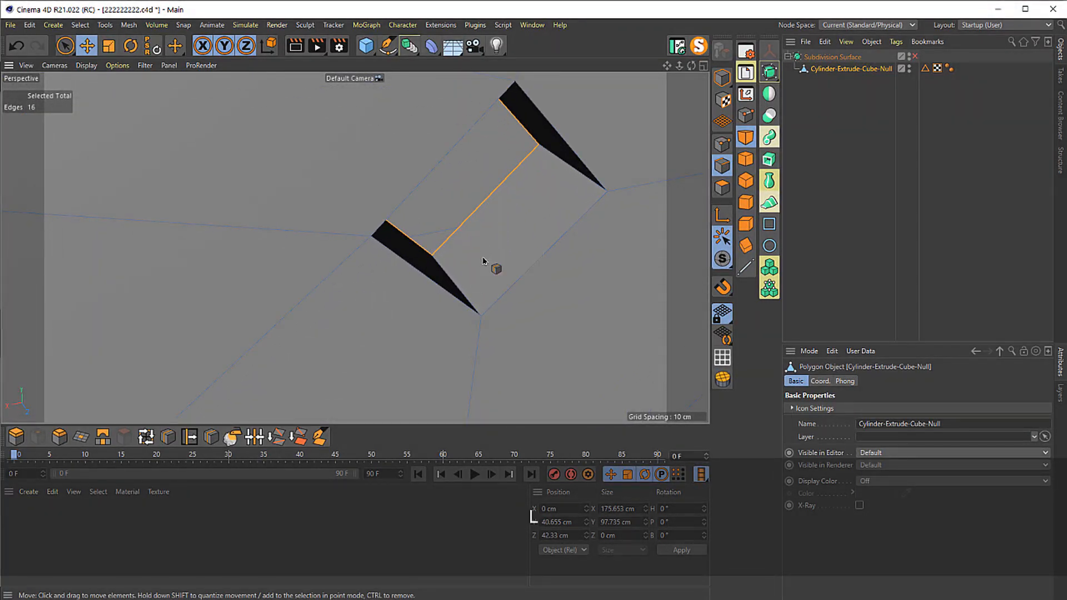
key("k")
key("l")
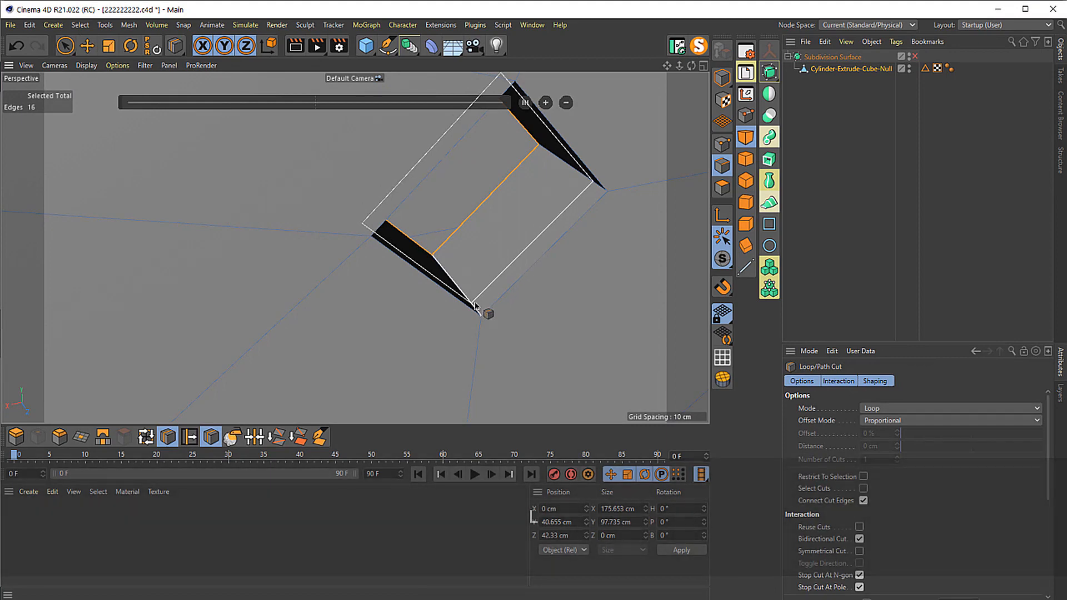
key("3")
left_click_drag(493, 312, 349, 100)
left_click(474, 308)
key("2")
key("1")
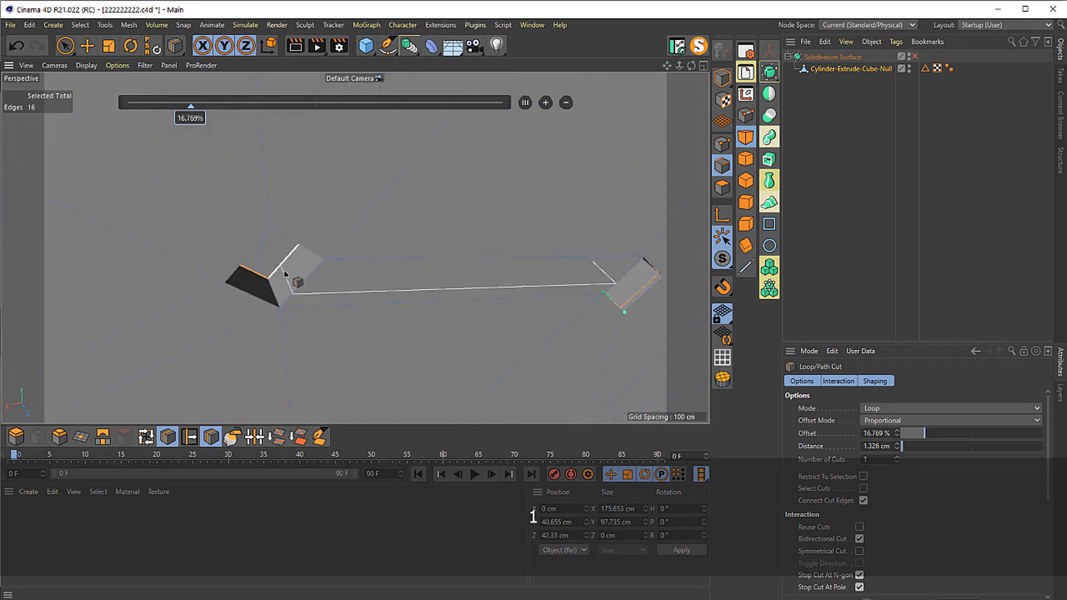
- Add a loop cut around the inner walls of the top diamond hole near its front edge, at about 13.9% offset
key("3")
left_click_drag(298, 288, 396, 185)
left_click(278, 302)
key("2")
key("1")
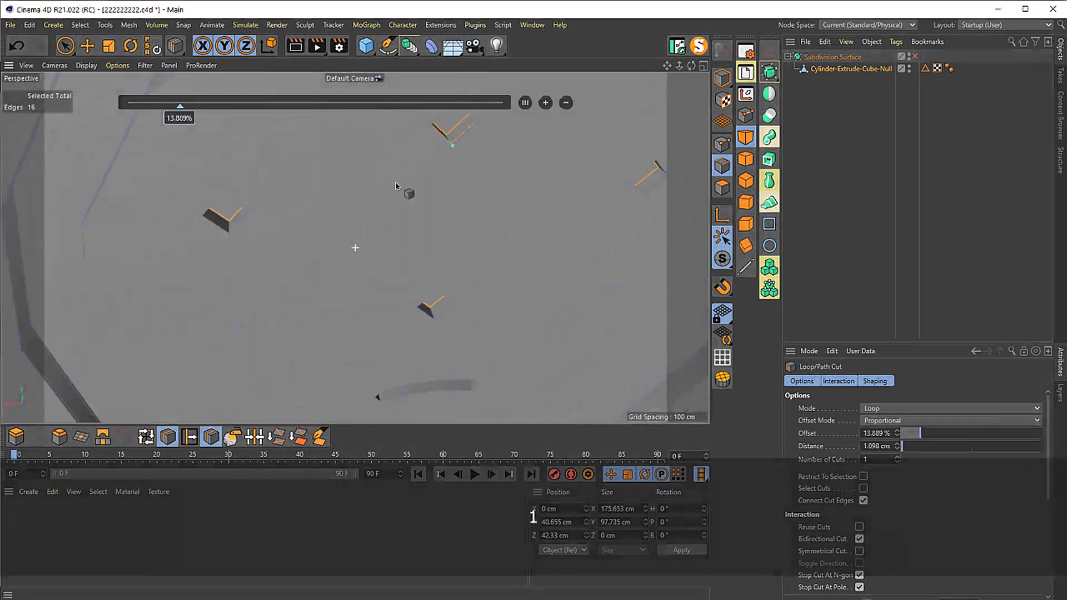
- Add a loop cut around the inner walls of the left diamond hole near its front edge, at about 17.9% offset
key("3")
left_click_drag(214, 219, 289, 237)
key("3")
left_click_drag(379, 231, 216, 193)
- Select the 12-edge loop around the inner end of the curved slot
key("1")
left_click_drag(216, 193, 476, 281)
key("2")
key("3")
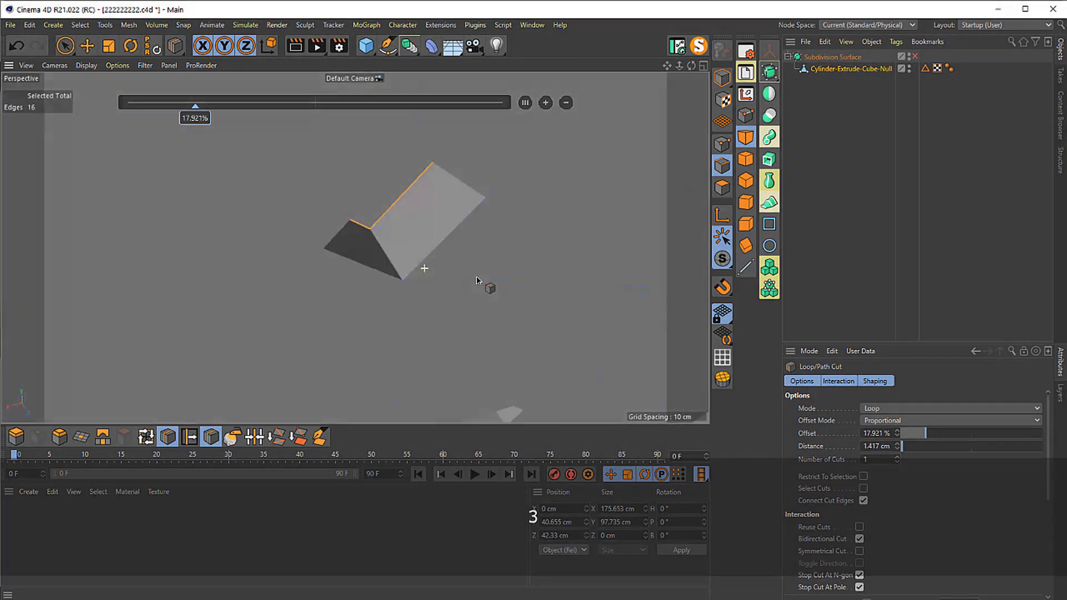
left_click_drag(401, 275, 186, 119)
key("2")
key("3")
key("2")
key("3")
key("2")
left_click(444, 226)
key("3")
key("e")
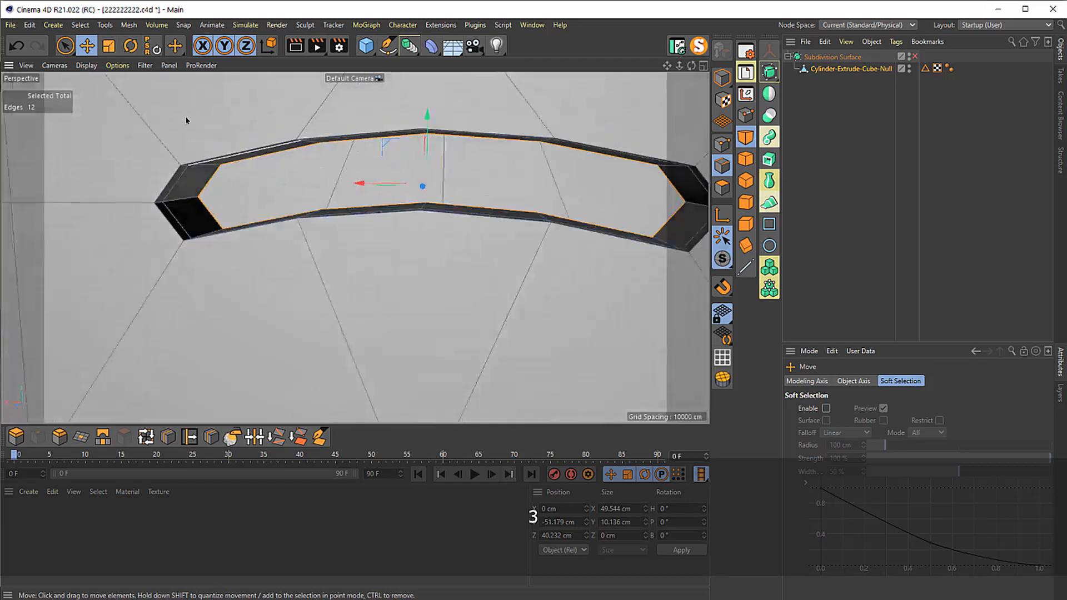
- Scale the slot's inner-end edge loop up to about 82.8 by 32.8 cm
left_click(108, 54)
left_click_drag(150, 151, 483, 214)
key("3")
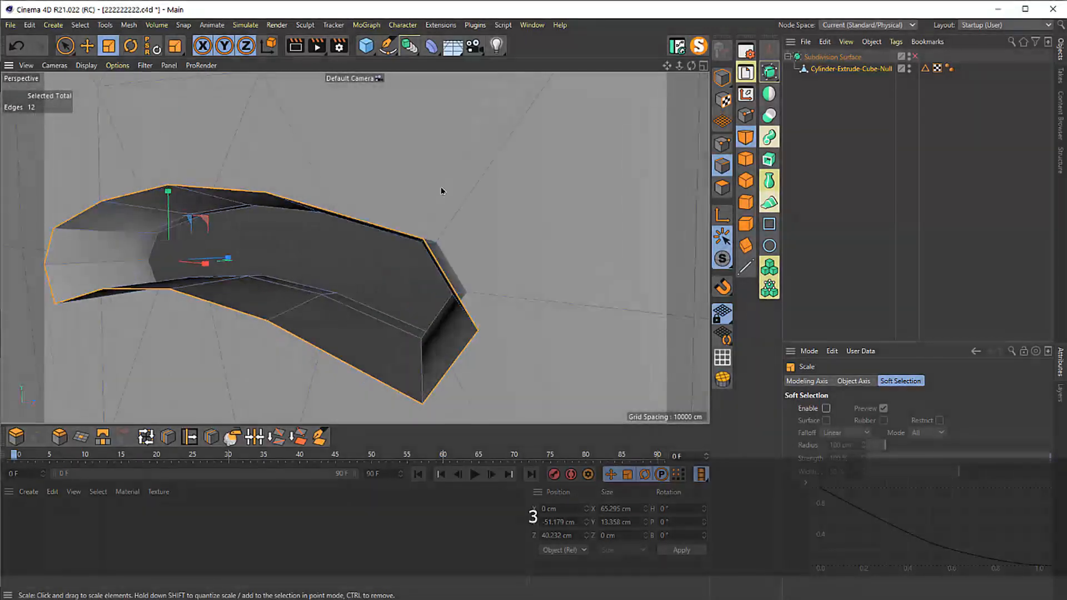
left_click_drag(278, 132, 142, 140)
left_click_drag(233, 207, 286, 252)
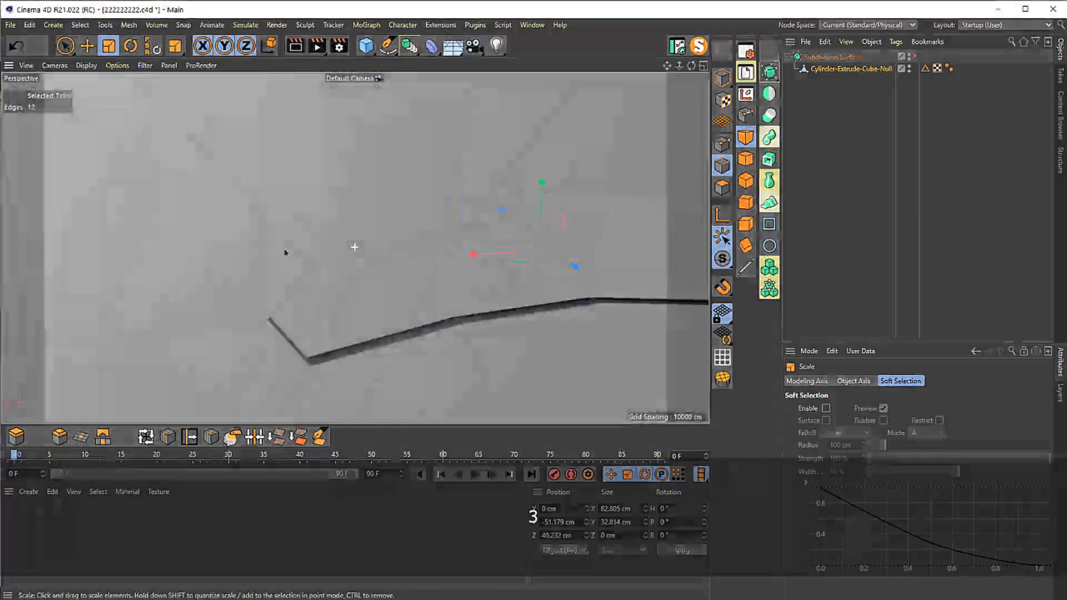
left_click_drag(525, 220, 298, 285)
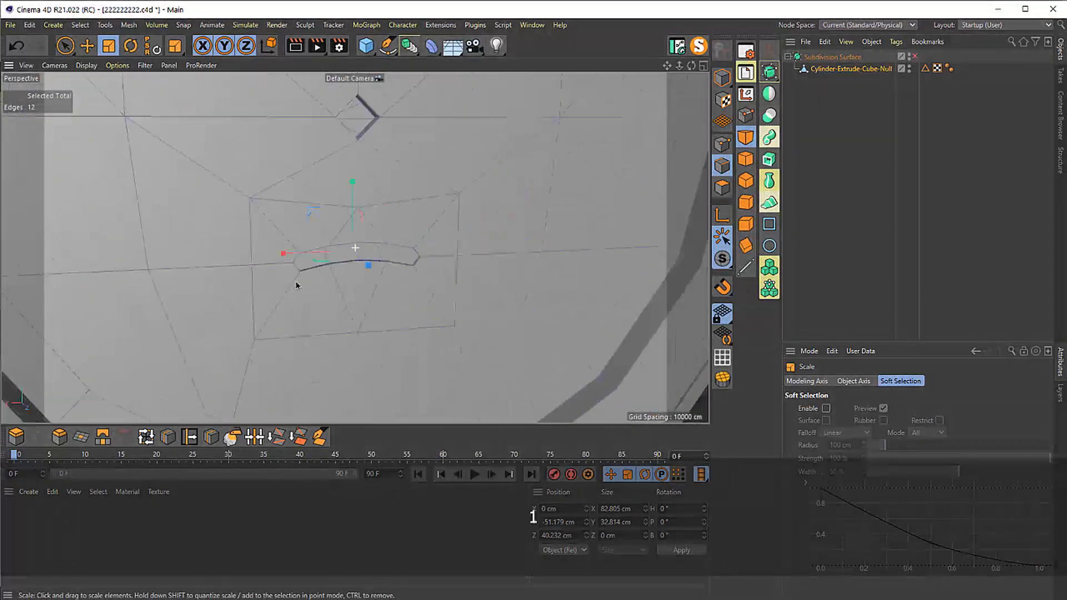
- Toggle the smoothing to examine the slot and the clock body from both sides, finishing with it off and the mesh selected
left_click(844, 60)
key("q")
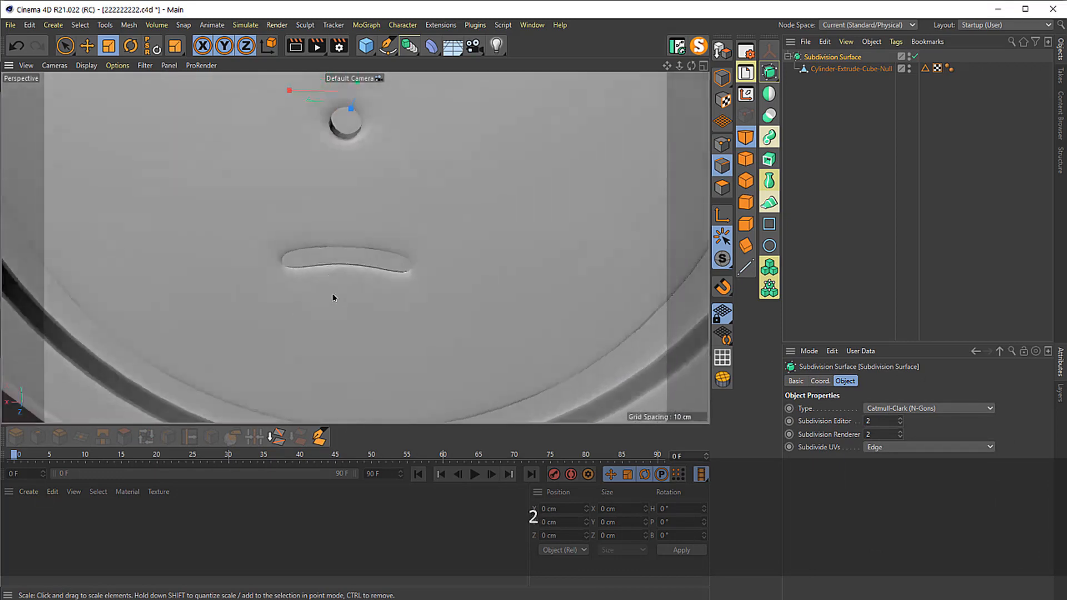
left_click_drag(333, 298, 578, 272)
left_click(847, 68)
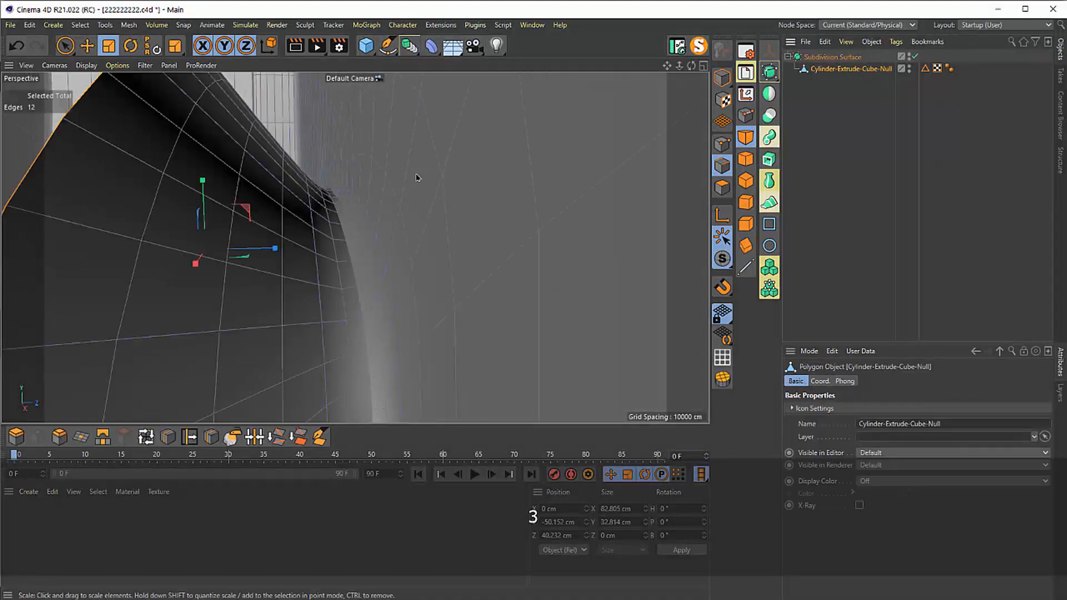
left_click_drag(334, 157, 393, 301)
left_click_drag(463, 309, 349, 268)
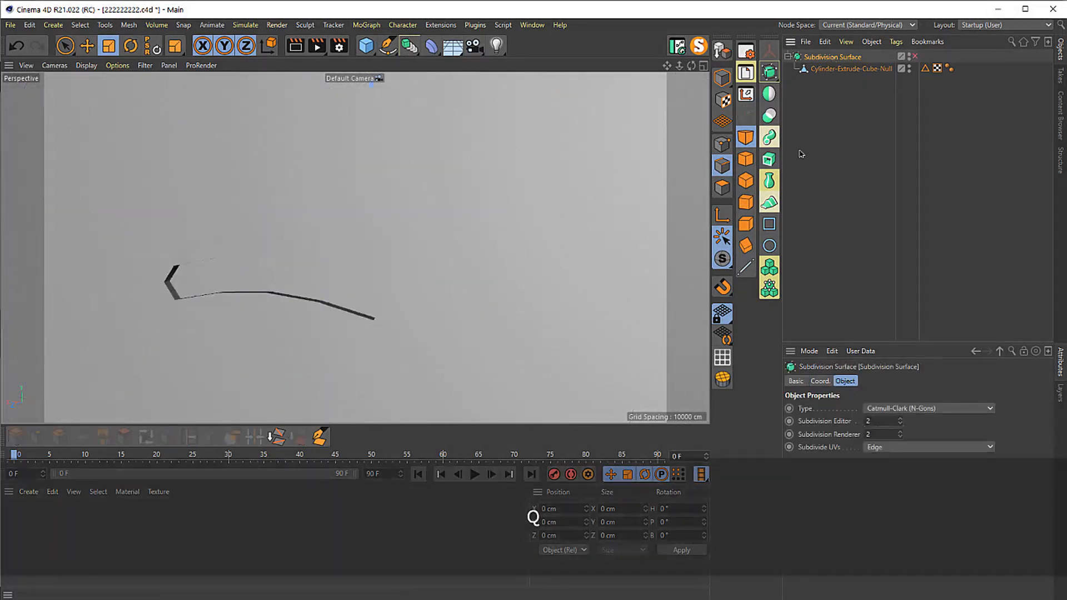
left_click_drag(239, 300, 382, 247)
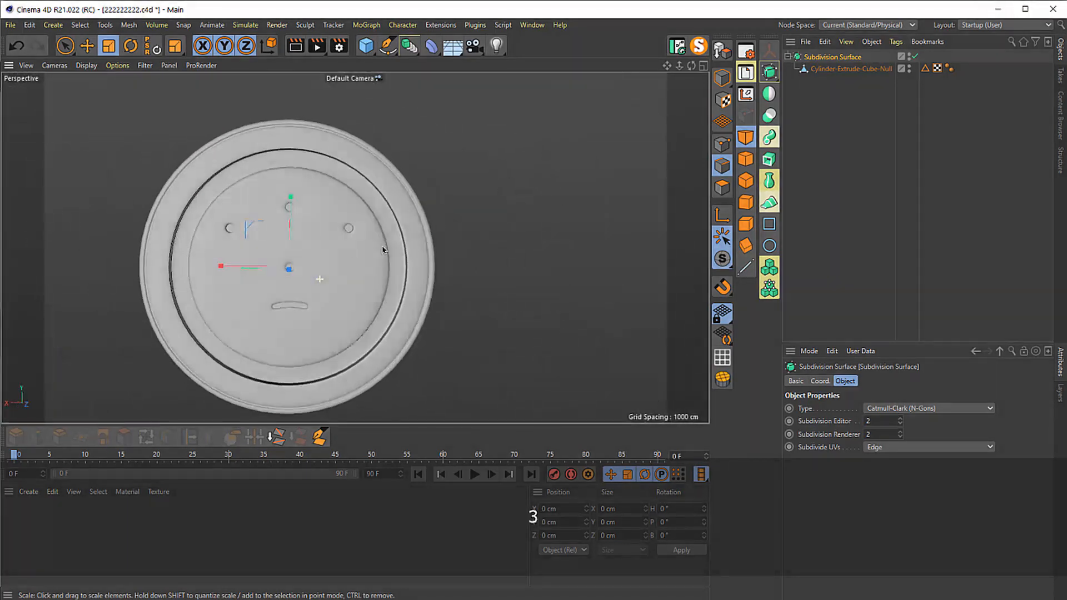
left_click_drag(287, 247, 588, 227, "alt")
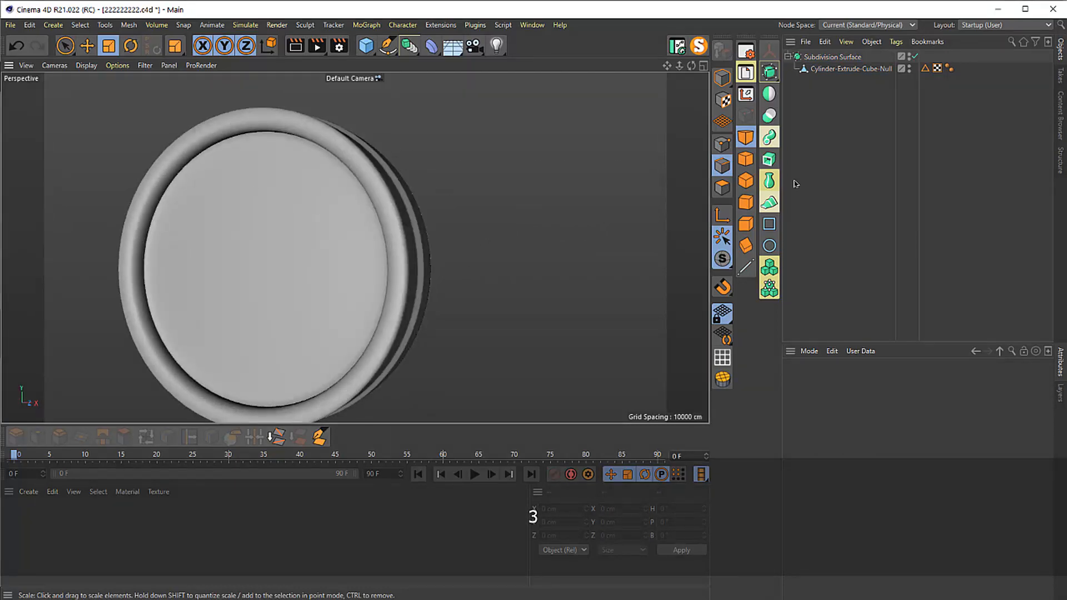
left_click(848, 70)
key("q")
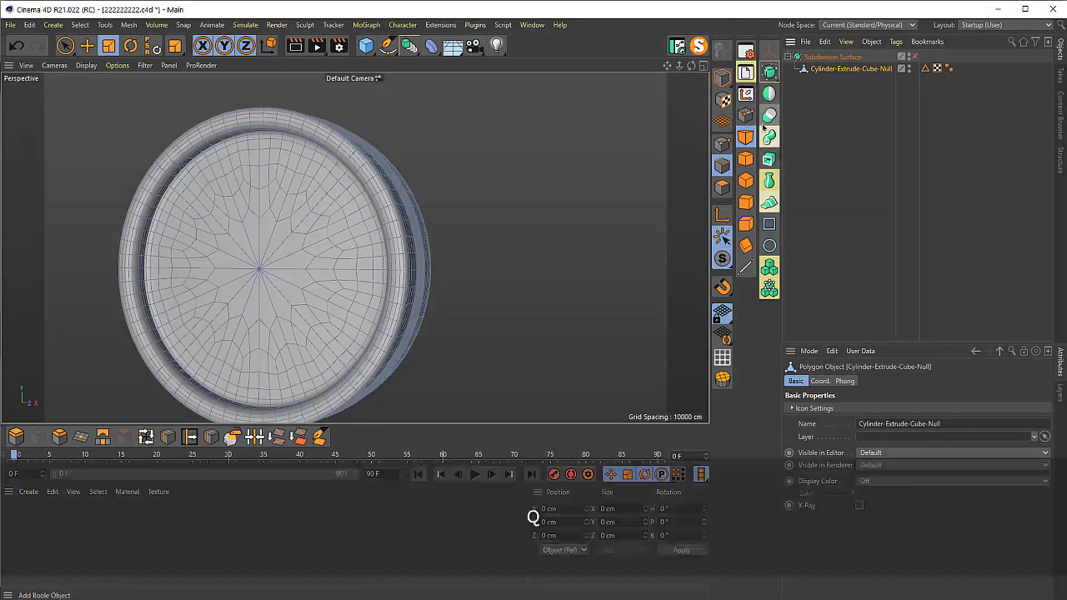
- Select all the triangular fan polygons filling the recessed front disc and delete them
key("3")
left_click_drag(317, 271, 573, 273)
key("1")
key("space")
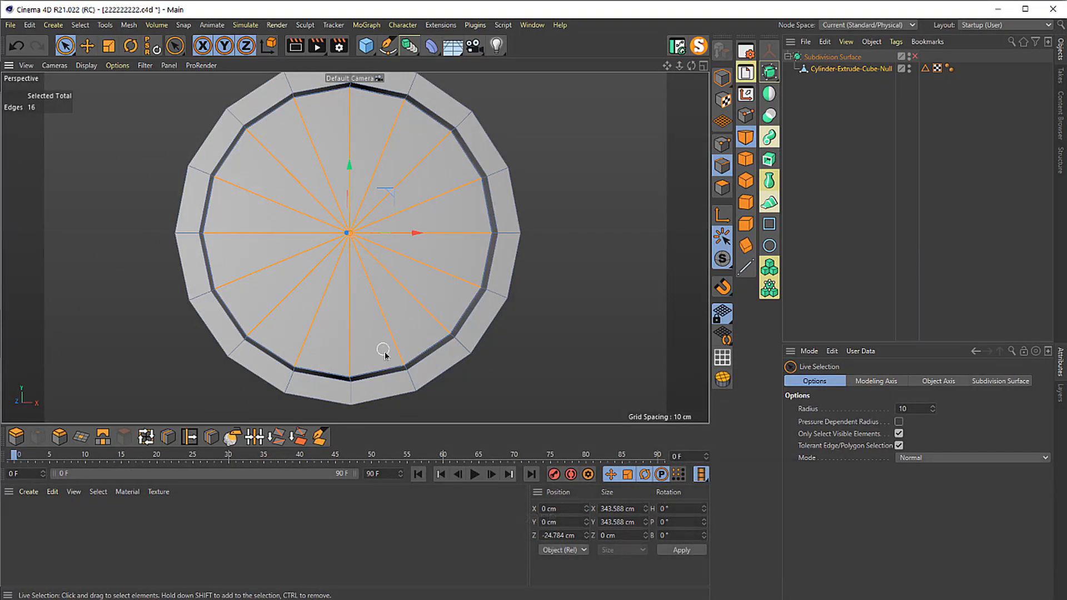
key("3")
left_click_drag(383, 350, 359, 325)
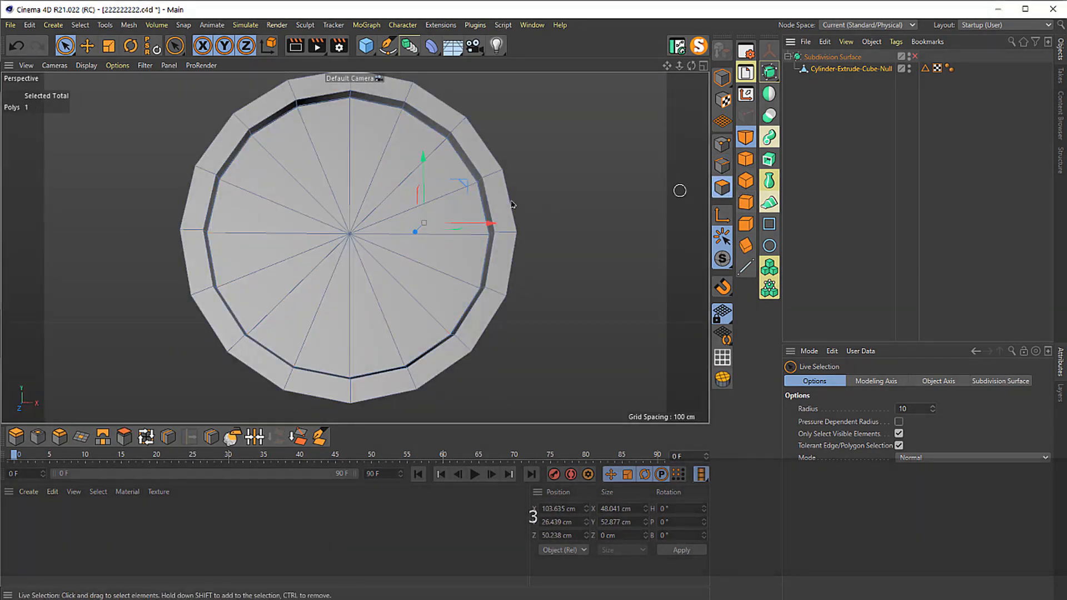
mouse_move(322, 145)
left_mouse_down()
mouse_move(295, 241)
mouse_move(308, 283)
left_mouse_up()
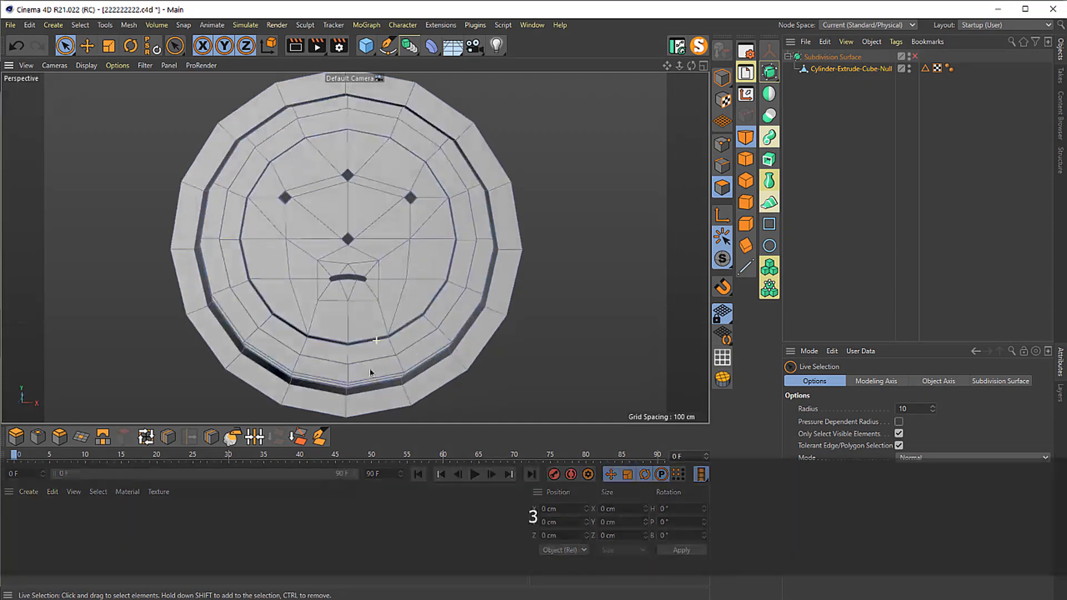
- Close the open front of the clock body with a single polygon using Close Polygon Hole
left_click_drag(388, 355, 83, 466)
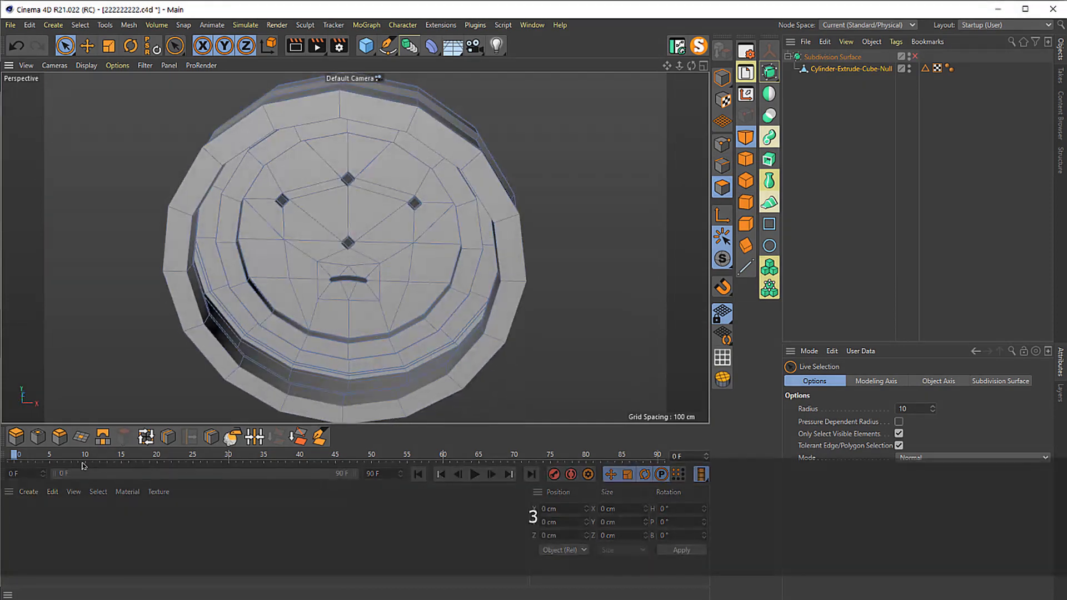
left_click(81, 436)
scroll(378, 389, "up", 5)
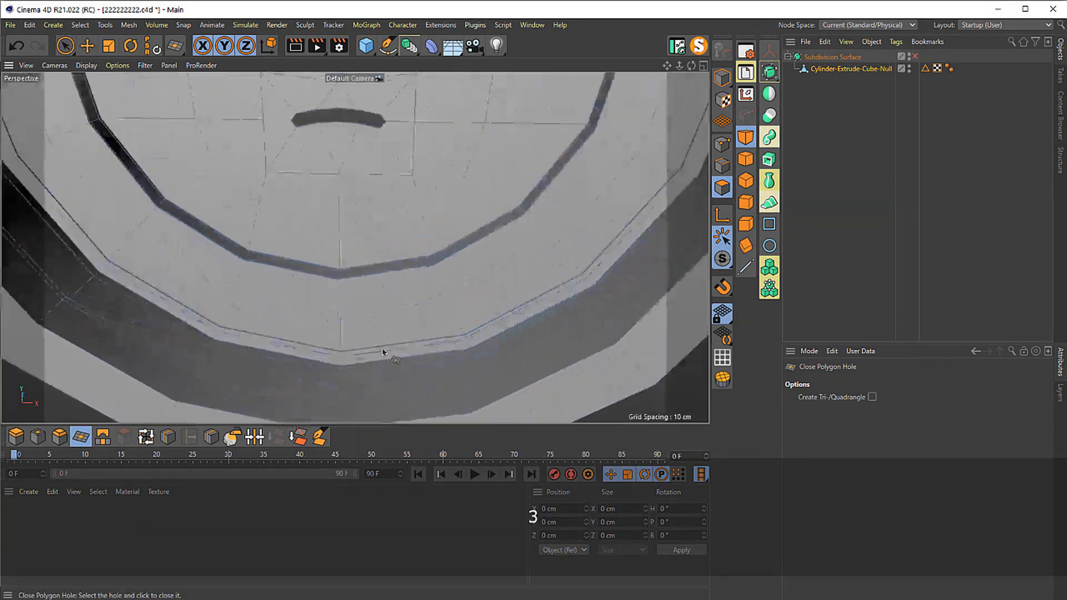
left_click_drag(411, 406, 285, 305)
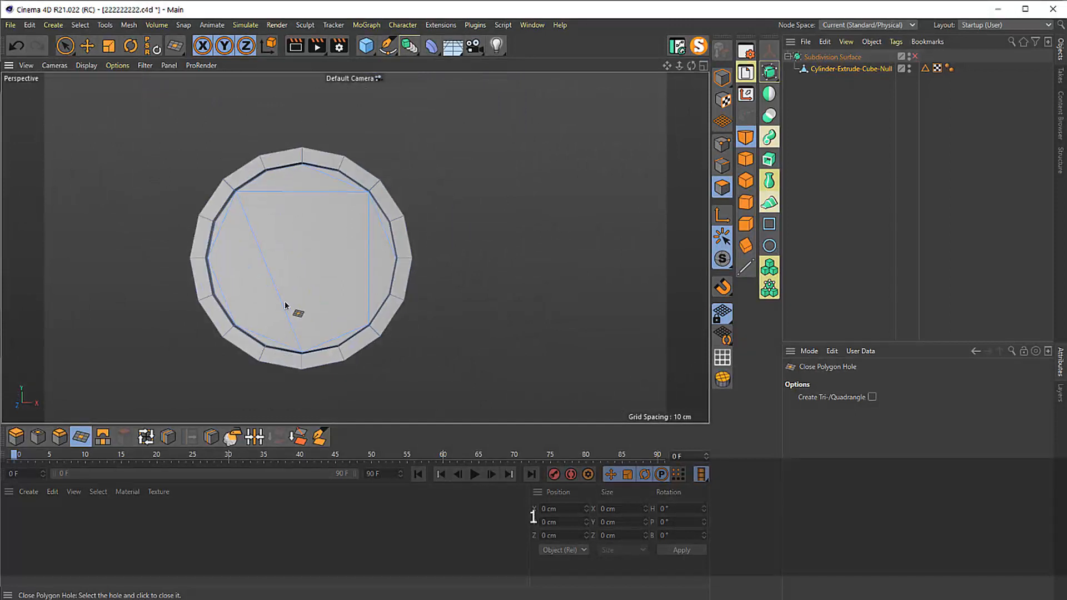
- Cut the front cap vertically through its centre with Line Cut, undoing the first attempt and redrawing the cut between opposite rim vertices
key("k")
left_click_drag(293, 195, 340, 106)
left_click_drag(323, 145, 15, 257)
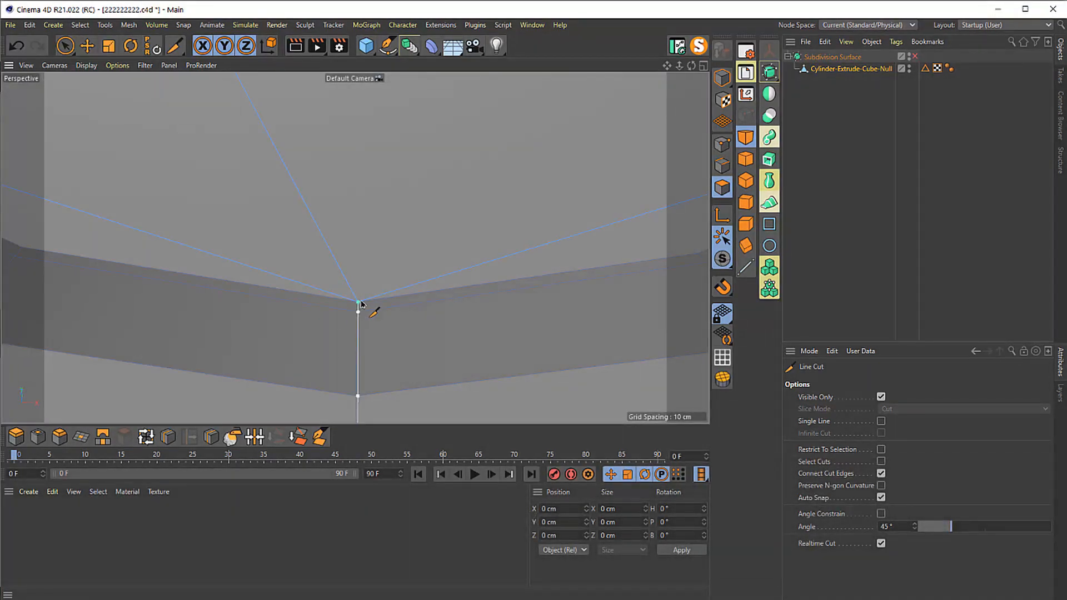
key("ctrl+z")
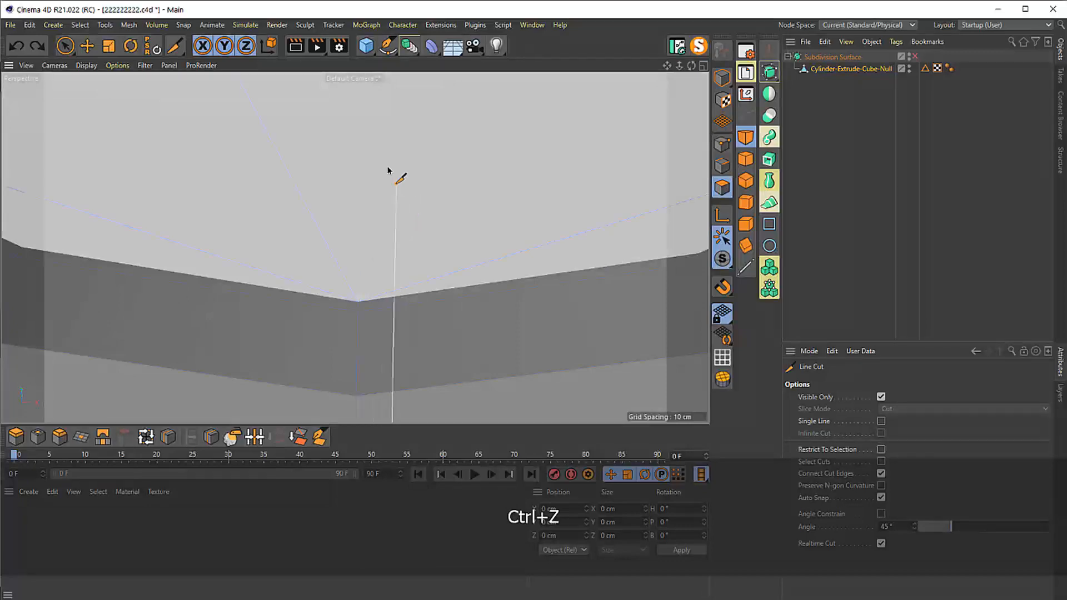
left_click_drag(387, 169, 416, 279)
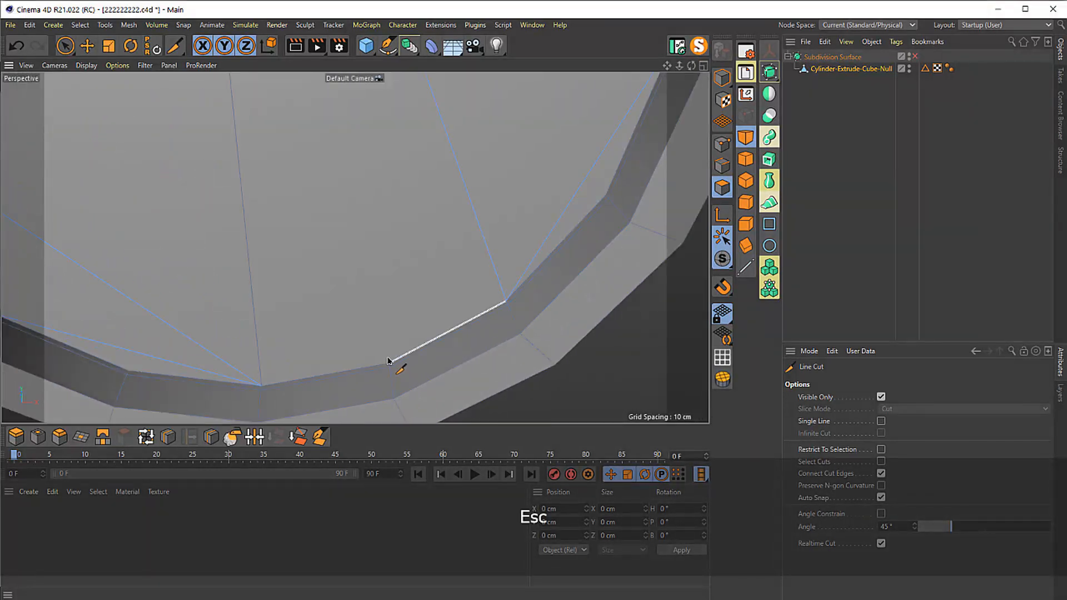
- Add two more vertical line cuts across the front cap, one on each side of the centre cut
mouse_move(387, 365)
left_mouse_down()
mouse_move(397, 305)
mouse_move(381, 257)
mouse_move(368, 364)
mouse_move(362, 164)
mouse_move(374, 103)
mouse_move(364, 245)
mouse_move(374, 181)
mouse_move(405, 192)
left_mouse_up()
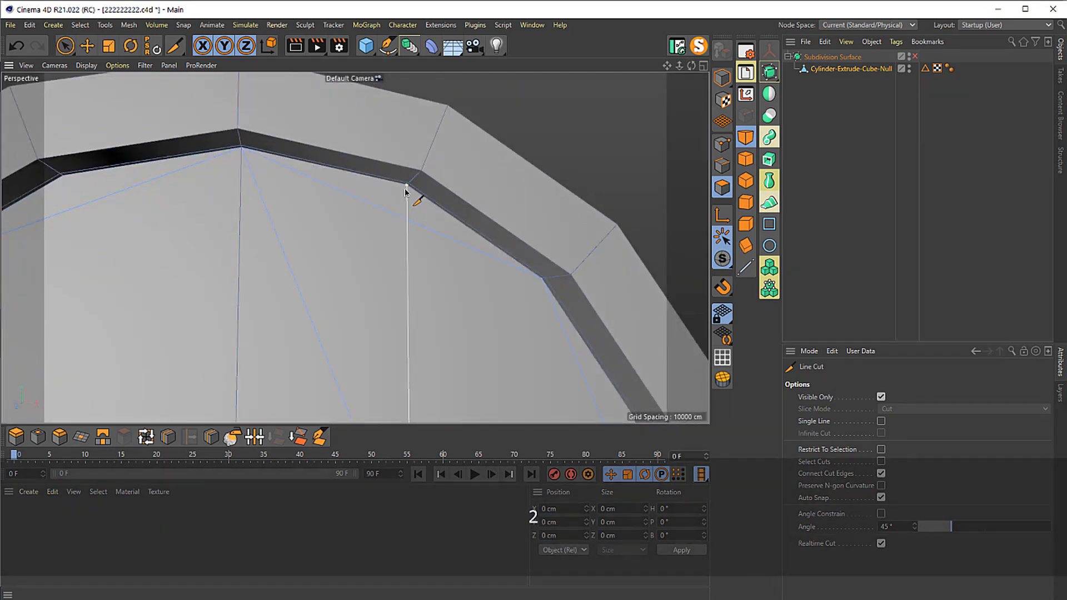
key("Escape")
left_click_drag(388, 267, 340, 199)
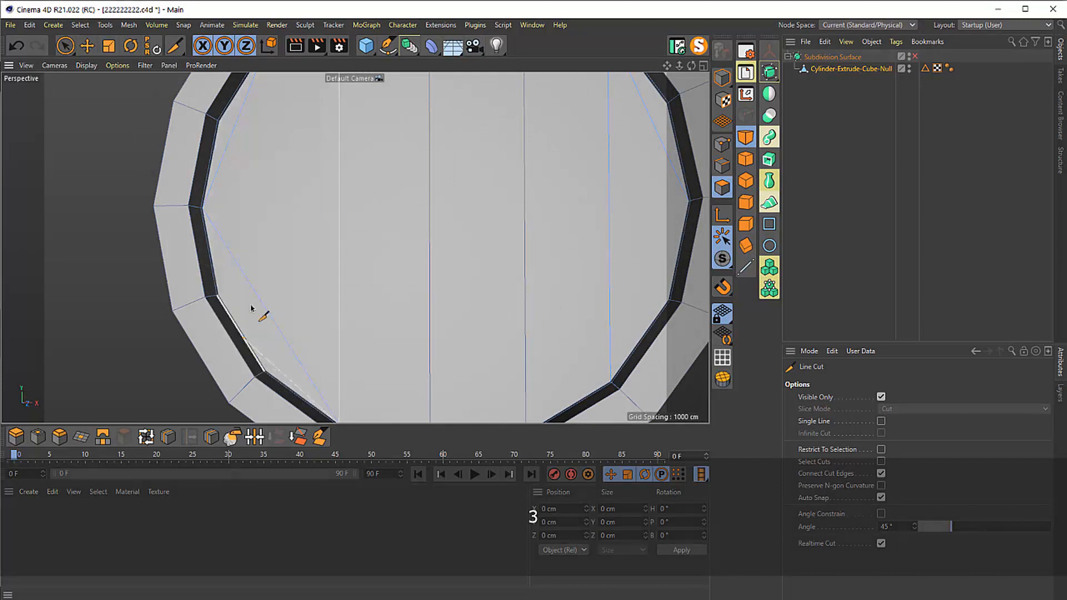
left_click_drag(298, 274, 578, 281)
key("Escape")
- Cut the front cap horizontally through its centre, joining the opposite rim vertices
left_click_drag(562, 232, 579, 169)
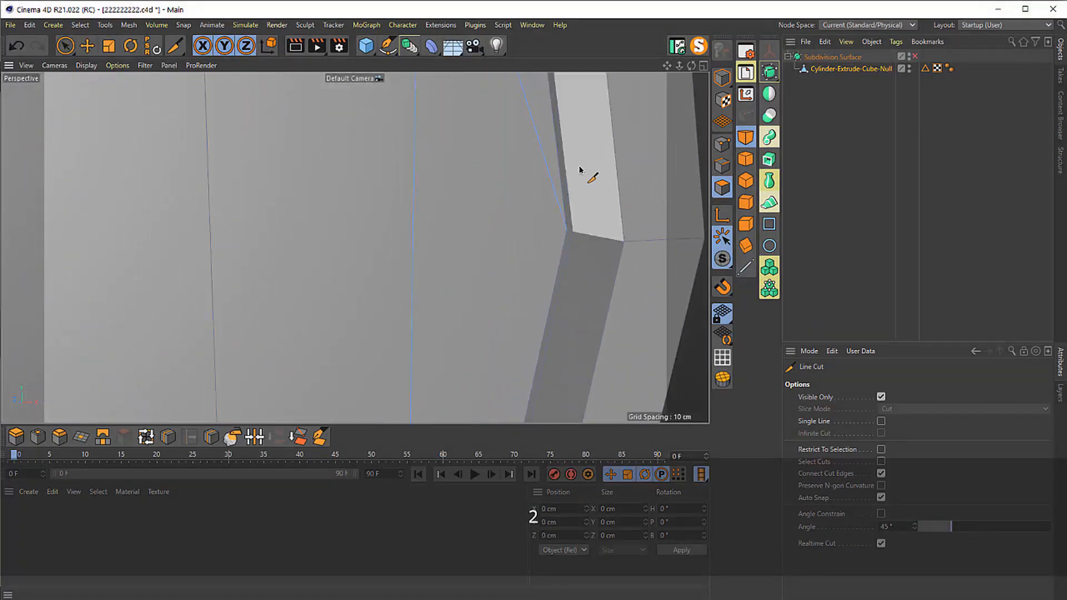
left_click_drag(565, 234, 83, 225)
key("3")
key("Escape")
scroll(476, 278, "down", 5)
- Add two more horizontal line cuts across the front cap, one above and one below the centre cut
key("3")
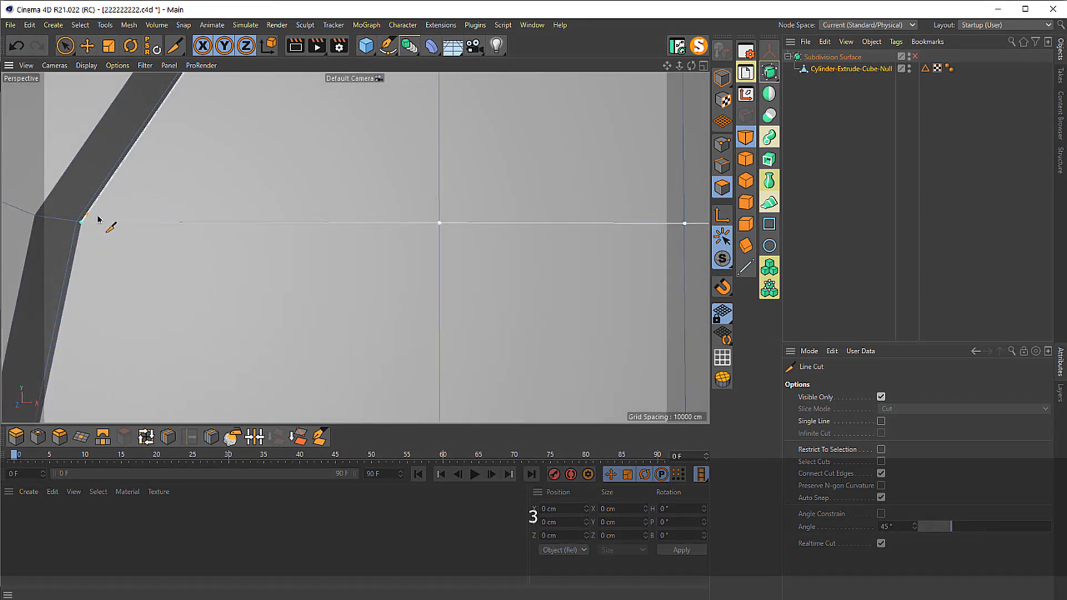
left_click_drag(98, 219, 520, 272)
key("Escape")
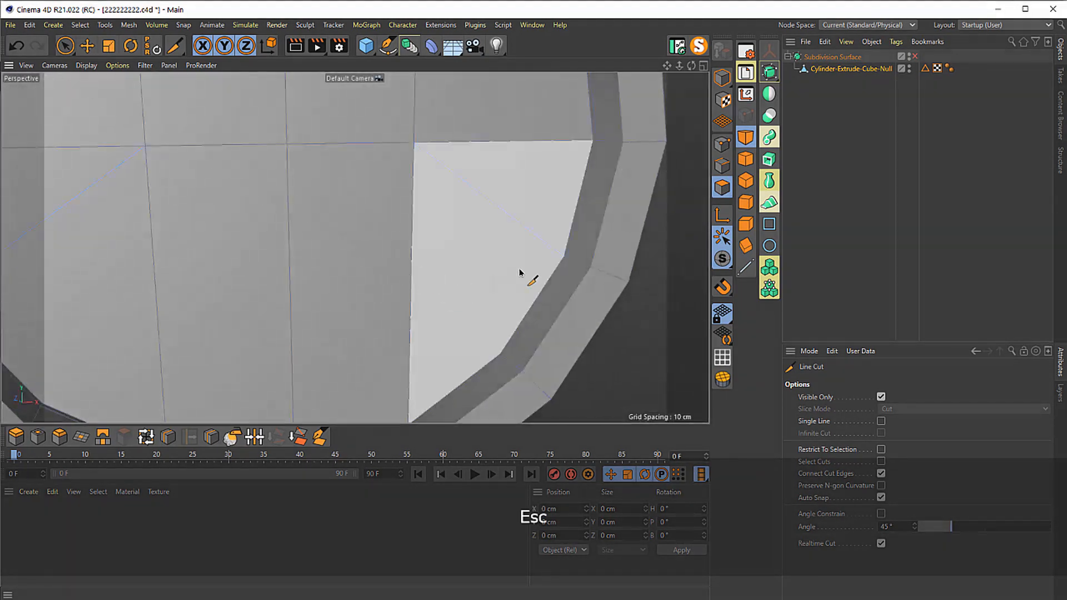
left_click_drag(284, 272, 149, 175)
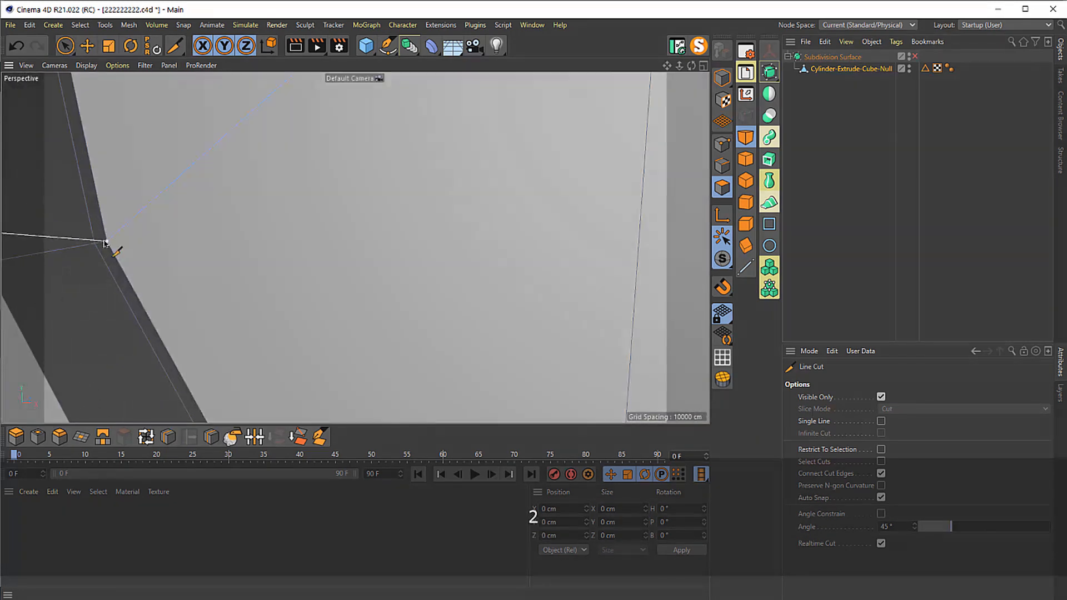
left_click_drag(114, 245, 174, 252)
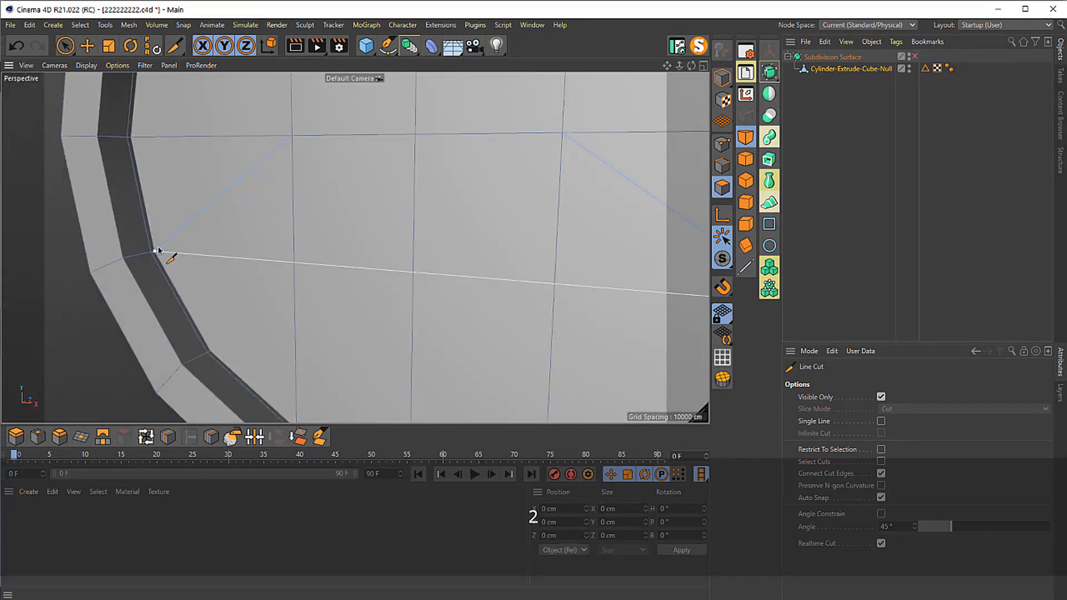
left_click_drag(408, 225, 397, 324)
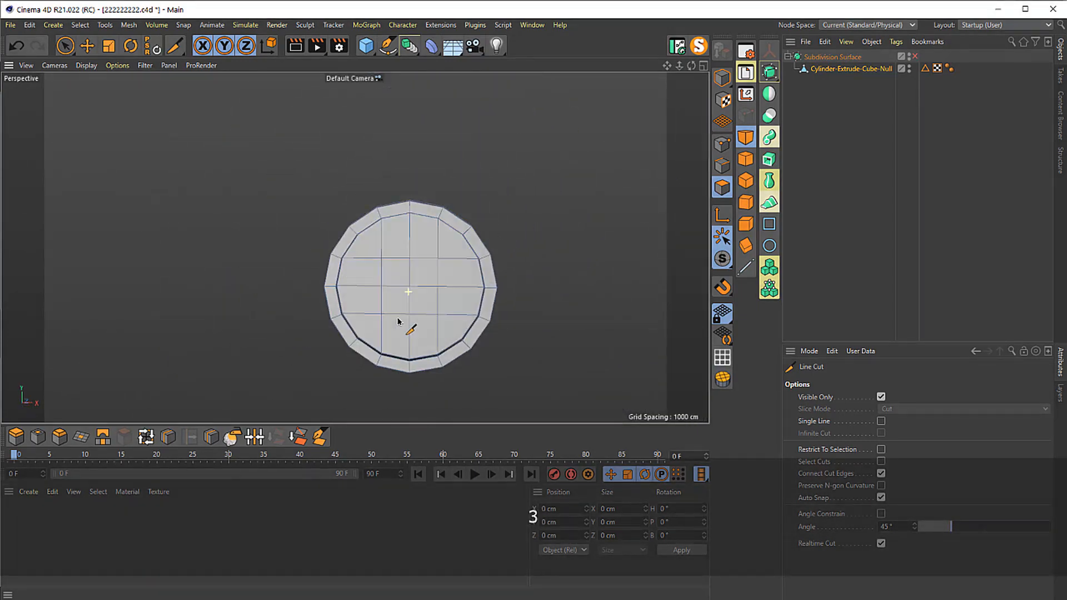
- Save the project, and switch the smoothing on and off to check the front cap's grid topology
key("e")
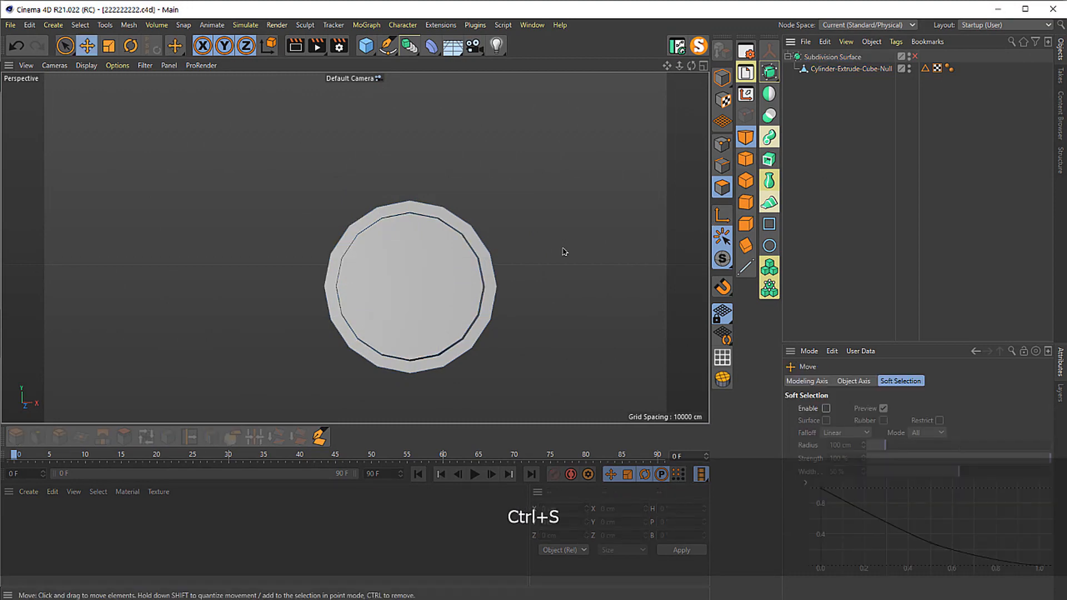
left_click(828, 68)
key("q")
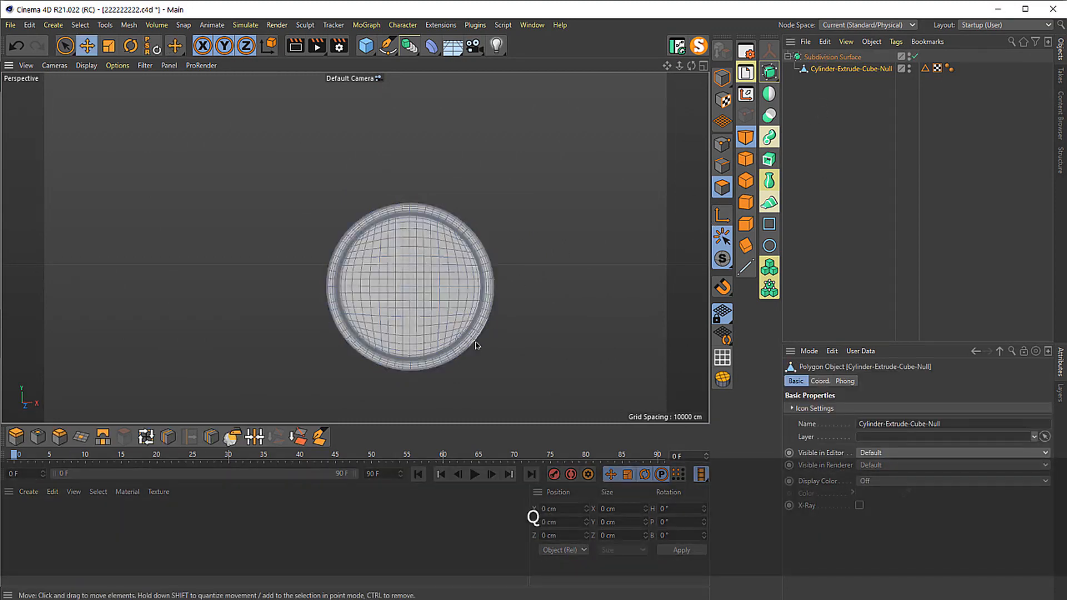
left_click_drag(473, 345, 517, 300)
key("q")
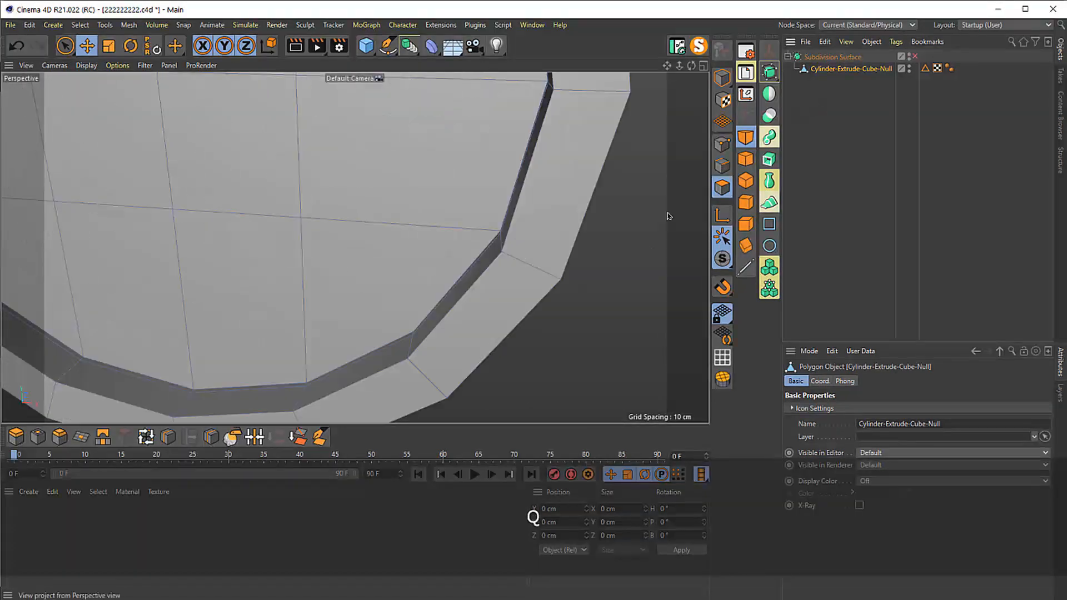
- Add a loop cut around the recess wall near the front rim, at about 9.6% offset
left_click_drag(450, 333, 528, 322)
left_click_drag(412, 380, 429, 309)
key("k")
key("l")
left_click_drag(423, 351, 376, 367)
left_click(428, 365)
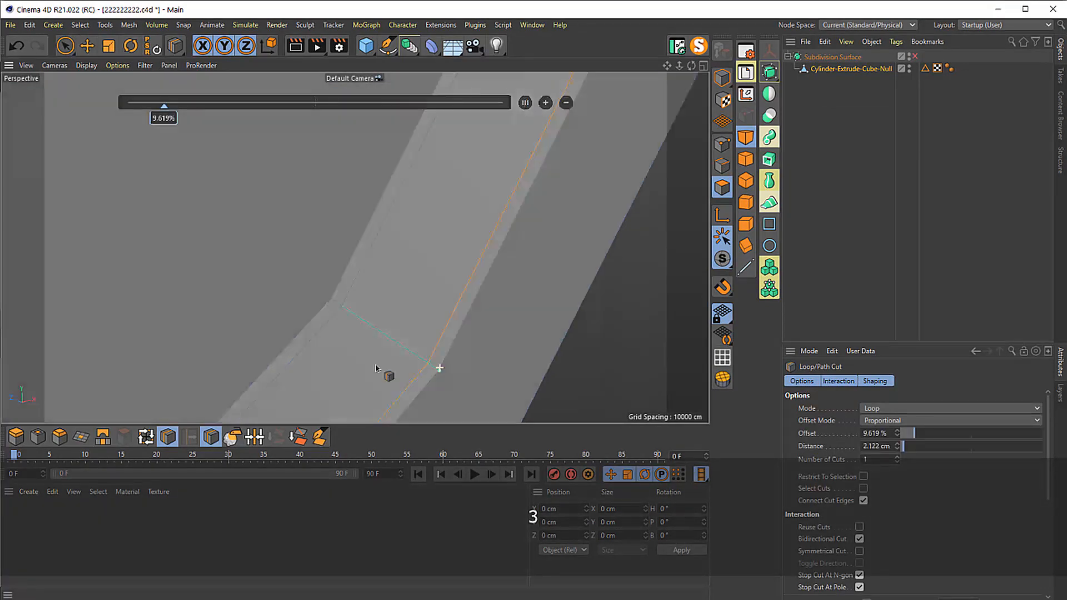
left_click_drag(357, 246, 409, 303)
- Select the 16-edge loop near the front rim and shift it along the Z axis
key("e")
left_click_drag(437, 353, 381, 335)
key("x")
left_click(446, 304)
double_click(447, 304)
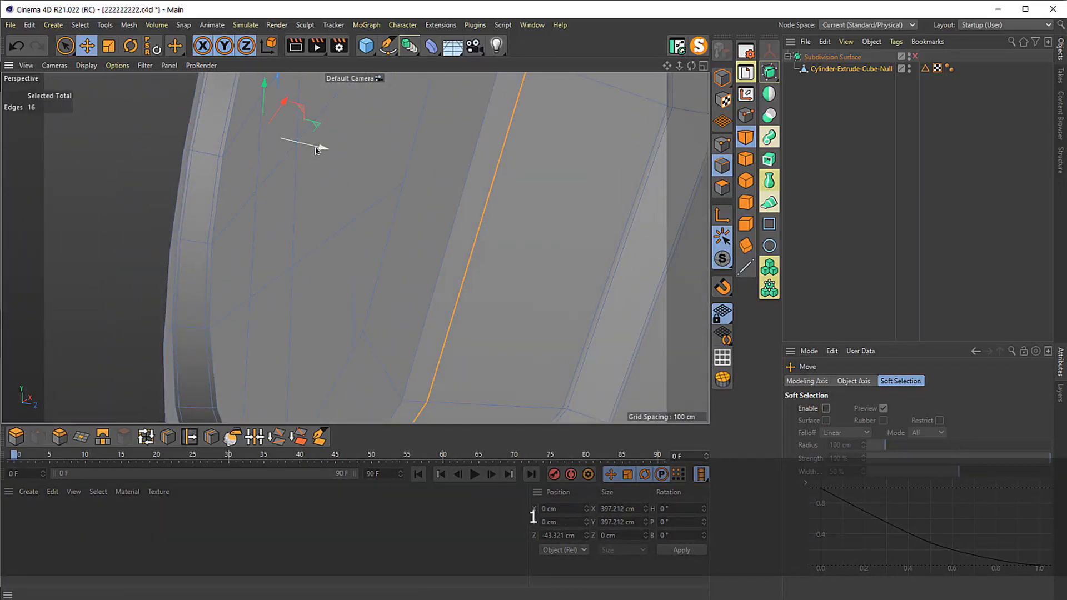
left_click_drag(314, 155, 509, 291)
- Select the 16-polygon loop of the front rim and inset it by about 4.8 cm
scroll(490, 265, "down", 6)
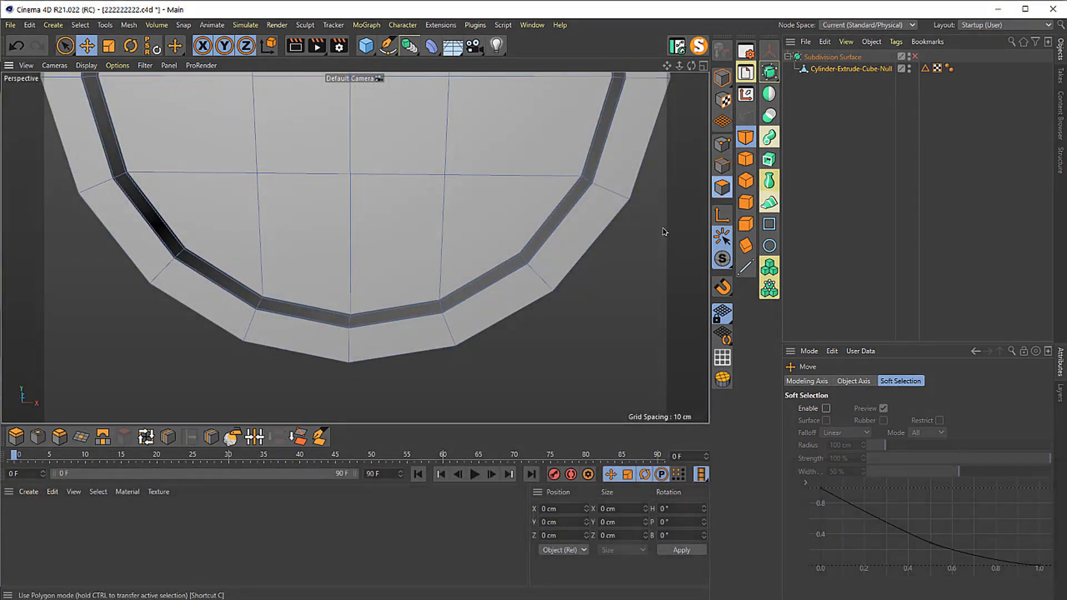
key("u")
key("l")
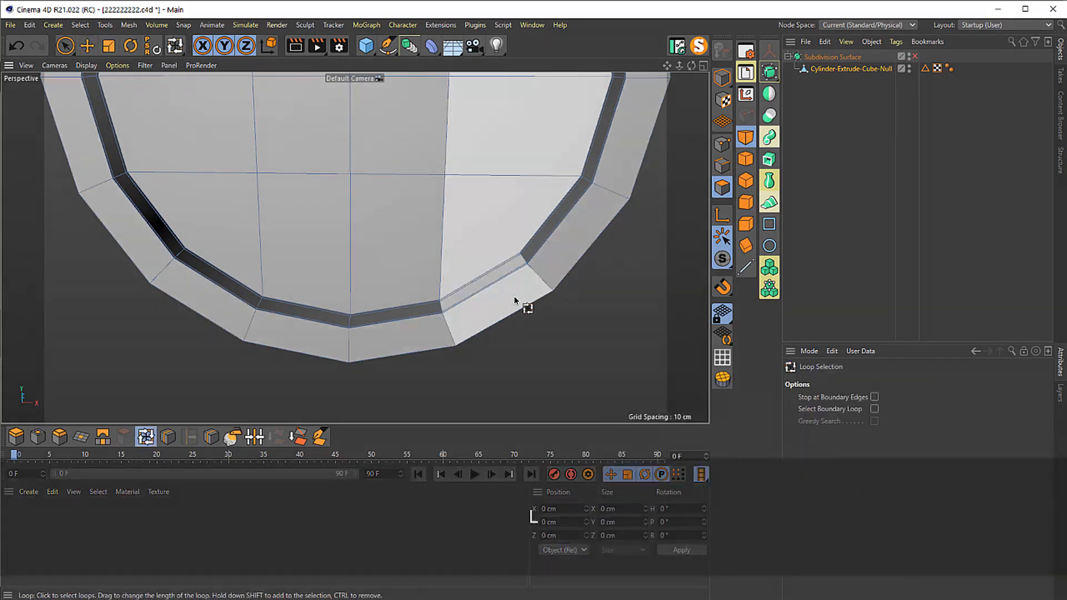
left_click(535, 283)
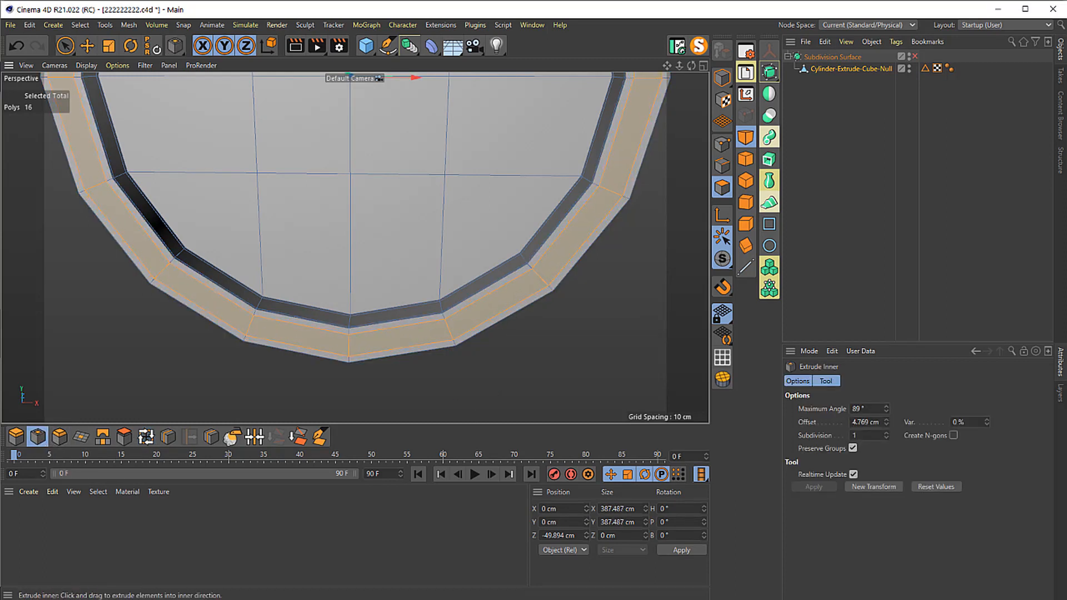
- Extrude the inset rim ring forward along the Z axis by about 10 cm
key("2")
left_click_drag(354, 327, 336, 259)
key("1")
left_click_drag(349, 190, 349, 265)
key("3")
key("e")
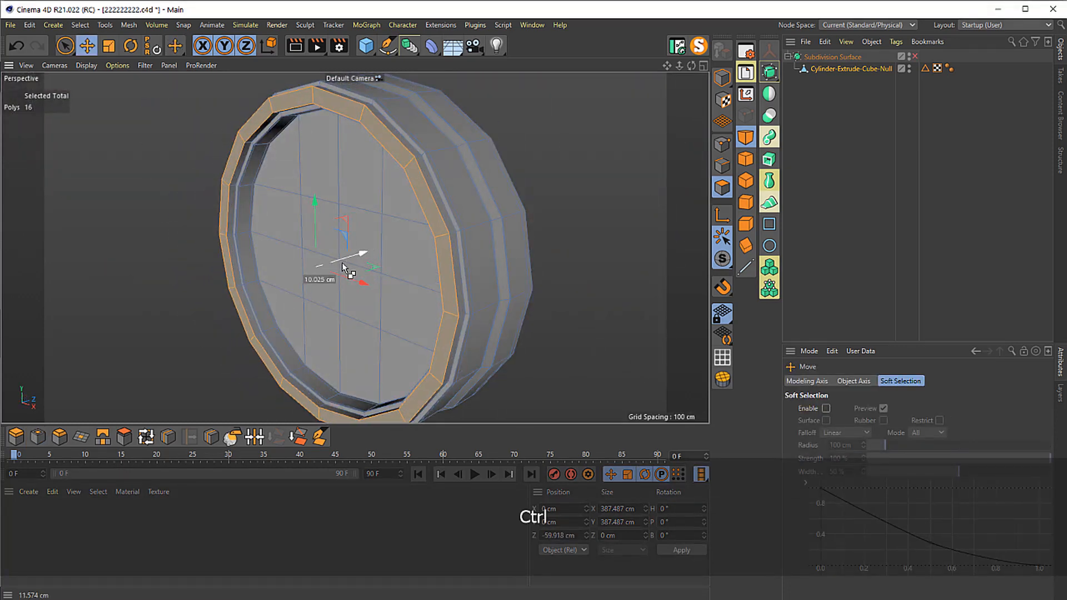
- Add a loop cut around the outer wall beside the extruded front ring, at about 22.2% offset
left_click_drag(448, 343, 640, 242)
key("3")
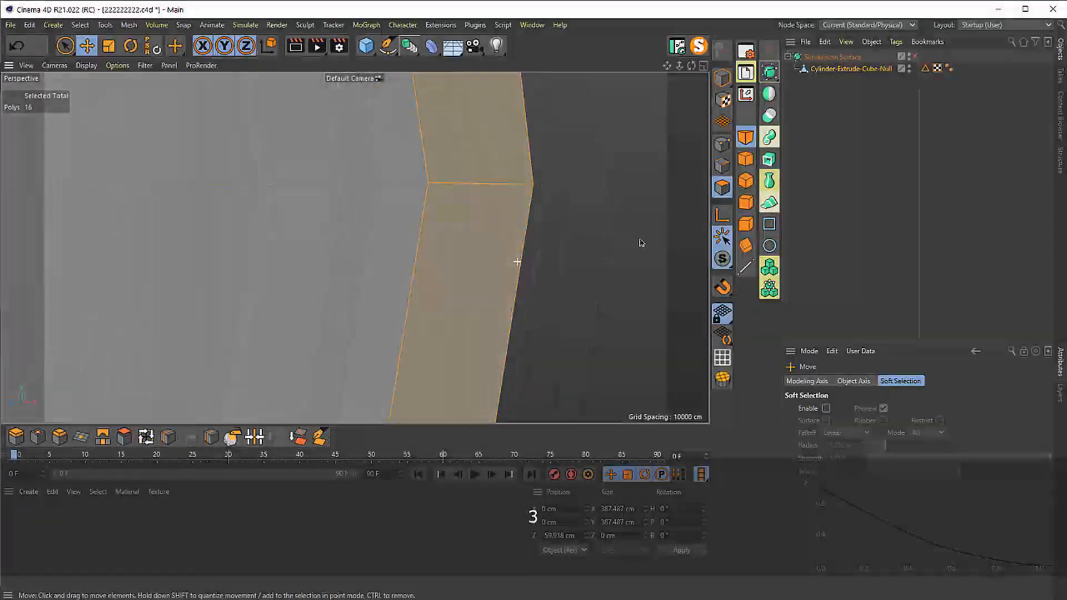
key("u")
key("l")
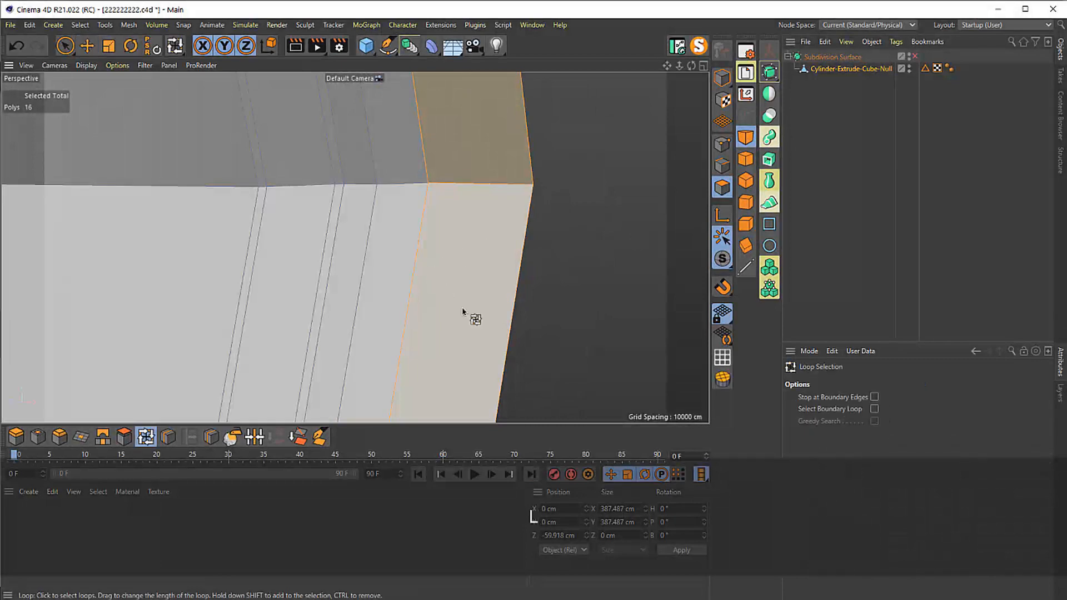
key("k")
key("l")
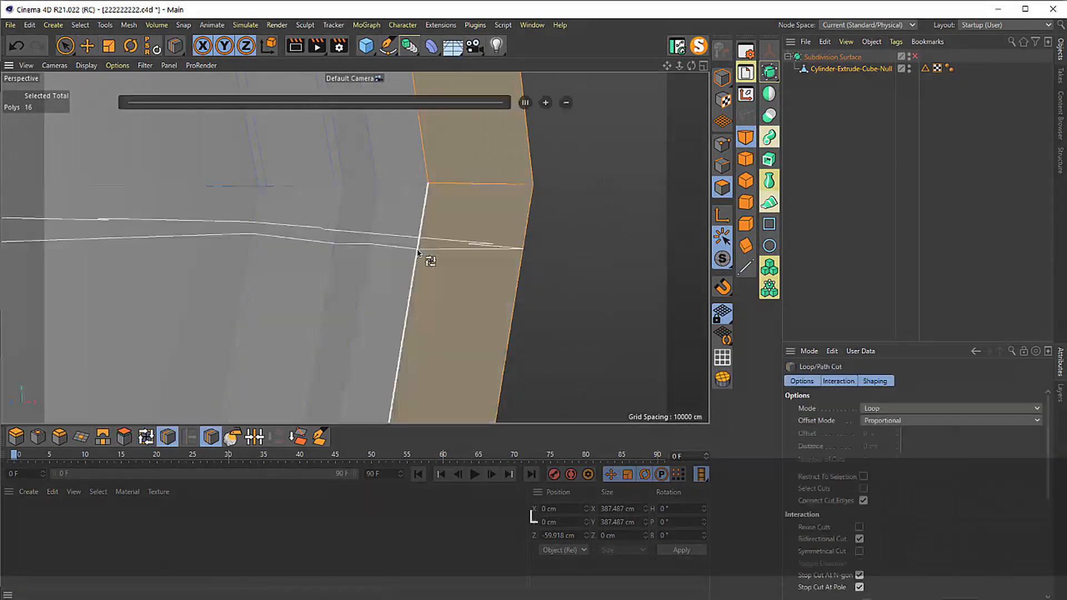
left_click_drag(413, 184, 195, 221)
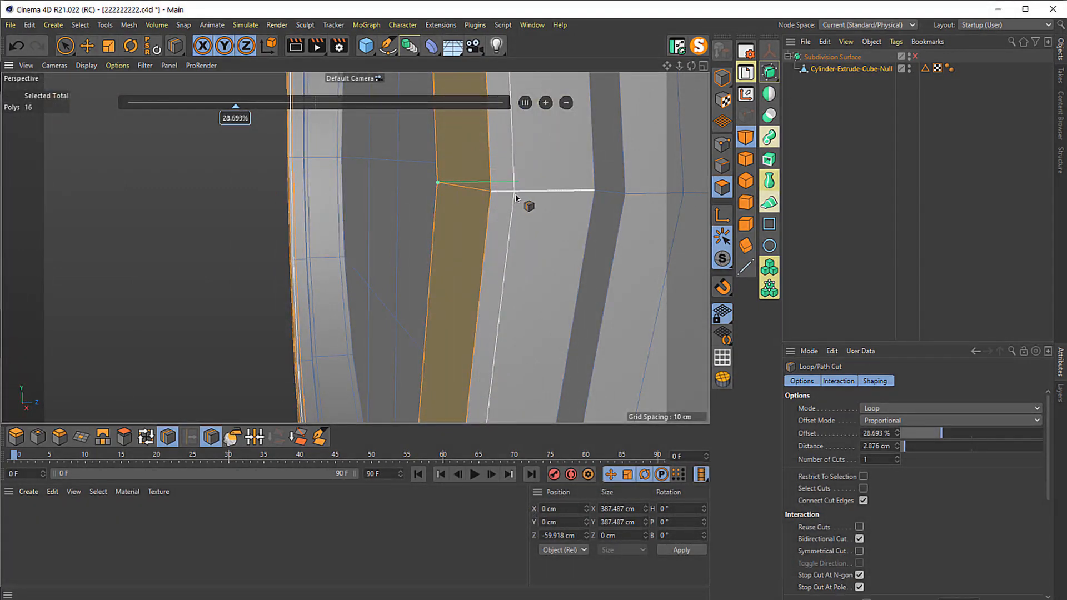
left_click_drag(509, 201, 426, 404)
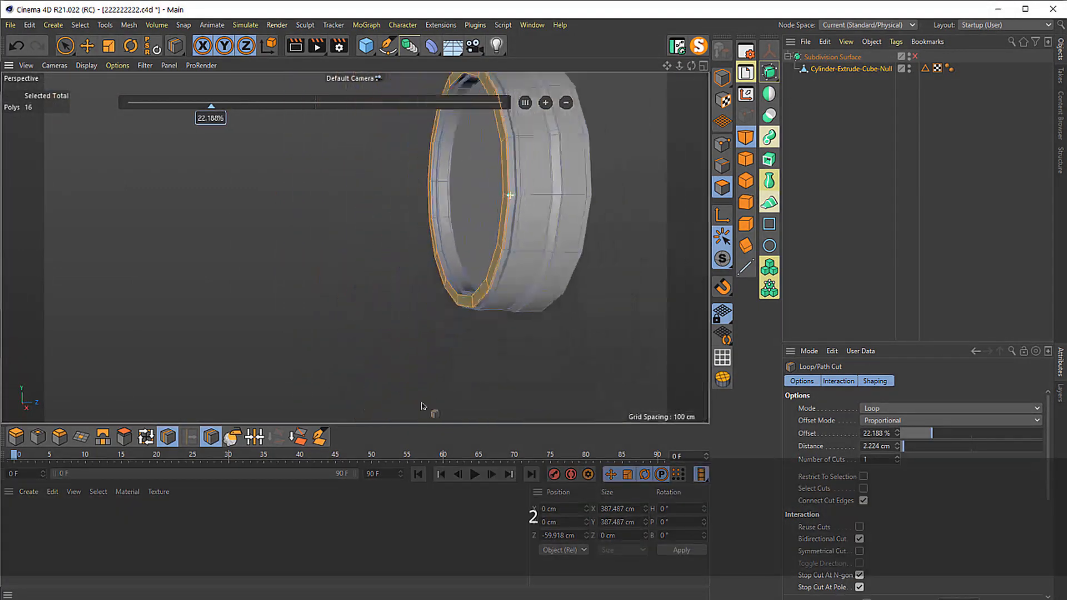
- Turn on the Subdivision Surface to check the smoothed front rim, and reselect the body mesh for a view of its polygons
left_click_drag(444, 334, 633, 241)
key("e")
left_click(832, 58)
key("q")
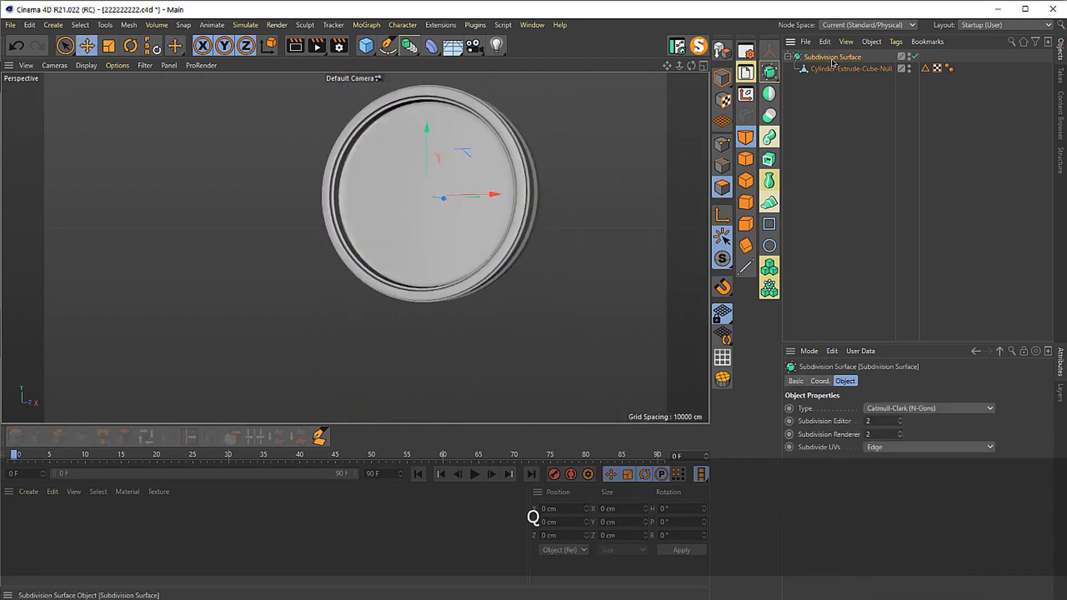
left_click_drag(560, 229, 305, 247)
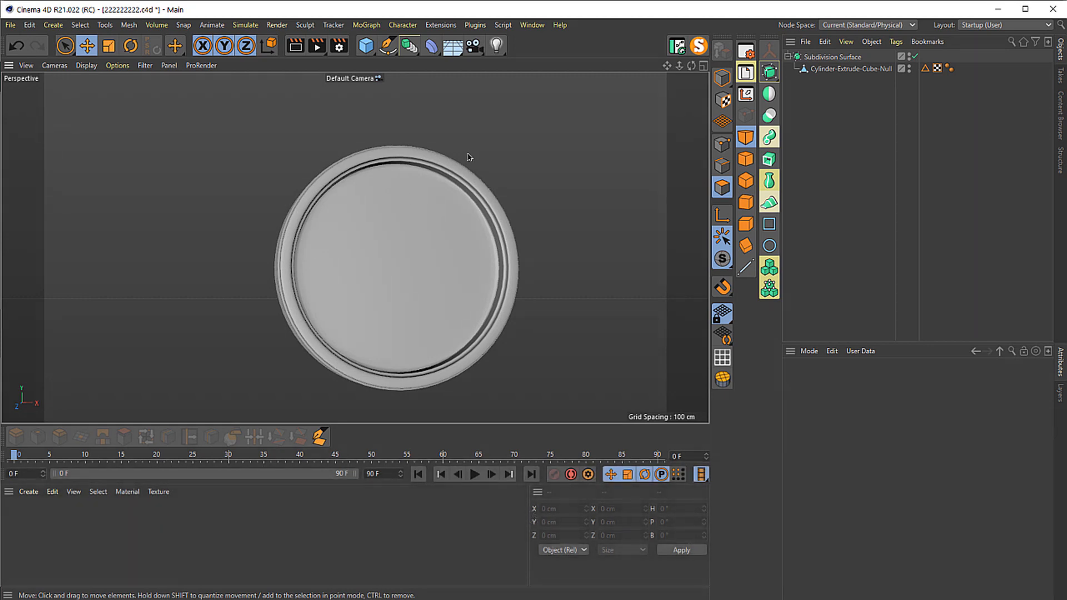
left_click(850, 68)
key("3")
left_click_drag(328, 238, 616, 268)
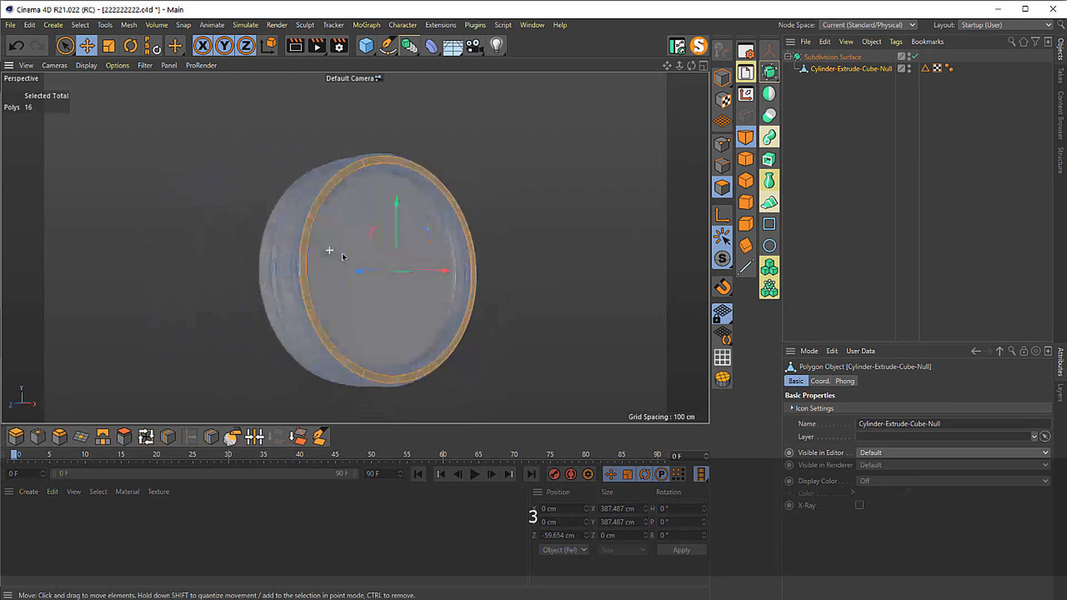